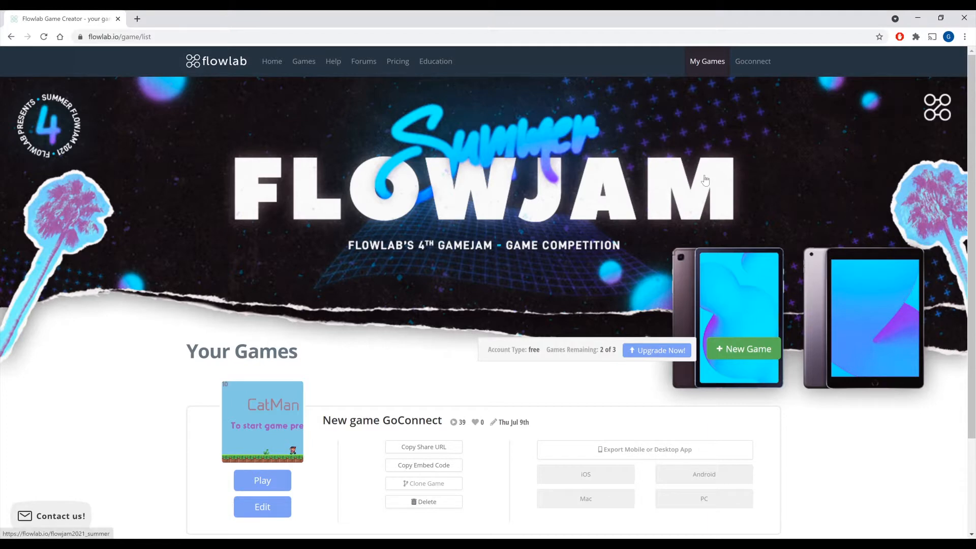
# - Create a new game from the Empty Project template
pyautogui.scroll(-2, 690, 166)
pyautogui.scroll(2, 564, 142)
pyautogui.scroll(-2, 676, 114)
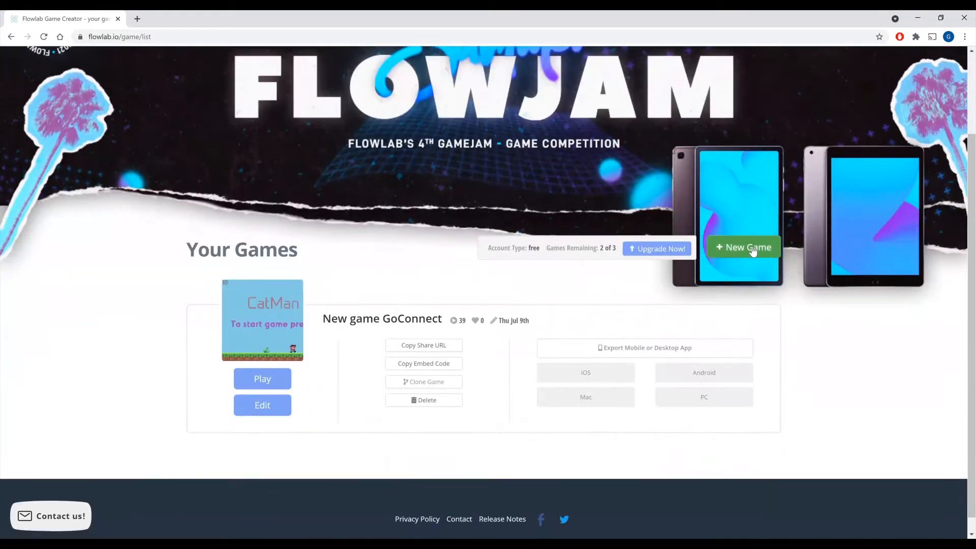
pyautogui.click(744, 252)
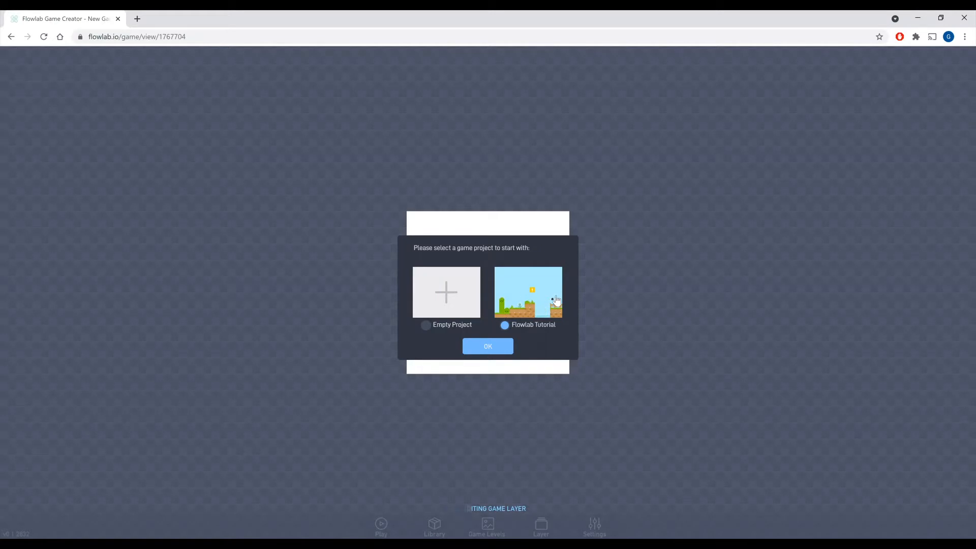
pyautogui.click(426, 327)
pyautogui.click(499, 346)
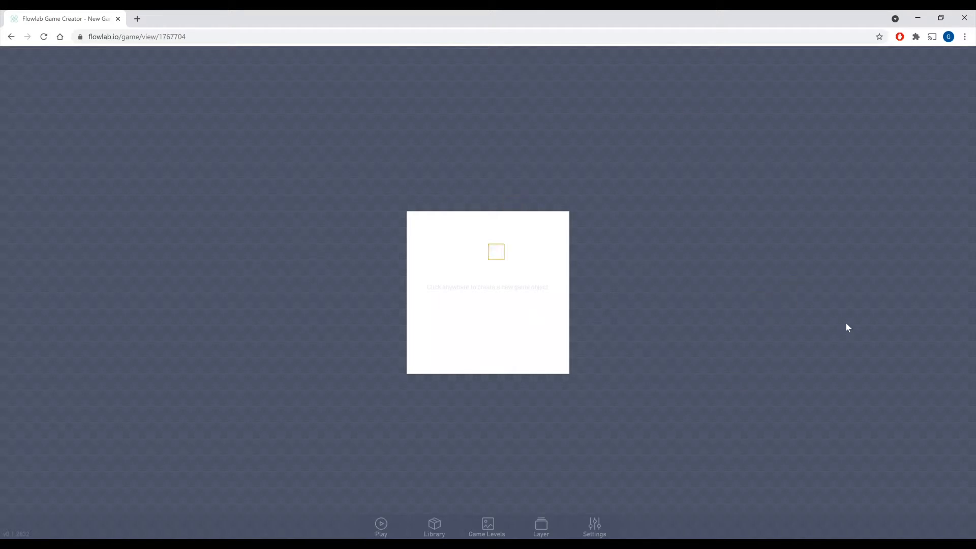
# - Name the game "goconnectnewgame" and set its level size to width 15 and height 12
pyautogui.moveTo(839, 317); pyautogui.dragTo(718, 348)
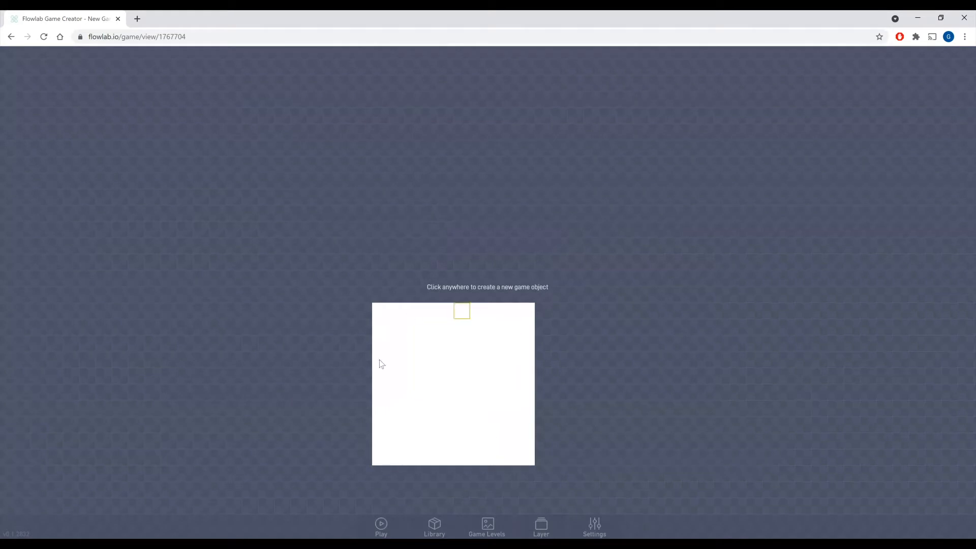
pyautogui.moveTo(596, 418); pyautogui.dragTo(624, 315)
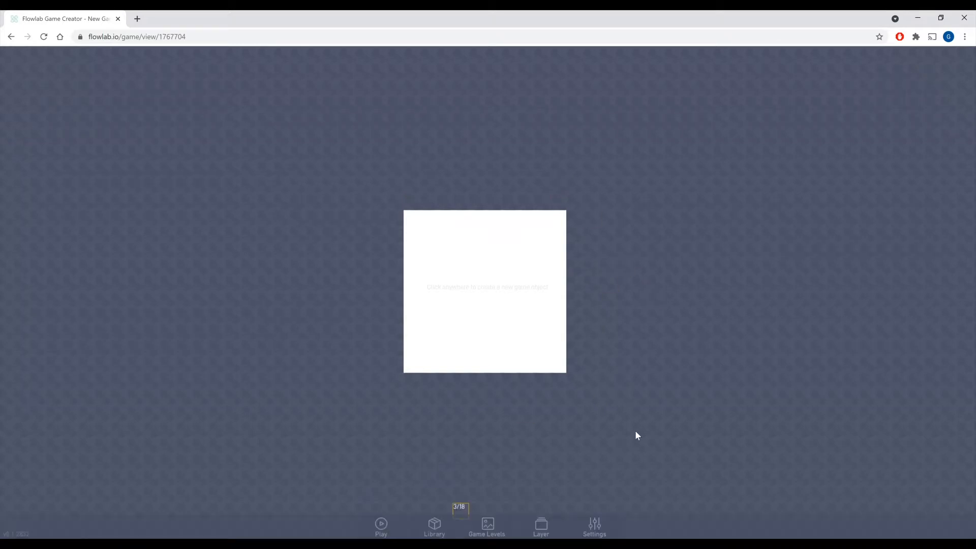
pyautogui.moveTo(655, 423); pyautogui.dragTo(641, 408)
pyautogui.click(595, 529)
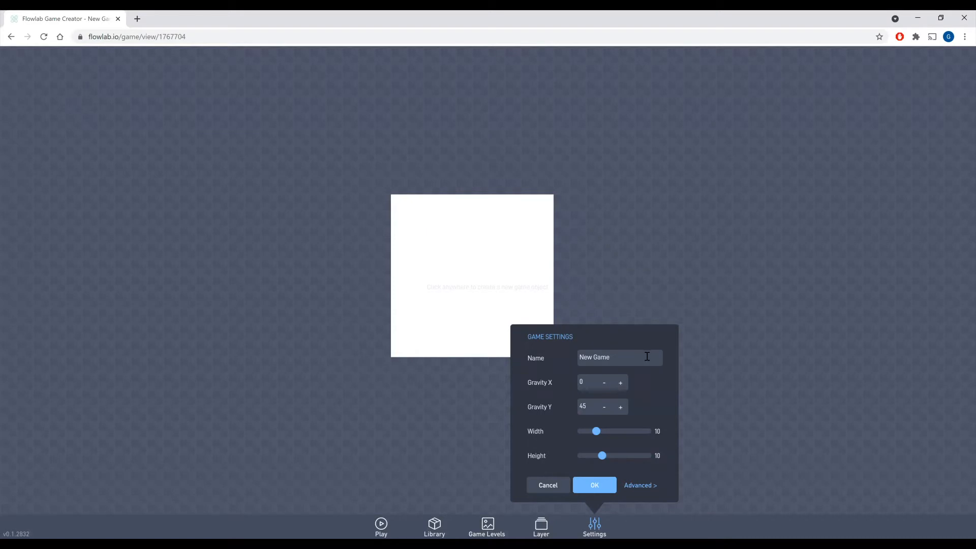
pyautogui.moveTo(648, 356); pyautogui.dragTo(433, 362)
pyautogui.write('goconnectnewgam')
pyautogui.moveTo(590, 431); pyautogui.dragTo(610, 437)
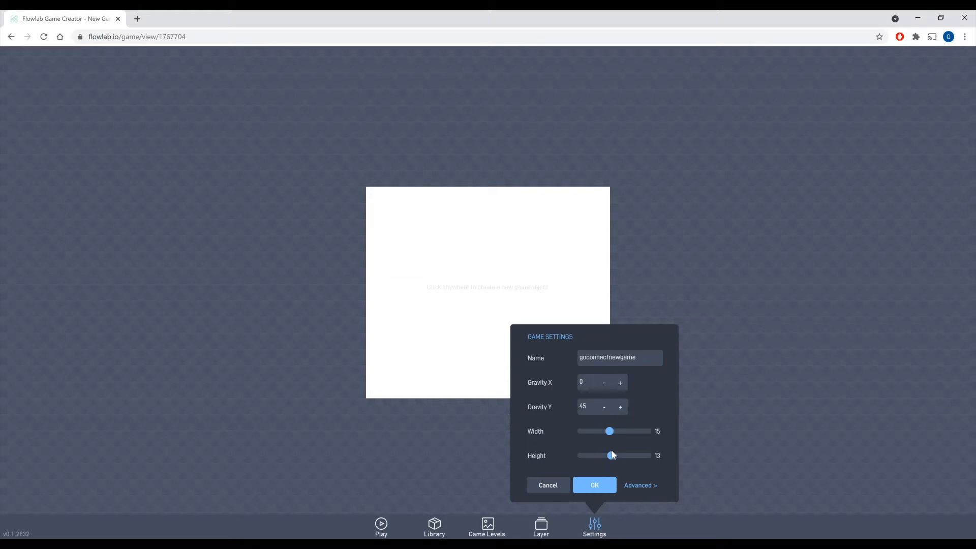
pyautogui.moveTo(612, 457)
pyautogui.mouseDown()
pyautogui.moveTo(581, 462)
pyautogui.moveTo(611, 466)
pyautogui.mouseUp()
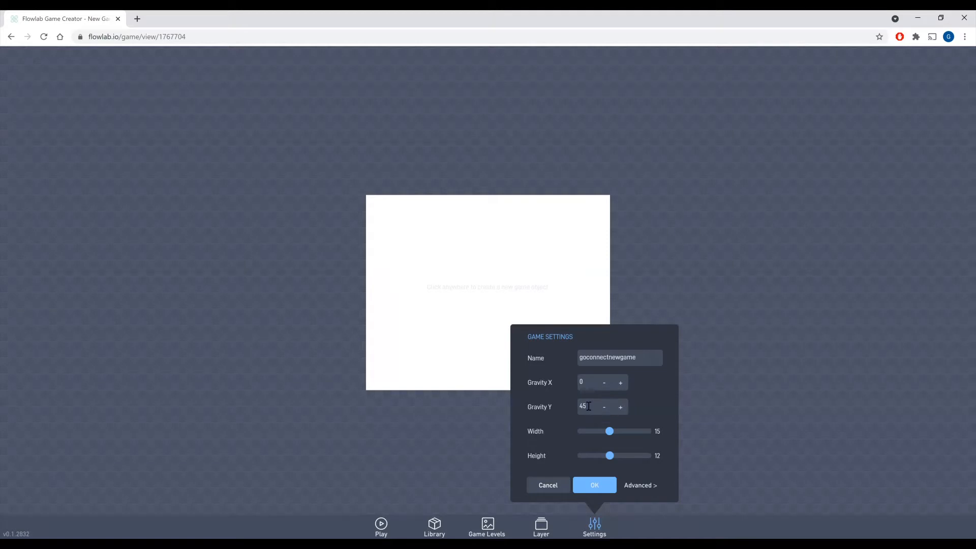
# - Try a Gravity X of 5 and a Gravity Y of -11 for the game
pyautogui.write('0')
pyautogui.click(603, 410)
pyautogui.click(604, 413)
pyautogui.click(605, 411)
pyautogui.click(607, 410)
pyautogui.click(610, 410)
pyautogui.click(620, 384)
pyautogui.click(620, 383)
pyautogui.click(620, 383)
pyautogui.click(620, 383)
pyautogui.click(621, 384)
pyautogui.click(594, 486)
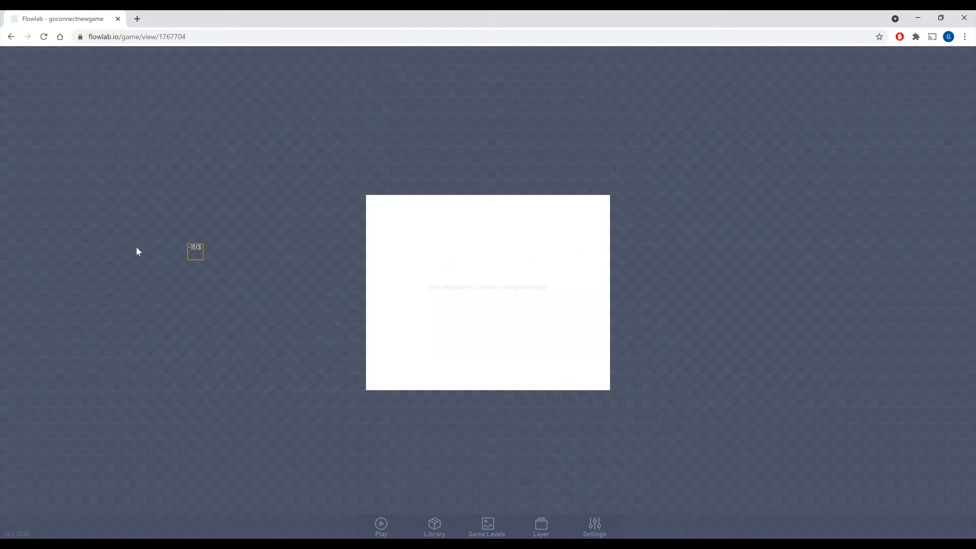
# - Set the game's Gravity X to 0 and Gravity Y to 45
pyautogui.click(594, 527)
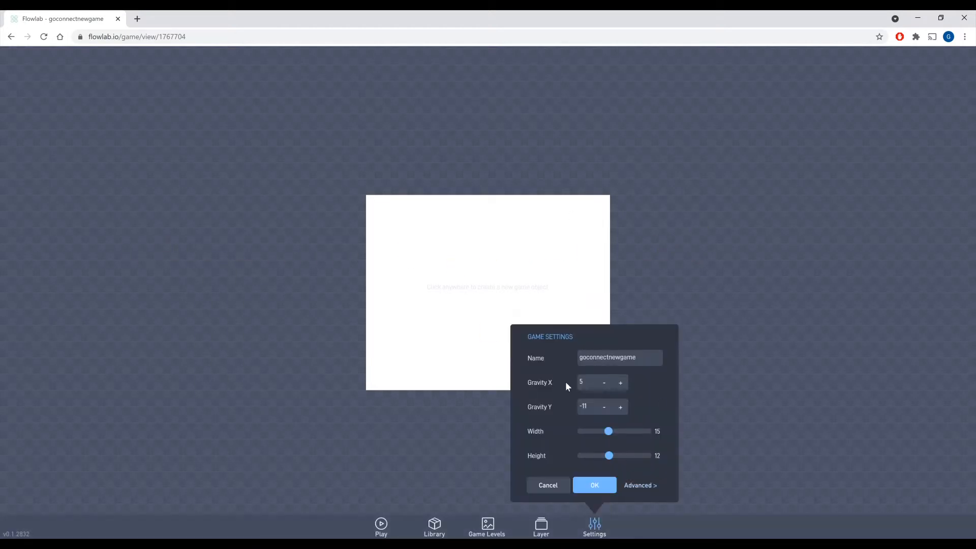
pyautogui.moveTo(584, 383); pyautogui.dragTo(533, 406)
pyautogui.write('0')
pyautogui.write('45')
pyautogui.click(593, 487)
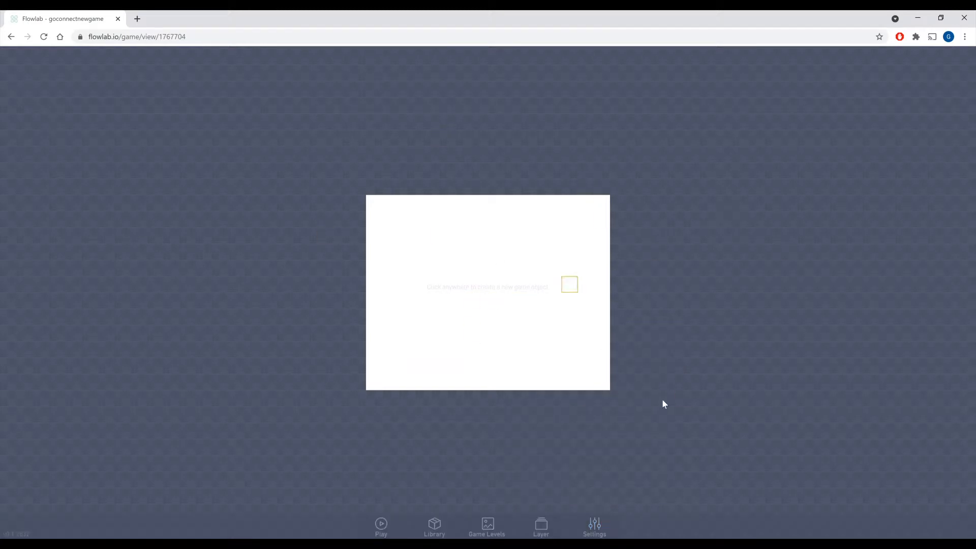
# - Create a game object in the level's bottom-left corner cell and set its type to "ground"
pyautogui.moveTo(812, 316); pyautogui.dragTo(778, 338)
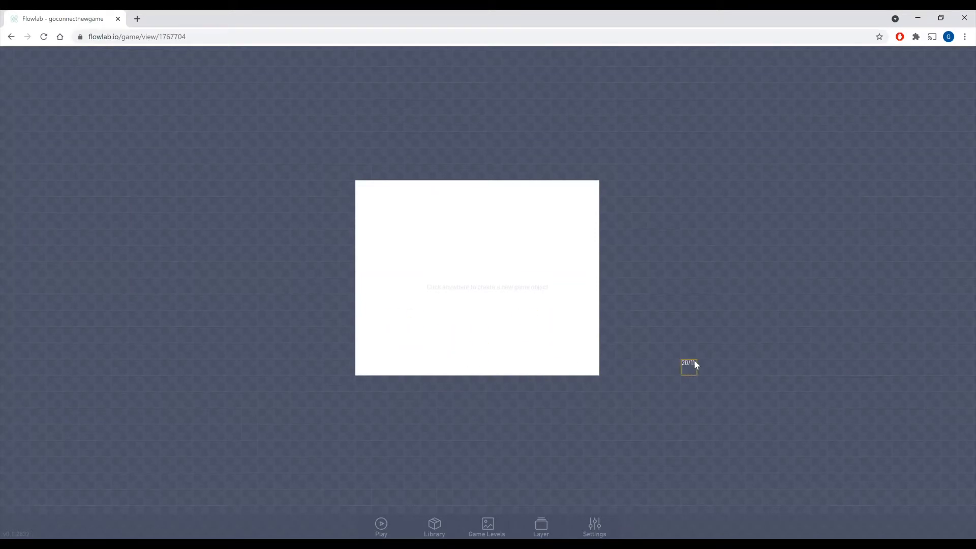
pyautogui.moveTo(696, 364); pyautogui.dragTo(659, 361)
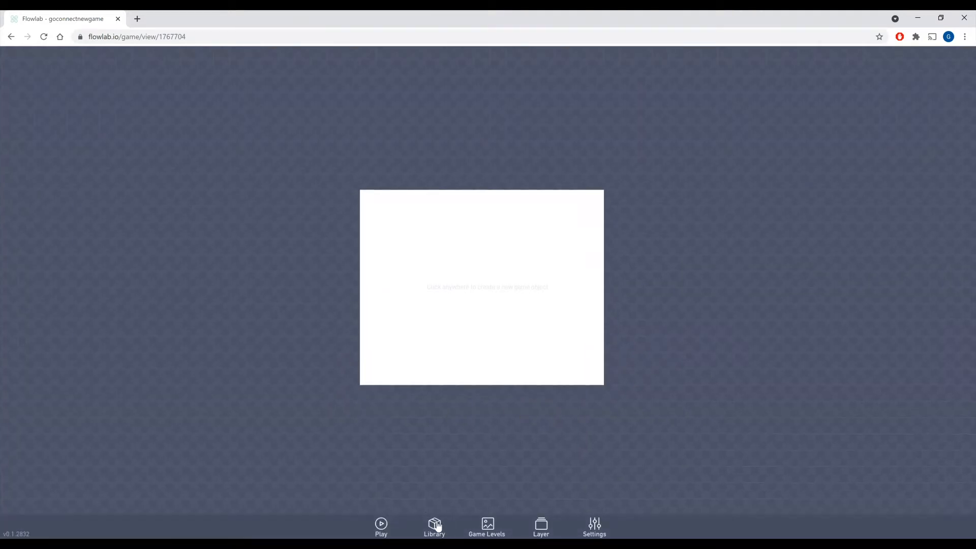
pyautogui.click(371, 370)
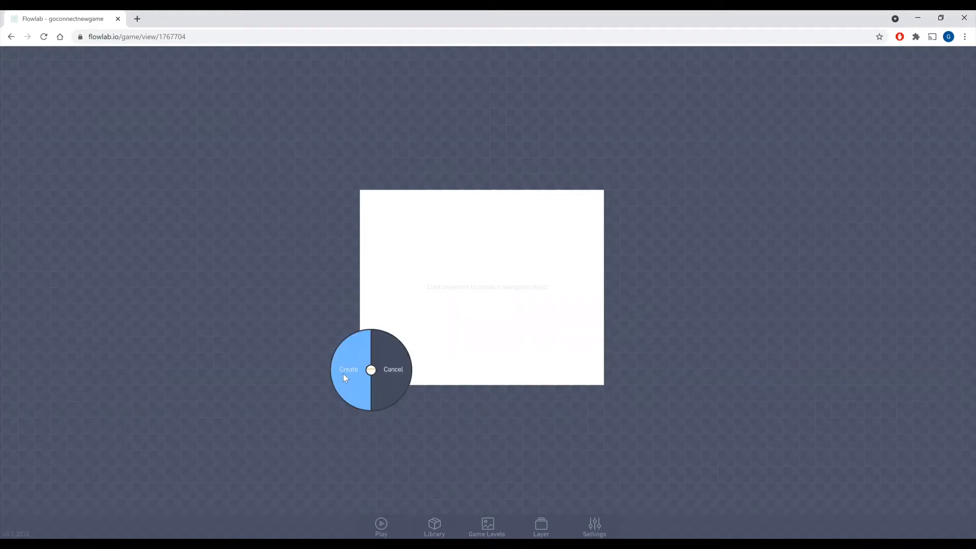
pyautogui.click(343, 373)
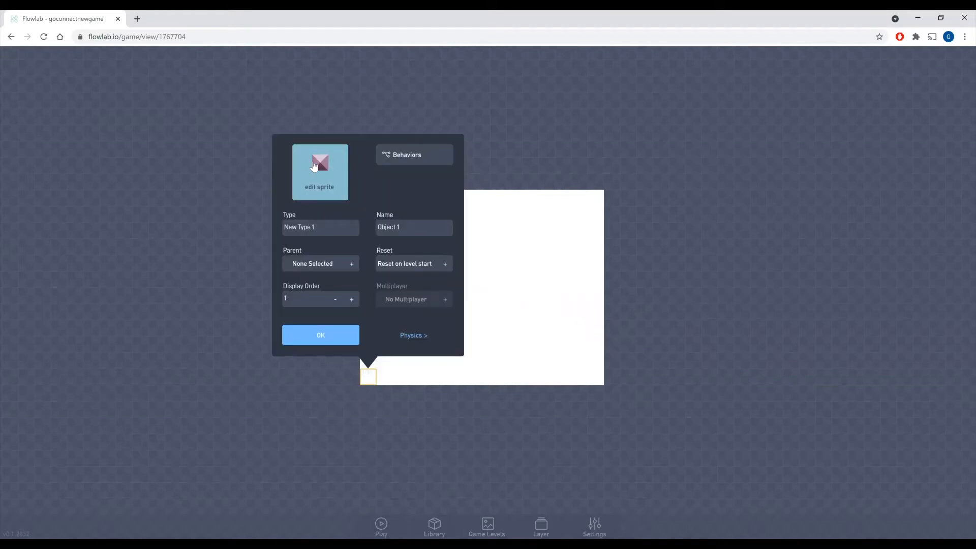
pyautogui.moveTo(327, 227); pyautogui.dragTo(213, 232)
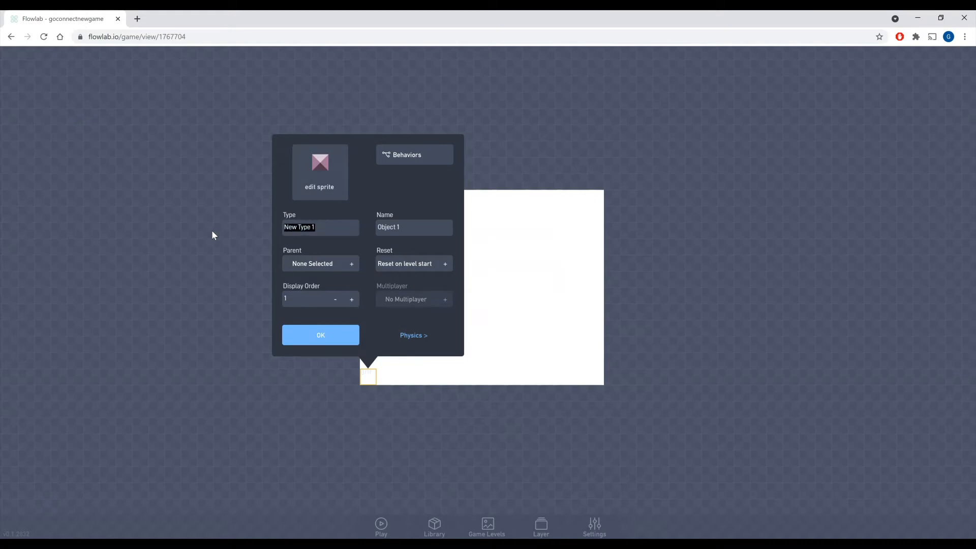
pyautogui.write('ground')
# - Give the ground object the grass-topped dirt sprite from the pixel-blocks category and save the object
pyautogui.click(319, 183)
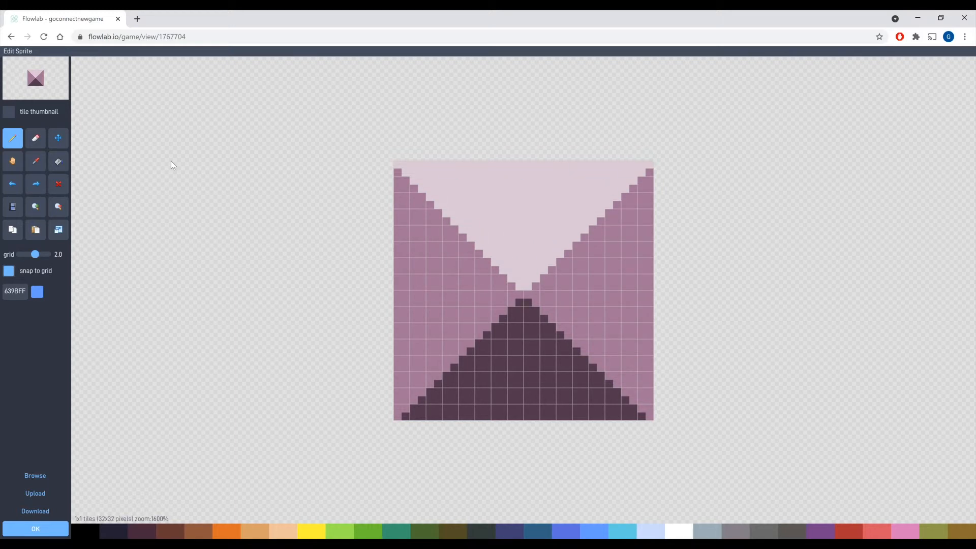
pyautogui.click(34, 478)
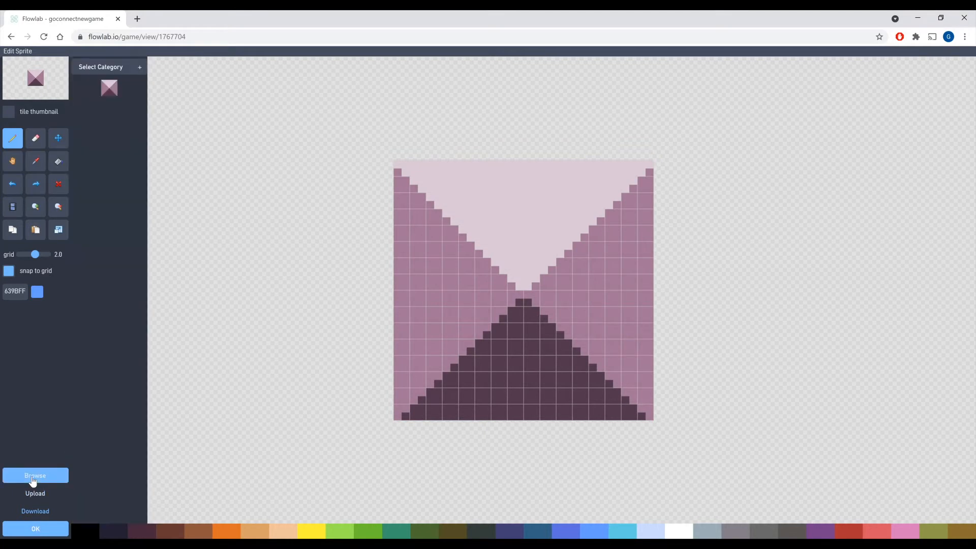
pyautogui.click(110, 69)
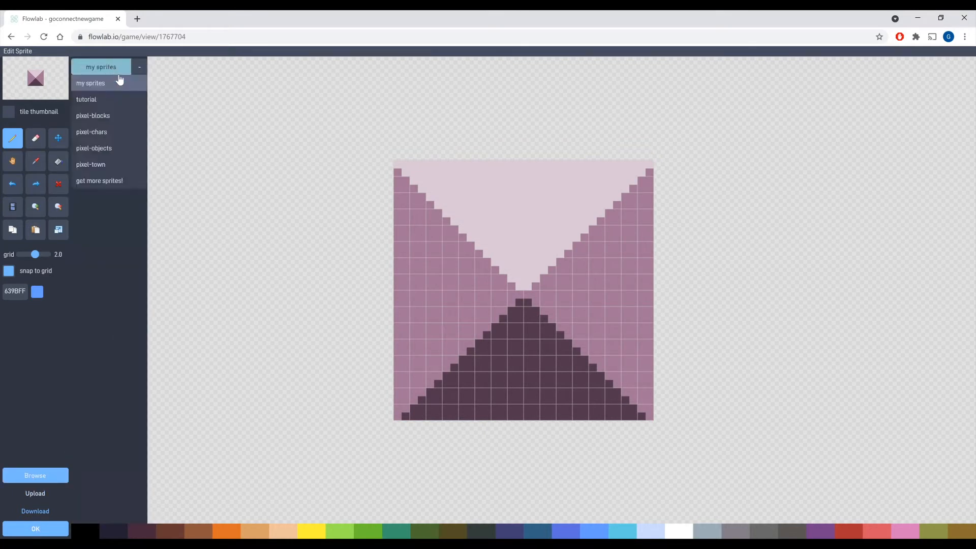
pyautogui.click(100, 117)
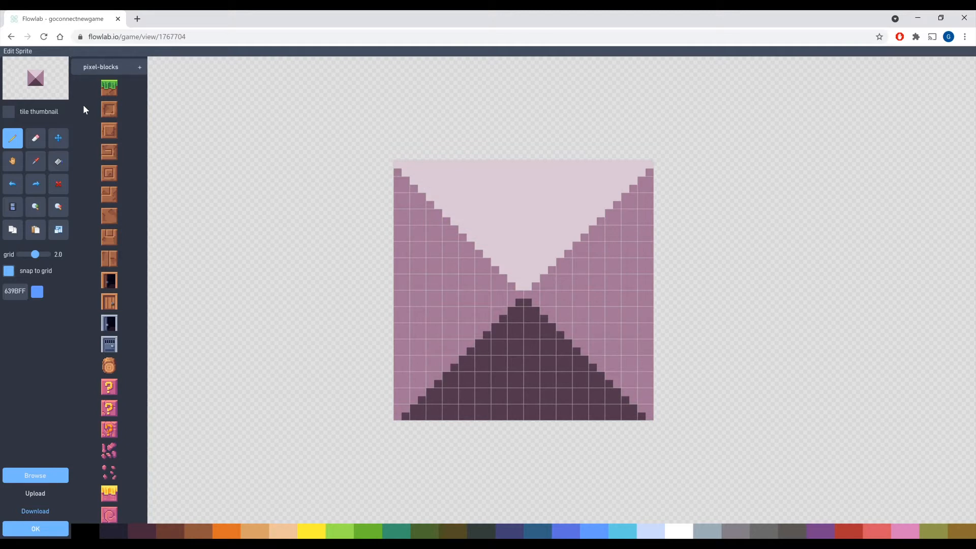
pyautogui.click(117, 91)
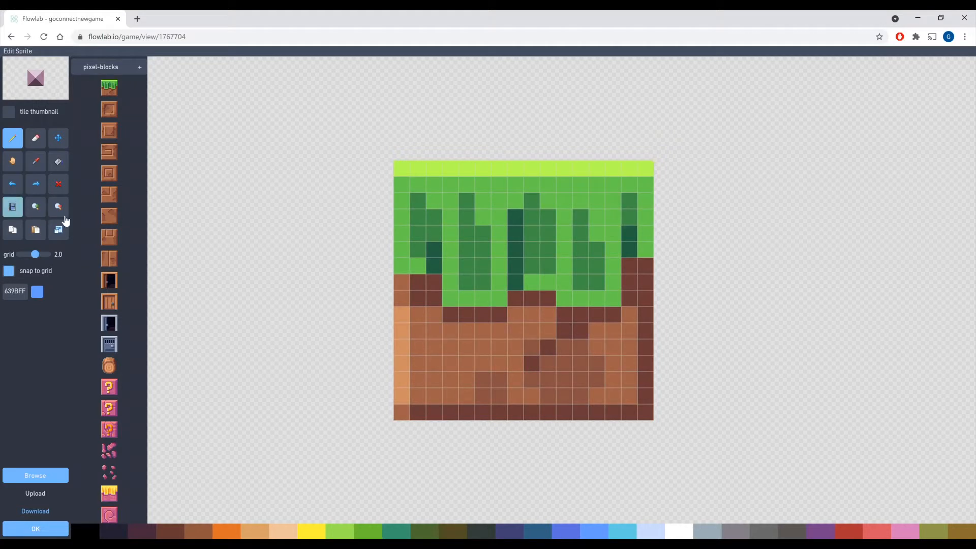
pyautogui.scroll(-1, 96, 115)
pyautogui.scroll(1, 109, 108)
pyautogui.click(40, 528)
pyautogui.click(321, 336)
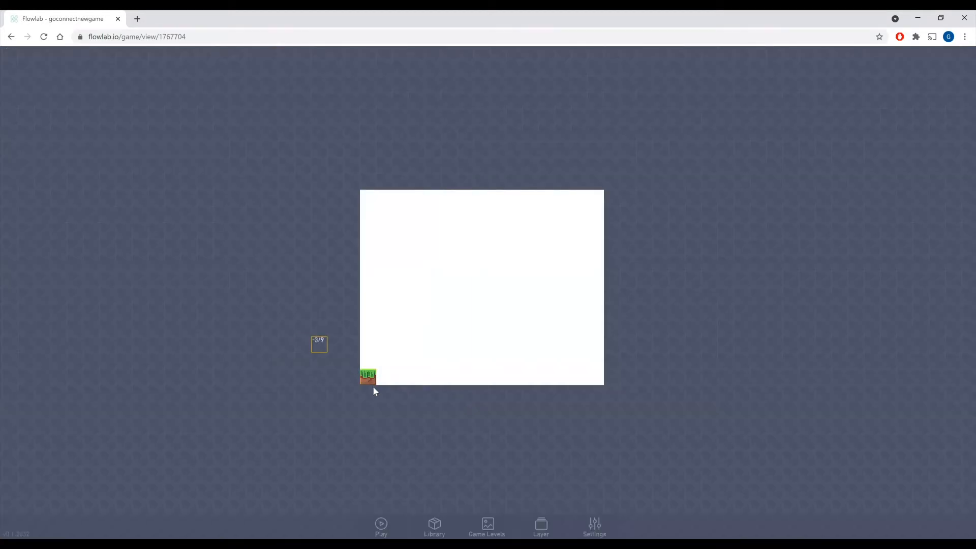
# - Test-play the game with the single ground block and return to editing it
pyautogui.moveTo(366, 380)
pyautogui.mouseDown()
pyautogui.moveTo(405, 319)
pyautogui.moveTo(368, 380)
pyautogui.mouseUp()
pyautogui.click(391, 528)
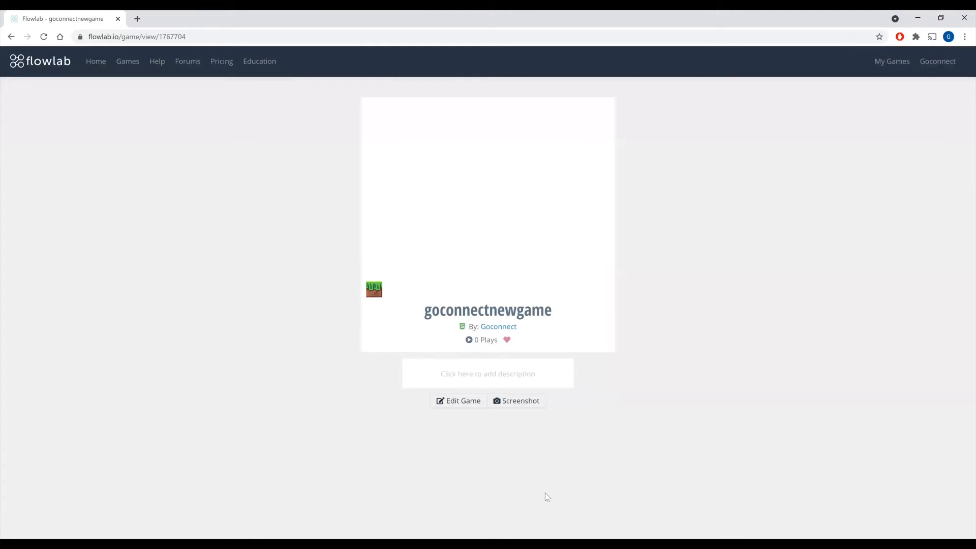
pyautogui.click(459, 401)
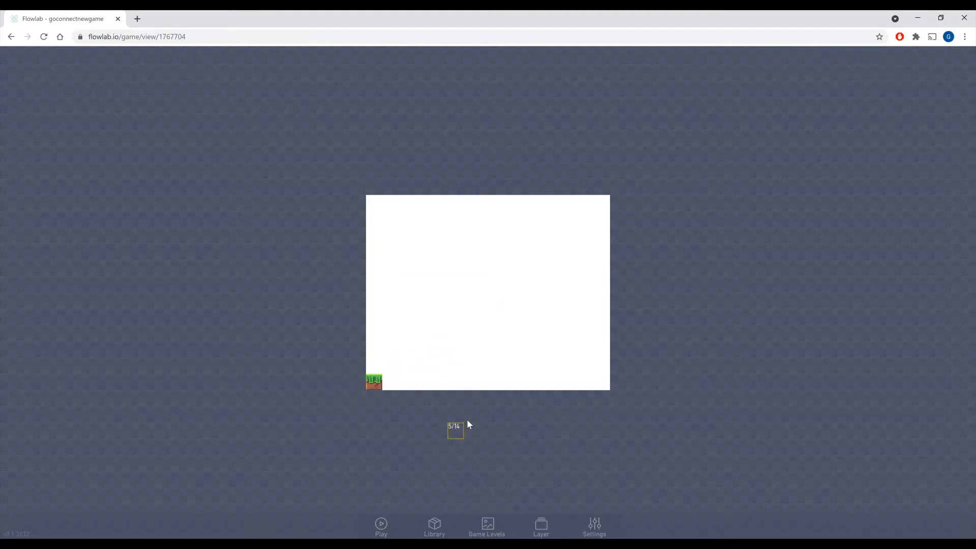
# - Clone the ground block into a continuous row about 39 blocks long along the level's bottom, extending past its right edge
pyautogui.moveTo(471, 417); pyautogui.dragTo(430, 417)
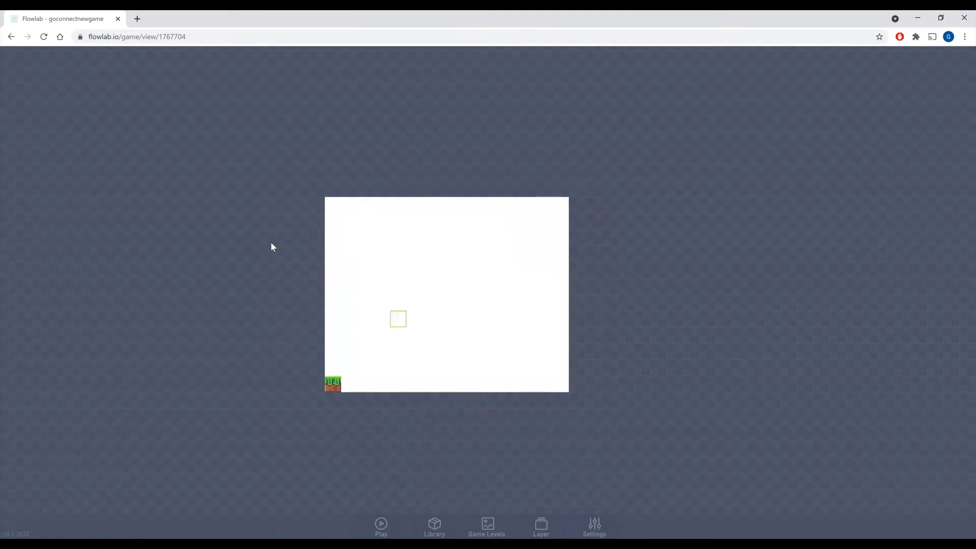
pyautogui.click(333, 384)
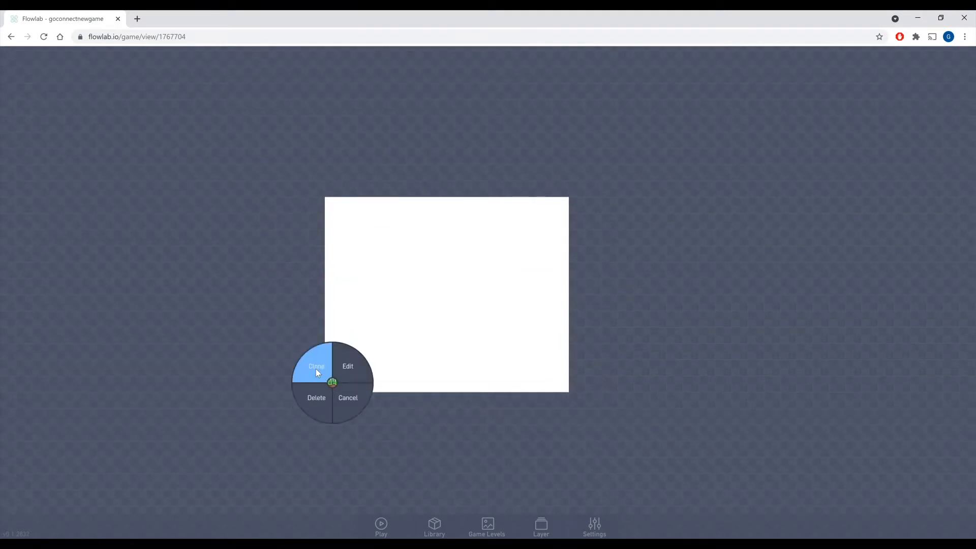
pyautogui.click(314, 368)
pyautogui.click(414, 367)
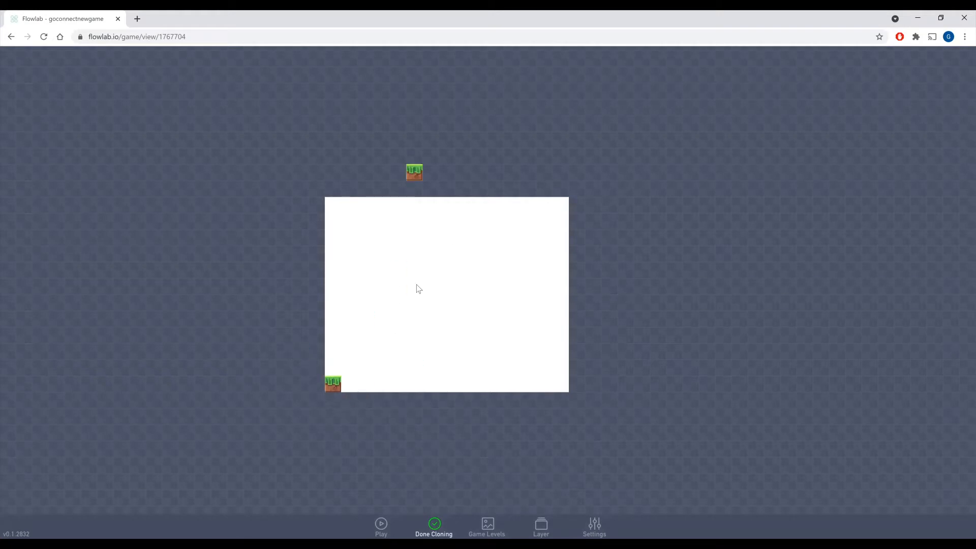
pyautogui.moveTo(345, 386); pyautogui.dragTo(577, 383)
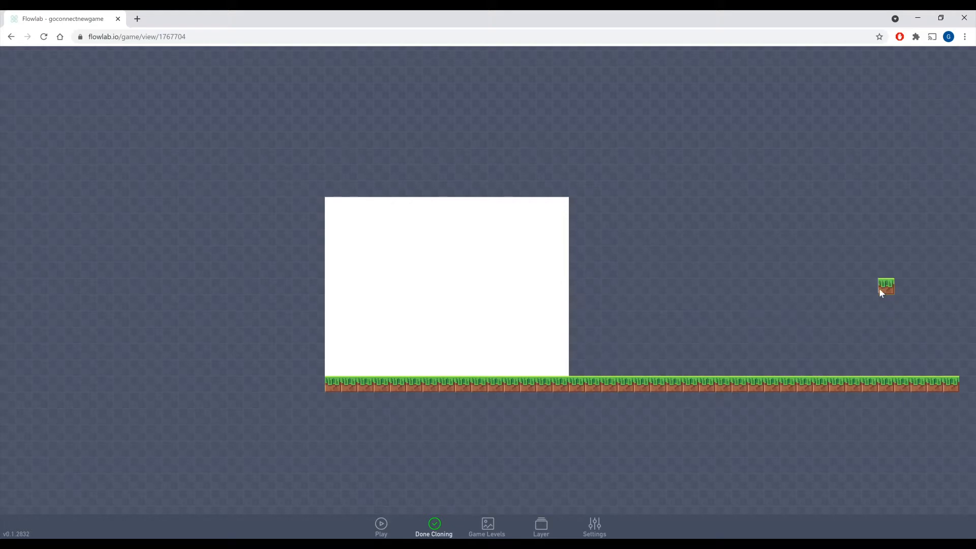
# - Add two floating rows of cloned ground blocks above the right part of the ground row and finish cloning
pyautogui.moveTo(856, 295); pyautogui.dragTo(718, 300)
pyautogui.moveTo(887, 266); pyautogui.dragTo(733, 270)
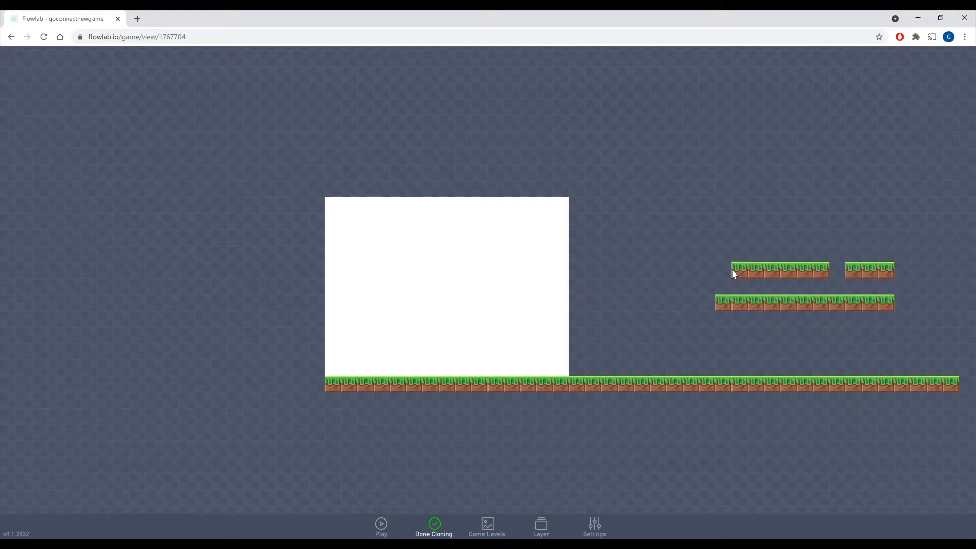
pyautogui.click(435, 526)
# - Delete all blocks of the two floating rows, keeping the bottom ground row
pyautogui.moveTo(720, 340); pyautogui.dragTo(576, 377)
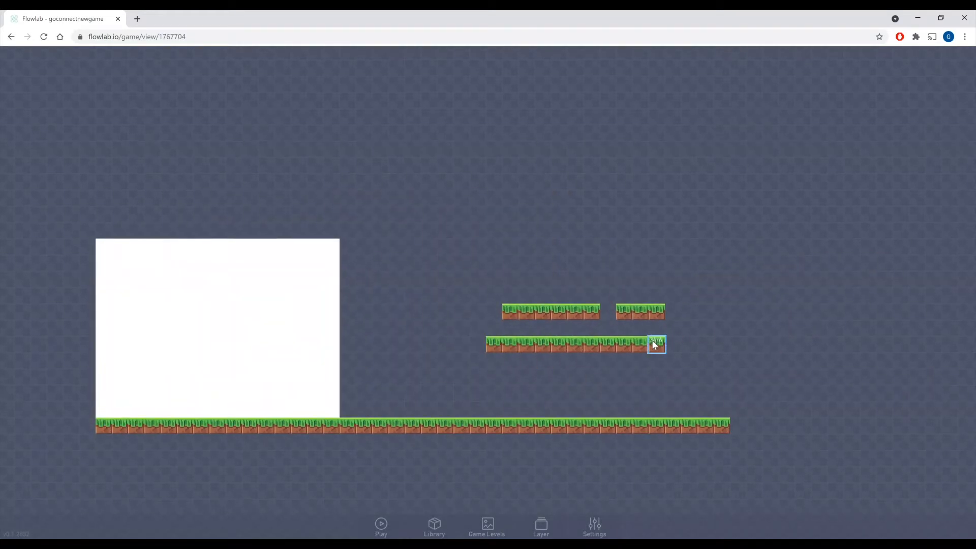
pyautogui.press('Delete')
pyautogui.press('Delete')
pyautogui.press('Delete')
pyautogui.press('Delete')
pyautogui.press('Delete')
pyautogui.press('Delete')
pyautogui.press('Delete')
pyautogui.press('Delete')
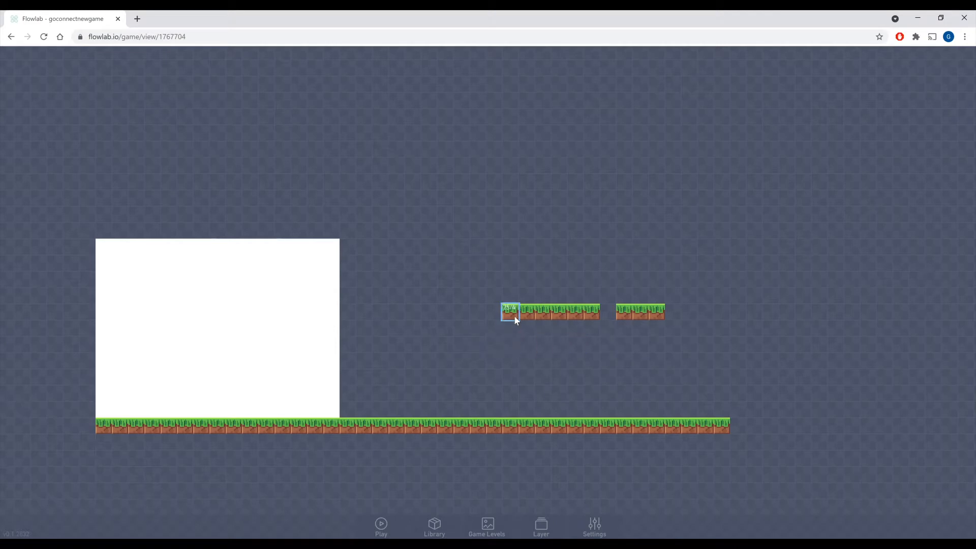
pyautogui.press('Delete')
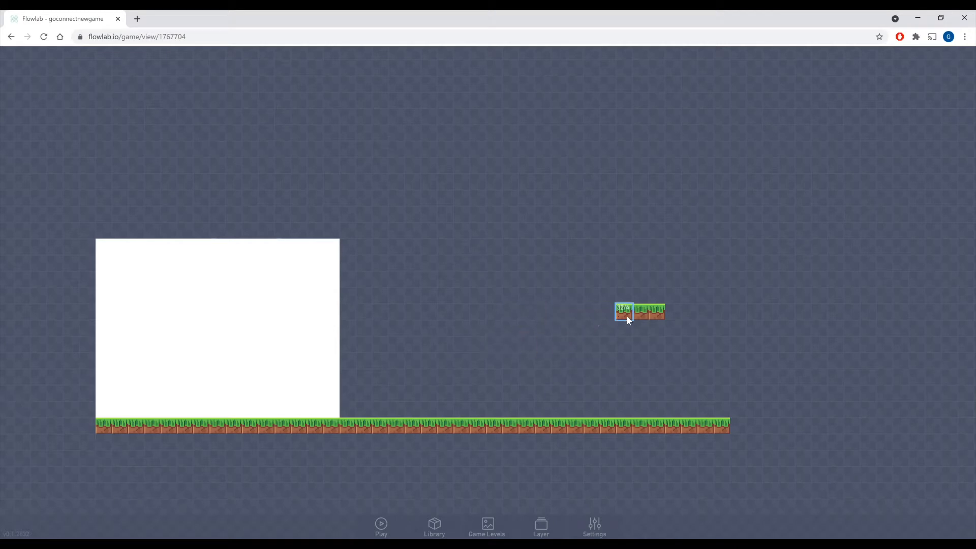
pyautogui.press('Delete')
pyautogui.press('Delete')
pyautogui.press('Delete')
# - Clone the ground block into three rising platforms of two, three and six blocks beyond the right end of the ground row
pyautogui.moveTo(758, 353); pyautogui.dragTo(526, 348)
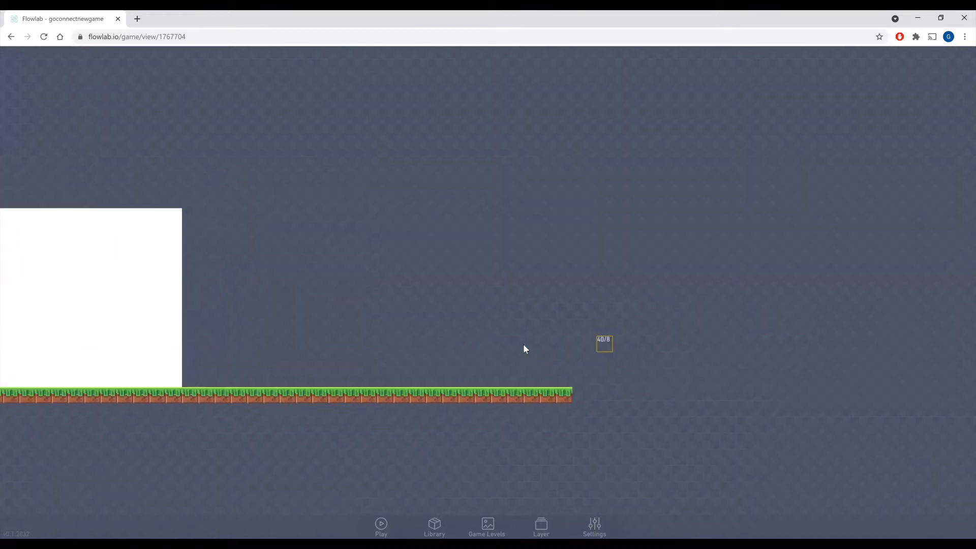
pyautogui.moveTo(490, 418); pyautogui.dragTo(406, 412)
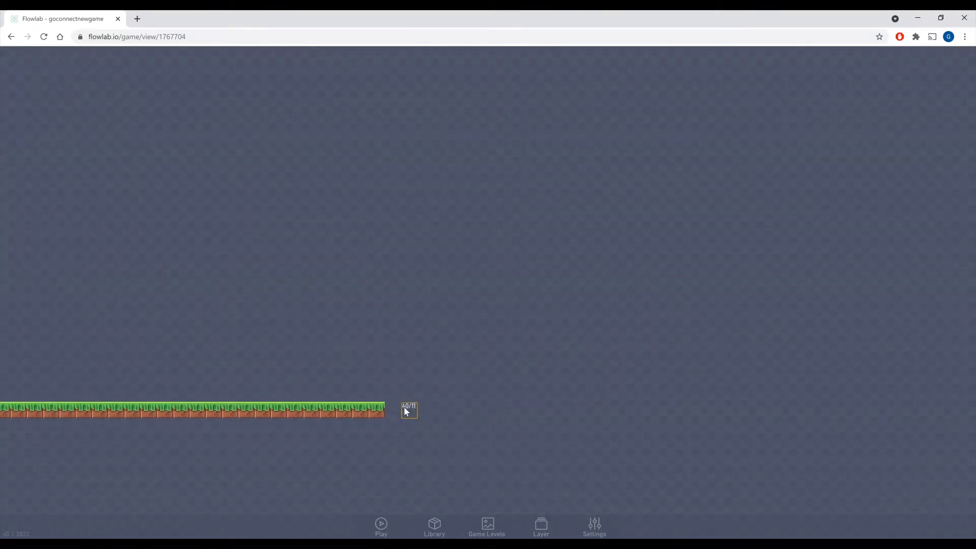
pyautogui.click(373, 411)
pyautogui.click(346, 404)
pyautogui.click(425, 379)
pyautogui.click(442, 378)
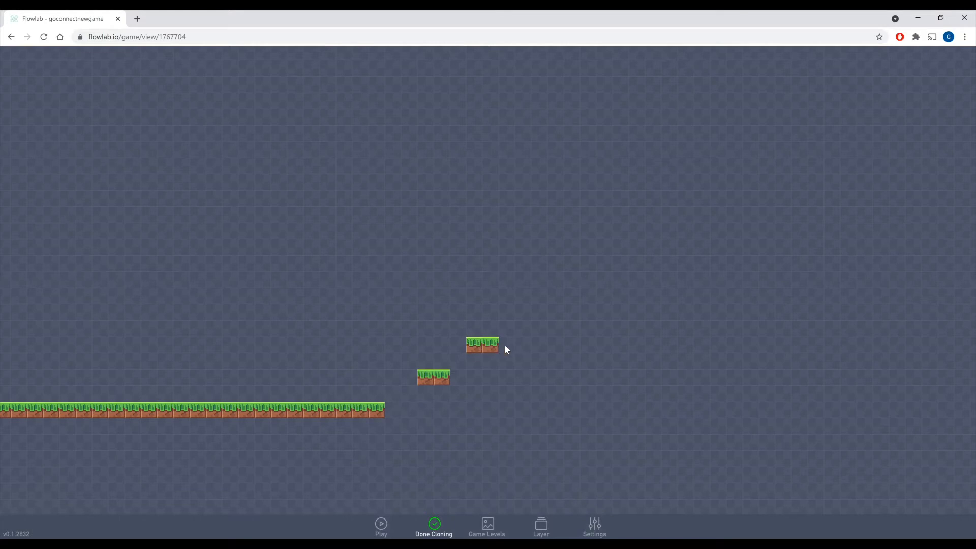
pyautogui.click(506, 345)
pyautogui.moveTo(560, 315); pyautogui.dragTo(628, 320)
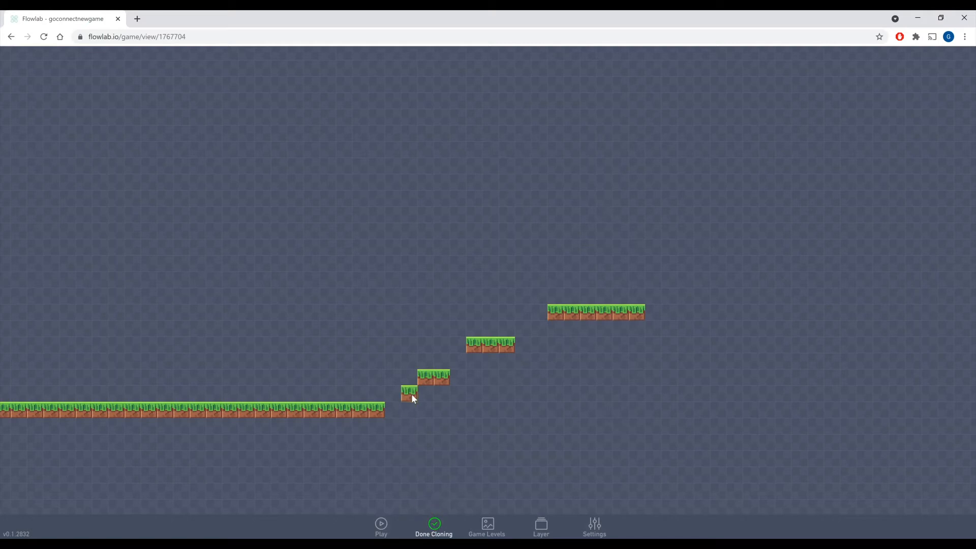
# - Add single cloned blocks between the platforms, lengthen the middle platform and ground row by one block each, and finish cloning
pyautogui.click(409, 395)
pyautogui.click(459, 361)
pyautogui.click(520, 349)
pyautogui.click(410, 409)
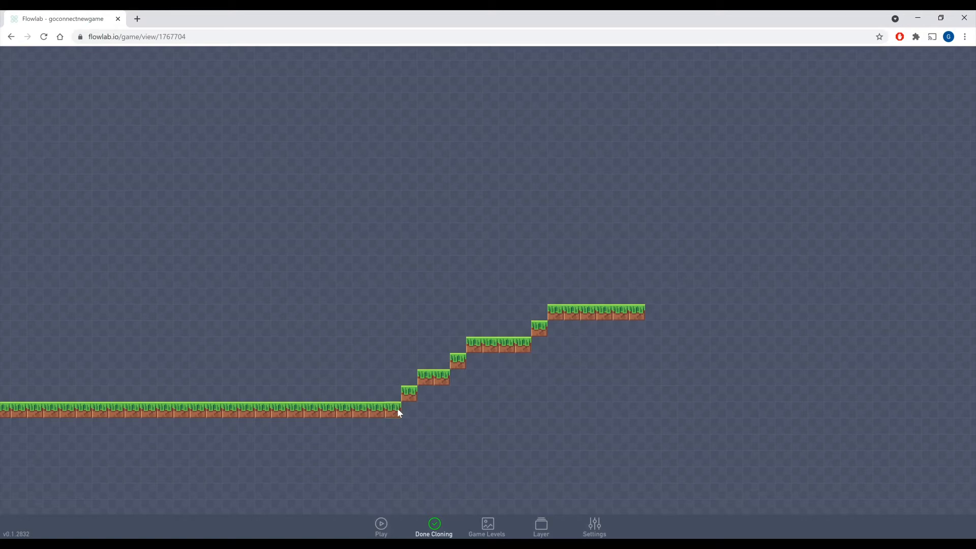
pyautogui.click(443, 526)
pyautogui.moveTo(352, 448)
pyautogui.mouseDown()
pyautogui.moveTo(753, 438)
pyautogui.moveTo(326, 426)
pyautogui.mouseUp()
pyautogui.moveTo(181, 430); pyautogui.dragTo(516, 422)
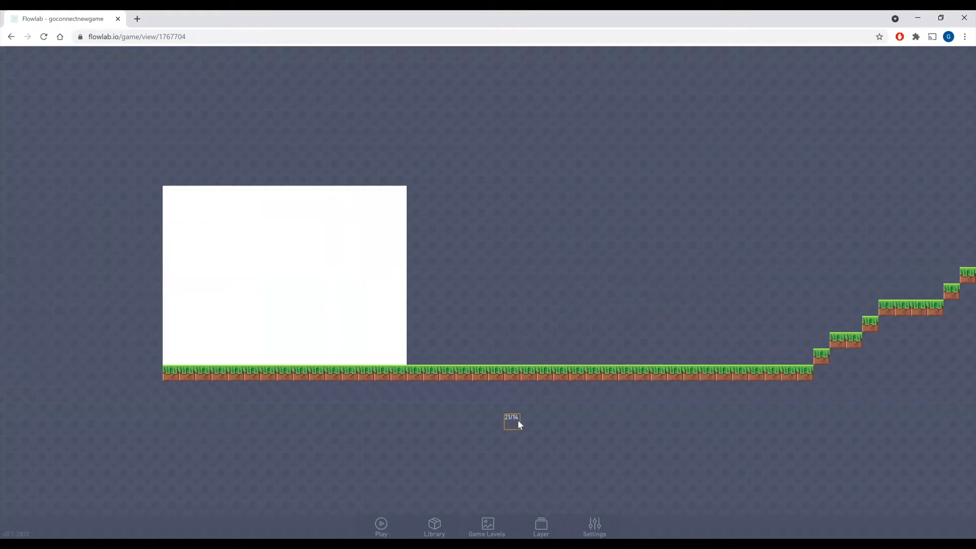
pyautogui.moveTo(729, 438); pyautogui.dragTo(826, 440)
pyautogui.moveTo(468, 450); pyautogui.dragTo(404, 445)
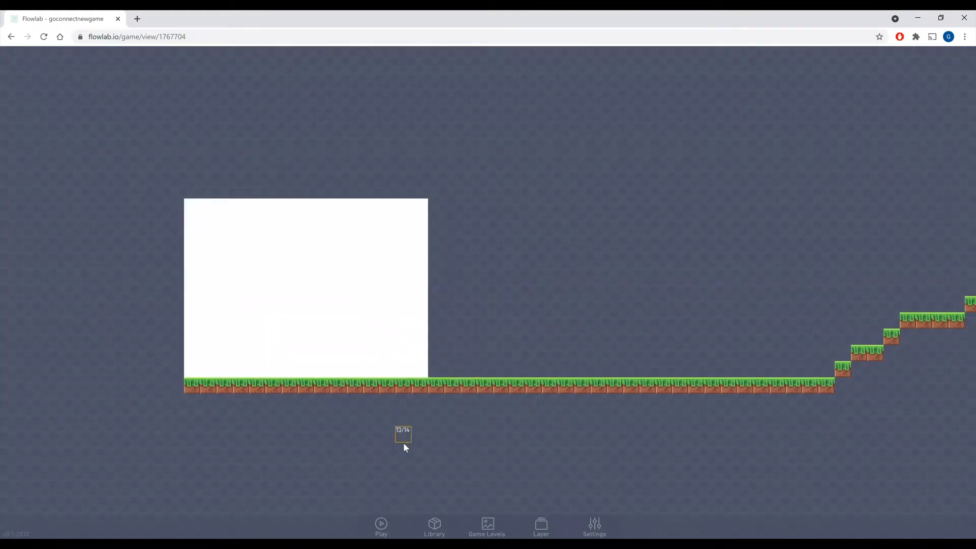
pyautogui.moveTo(711, 422); pyautogui.dragTo(350, 431)
pyautogui.moveTo(308, 334); pyautogui.dragTo(561, 348)
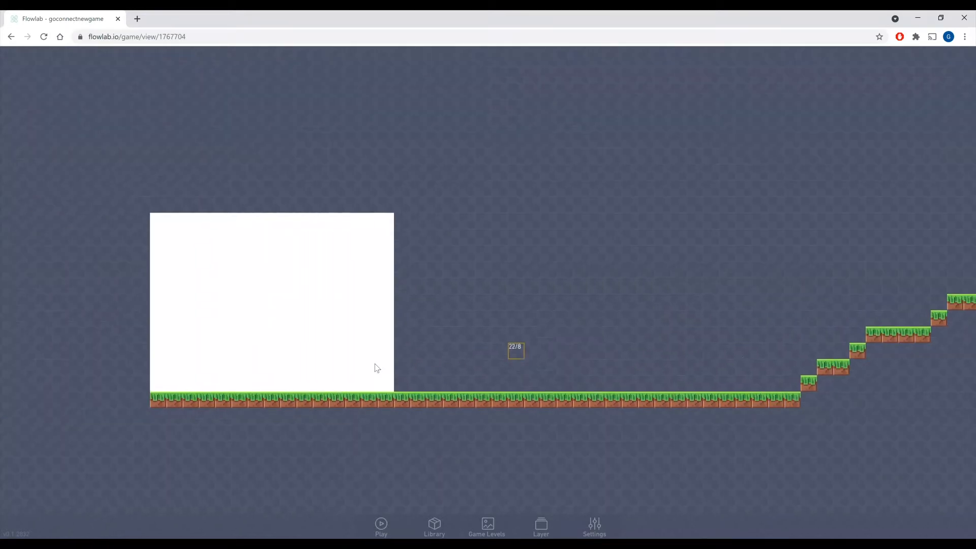
# - Create a new object in the empty space below the grass staircase and set its type to groundblock
pyautogui.moveTo(726, 354); pyautogui.dragTo(501, 350)
pyautogui.click(648, 382)
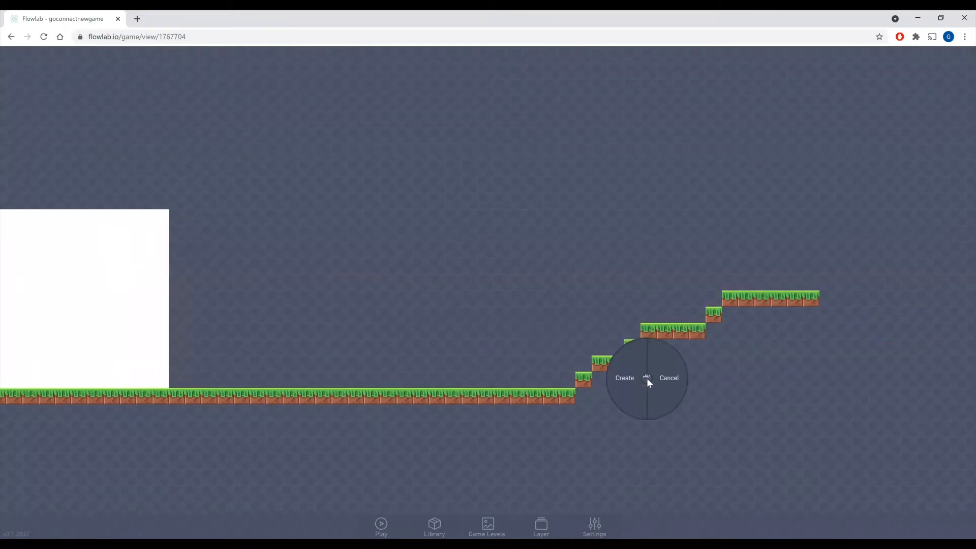
pyautogui.click(640, 379)
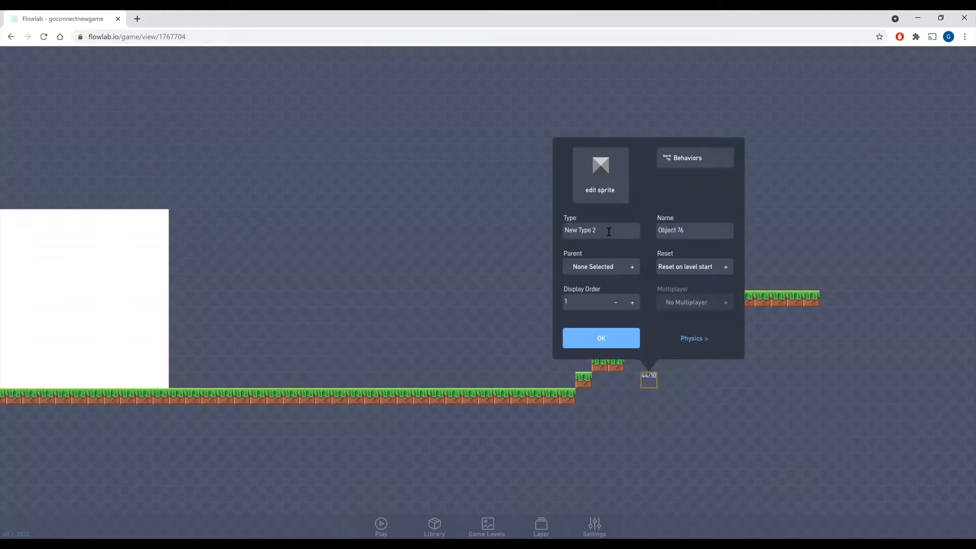
pyautogui.moveTo(609, 232); pyautogui.dragTo(473, 236)
pyautogui.write('groundblock')
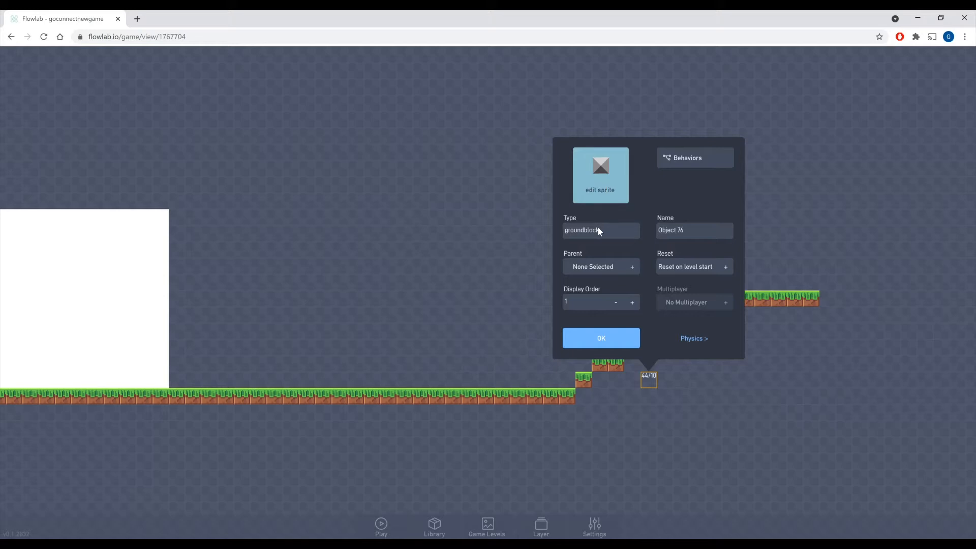
# - Give the groundblock object the brown framed block sprite from the pixel-blocks category
pyautogui.click(610, 186)
pyautogui.click(21, 476)
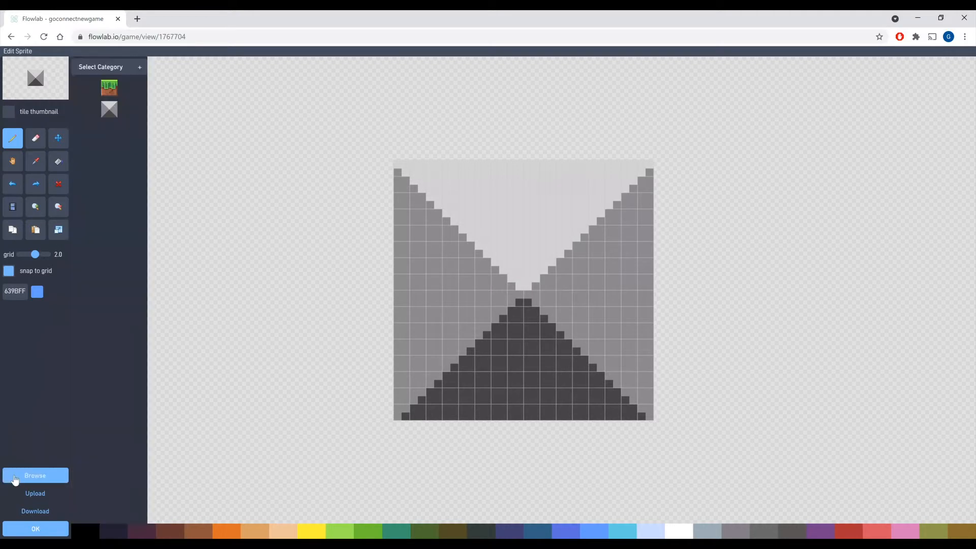
pyautogui.click(116, 75)
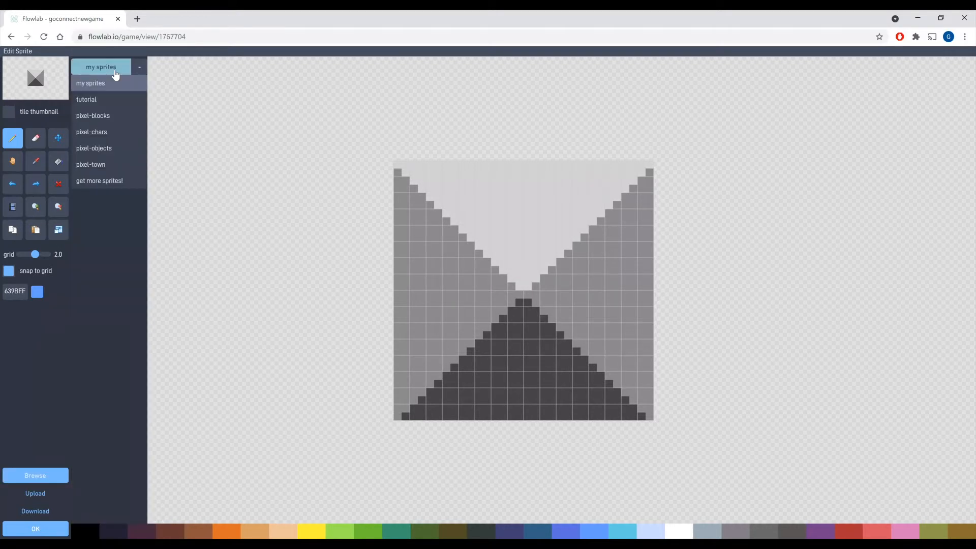
pyautogui.click(111, 115)
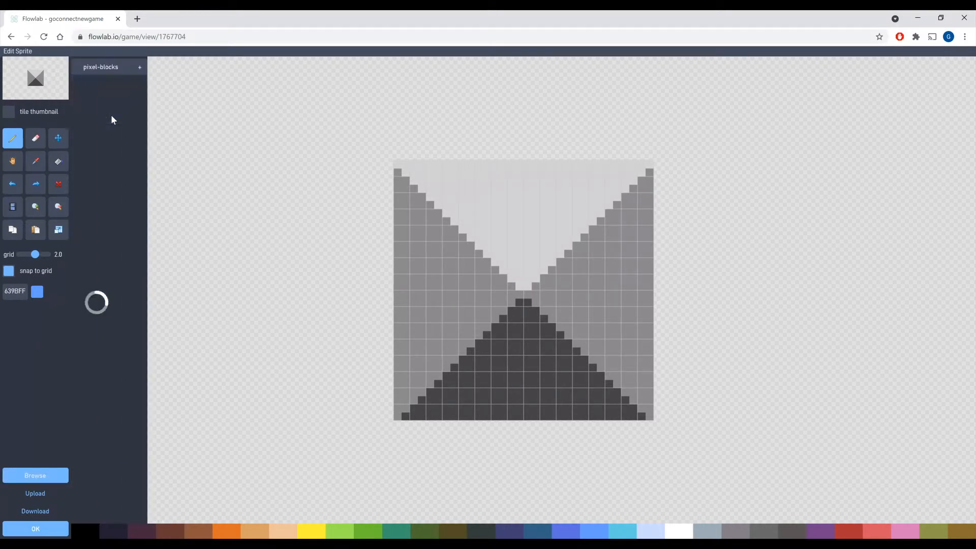
pyautogui.click(106, 114)
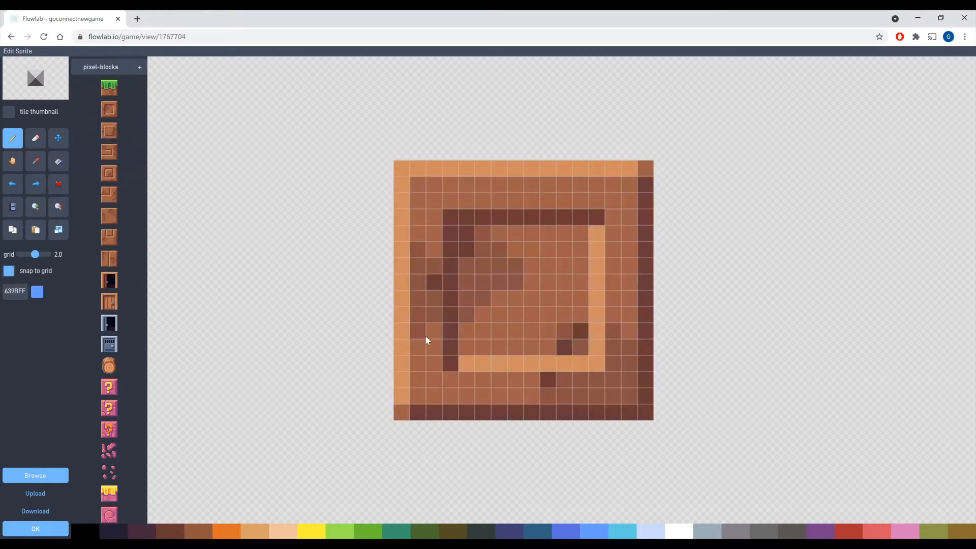
# - Browse the remaining pixel-blocks and the my sprites category, keep the brown framed sprite, and save the object
pyautogui.scroll(-3, 108, 356)
pyautogui.scroll(-10, 109, 254)
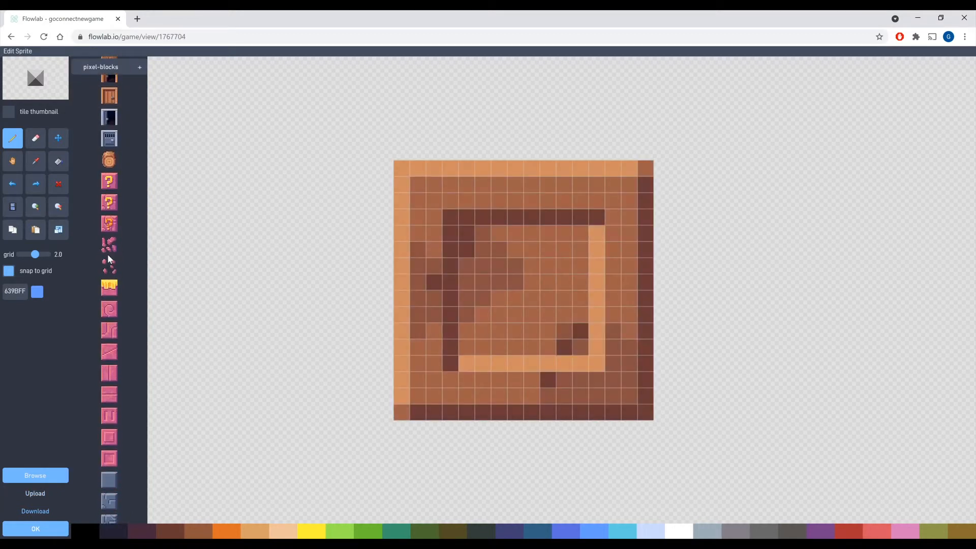
pyautogui.scroll(6, 104, 86)
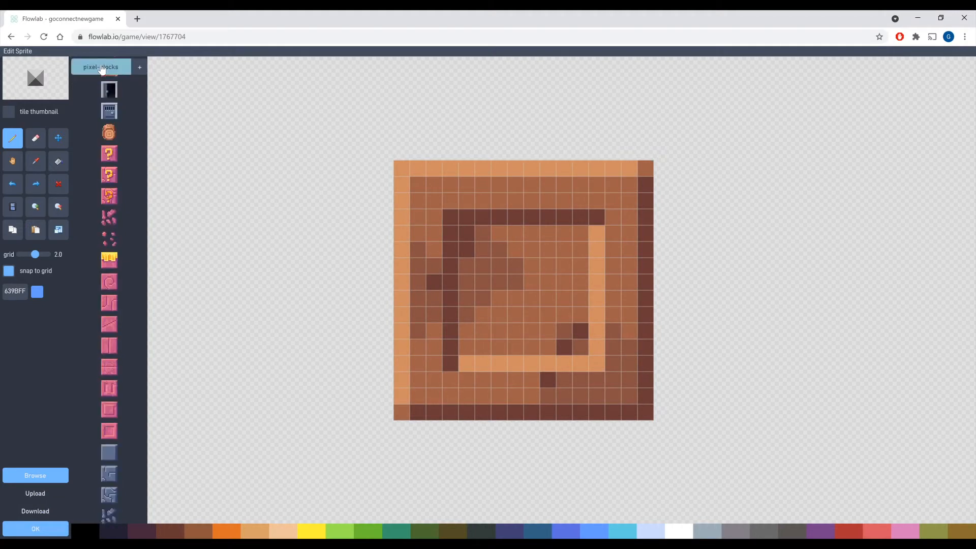
pyautogui.click(97, 67)
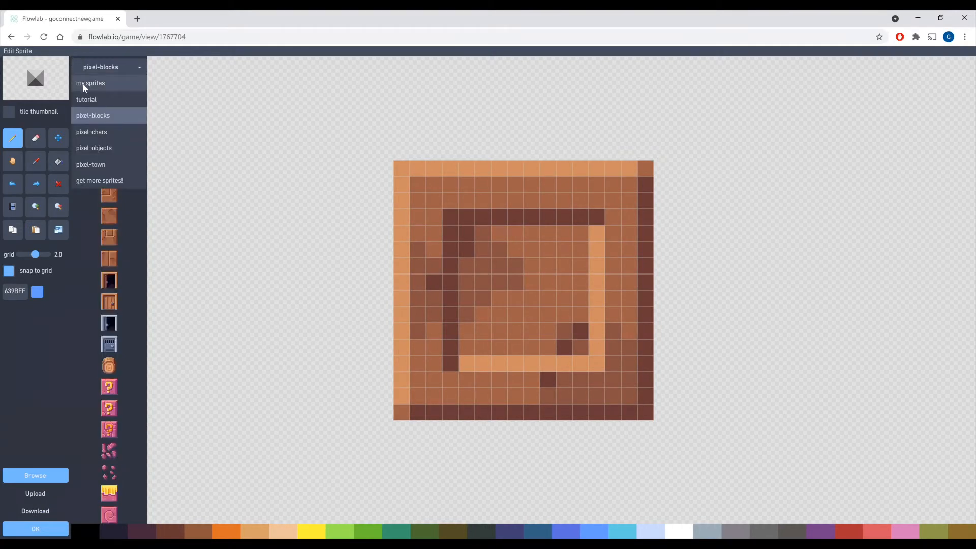
pyautogui.scroll(-3, 97, 305)
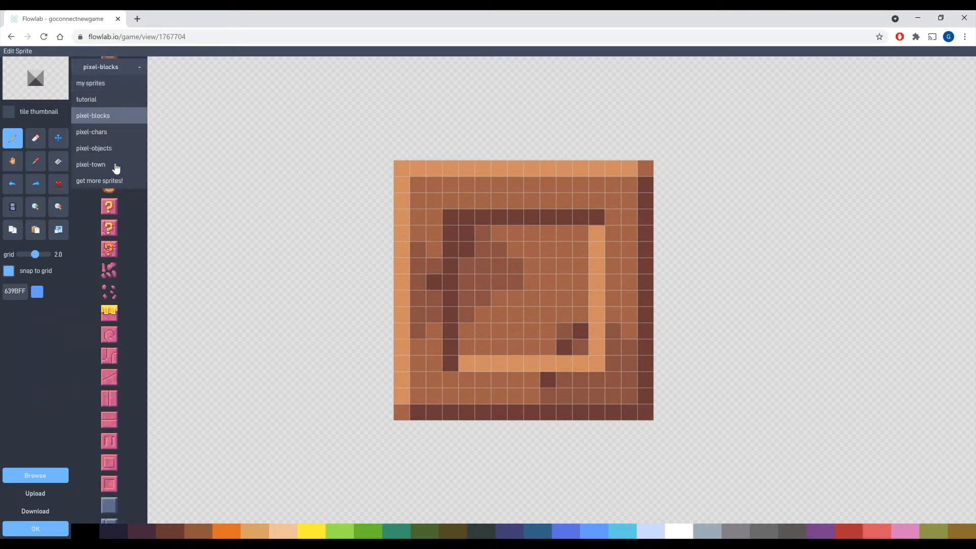
pyautogui.click(96, 84)
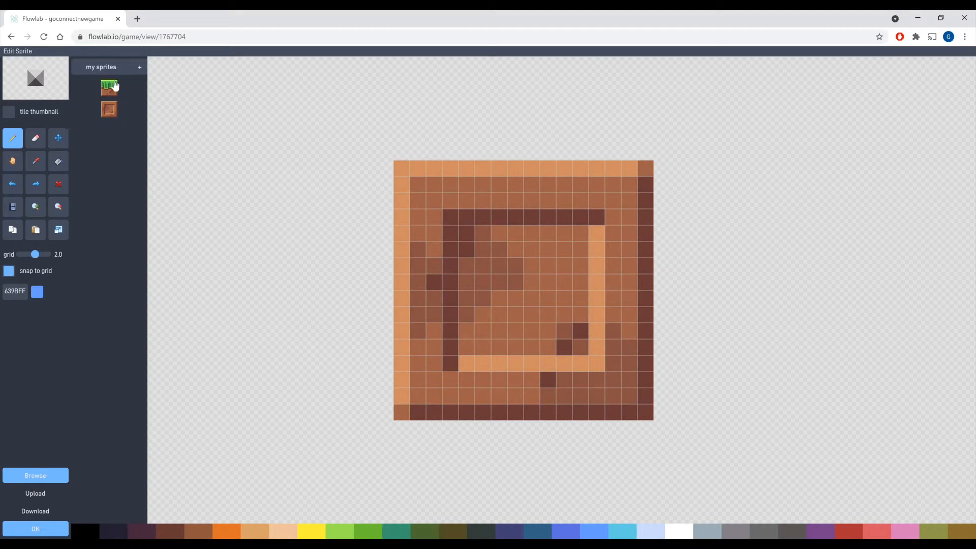
pyautogui.click(27, 527)
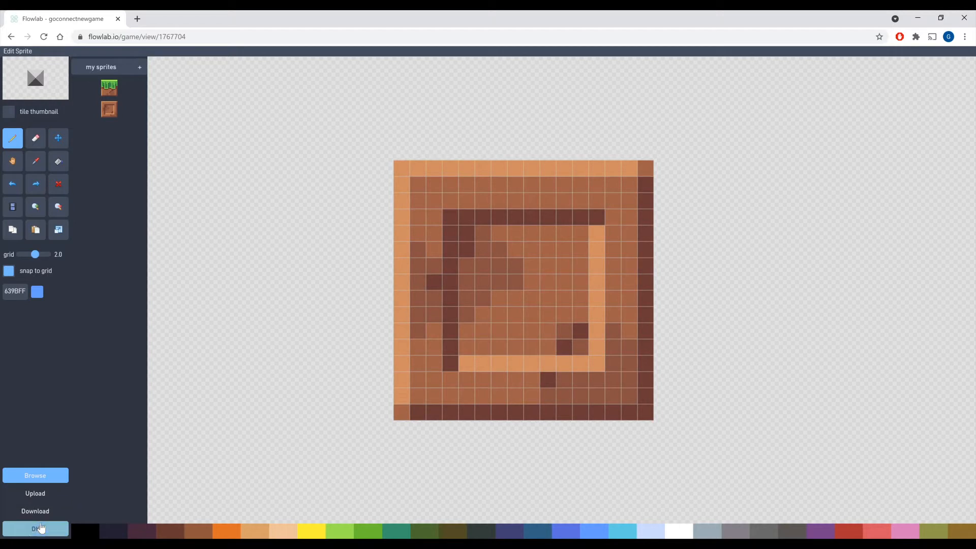
pyautogui.click(590, 341)
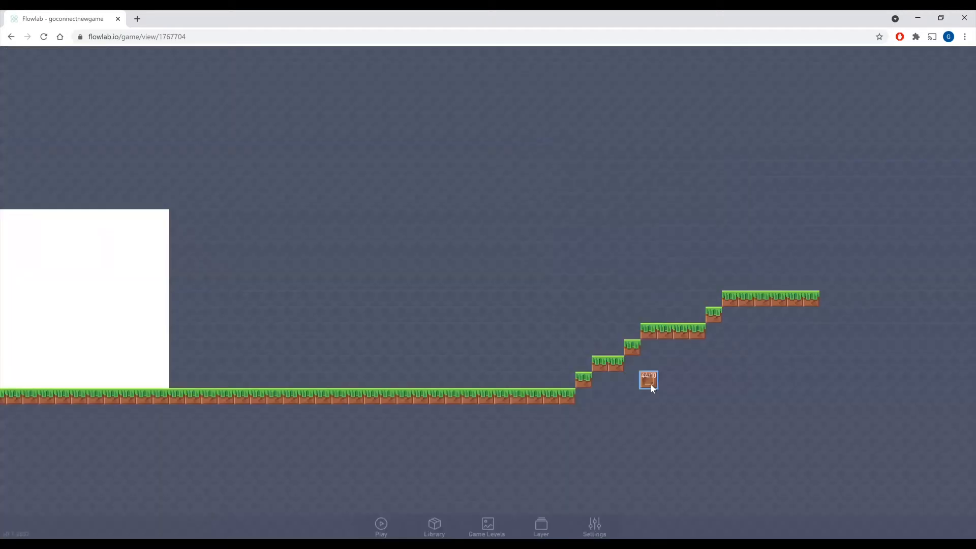
# - Place the brown block under the lowest stair, clone it to fill the whole area beneath the grass staircase, and finish cloning
pyautogui.moveTo(626, 396); pyautogui.dragTo(497, 414)
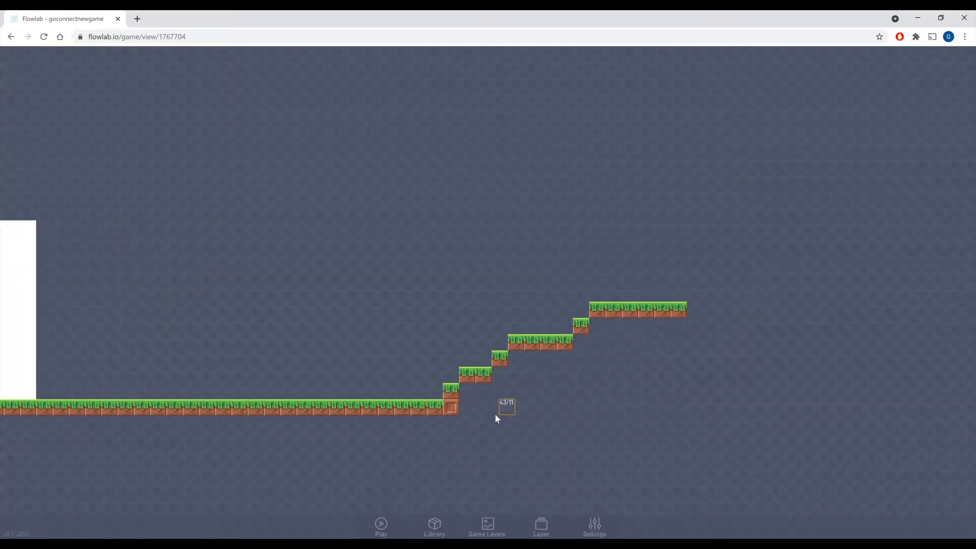
pyautogui.click(447, 410)
pyautogui.click(431, 395)
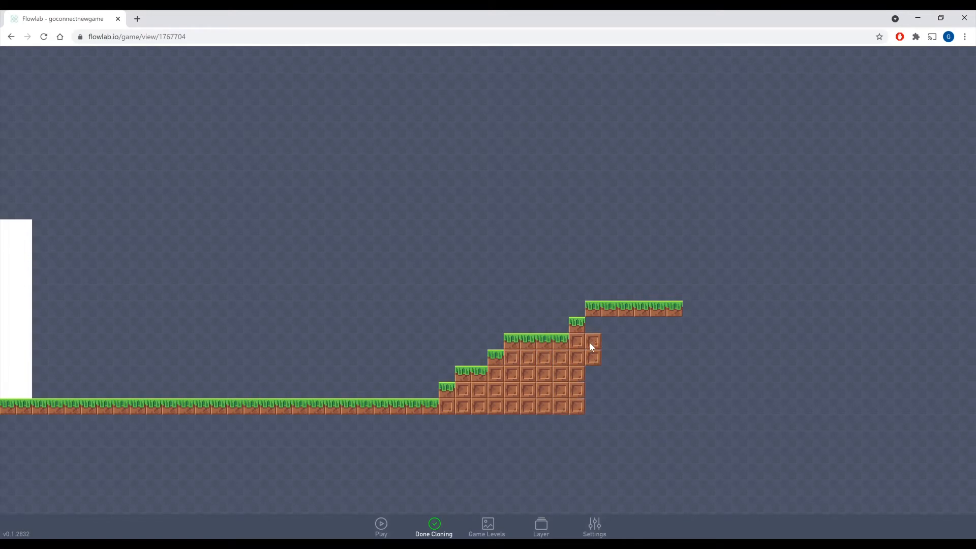
pyautogui.moveTo(590, 343); pyautogui.dragTo(630, 330)
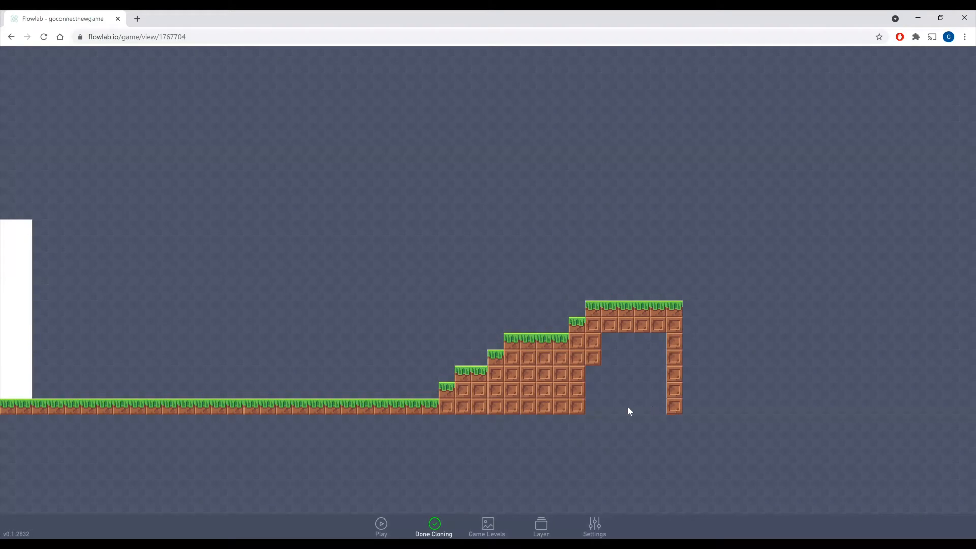
pyautogui.moveTo(629, 411); pyautogui.dragTo(614, 389)
pyautogui.moveTo(617, 350)
pyautogui.mouseDown()
pyautogui.moveTo(658, 366)
pyautogui.moveTo(632, 366)
pyautogui.mouseUp()
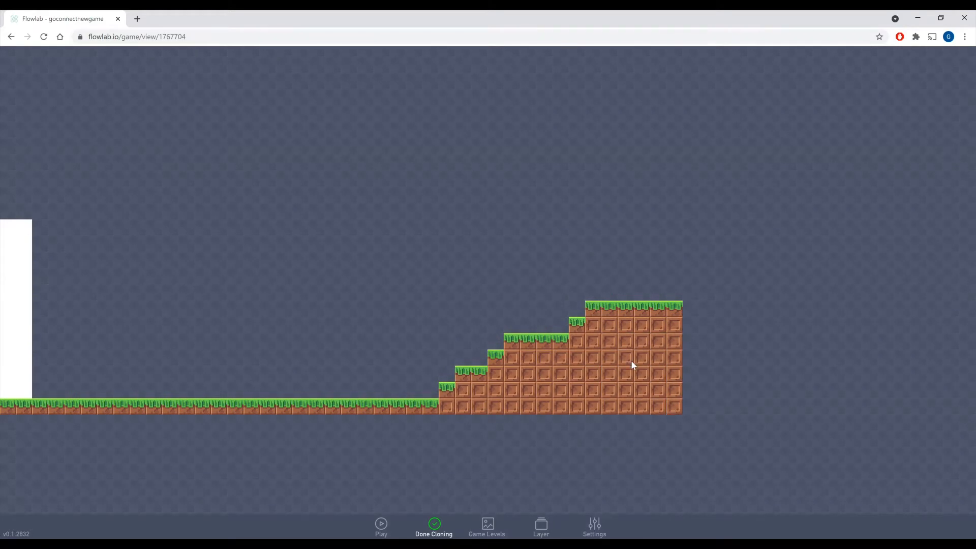
pyautogui.click(399, 327)
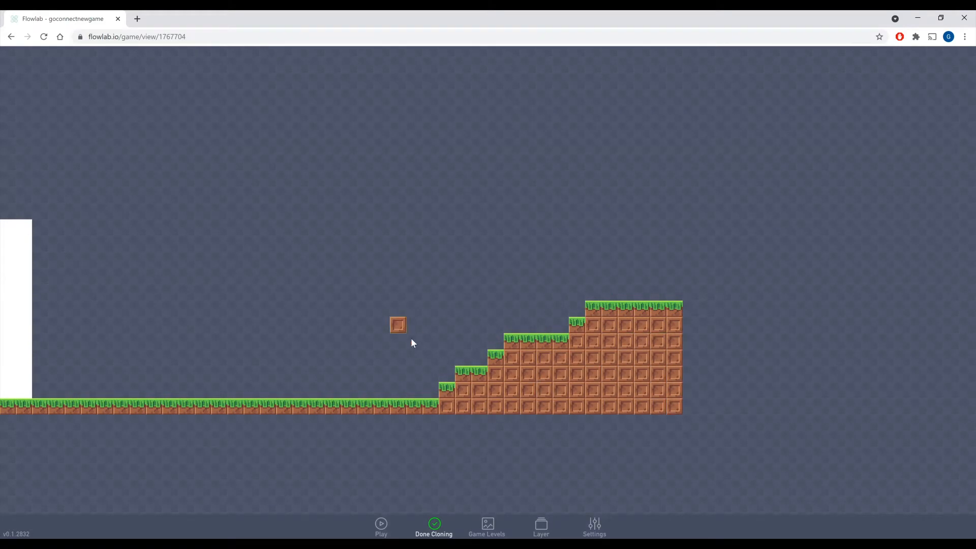
pyautogui.click(443, 526)
# - Add the groundblock object from the library to the level near its starting area
pyautogui.moveTo(252, 315); pyautogui.dragTo(580, 312)
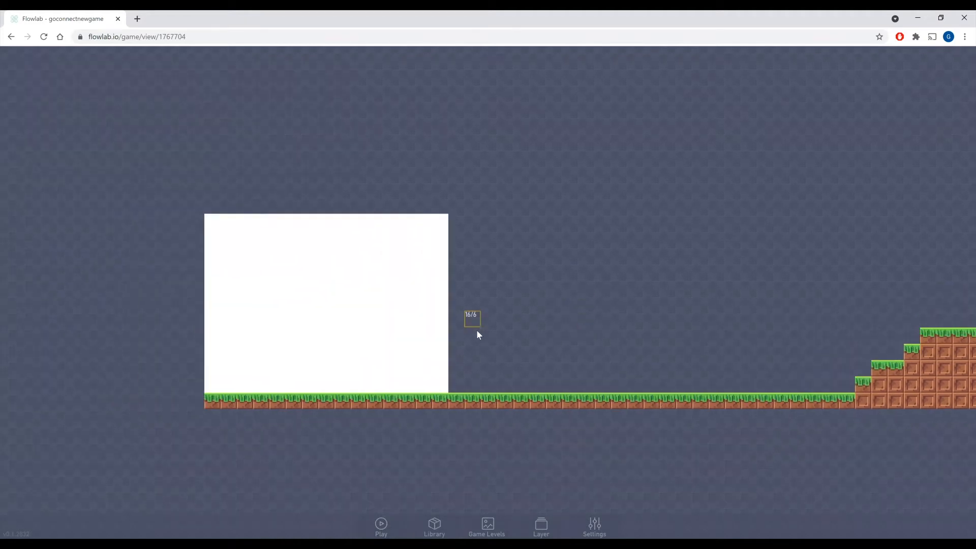
pyautogui.moveTo(490, 423); pyautogui.dragTo(478, 426)
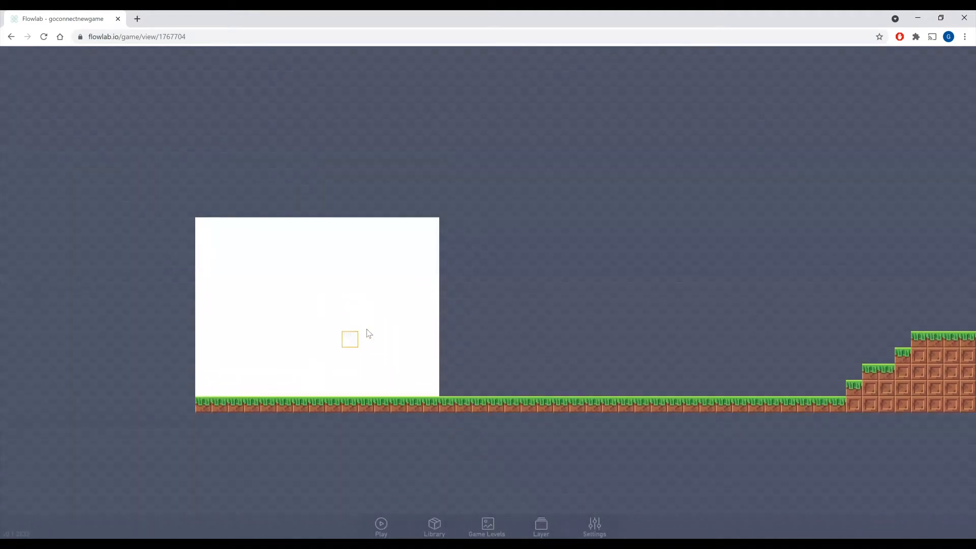
pyautogui.moveTo(367, 329); pyautogui.dragTo(395, 324)
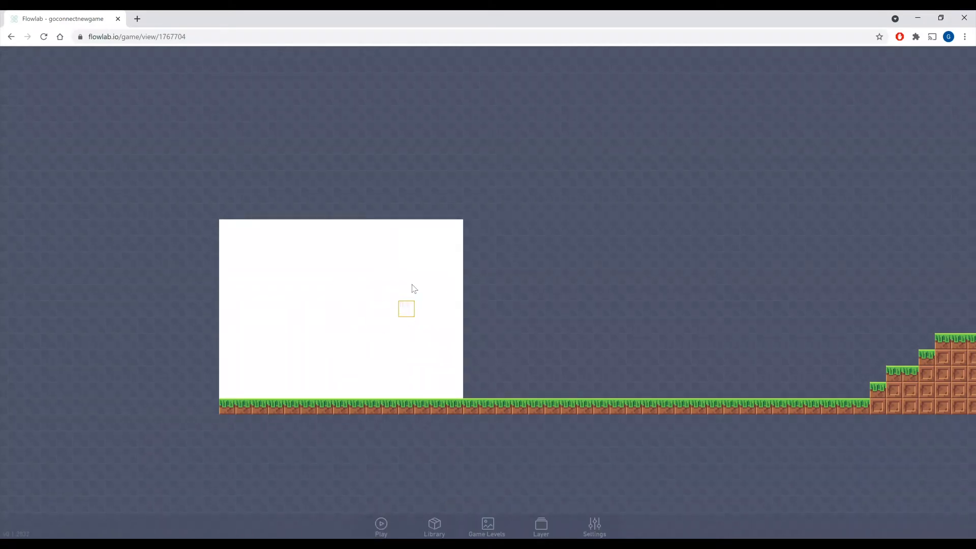
pyautogui.click(436, 527)
pyautogui.click(459, 460)
pyautogui.click(459, 460)
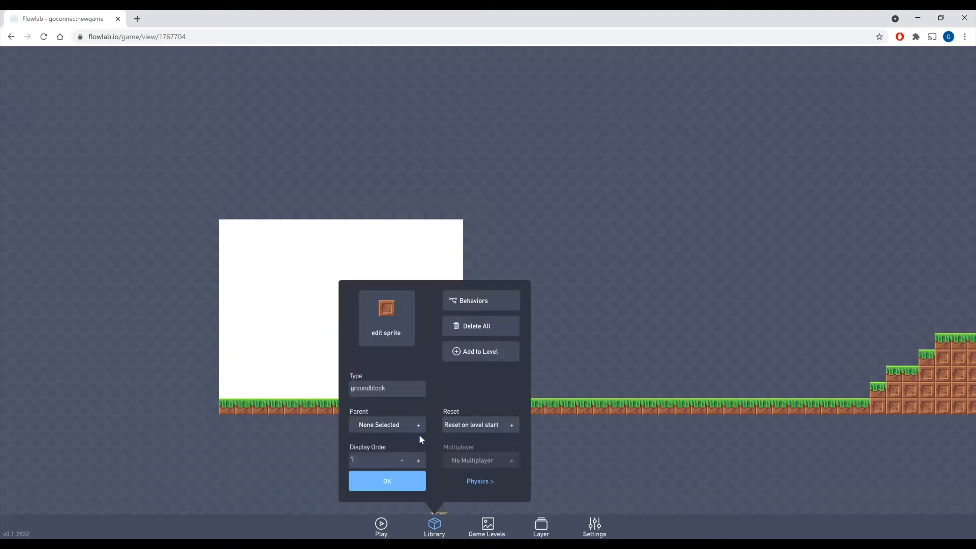
pyautogui.click(458, 354)
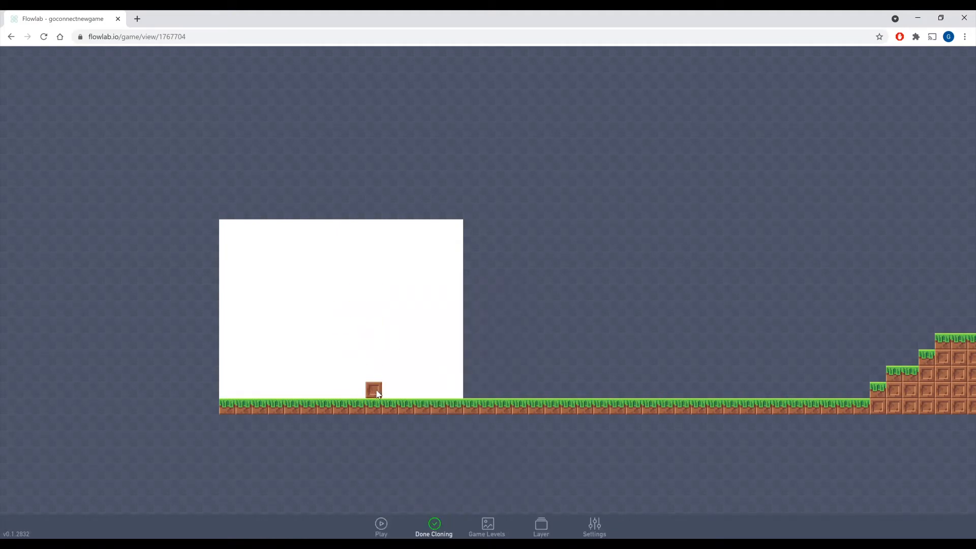
# - Clone the brown block into a six-row staircase on the ground, nine blocks wide at the base and four on top, and finish cloning
pyautogui.moveTo(377, 390)
pyautogui.mouseDown()
pyautogui.moveTo(396, 390)
pyautogui.moveTo(380, 377)
pyautogui.moveTo(396, 356)
pyautogui.moveTo(378, 393)
pyautogui.moveTo(364, 395)
pyautogui.moveTo(412, 345)
pyautogui.moveTo(438, 344)
pyautogui.moveTo(455, 375)
pyautogui.moveTo(433, 387)
pyautogui.moveTo(413, 379)
pyautogui.moveTo(453, 360)
pyautogui.moveTo(440, 328)
pyautogui.moveTo(456, 333)
pyautogui.moveTo(423, 325)
pyautogui.moveTo(454, 311)
pyautogui.moveTo(438, 310)
pyautogui.moveTo(469, 315)
pyautogui.mouseUp()
pyautogui.moveTo(469, 363)
pyautogui.mouseDown()
pyautogui.moveTo(474, 383)
pyautogui.moveTo(480, 338)
pyautogui.mouseUp()
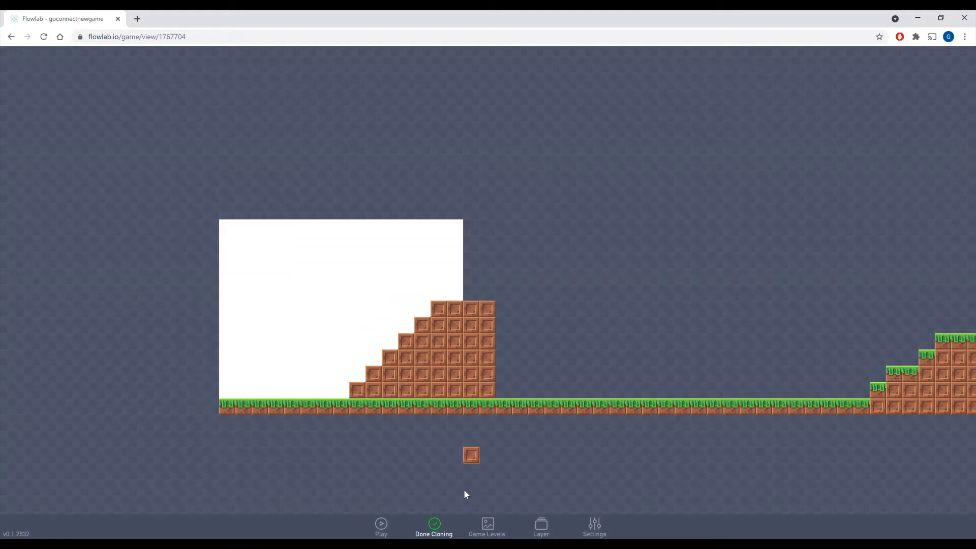
pyautogui.click(435, 527)
pyautogui.moveTo(628, 314); pyautogui.dragTo(489, 327)
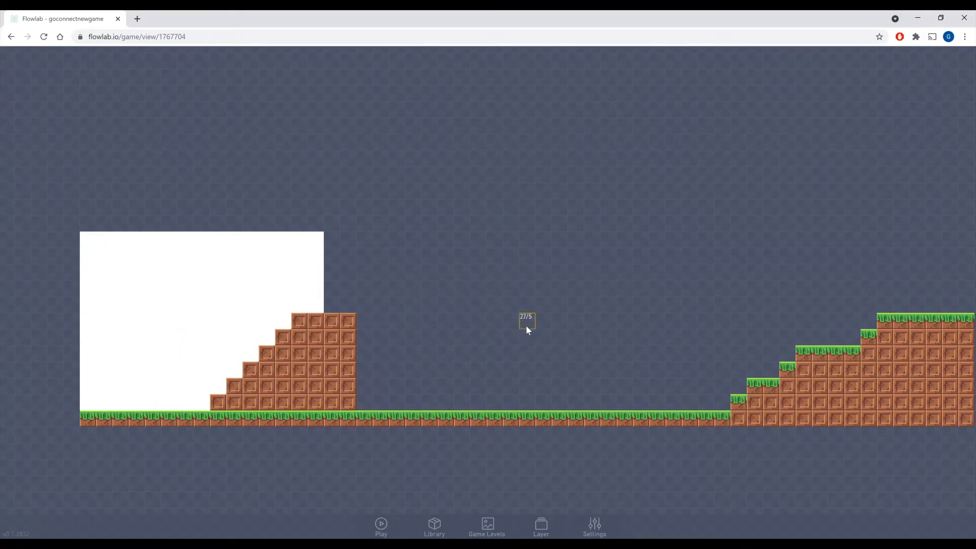
pyautogui.moveTo(422, 326); pyautogui.dragTo(400, 330)
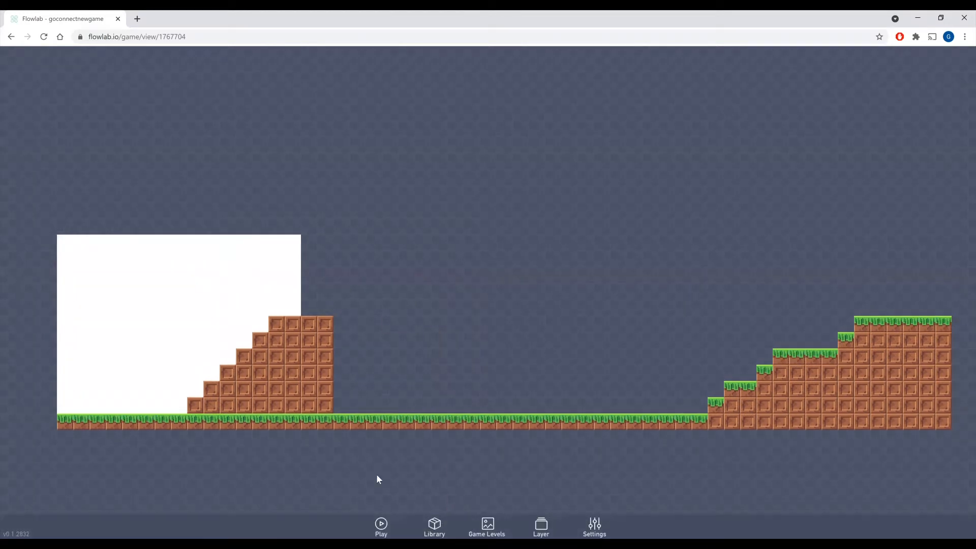
# - Create a new object beside the brown staircase's top and give it the round log sprite from the pixel-blocks category
pyautogui.click(370, 325)
pyautogui.click(343, 328)
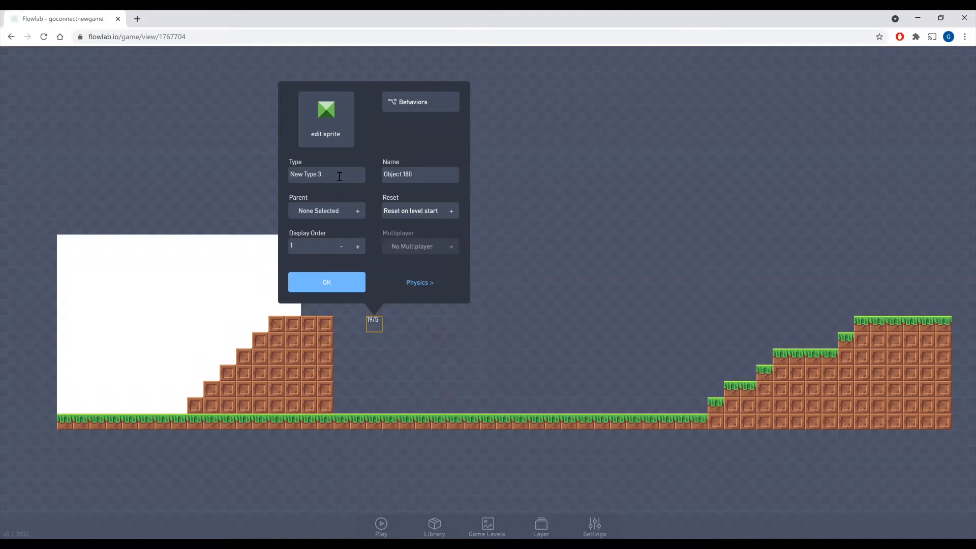
pyautogui.click(332, 116)
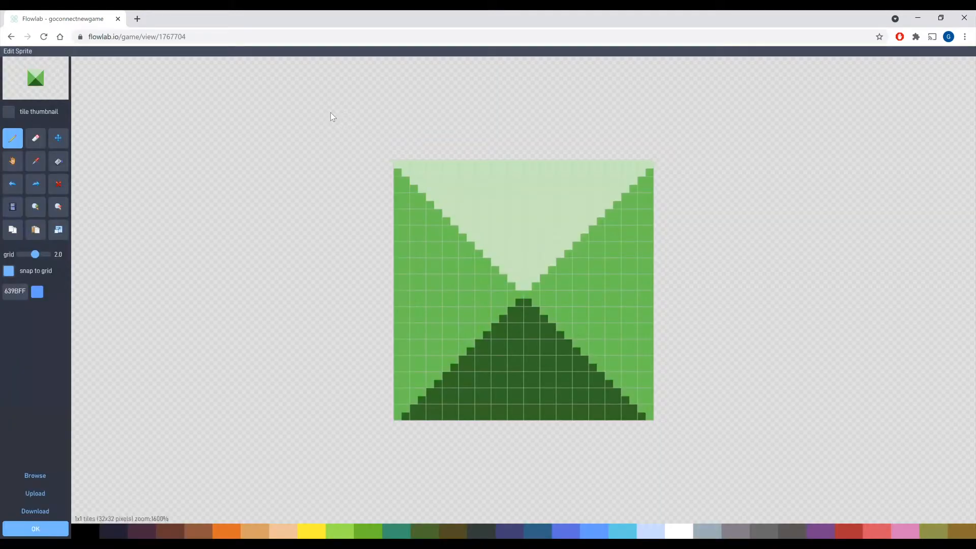
pyautogui.click(35, 475)
pyautogui.click(98, 69)
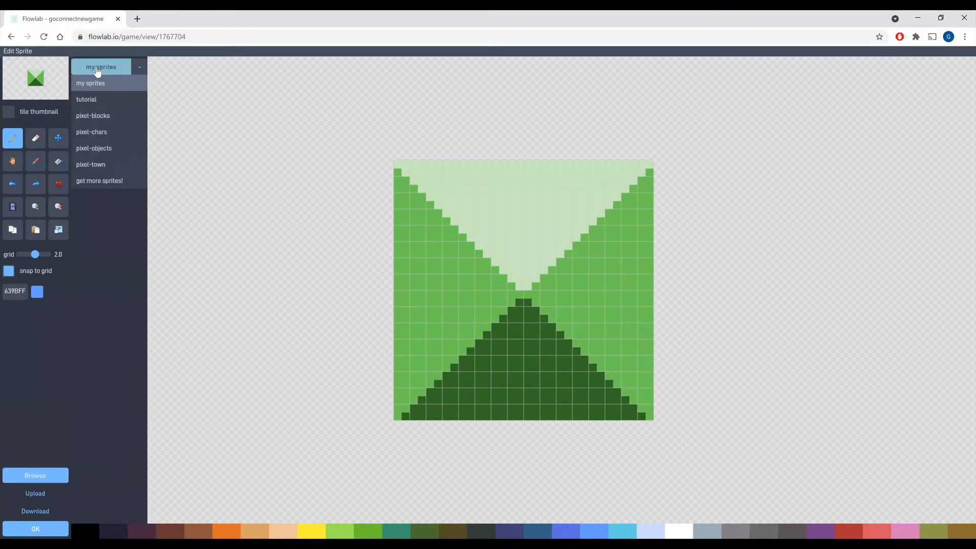
pyautogui.click(96, 115)
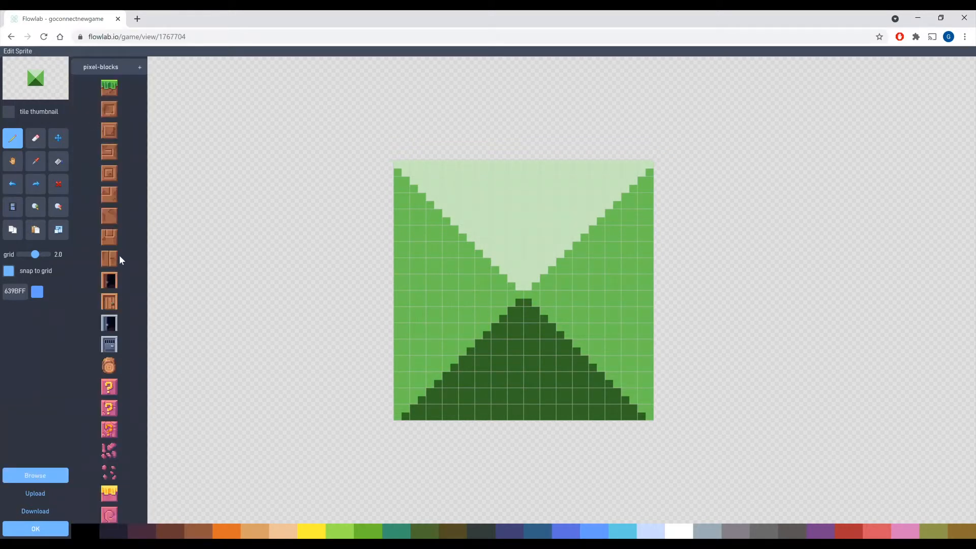
pyautogui.scroll(-3, 120, 356)
pyautogui.scroll(-2, 121, 422)
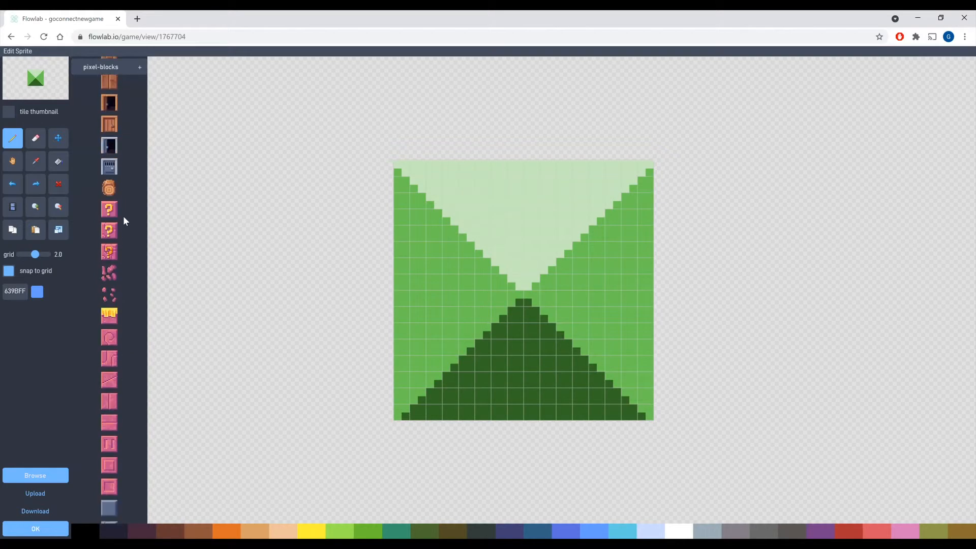
pyautogui.click(108, 190)
pyautogui.scroll(-8, 109, 356)
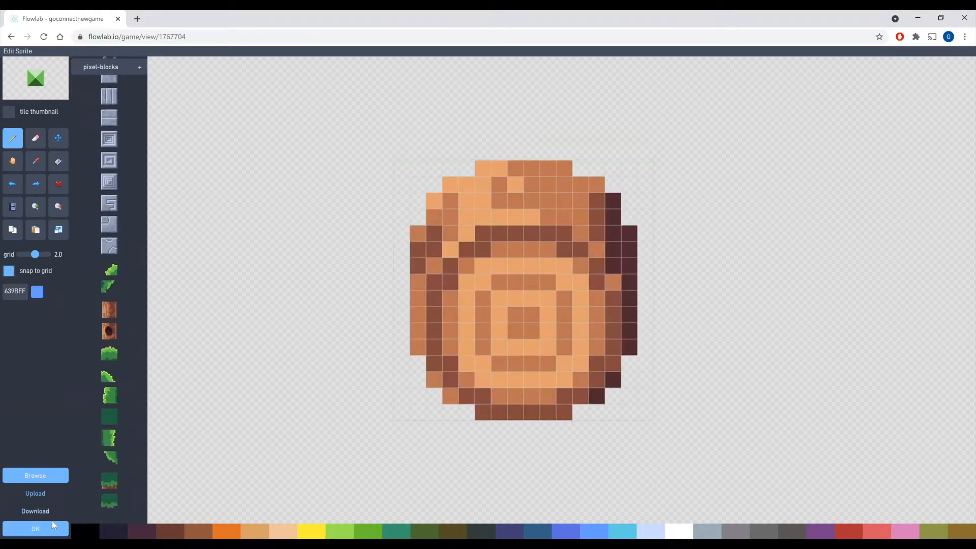
pyautogui.click(51, 528)
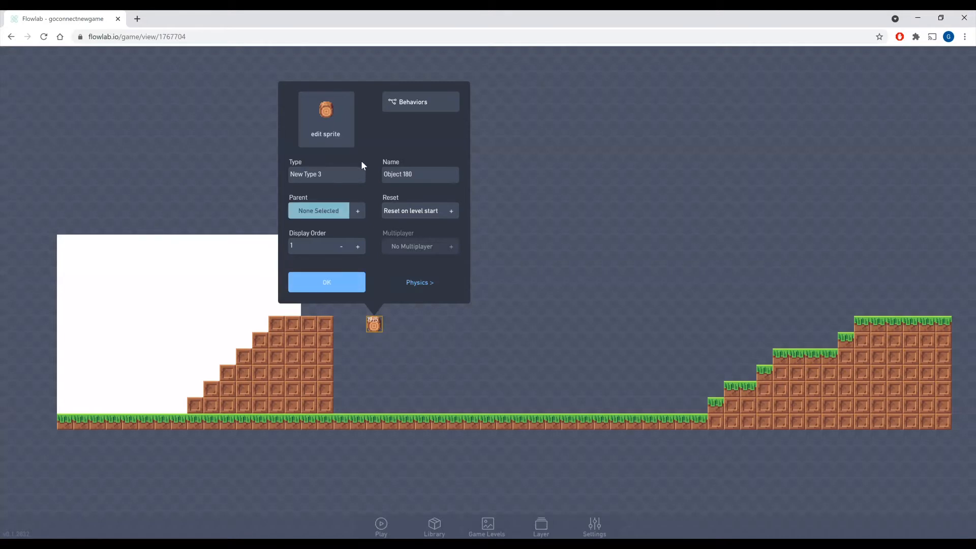
# - Set the new object's type to log and save it
pyautogui.moveTo(358, 174); pyautogui.dragTo(220, 181)
pyautogui.write('log')
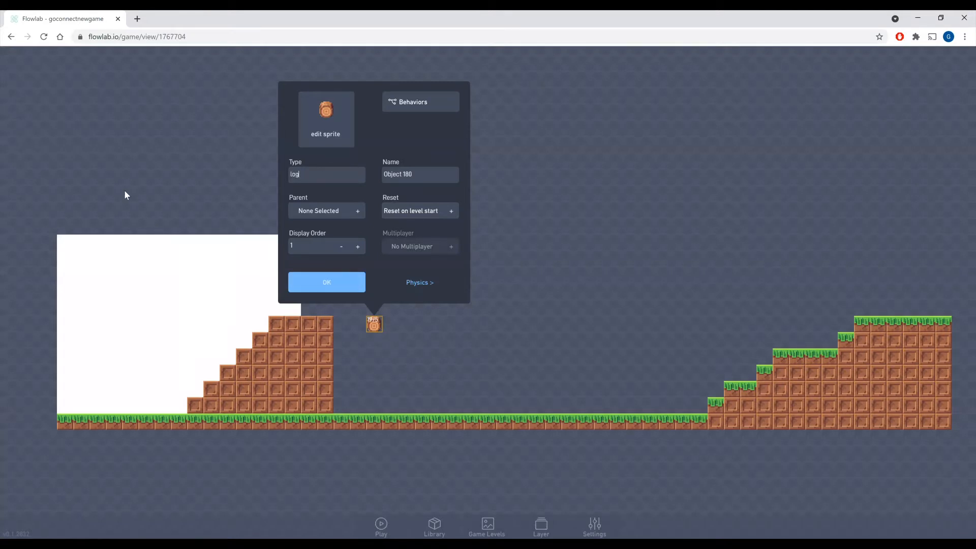
pyautogui.click(338, 284)
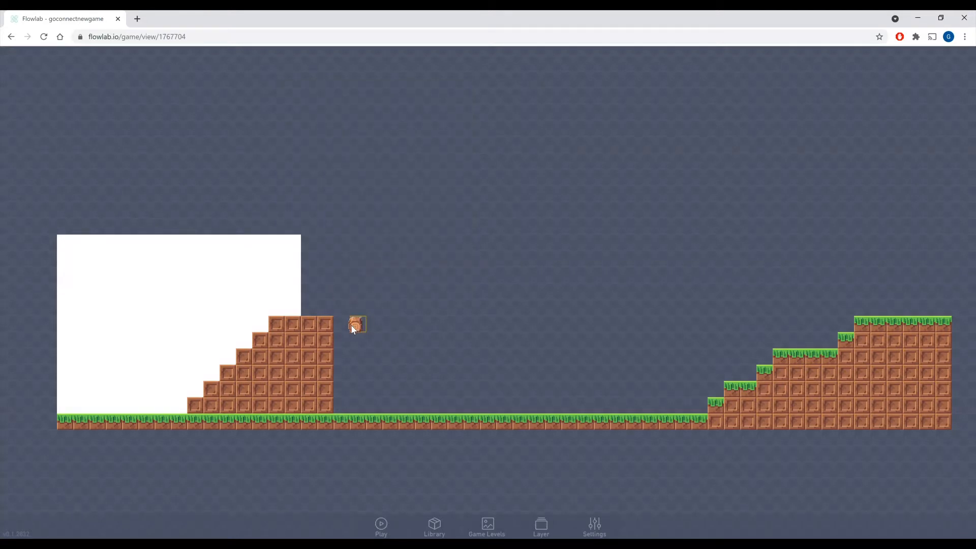
# - Place the log against the brown staircase's top block, clone it into a row of five logs, and finish cloning
pyautogui.moveTo(353, 329); pyautogui.dragTo(340, 330)
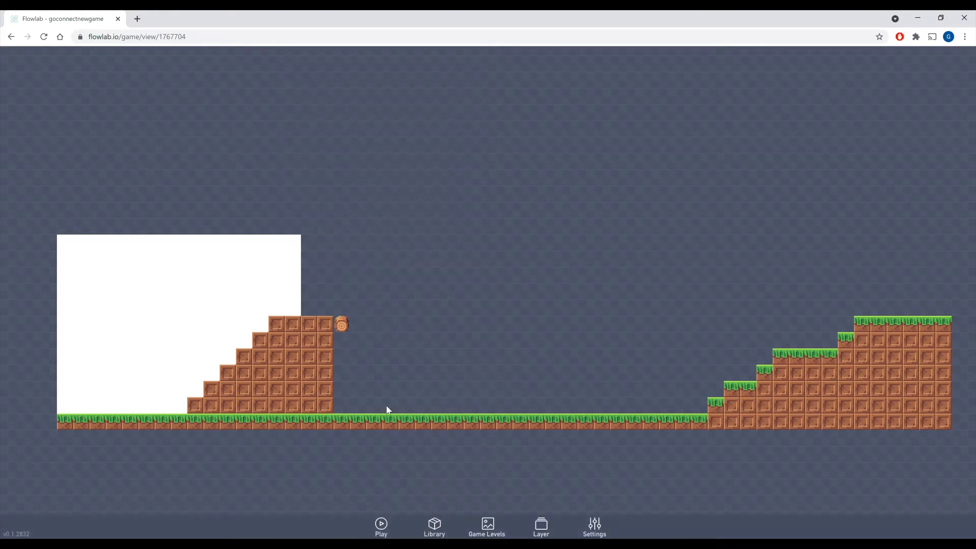
pyautogui.click(347, 333)
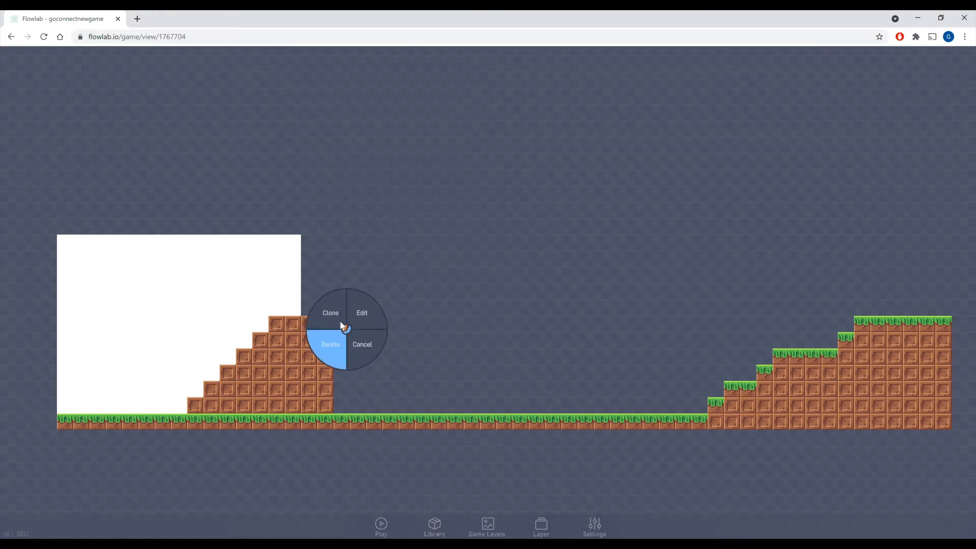
pyautogui.click(341, 325)
pyautogui.click(361, 328)
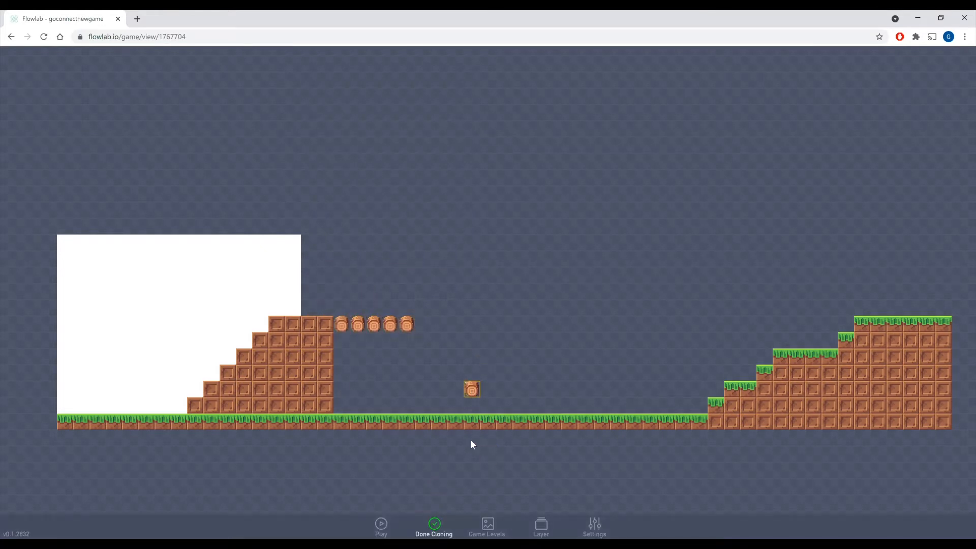
pyautogui.click(435, 525)
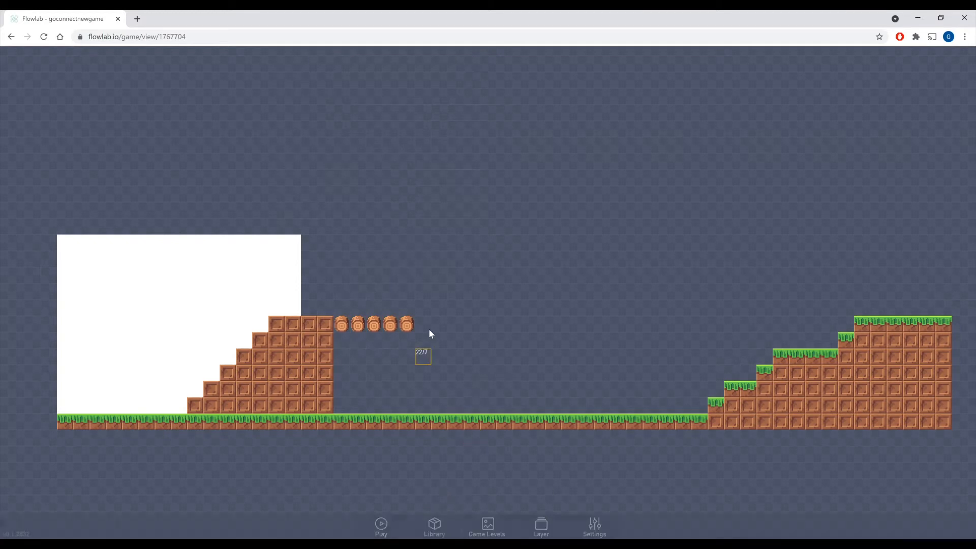
# - Clone the brown block into a tower at the log row's far end, five rows of three with one block on top, and finish cloning
pyautogui.click(331, 328)
pyautogui.click(314, 319)
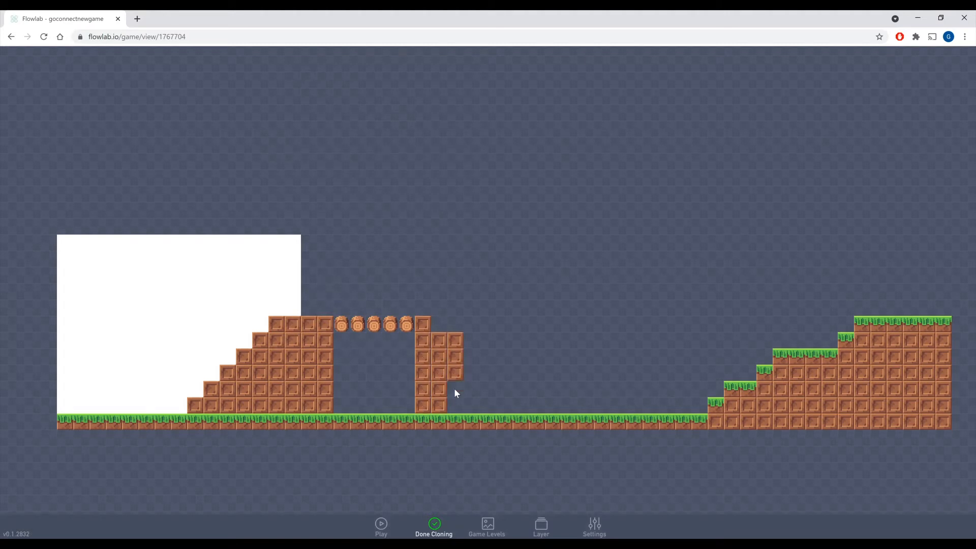
pyautogui.click(432, 527)
pyautogui.moveTo(346, 315); pyautogui.dragTo(551, 351)
pyautogui.moveTo(104, 405); pyautogui.dragTo(176, 405)
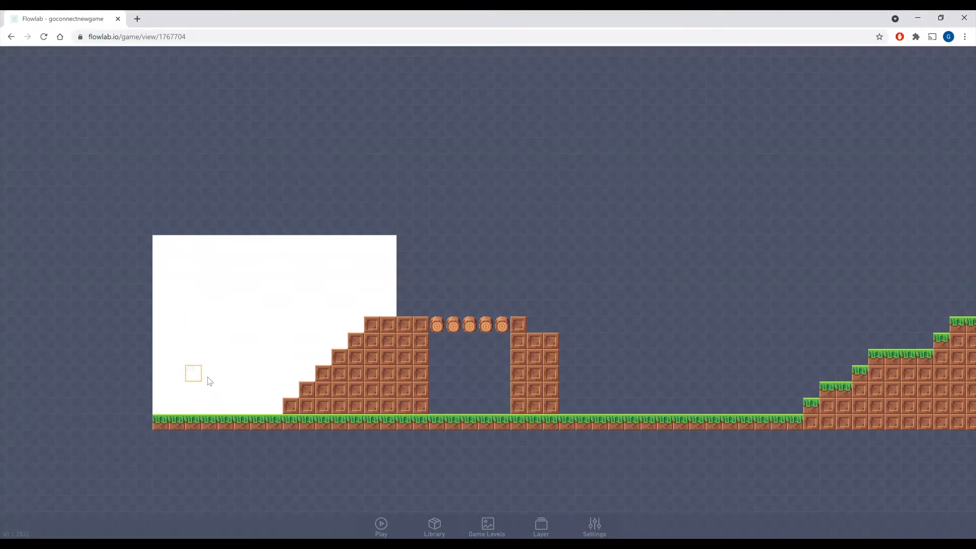
pyautogui.moveTo(534, 314); pyautogui.dragTo(281, 303)
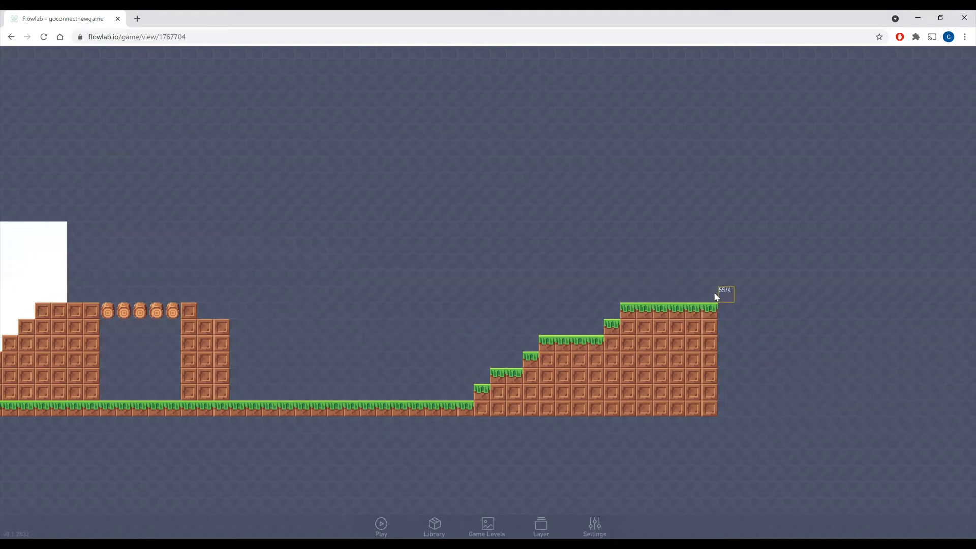
pyautogui.moveTo(238, 265); pyautogui.dragTo(608, 254)
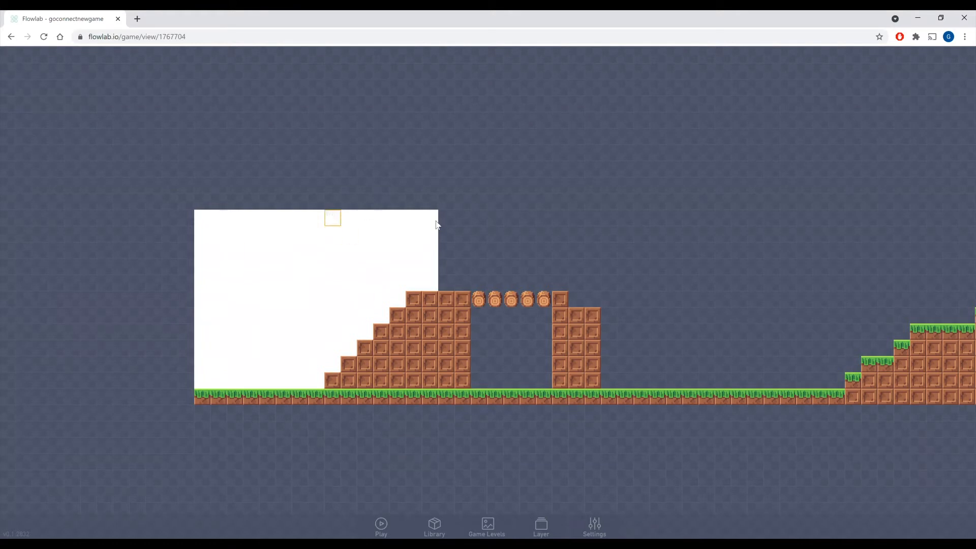
# - View the Background and User Interface layers, and return to the Game World layer
pyautogui.click(542, 526)
pyautogui.click(532, 484)
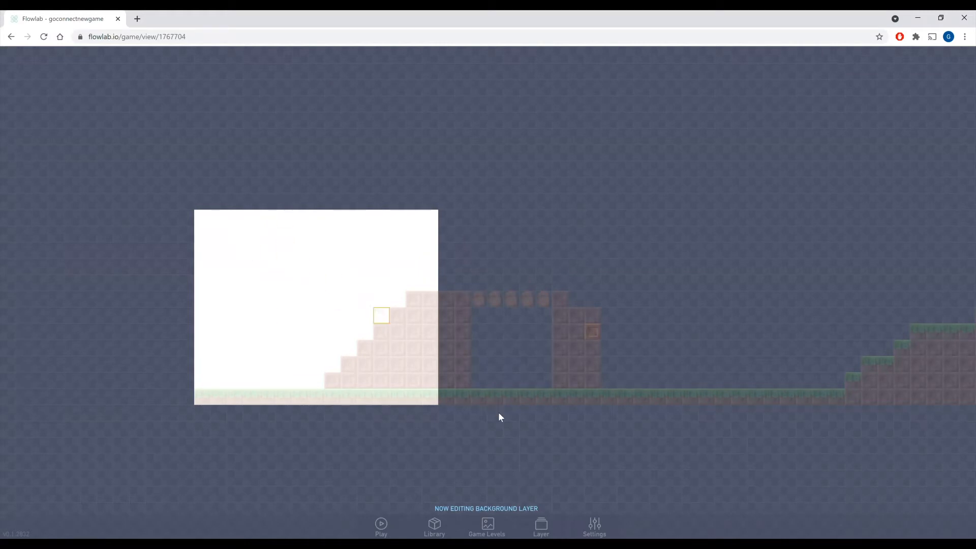
pyautogui.click(540, 526)
pyautogui.click(532, 446)
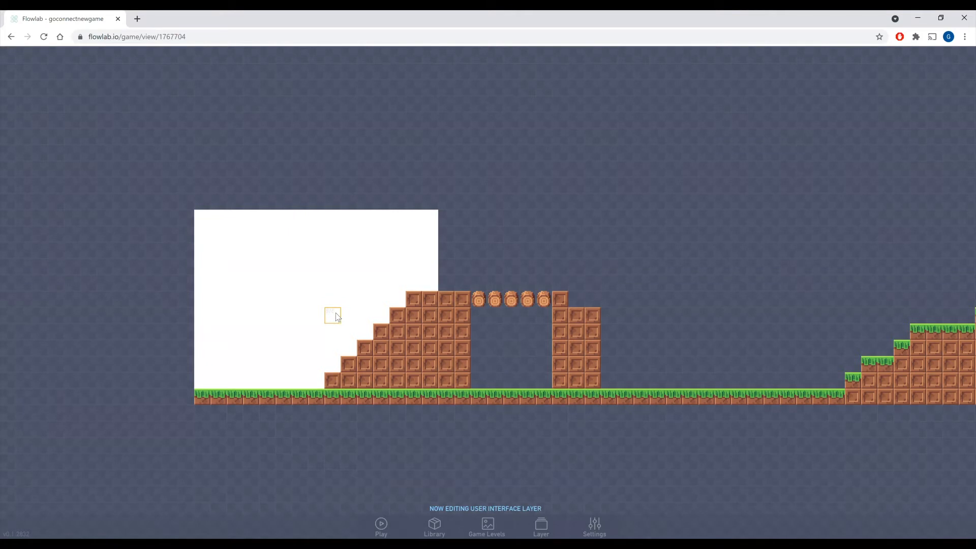
pyautogui.moveTo(394, 337); pyautogui.dragTo(313, 339)
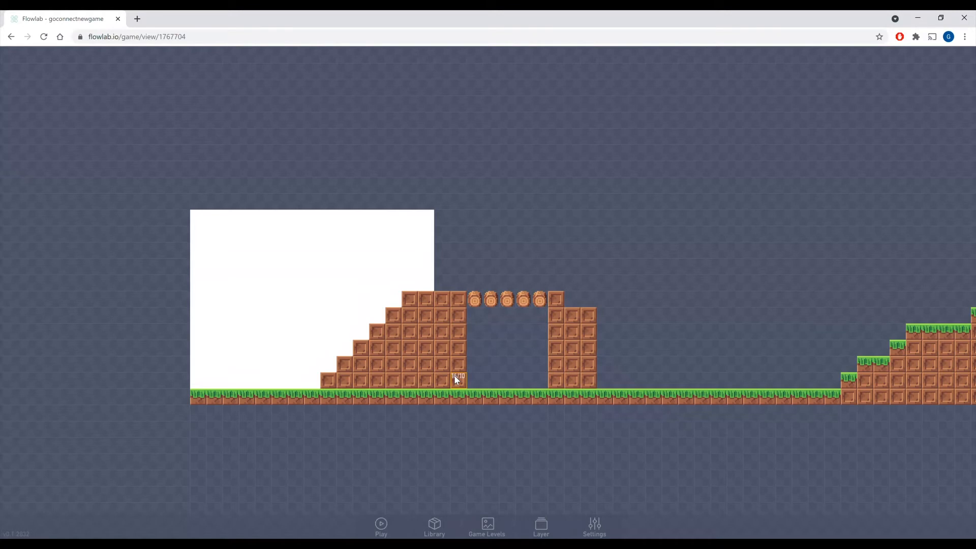
pyautogui.click(541, 526)
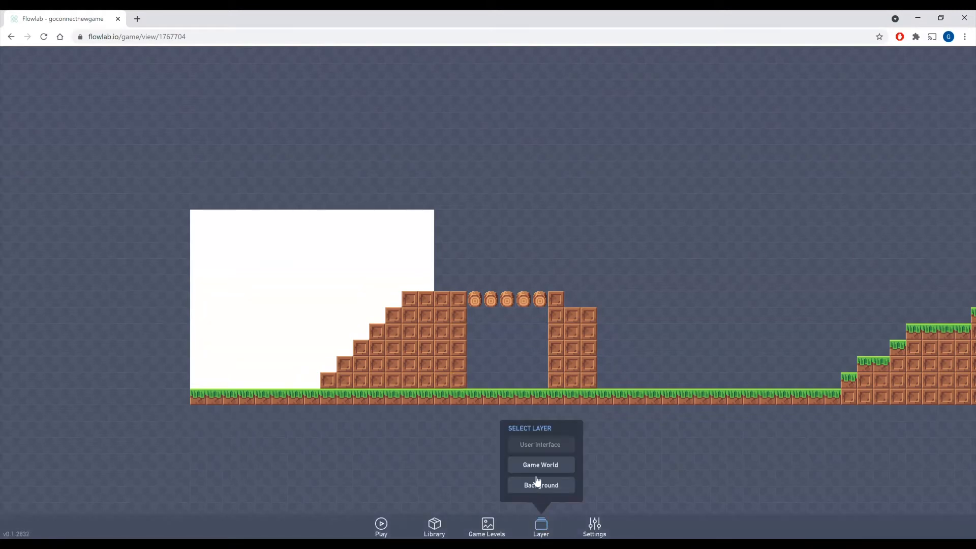
pyautogui.click(537, 465)
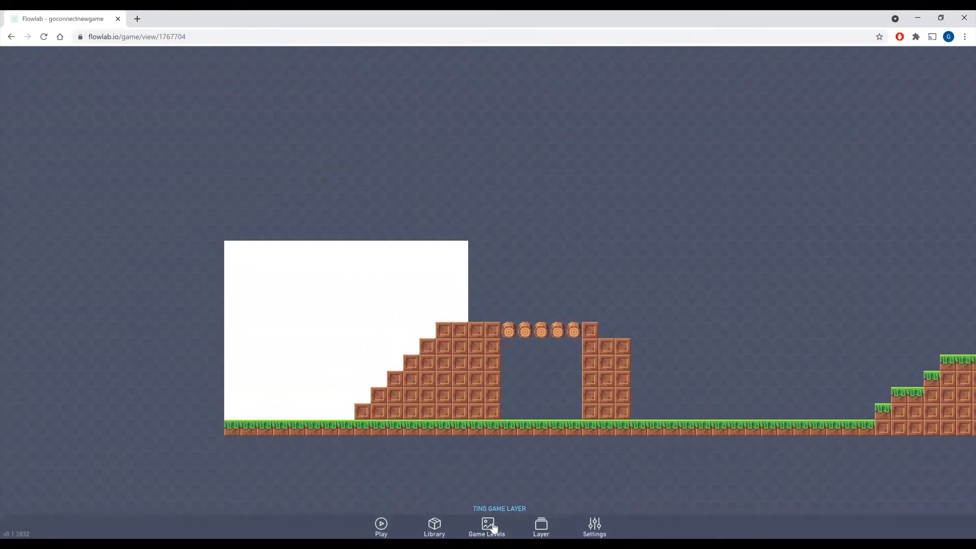
# - Change Level 1's background color to light sky blue and save the level settings
pyautogui.click(489, 527)
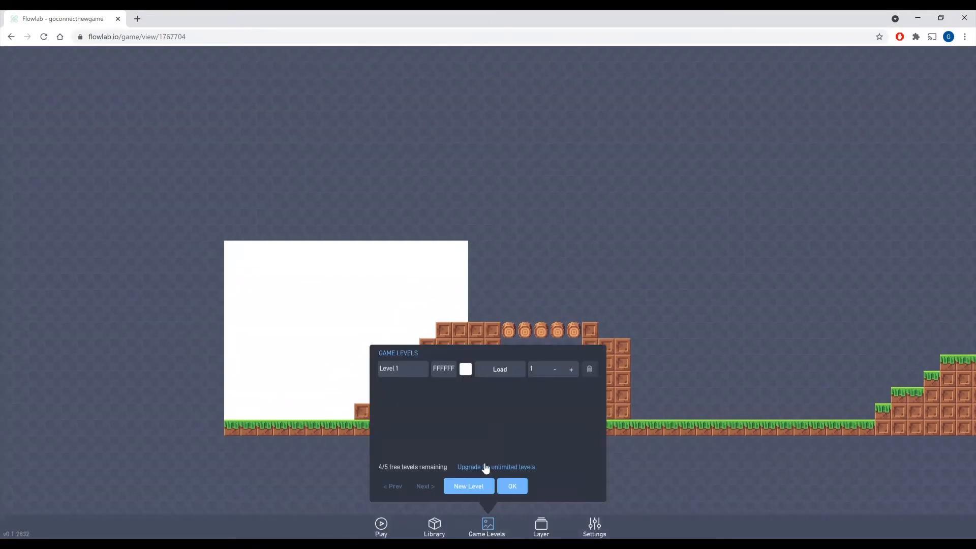
pyautogui.click(465, 370)
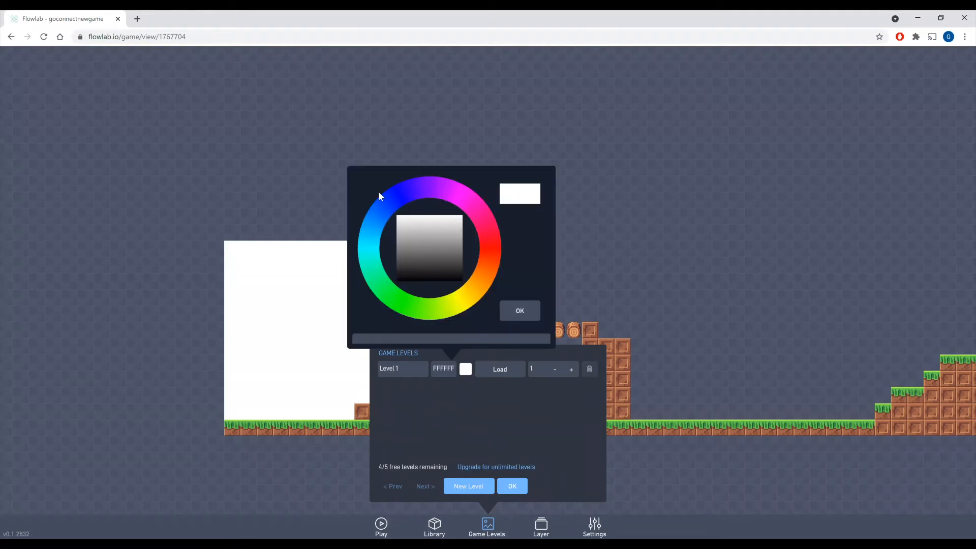
pyautogui.click(373, 243)
pyautogui.click(438, 220)
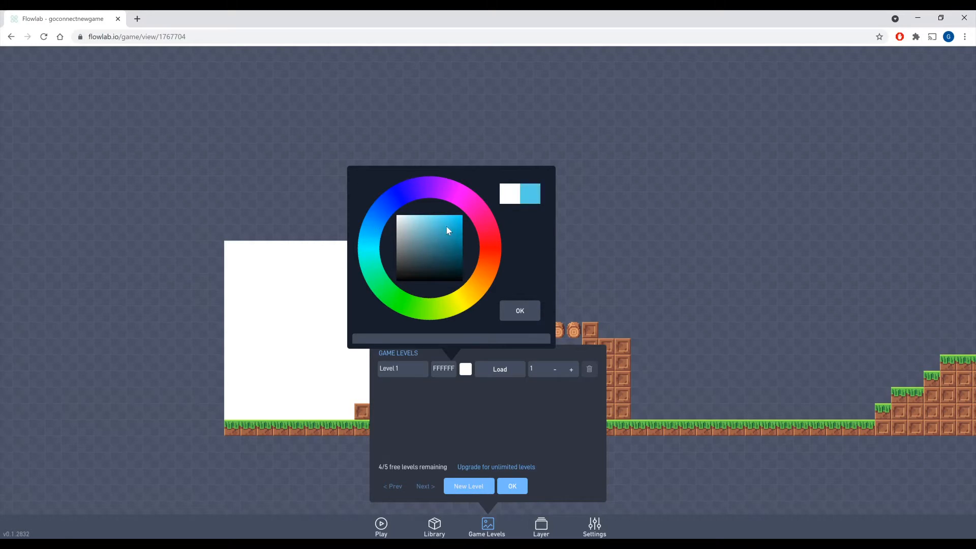
pyautogui.click(520, 310)
pyautogui.click(512, 486)
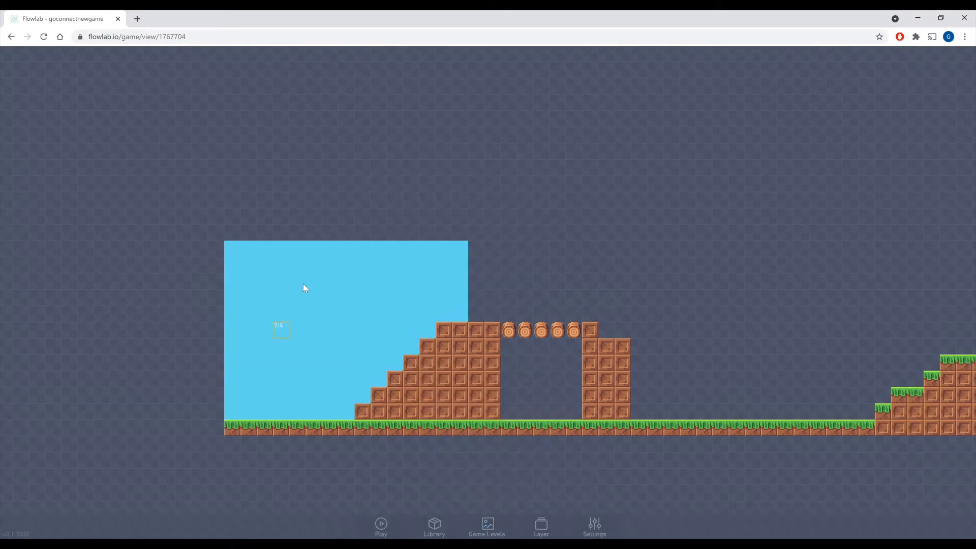
pyautogui.moveTo(673, 276); pyautogui.dragTo(312, 300)
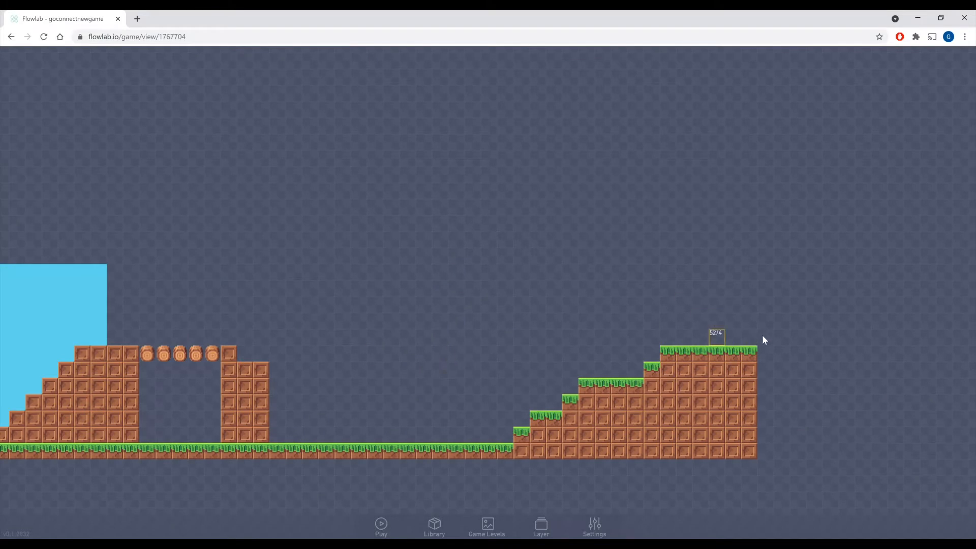
pyautogui.moveTo(425, 329); pyautogui.dragTo(575, 314)
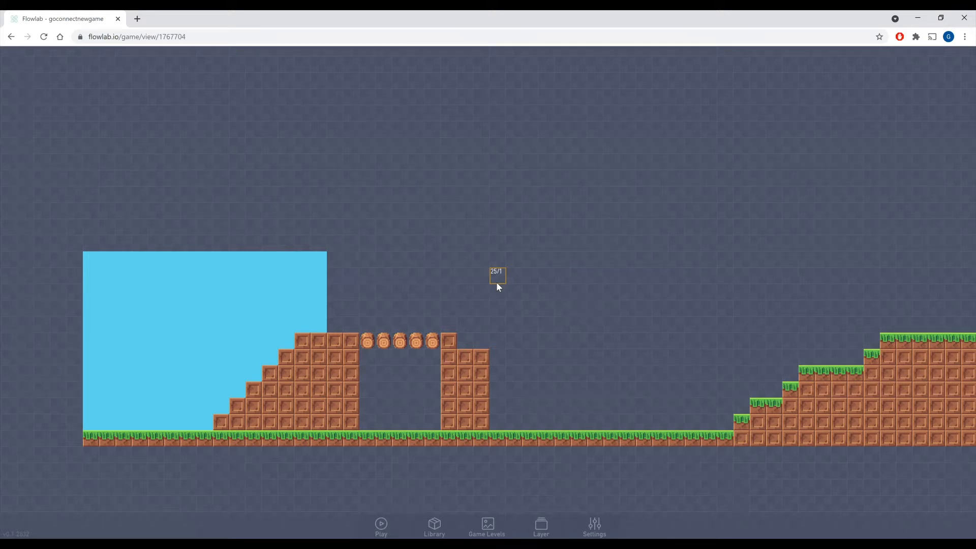
pyautogui.moveTo(350, 274); pyautogui.dragTo(419, 263)
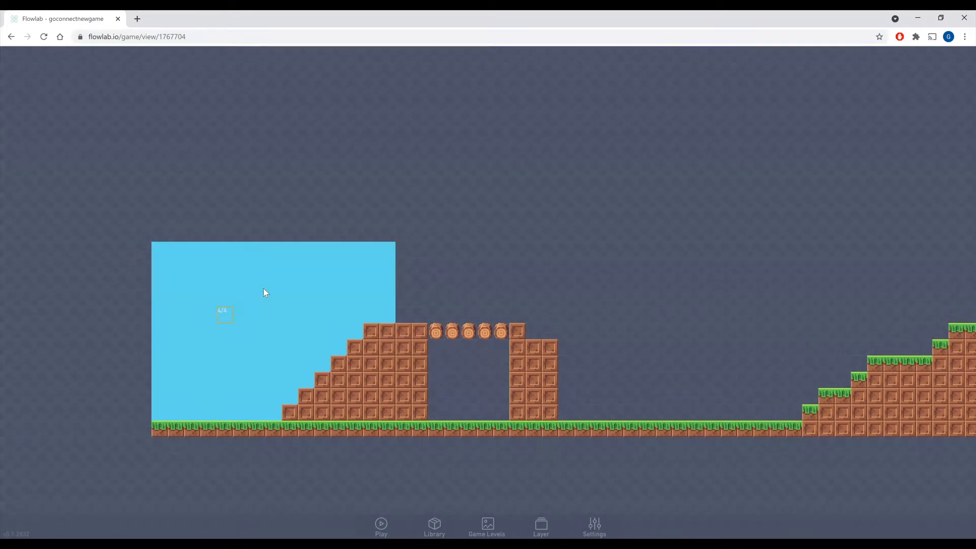
pyautogui.moveTo(605, 323); pyautogui.dragTo(543, 325)
pyautogui.moveTo(832, 311); pyautogui.dragTo(621, 318)
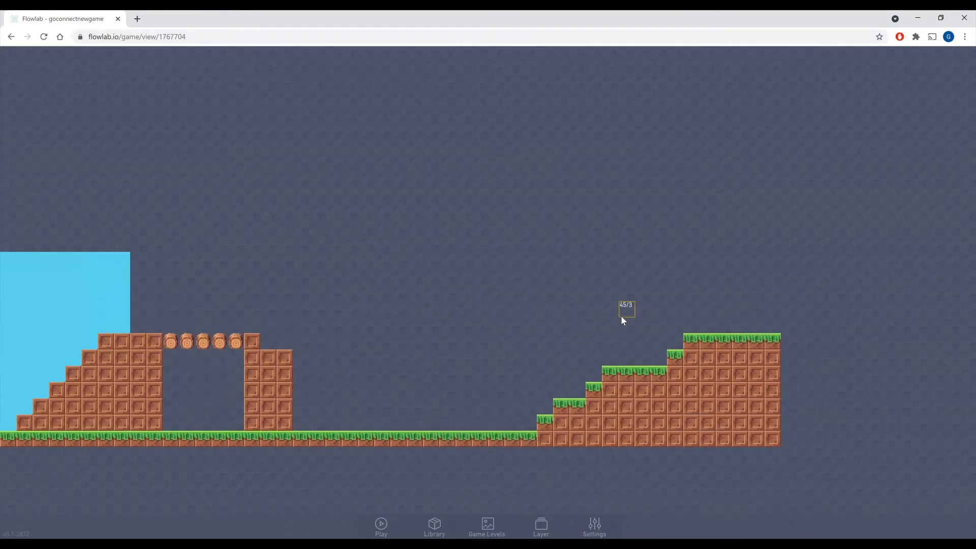
pyautogui.moveTo(545, 330); pyautogui.dragTo(588, 330)
pyautogui.moveTo(373, 292); pyautogui.dragTo(681, 276)
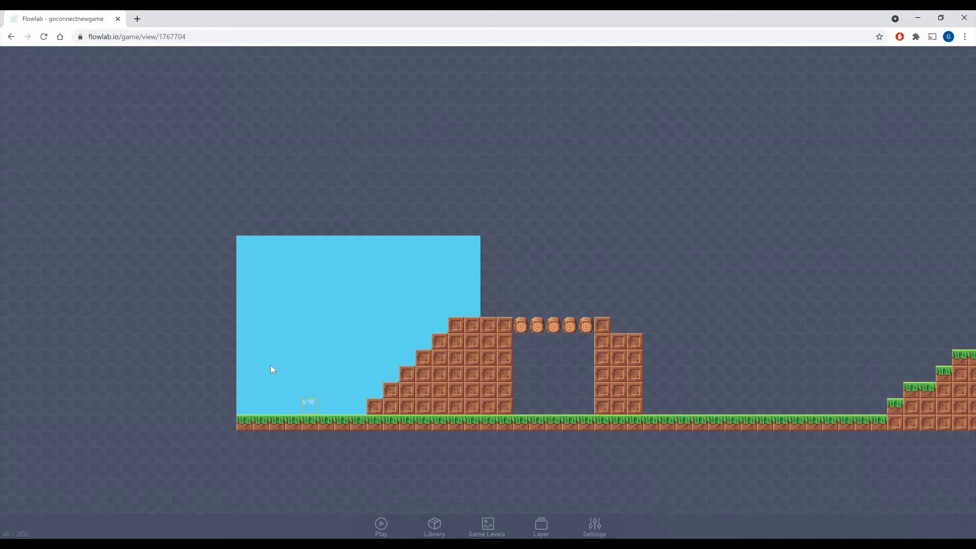
# - Create a new object just above the ground in the blue starting area and set its type to player
pyautogui.click(295, 383)
pyautogui.click(276, 389)
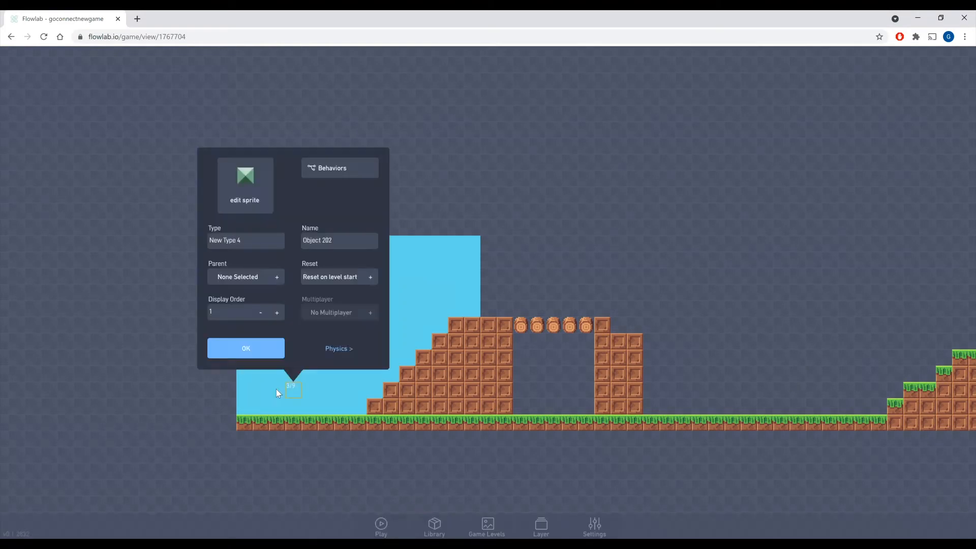
pyautogui.moveTo(256, 238); pyautogui.dragTo(180, 234)
pyautogui.write('player')
# - Give the player the standing grey dog sprite from the pixel-chars collection and save the object
pyautogui.click(251, 191)
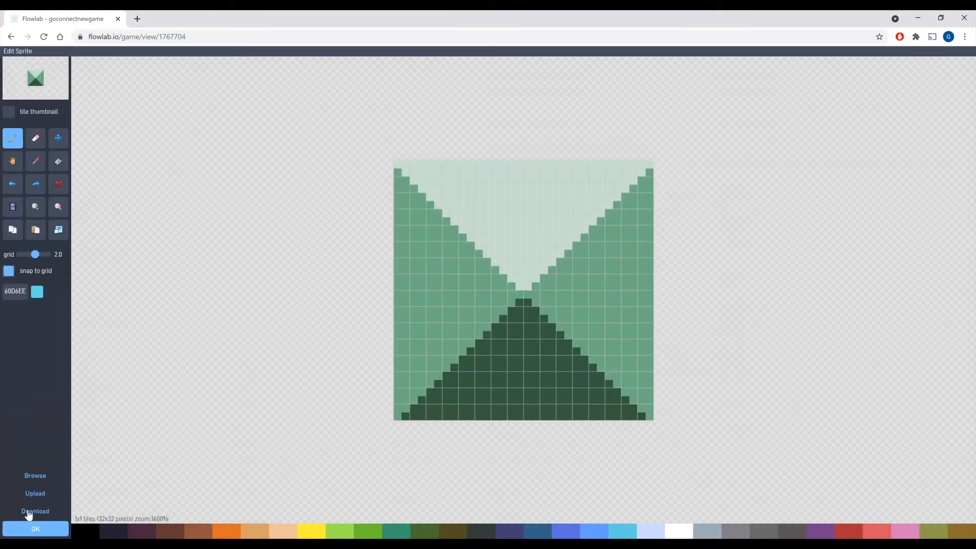
pyautogui.click(35, 475)
pyautogui.click(102, 69)
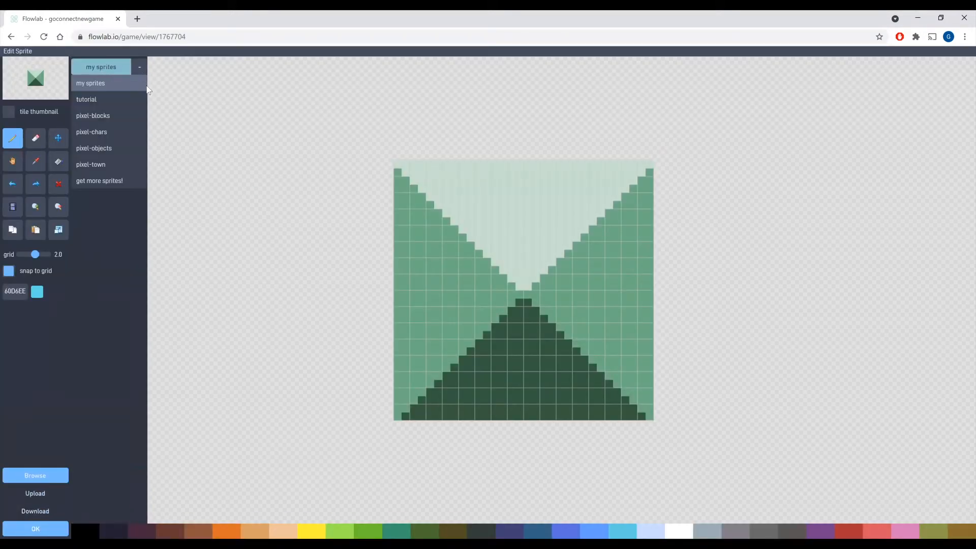
pyautogui.click(107, 133)
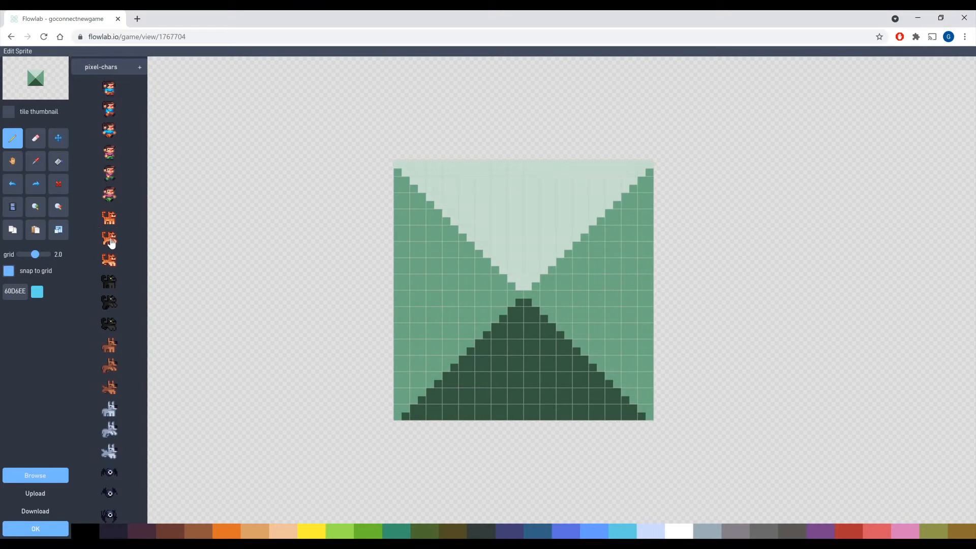
pyautogui.scroll(-2, 108, 283)
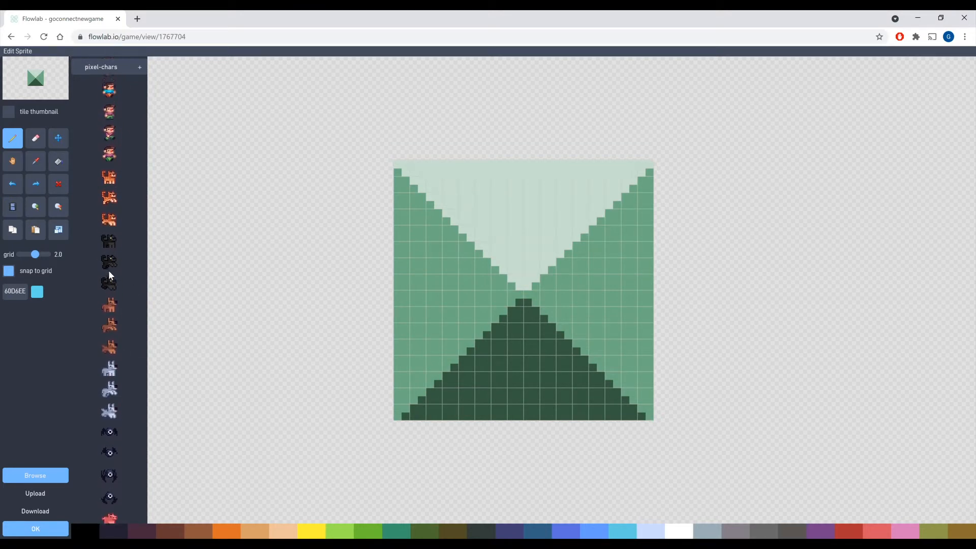
pyautogui.scroll(-1, 114, 300)
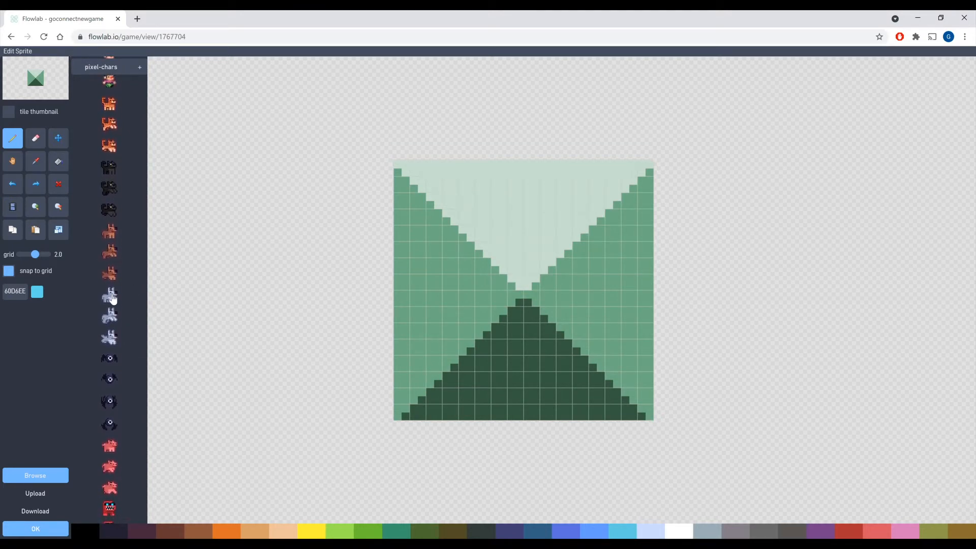
pyautogui.click(111, 305)
pyautogui.scroll(-1, 109, 407)
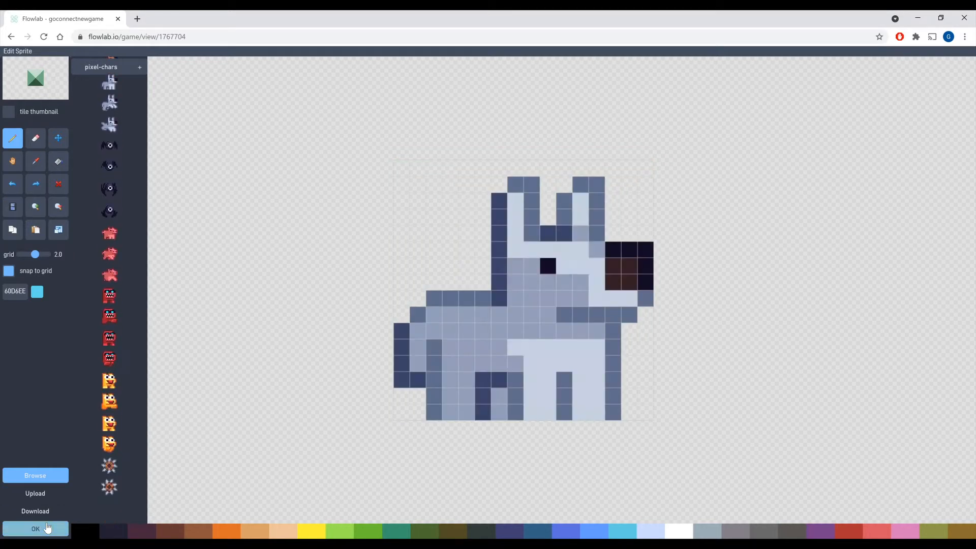
pyautogui.click(42, 529)
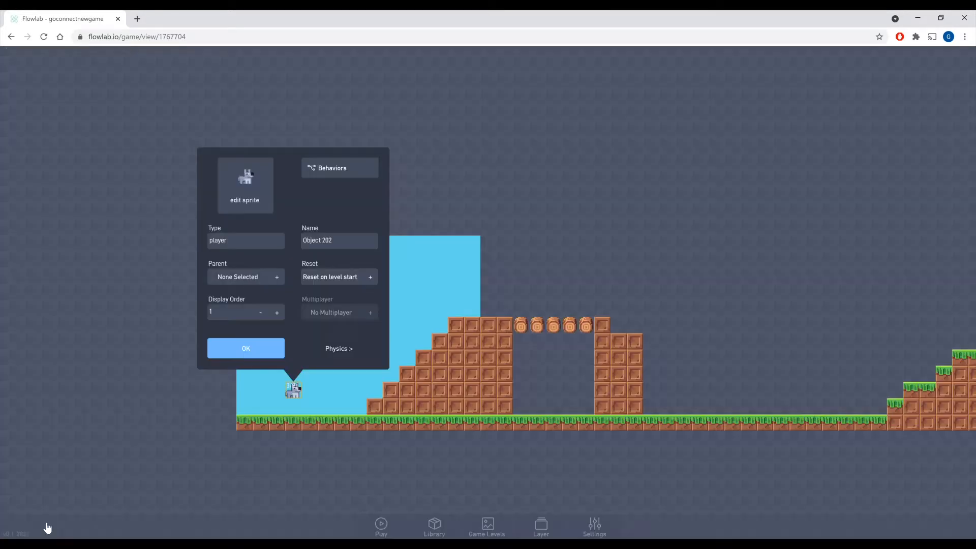
pyautogui.click(239, 352)
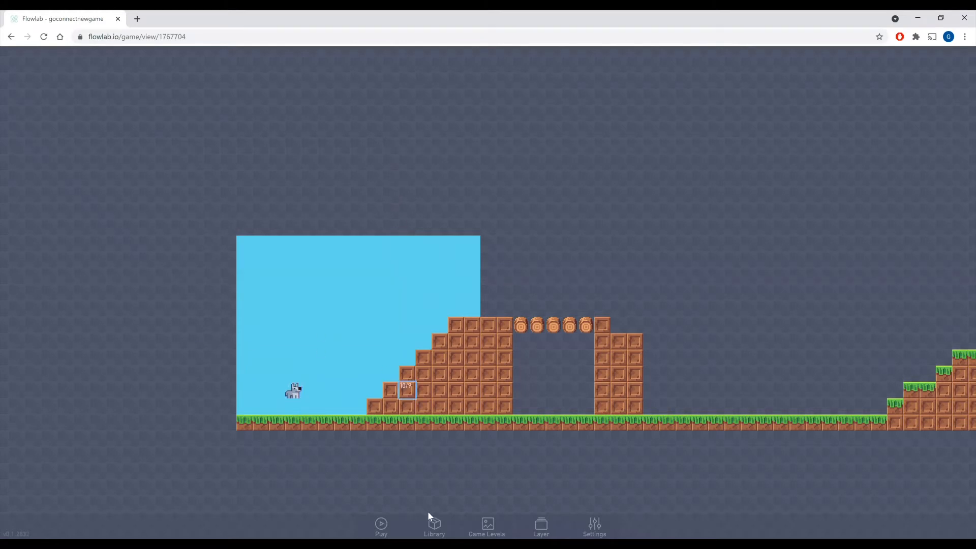
# - Test-play the level, return to the editor, and make the player movable in its physics settings
pyautogui.click(382, 525)
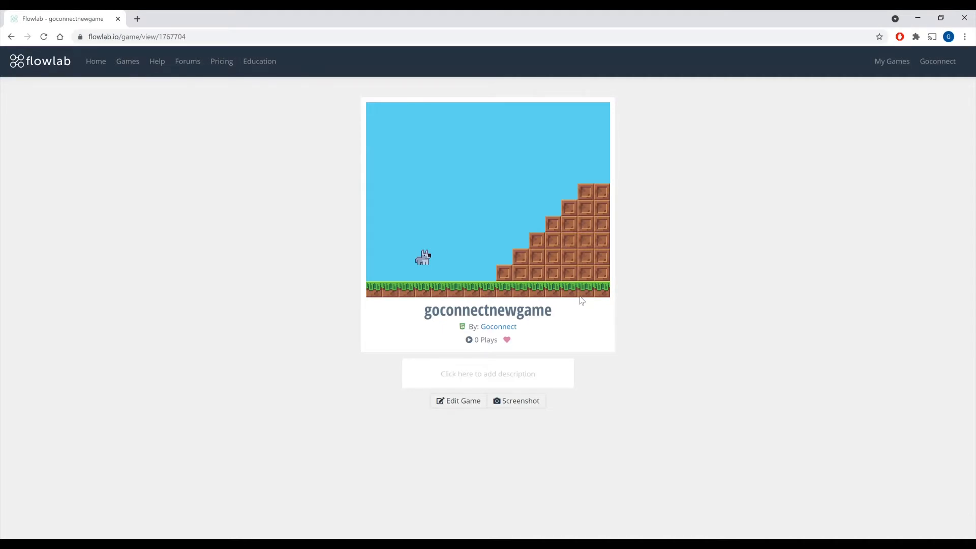
pyautogui.click(454, 402)
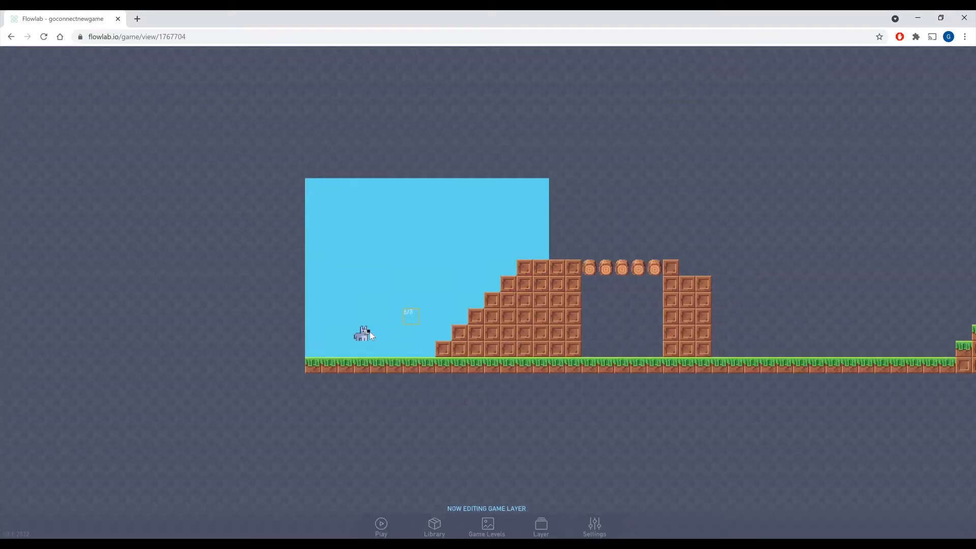
pyautogui.click(365, 334)
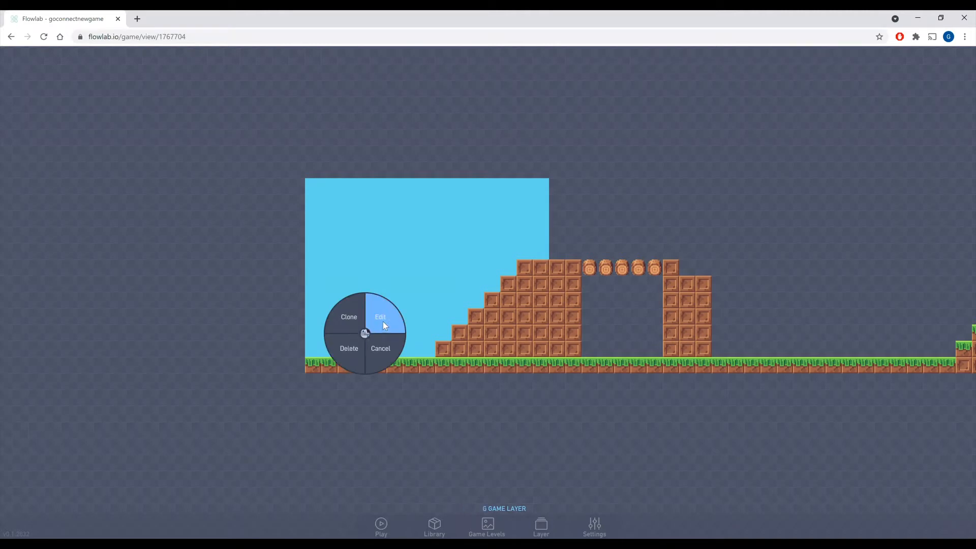
pyautogui.click(383, 322)
pyautogui.click(412, 299)
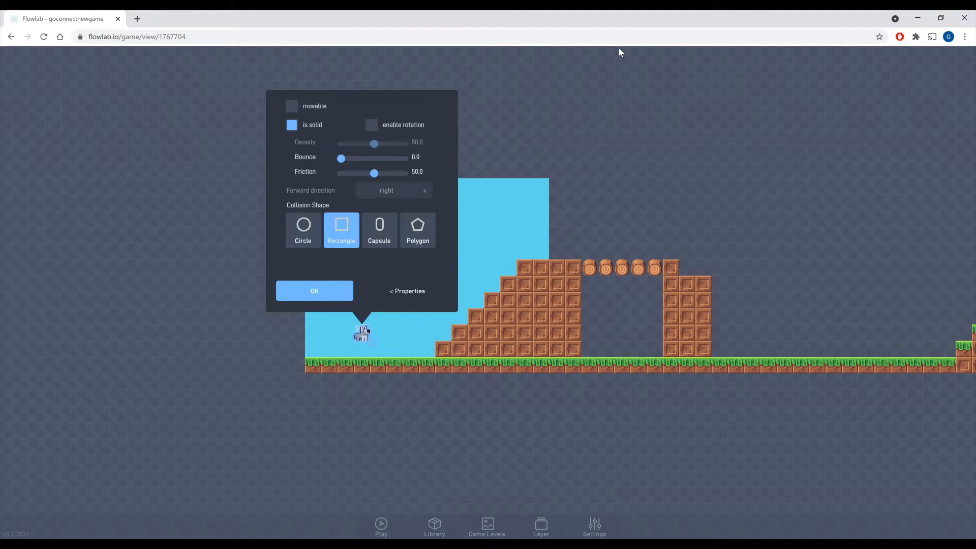
pyautogui.click(291, 107)
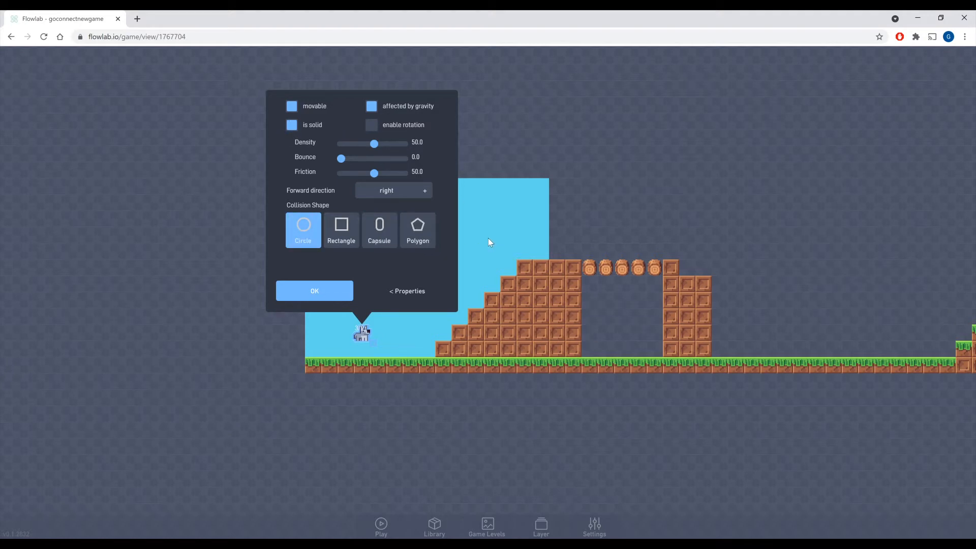
# - Set the player's collision shape to Circle, keep the forward direction right, and save the physics settings
pyautogui.click(381, 230)
pyautogui.click(302, 230)
pyautogui.click(401, 196)
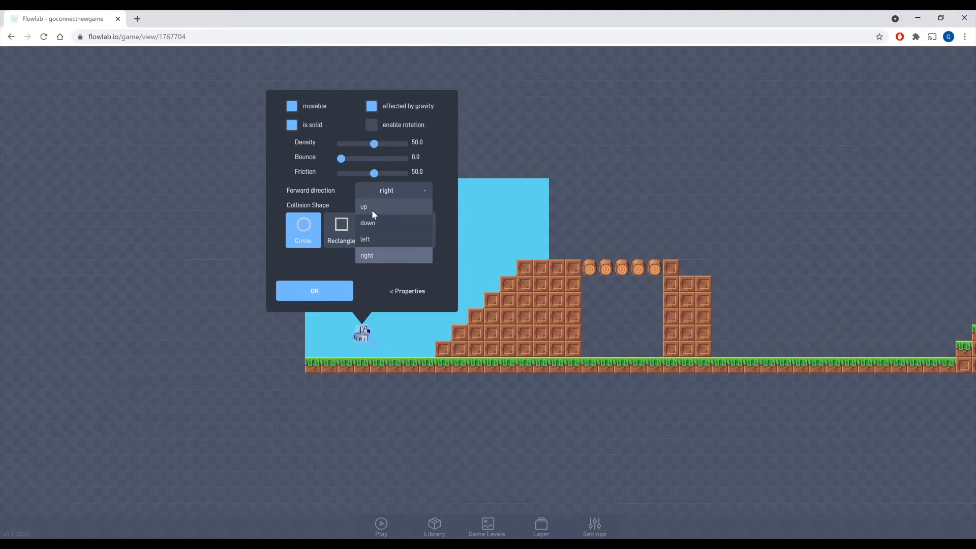
pyautogui.click(316, 264)
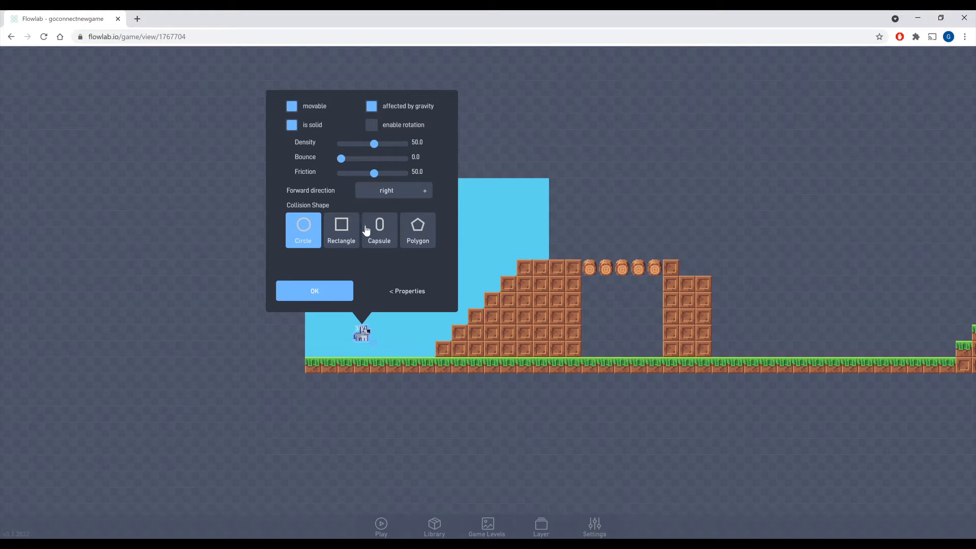
pyautogui.click(364, 196)
pyautogui.click(339, 186)
pyautogui.click(316, 294)
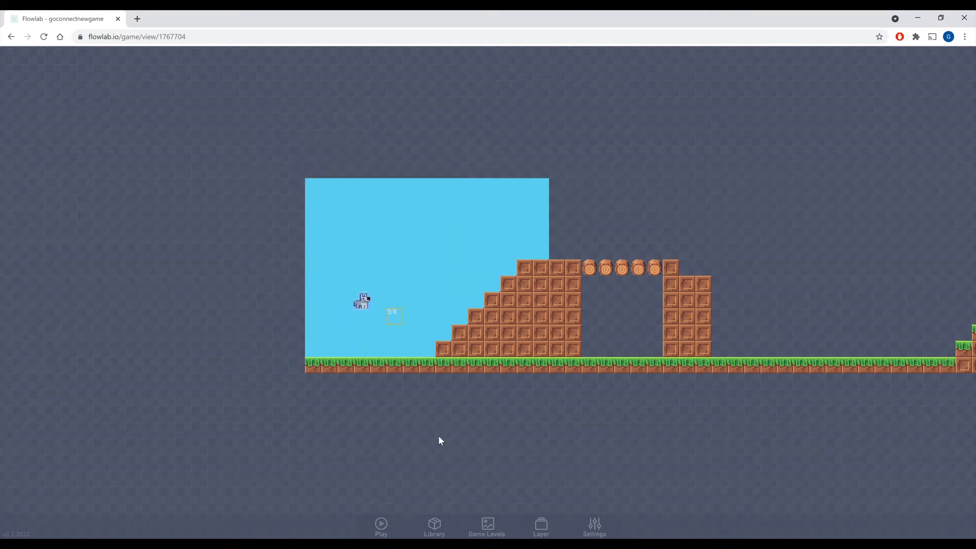
# - Test-play with the player raised above the ground, return to the editor, and place the player directly on the grass
pyautogui.click(377, 524)
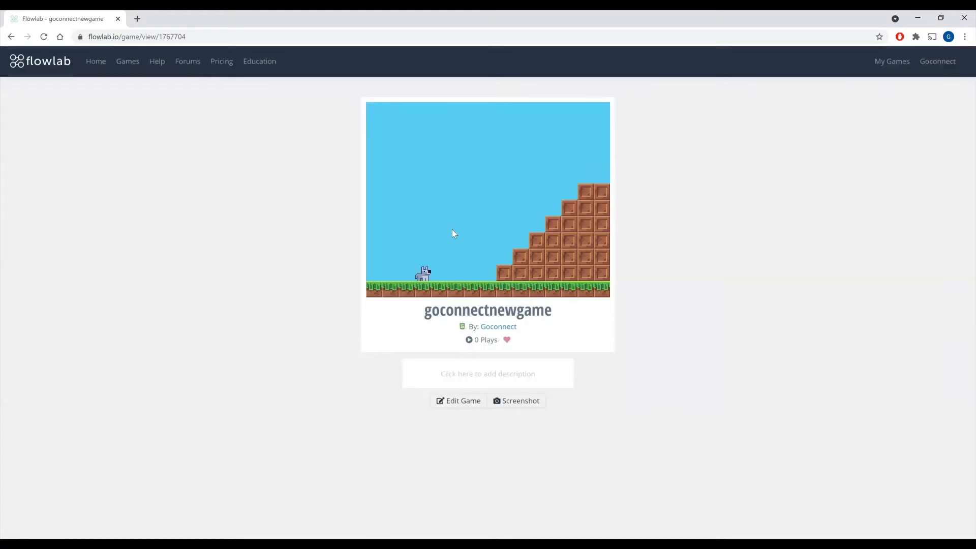
pyautogui.click(459, 407)
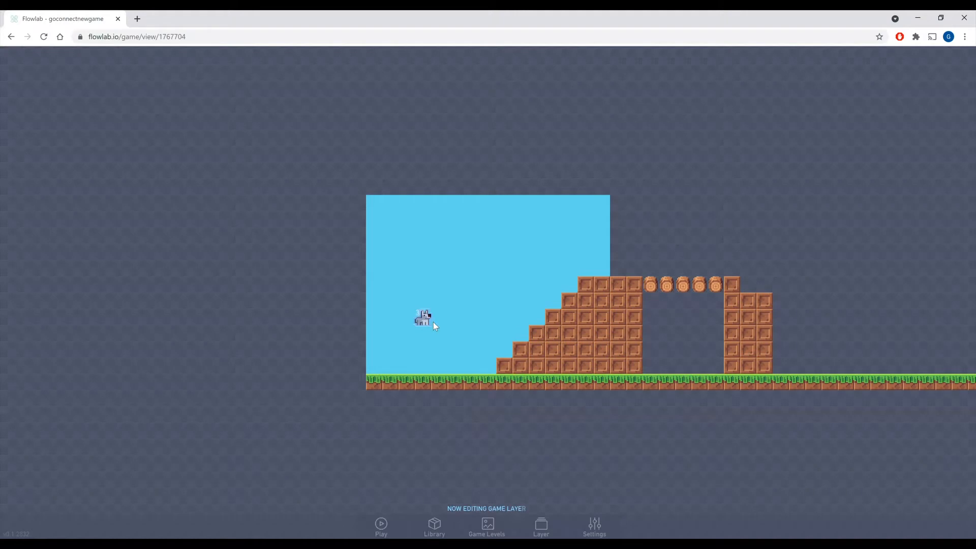
pyautogui.moveTo(407, 344); pyautogui.dragTo(398, 356)
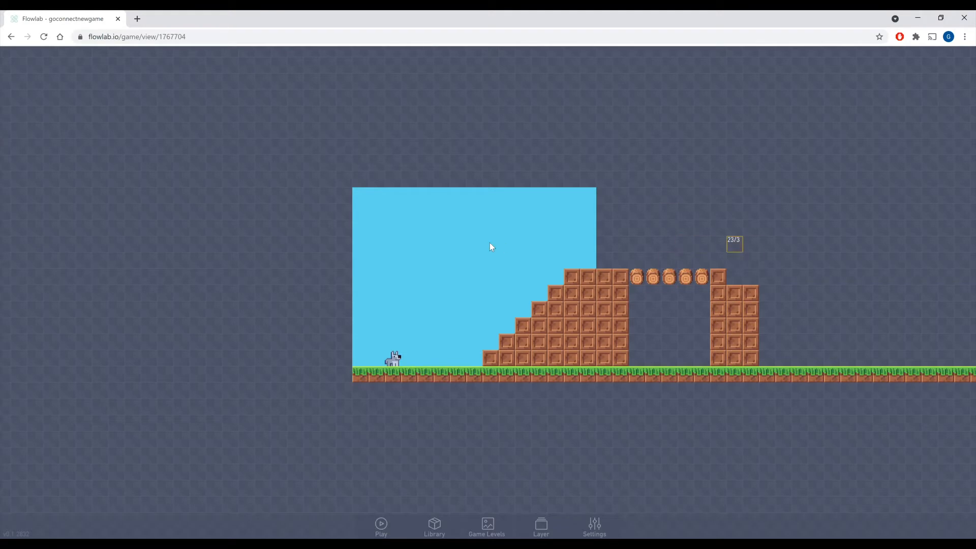
pyautogui.moveTo(489, 243); pyautogui.dragTo(589, 249)
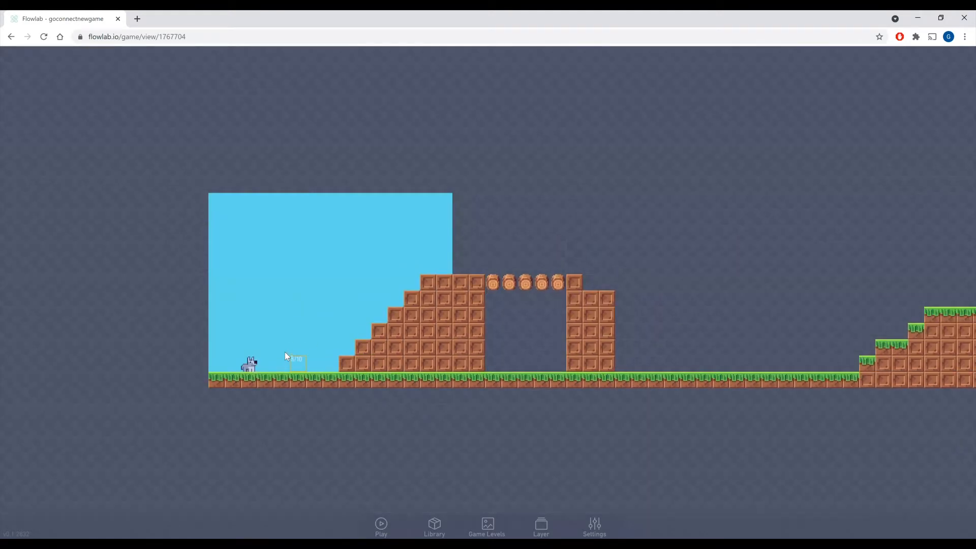
pyautogui.moveTo(285, 352); pyautogui.dragTo(336, 347)
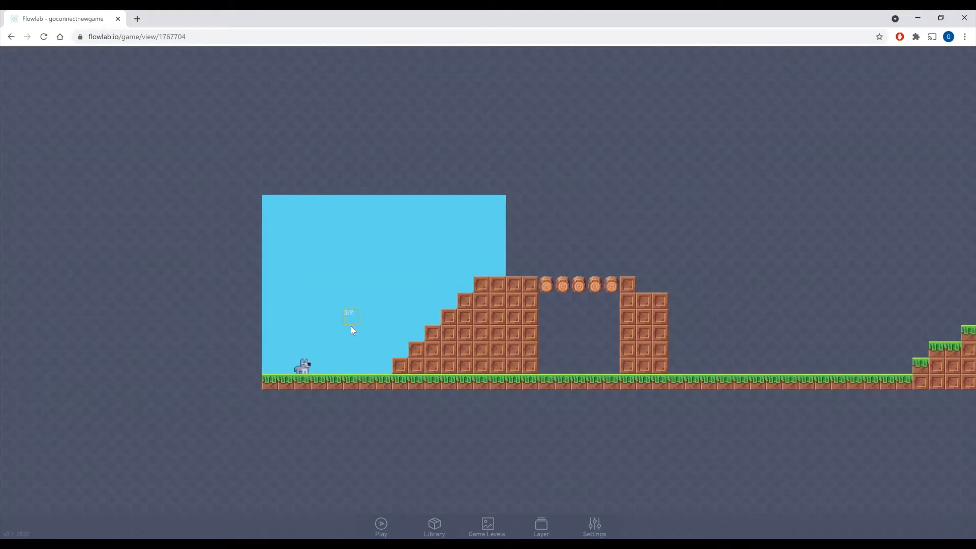
# - Add the Run & Jump behavior bundle to the player and save the behaviors and the object
pyautogui.click(308, 372)
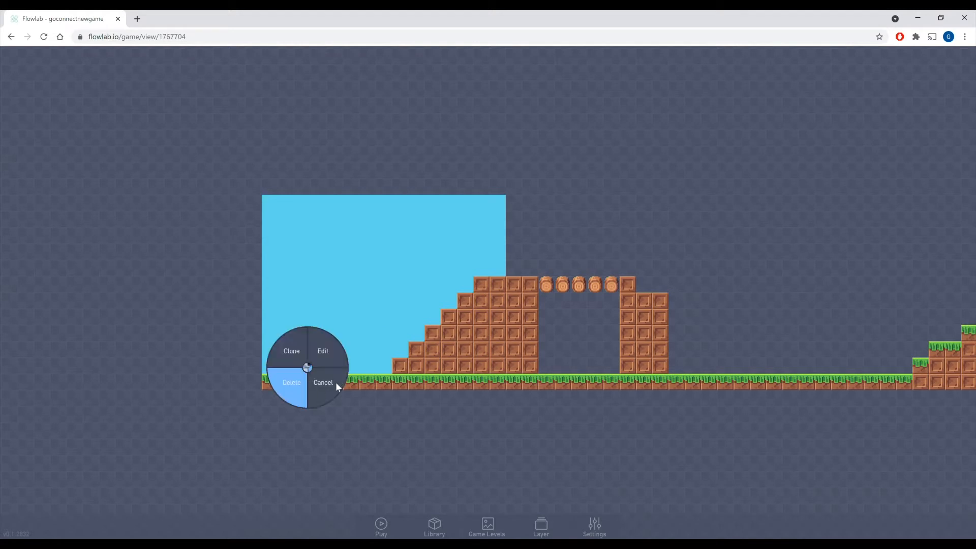
pyautogui.click(326, 356)
pyautogui.click(346, 147)
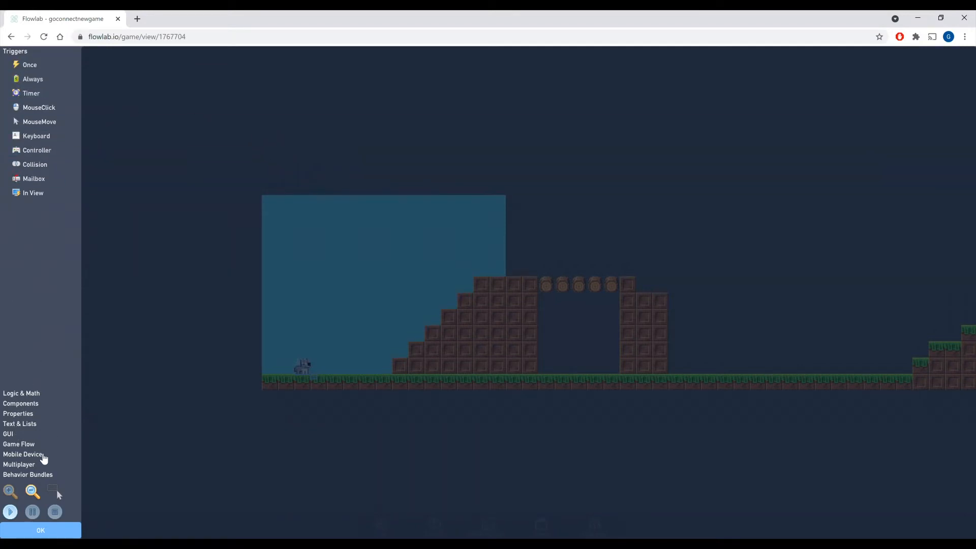
pyautogui.click(24, 445)
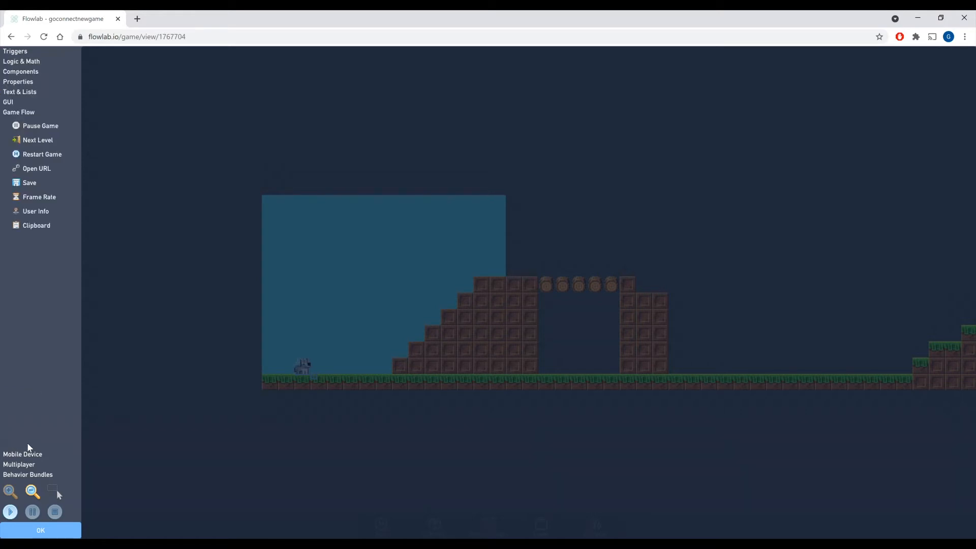
pyautogui.click(28, 475)
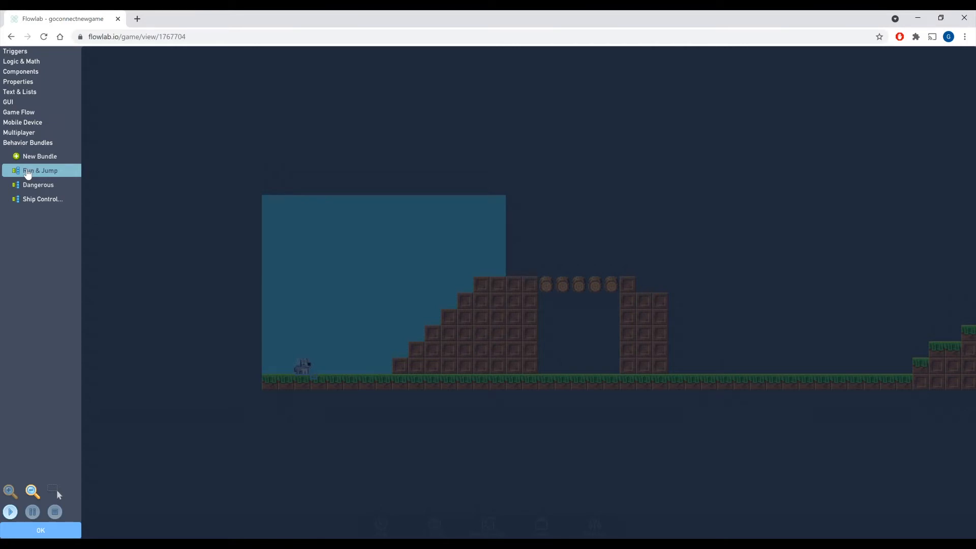
pyautogui.click(28, 175)
pyautogui.moveTo(733, 410); pyautogui.dragTo(429, 249)
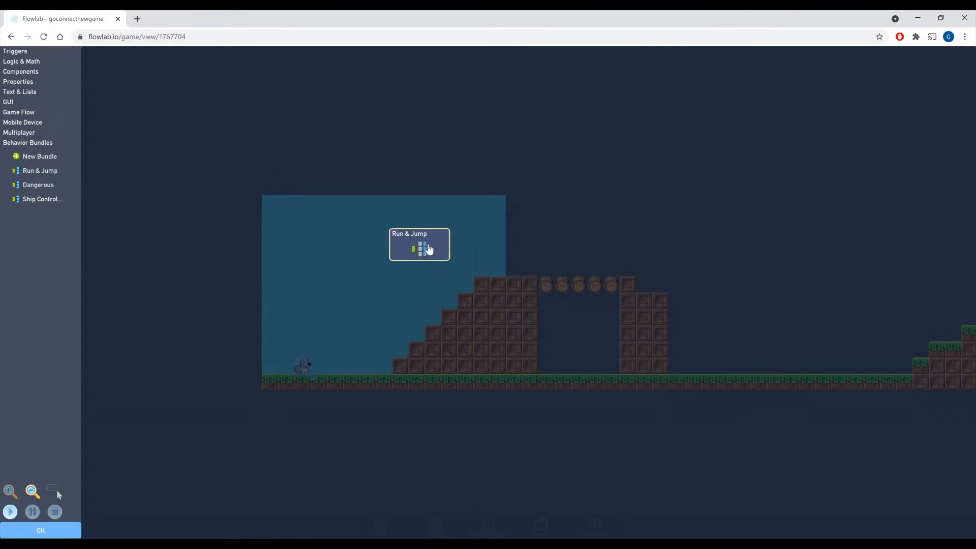
pyautogui.click(43, 529)
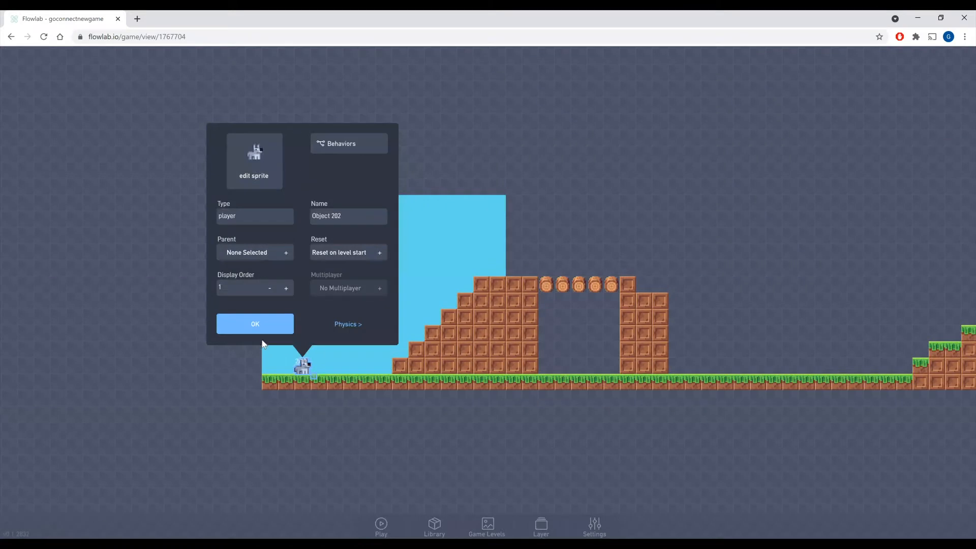
pyautogui.click(255, 324)
# - Test-play the game by running the player in both directions and trying to jump, and return to the editor
pyautogui.click(378, 526)
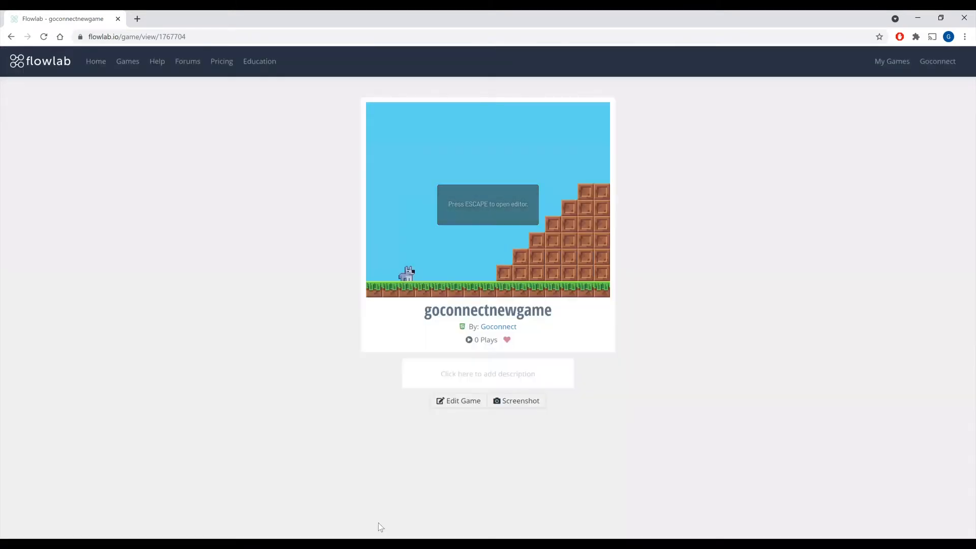
pyautogui.press('Right')
pyautogui.press('Left')
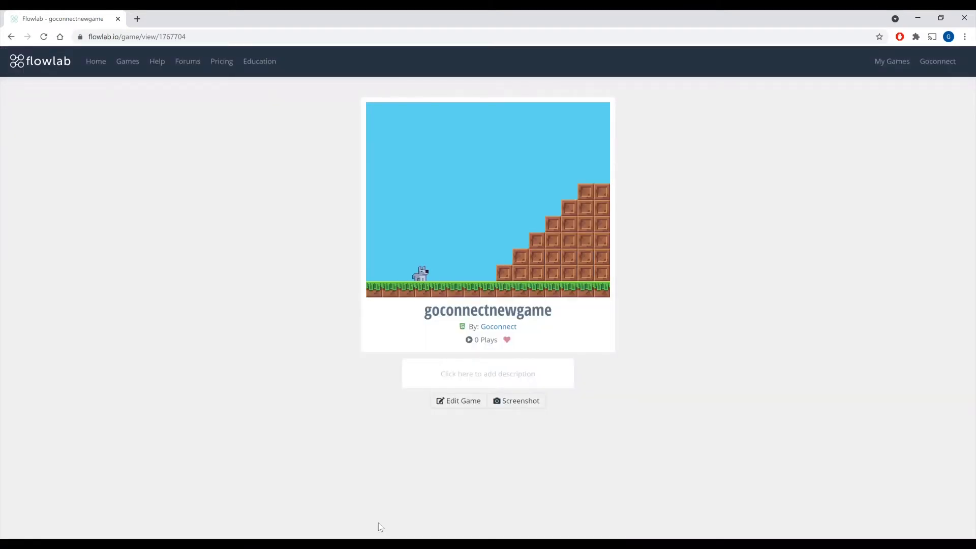
pyautogui.press('Right')
pyautogui.press('space')
pyautogui.press('Left')
pyautogui.press('space')
pyautogui.press('Right')
pyautogui.press('space')
pyautogui.press('Left')
pyautogui.press('Right')
pyautogui.click(460, 402)
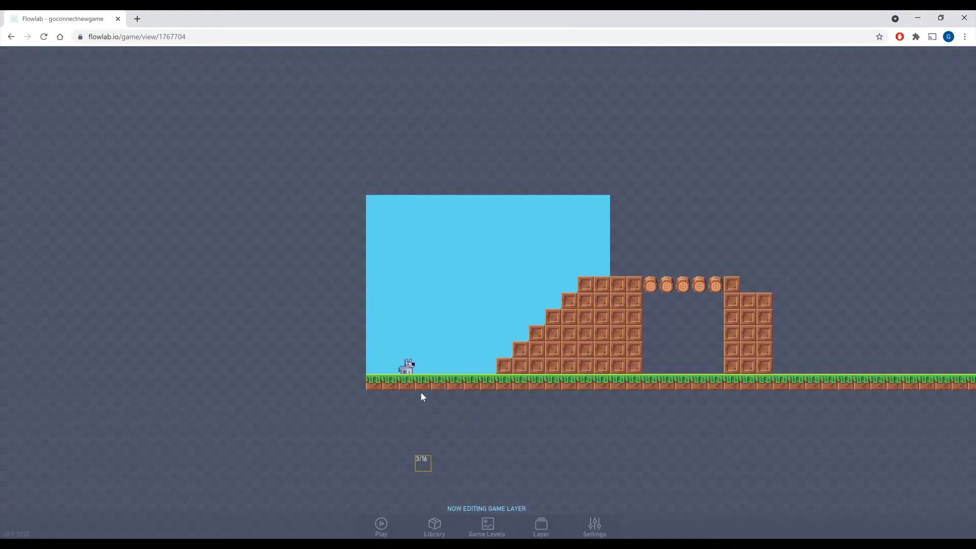
# - Open the contents of the Run & Jump bundle in the player's behaviors
pyautogui.click(409, 371)
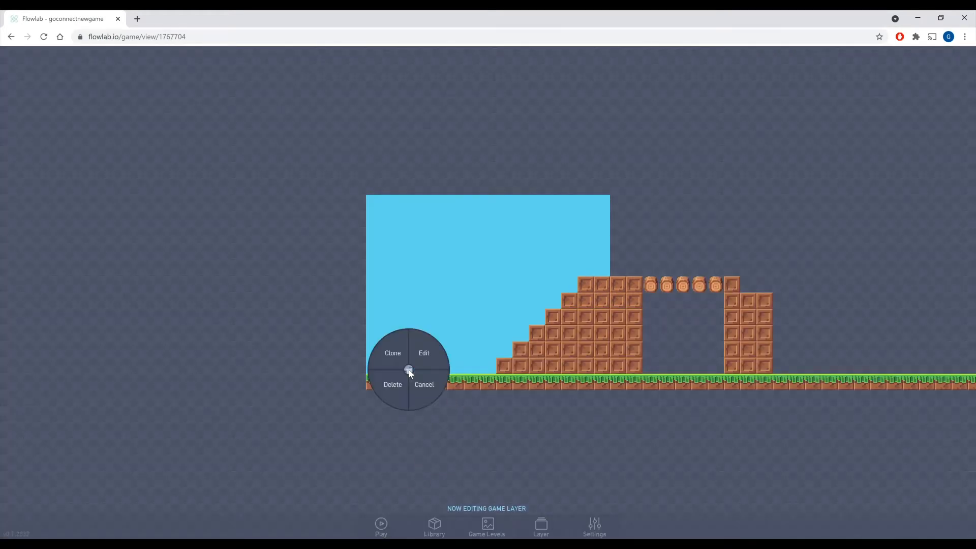
pyautogui.click(425, 362)
pyautogui.click(450, 149)
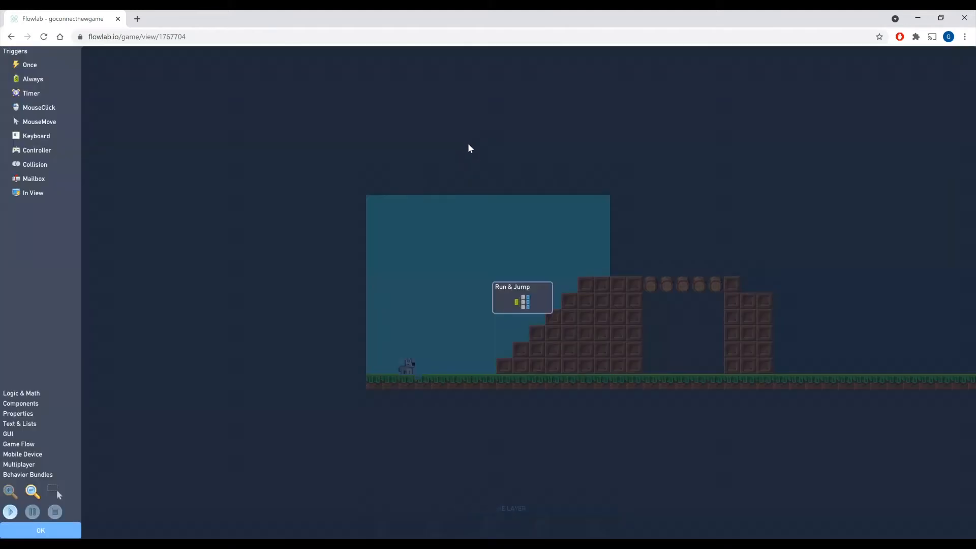
pyautogui.moveTo(519, 300); pyautogui.dragTo(397, 257)
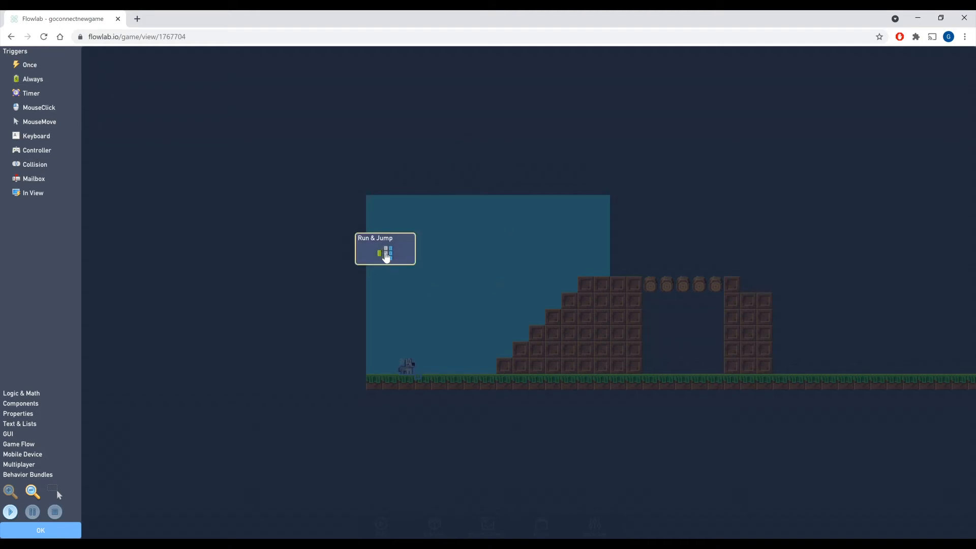
pyautogui.click(387, 252)
pyautogui.click(382, 167)
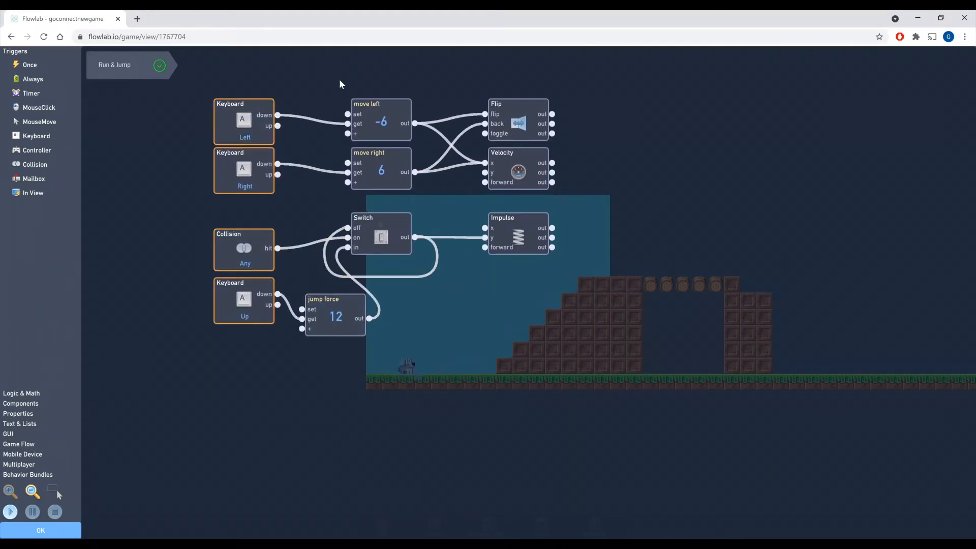
# - Move the left-movement row of blocks up, away from the right-movement row
pyautogui.moveTo(241, 110); pyautogui.dragTo(234, 98)
pyautogui.click(29, 66)
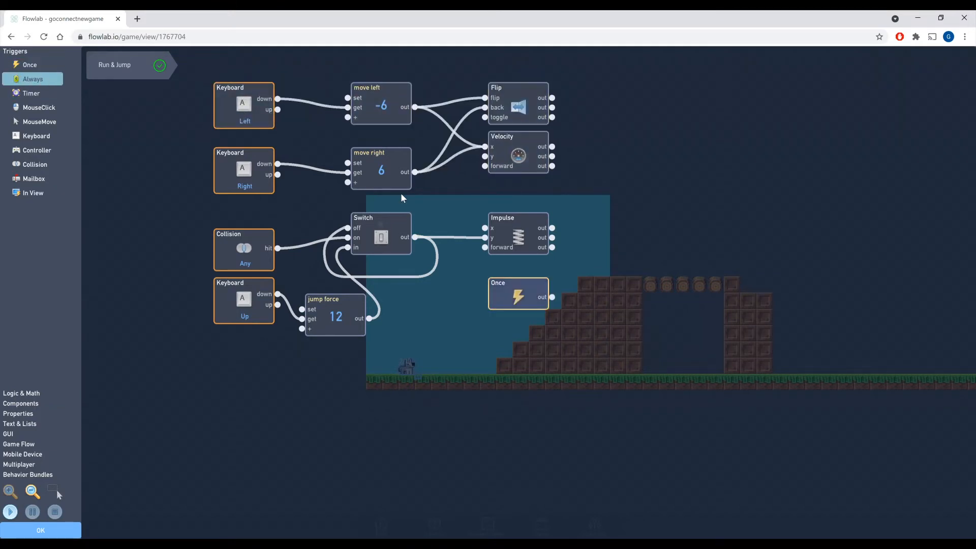
pyautogui.click(529, 291)
pyautogui.click(546, 253)
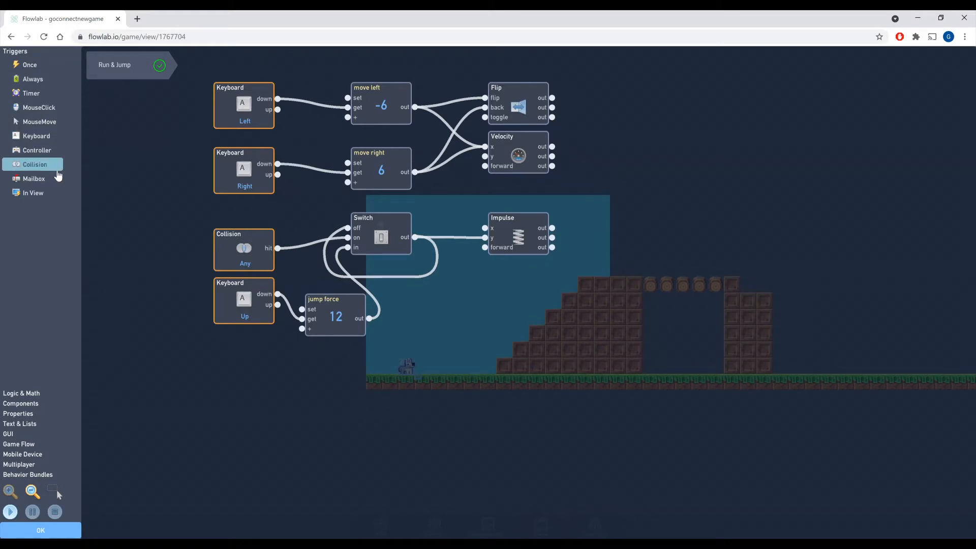
pyautogui.click(22, 394)
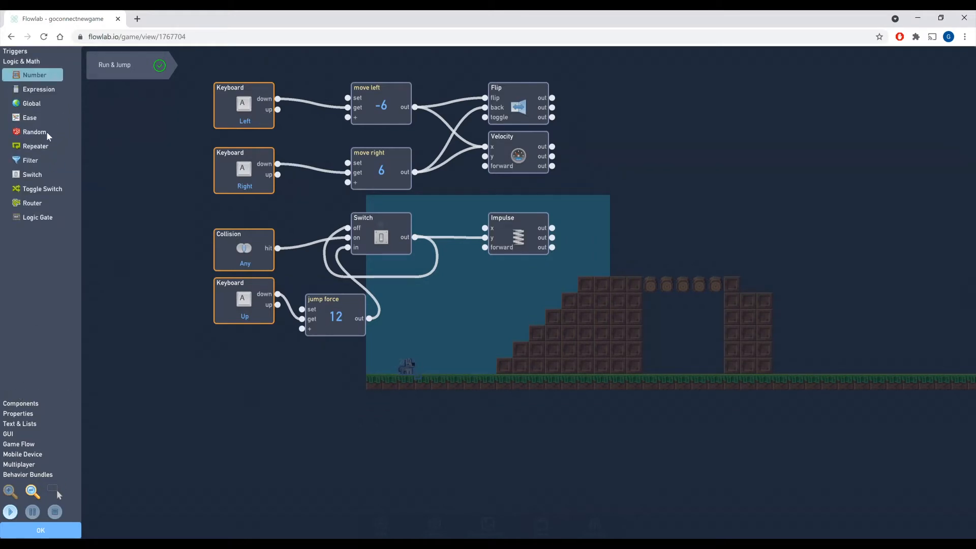
pyautogui.click(18, 404)
pyautogui.click(19, 414)
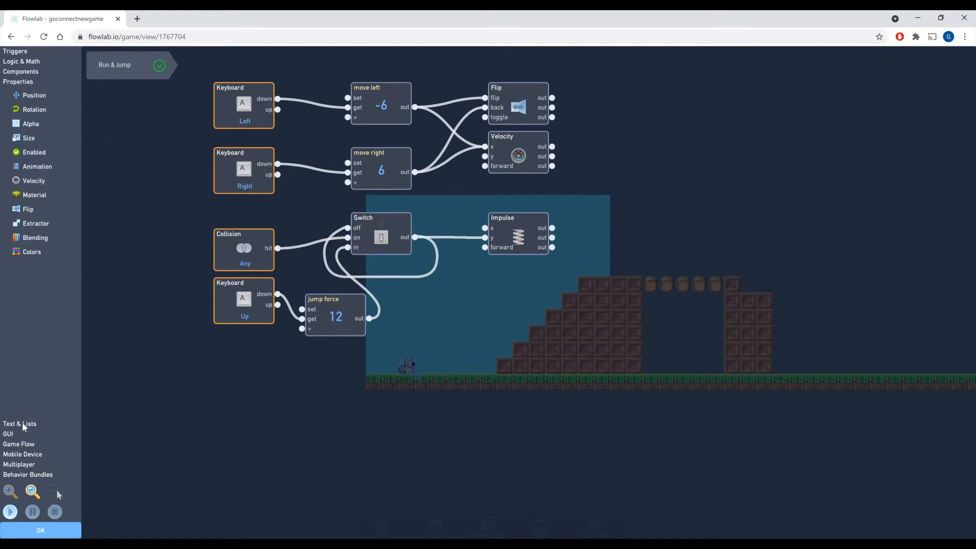
pyautogui.click(20, 424)
pyautogui.click(18, 53)
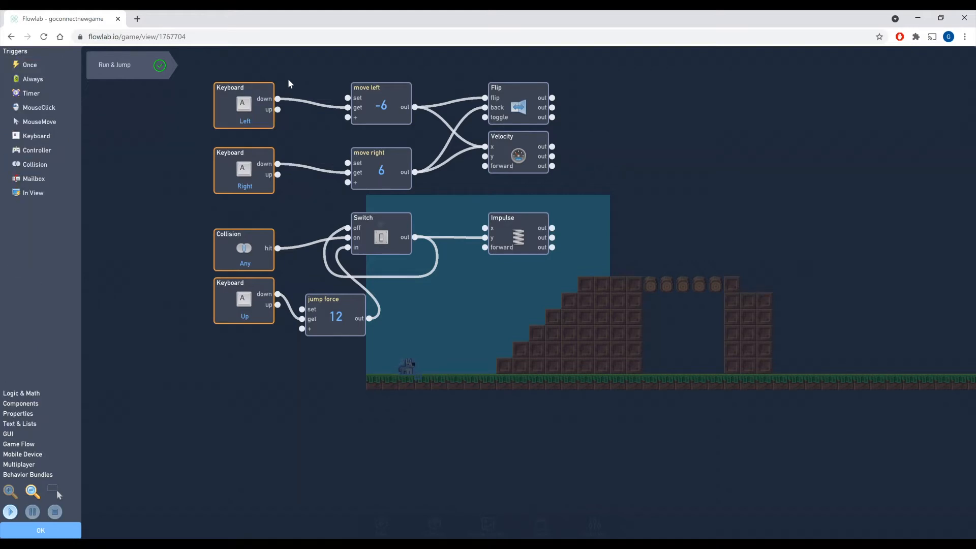
# - Run the game from within the behavior view and move the player in both directions to watch the trigger signals
pyautogui.click(10, 512)
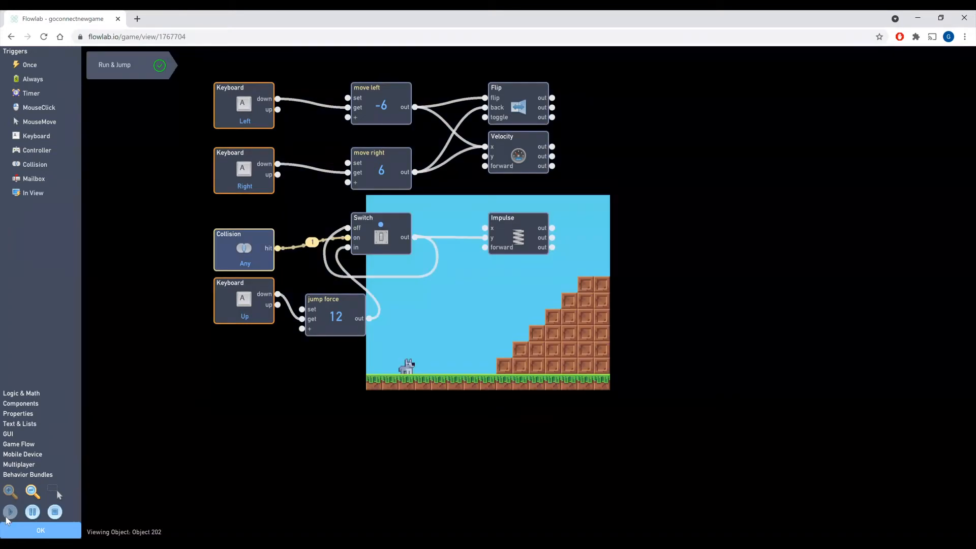
pyautogui.press('Right')
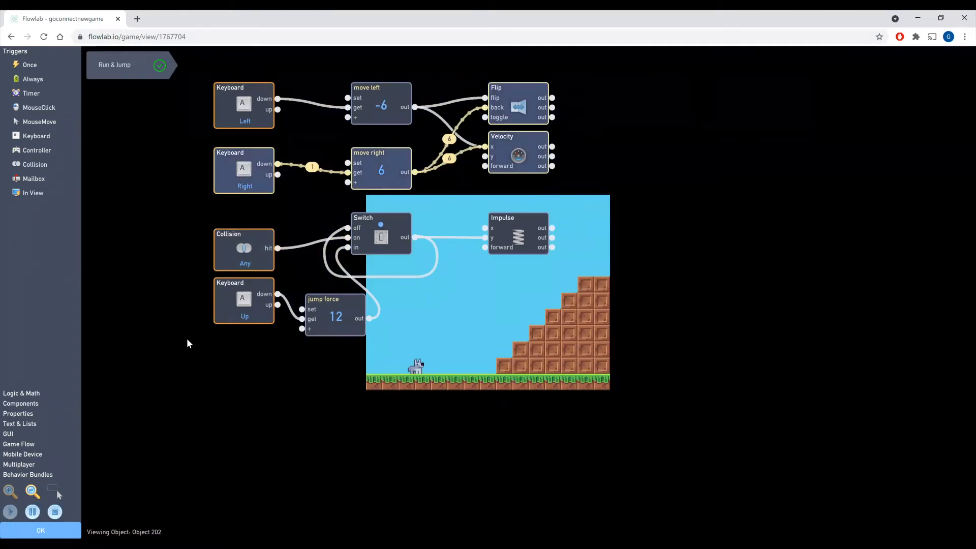
pyautogui.press('Left')
pyautogui.press('Left')
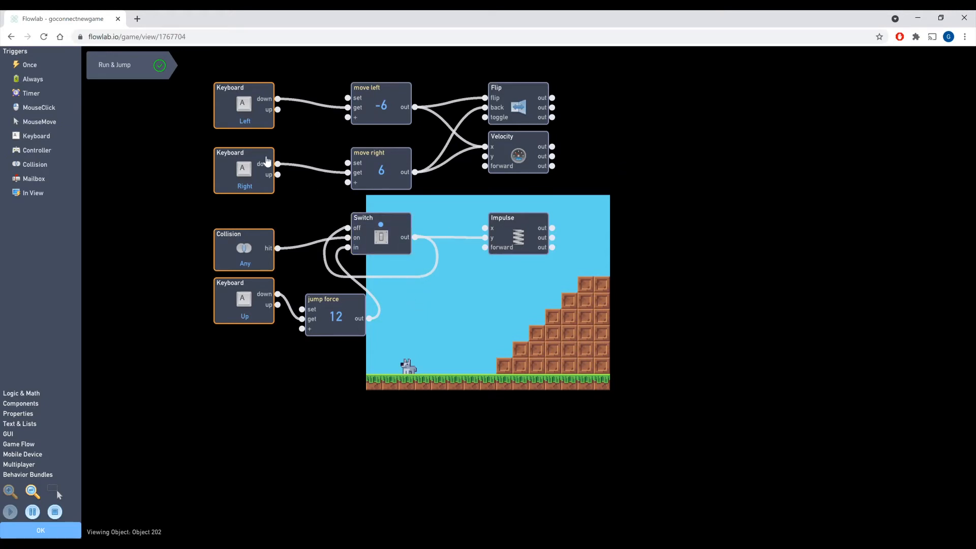
pyautogui.press('Right')
# - Assign the D key to the keyboard trigger for moving left and the A key to the one for moving right
pyautogui.click(245, 116)
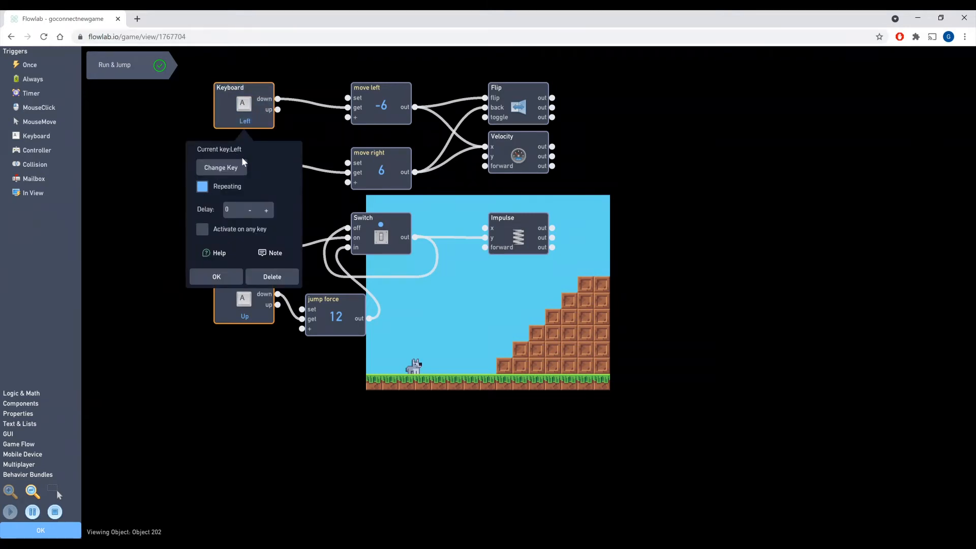
pyautogui.click(230, 173)
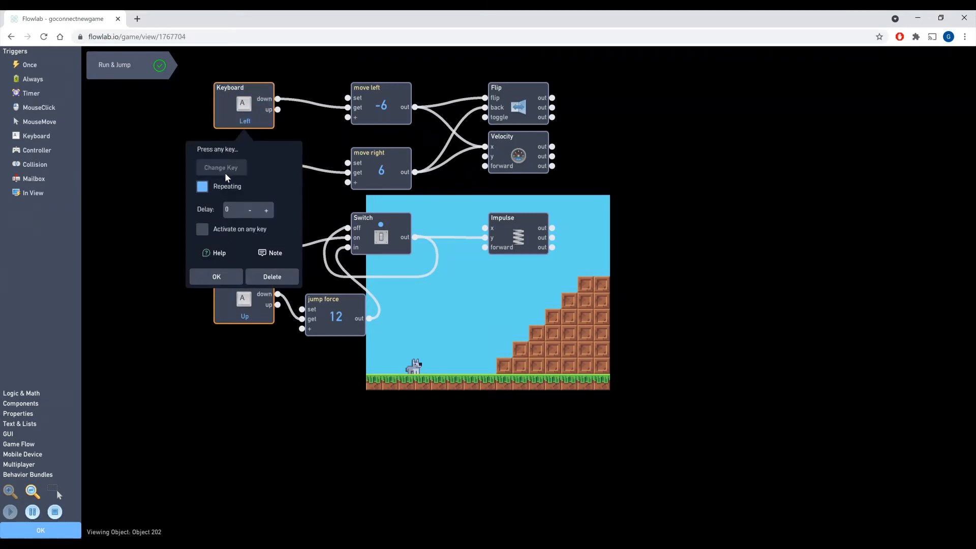
pyautogui.press('d')
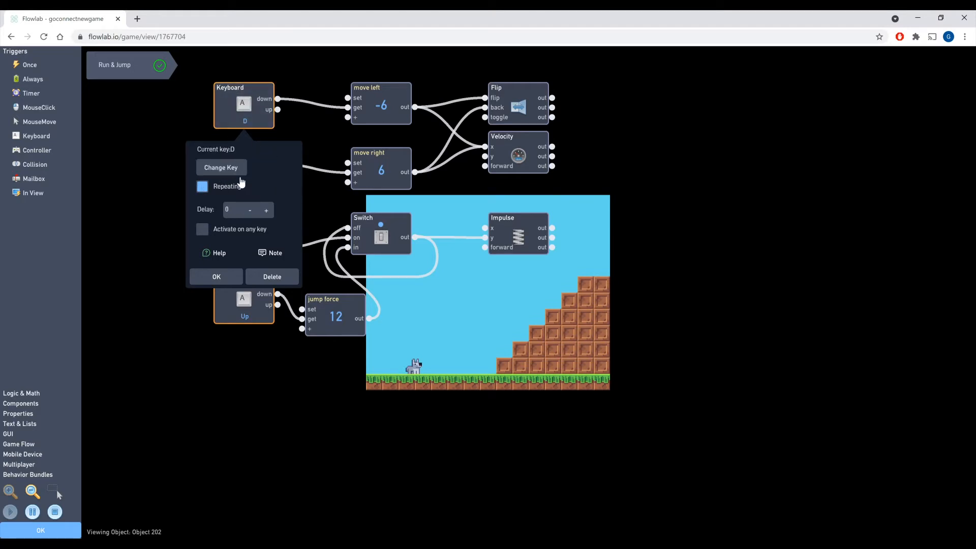
pyautogui.click(220, 276)
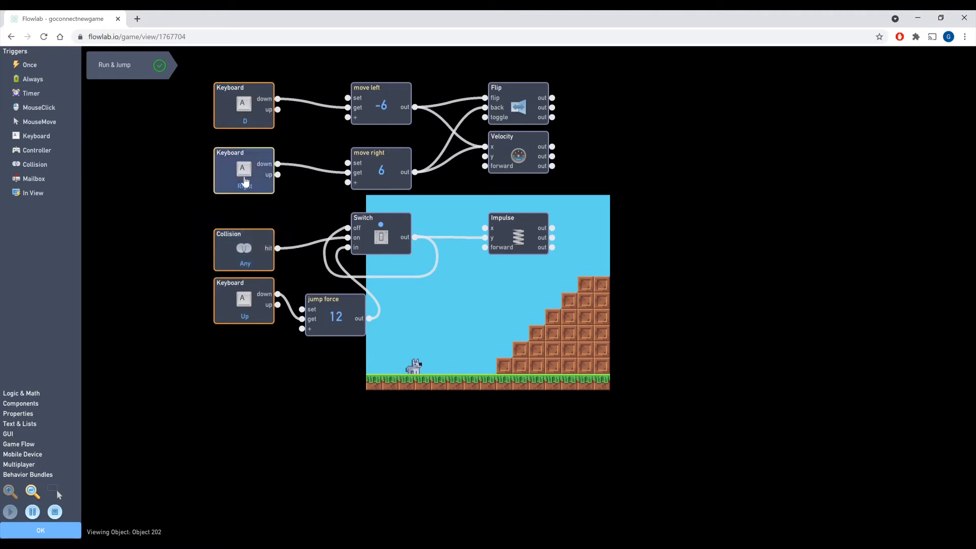
pyautogui.click(245, 181)
pyautogui.click(328, 128)
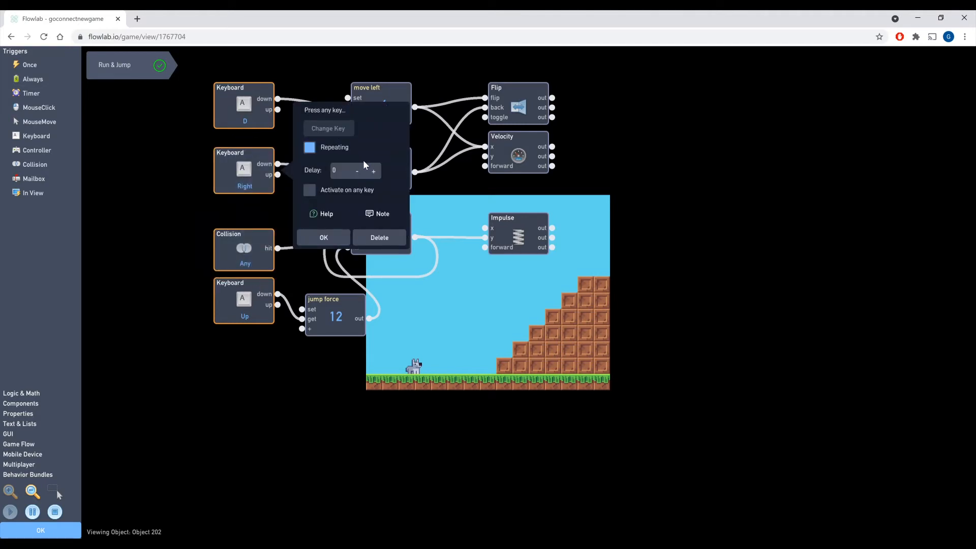
pyautogui.press('a')
pyautogui.click(338, 244)
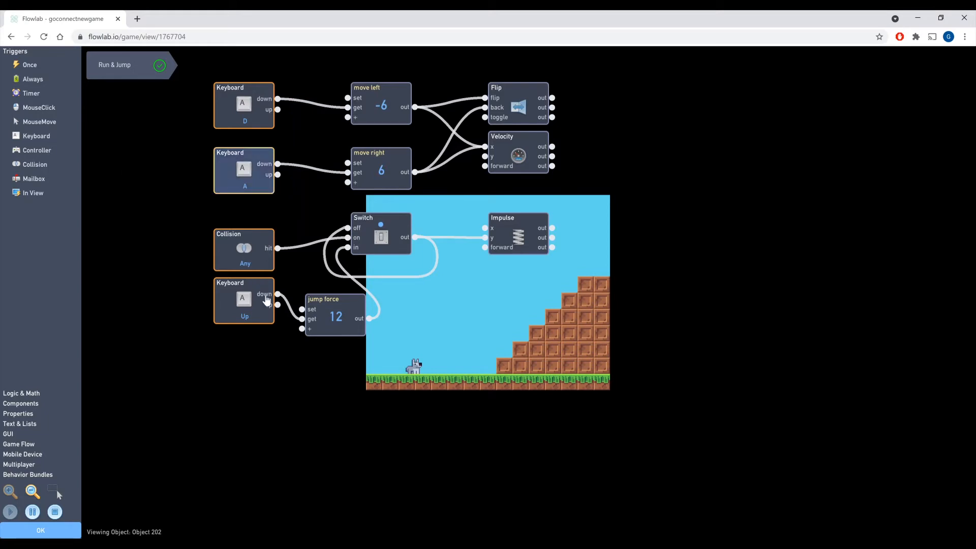
# - Assign the W key to the keyboard trigger that feeds the jump force
pyautogui.click(248, 302)
pyautogui.click(221, 143)
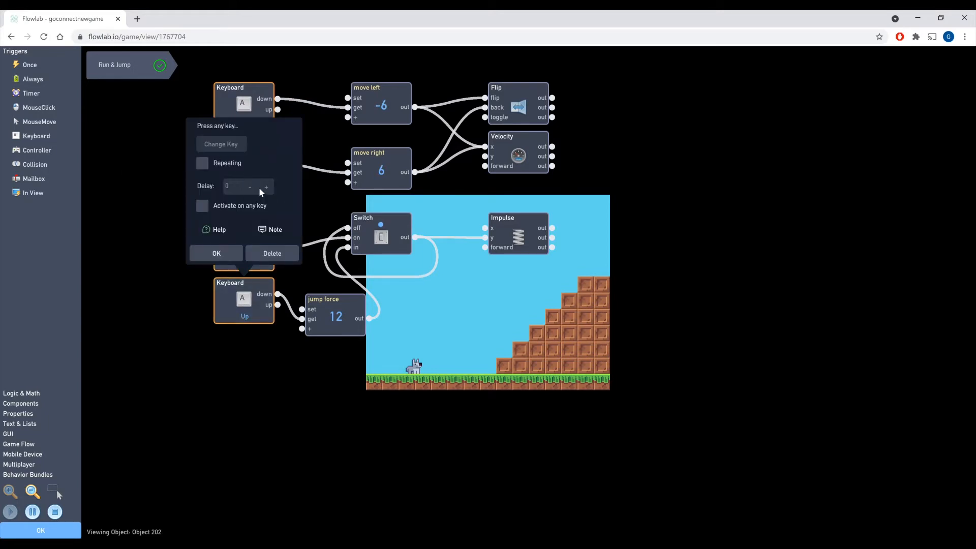
pyautogui.press('w')
pyautogui.click(218, 260)
pyautogui.click(245, 318)
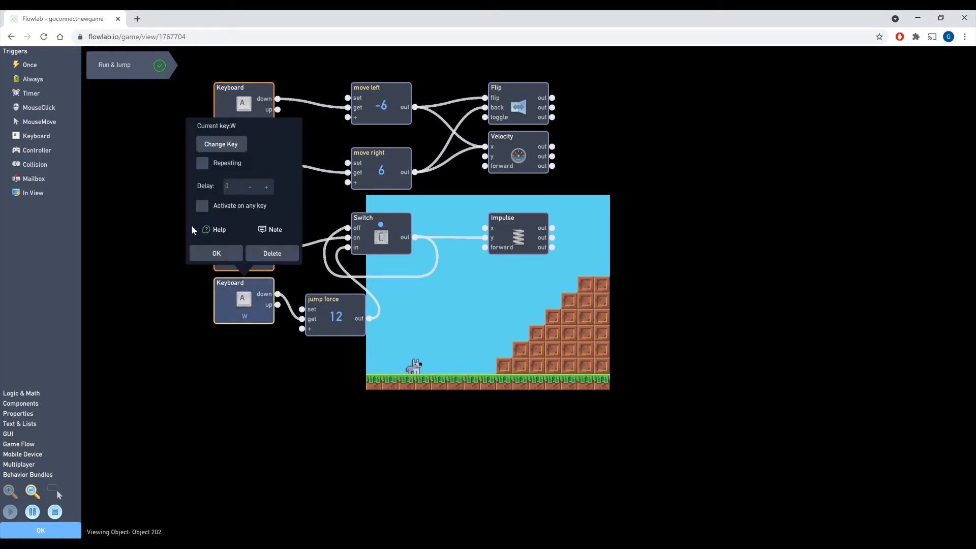
pyautogui.click(225, 259)
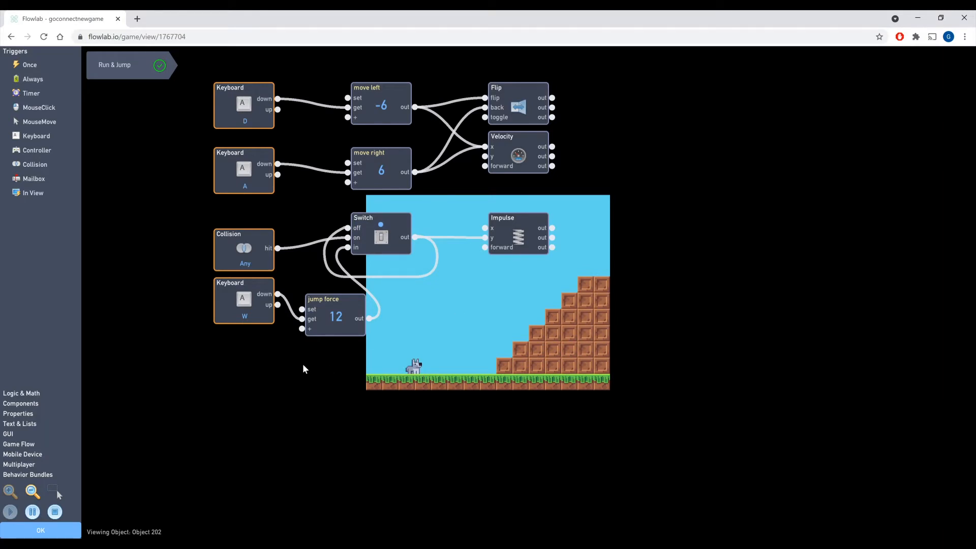
# - Set the move left number block's value to -10
pyautogui.click(386, 104)
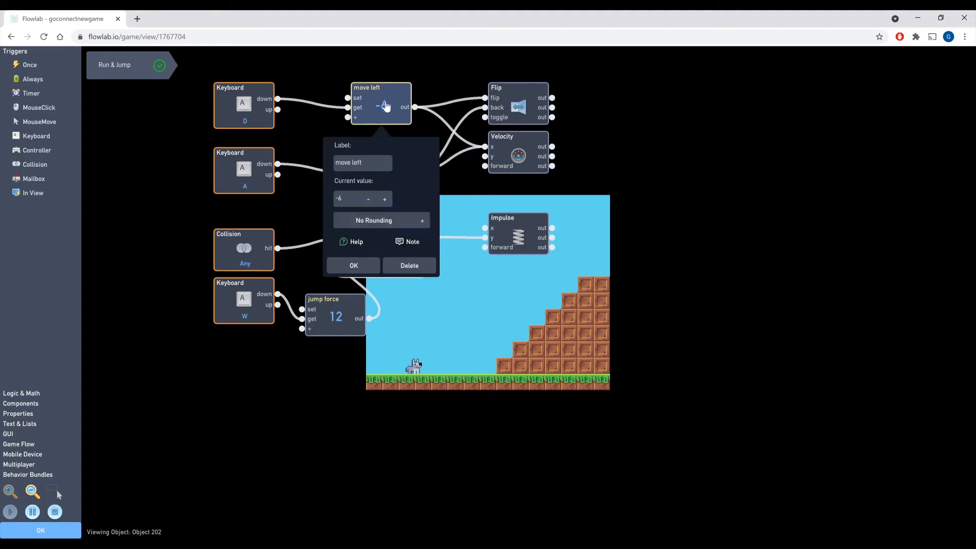
pyautogui.click(374, 204)
pyautogui.click(374, 204)
pyautogui.click(373, 204)
pyautogui.click(374, 204)
pyautogui.click(354, 265)
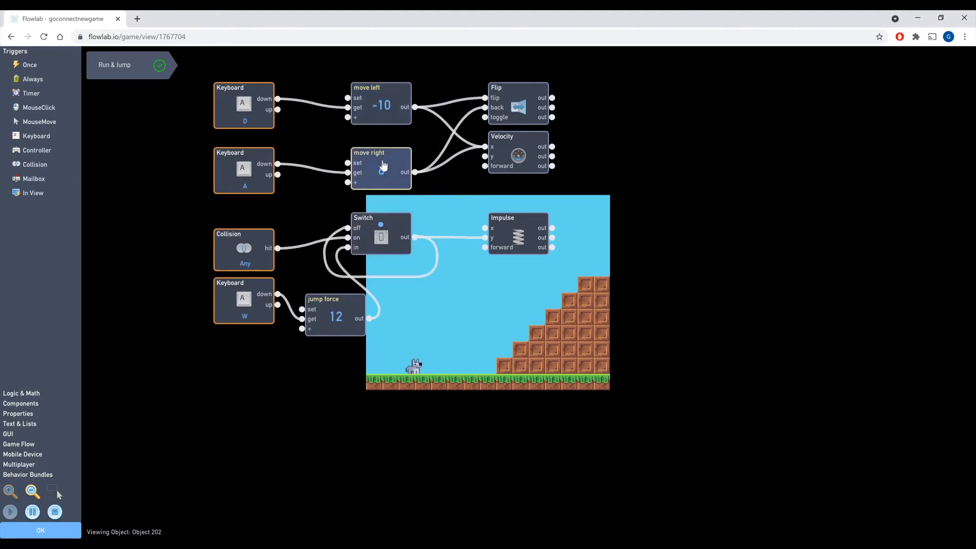
# - Set the move right number block's value to 10
pyautogui.click(381, 168)
pyautogui.click(492, 166)
pyautogui.click(491, 166)
pyautogui.click(491, 165)
pyautogui.click(492, 165)
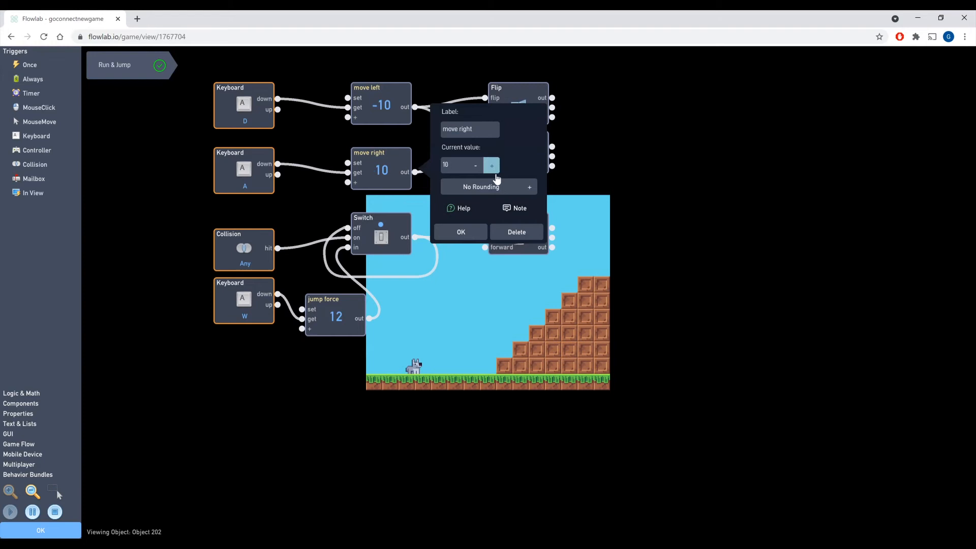
pyautogui.click(461, 232)
# - Test the D and A movement keys in the running game, and stop the test
pyautogui.press('d')
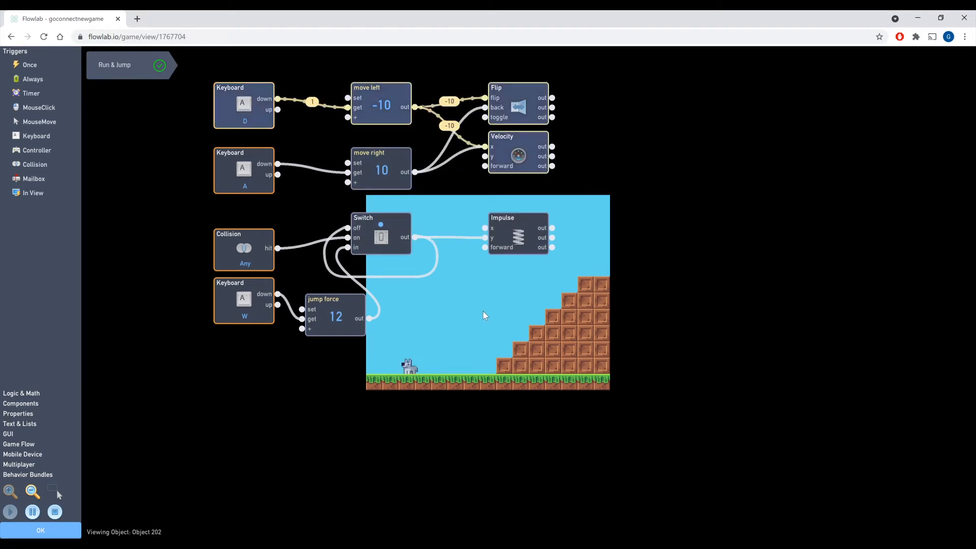
pyautogui.press('d')
pyautogui.press('a')
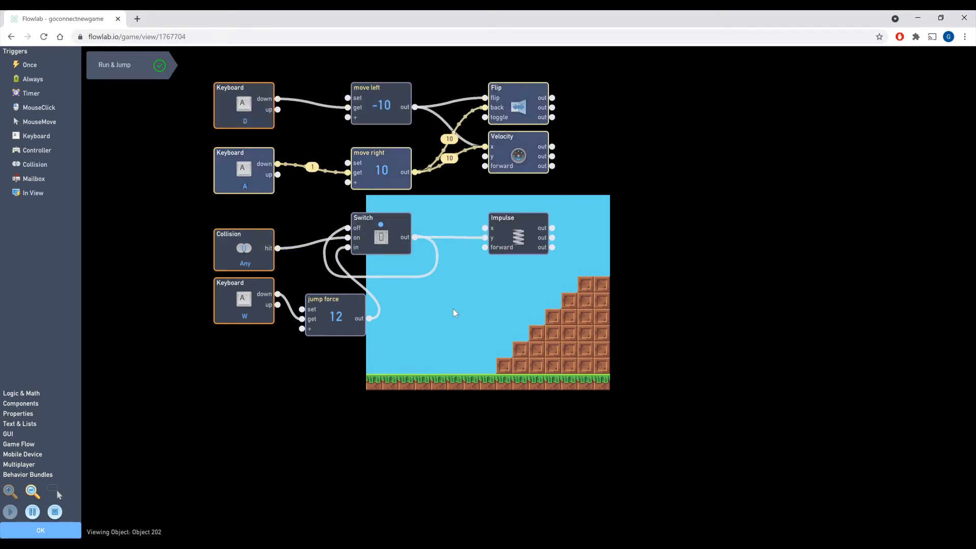
pyautogui.click(52, 517)
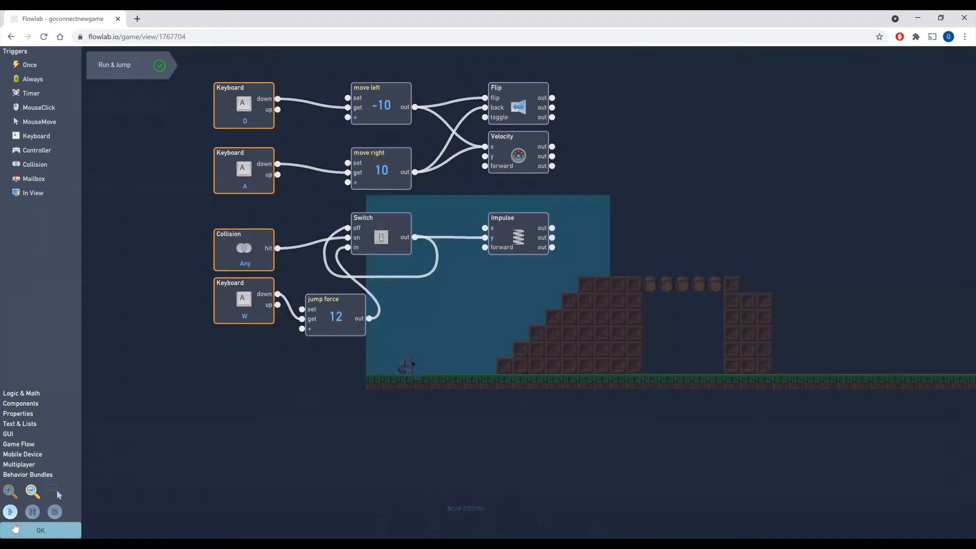
# - Save the bundle's behaviors and the player object, returning to the level editor
pyautogui.click(6, 517)
pyautogui.click(41, 529)
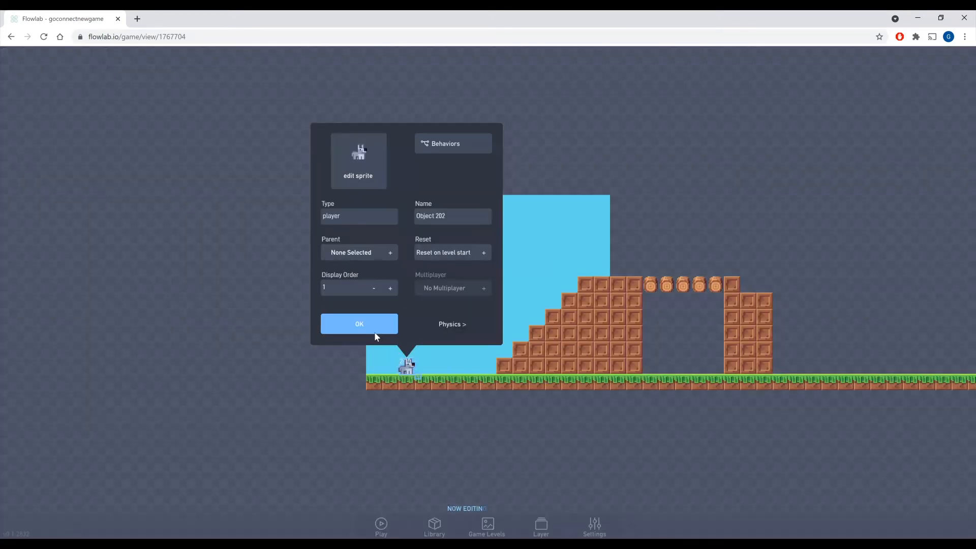
pyautogui.click(374, 332)
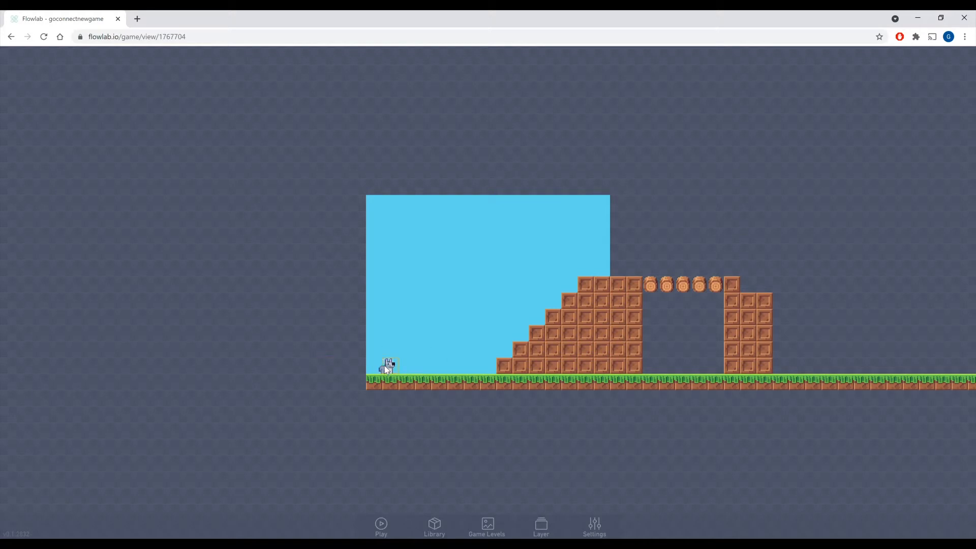
pyautogui.moveTo(384, 365); pyautogui.dragTo(356, 366)
pyautogui.moveTo(353, 488); pyautogui.dragTo(354, 521)
pyautogui.moveTo(348, 426); pyautogui.dragTo(413, 364)
# - Reopen the player's behaviors and the contents of the Run & Jump bundle
pyautogui.click(407, 376)
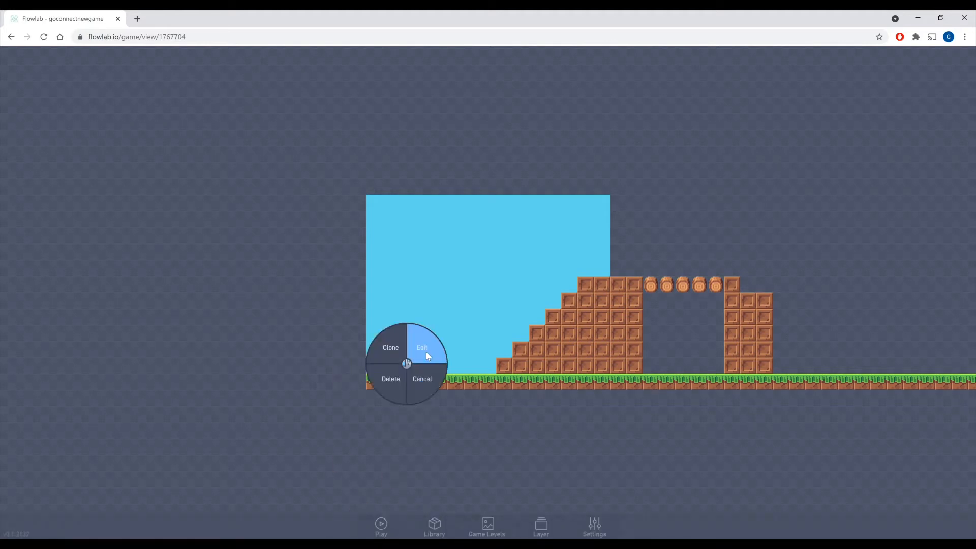
pyautogui.click(426, 352)
pyautogui.click(454, 145)
pyautogui.click(516, 297)
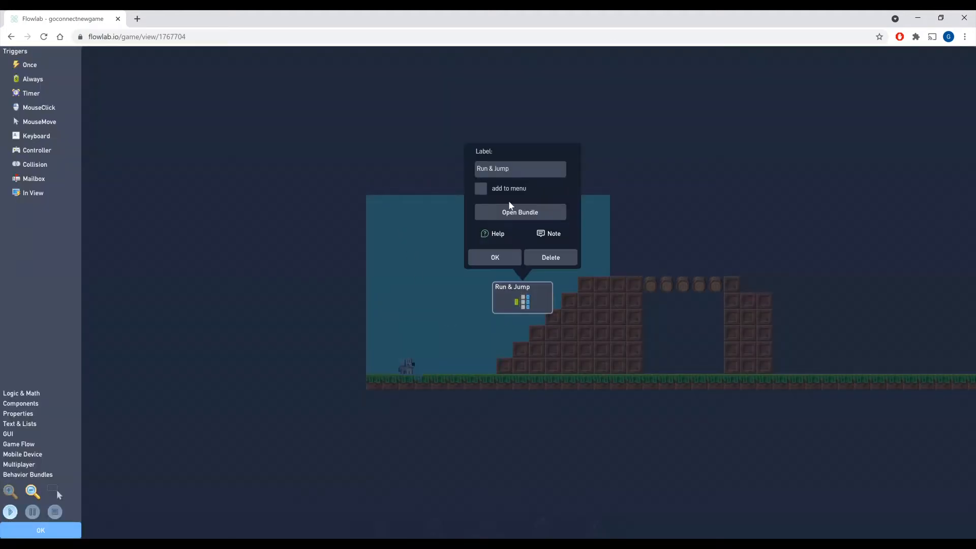
pyautogui.click(515, 211)
# - Assign the A key to the move-left keyboard trigger and the D key to the move-right keyboard trigger
pyautogui.click(386, 194)
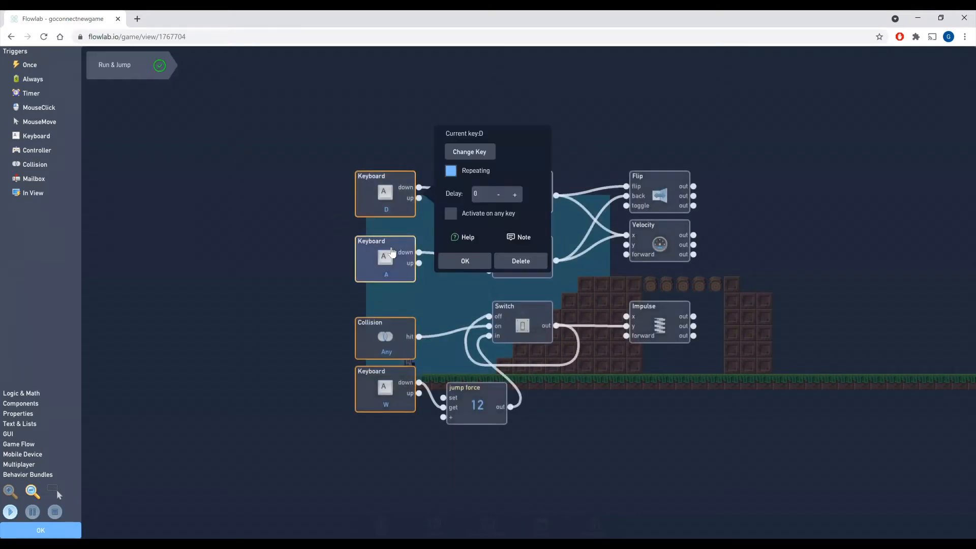
pyautogui.click(470, 153)
pyautogui.press('a')
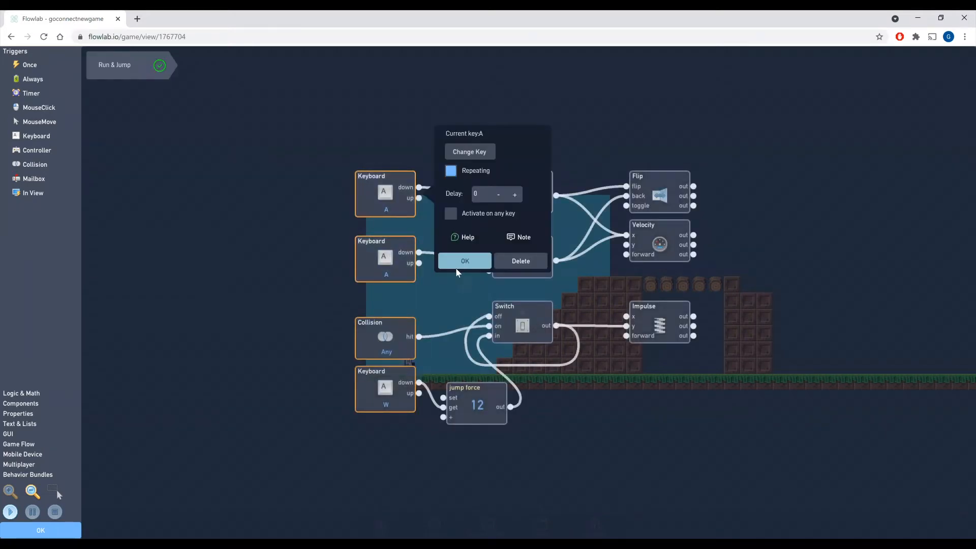
pyautogui.click(464, 261)
pyautogui.click(379, 267)
pyautogui.click(362, 102)
pyautogui.press('d')
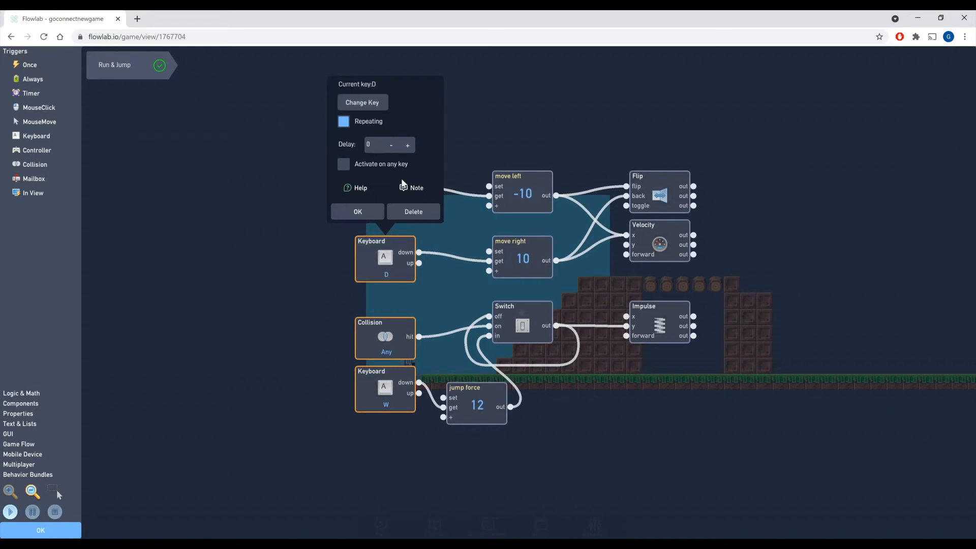
pyautogui.click(349, 215)
# - Run the game within the behavior view and test moving in both directions with A and D and jumping with W
pyautogui.moveTo(288, 276); pyautogui.dragTo(191, 209)
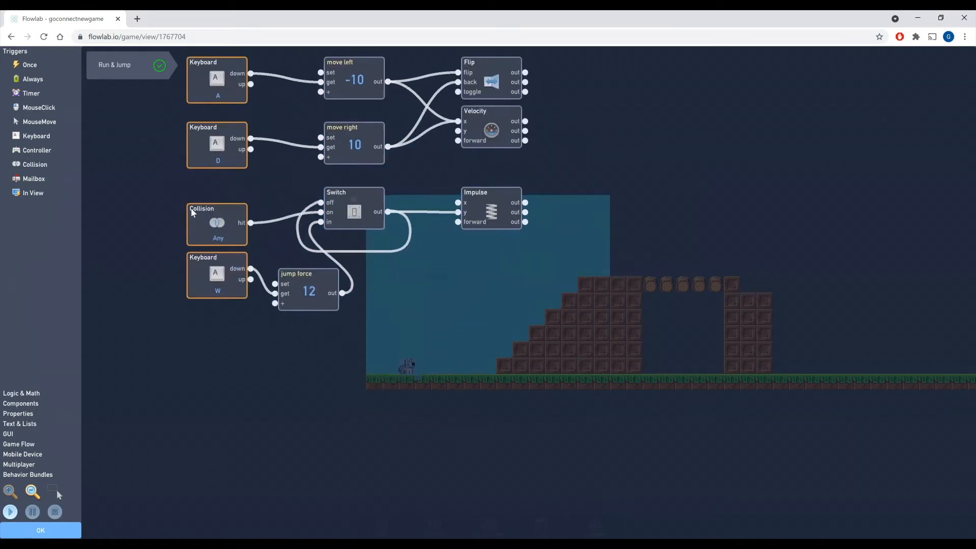
pyautogui.click(5, 516)
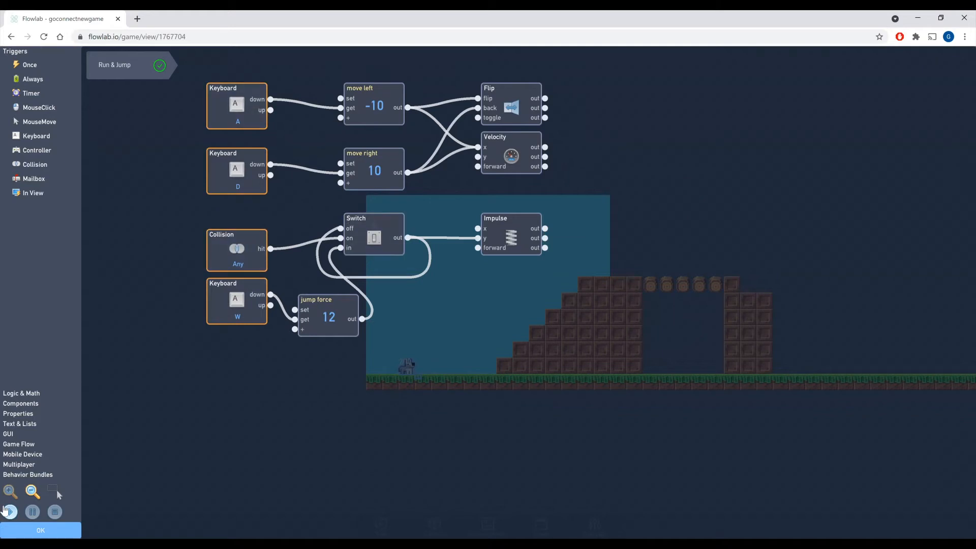
pyautogui.click(6, 509)
pyautogui.press('d')
pyautogui.press('a')
pyautogui.press('d')
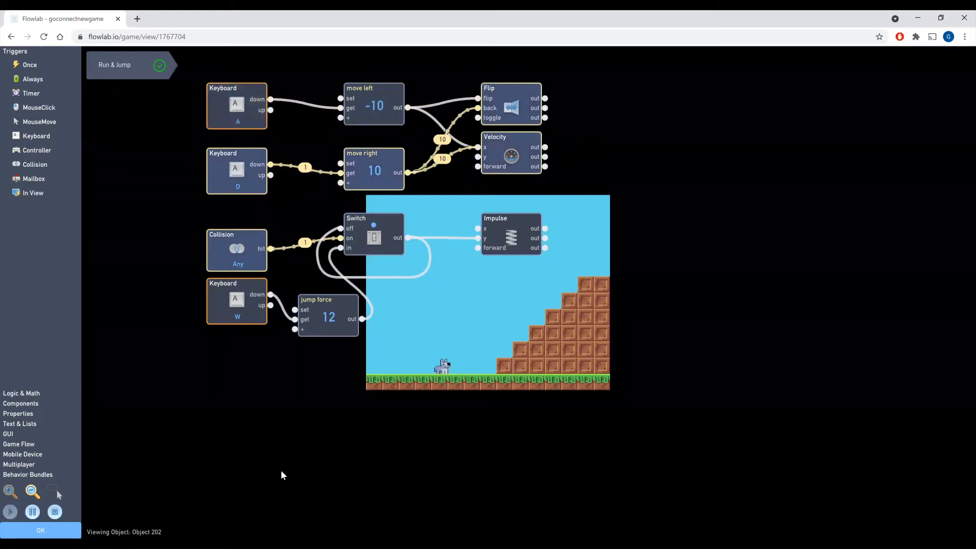
pyautogui.press('a')
pyautogui.press('d')
pyautogui.press('w')
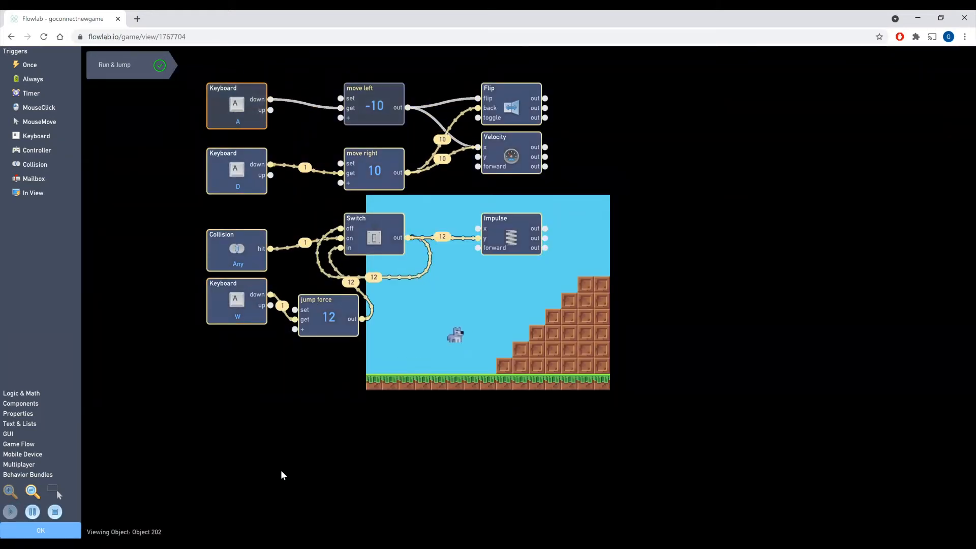
pyautogui.press('a')
pyautogui.press('d')
# - Set the move left number's current value to -6 and the move right number's to 6
pyautogui.click(369, 104)
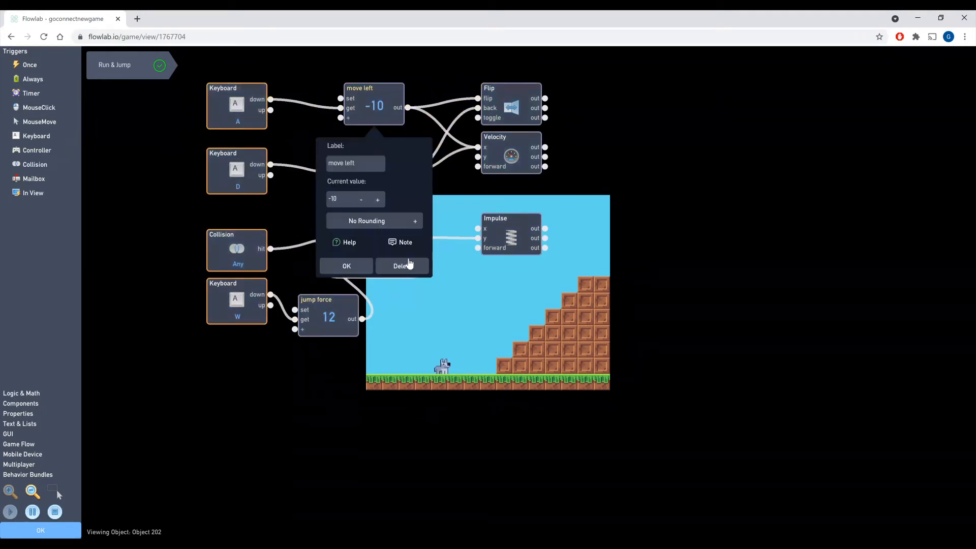
pyautogui.click(377, 200)
pyautogui.click(348, 263)
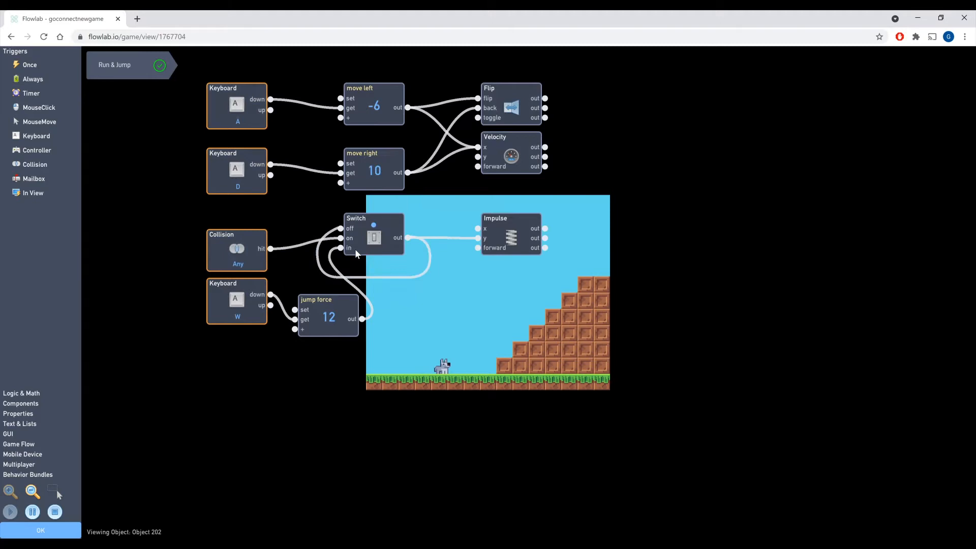
pyautogui.click(378, 174)
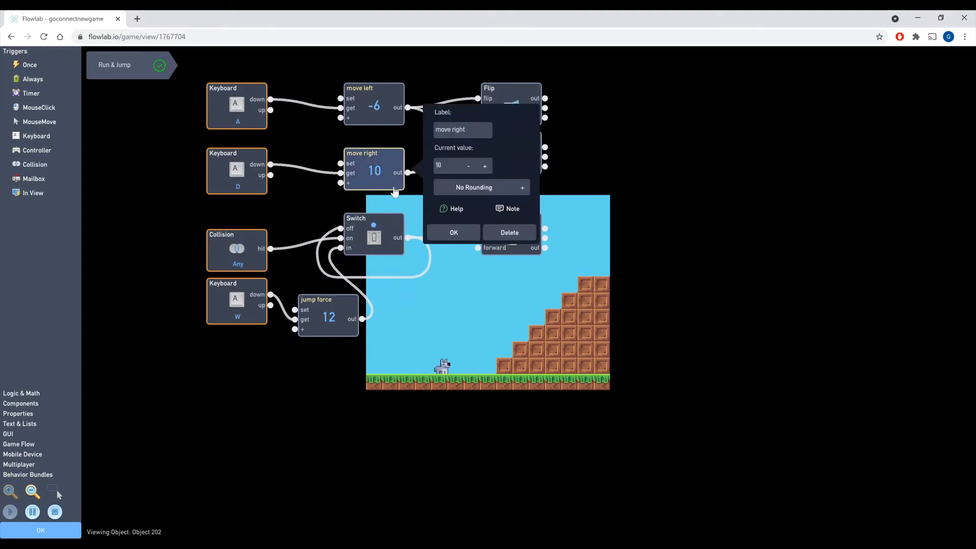
pyautogui.click(470, 170)
pyautogui.click(450, 233)
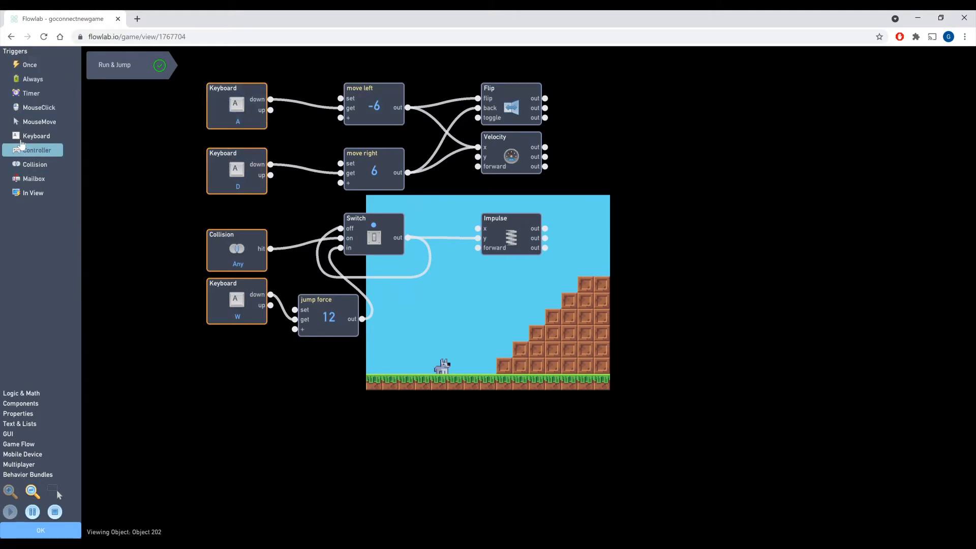
# - Add a spare Keyboard trigger and a spare Number block to the bundle, deleting each one again
pyautogui.moveTo(35, 136); pyautogui.dragTo(451, 292)
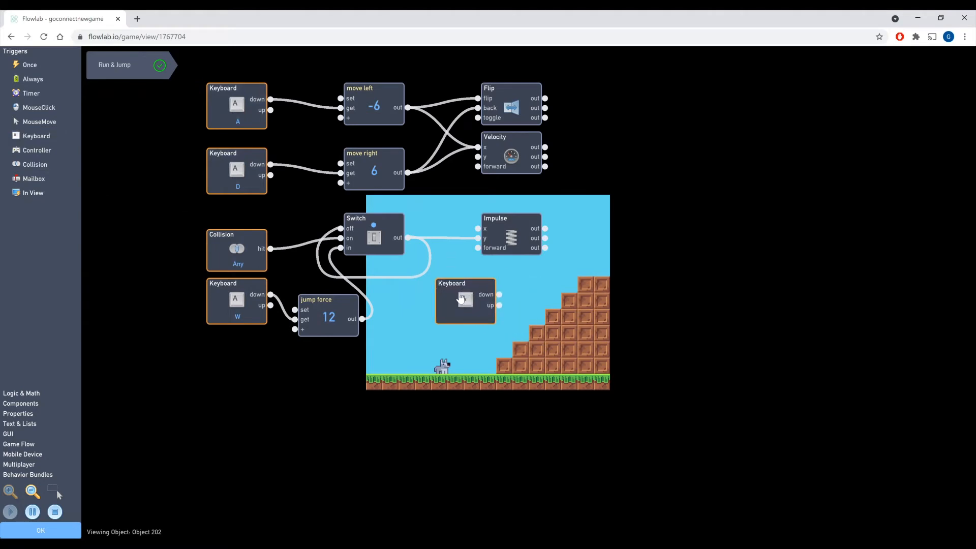
pyautogui.click(463, 297)
pyautogui.click(490, 258)
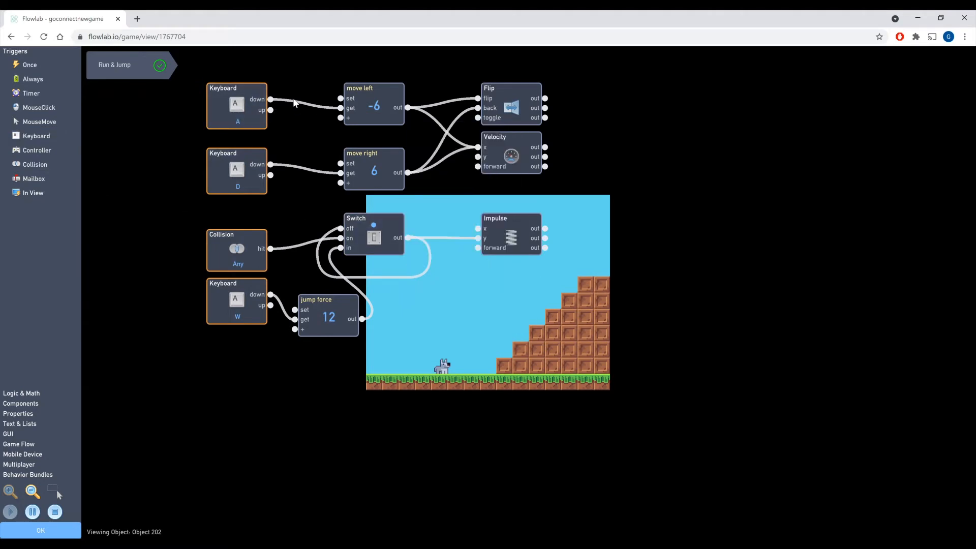
pyautogui.click(18, 394)
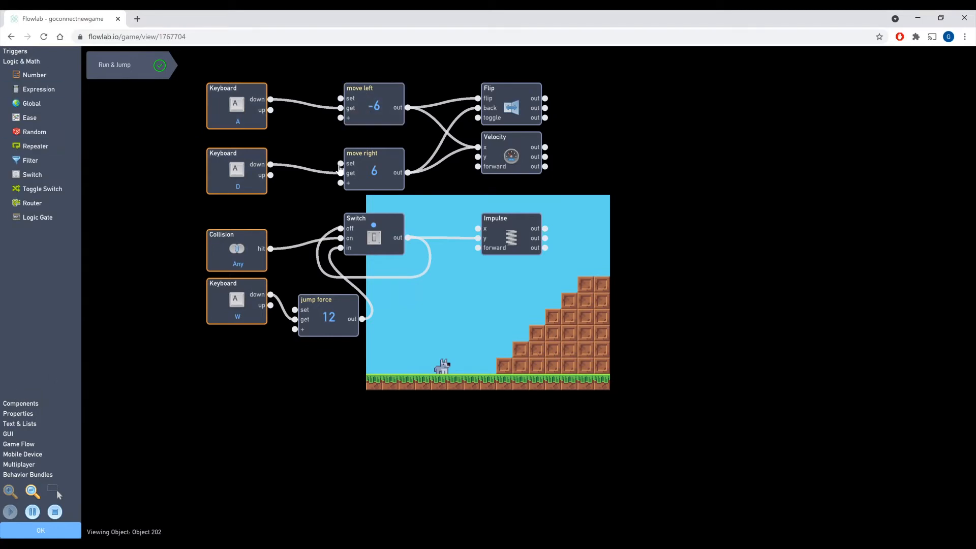
pyautogui.click(38, 78)
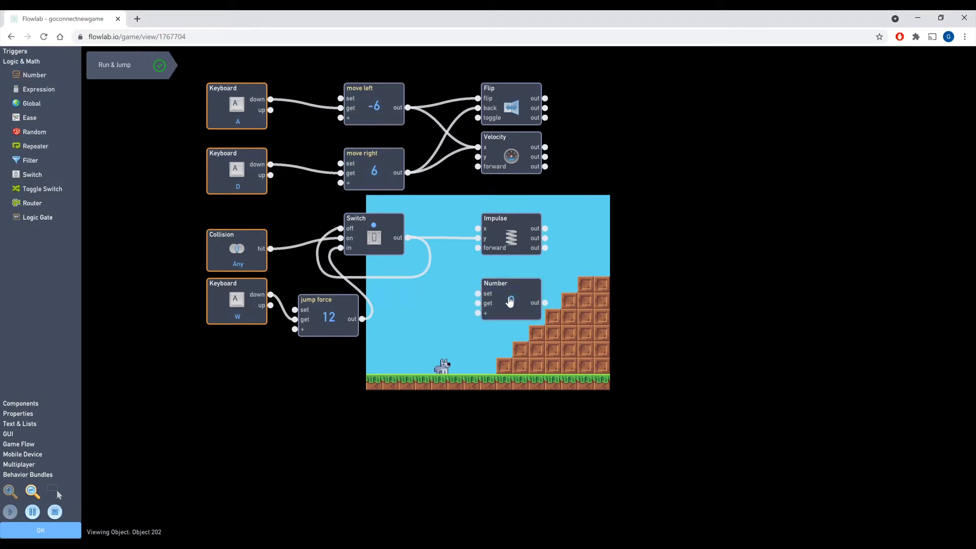
pyautogui.moveTo(514, 301); pyautogui.dragTo(456, 319)
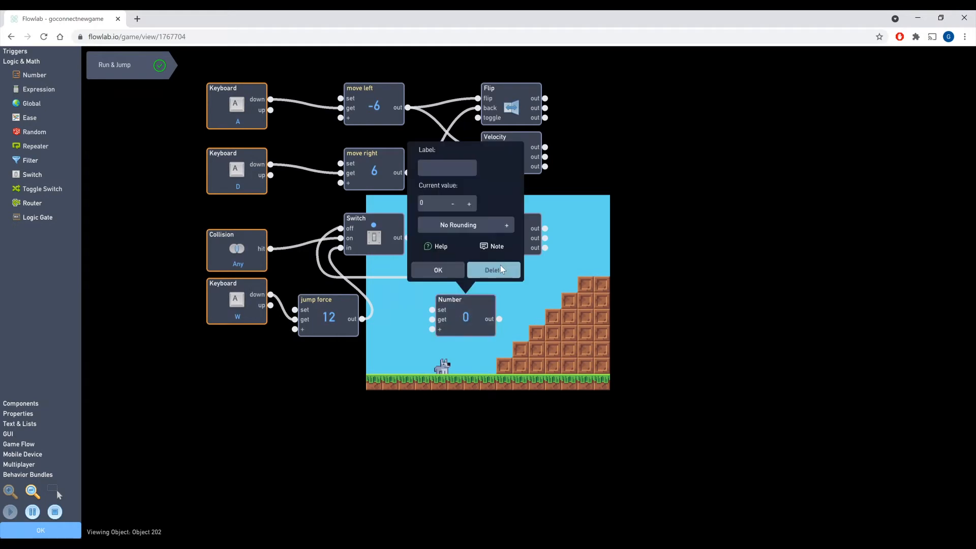
pyautogui.click(502, 269)
# - Stop the game, remove the wires from the A and D keyboard triggers, and reconnect their down outputs to the move numbers' get inputs
pyautogui.click(55, 512)
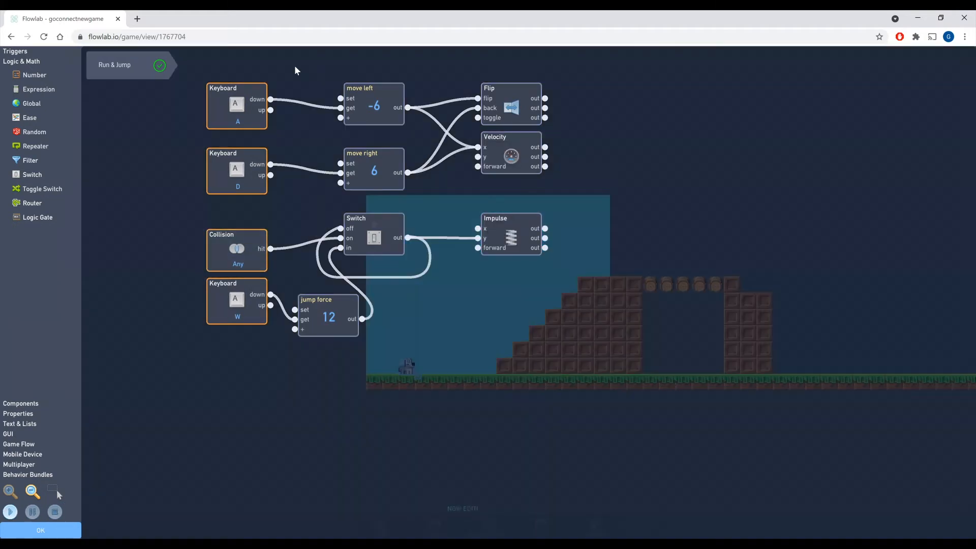
pyautogui.click(308, 103)
pyautogui.click(300, 173)
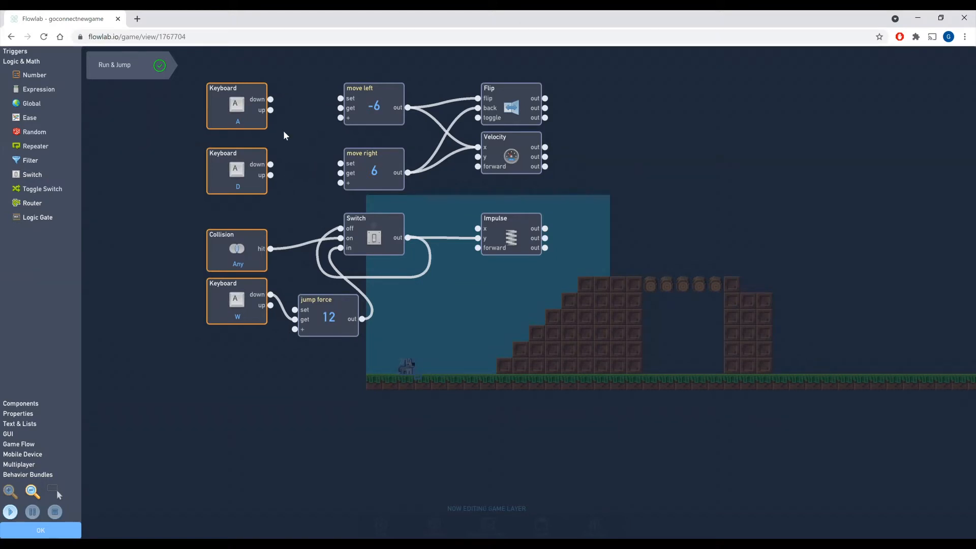
pyautogui.moveTo(270, 99); pyautogui.dragTo(340, 108)
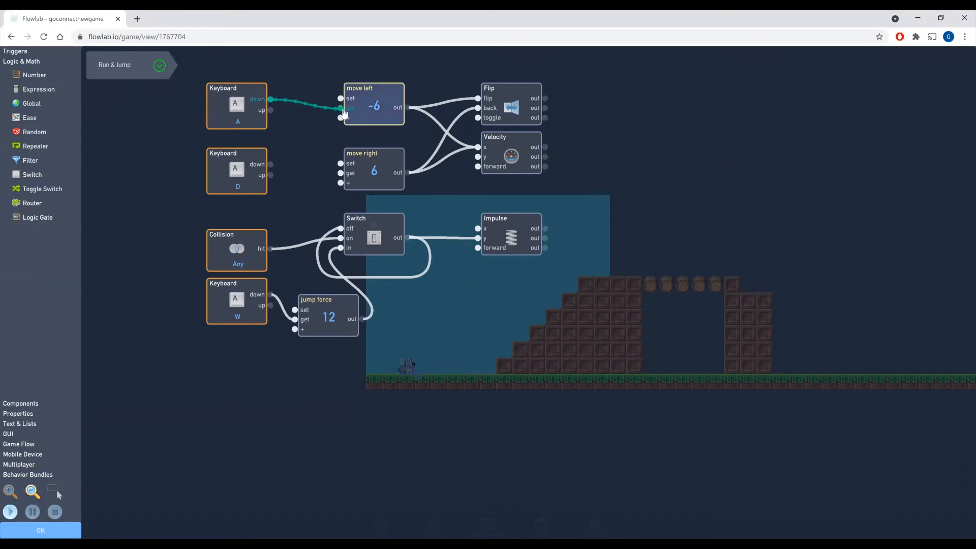
pyautogui.moveTo(270, 164); pyautogui.dragTo(340, 174)
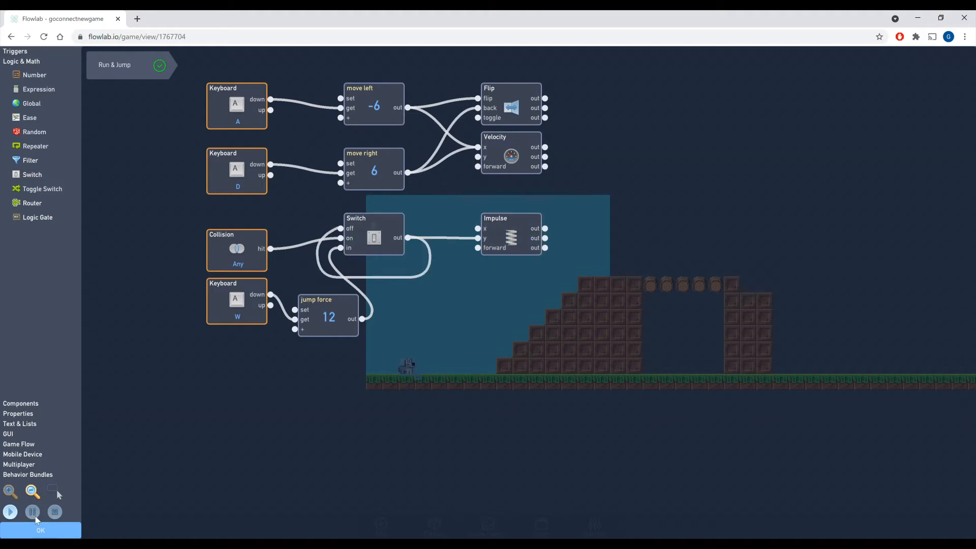
# - Run the game and test walking with D and A to check the sprite's flipping, ending with the game stopped
pyautogui.click(10, 512)
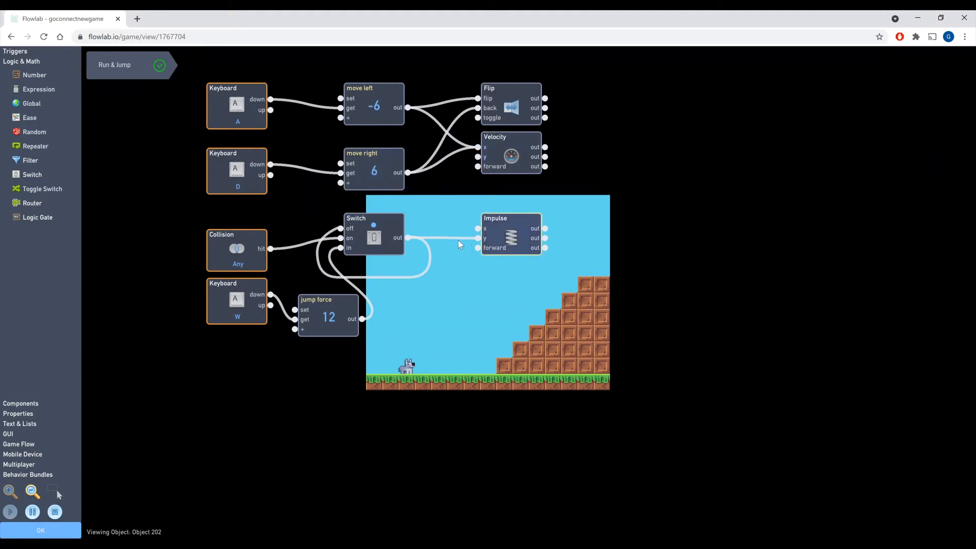
pyautogui.press('d')
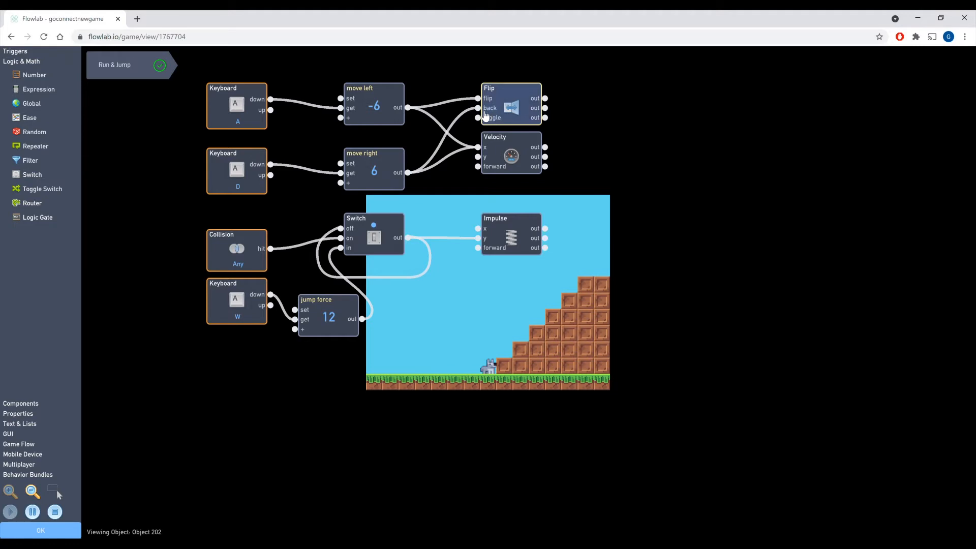
pyautogui.press('a')
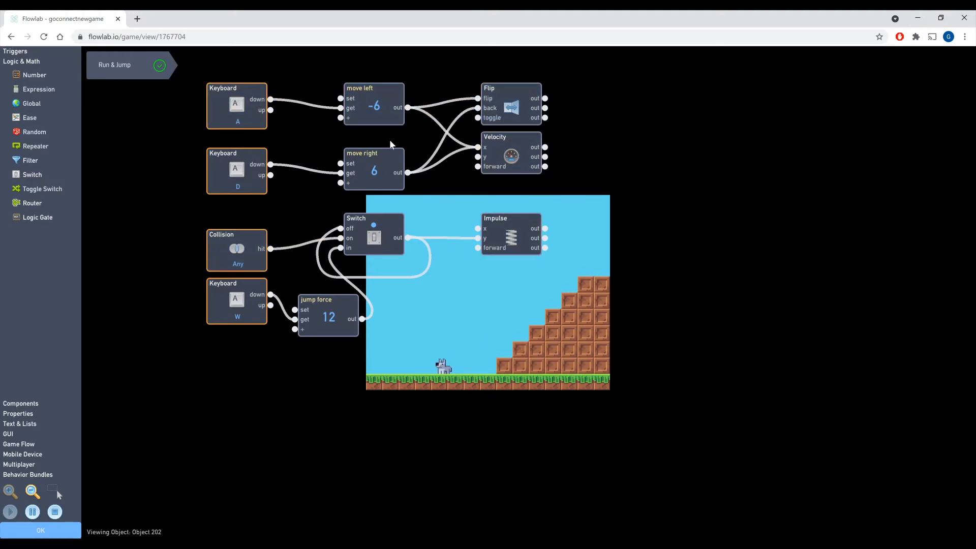
pyautogui.click(55, 512)
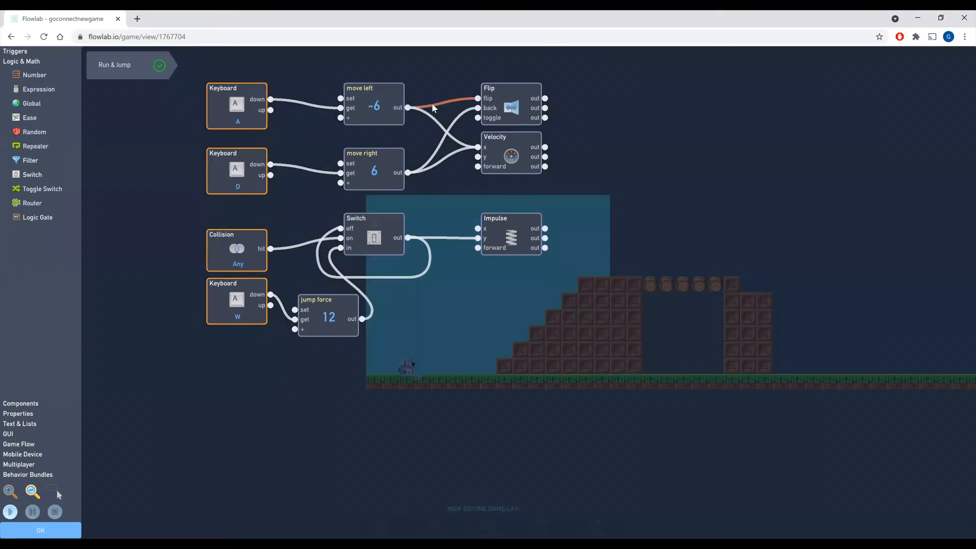
# - Rewire the move left output from Flip's flip input to its toggle input and test turning with A and D
pyautogui.click(432, 105)
pyautogui.moveTo(408, 108); pyautogui.dragTo(479, 119)
pyautogui.click(12, 512)
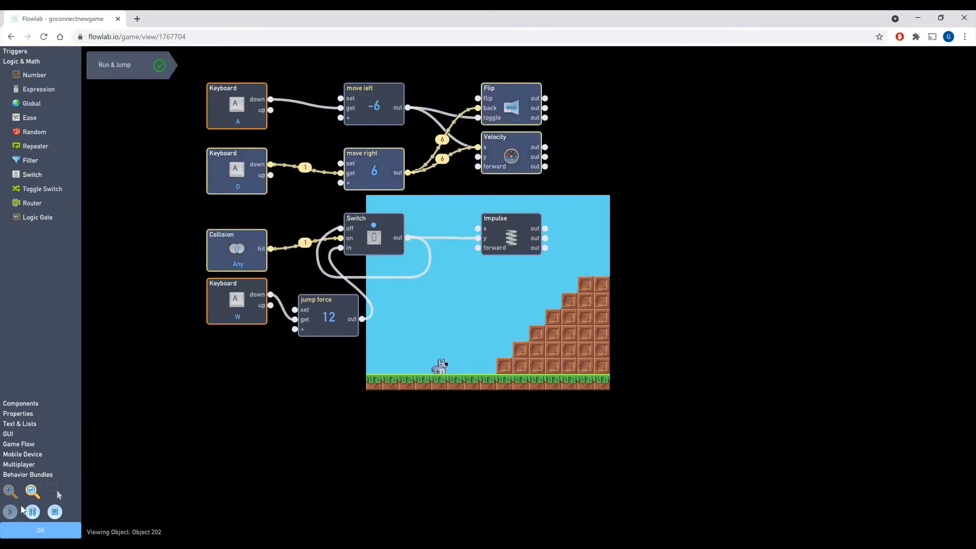
pyautogui.press('a')
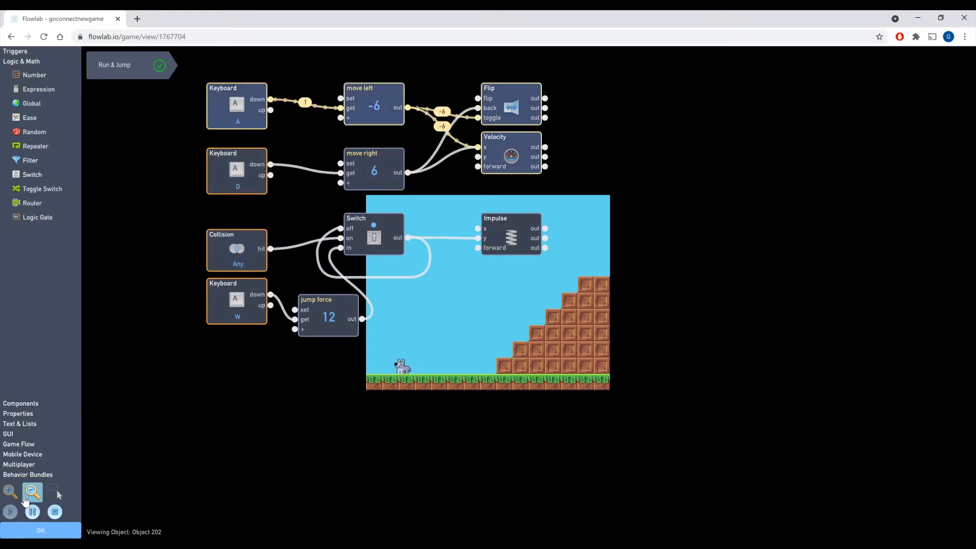
pyautogui.press('d')
pyautogui.press('a')
pyautogui.click(55, 512)
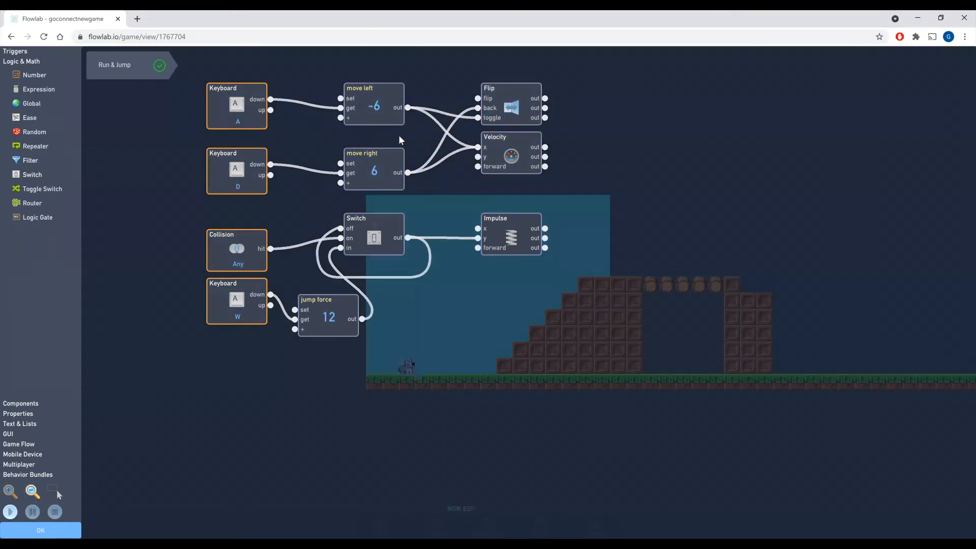
# - Reconnect the move left output to Flip's flip input and run the game to test jumping with W
pyautogui.moveTo(408, 107); pyautogui.dragTo(478, 98)
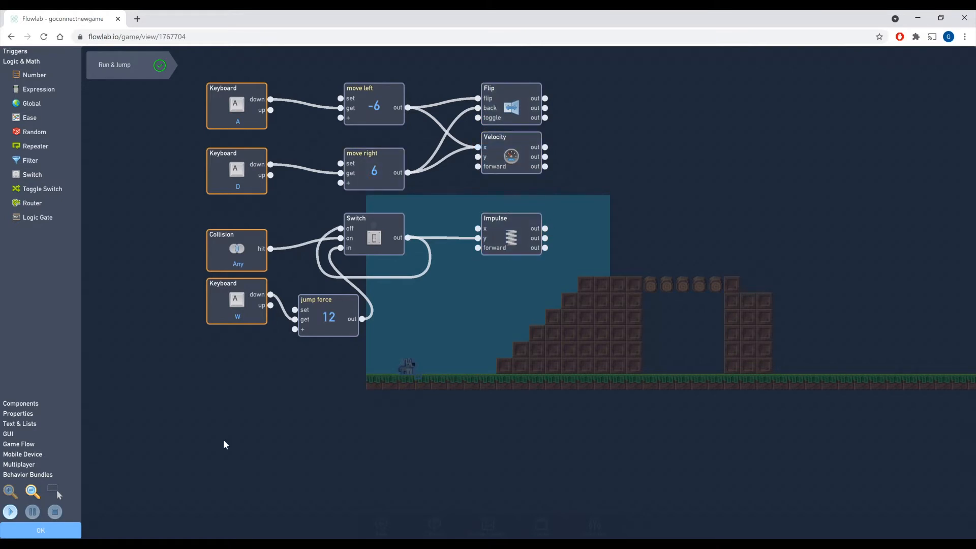
pyautogui.click(10, 512)
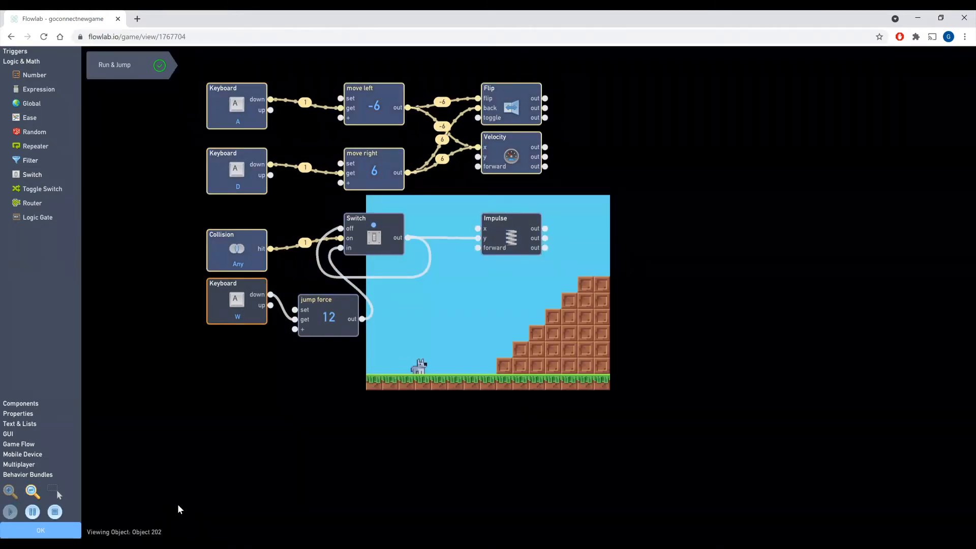
pyautogui.press('w')
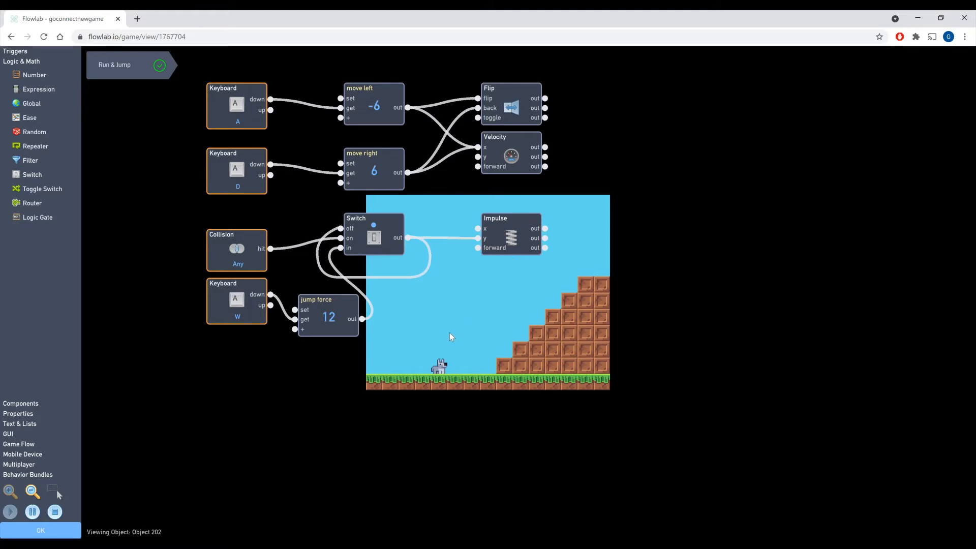
pyautogui.press('w')
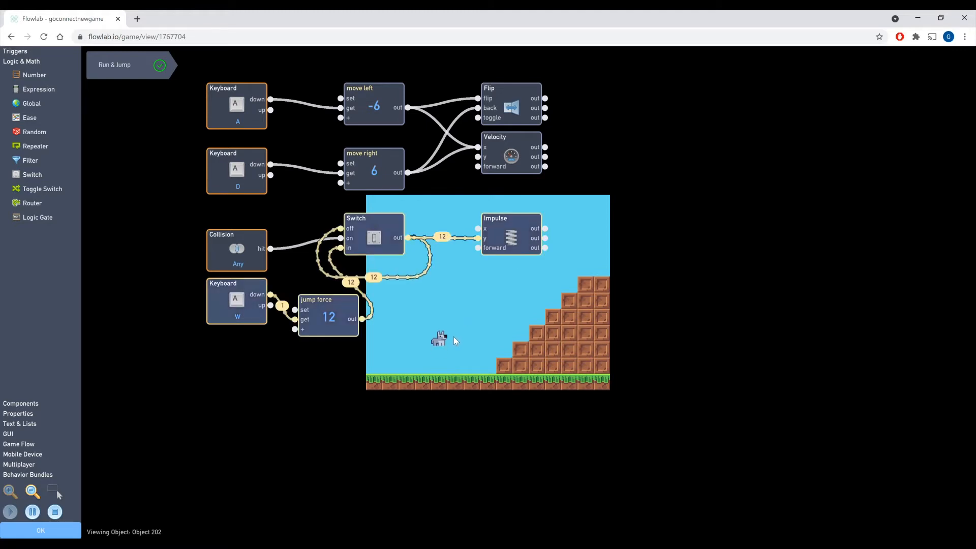
pyautogui.press('w')
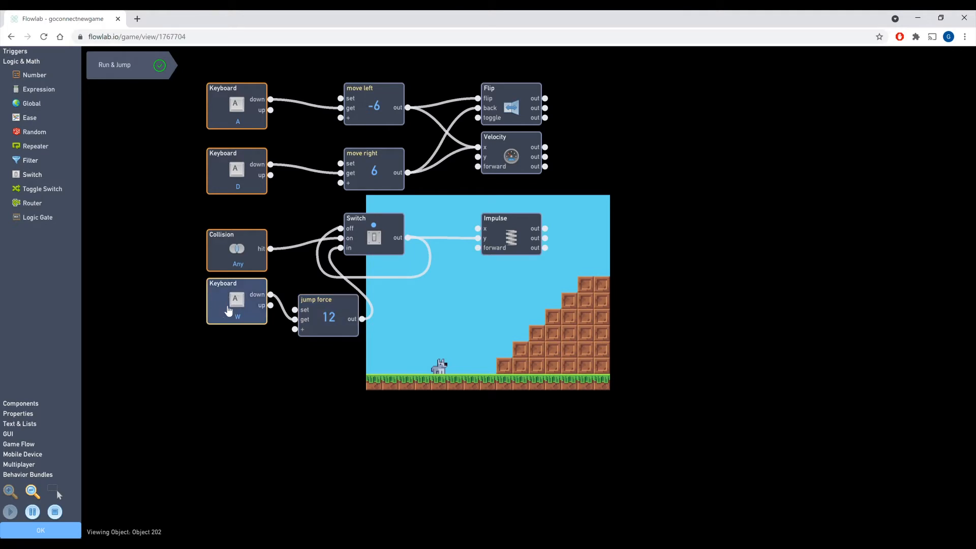
# - Move the W keyboard, jump force, Switch and Impulse blocks slightly lower in the bundle and stop the game
pyautogui.moveTo(227, 308); pyautogui.dragTo(227, 334)
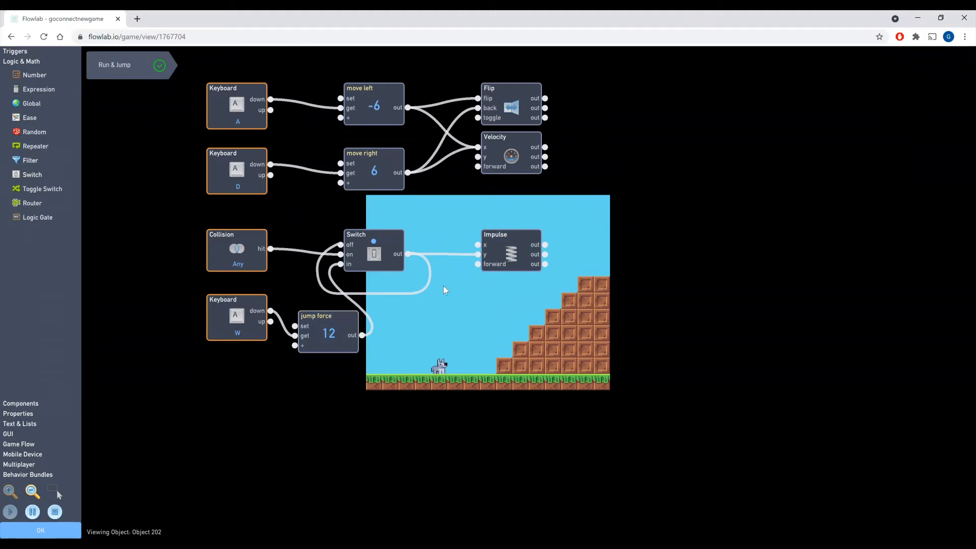
pyautogui.click(55, 512)
# - Remove the Switch's in wire and its wire to Impulse, and connect the jump force output directly to Impulse's y input
pyautogui.click(449, 256)
pyautogui.click(440, 256)
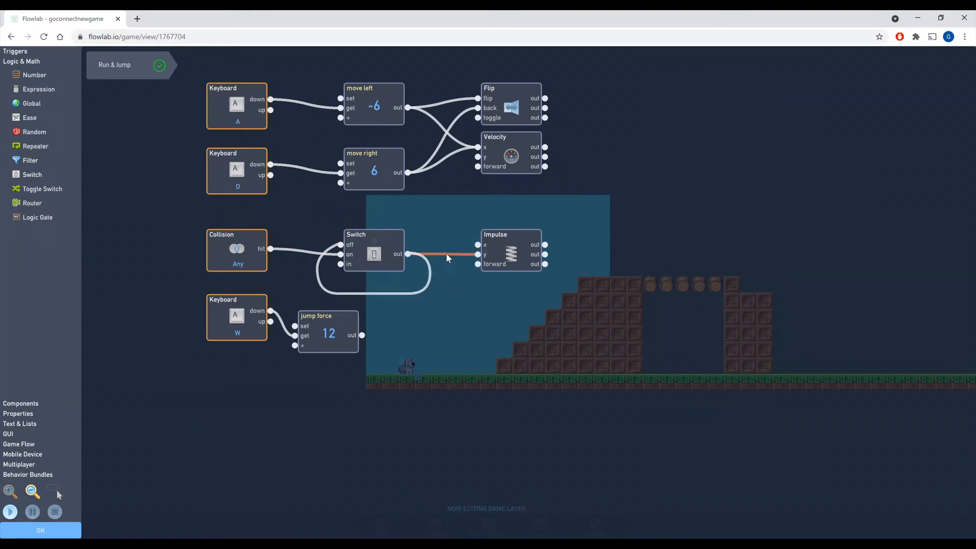
pyautogui.click(447, 254)
pyautogui.moveTo(362, 335); pyautogui.dragTo(479, 256)
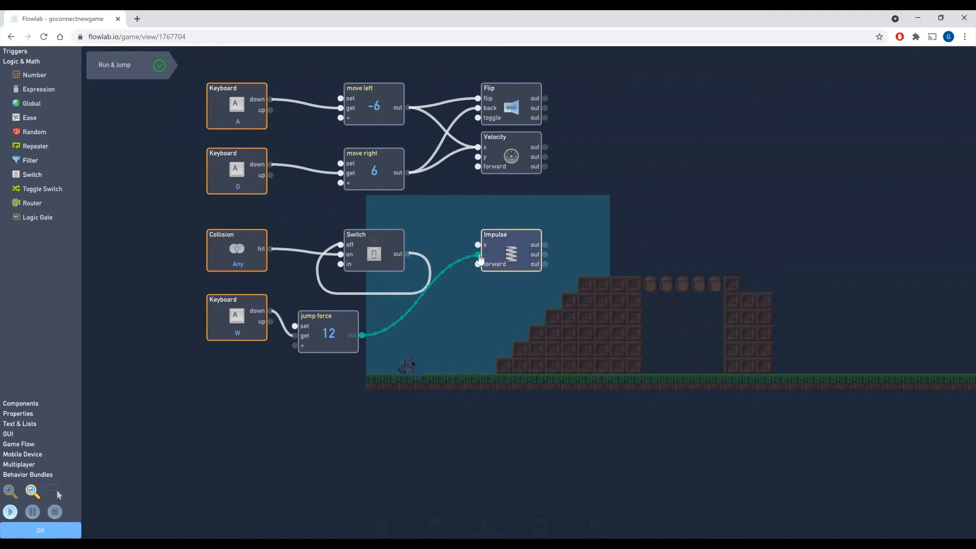
# - Run the game and test repeated mid-air jumping with W, ending with the game stopped
pyautogui.click(2, 505)
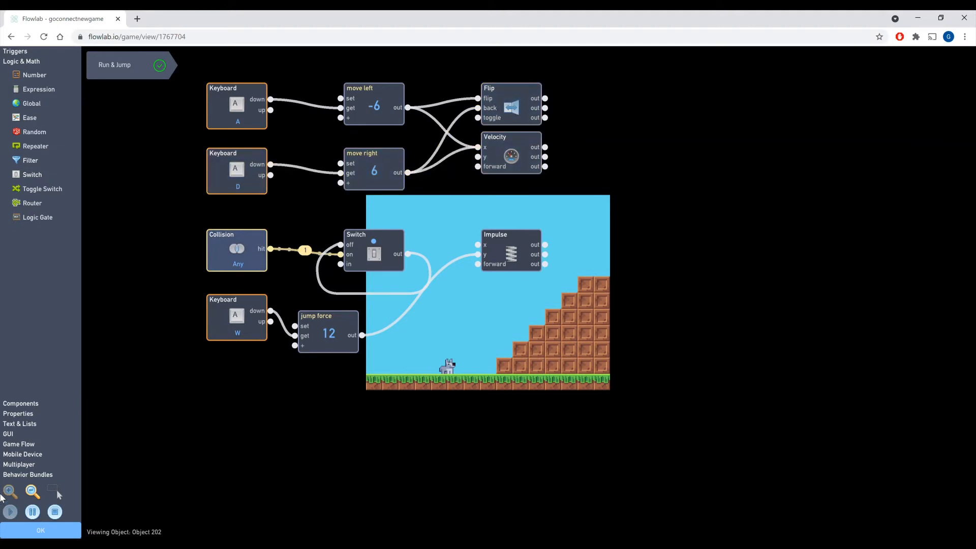
pyautogui.press('w')
pyautogui.press('w')
pyautogui.press('w')
pyautogui.press('w')
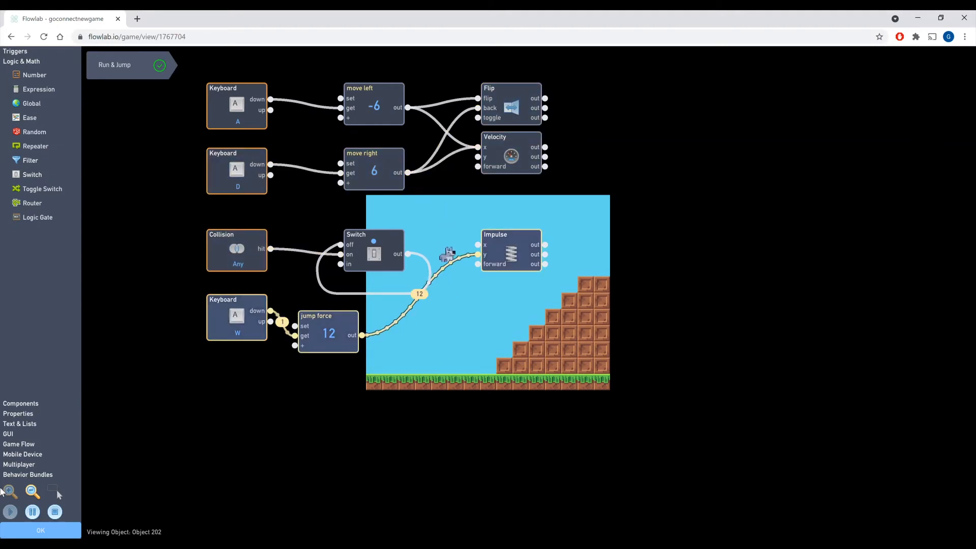
pyautogui.click(54, 515)
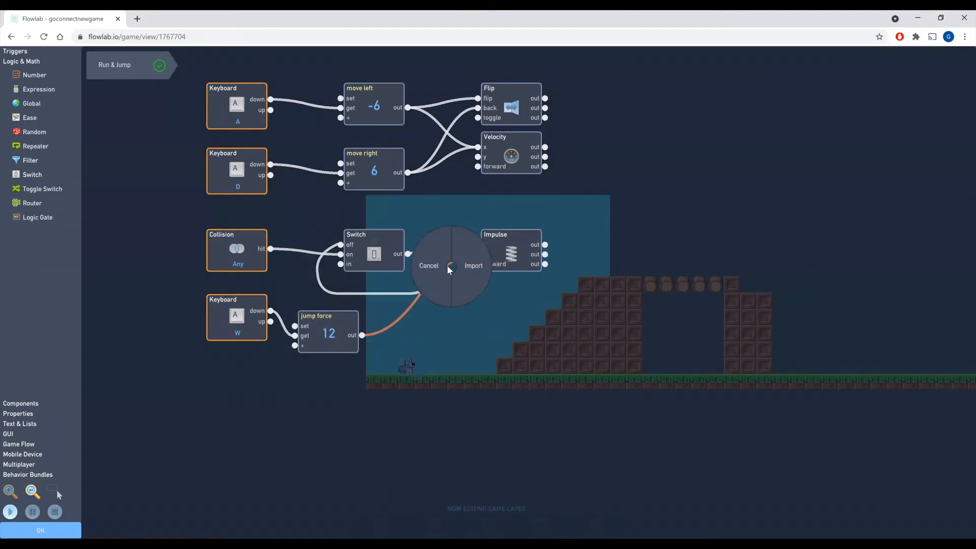
# - Replace the direct jump force wire by connecting Switch out to Impulse y and jump force out to Switch in, and run the game
pyautogui.click(441, 266)
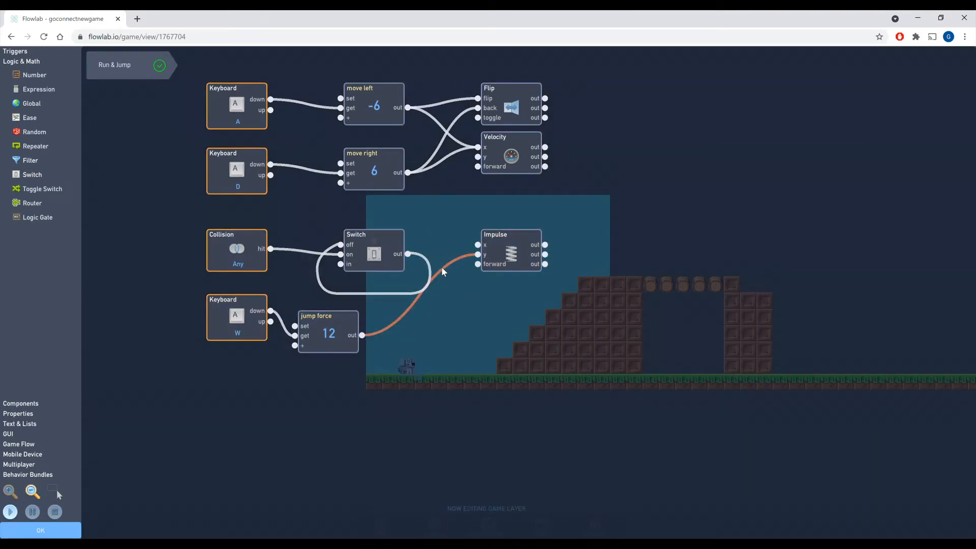
pyautogui.click(407, 253)
pyautogui.click(478, 254)
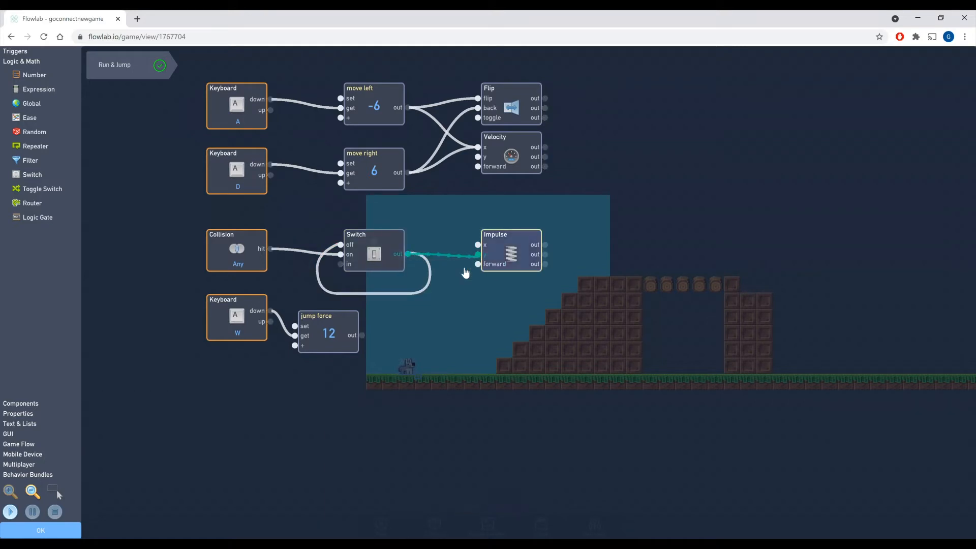
pyautogui.click(362, 335)
pyautogui.click(341, 264)
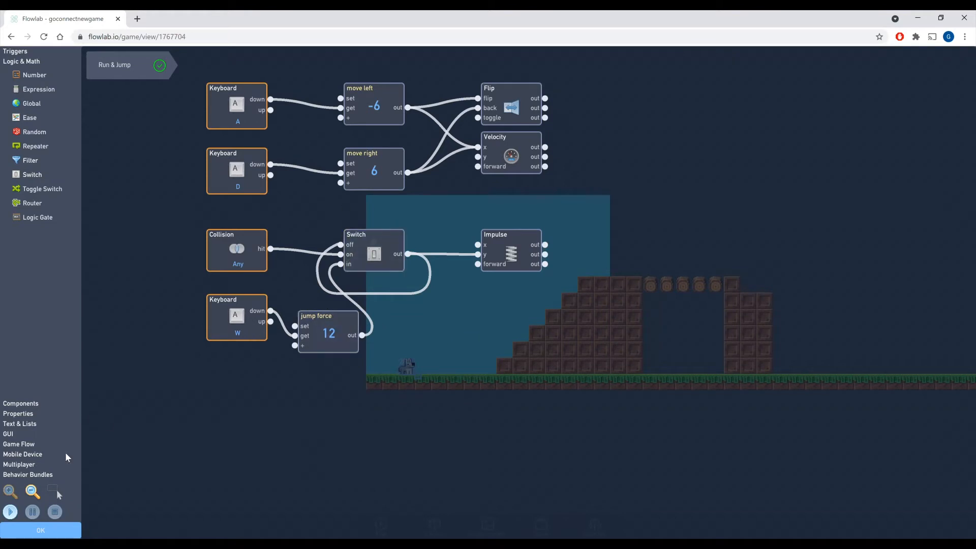
pyautogui.click(10, 512)
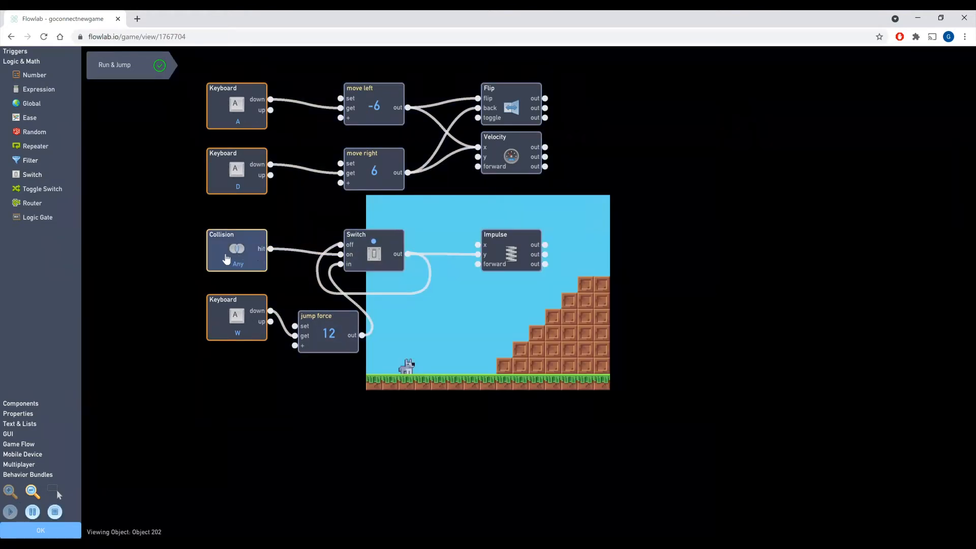
# - Check the Collision block's settings, then walk the dog back and forth with A and D while watching the block signals
pyautogui.click(242, 257)
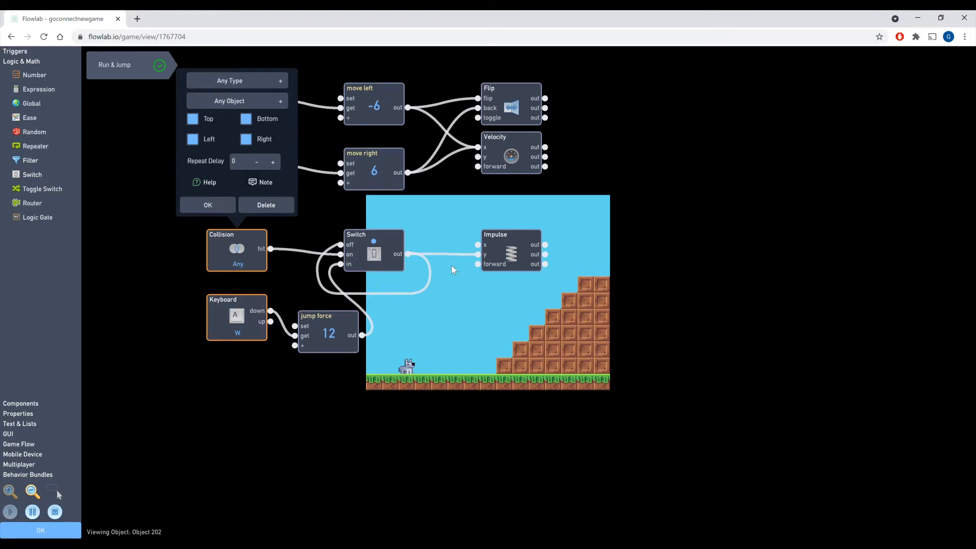
pyautogui.click(208, 205)
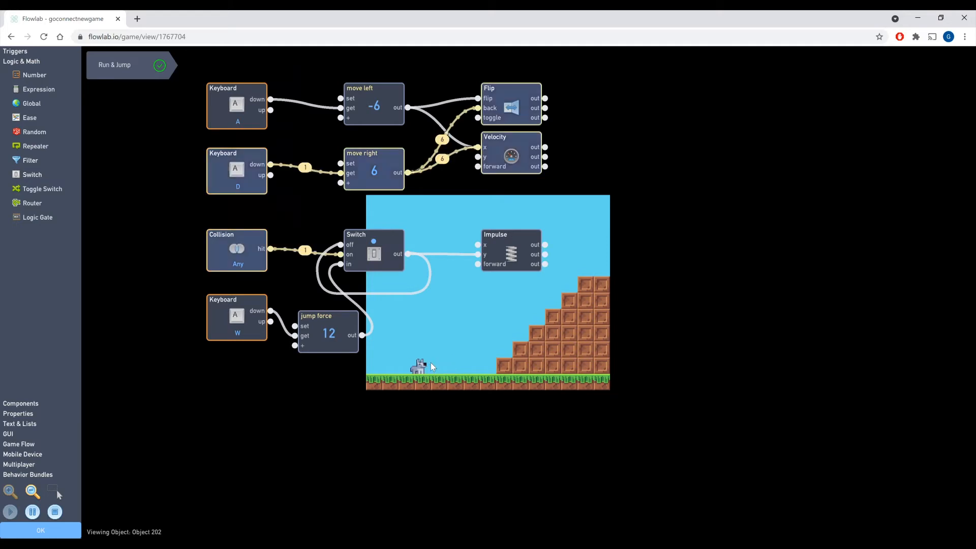
pyautogui.press('d')
pyautogui.press('a')
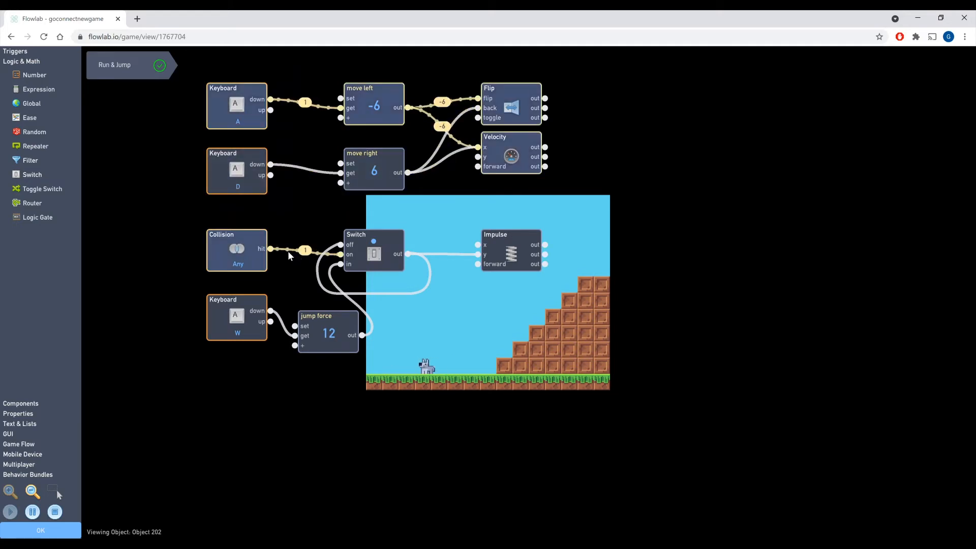
pyautogui.press('d')
pyautogui.press('a')
pyautogui.press('d')
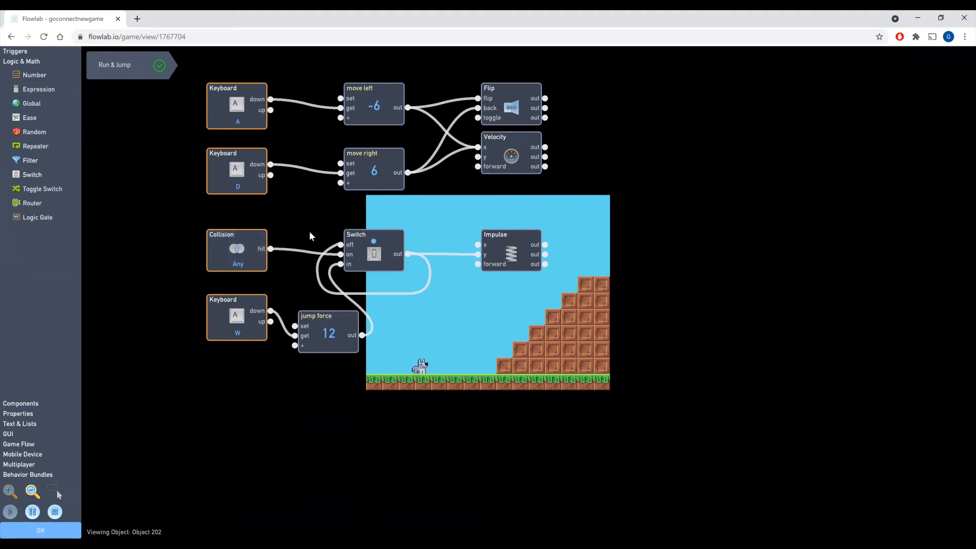
pyautogui.press('a')
pyautogui.press('d')
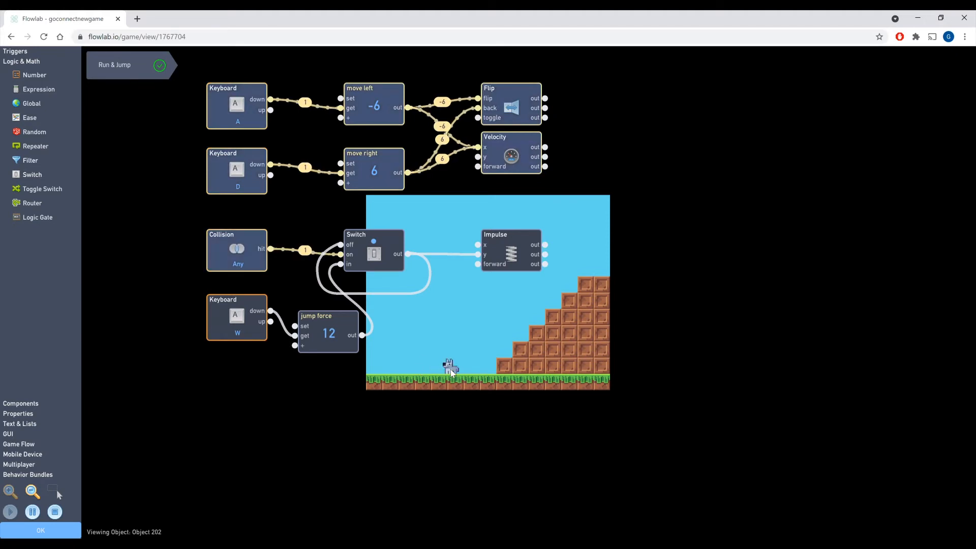
pyautogui.press('a')
pyautogui.press('d')
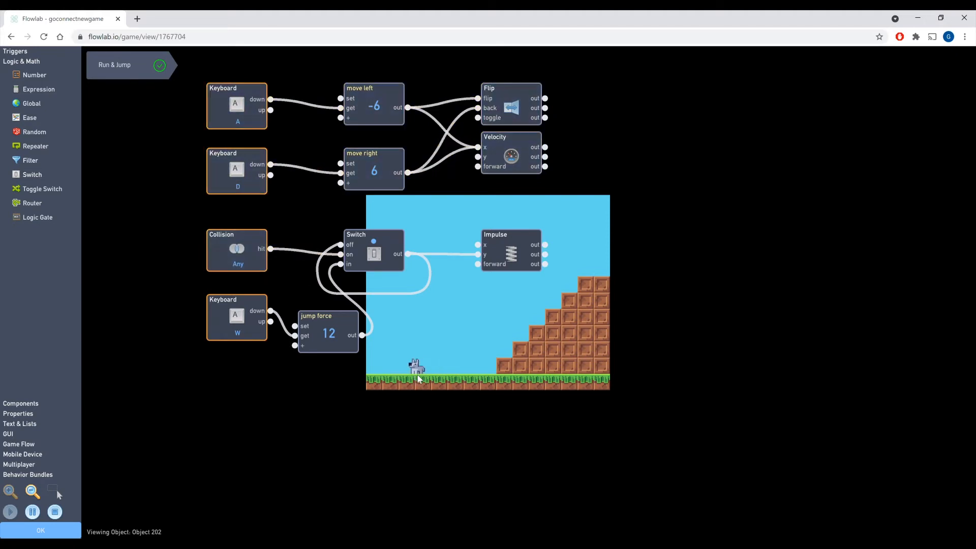
# - Test combining W jumps with A and D movement on the grass while watching the Switch and Impulse signals
pyautogui.press('d')
pyautogui.press('a')
pyautogui.press('w')
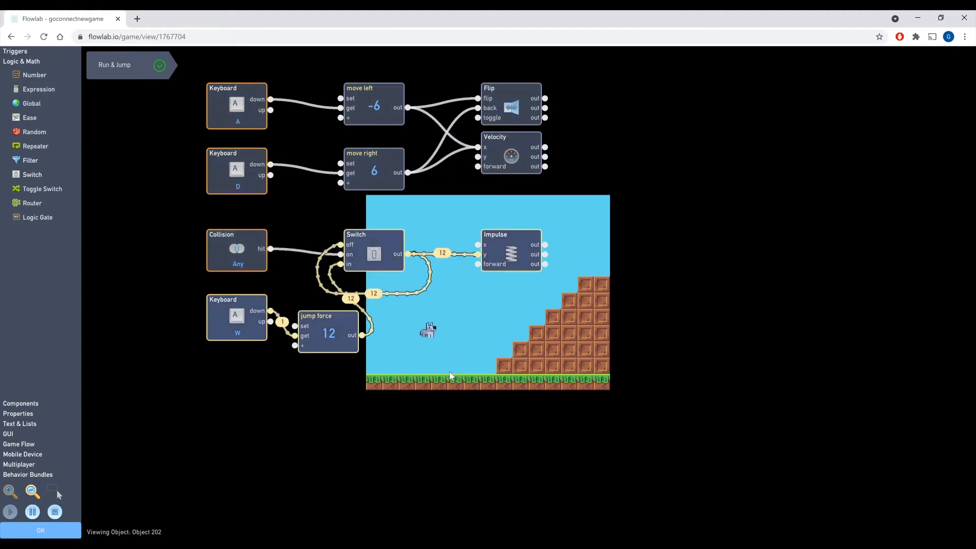
pyautogui.press('w')
pyautogui.press('d')
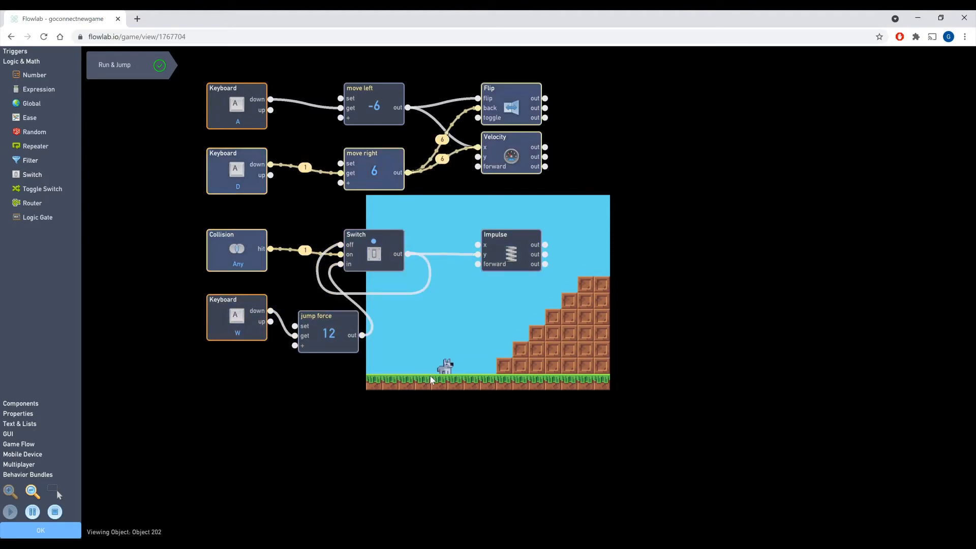
pyautogui.press('a')
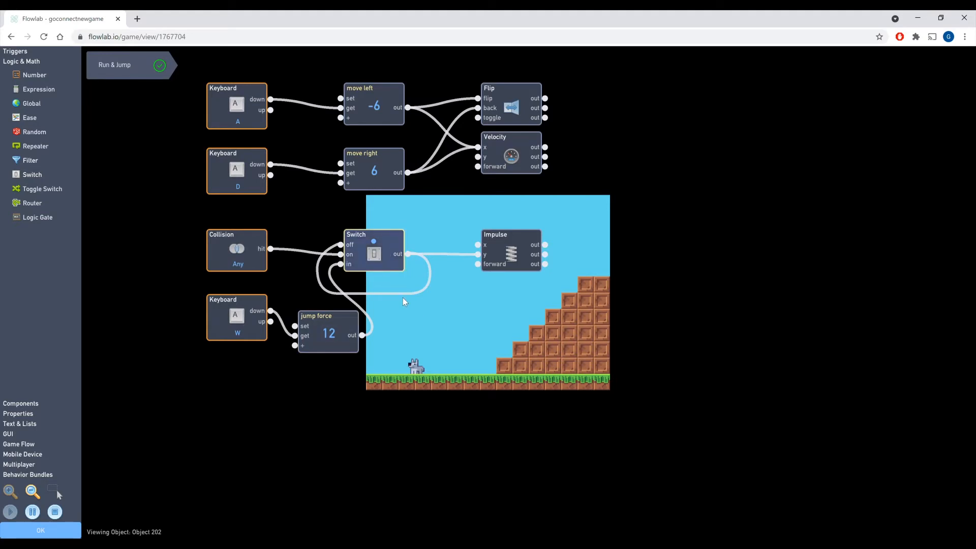
pyautogui.press('d')
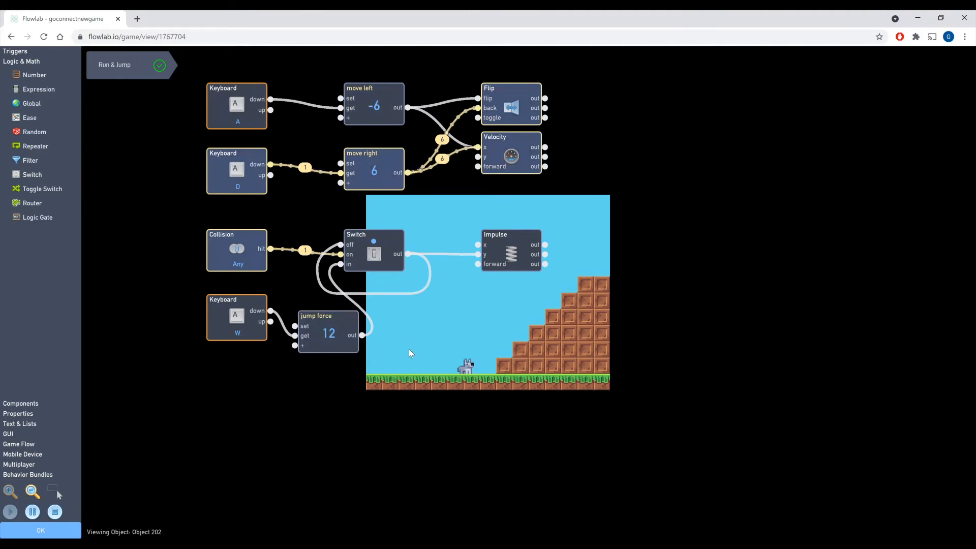
pyautogui.press('w')
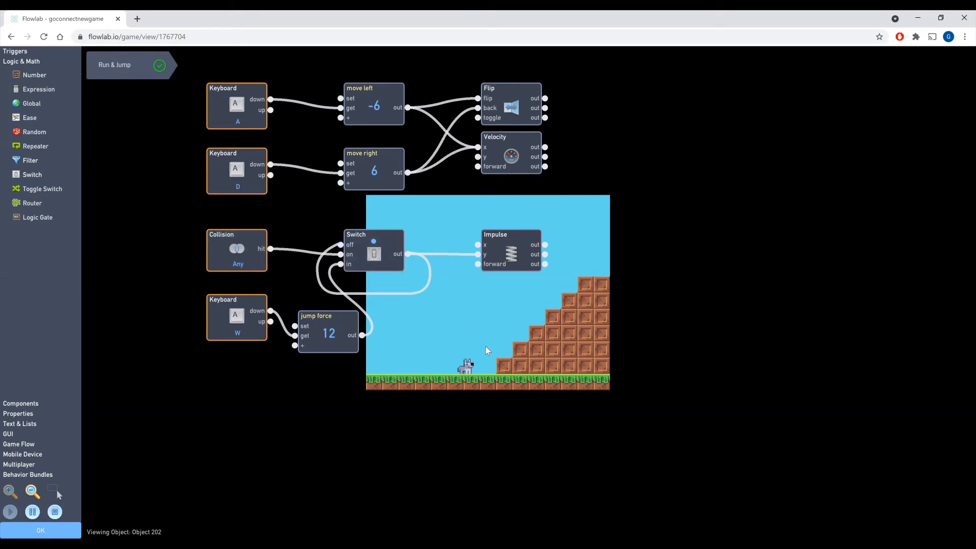
# - Test repeated W jumps in place to examine how the Switch turns off on jumping and on at collision
pyautogui.press('w')
pyautogui.press('w')
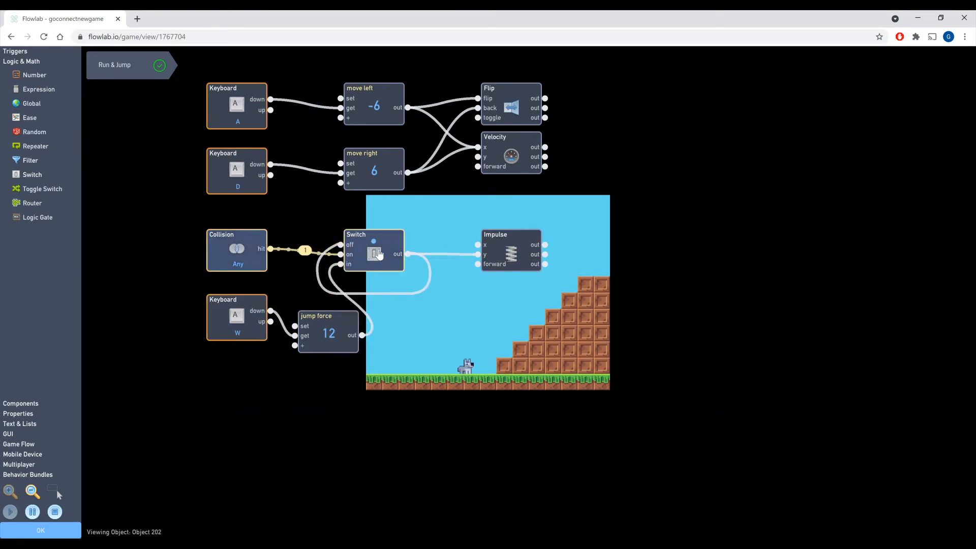
pyautogui.press('w')
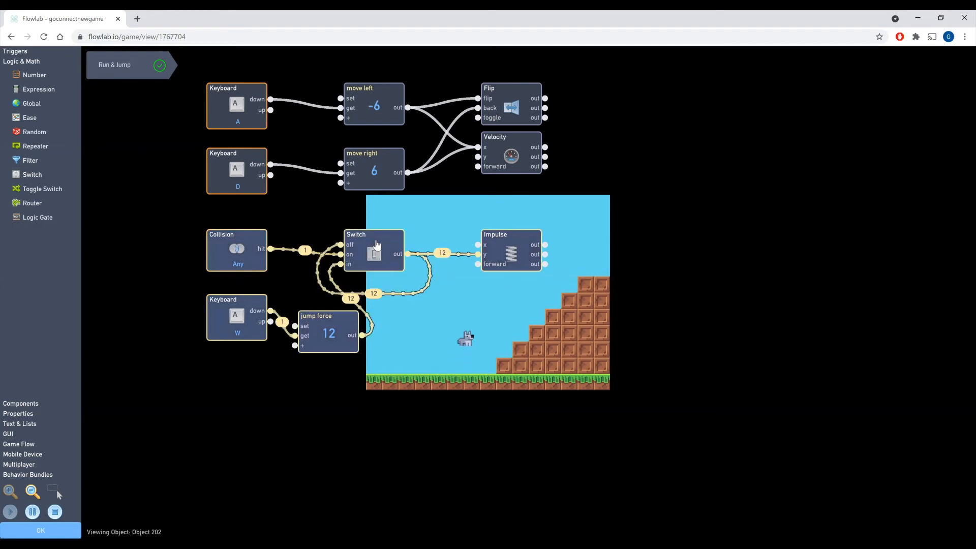
pyautogui.press('w')
pyautogui.press('w')
pyautogui.press('w')
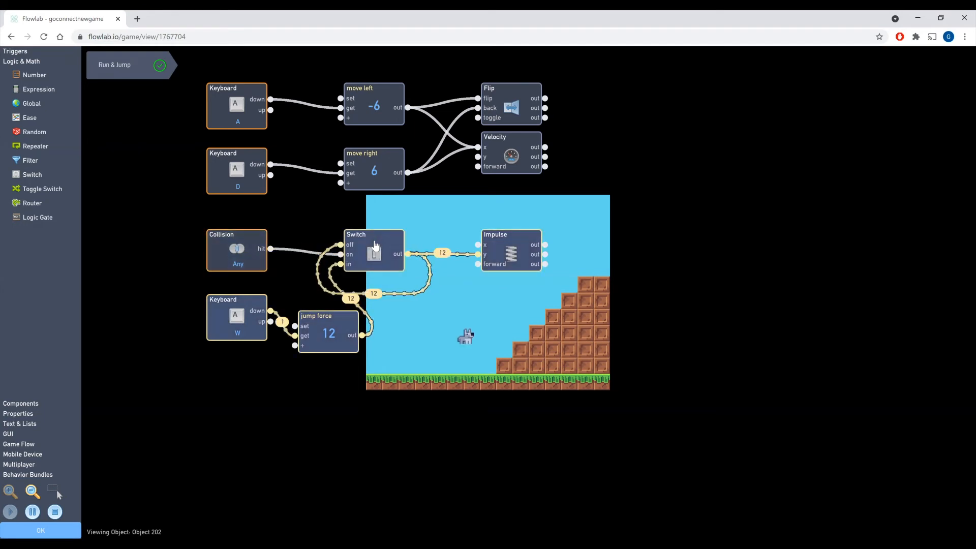
pyautogui.press('w')
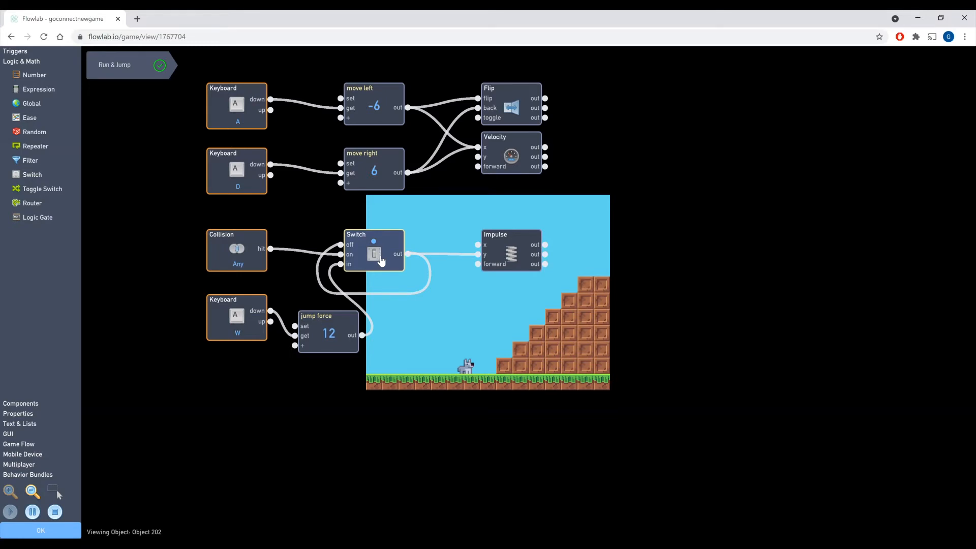
pyautogui.press('w')
pyautogui.press('w')
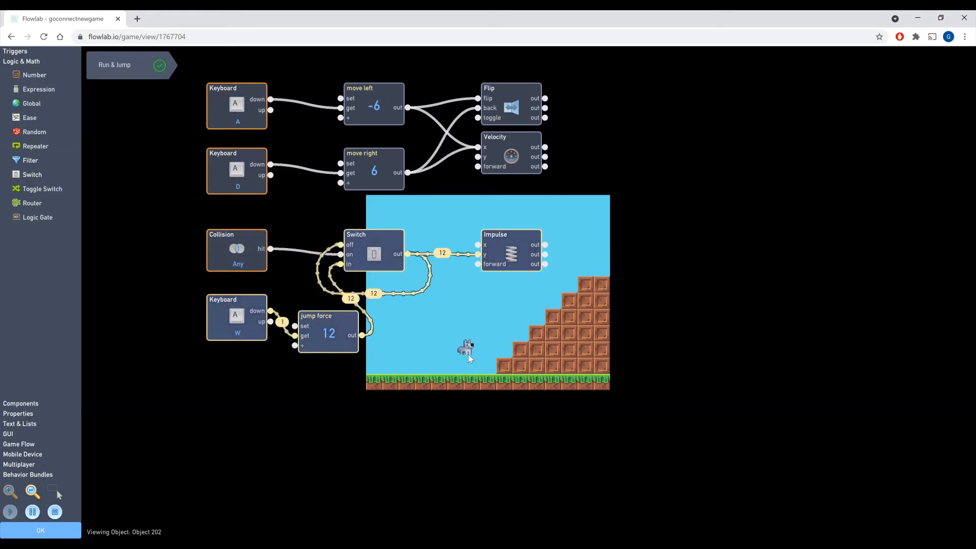
# - Test jumping the dog up the brick stairs with W and D, and bring it back down to the grass
pyautogui.press('d')
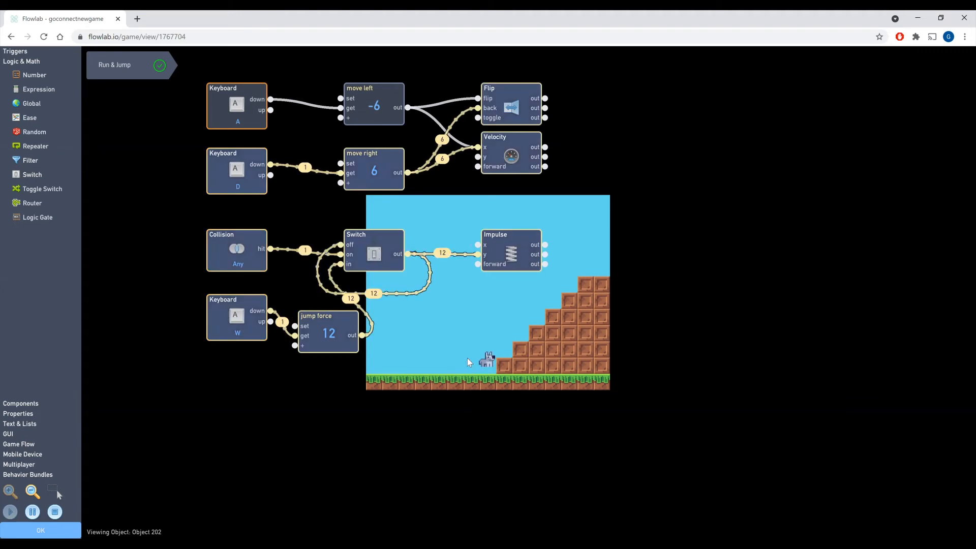
pyautogui.press('w')
pyautogui.press('w')
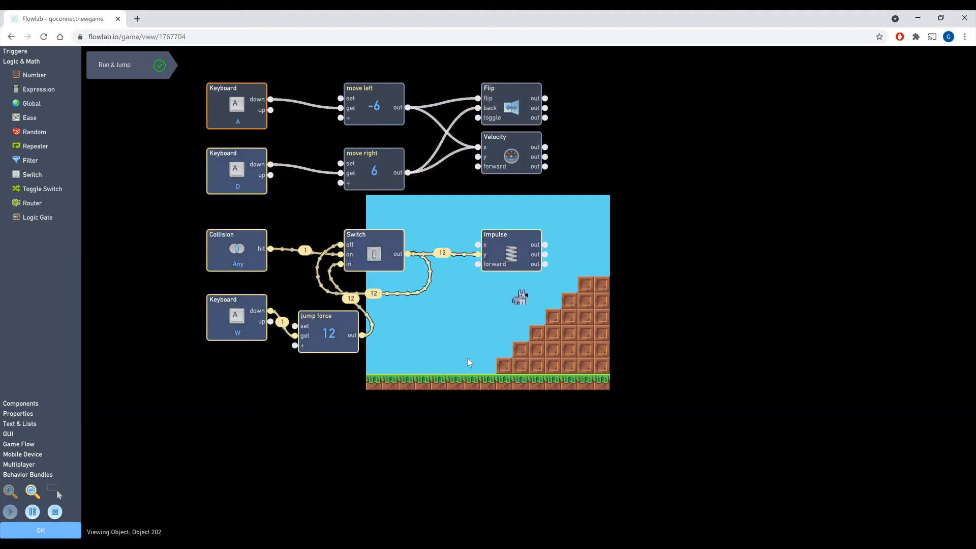
pyautogui.press('d')
pyautogui.press('w')
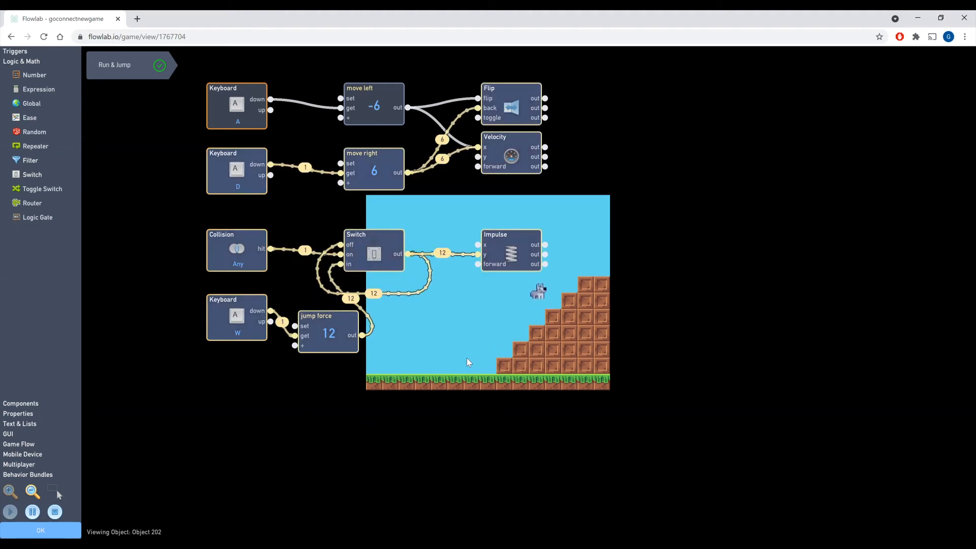
pyautogui.press('w')
pyautogui.press('a')
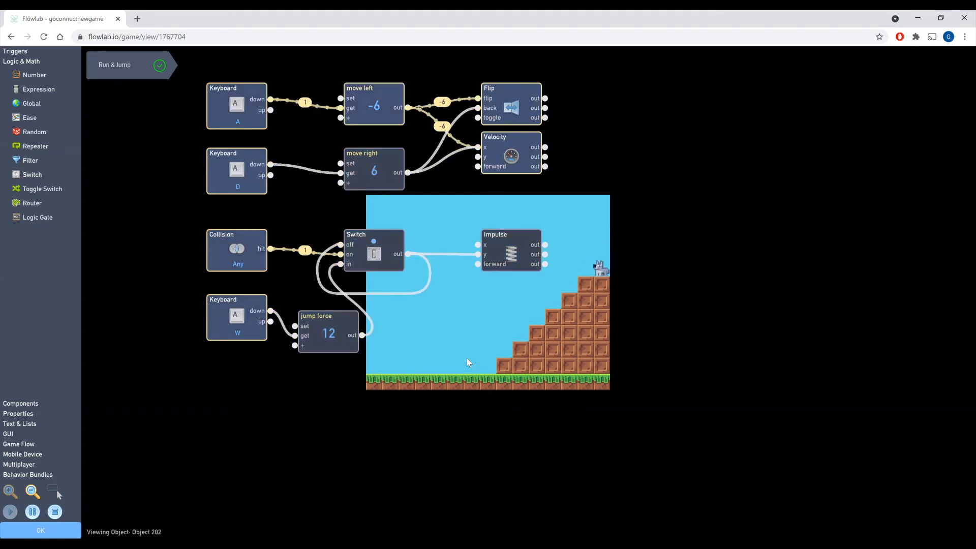
pyautogui.press('w')
pyautogui.press('d')
pyautogui.press('w')
pyautogui.press('a')
pyautogui.press('w')
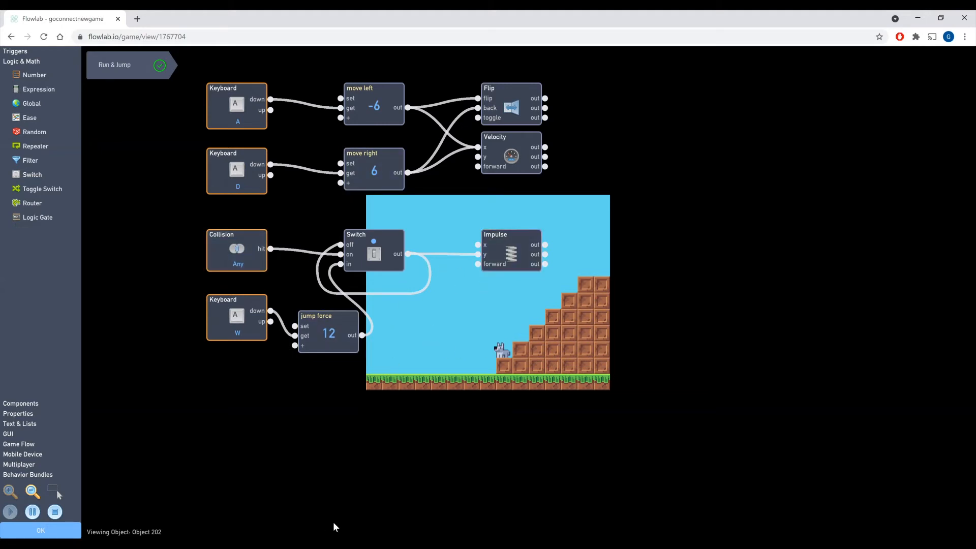
pyautogui.press('a')
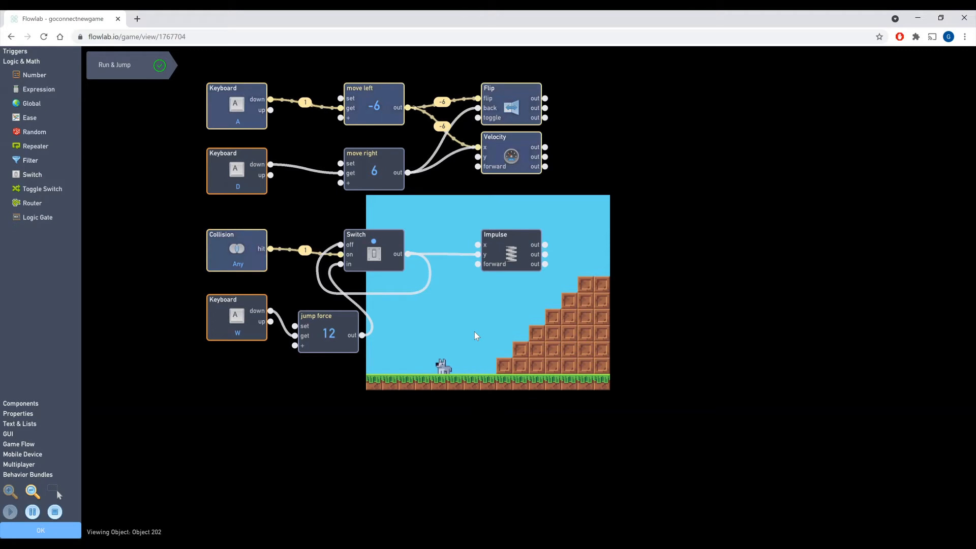
pyautogui.press('d')
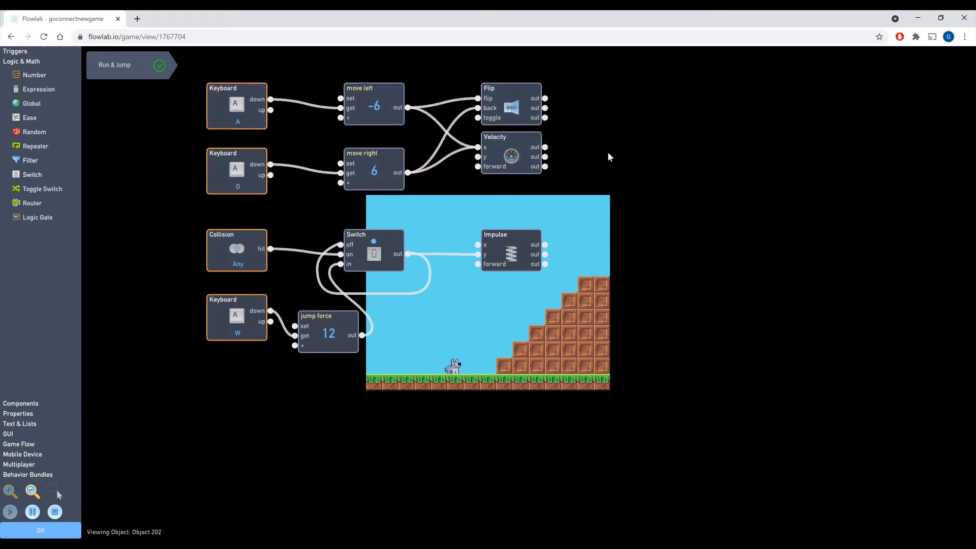
# - Stop the test run and close the dog's behaviors and object settings
pyautogui.click(55, 511)
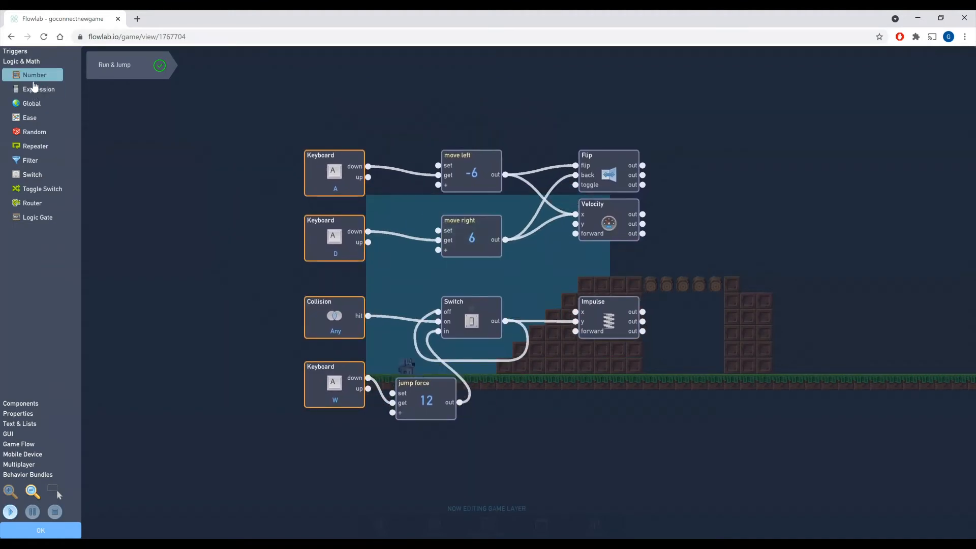
pyautogui.click(36, 529)
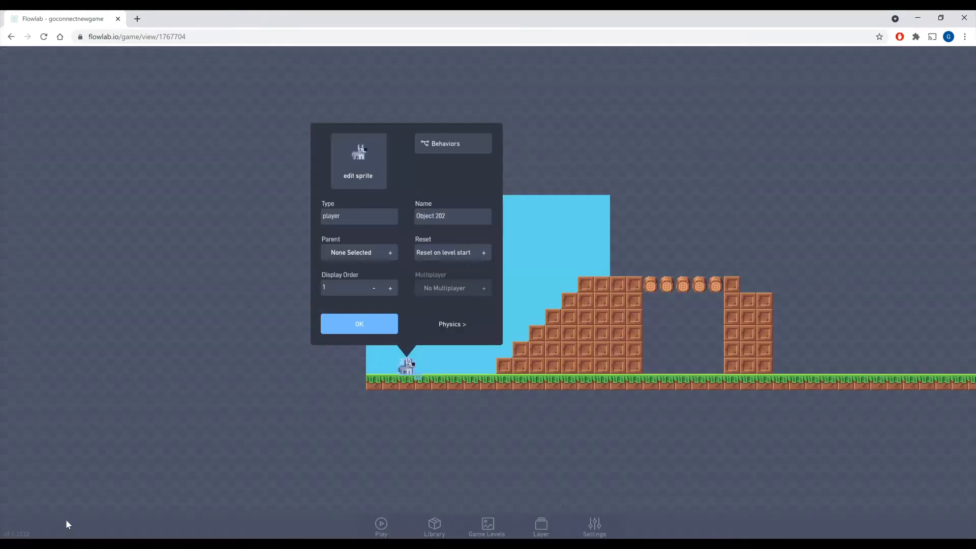
pyautogui.click(388, 325)
# - Play the game outside the behavior editor and move and jump the dog up the brick stairs
pyautogui.click(381, 524)
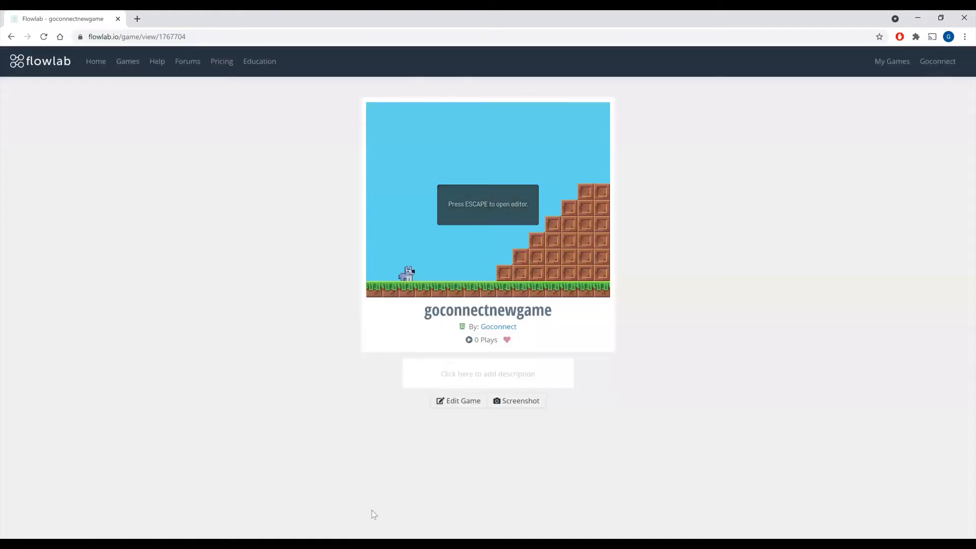
pyautogui.press('Right')
pyautogui.press('Up')
pyautogui.press('Up')
pyautogui.press('Up')
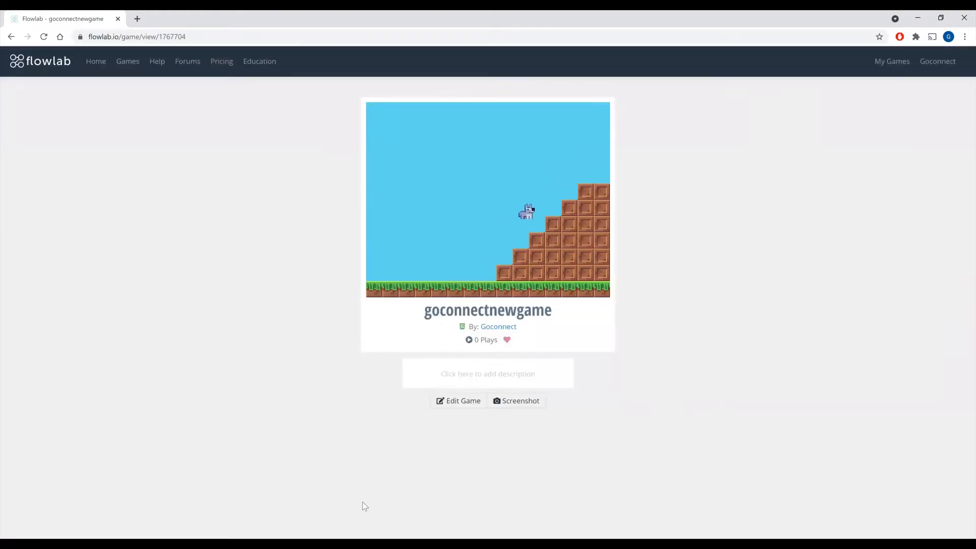
pyautogui.press('Right')
pyautogui.press('Up')
pyautogui.press('Left')
pyautogui.press('Right')
# - Return to editing the game and open the dog's Run & Jump behavior bundle
pyautogui.click(465, 401)
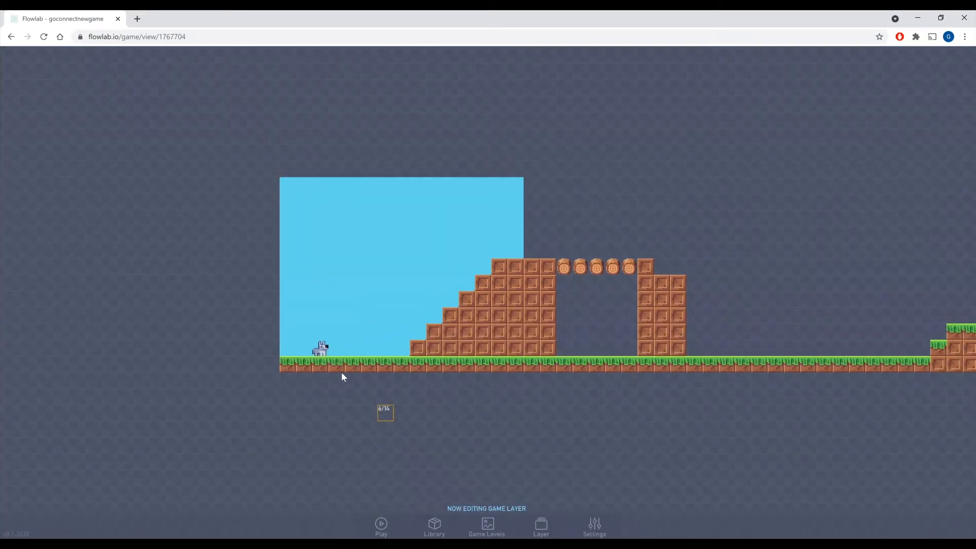
pyautogui.click(321, 350)
pyautogui.click(344, 342)
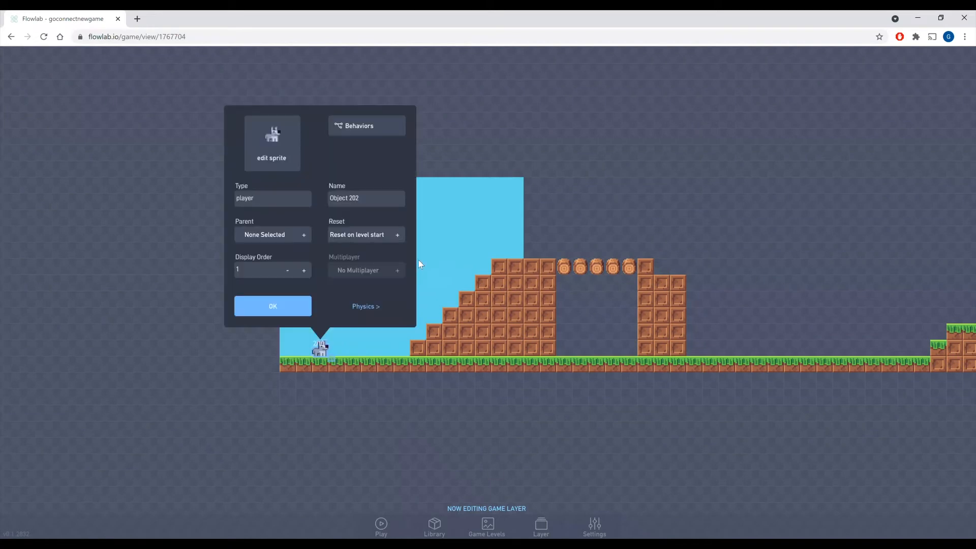
pyautogui.click(366, 124)
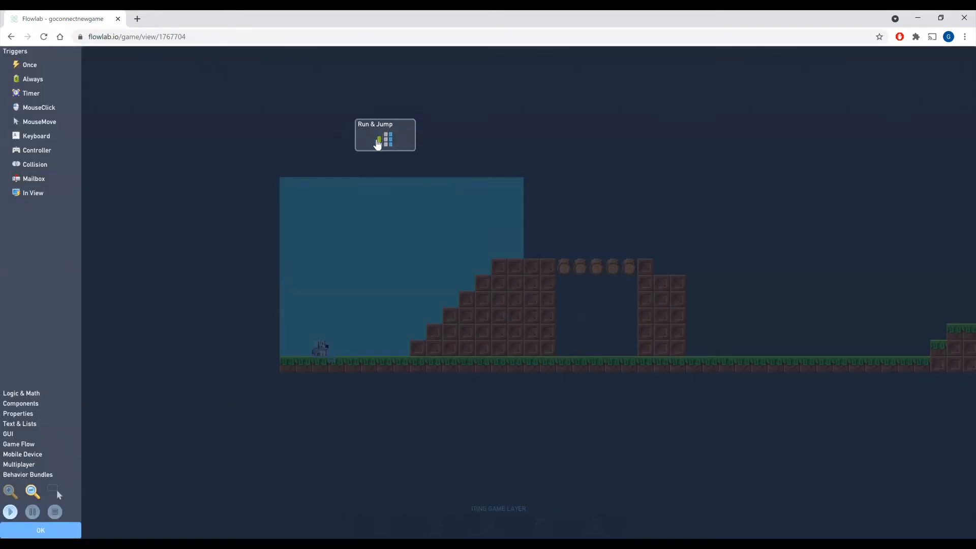
pyautogui.click(381, 142)
pyautogui.click(490, 146)
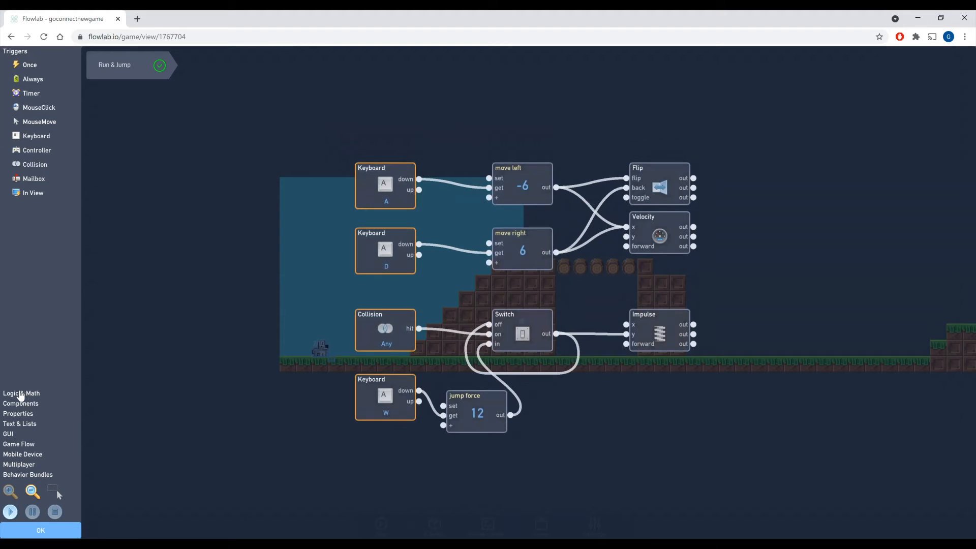
# - Add a Camera component to the Run & Jump bundle and place it above the A Keyboard block
pyautogui.click(20, 395)
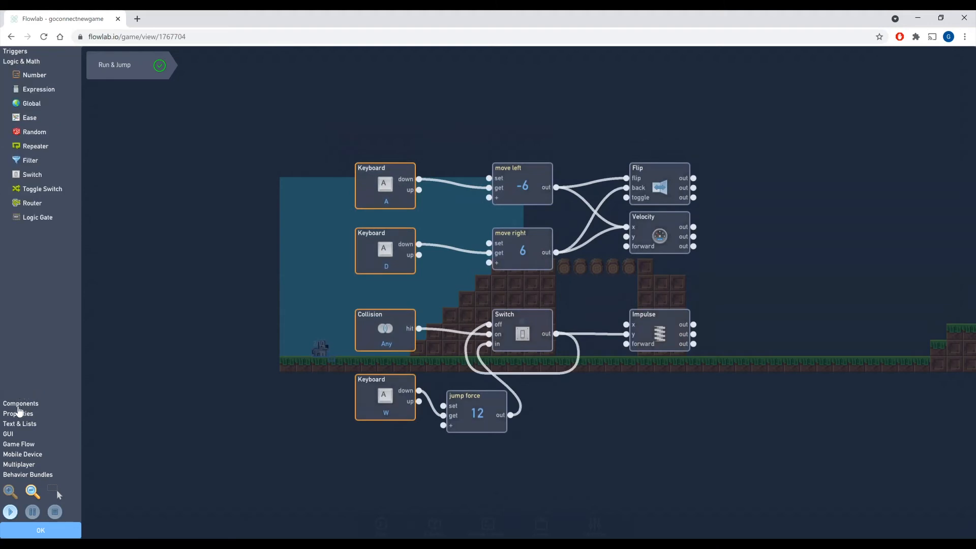
pyautogui.click(18, 405)
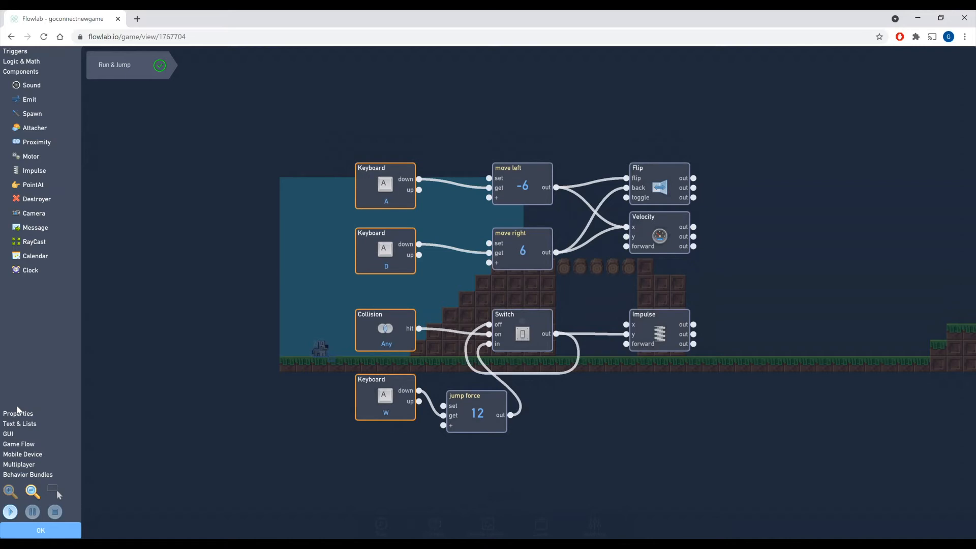
pyautogui.click(33, 215)
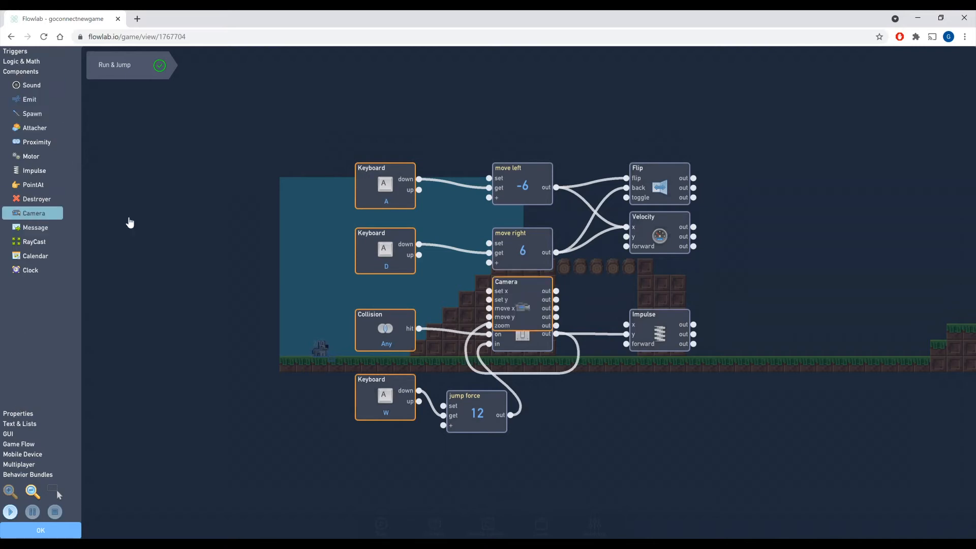
pyautogui.moveTo(522, 307); pyautogui.dragTo(341, 124)
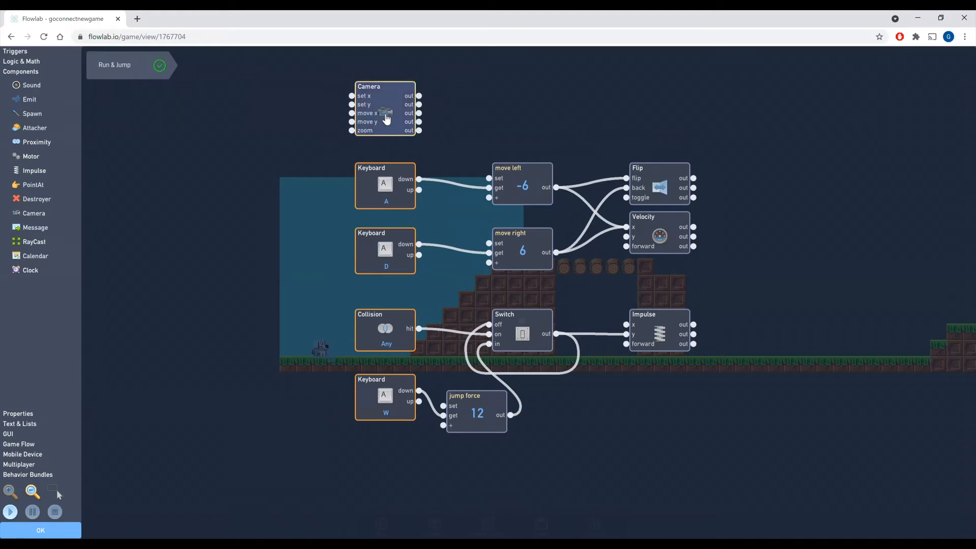
# - Open the Camera component's settings and set its right scroll limit to 54 to cover the level's full width
pyautogui.click(386, 120)
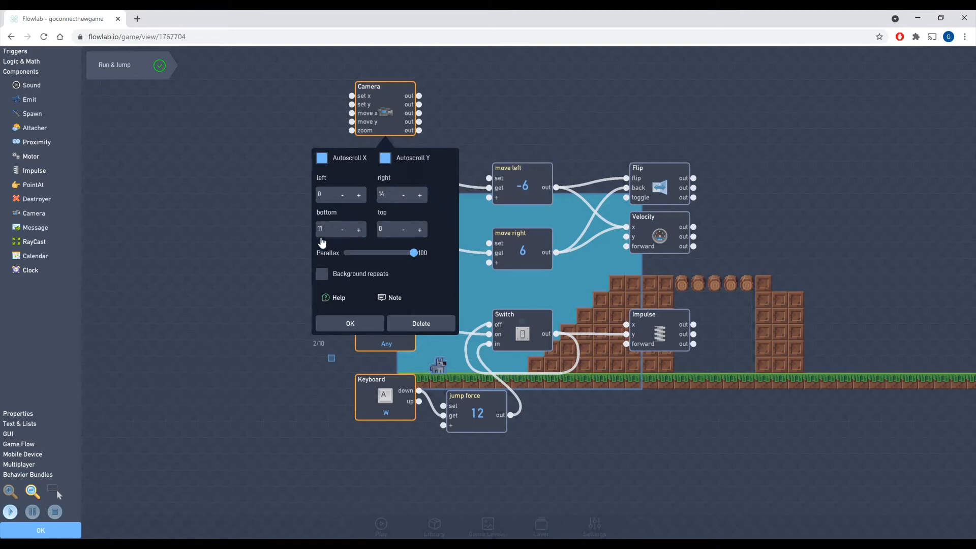
pyautogui.click(417, 86)
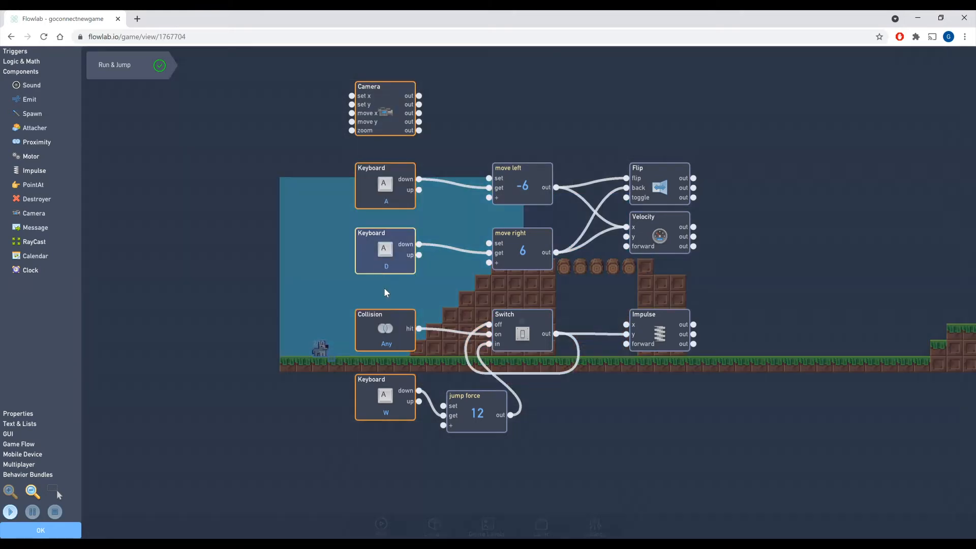
pyautogui.moveTo(578, 392); pyautogui.dragTo(487, 547)
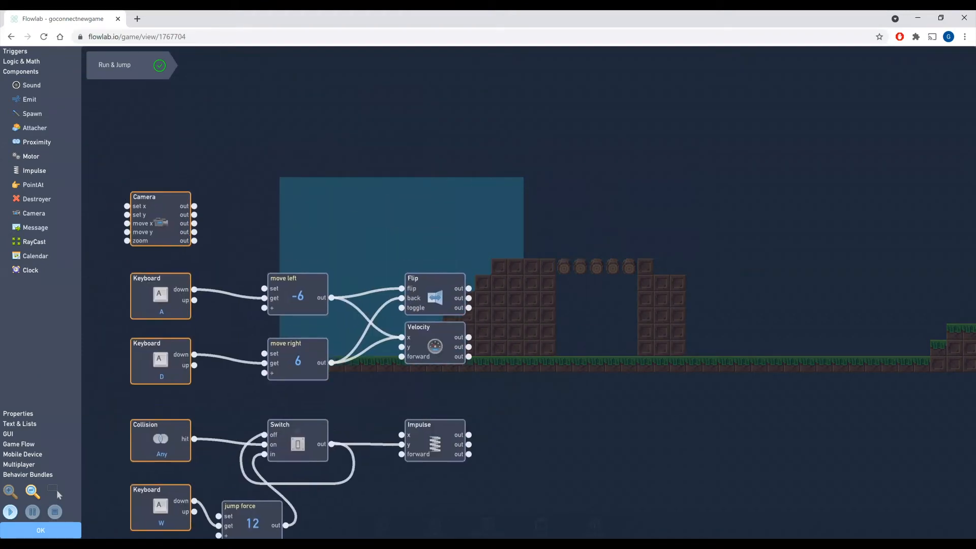
pyautogui.scroll(-3, 561, 401)
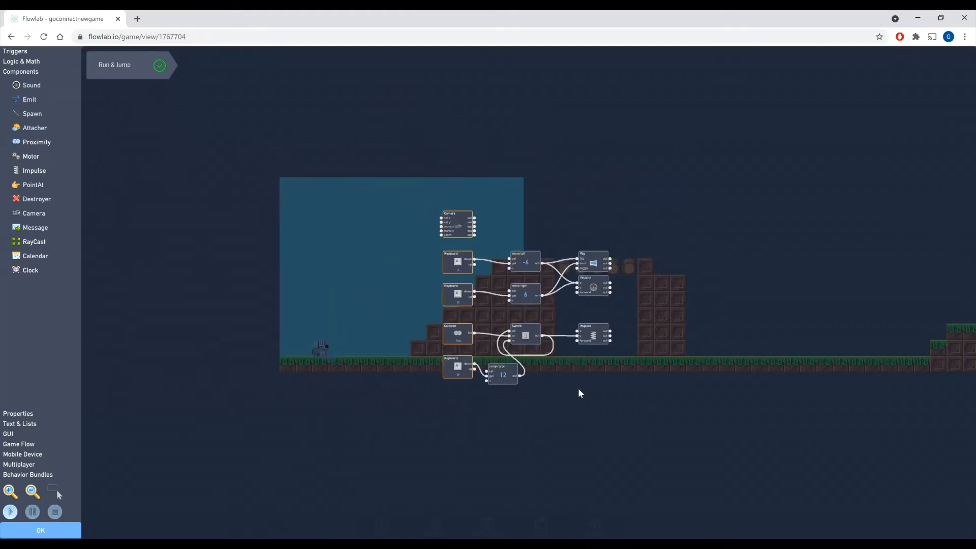
pyautogui.moveTo(546, 390); pyautogui.dragTo(746, 405)
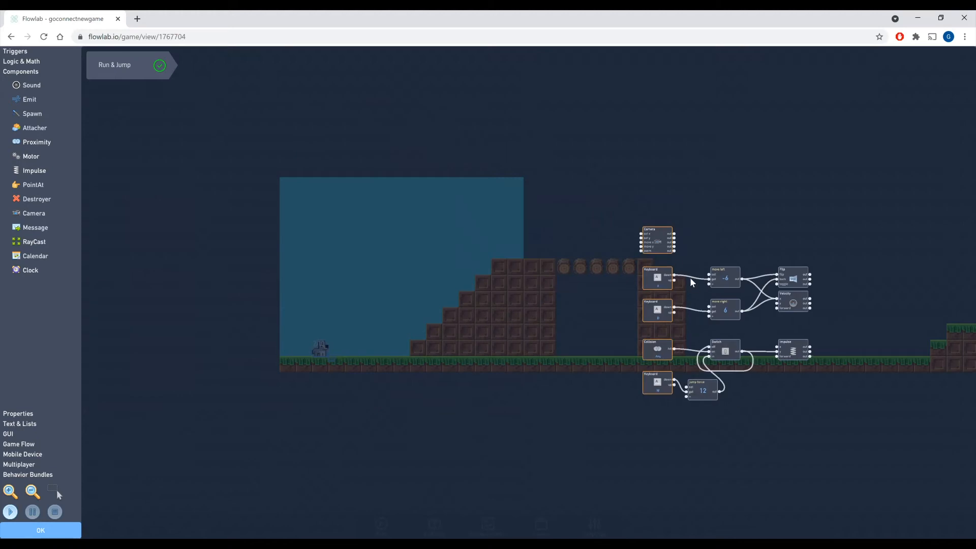
pyautogui.click(652, 243)
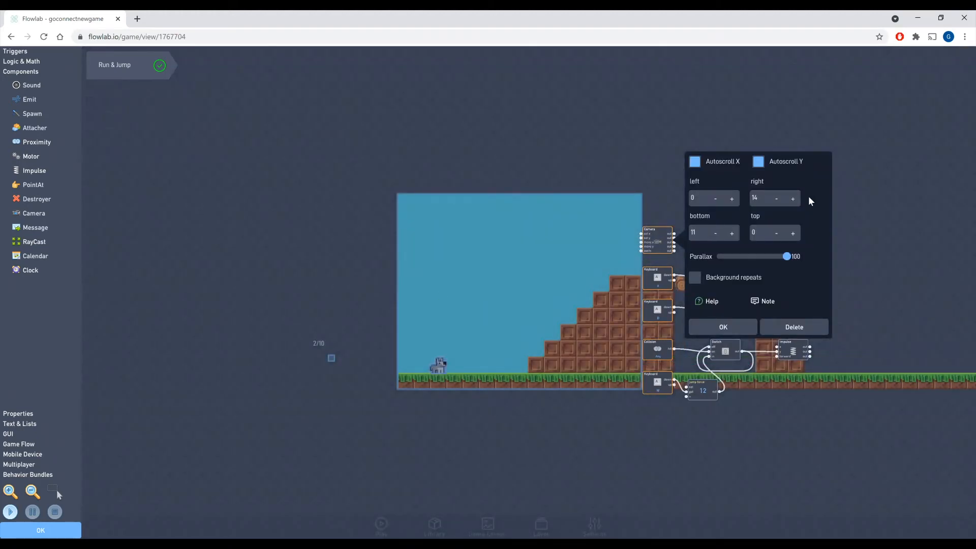
pyautogui.click(795, 202)
pyautogui.click(795, 203)
pyautogui.click(795, 203)
pyautogui.click(795, 203)
pyautogui.click(796, 203)
pyautogui.click(796, 203)
pyautogui.click(796, 203)
pyautogui.click(795, 203)
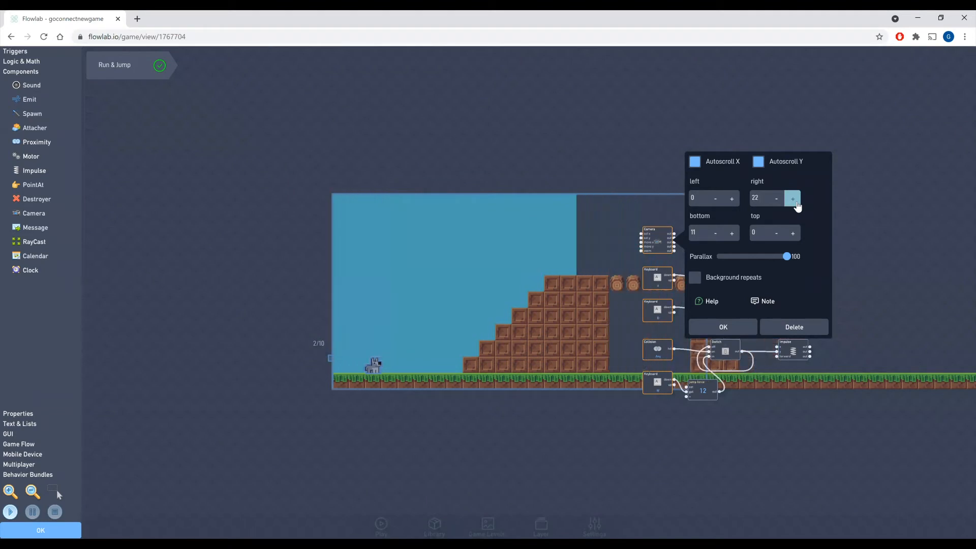
pyautogui.click(795, 203)
pyautogui.click(796, 203)
pyautogui.click(795, 203)
pyautogui.click(796, 203)
pyautogui.click(795, 203)
pyautogui.click(795, 203)
pyautogui.click(795, 203)
pyautogui.click(795, 203)
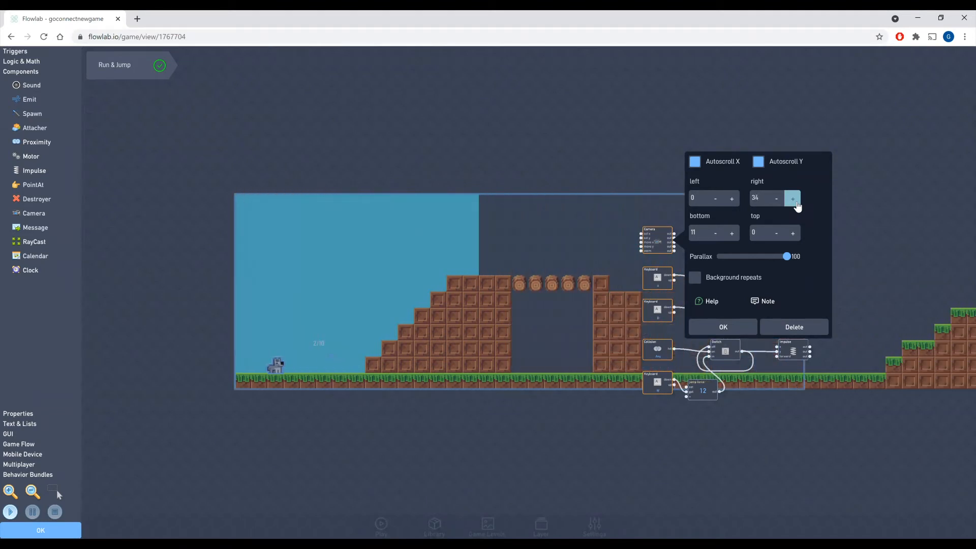
pyautogui.click(795, 202)
pyautogui.click(795, 202)
pyautogui.click(795, 203)
pyautogui.click(796, 203)
pyautogui.click(795, 202)
pyautogui.click(795, 203)
pyautogui.click(795, 203)
pyautogui.click(795, 203)
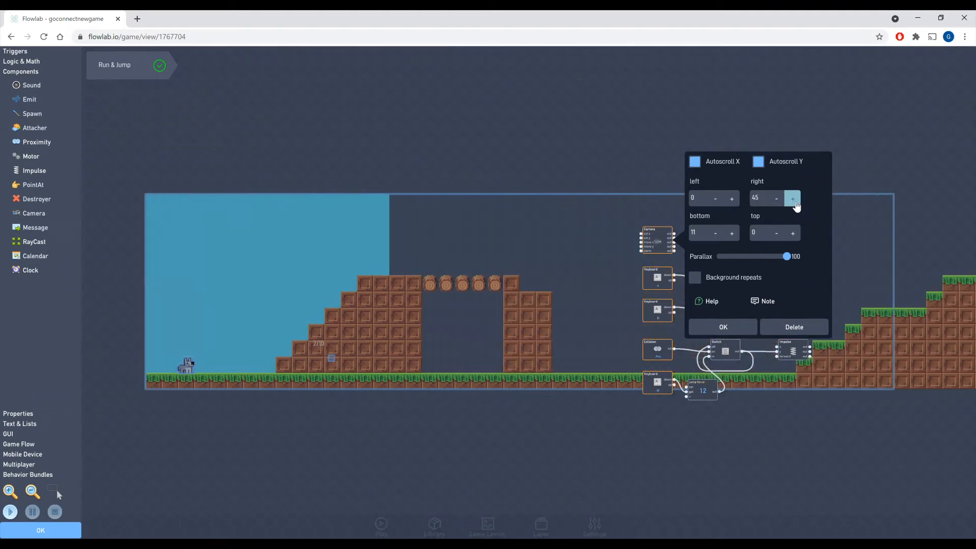
pyautogui.click(795, 203)
pyautogui.click(795, 202)
pyautogui.click(795, 203)
pyautogui.click(796, 203)
pyautogui.click(795, 203)
pyautogui.click(794, 203)
pyautogui.click(792, 203)
pyautogui.click(788, 204)
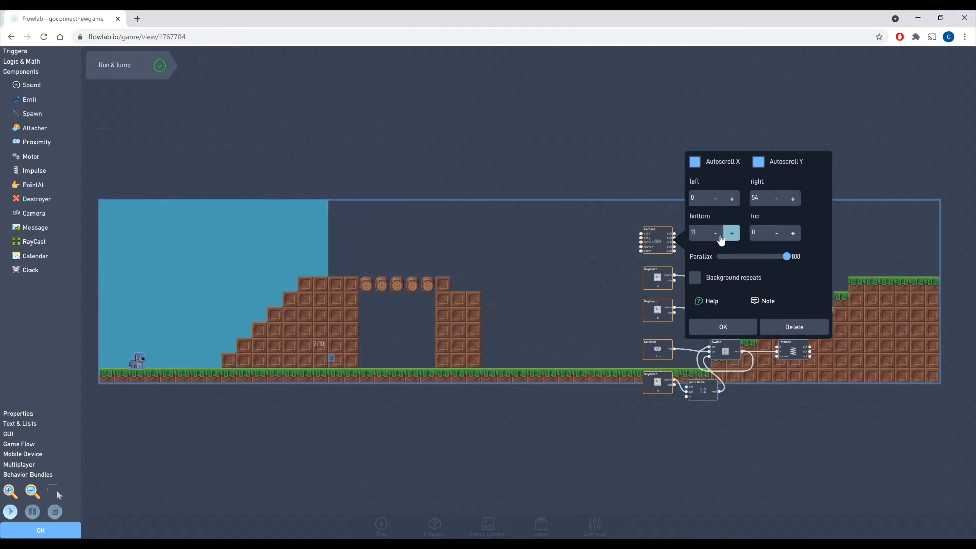
# - Try a larger bottom limit for the camera, such as 12, and return it to 11
pyautogui.click(730, 240)
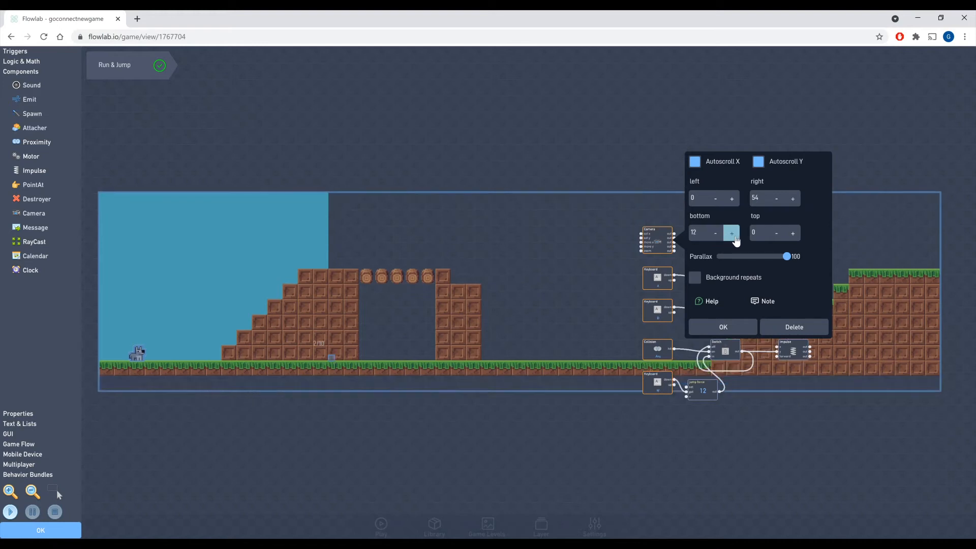
pyautogui.click(729, 241)
pyautogui.click(711, 241)
pyautogui.click(711, 241)
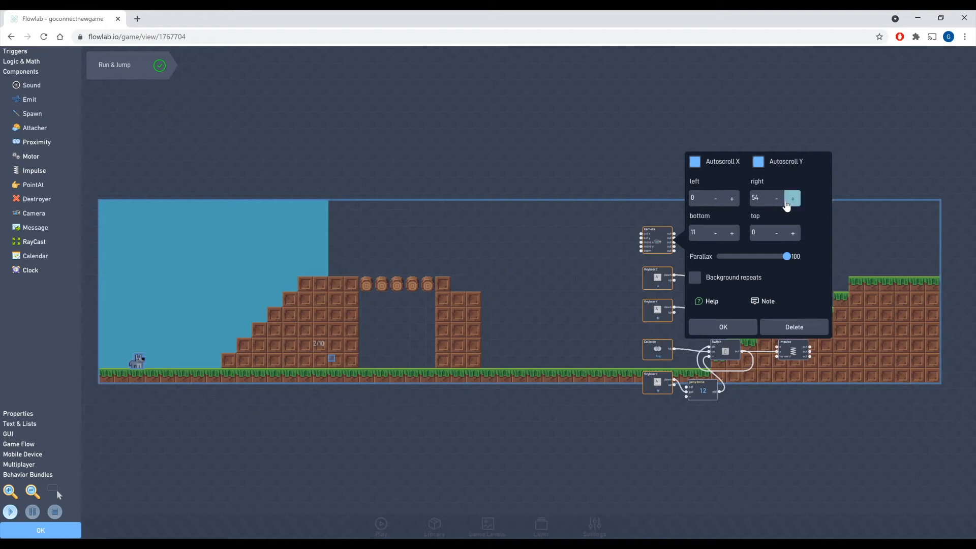
# - Confirm the camera settings and close the dog's behaviors and object settings
pyautogui.click(723, 327)
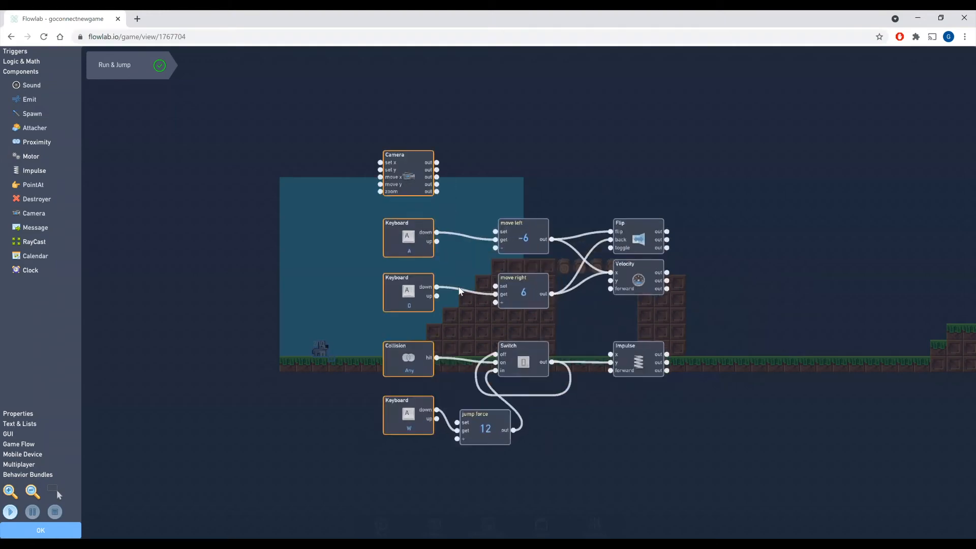
pyautogui.click(74, 527)
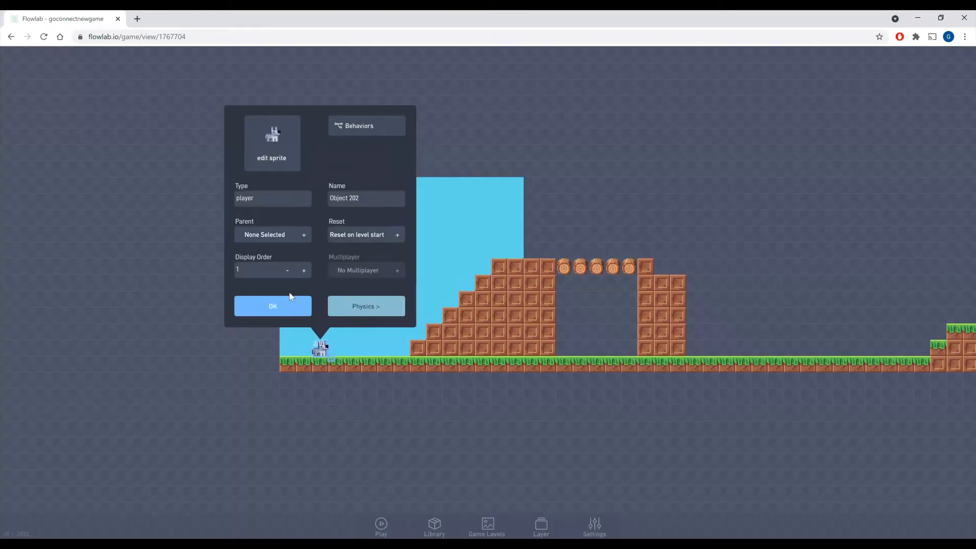
pyautogui.click(261, 309)
# - Play the game and move and jump the dog up the brick stairs and over the log bridge to test the camera
pyautogui.click(382, 524)
pyautogui.press('Right')
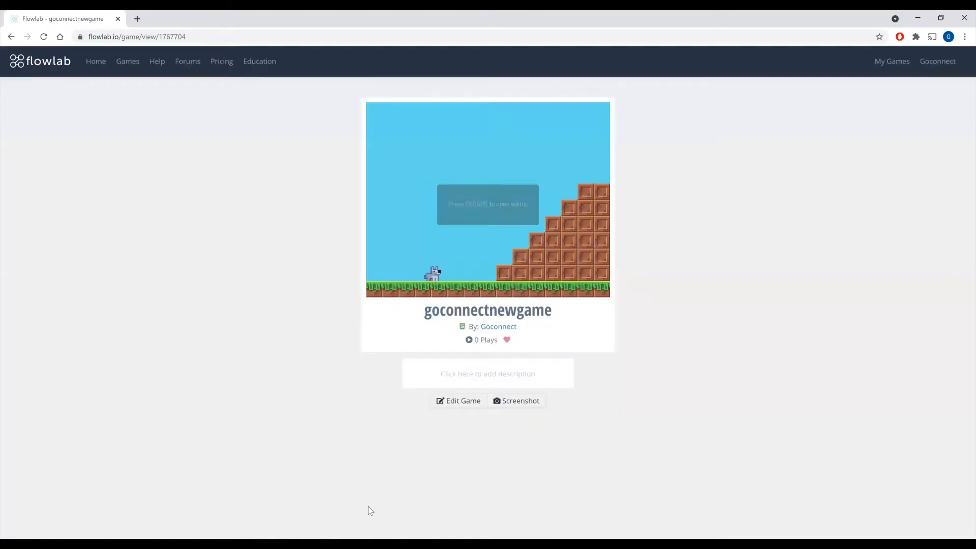
pyautogui.press('Up')
pyautogui.press('Right')
pyautogui.press('Up')
pyautogui.press('Up')
pyautogui.press('Up')
pyautogui.press('Up')
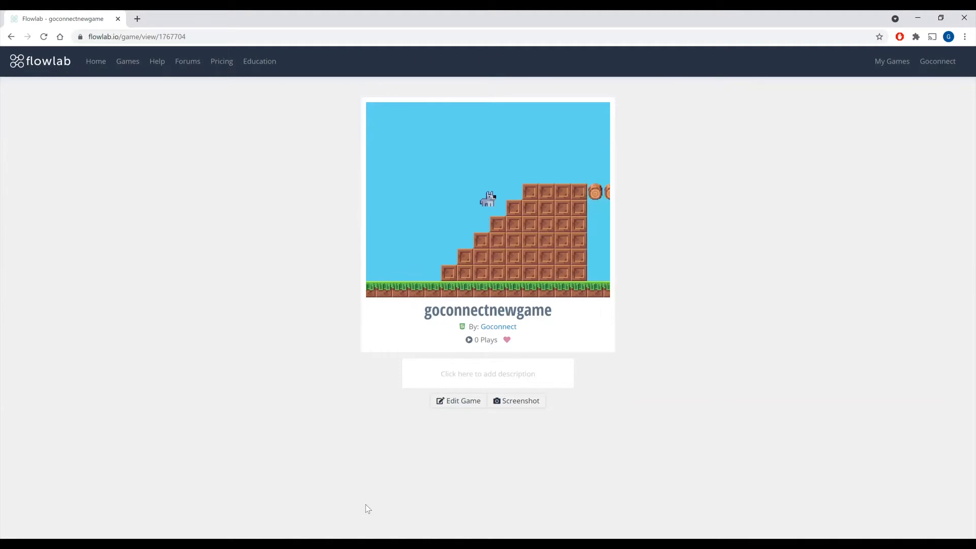
pyautogui.press('Right')
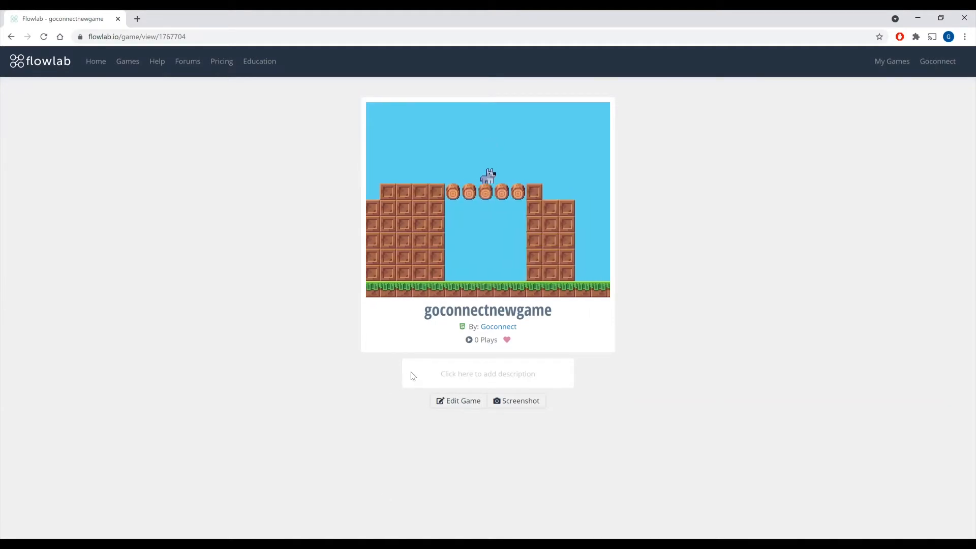
pyautogui.press('Up')
pyautogui.press('Right')
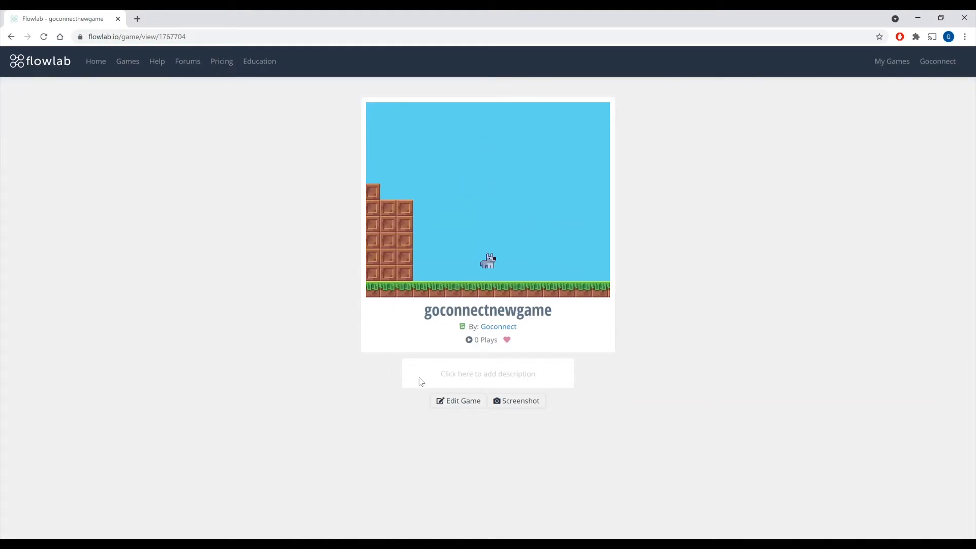
# - Move and jump the dog up the grassy steps and back and forth at the level's far end, and return to editing
pyautogui.press('Right')
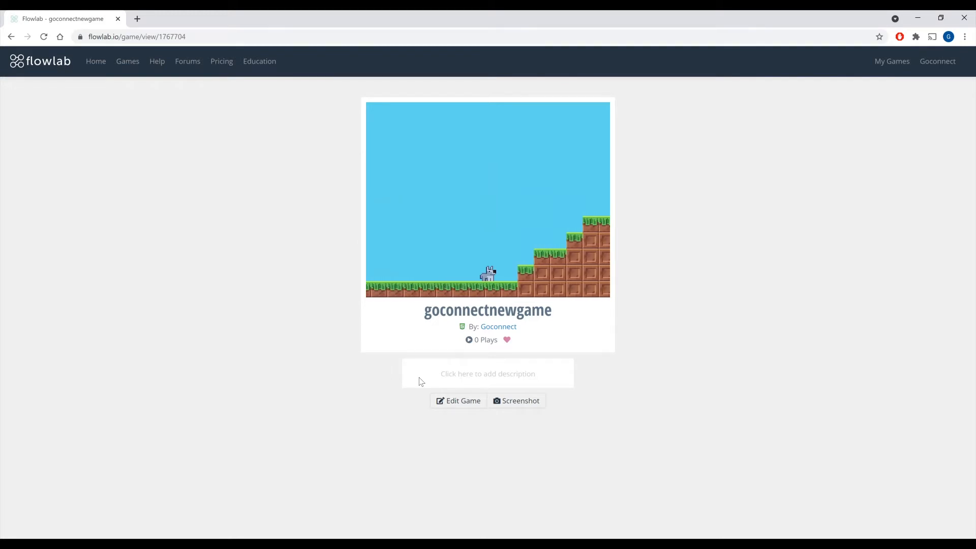
pyautogui.press('Up')
pyautogui.press('Right')
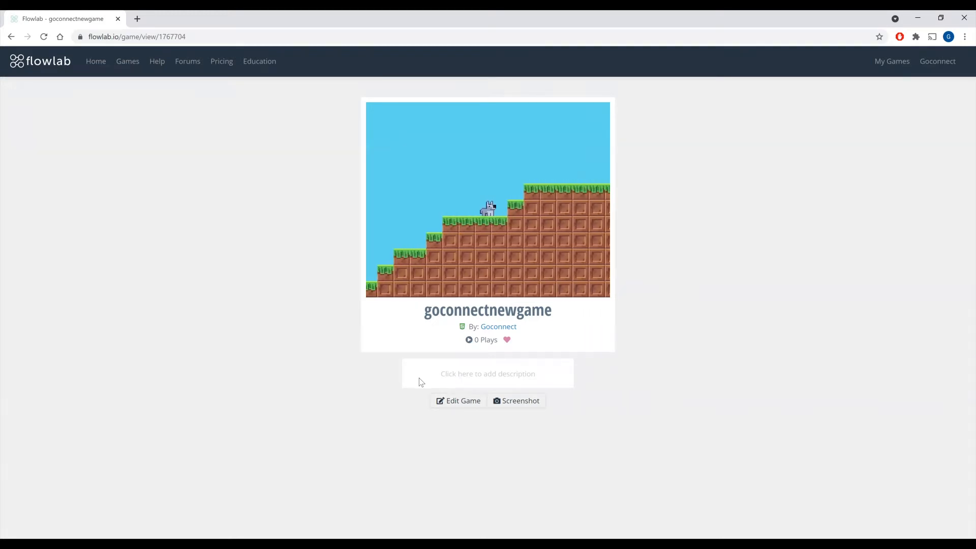
pyautogui.press('Up')
pyautogui.press('Right')
pyautogui.press('Left')
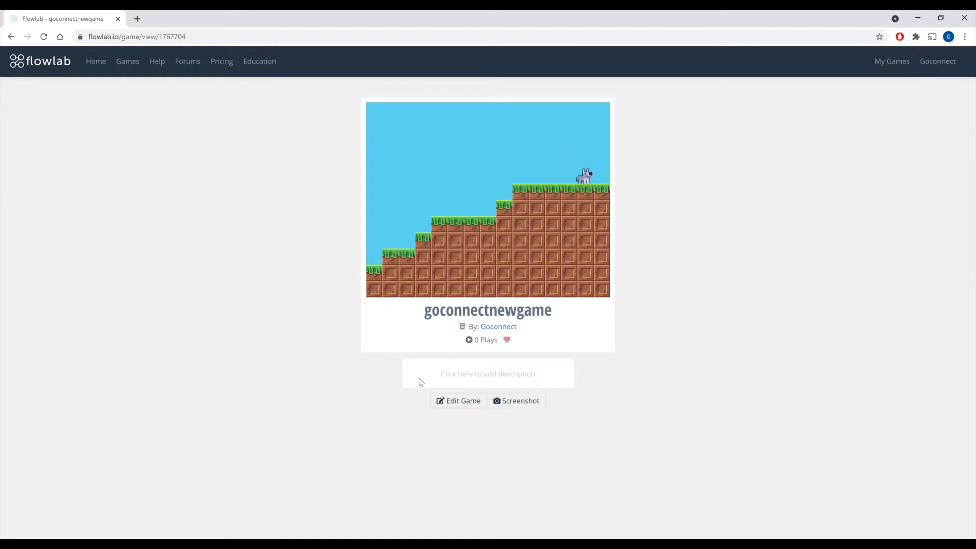
pyautogui.press('Right')
pyautogui.press('Left')
pyautogui.press('Right')
pyautogui.click(447, 409)
# - Add groundblock objects from the library as a 12-block-high wall just outside the level's starting edge
pyautogui.press('Right')
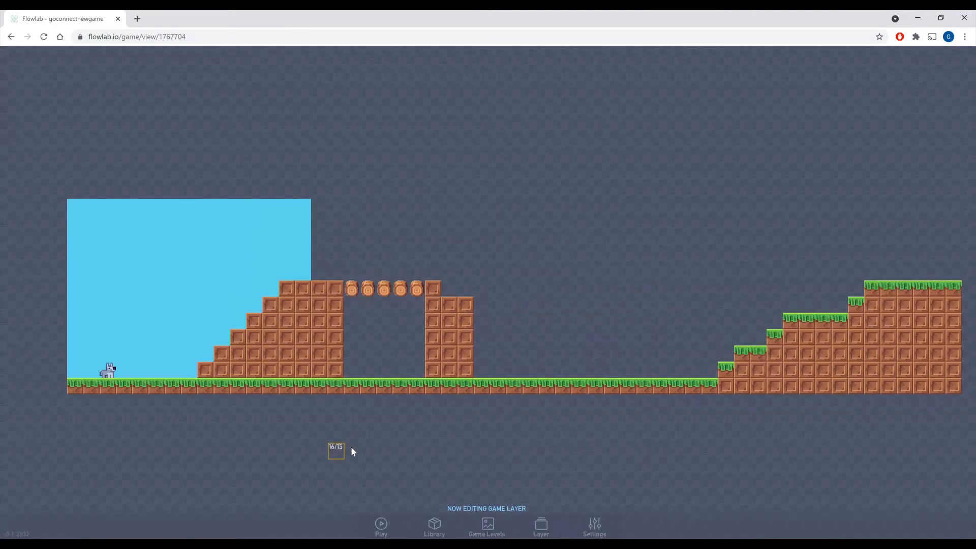
pyautogui.press('Left')
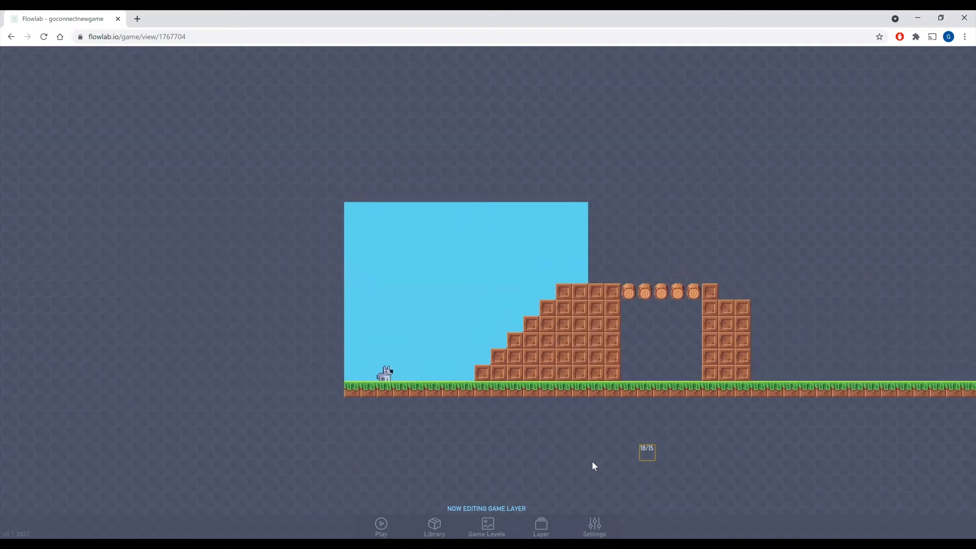
pyautogui.click(442, 527)
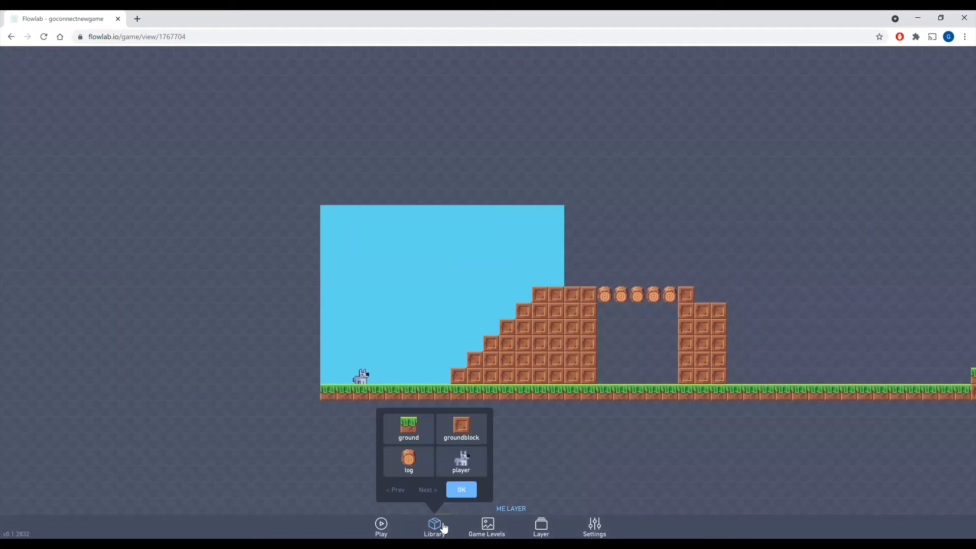
pyautogui.click(461, 429)
pyautogui.click(461, 430)
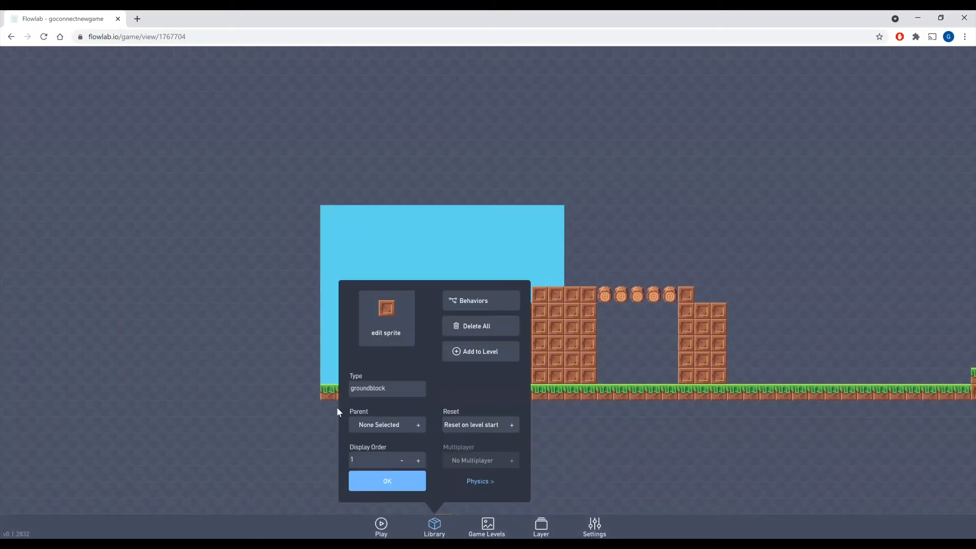
pyautogui.click(469, 353)
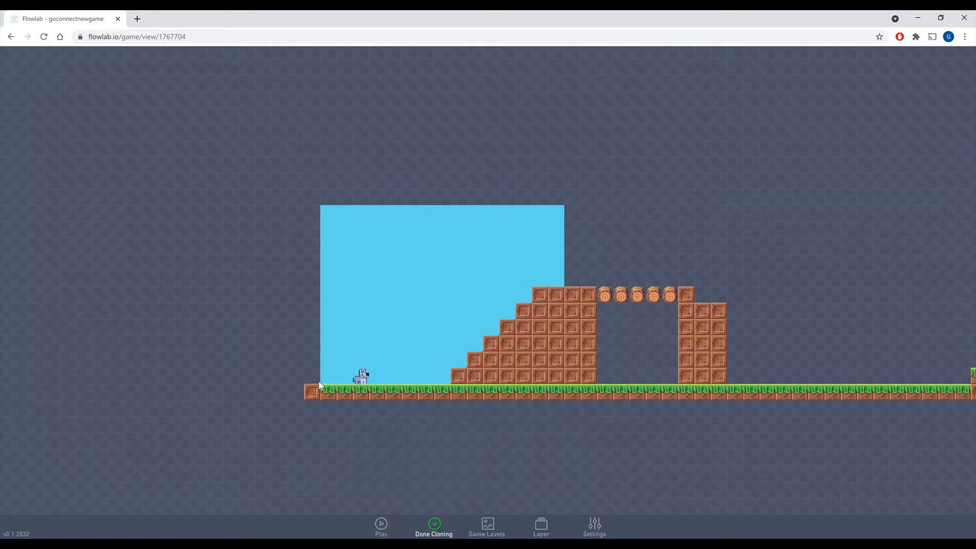
pyautogui.click(317, 388)
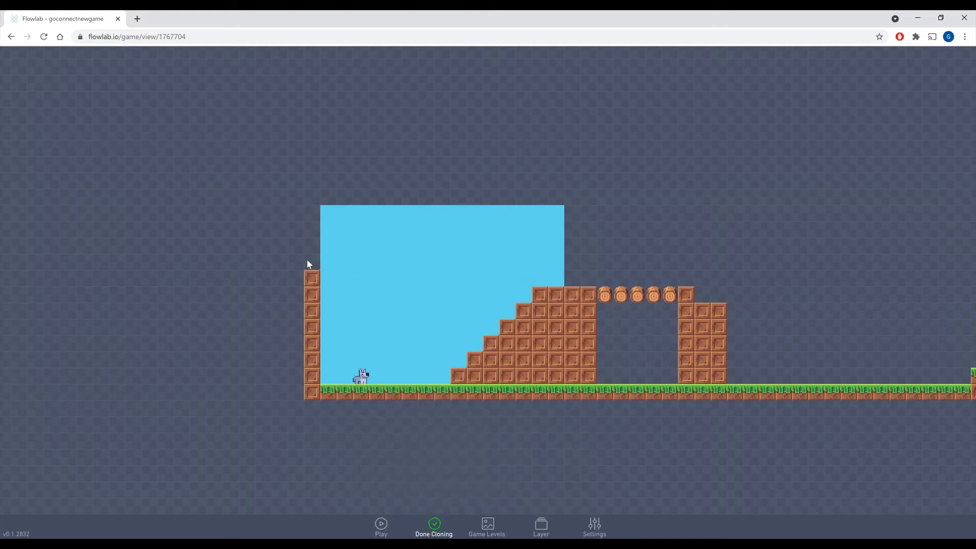
pyautogui.moveTo(308, 247); pyautogui.dragTo(310, 218)
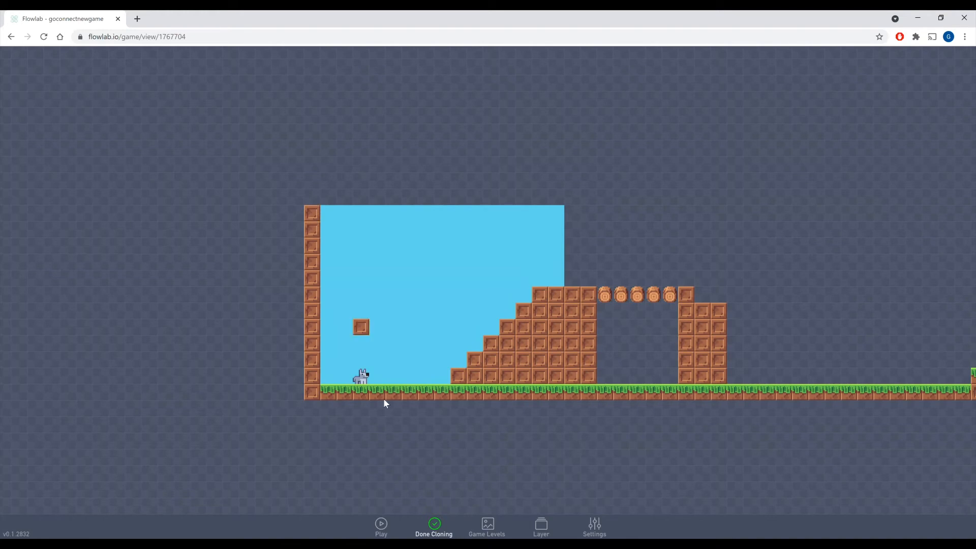
pyautogui.click(433, 525)
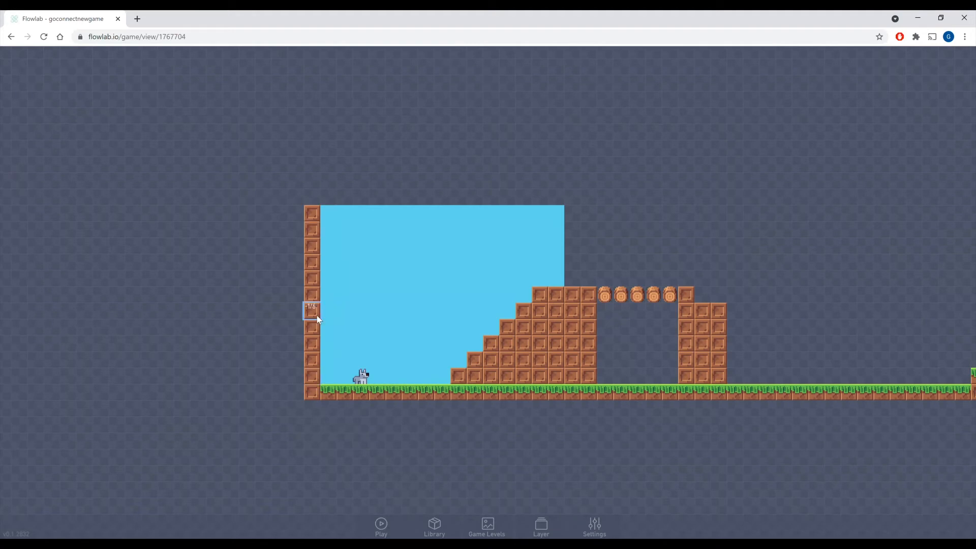
# - Clone groundblocks into a vertical wall along the level's far edge, rising above the grassy plateau
pyautogui.moveTo(689, 421); pyautogui.dragTo(147, 441)
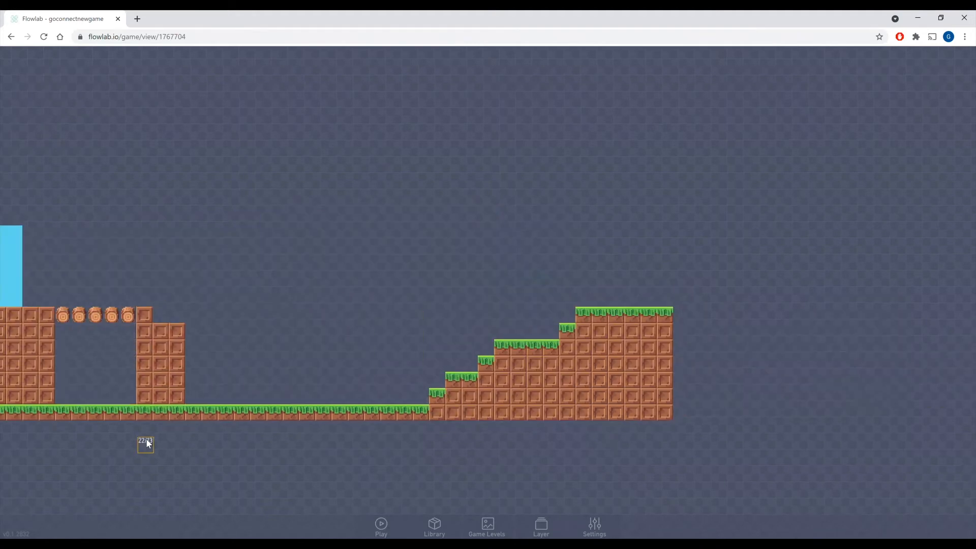
pyautogui.click(660, 414)
pyautogui.click(644, 398)
pyautogui.moveTo(676, 382); pyautogui.dragTo(673, 303)
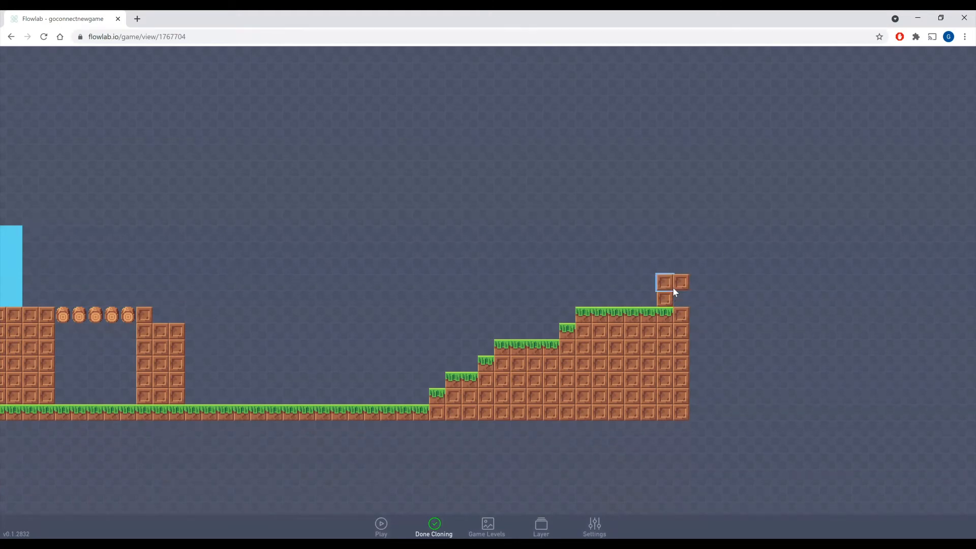
pyautogui.moveTo(678, 270); pyautogui.dragTo(675, 224)
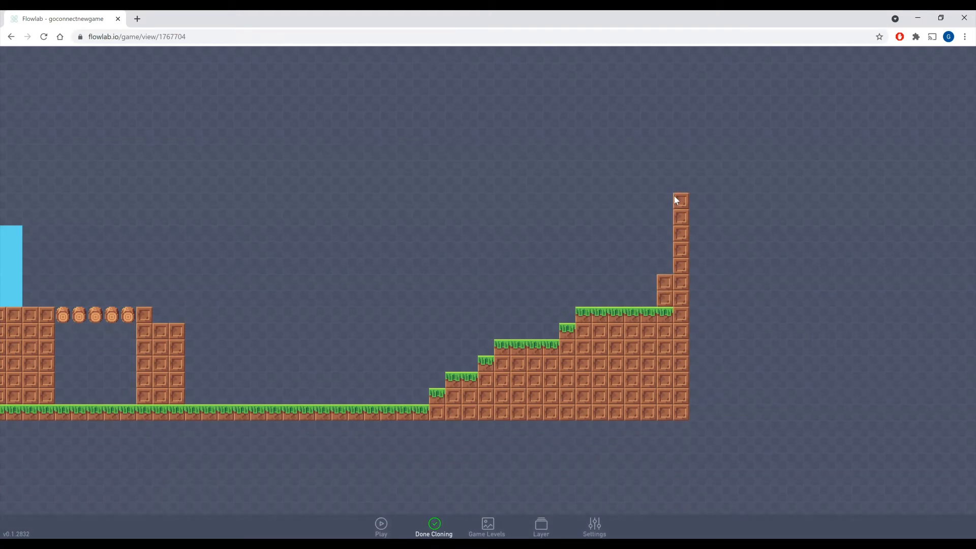
pyautogui.click(435, 524)
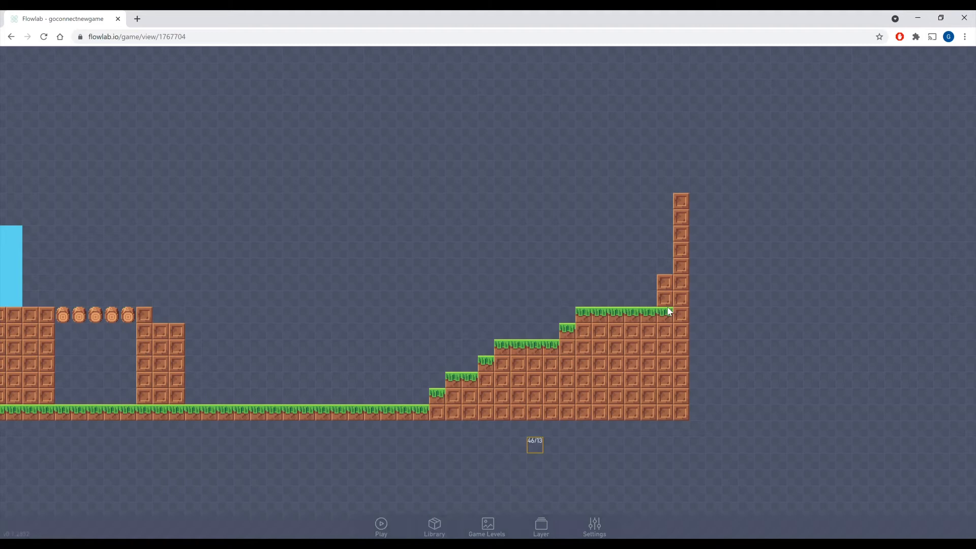
# - Delete the two stray blocks beside the far wall and close the wall block's physics settings
pyautogui.click(680, 281)
pyautogui.click(688, 264)
pyautogui.click(839, 377)
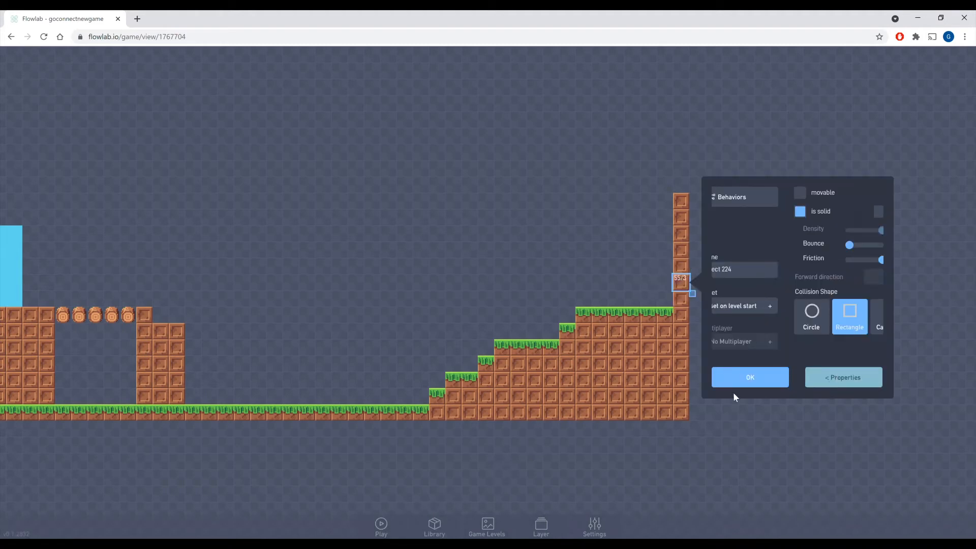
pyautogui.click(751, 381)
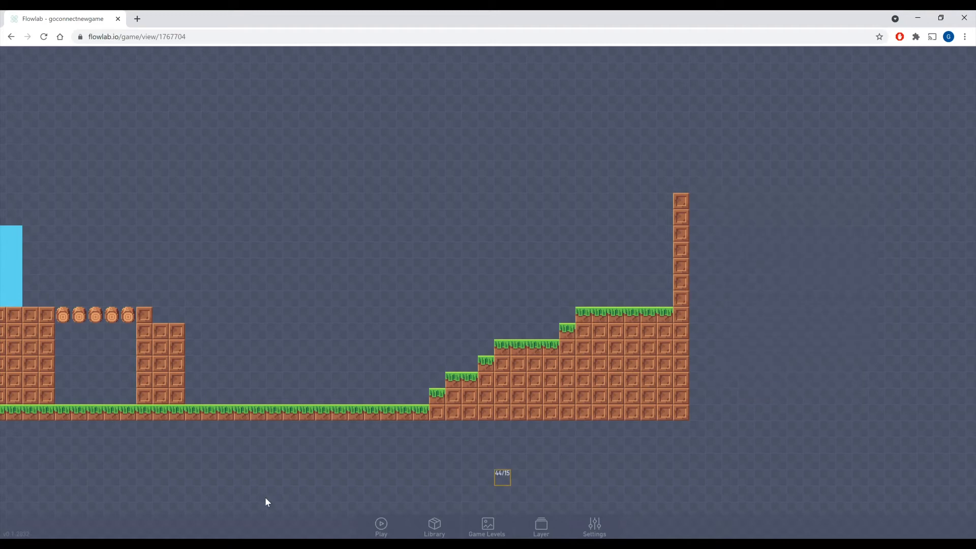
# - Play the game and run and jump the dog up the brick stairs, across the log bridge and down beyond it
pyautogui.moveTo(246, 497); pyautogui.dragTo(675, 460)
pyautogui.click(382, 526)
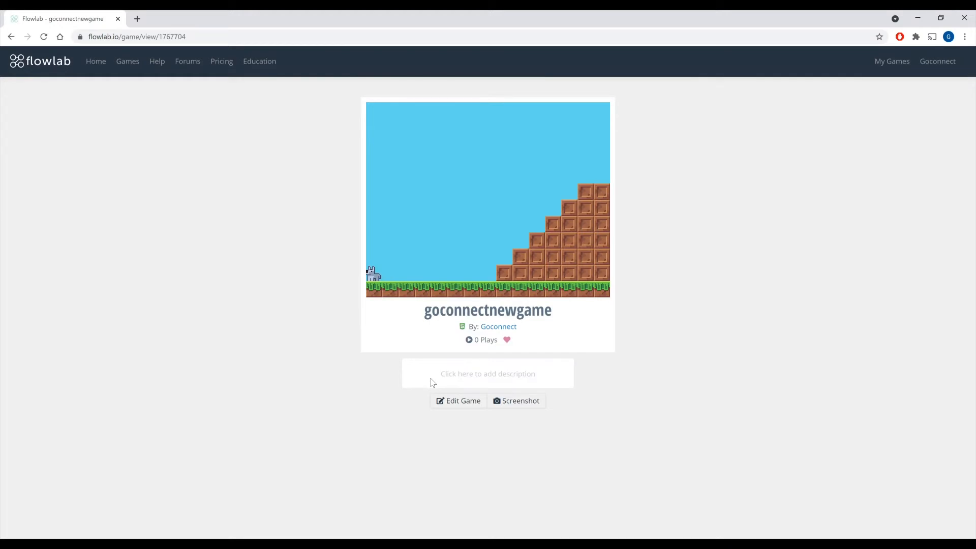
pyautogui.press('Right')
pyautogui.press('space')
pyautogui.press('Right')
pyautogui.press('space')
pyautogui.press('space')
pyautogui.press('space')
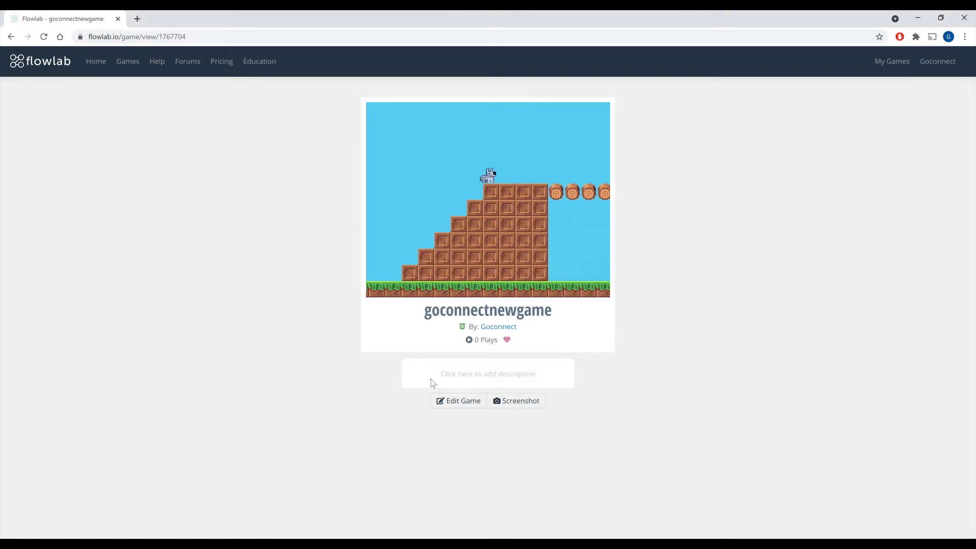
pyautogui.press('Right')
pyautogui.press('space')
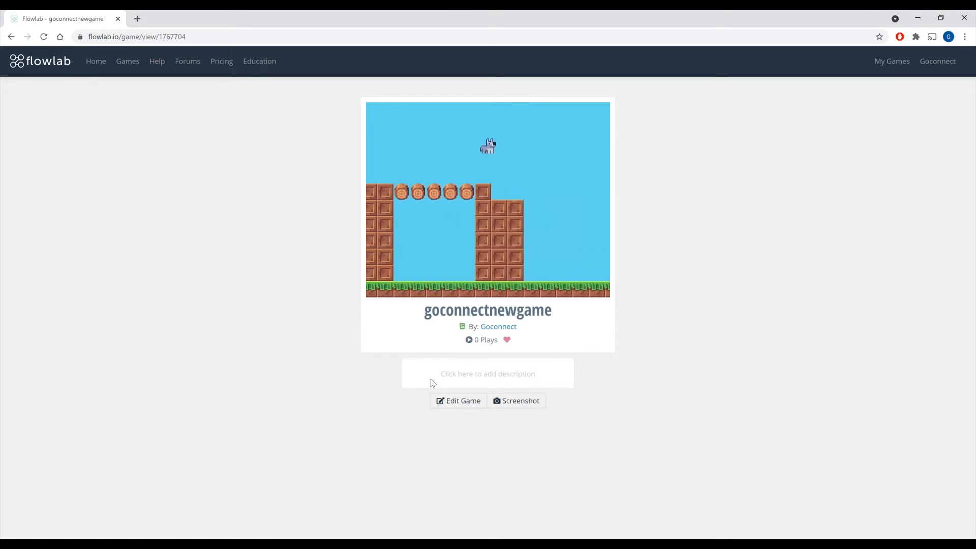
pyautogui.press('Right')
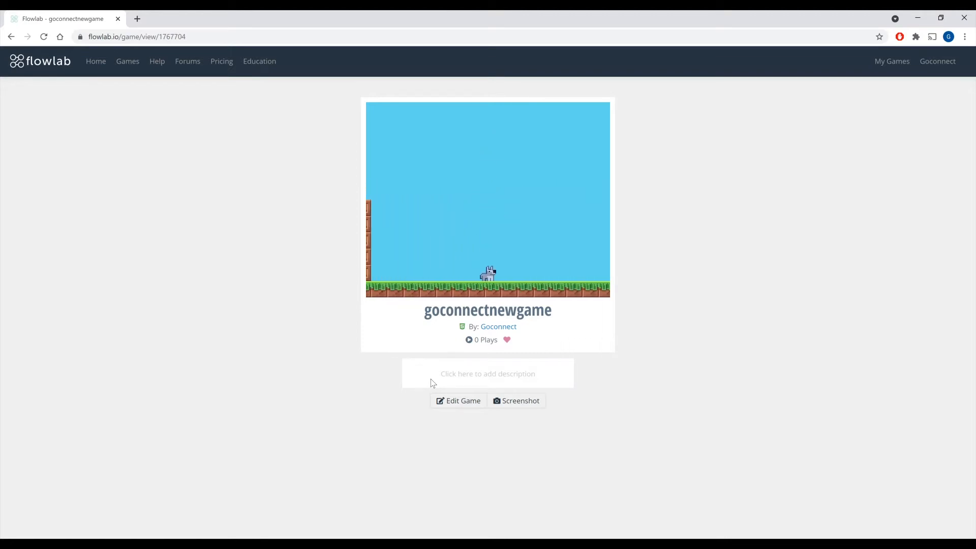
# - Move and jump the dog up the grassy steps to the wall at the plateau's far edge, and return to editing
pyautogui.press('space')
pyautogui.press('Right')
pyautogui.press('space')
pyautogui.press('space')
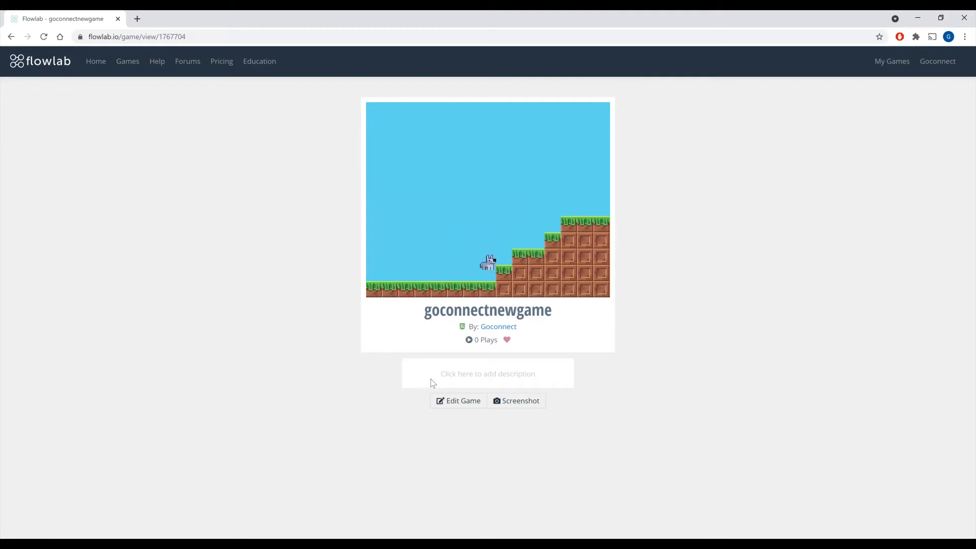
pyautogui.press('Right')
pyautogui.press('space')
pyautogui.press('space')
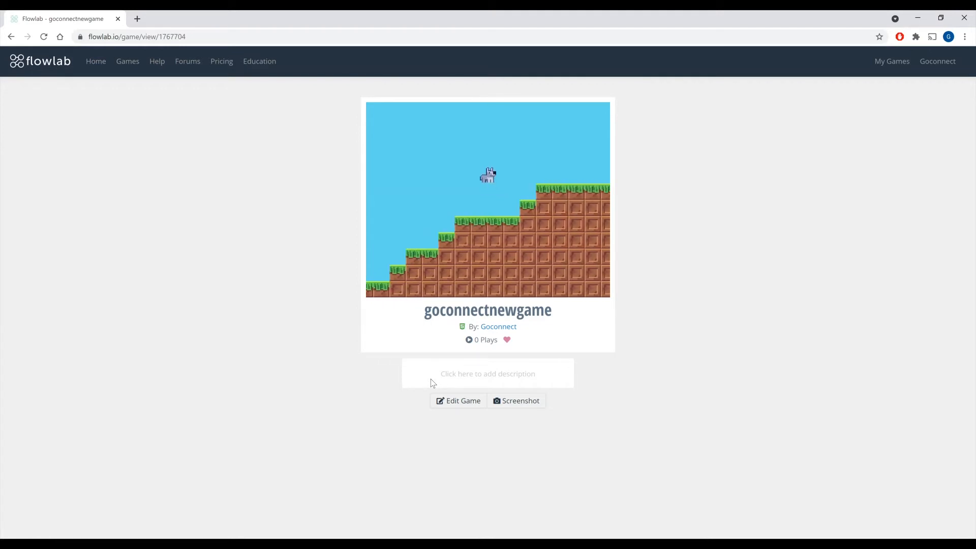
pyautogui.press('Right')
pyautogui.press('space')
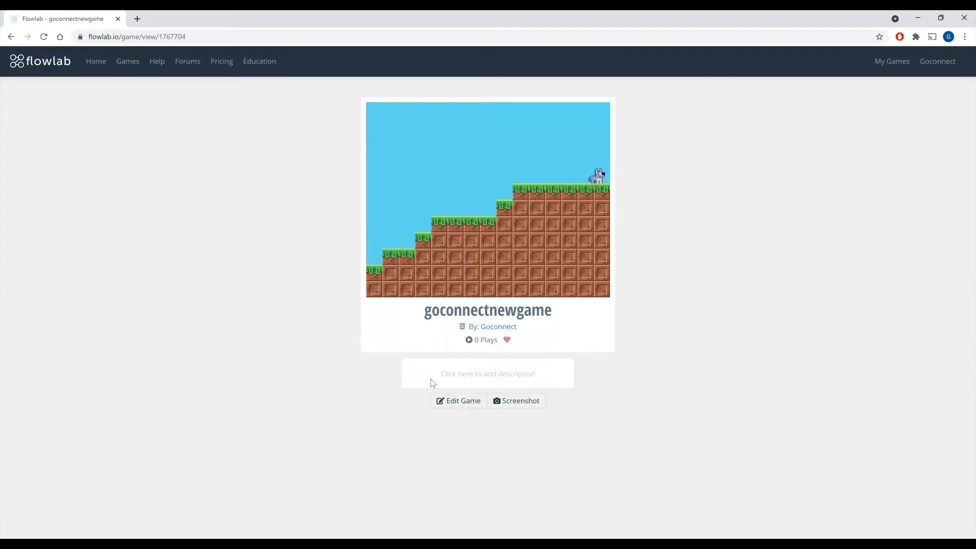
pyautogui.click(459, 403)
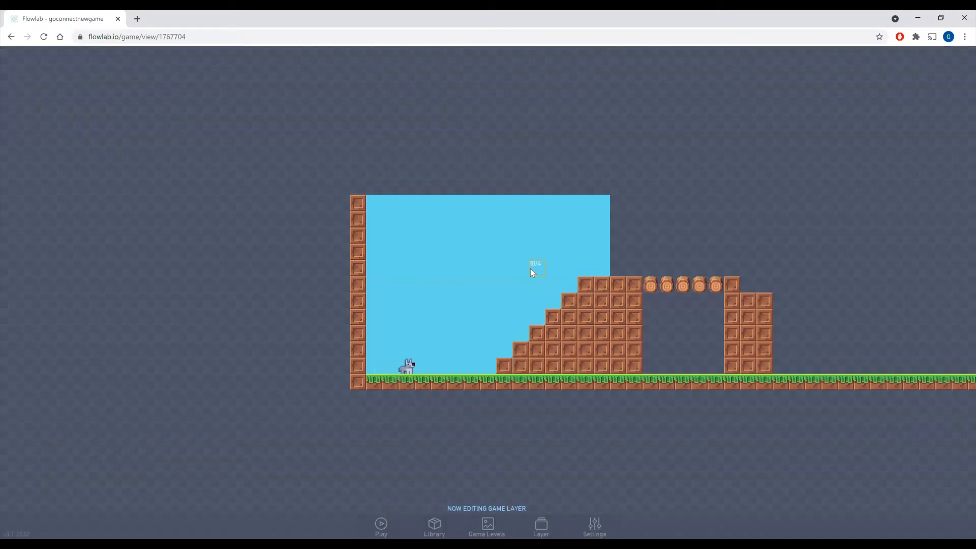
# - Create a new animation named walk in the dog player's sprite
pyautogui.moveTo(742, 191); pyautogui.dragTo(620, 181)
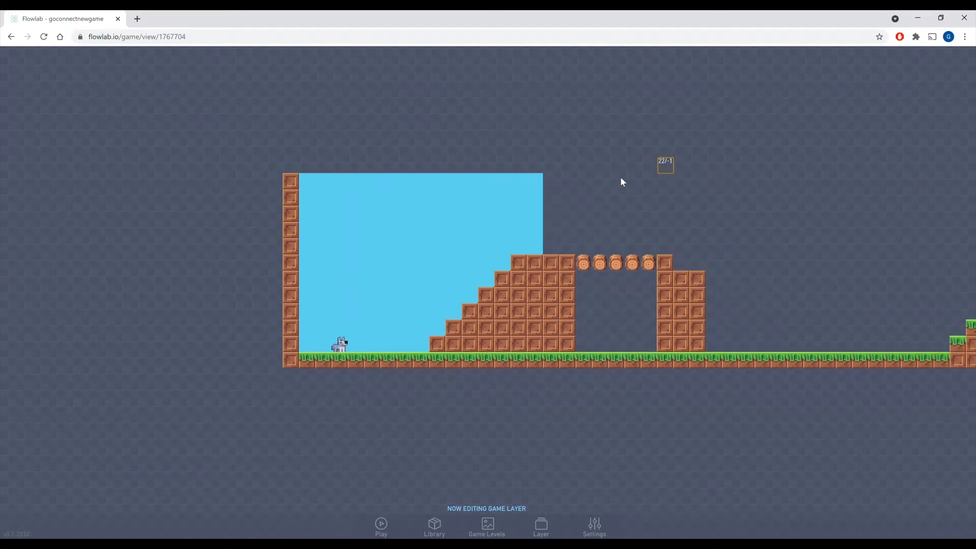
pyautogui.click(279, 359)
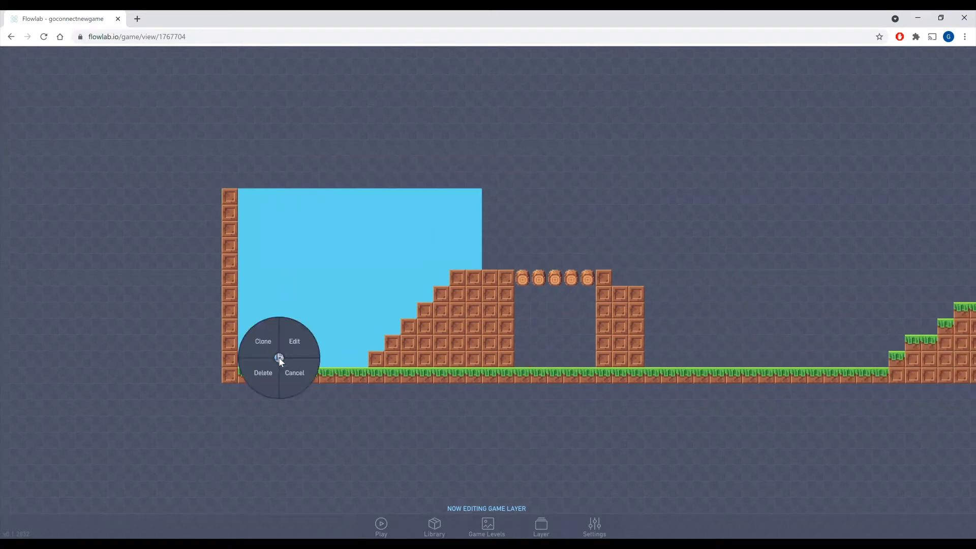
pyautogui.click(303, 347)
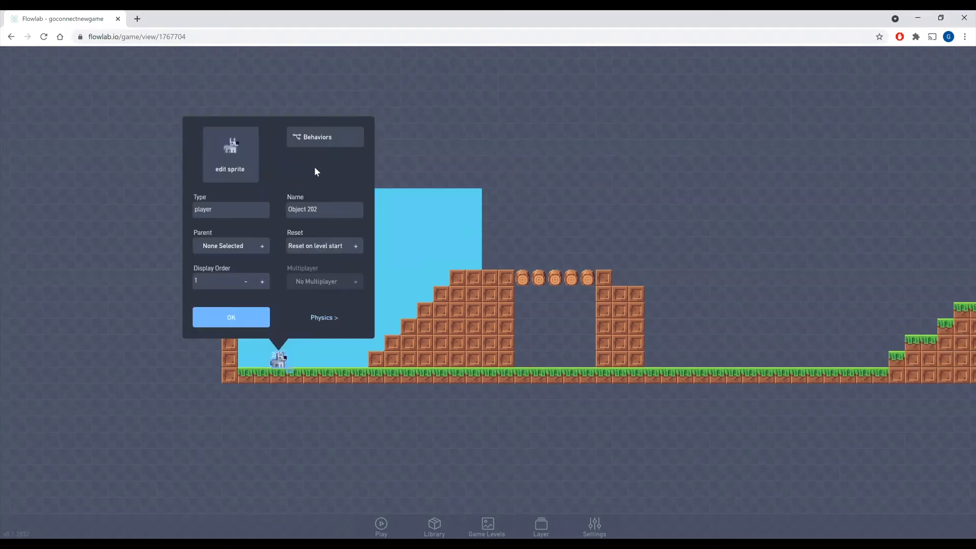
pyautogui.click(235, 175)
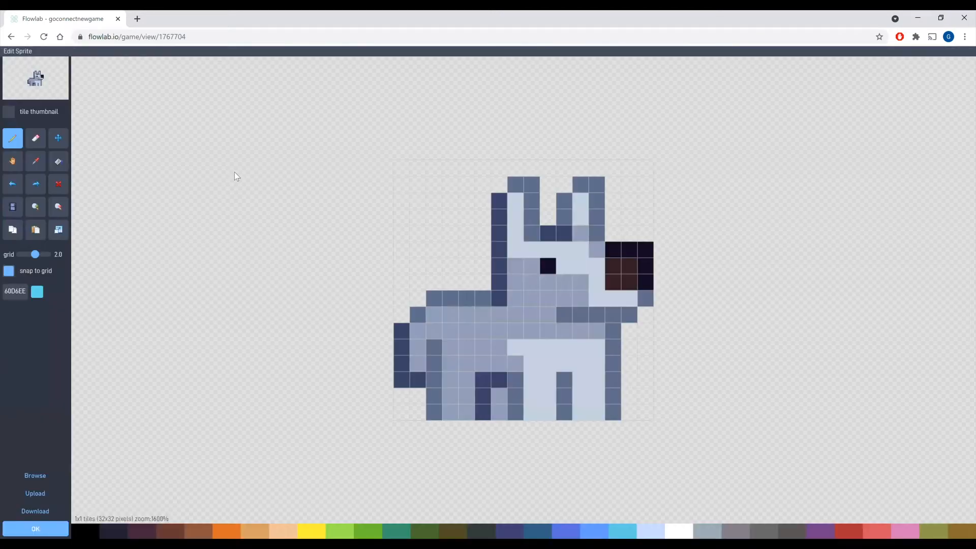
pyautogui.click(13, 211)
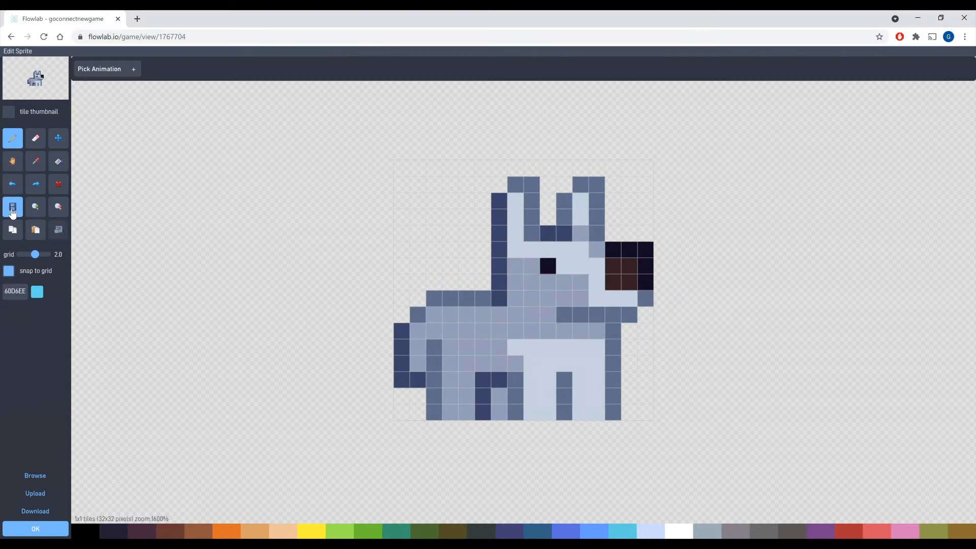
pyautogui.click(109, 73)
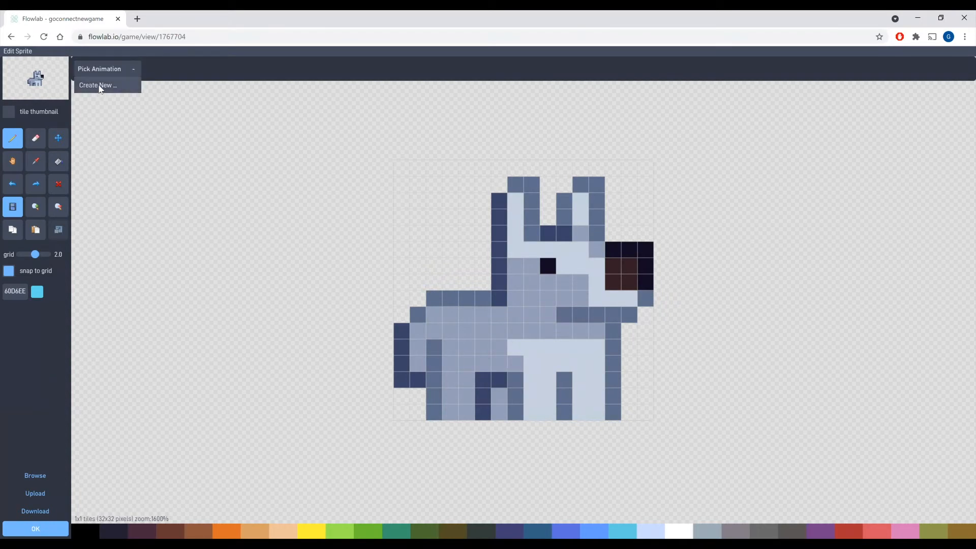
pyautogui.click(98, 86)
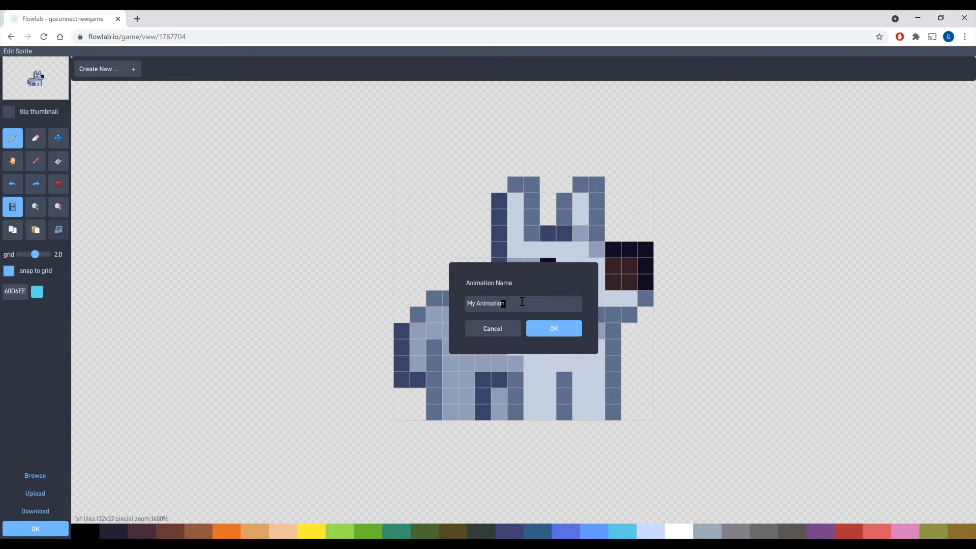
pyautogui.moveTo(503, 304); pyautogui.dragTo(446, 310)
pyautogui.write('walk')
pyautogui.click(568, 333)
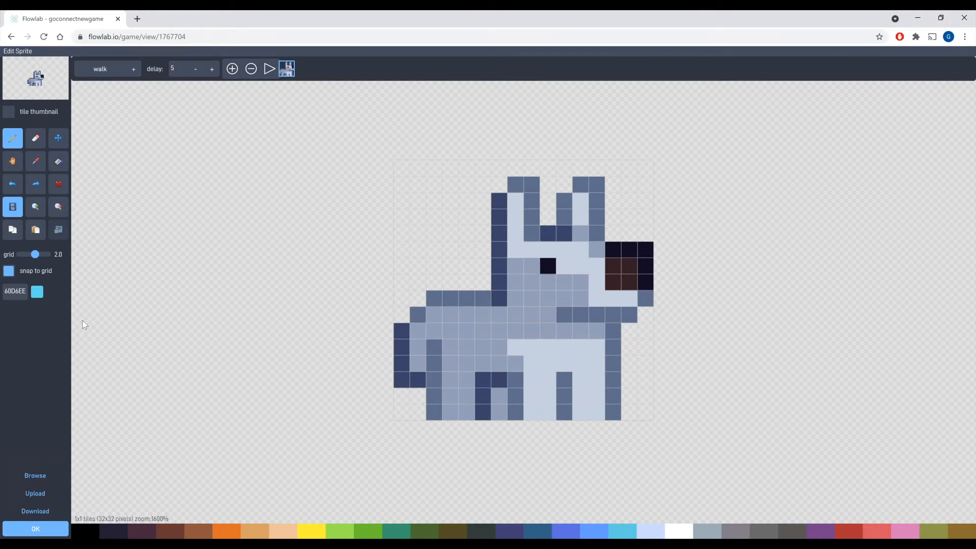
# - Hide the sprite's animation frames, show them again and select the walk animation
pyautogui.click(10, 213)
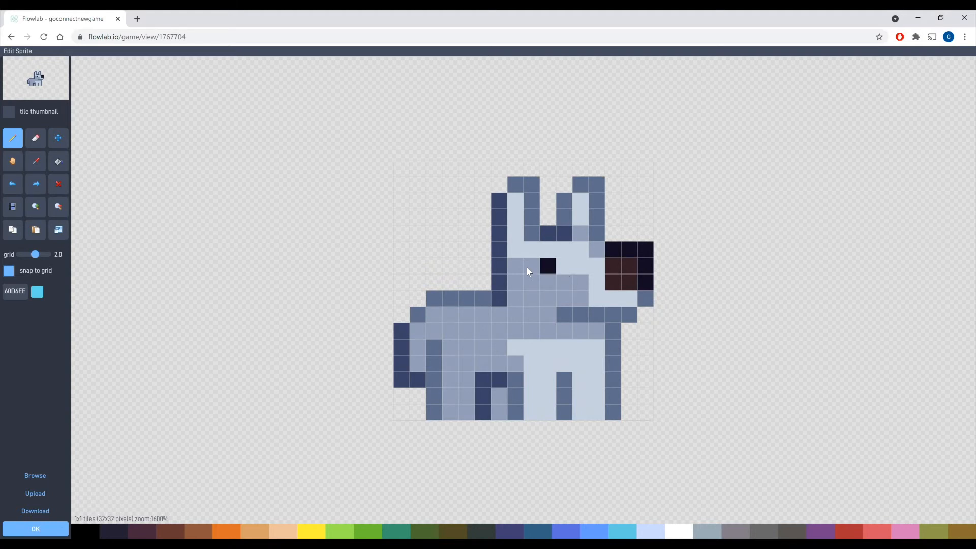
pyautogui.click(13, 207)
pyautogui.click(98, 69)
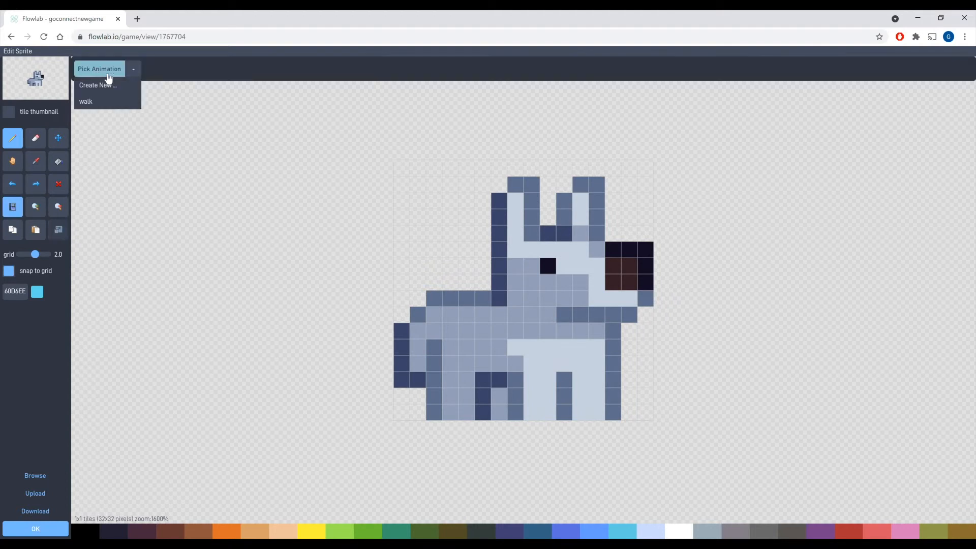
pyautogui.click(98, 105)
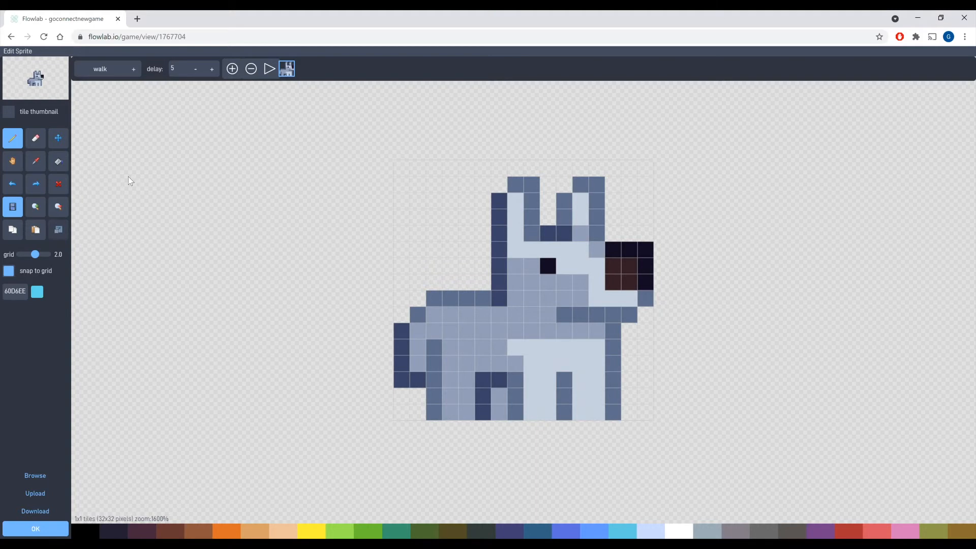
# - Replace the walk animation's first frame with the grey dog sprite with raised front legs from the pixel-chars set
pyautogui.click(34, 476)
pyautogui.click(102, 71)
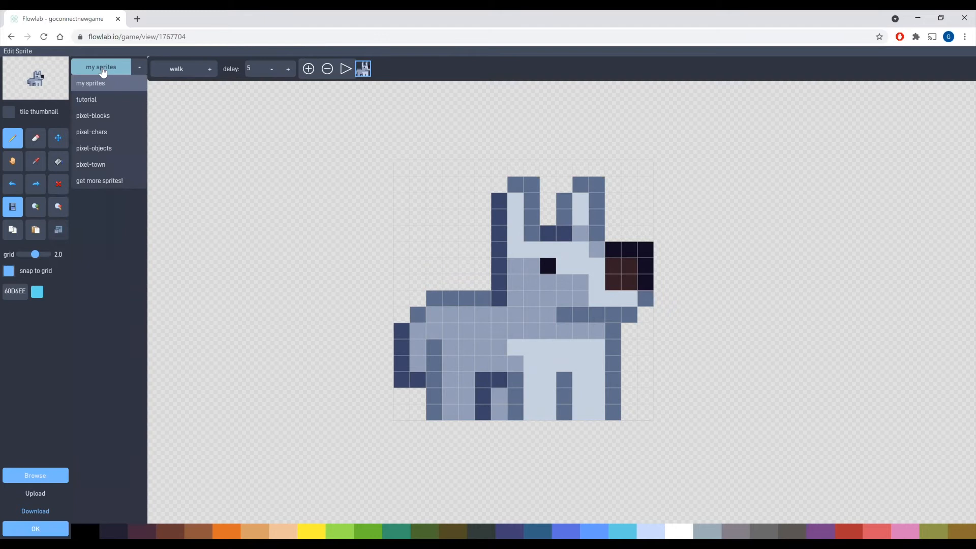
pyautogui.click(98, 135)
pyautogui.scroll(-3, 120, 308)
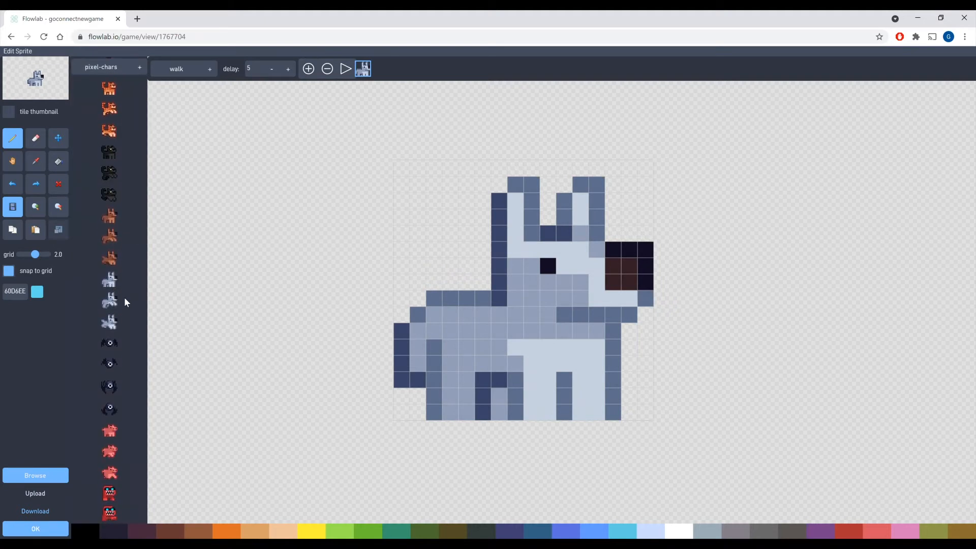
pyautogui.click(110, 302)
pyautogui.scroll(-1, 110, 305)
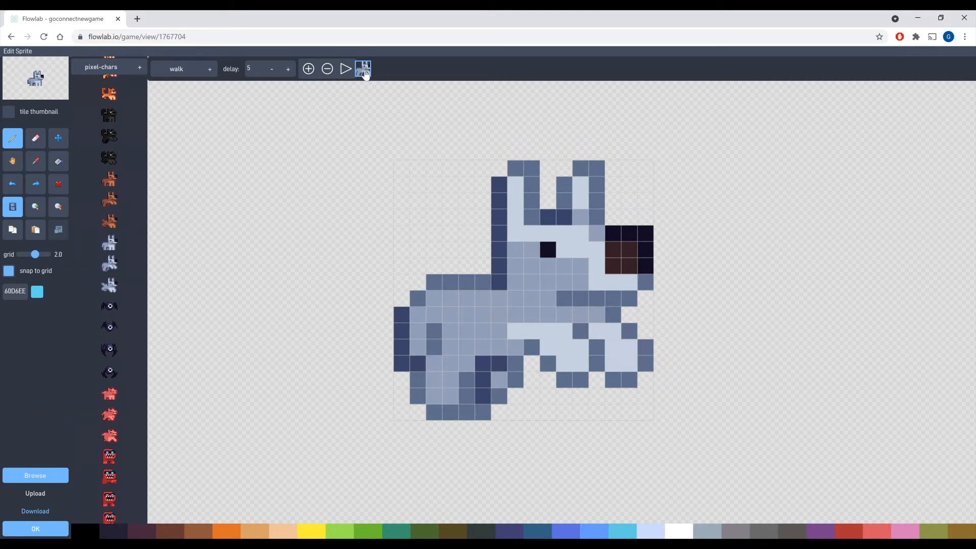
# - Add a second frame to the walk animation using the grey dog sprite with its hind legs stretched back
pyautogui.click(308, 69)
pyautogui.scroll(1, 104, 301)
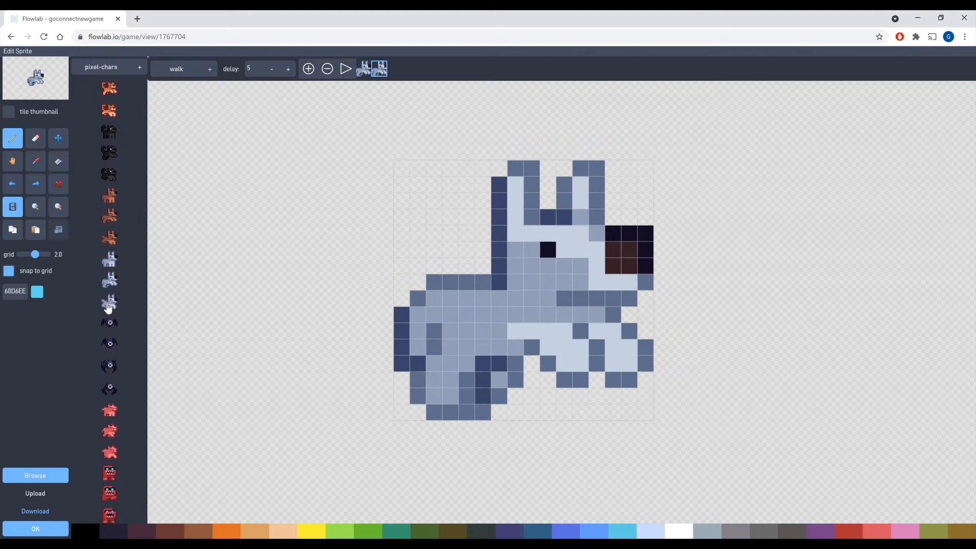
pyautogui.click(106, 303)
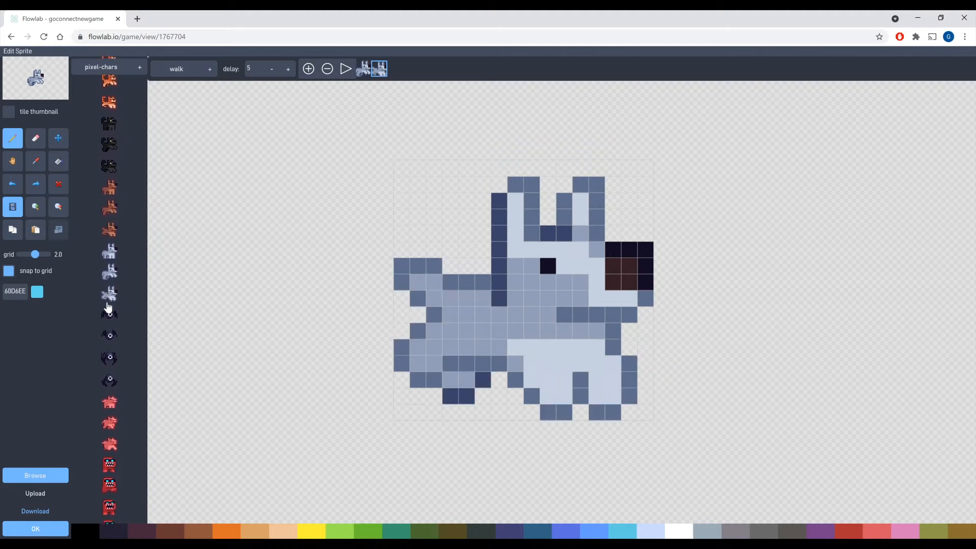
# - Preview the walk animation with a delay of 10, set the delay back to 5, and save the dog's sprite
pyautogui.click(345, 71)
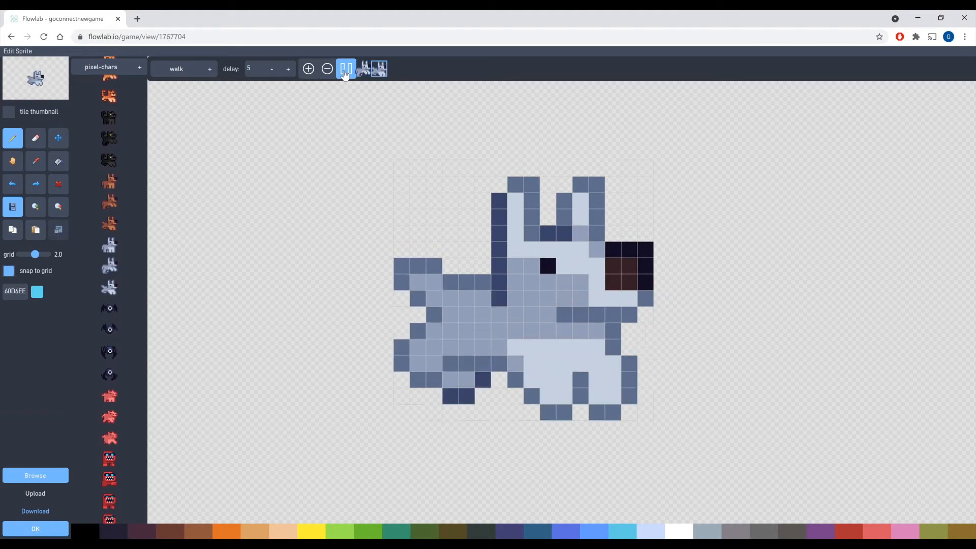
pyautogui.click(346, 71)
pyautogui.click(288, 69)
pyautogui.click(346, 70)
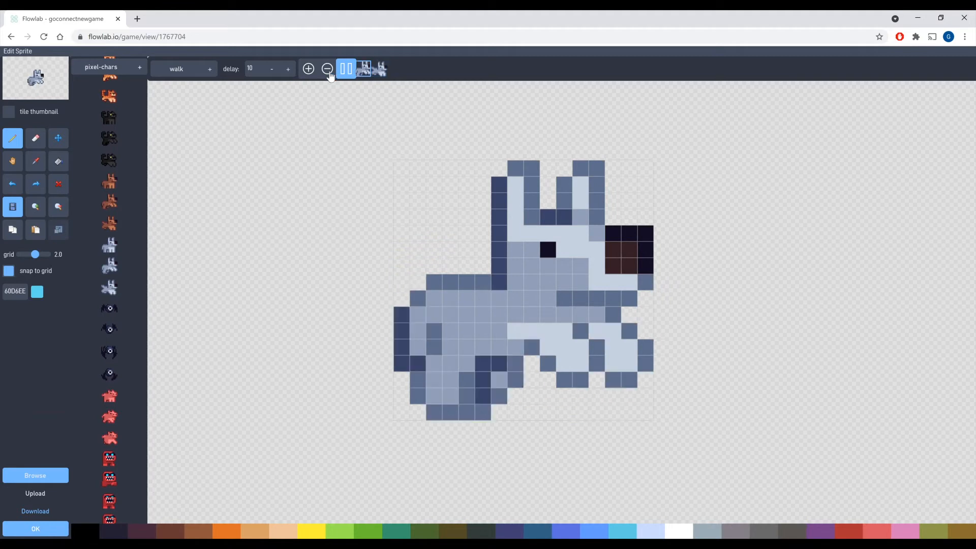
pyautogui.click(346, 70)
pyautogui.click(345, 69)
pyautogui.click(345, 70)
pyautogui.click(272, 70)
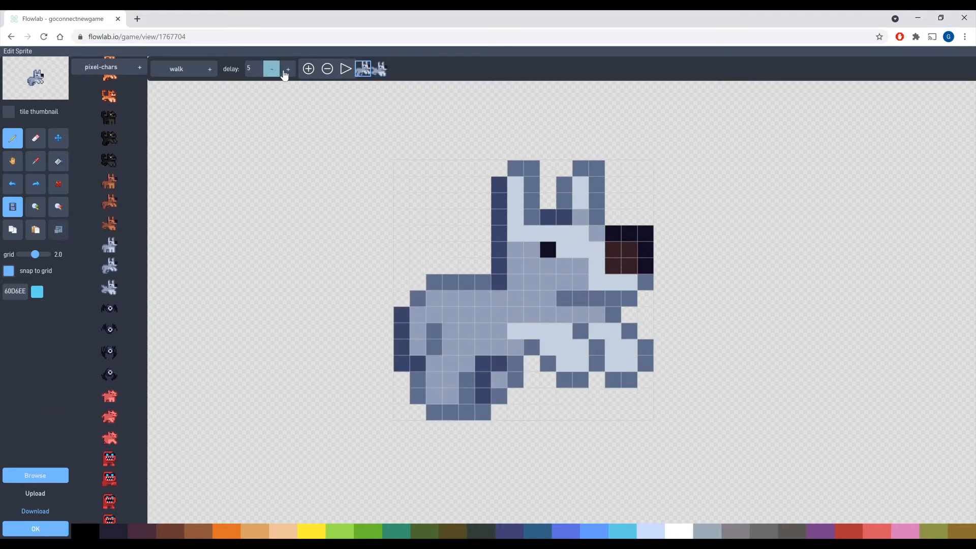
pyautogui.click(346, 69)
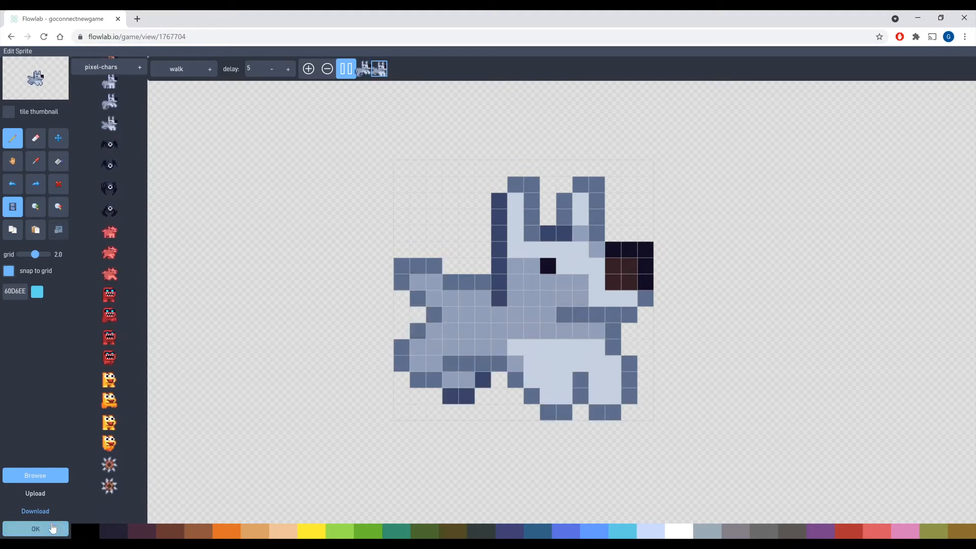
pyautogui.click(35, 529)
pyautogui.click(235, 320)
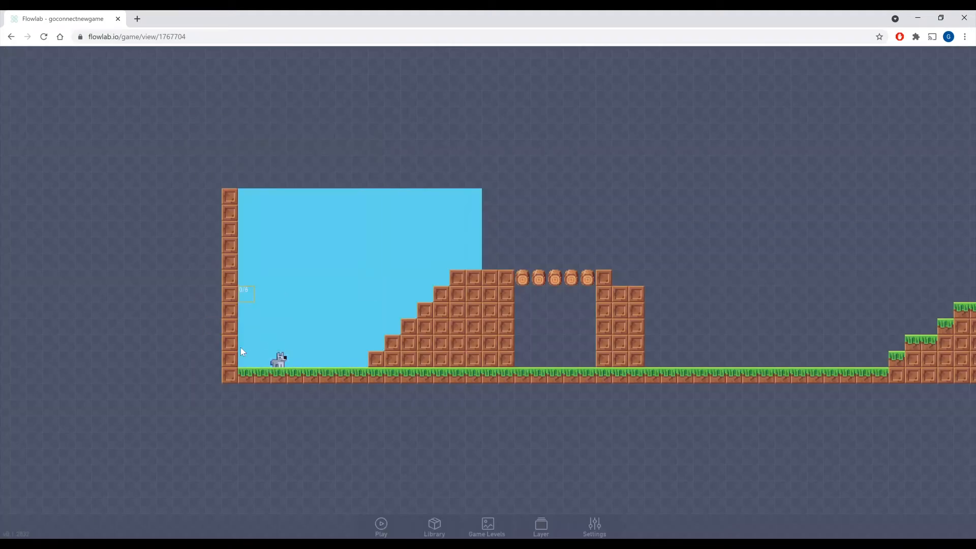
# - Open the contents of the Run & Jump bundle in the dog player's behaviors
pyautogui.click(285, 360)
pyautogui.click(303, 345)
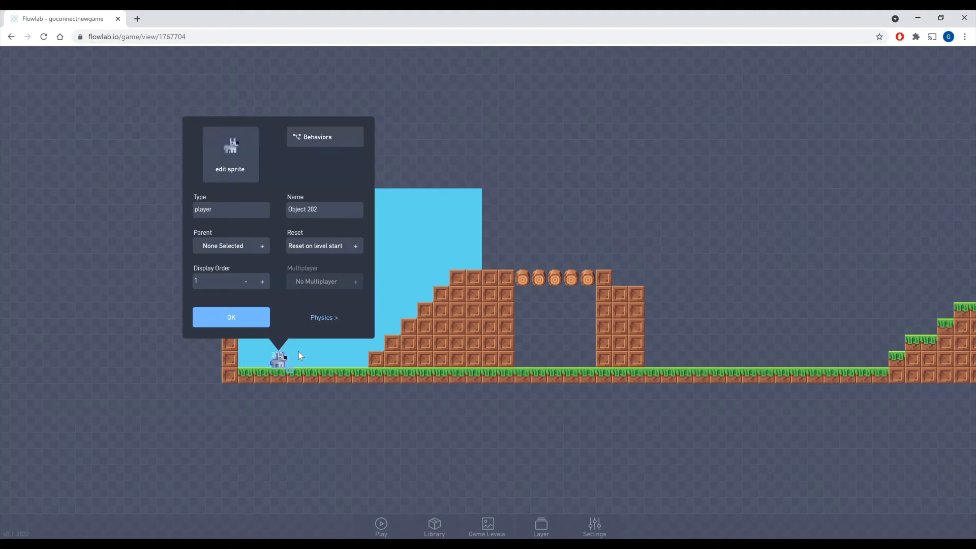
pyautogui.click(323, 136)
pyautogui.moveTo(496, 296); pyautogui.dragTo(329, 169)
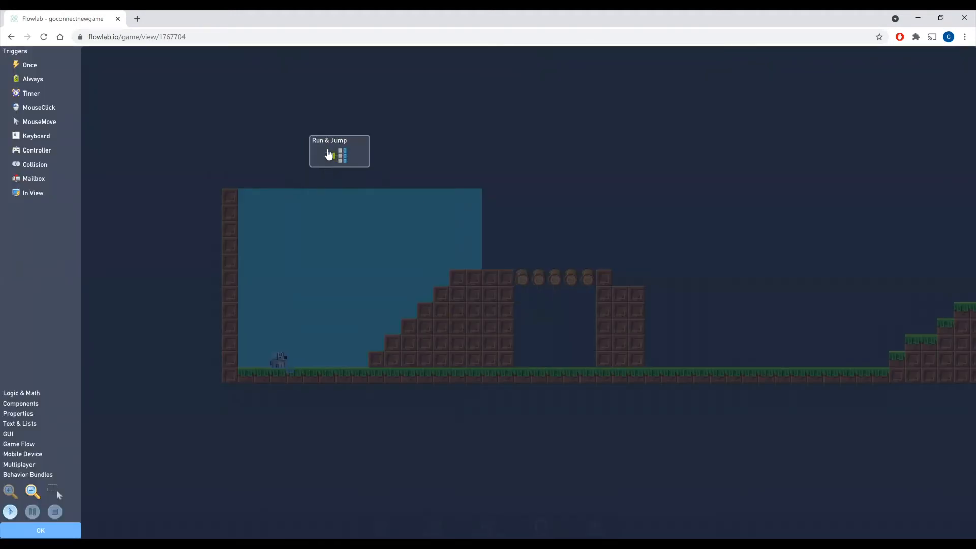
pyautogui.click(330, 153)
pyautogui.click(445, 163)
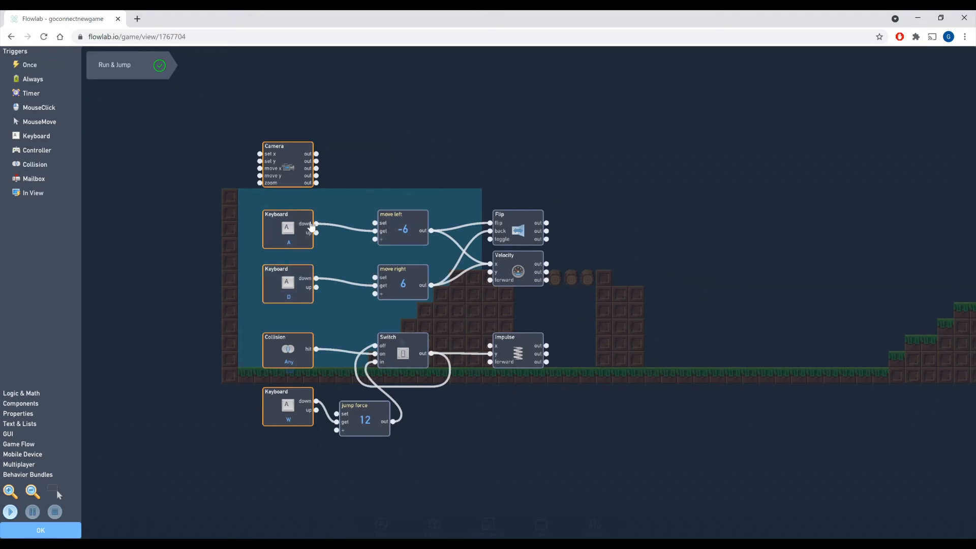
# - Add an Animation property block to the Run & Jump bundle and place it above the Flip block
pyautogui.click(20, 395)
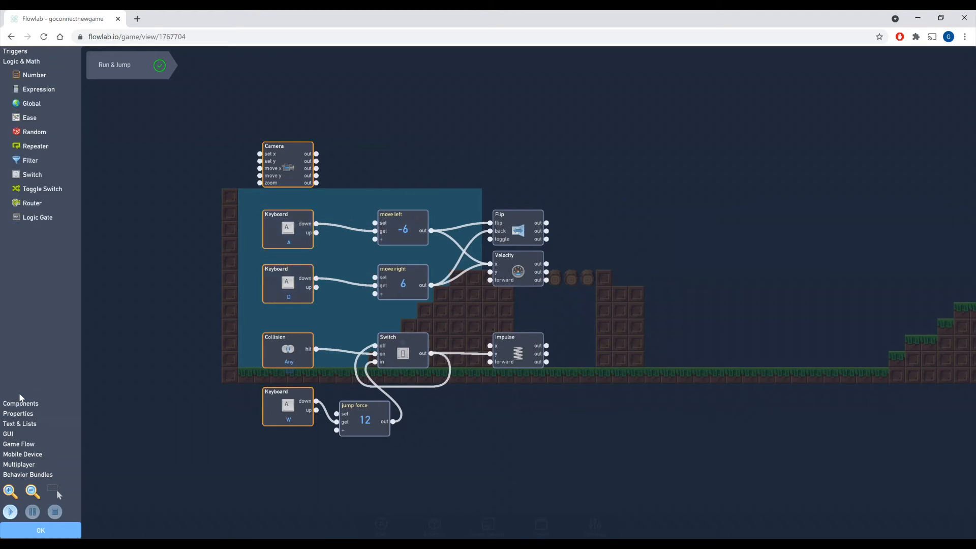
pyautogui.click(22, 405)
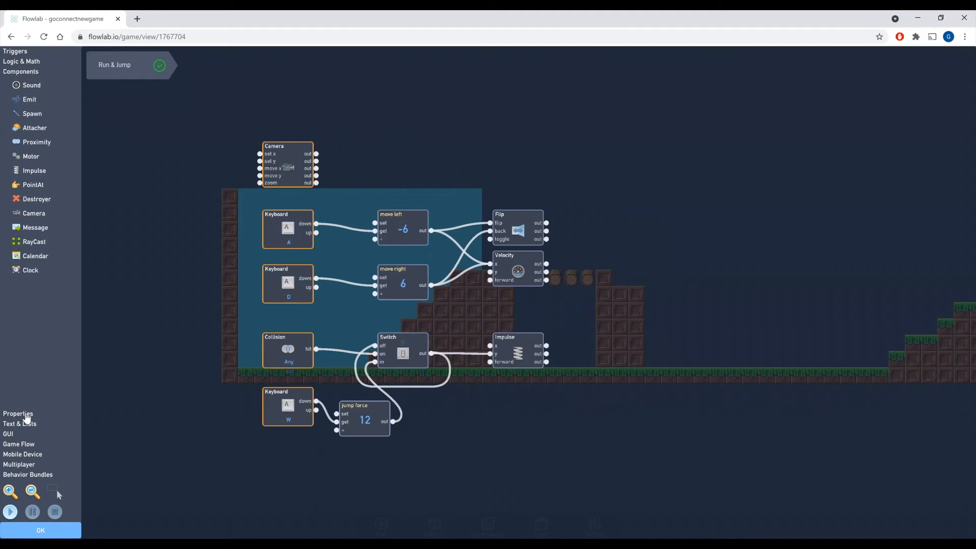
pyautogui.click(21, 414)
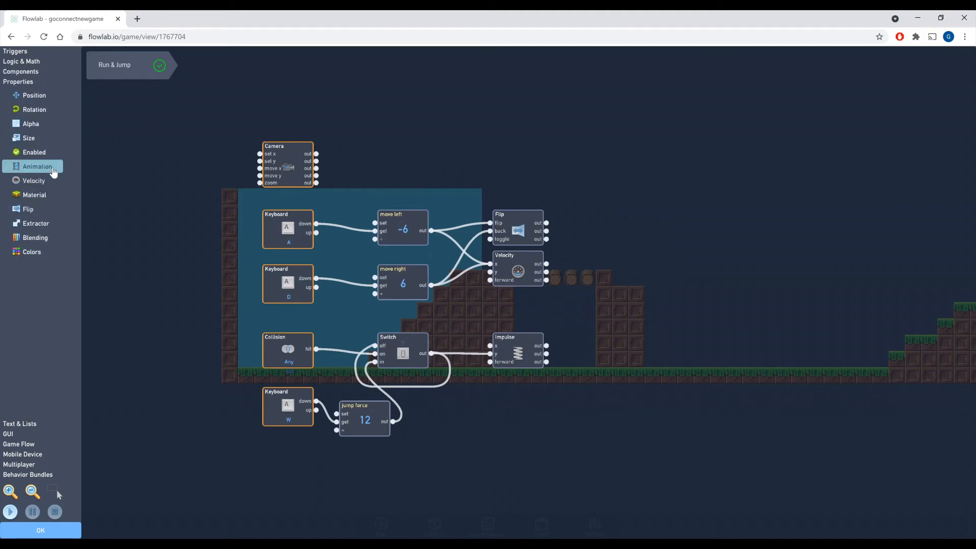
pyautogui.click(54, 173)
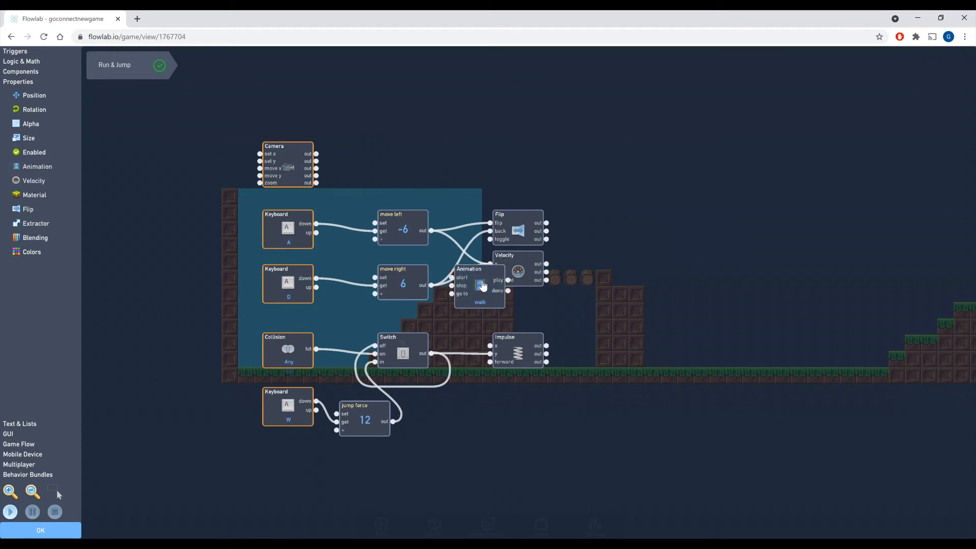
pyautogui.moveTo(478, 284); pyautogui.dragTo(494, 123)
pyautogui.moveTo(506, 161); pyautogui.dragTo(484, 184)
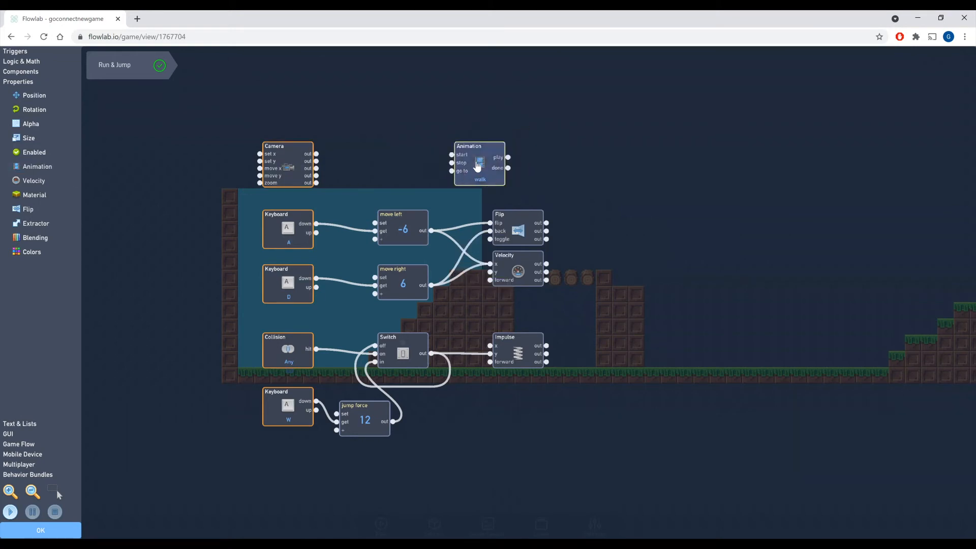
# - Set the Animation block to use the walk animation with looping enabled
pyautogui.click(469, 179)
pyautogui.click(568, 107)
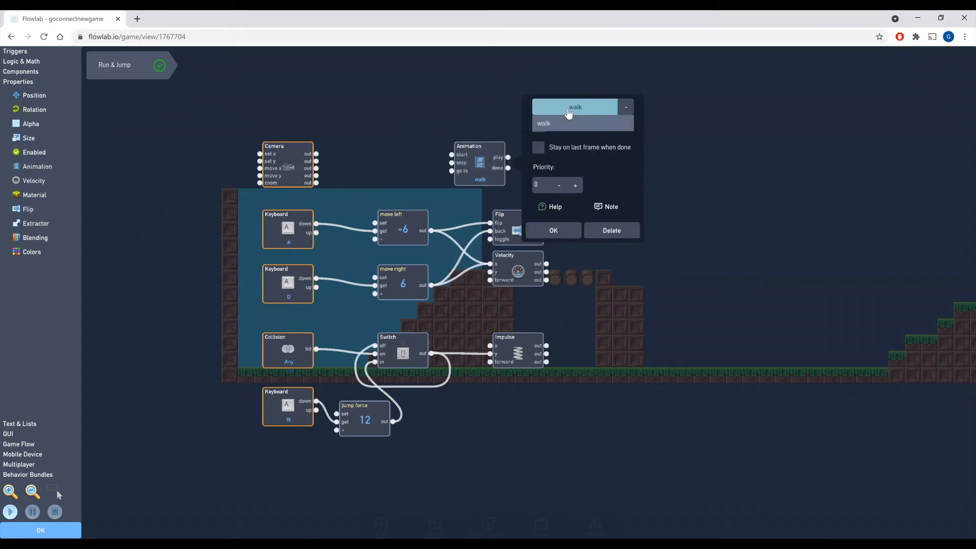
pyautogui.click(569, 139)
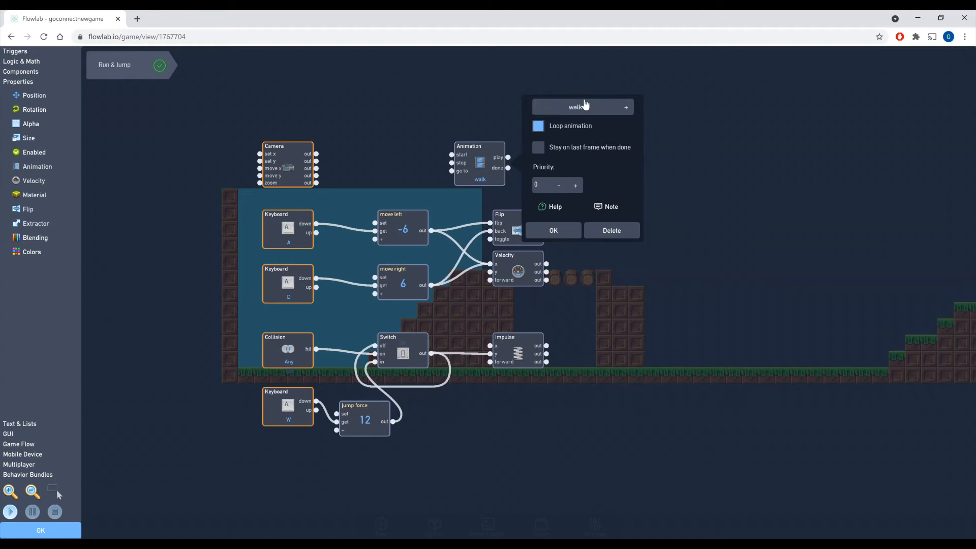
pyautogui.click(559, 231)
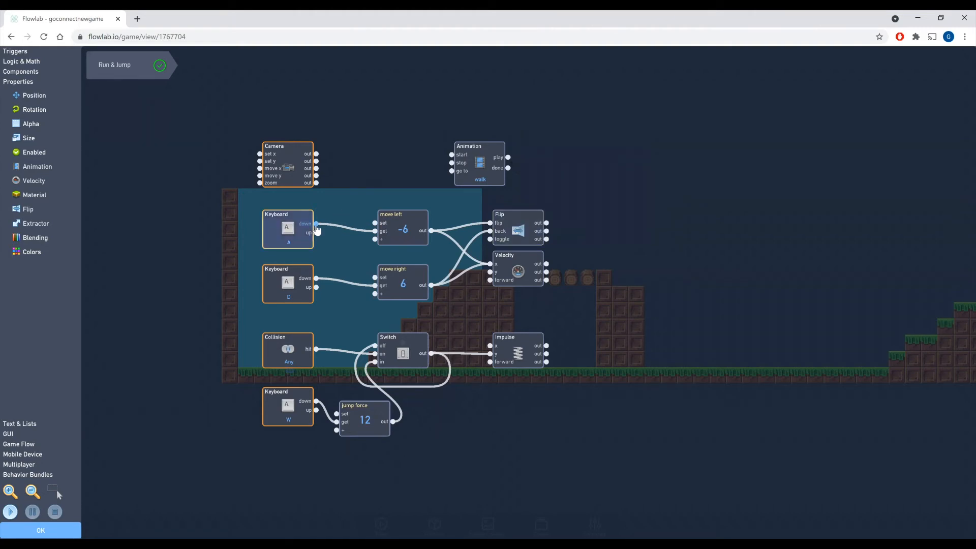
# - Connect the down outputs of the A and D Keyboard blocks to the Animation block's start input
pyautogui.moveTo(316, 227); pyautogui.dragTo(453, 158)
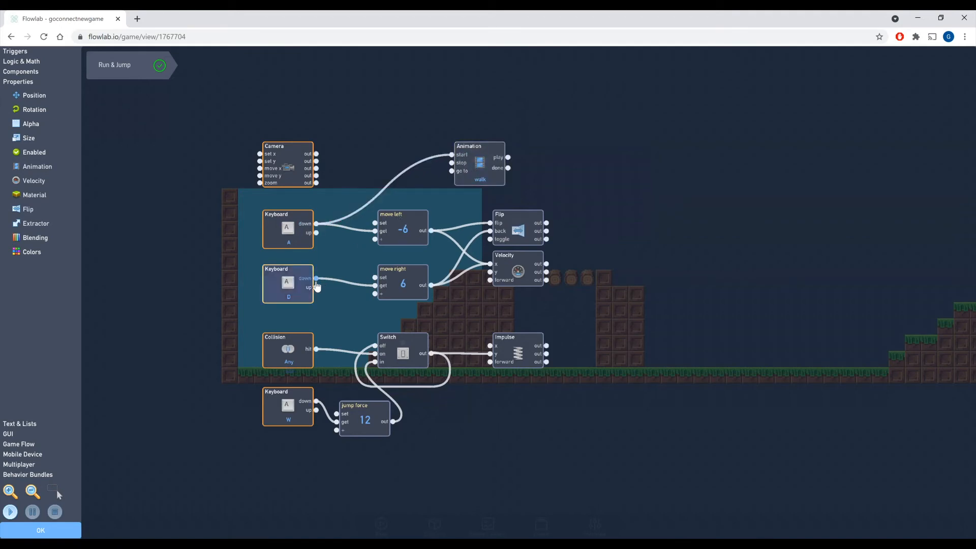
pyautogui.moveTo(316, 279); pyautogui.dragTo(452, 155)
pyautogui.click(473, 175)
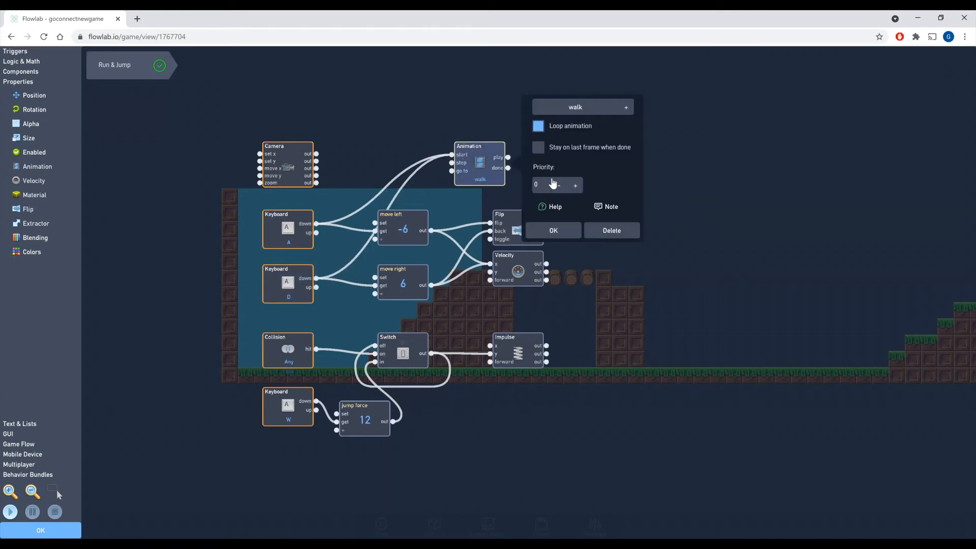
pyautogui.click(528, 232)
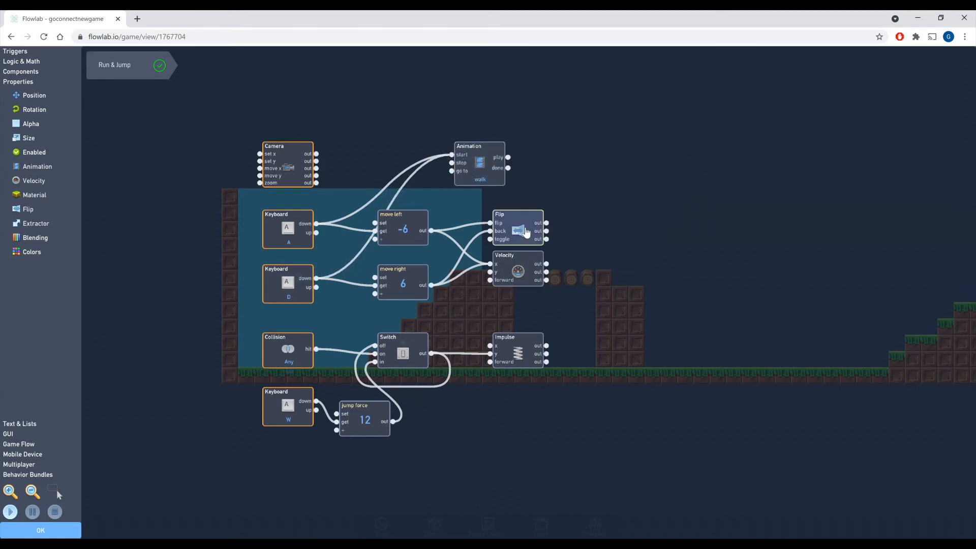
# - Save the behaviors and playtest the game by walking the dog in both directions and jumping, then return to editing
pyautogui.click(34, 529)
pyautogui.click(230, 330)
pyautogui.click(381, 525)
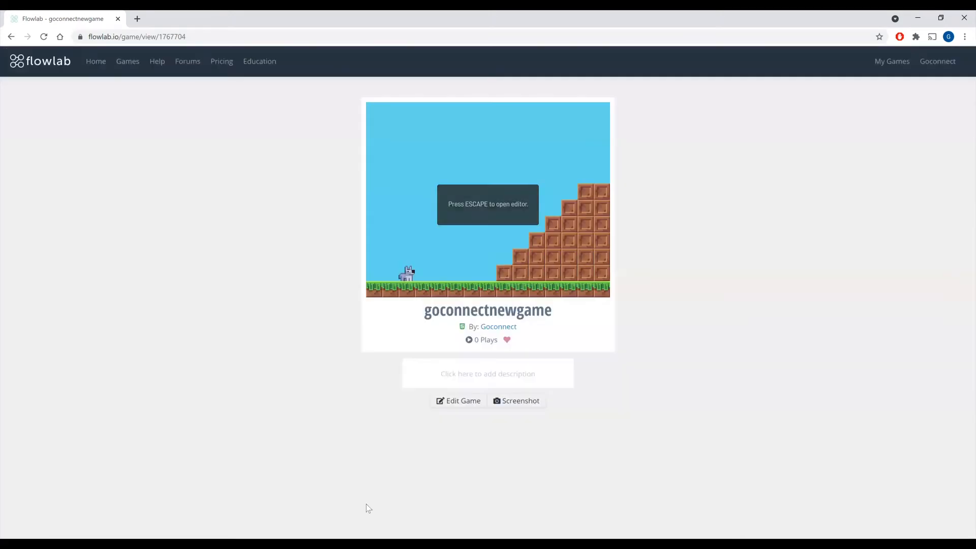
pyautogui.press('Right')
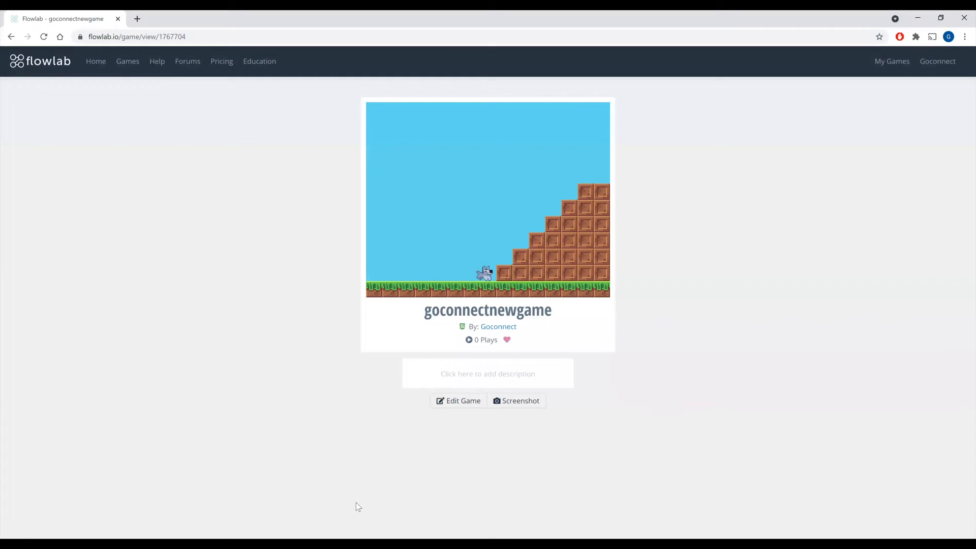
pyautogui.press('Left')
pyautogui.press('Right')
pyautogui.press('Left')
pyautogui.press('Right')
pyautogui.press('space')
pyautogui.press('Left')
pyautogui.click(446, 402)
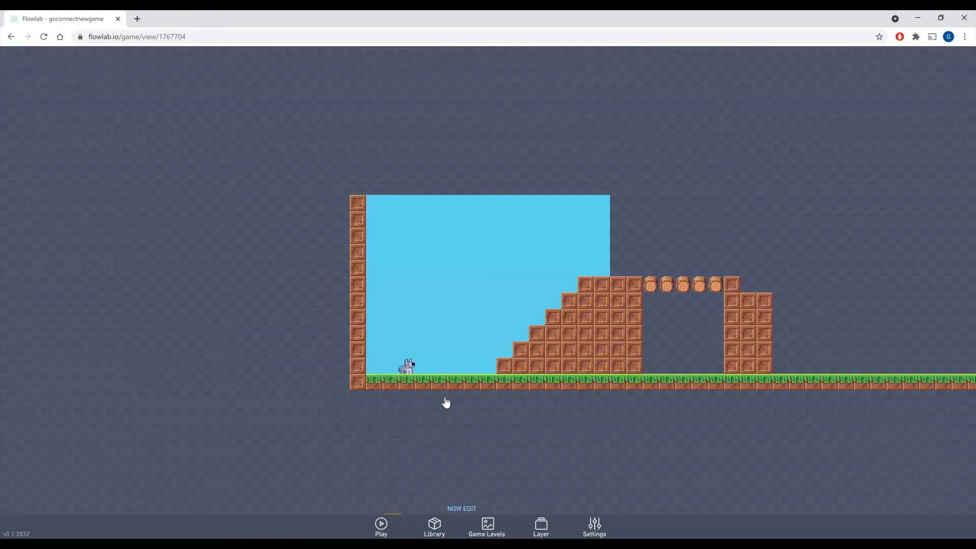
# - Reopen the contents of the Run & Jump bundle in the dog player's behaviors
pyautogui.click(405, 367)
pyautogui.click(407, 351)
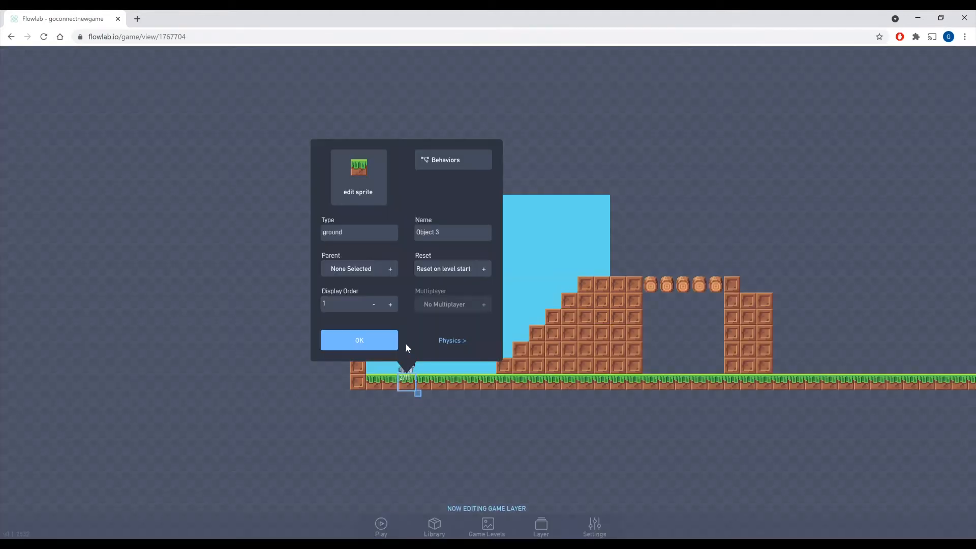
pyautogui.click(370, 342)
pyautogui.click(412, 364)
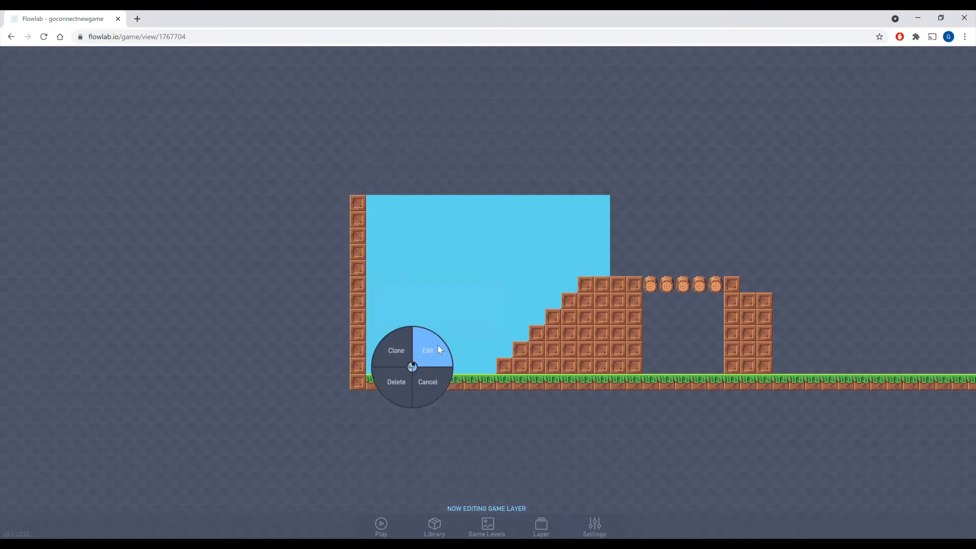
pyautogui.click(438, 349)
pyautogui.click(454, 146)
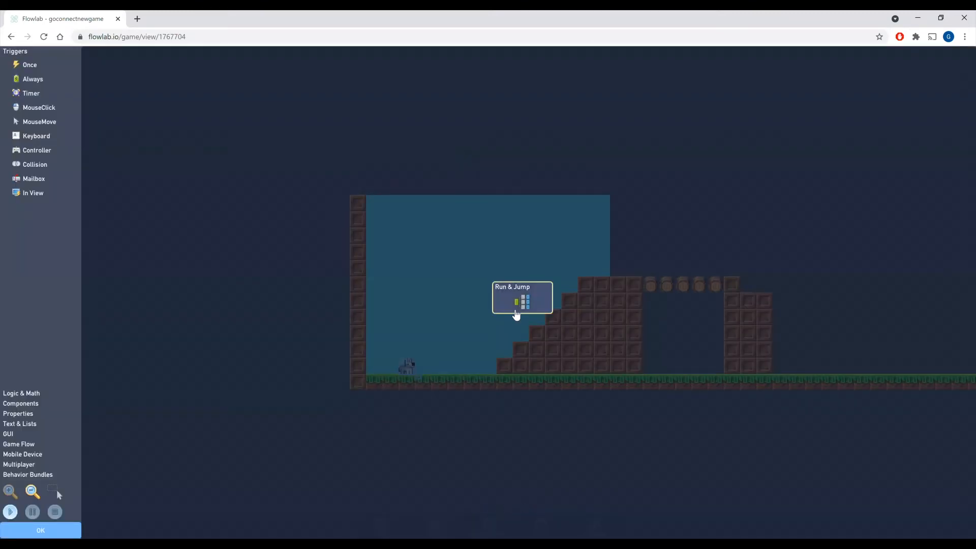
pyautogui.click(516, 315)
pyautogui.click(532, 256)
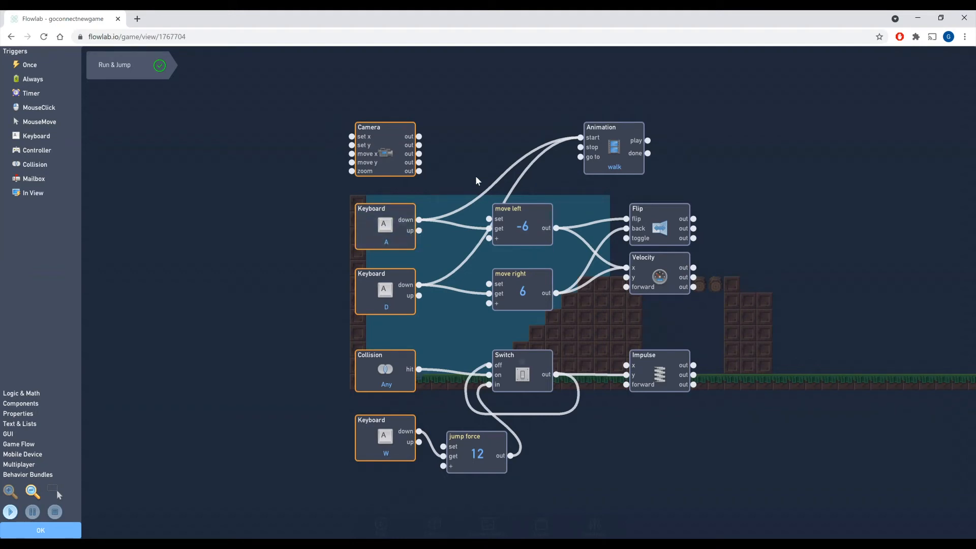
# - Connect the up outputs of the A and D Keyboard blocks to the Animation block's stop input, placing that block above Flip
pyautogui.moveTo(483, 176); pyautogui.dragTo(394, 199)
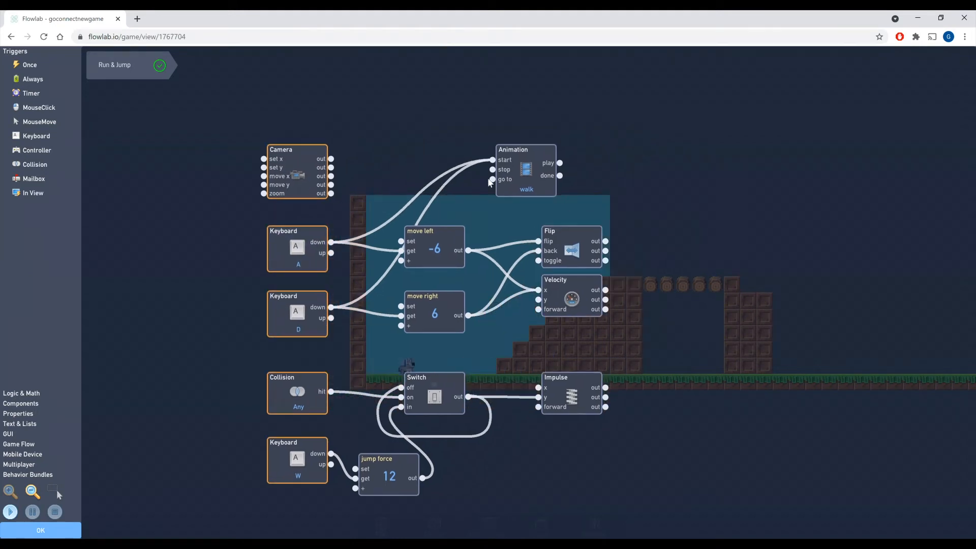
pyautogui.moveTo(534, 182); pyautogui.dragTo(465, 167)
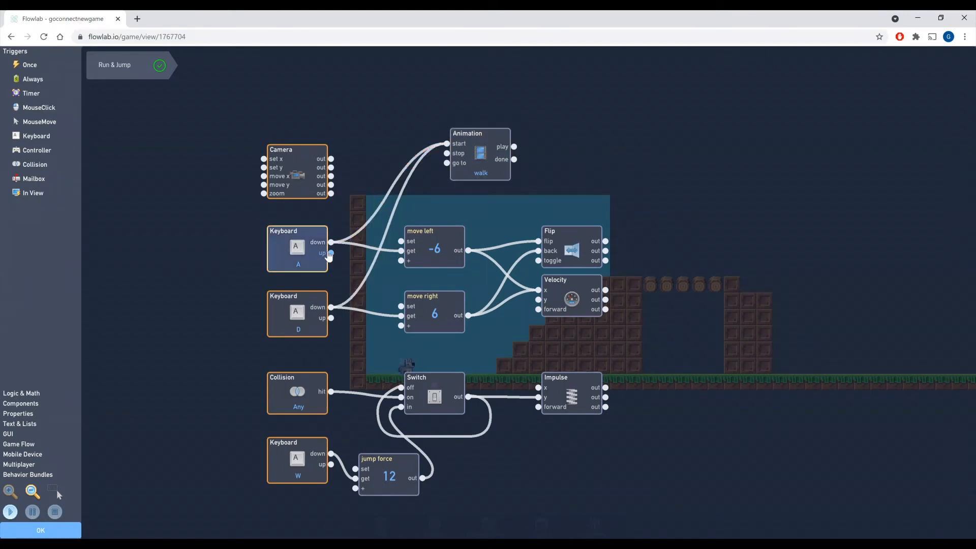
pyautogui.moveTo(331, 252); pyautogui.dragTo(446, 163)
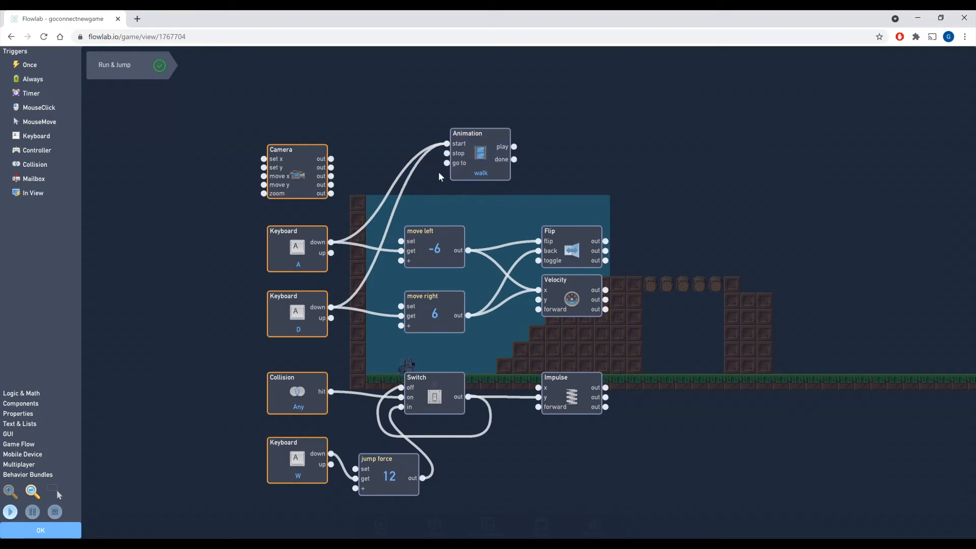
pyautogui.moveTo(331, 253); pyautogui.dragTo(447, 153)
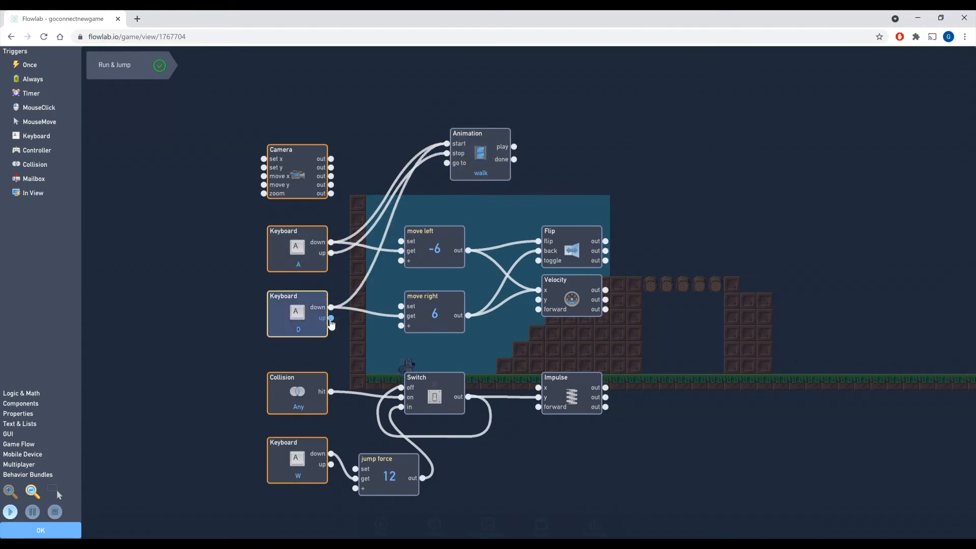
pyautogui.moveTo(331, 318); pyautogui.dragTo(576, 162)
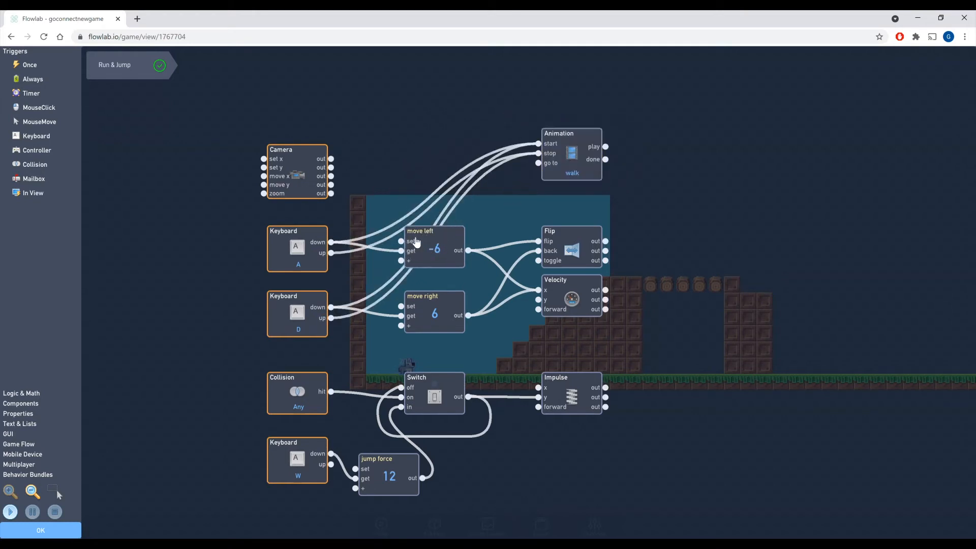
# - Run the game with the Run & Jump blocks in view, walking the dog both ways and jumping up the brick stairs
pyautogui.moveTo(596, 473); pyautogui.dragTo(479, 486)
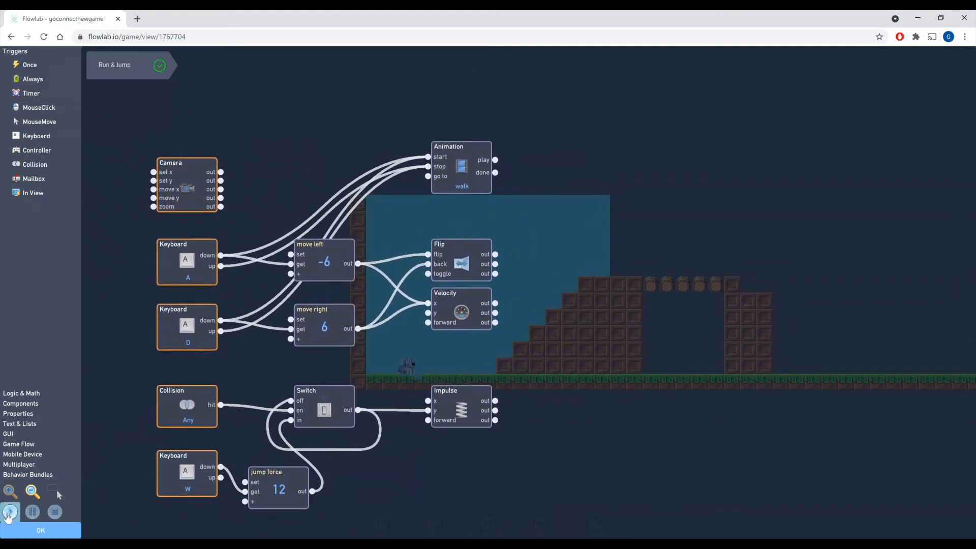
pyautogui.click(10, 512)
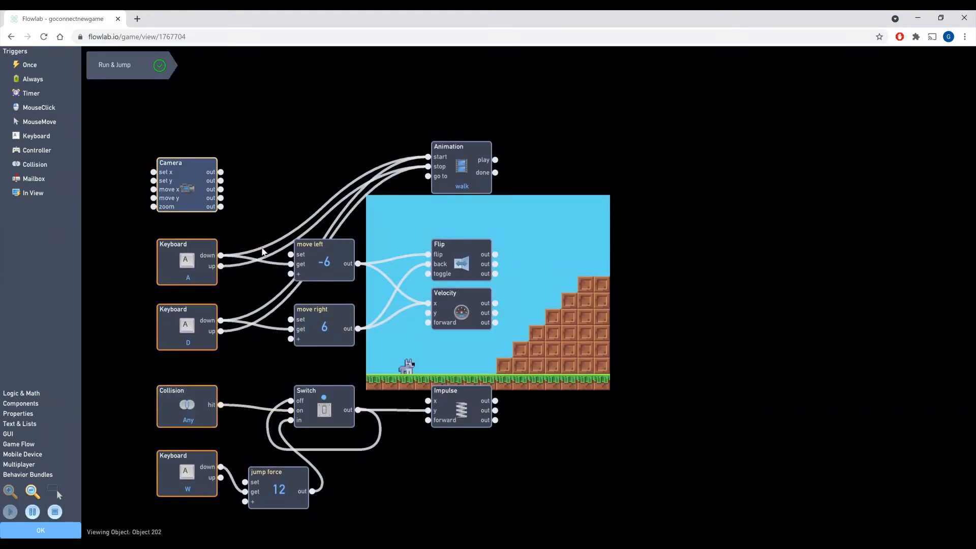
pyautogui.press('d')
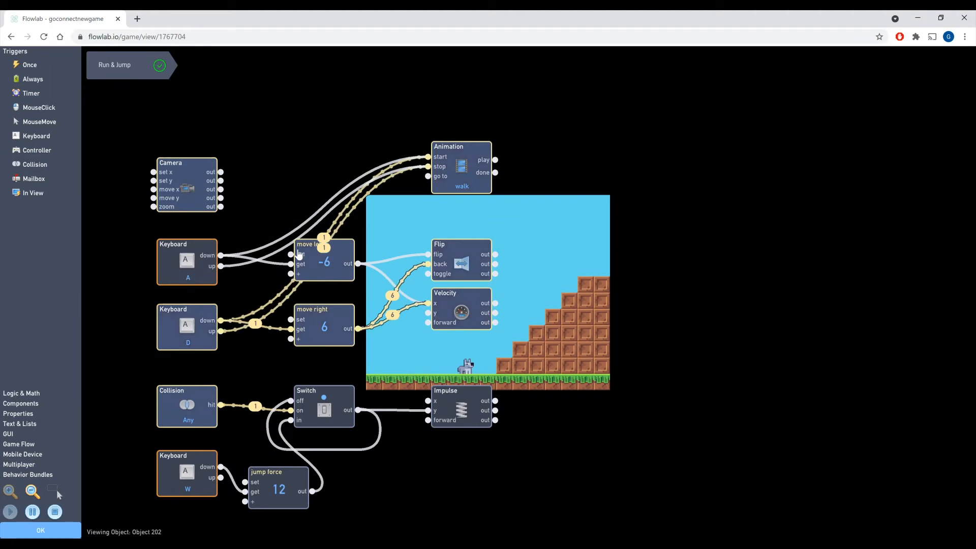
pyautogui.press('a')
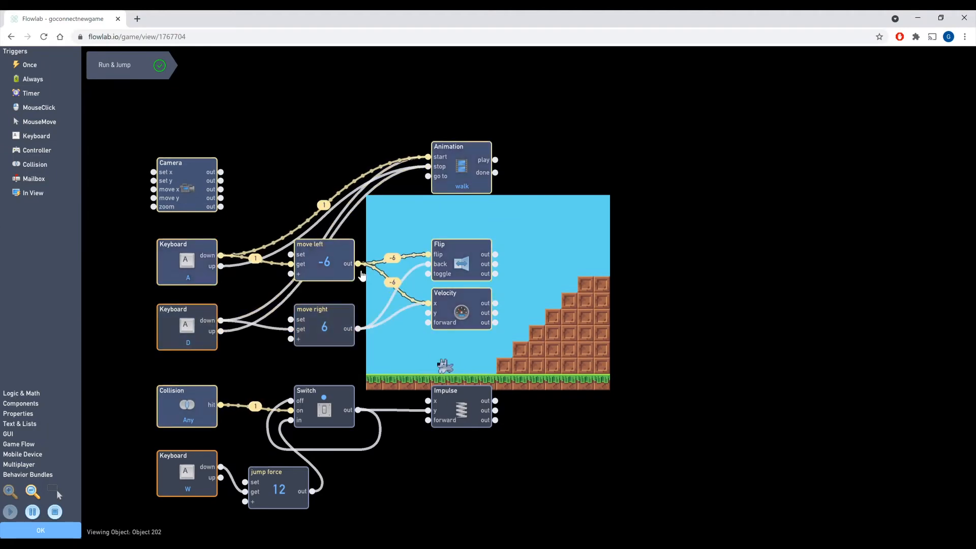
pyautogui.press('d')
pyautogui.press('a')
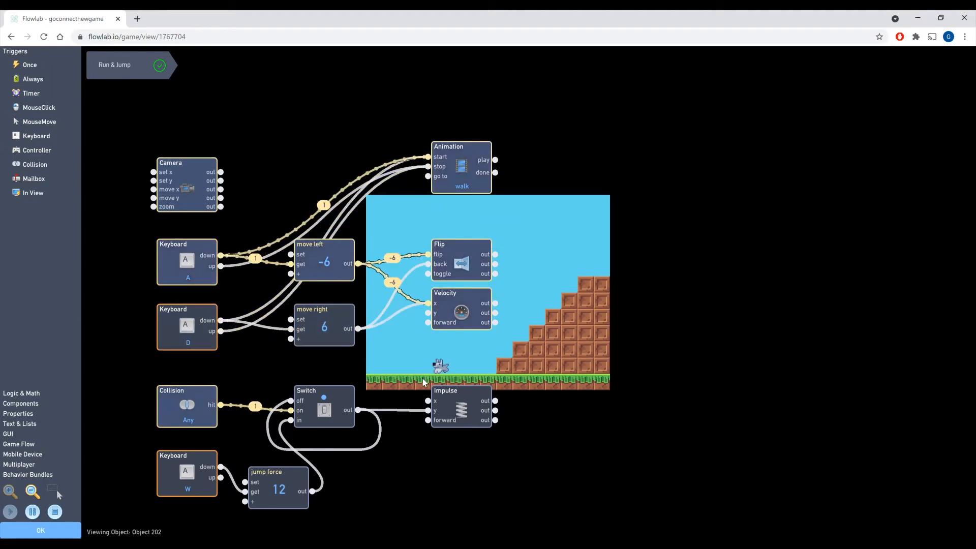
pyautogui.press('d')
pyautogui.press('a')
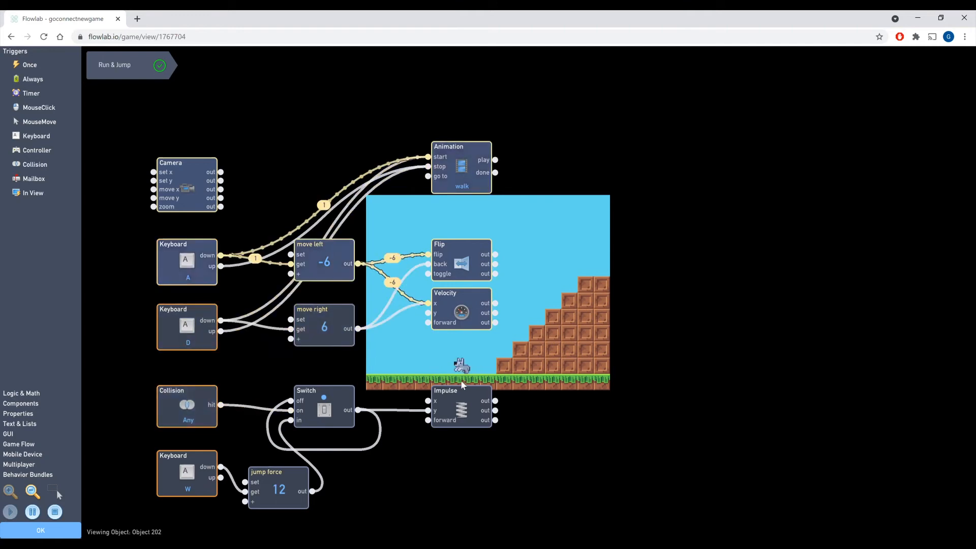
pyautogui.press('d')
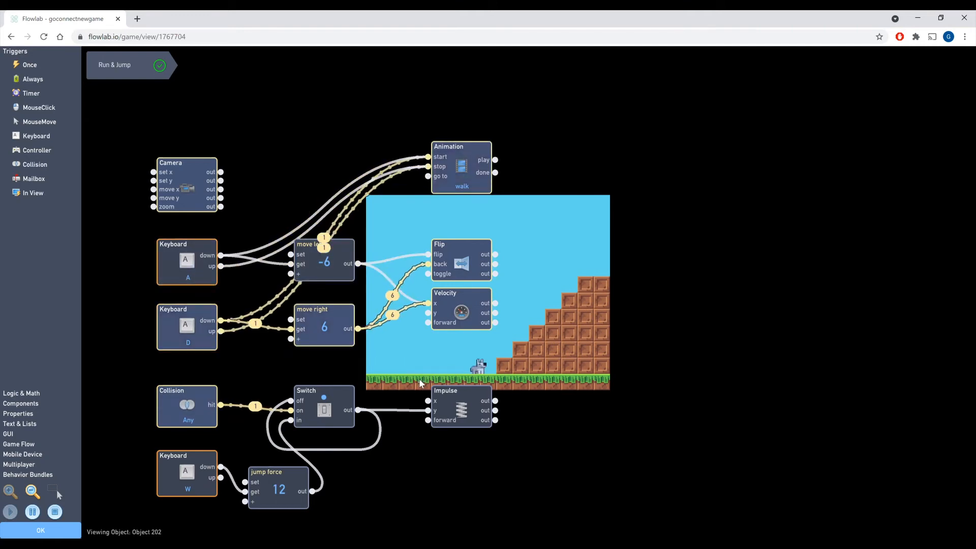
pyautogui.press('a')
pyautogui.press('d')
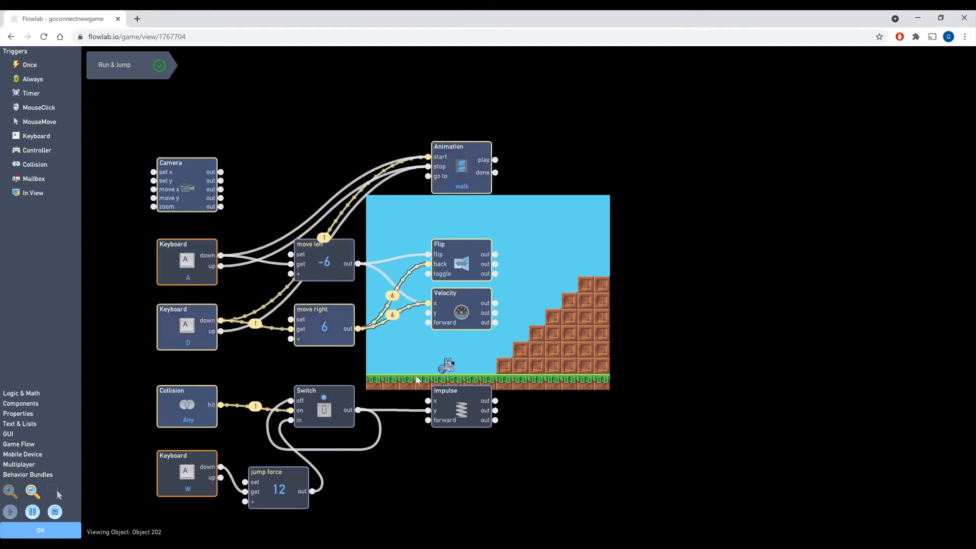
pyautogui.press('a')
pyautogui.press('d')
pyautogui.press('a')
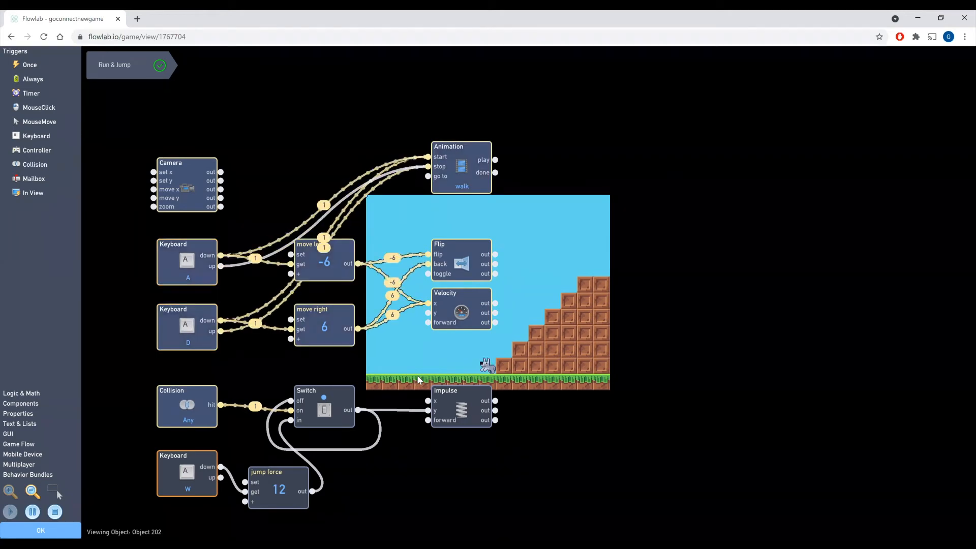
pyautogui.press('w')
pyautogui.press('a')
pyautogui.press('d')
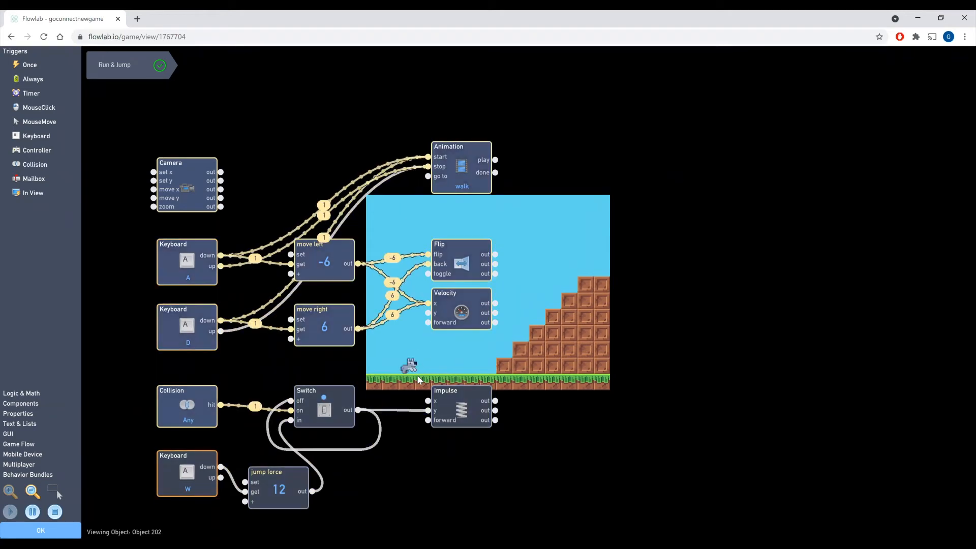
pyautogui.press('w')
pyautogui.press('a')
pyautogui.press('d')
pyautogui.press('w')
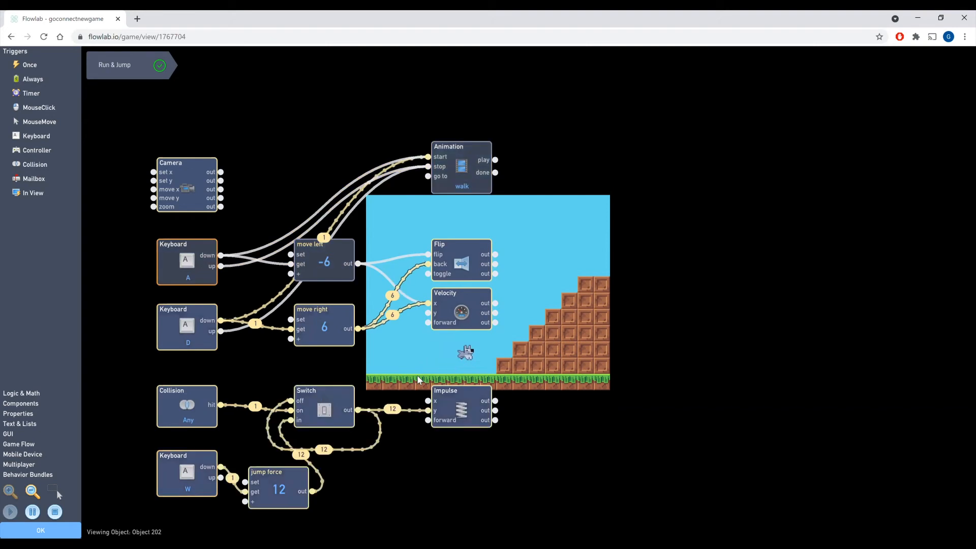
pyautogui.press('w')
pyautogui.press('w')
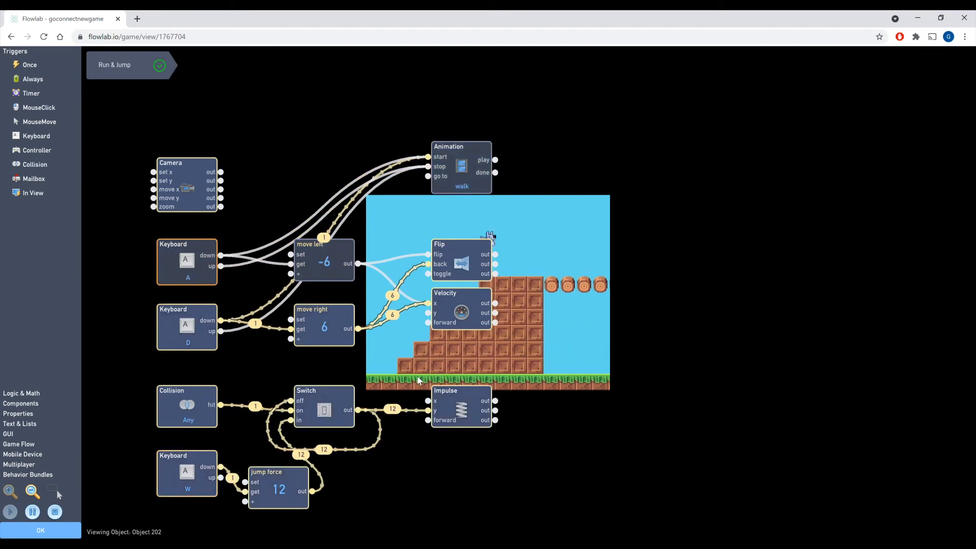
# - Save the dog player's behaviors and close its object settings
pyautogui.click(41, 530)
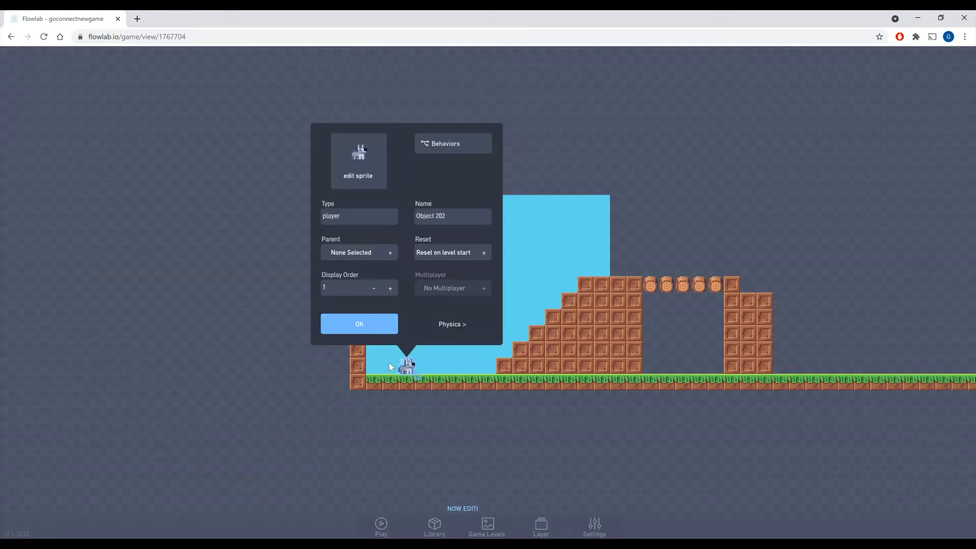
pyautogui.click(372, 327)
# - Create a new object on the grass directly in front of the brick staircase's lowest step
pyautogui.moveTo(569, 431); pyautogui.dragTo(429, 433)
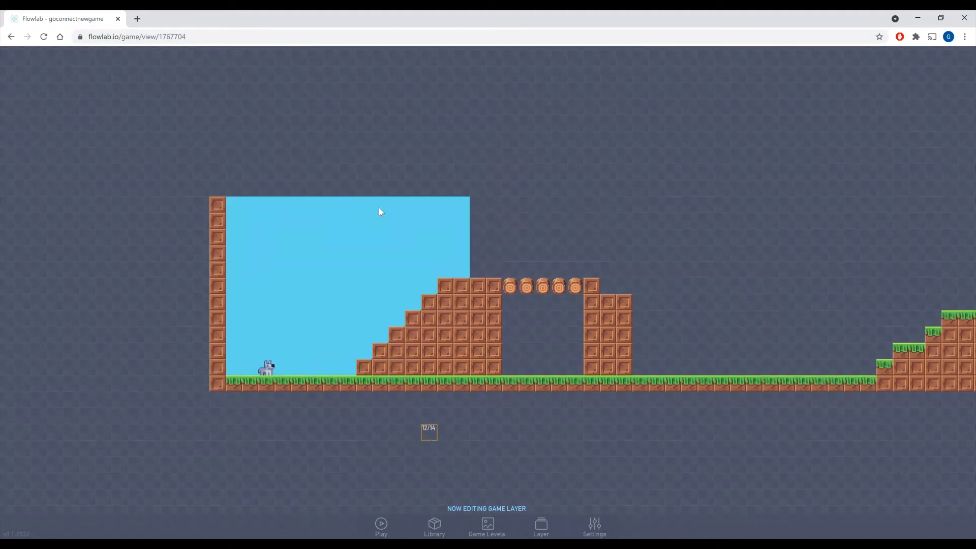
pyautogui.click(346, 366)
pyautogui.click(319, 376)
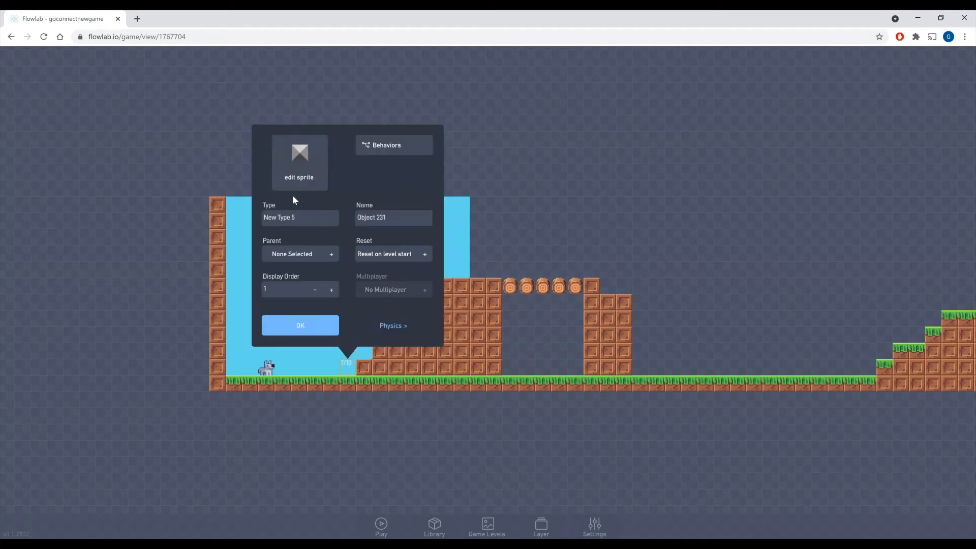
# - Open the new object's sprite for editing and browse the pixel-objects sprite collection
pyautogui.click(294, 179)
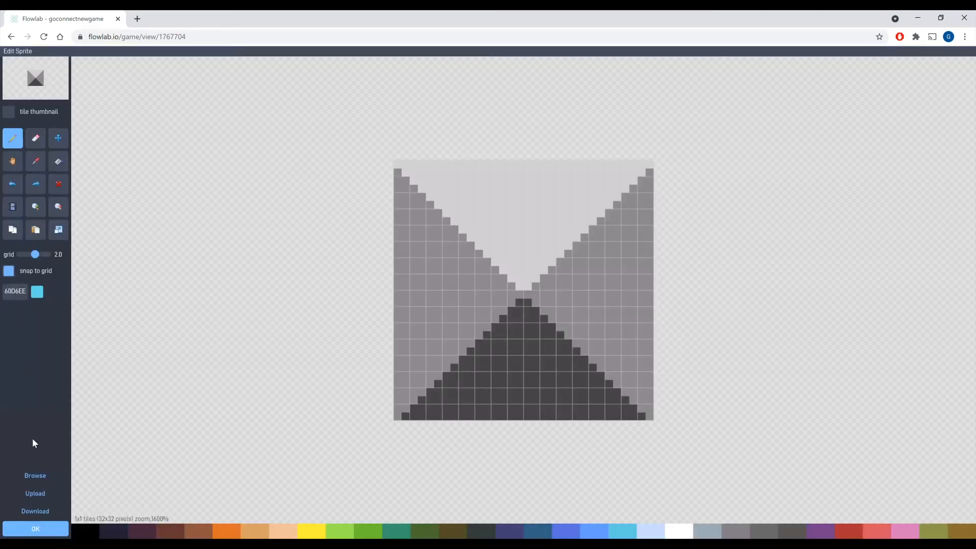
pyautogui.click(35, 475)
pyautogui.click(105, 66)
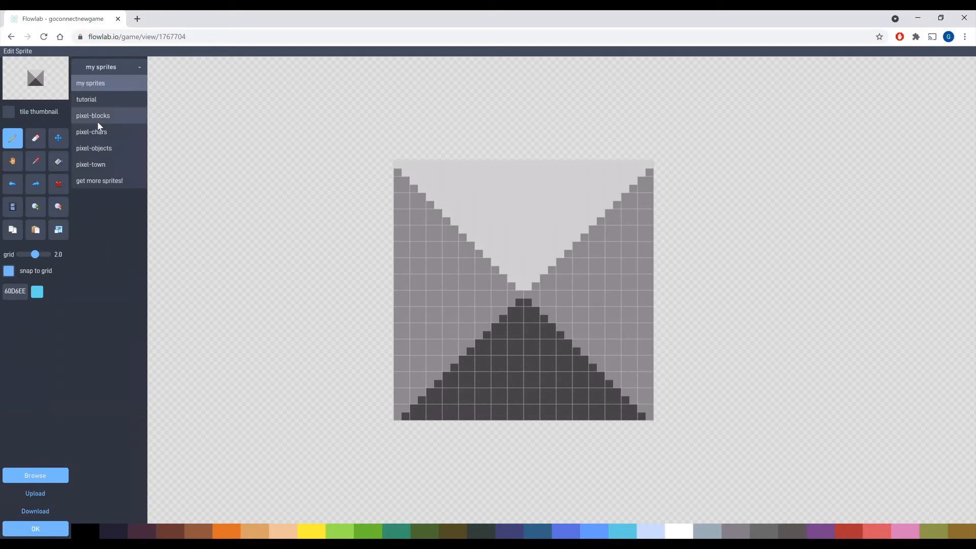
pyautogui.click(97, 146)
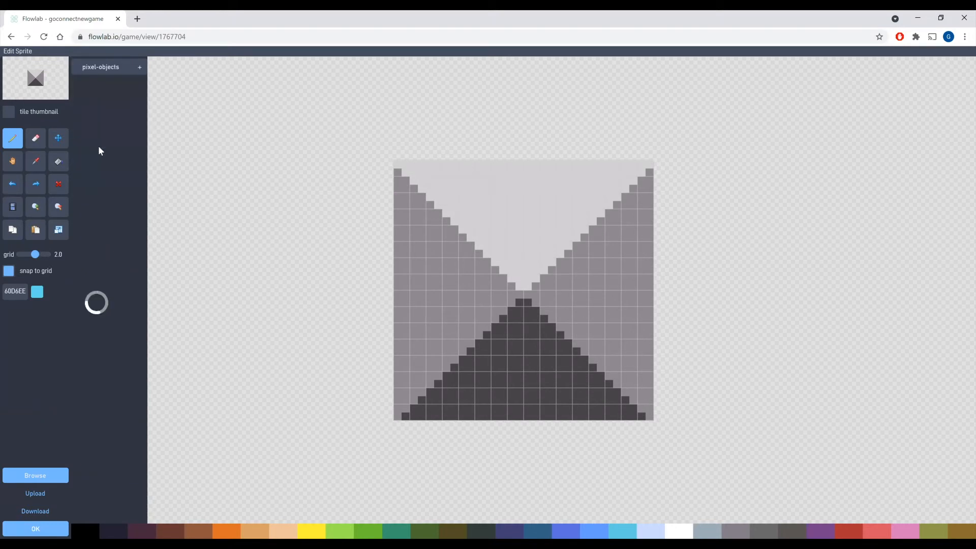
# - Give the spike object the white spikes sprite from the pixel-objects set and save its properties
pyautogui.scroll(-2, 106, 285)
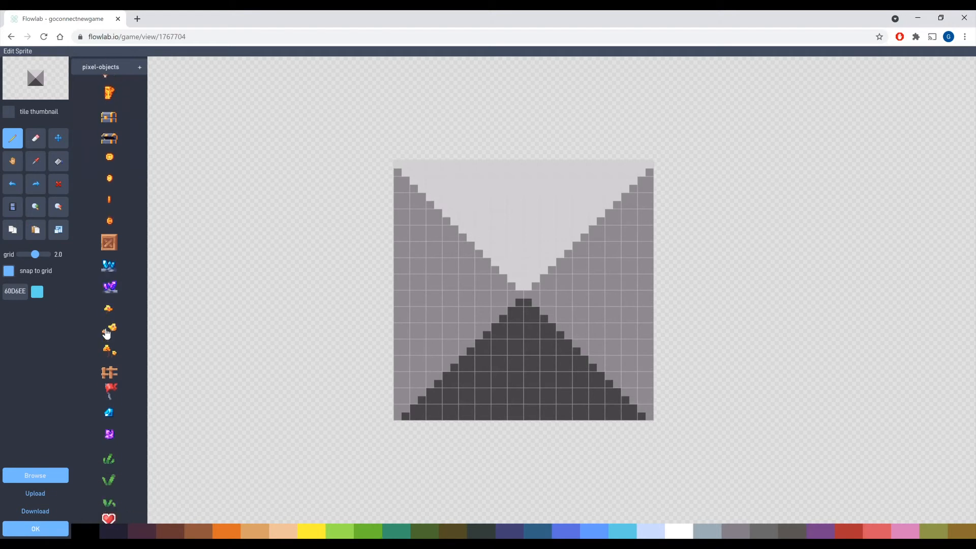
pyautogui.scroll(2, 108, 234)
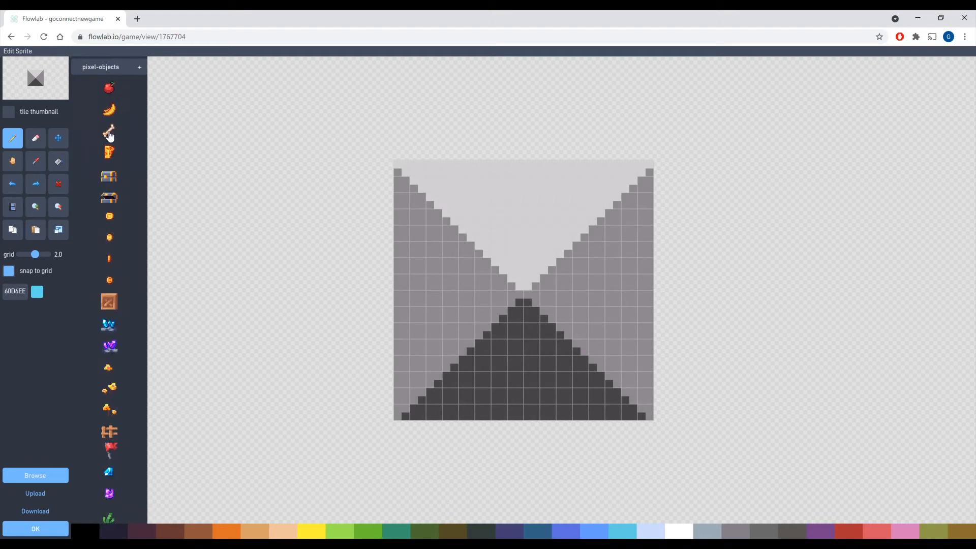
pyautogui.scroll(-6, 101, 379)
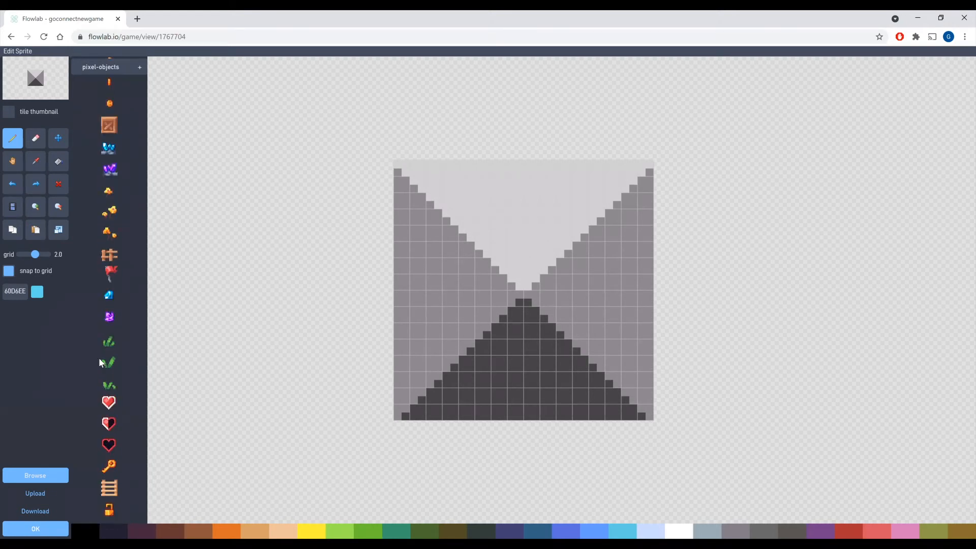
pyautogui.scroll(-2, 108, 453)
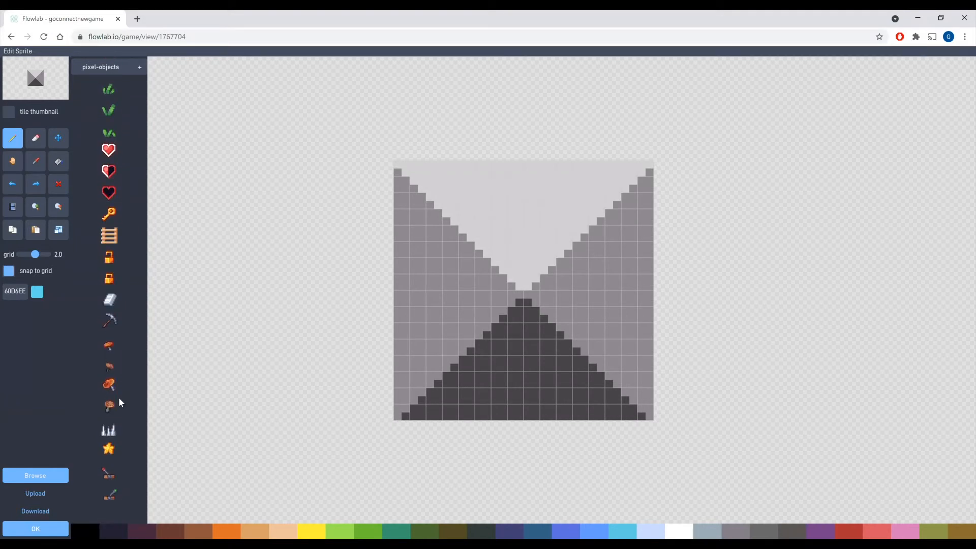
pyautogui.click(109, 429)
pyautogui.click(41, 529)
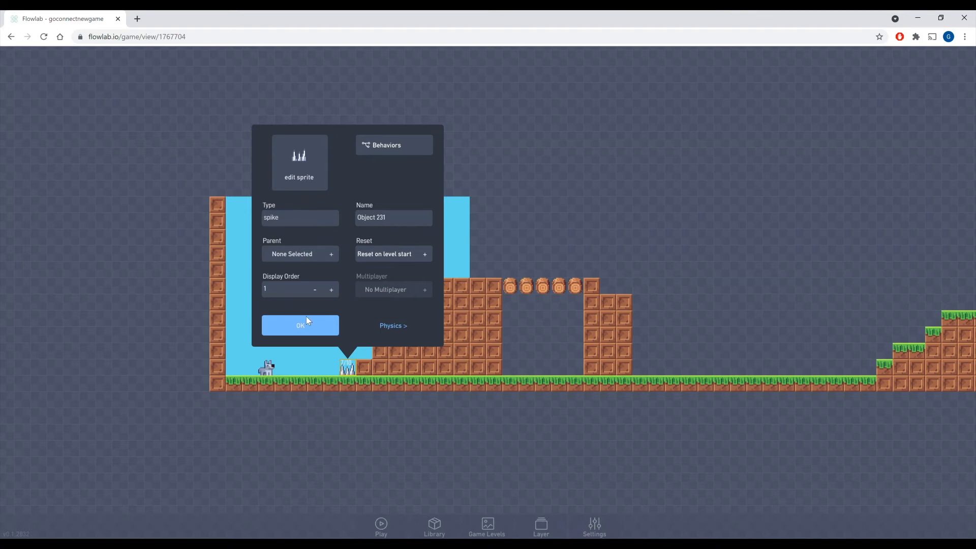
pyautogui.click(306, 337)
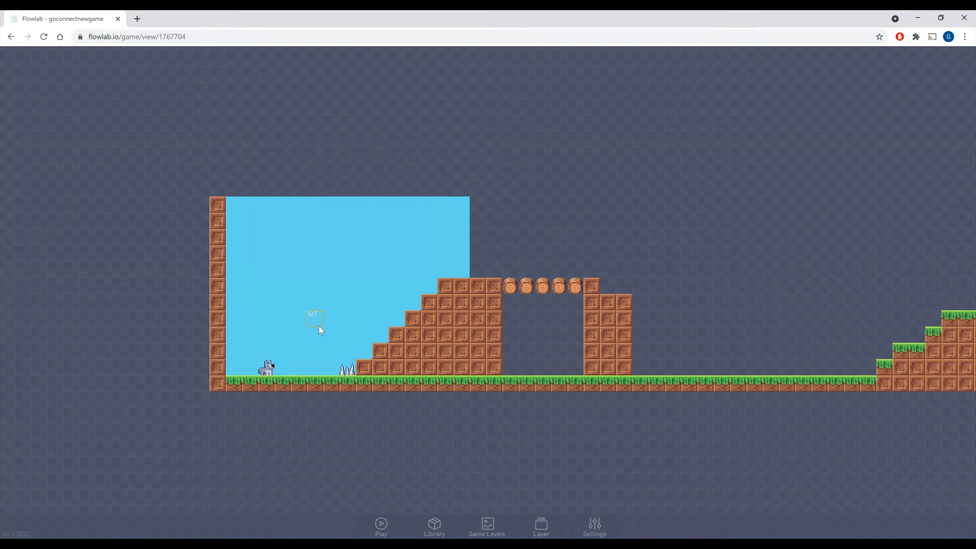
# - Clone the spike across the whole floor of the pit beneath the log bridge
pyautogui.click(350, 371)
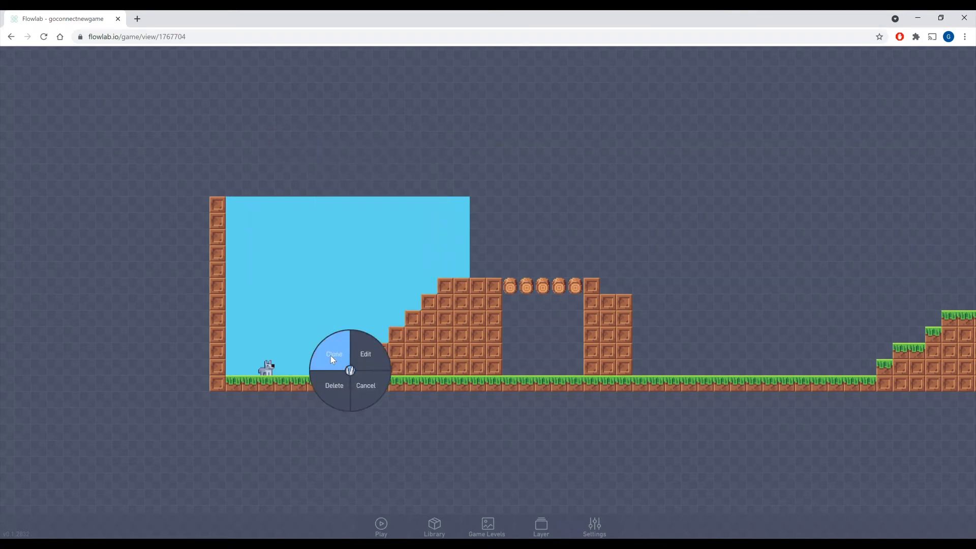
pyautogui.click(330, 356)
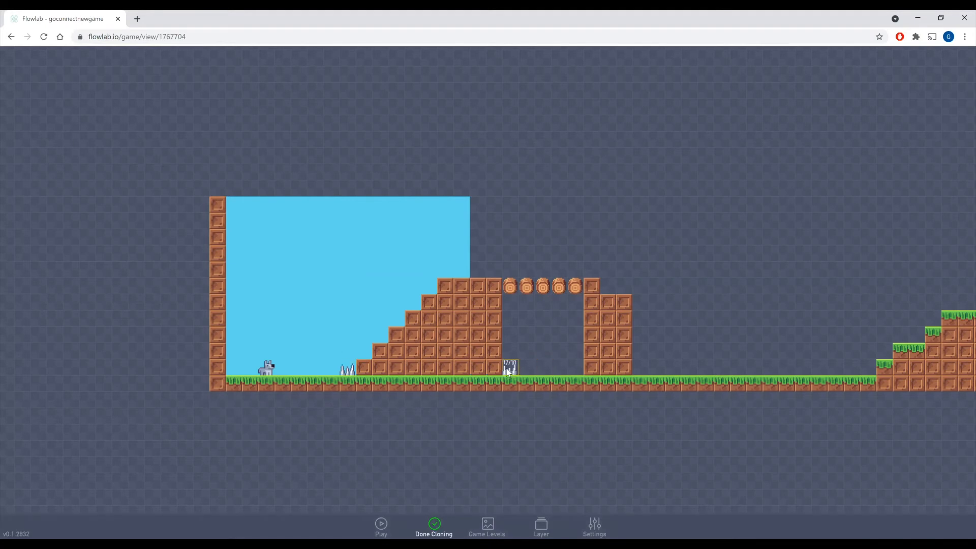
pyautogui.moveTo(512, 372); pyautogui.dragTo(577, 370)
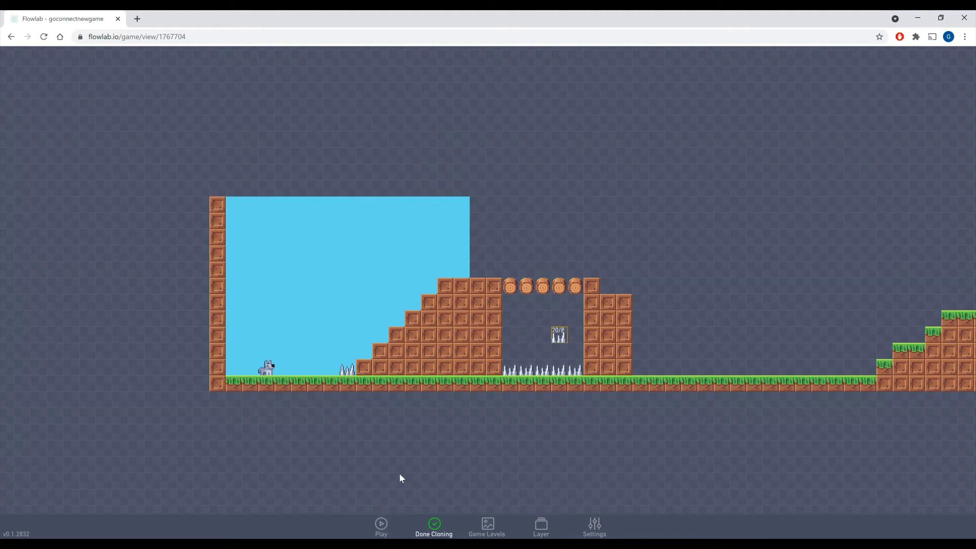
# - Delete the fourth log of the bridge and move the third log into its place, leaving a one-tile gap
pyautogui.moveTo(557, 438); pyautogui.dragTo(417, 450)
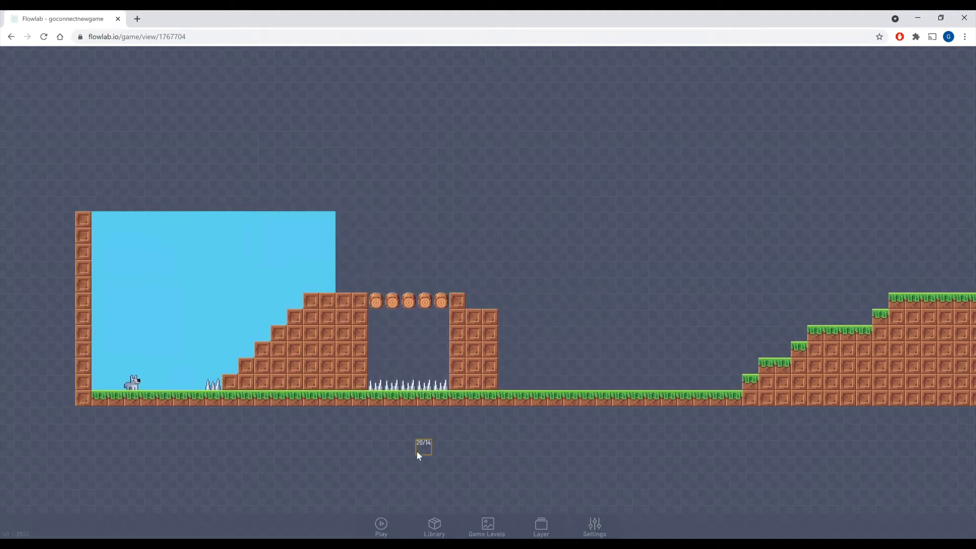
pyautogui.moveTo(553, 327); pyautogui.dragTo(482, 342)
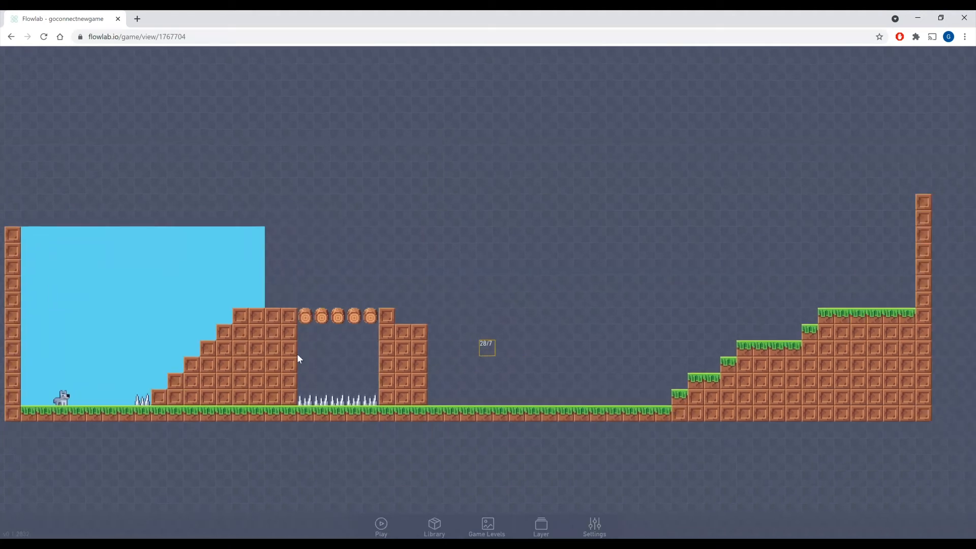
pyautogui.moveTo(350, 340); pyautogui.dragTo(356, 355)
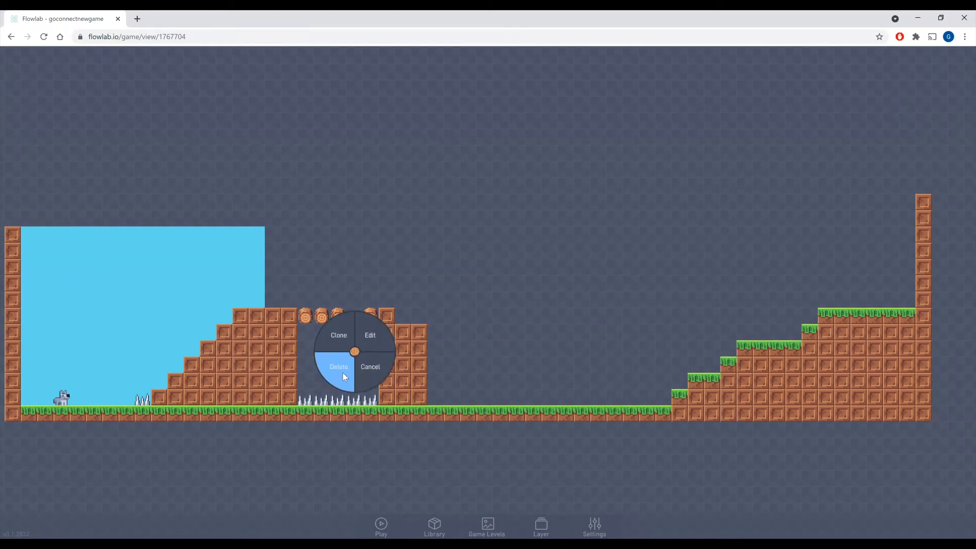
pyautogui.click(343, 373)
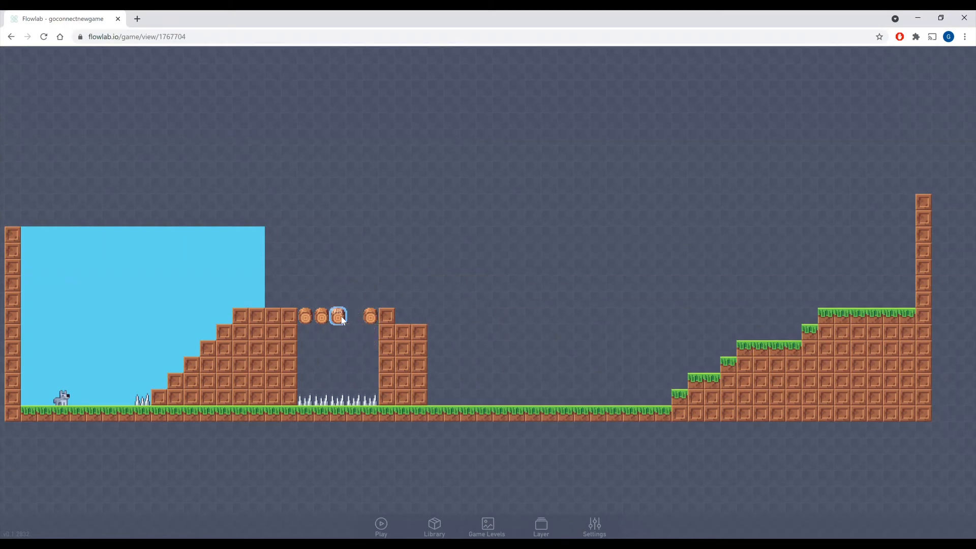
pyautogui.moveTo(338, 318)
pyautogui.mouseDown()
pyautogui.moveTo(368, 321)
pyautogui.moveTo(355, 320)
pyautogui.mouseUp()
# - Clone four spikes onto the flat ground past the pit, two onto the wide grassy step and two onto the top ledge
pyautogui.click(354, 411)
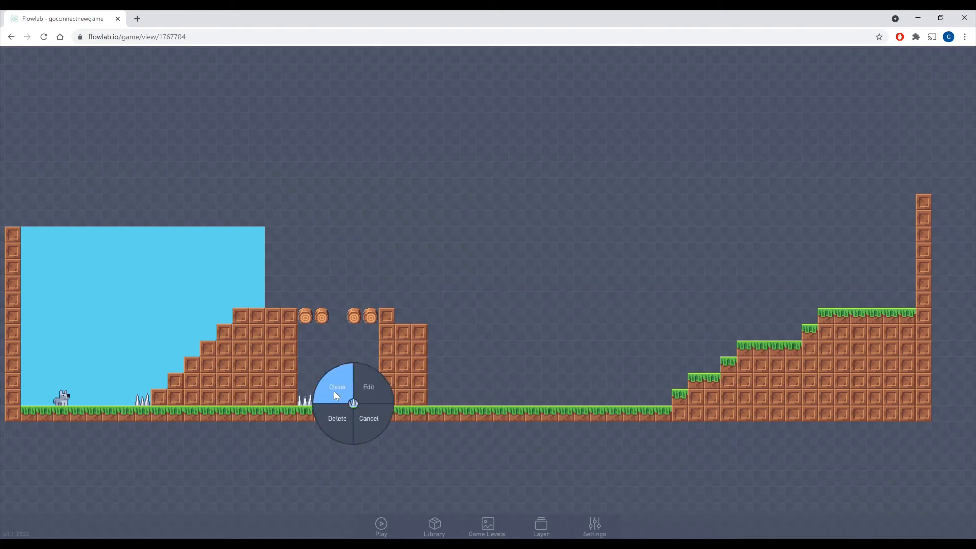
pyautogui.click(334, 391)
pyautogui.moveTo(507, 400); pyautogui.dragTo(542, 400)
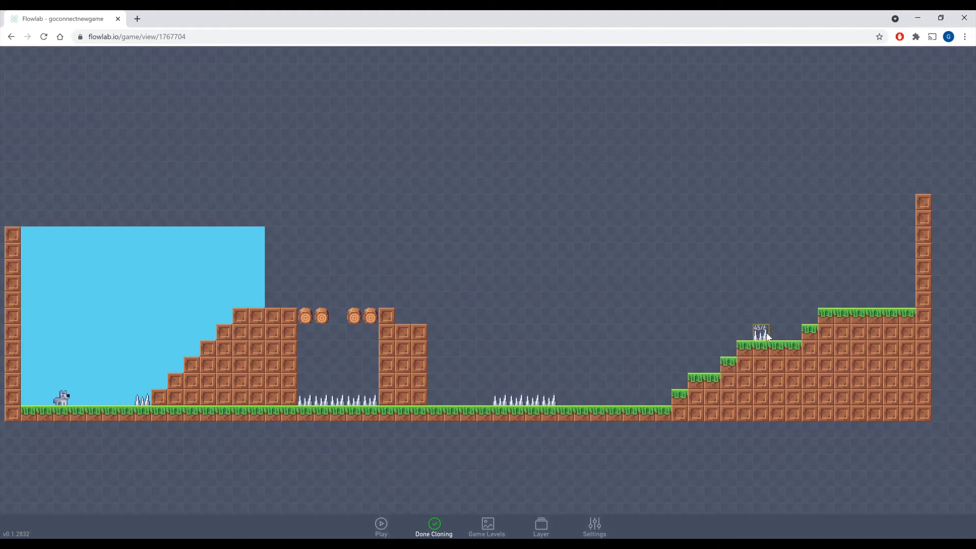
pyautogui.moveTo(768, 336); pyautogui.dragTo(778, 335)
pyautogui.click(842, 303)
pyautogui.click(856, 304)
pyautogui.click(434, 526)
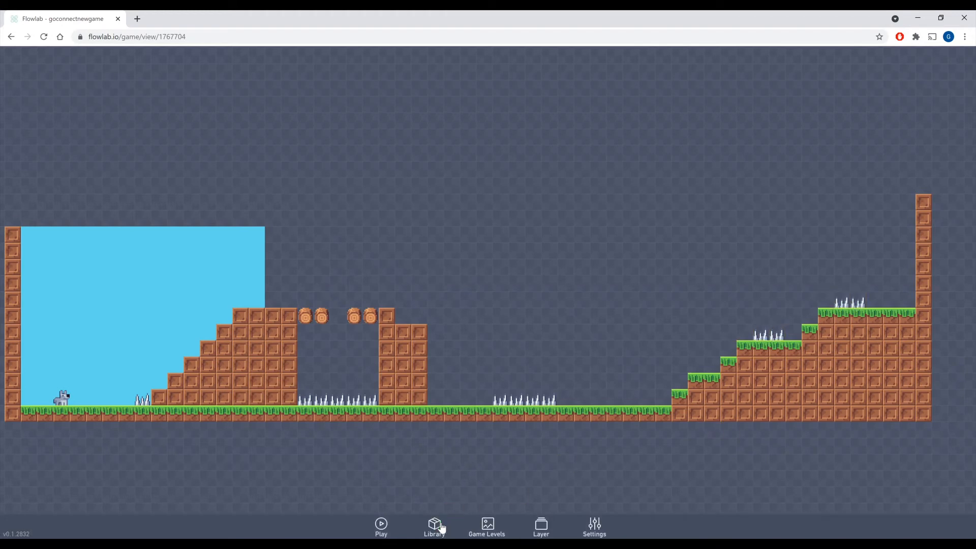
# - Play-test the level by running and jumping the player around the first spike and block stairs, and return to editing
pyautogui.click(382, 527)
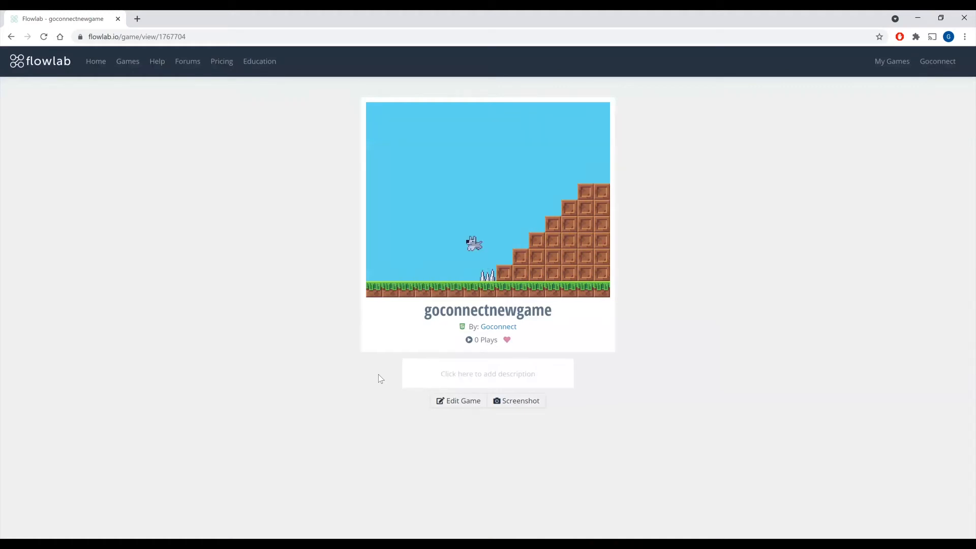
pyautogui.press('Left')
pyautogui.press('Right')
pyautogui.press('Up')
pyautogui.press('Up')
pyautogui.press('Right')
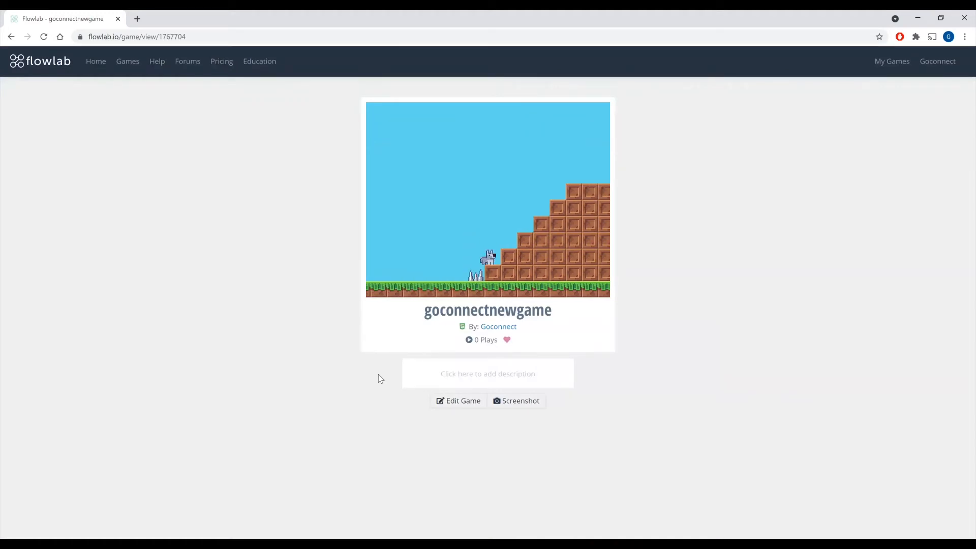
pyautogui.press('Up')
pyautogui.press('Left')
pyautogui.press('Right')
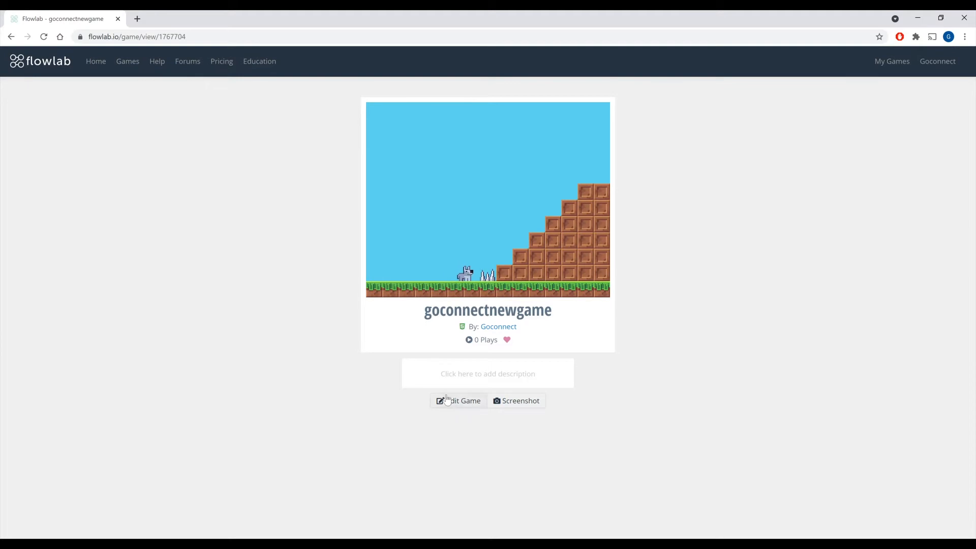
pyautogui.click(446, 401)
# - Add a Collision trigger to the player's behaviors
pyautogui.click(406, 365)
pyautogui.click(434, 350)
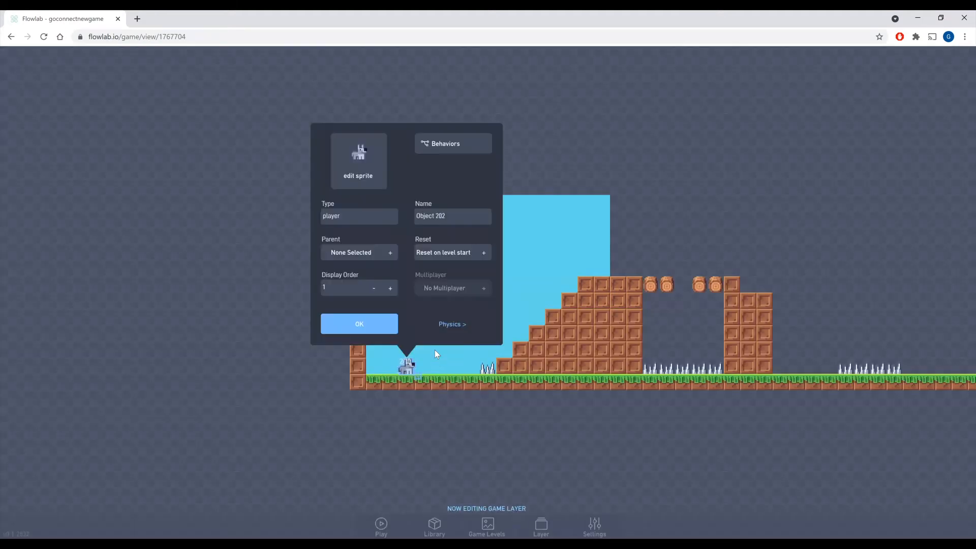
pyautogui.click(460, 148)
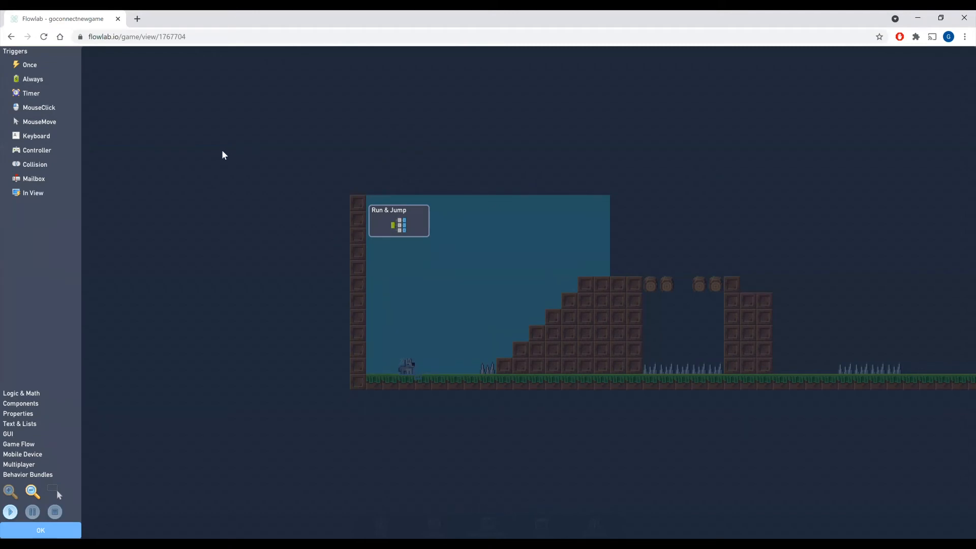
pyautogui.moveTo(56, 166); pyautogui.dragTo(307, 323)
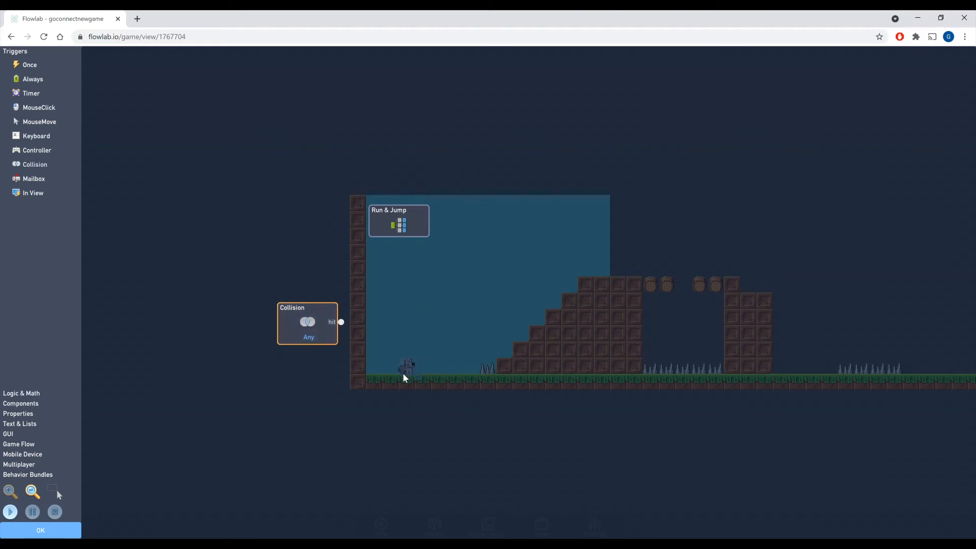
# - Set the Collision trigger to type spike with Any Object and save the player's behaviors and properties
pyautogui.click(307, 328)
pyautogui.click(309, 155)
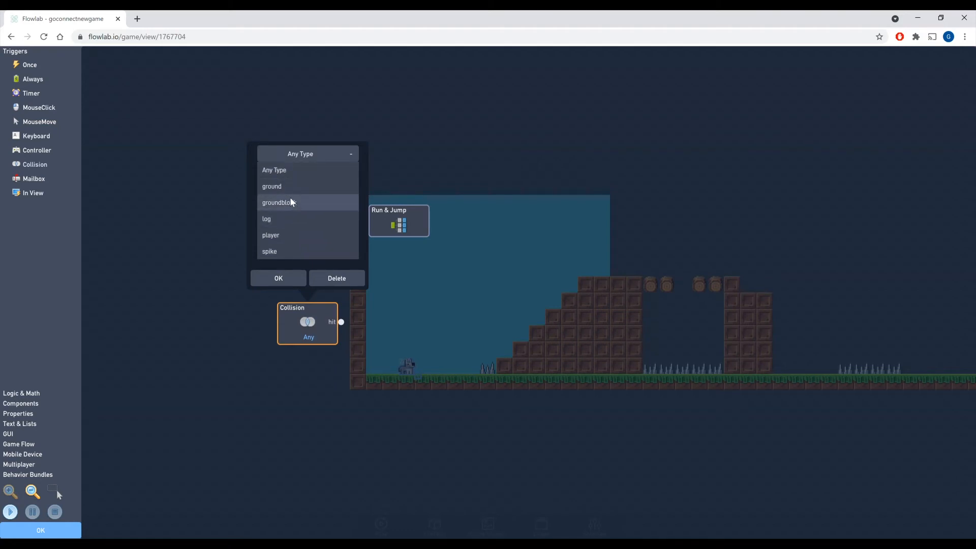
pyautogui.click(272, 251)
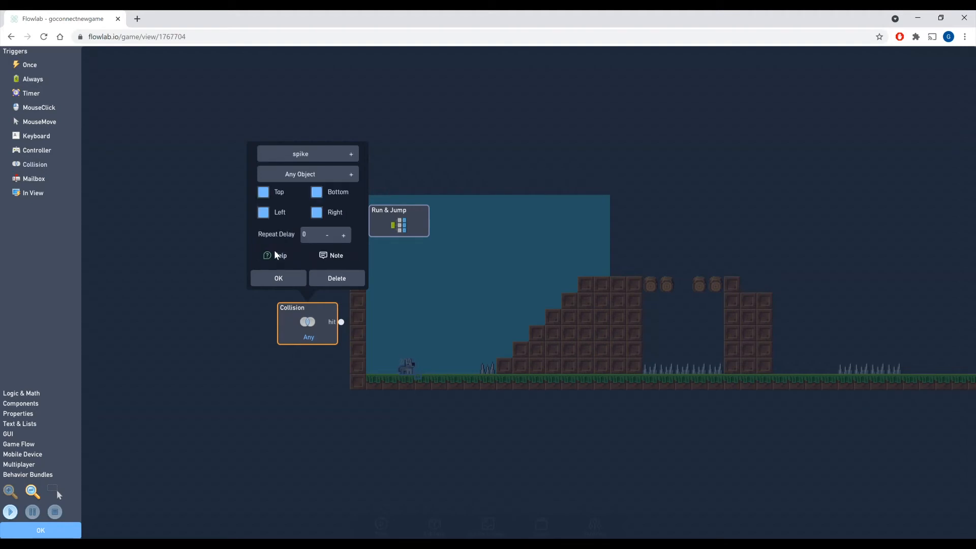
pyautogui.click(301, 175)
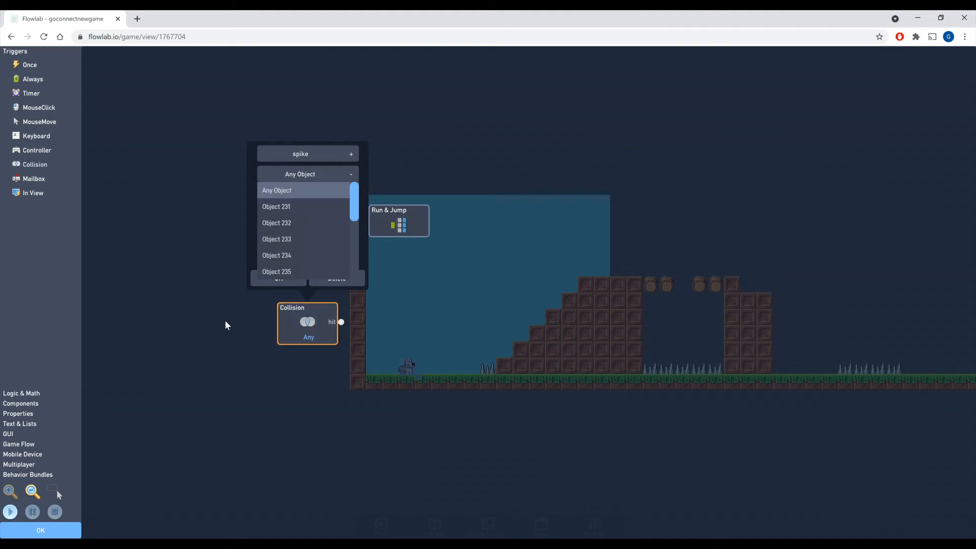
pyautogui.click(266, 308)
pyautogui.click(281, 282)
pyautogui.click(69, 527)
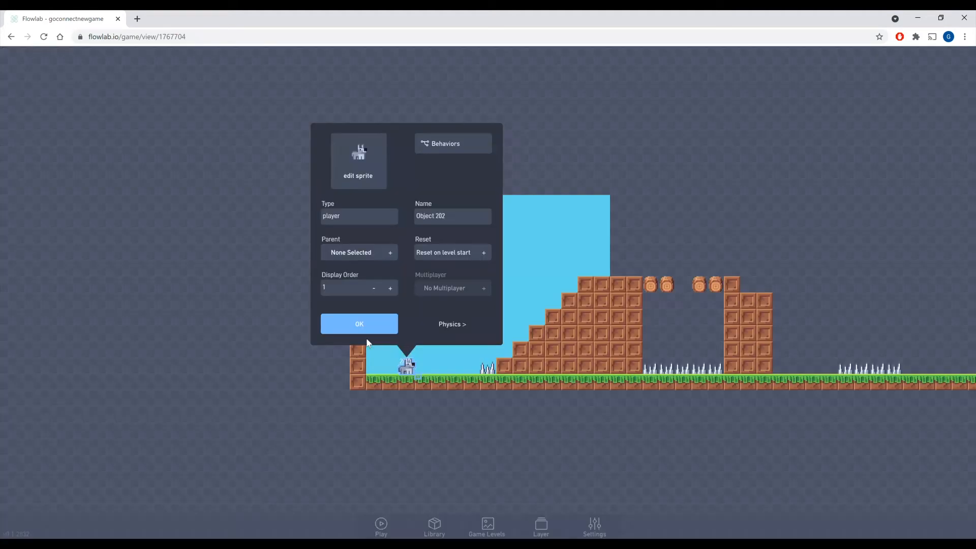
pyautogui.click(374, 326)
# - Rename the spike at the foot of the block stairs to "no1 spike"
pyautogui.click(487, 364)
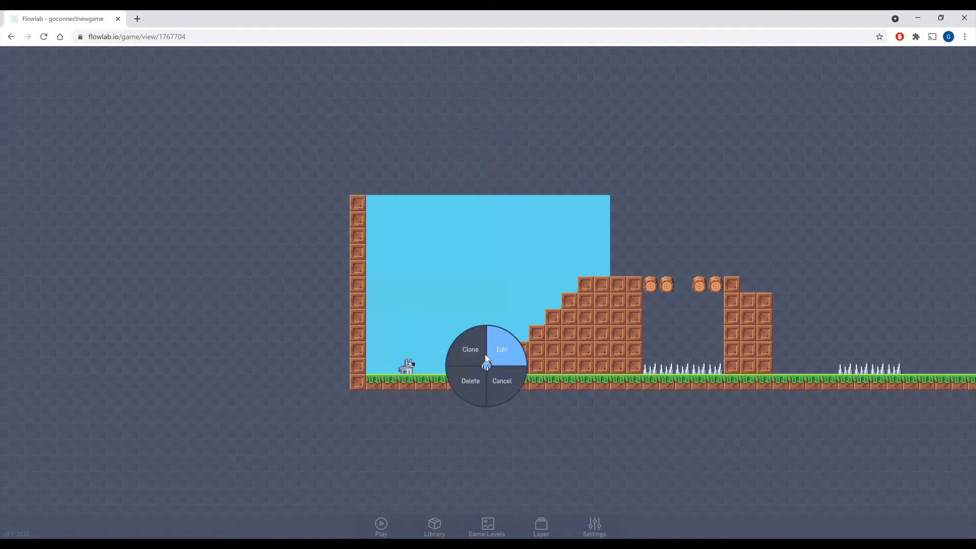
pyautogui.click(520, 345)
pyautogui.hotkey('ctrl', 'a')
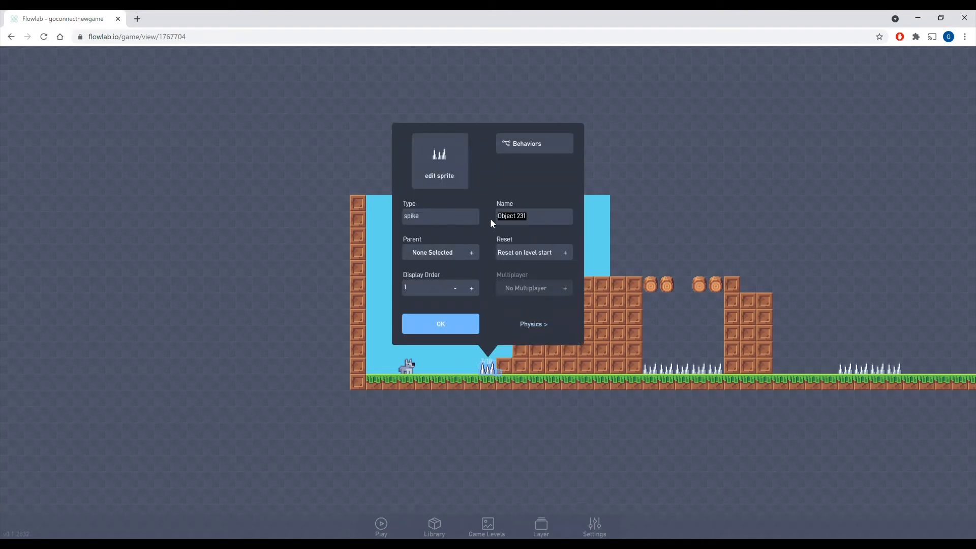
pyautogui.write('no1 spike')
pyautogui.click(433, 325)
# - Check the properties of the first spike on the flat ground past the pit and of the spike beside the player
pyautogui.moveTo(749, 431); pyautogui.dragTo(526, 423)
pyautogui.click(627, 360)
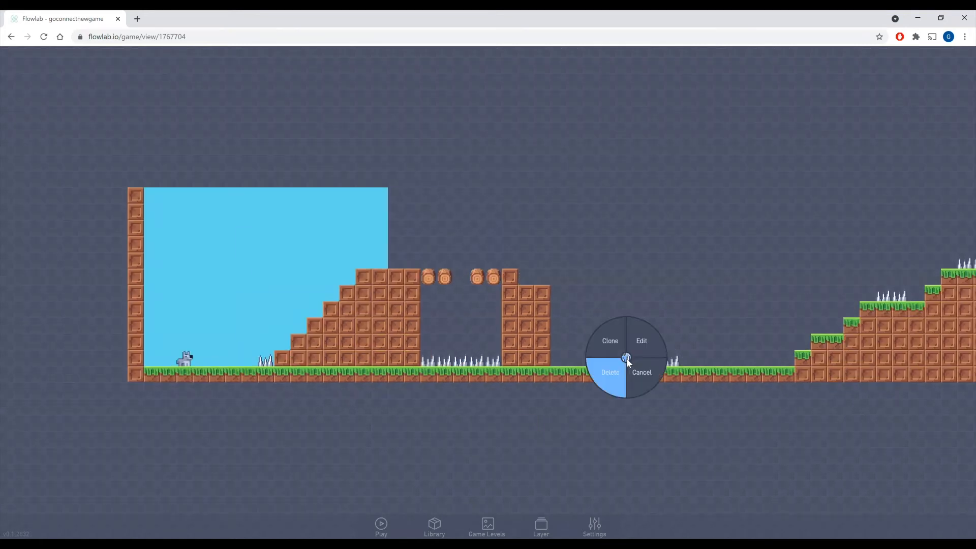
pyautogui.click(640, 341)
pyautogui.click(573, 316)
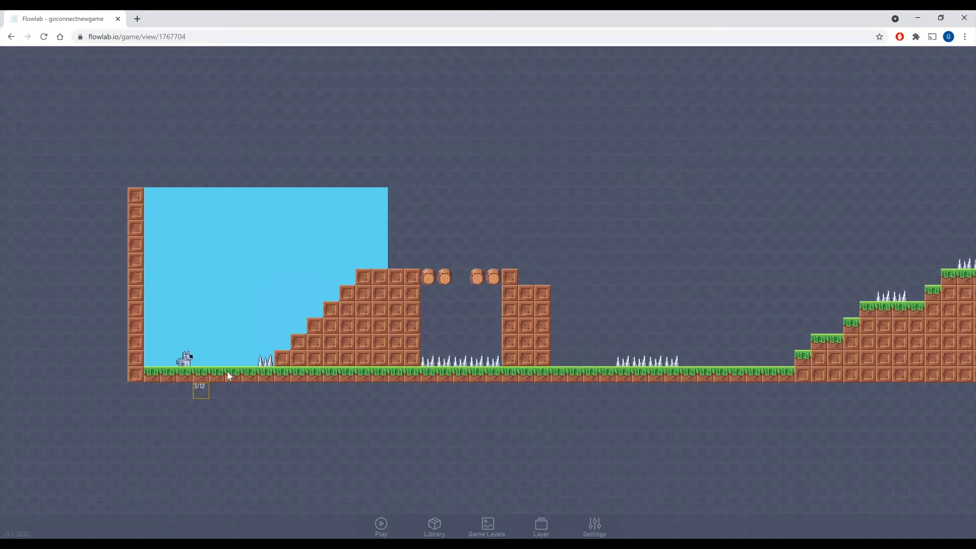
pyautogui.click(265, 361)
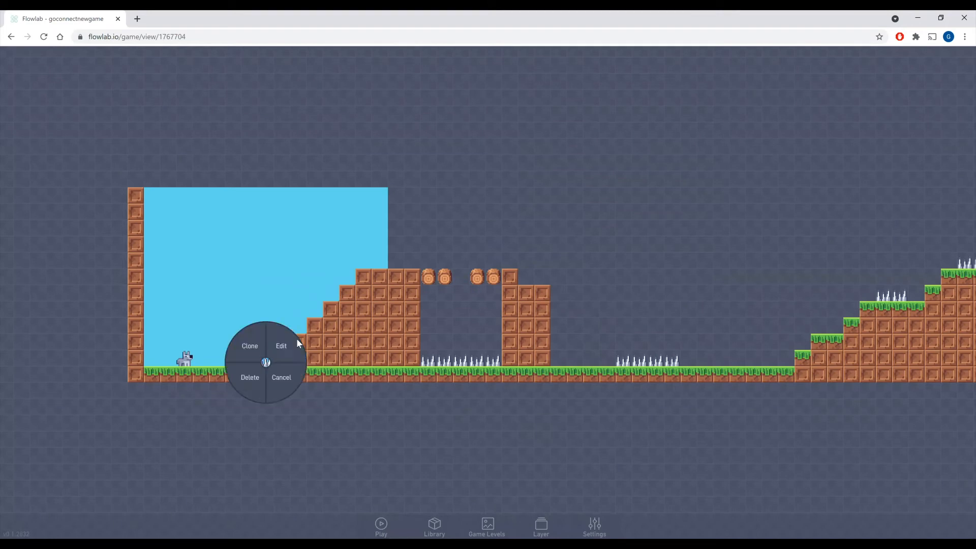
pyautogui.click(283, 346)
pyautogui.click(219, 316)
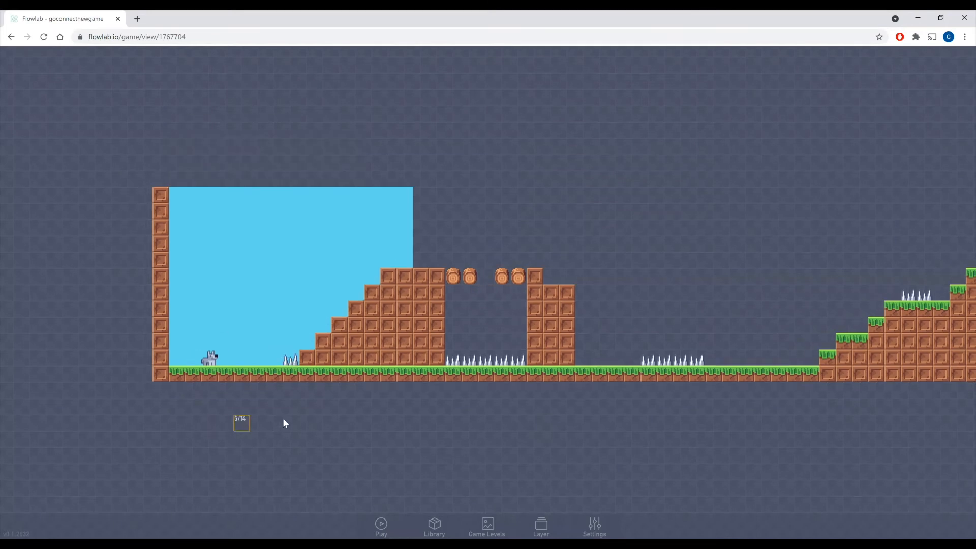
# - Open the player's behaviors and keep the spike Collision trigger set to Any Object
pyautogui.click(249, 356)
pyautogui.click(264, 339)
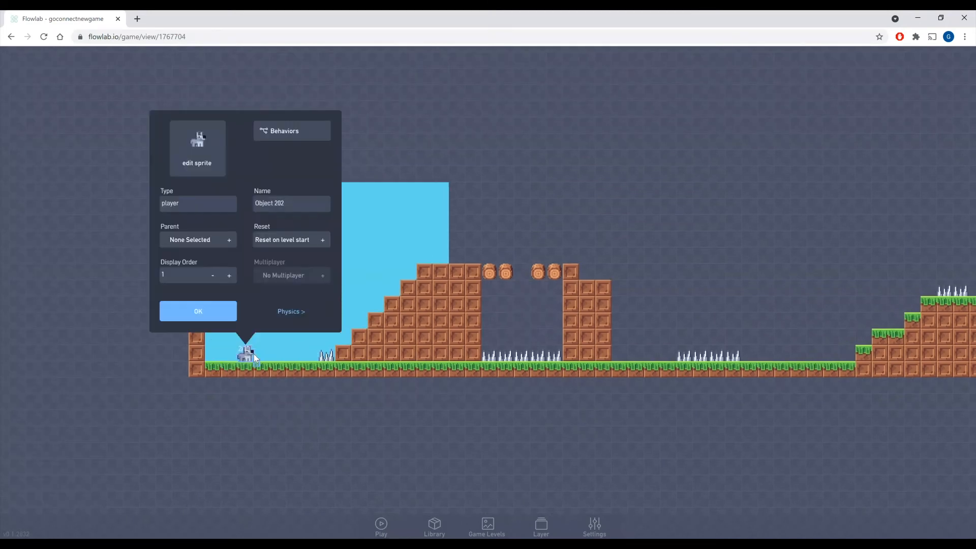
pyautogui.click(291, 140)
pyautogui.moveTo(462, 339); pyautogui.dragTo(349, 236)
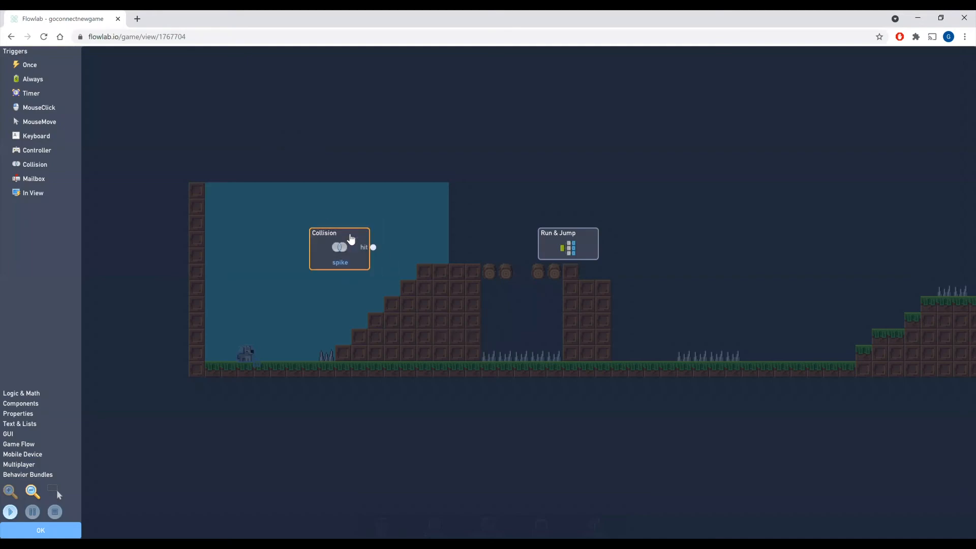
pyautogui.click(348, 235)
pyautogui.click(338, 104)
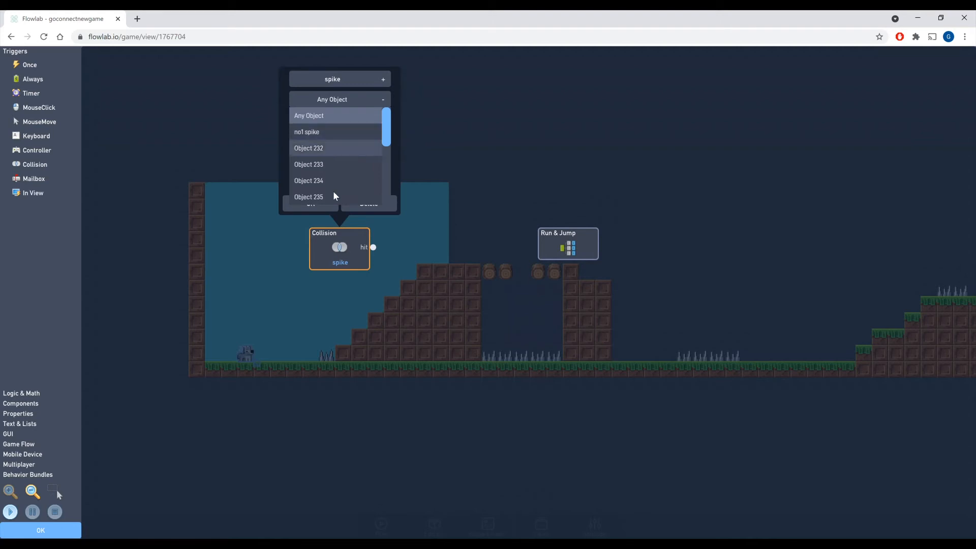
pyautogui.click(320, 119)
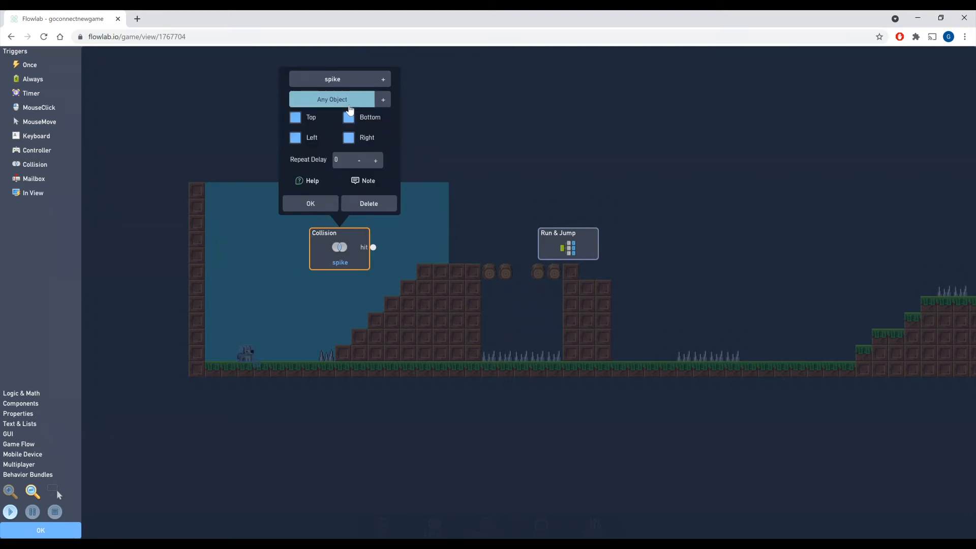
pyautogui.click(325, 205)
# - Add a Next Level block set to Restart Current and connect the Collision trigger's hit output to its go input
pyautogui.moveTo(336, 248); pyautogui.dragTo(343, 270)
pyautogui.moveTo(570, 242); pyautogui.dragTo(485, 179)
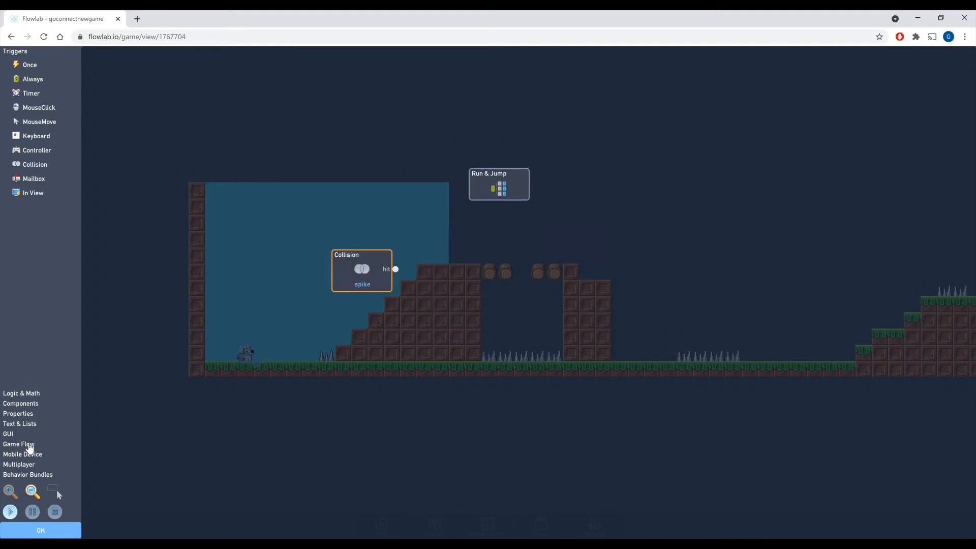
pyautogui.click(22, 445)
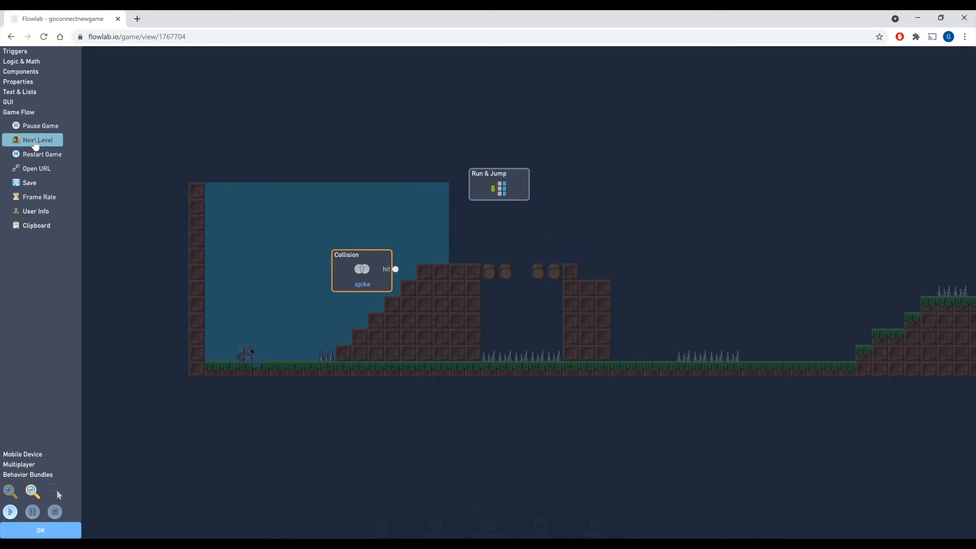
pyautogui.click(35, 143)
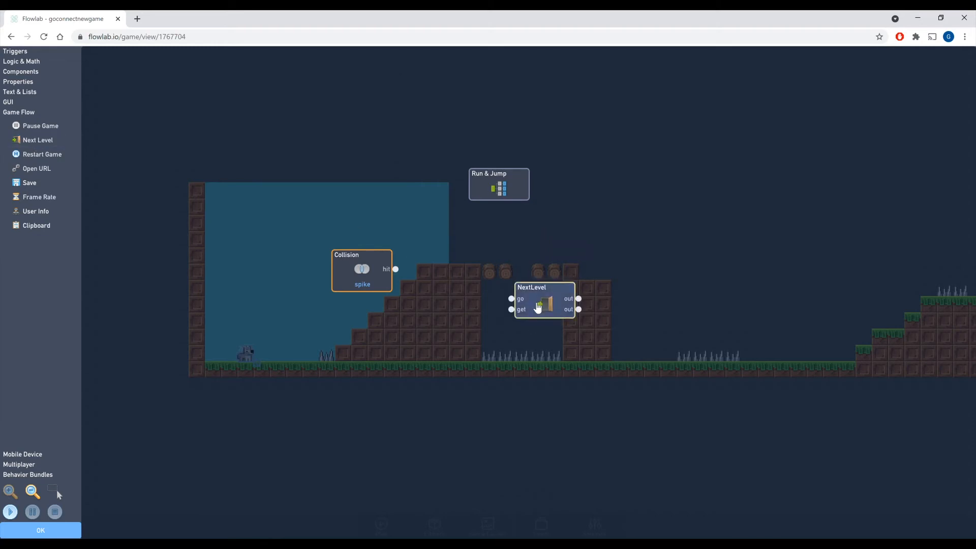
pyautogui.moveTo(538, 301); pyautogui.dragTo(486, 275)
pyautogui.click(484, 275)
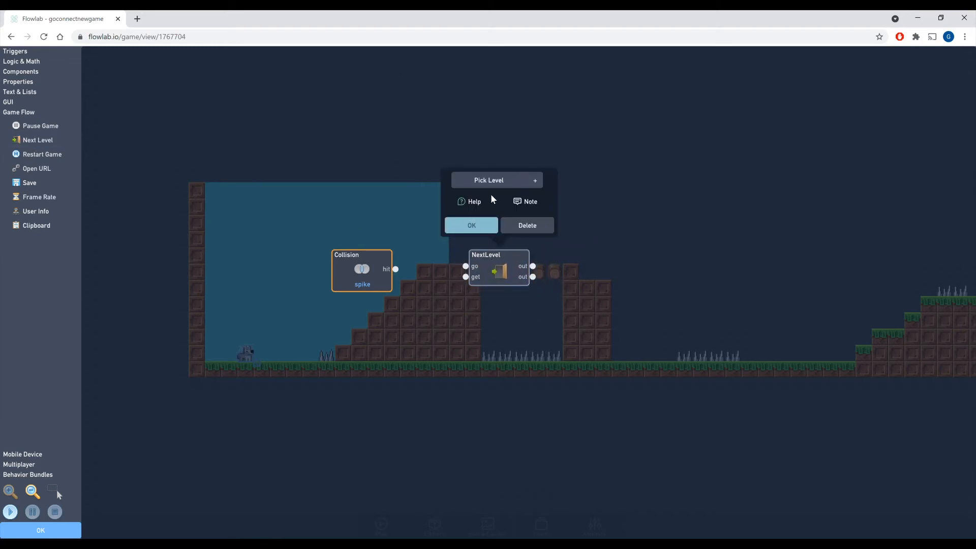
pyautogui.click(489, 181)
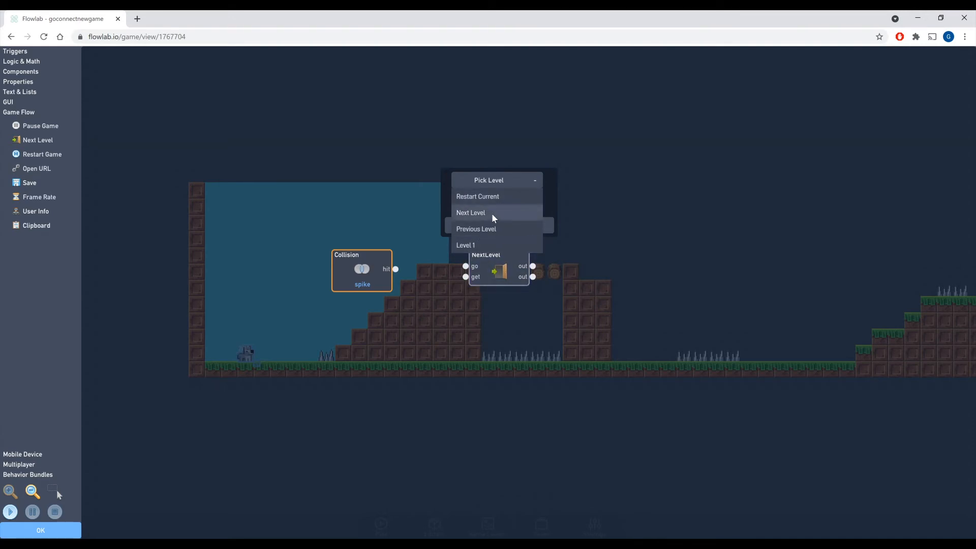
pyautogui.click(485, 199)
pyautogui.click(478, 225)
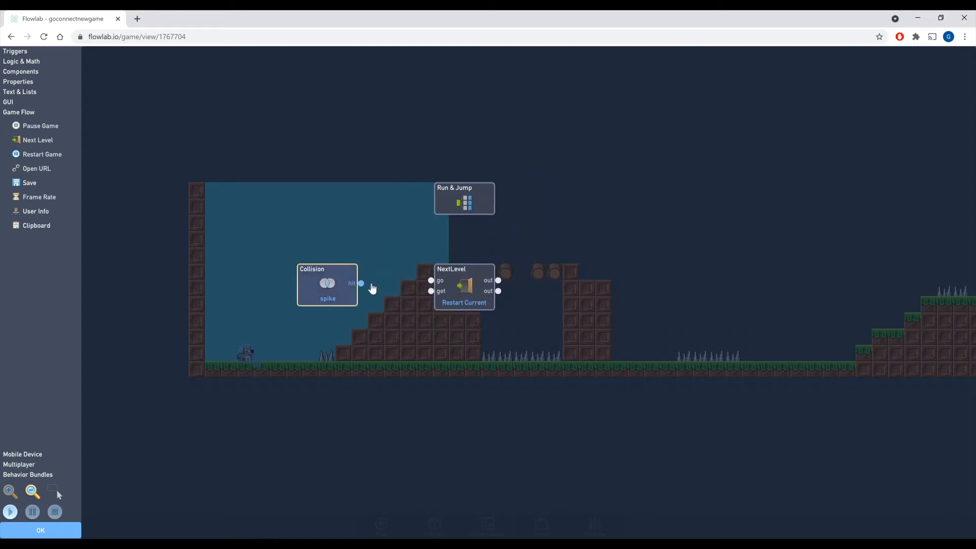
pyautogui.moveTo(365, 284); pyautogui.dragTo(466, 288)
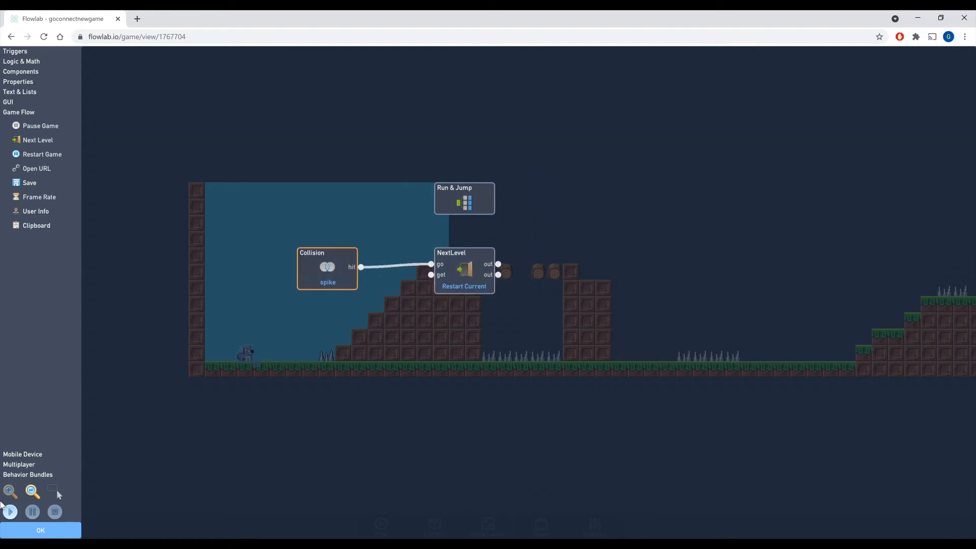
# - Playtest the level from the behavior editor, running and jumping the player past the stairs and logs, and stop the test
pyautogui.click(12, 512)
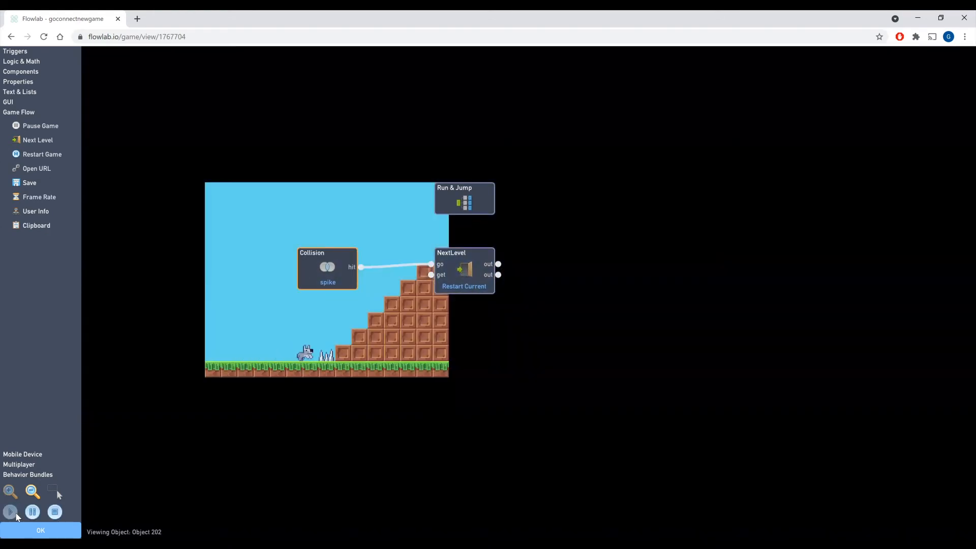
pyautogui.press('Right')
pyautogui.press('space')
pyautogui.press('Right')
pyautogui.press('space')
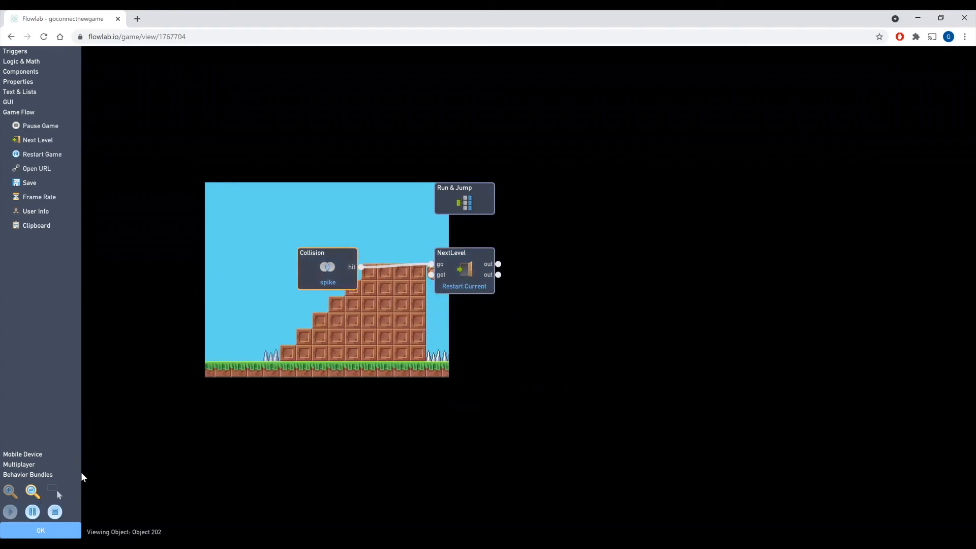
pyautogui.press('space')
pyautogui.press('Right')
pyautogui.press('space')
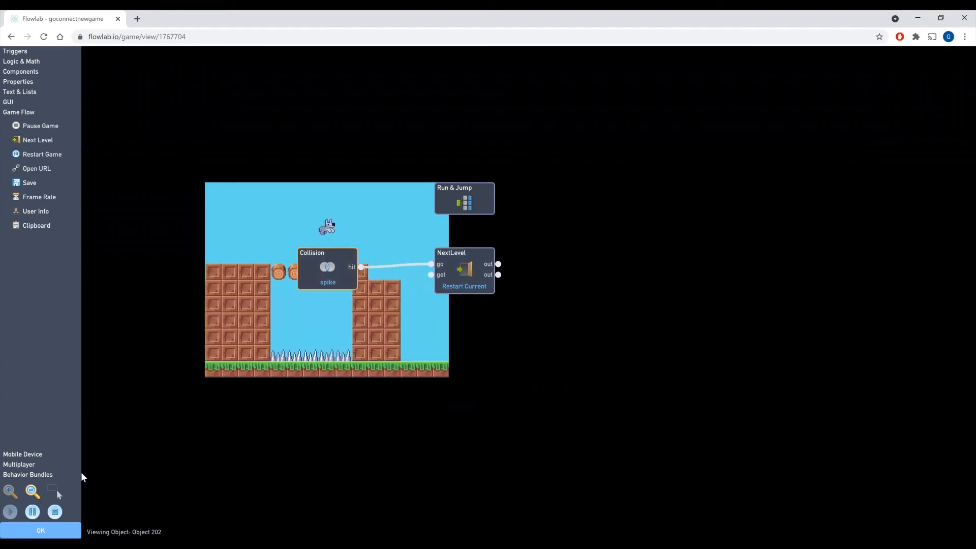
pyautogui.press('Right')
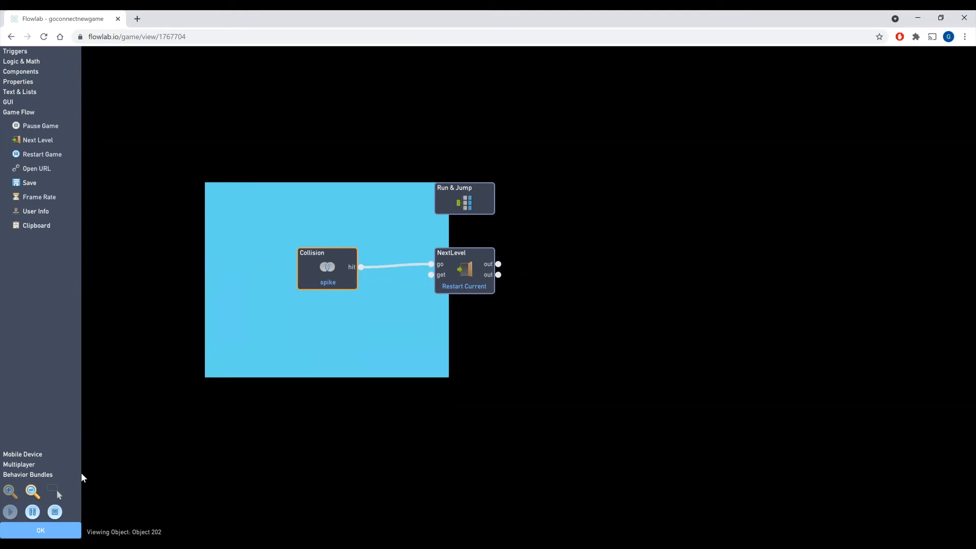
pyautogui.click(55, 512)
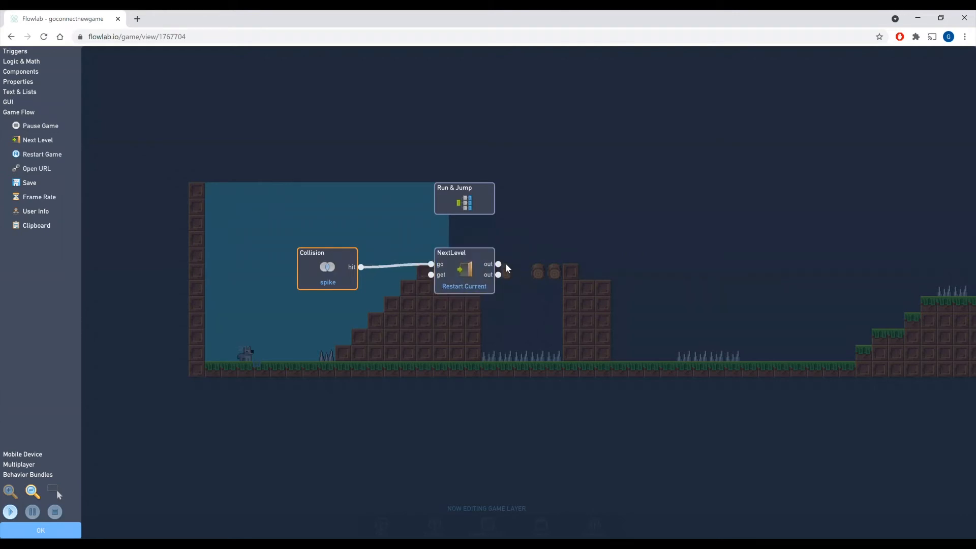
# - Remove the connection between the Collision and NextLevel blocks and move both blocks below the level's ground
pyautogui.moveTo(507, 268); pyautogui.dragTo(412, 253)
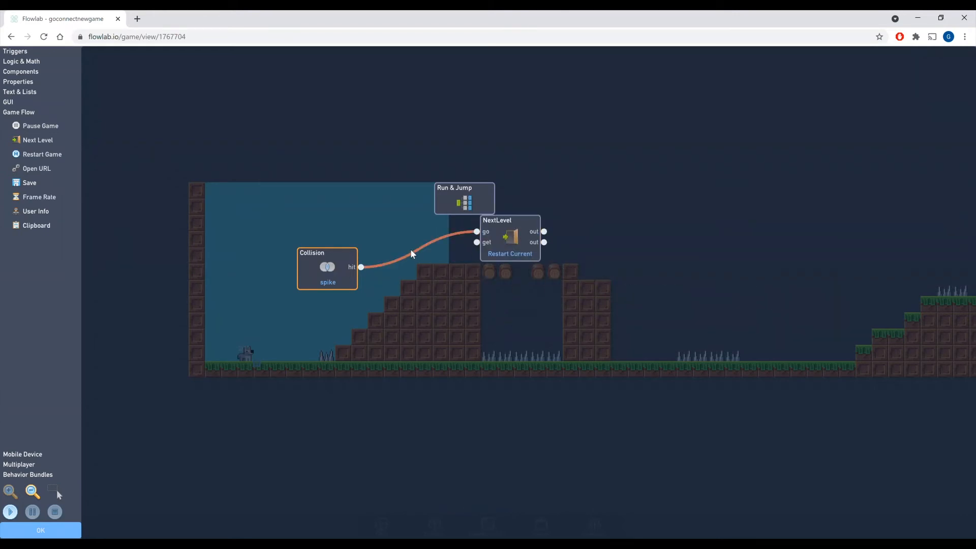
pyautogui.click(411, 250)
pyautogui.moveTo(515, 241); pyautogui.dragTo(566, 333)
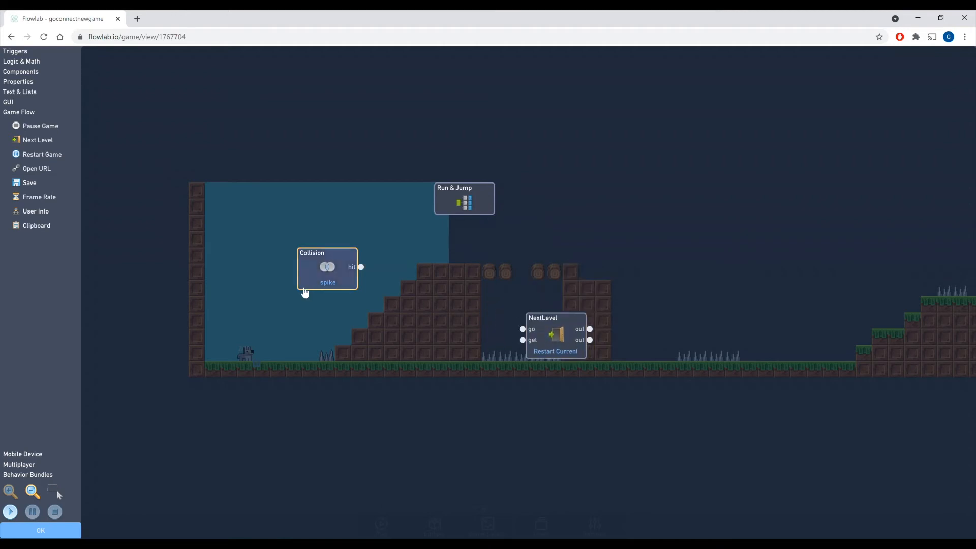
pyautogui.moveTo(305, 293); pyautogui.dragTo(259, 423)
pyautogui.moveTo(561, 337); pyautogui.dragTo(516, 403)
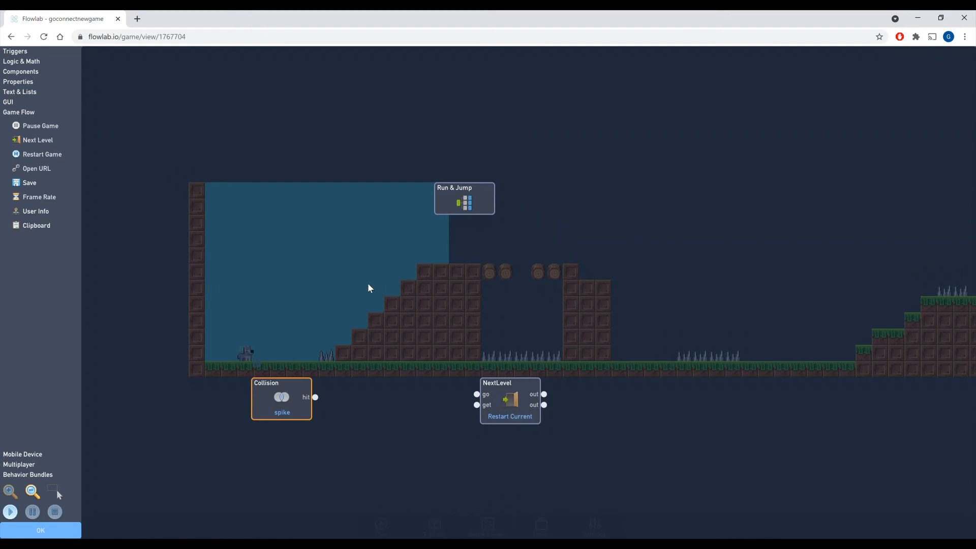
# - Add a GUI Label block to the player's behaviors with the text "HP"
pyautogui.click(8, 102)
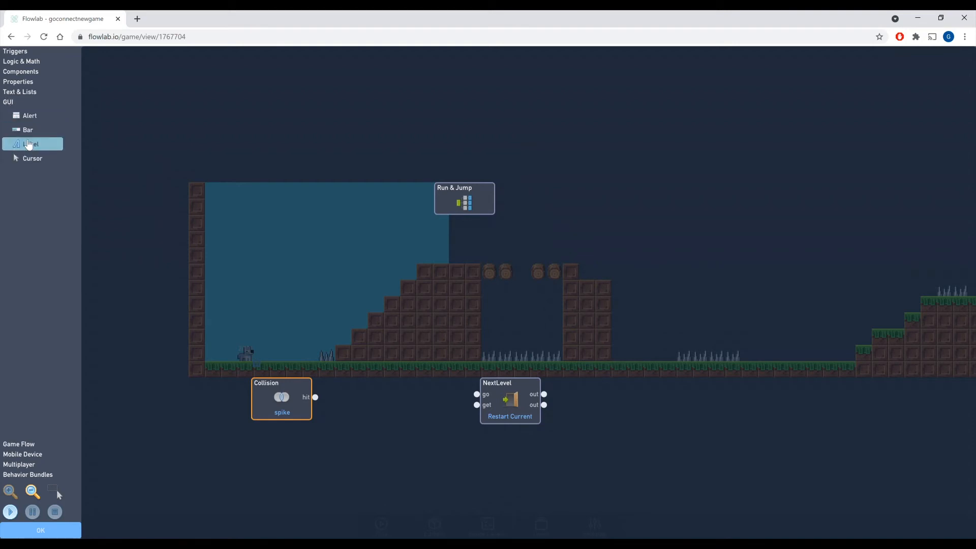
pyautogui.click(29, 144)
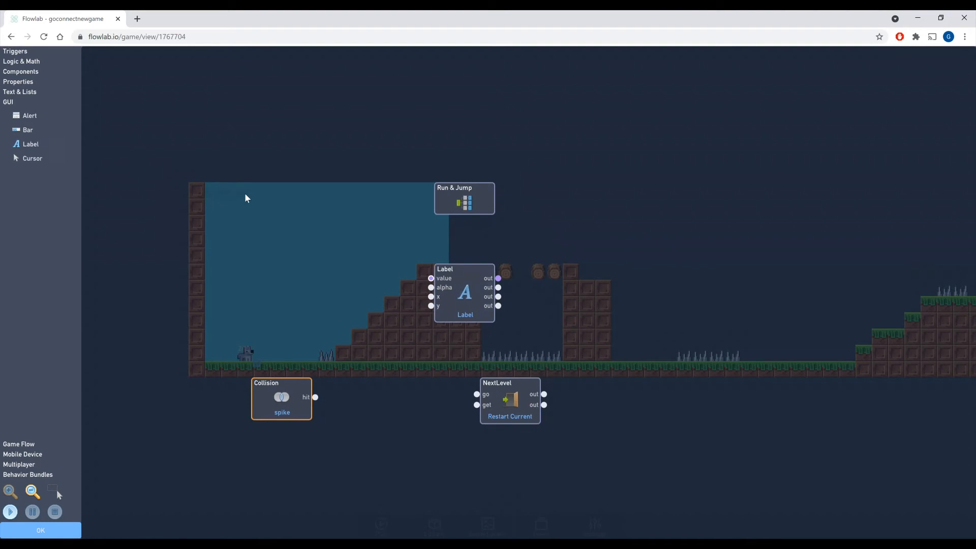
pyautogui.click(465, 299)
pyautogui.hotkey('ctrl', 'a')
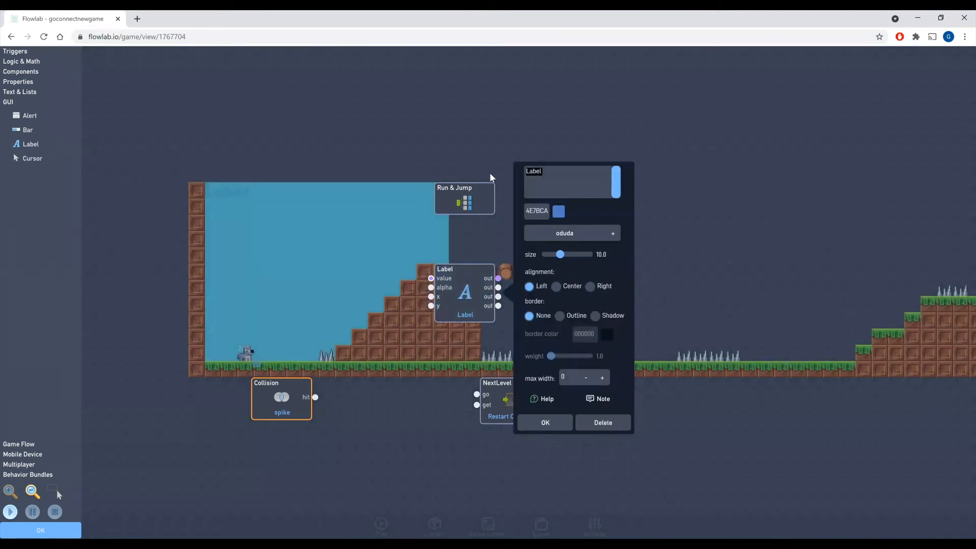
pyautogui.write('HP')
pyautogui.click(564, 425)
# - Add a second Label block beside the HP label and set its text to "3"
pyautogui.moveTo(467, 298); pyautogui.dragTo(557, 285)
pyautogui.click(28, 150)
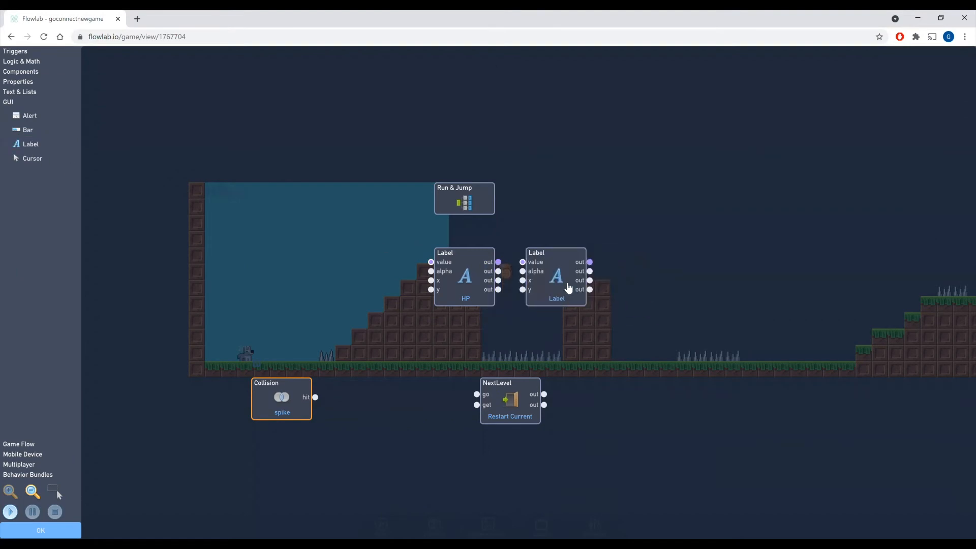
pyautogui.click(557, 282)
pyautogui.moveTo(676, 154); pyautogui.dragTo(539, 152)
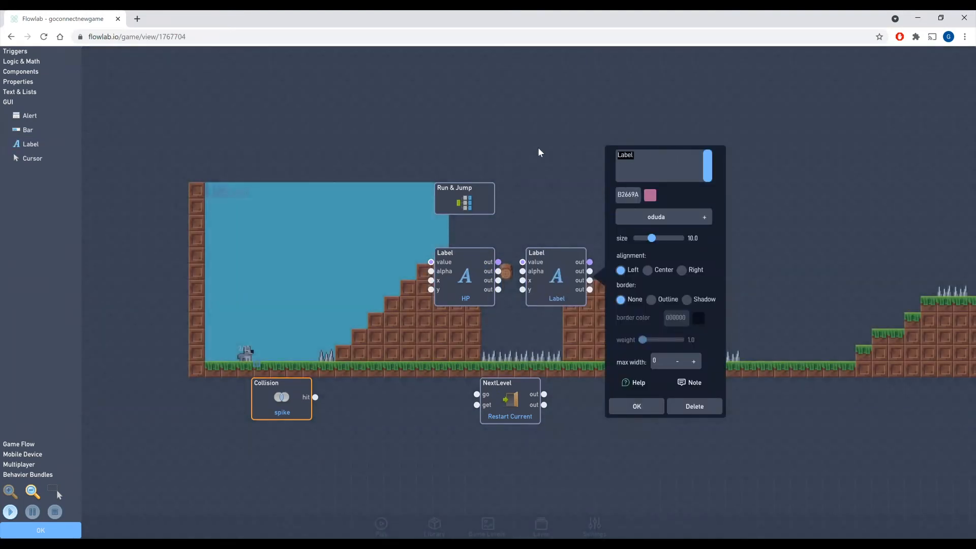
pyautogui.write('3')
pyautogui.click(636, 406)
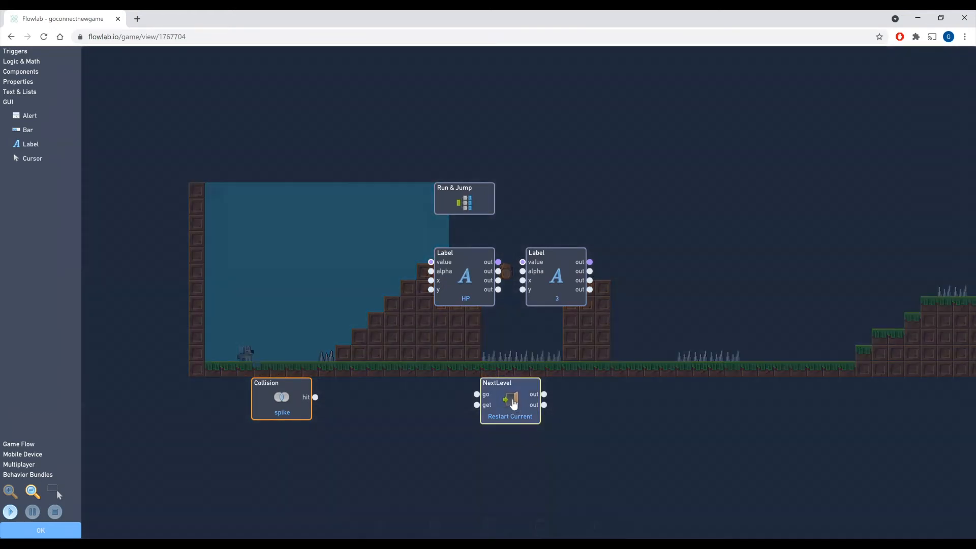
# - Stack the "3" label under the HP label, move the Collision and NextLevel blocks further down, and save the player's behaviors
pyautogui.moveTo(508, 401); pyautogui.dragTo(554, 450)
pyautogui.moveTo(314, 397); pyautogui.dragTo(314, 446)
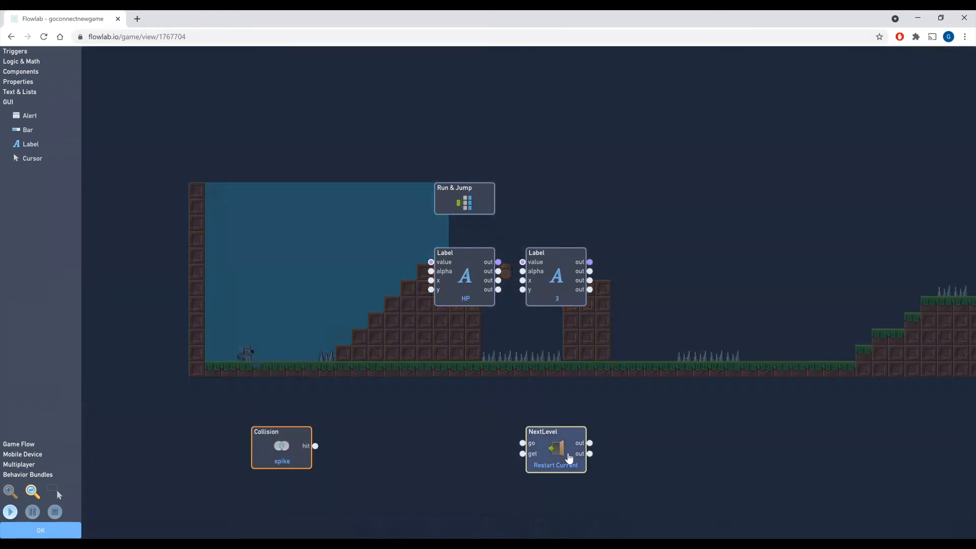
pyautogui.moveTo(559, 450); pyautogui.dragTo(560, 466)
pyautogui.moveTo(551, 298); pyautogui.dragTo(545, 380)
pyautogui.moveTo(459, 367); pyautogui.dragTo(460, 364)
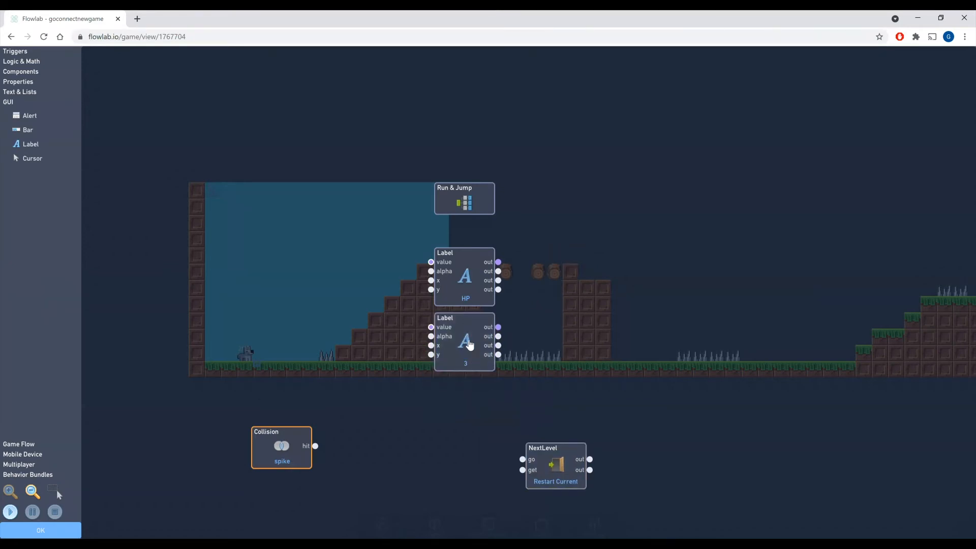
pyautogui.click(43, 529)
pyautogui.click(207, 319)
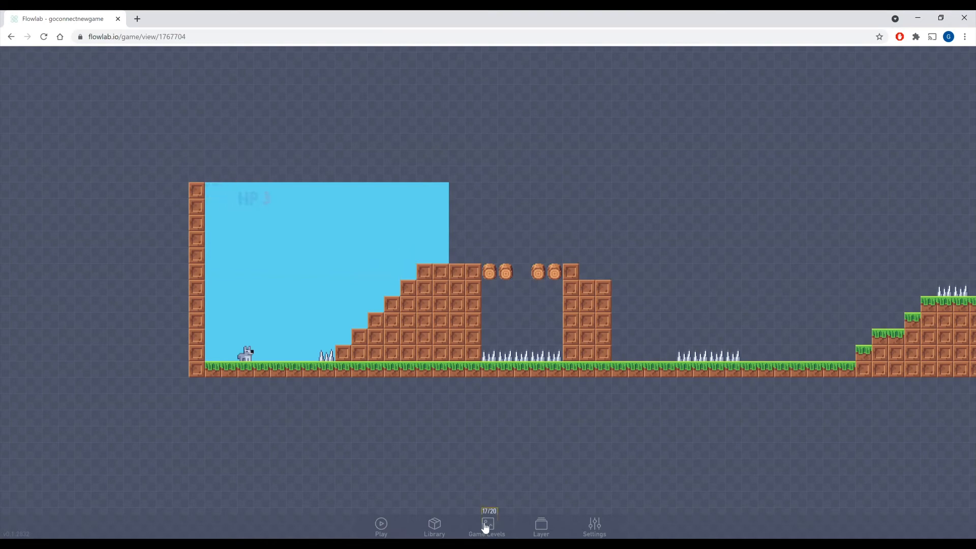
# - Switch to the User Interface layer, preview the game with the HP and 3 labels, and return to editing
pyautogui.click(552, 528)
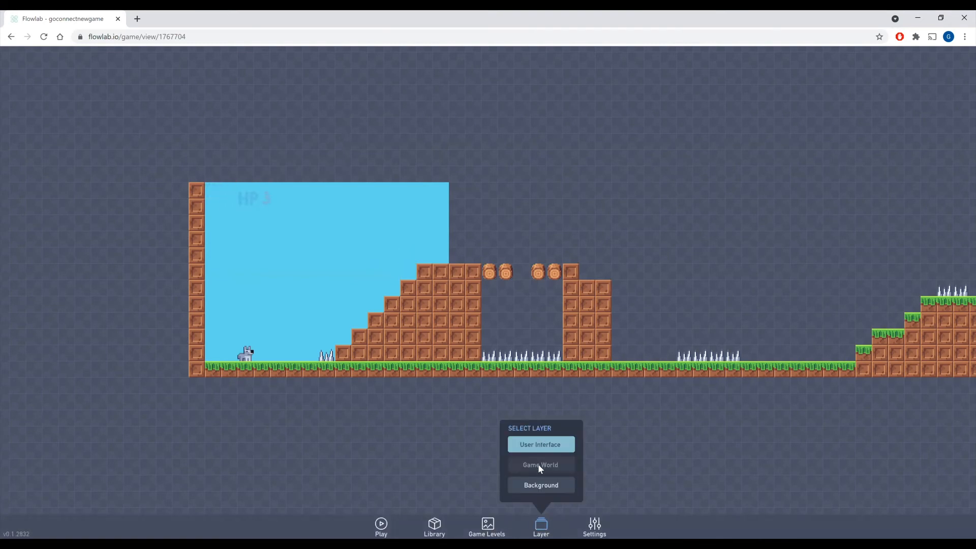
pyautogui.click(533, 449)
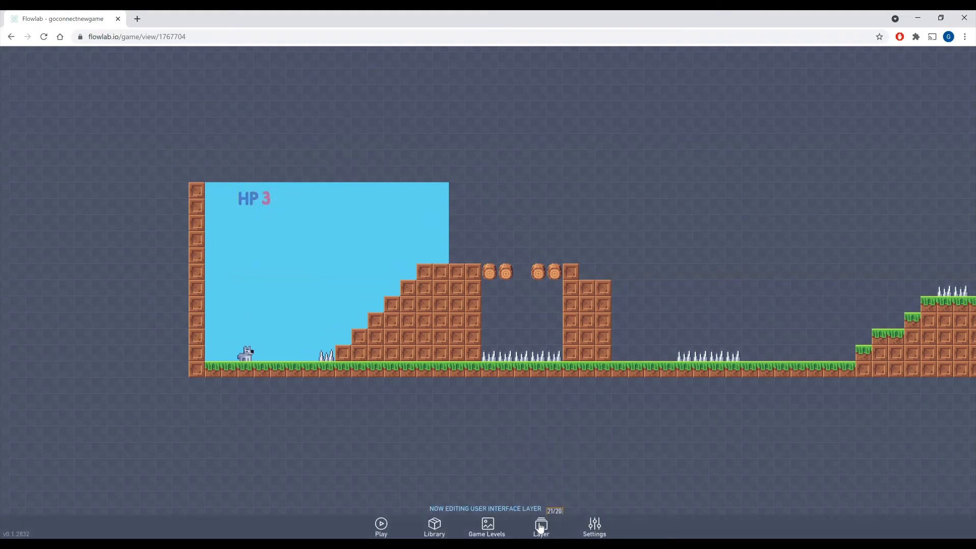
pyautogui.click(382, 526)
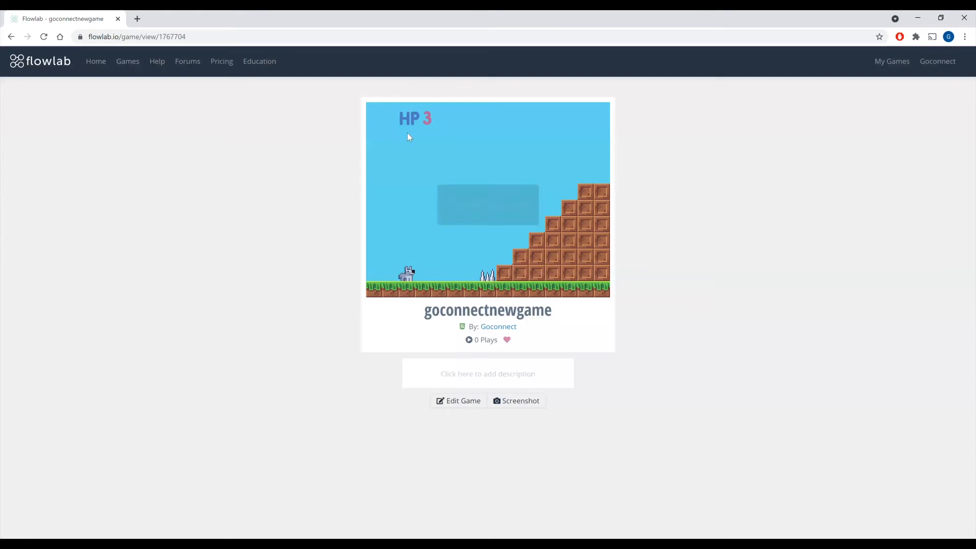
pyautogui.click(450, 402)
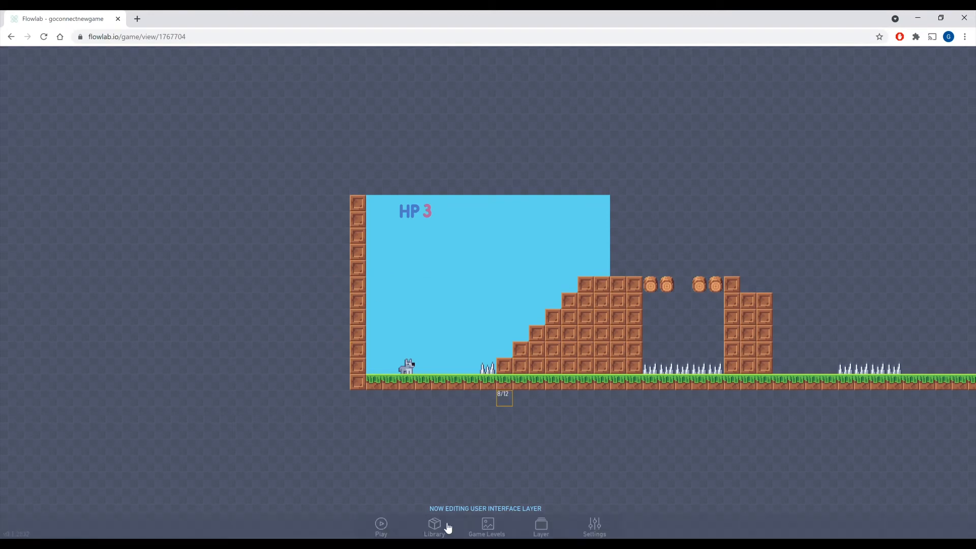
# - Switch to the Game World layer and open the player's properties
pyautogui.moveTo(405, 368); pyautogui.dragTo(359, 369)
pyautogui.click(540, 527)
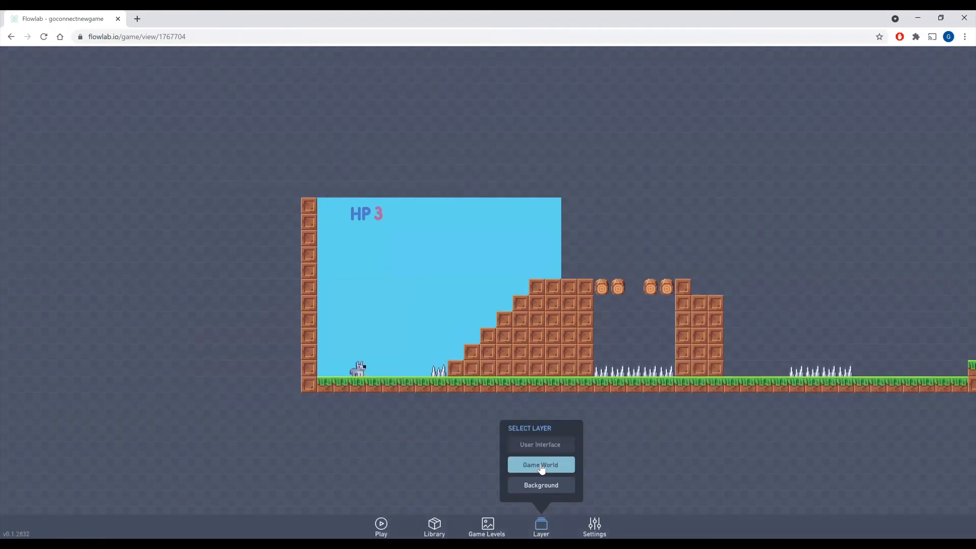
pyautogui.click(542, 464)
pyautogui.moveTo(358, 371); pyautogui.dragTo(326, 361)
pyautogui.moveTo(349, 300); pyautogui.dragTo(355, 363)
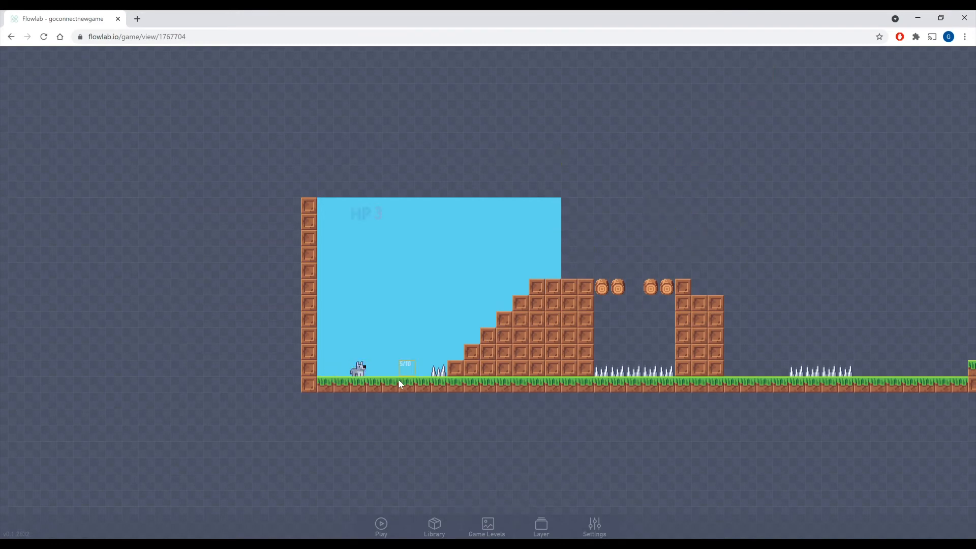
pyautogui.click(367, 372)
pyautogui.click(376, 359)
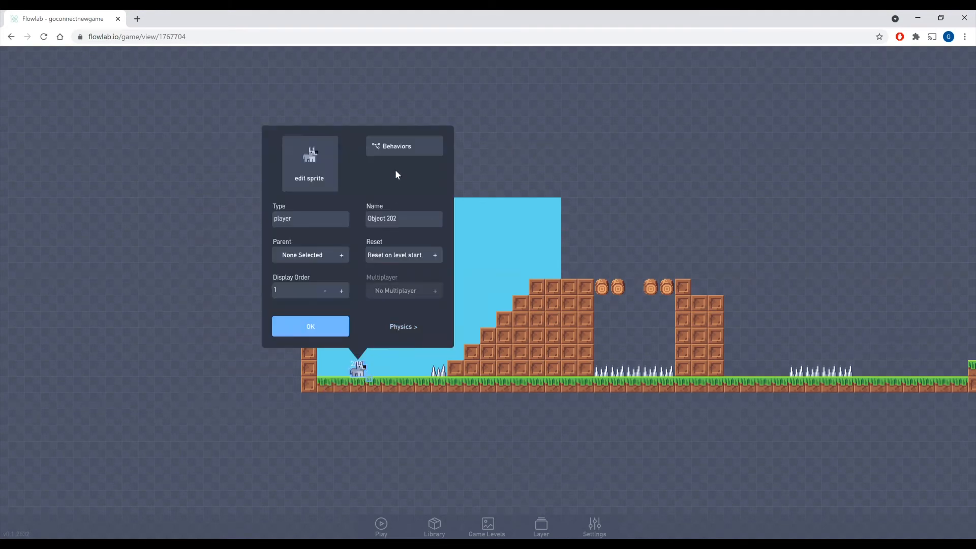
# - Open the player's behaviors and spread the Collision and NextLevel blocks further apart below the Label blocks
pyautogui.click(405, 158)
pyautogui.moveTo(655, 366); pyautogui.dragTo(605, 348)
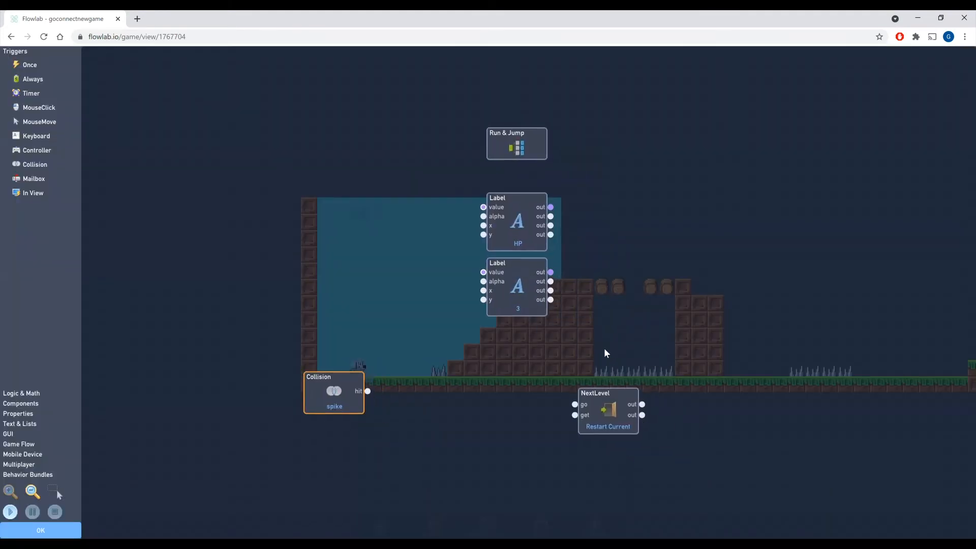
pyautogui.moveTo(614, 415); pyautogui.dragTo(524, 417)
pyautogui.moveTo(312, 399); pyautogui.dragTo(266, 416)
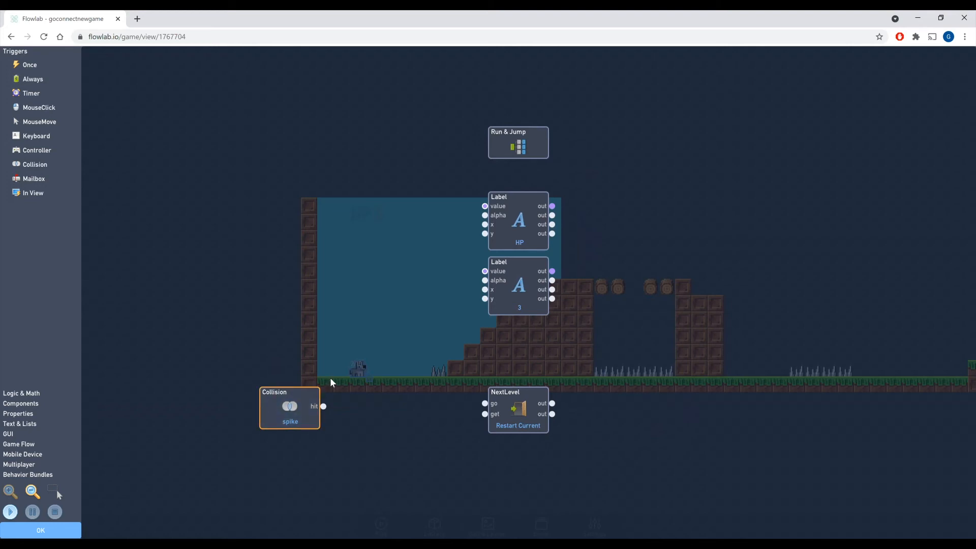
pyautogui.moveTo(495, 427); pyautogui.dragTo(542, 427)
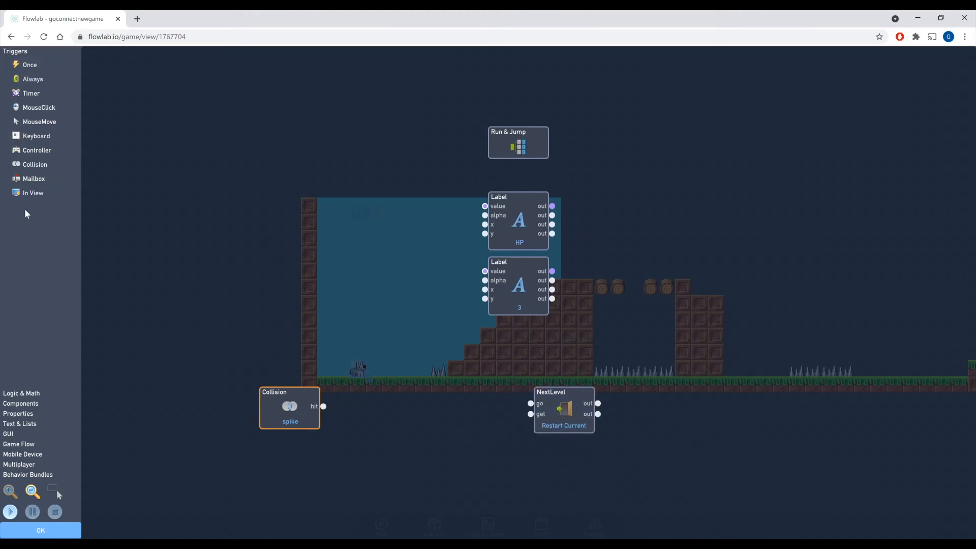
# - Add a Number block labelled "main hp" with value 3 and connect its output to the value input of the "3" Label block
pyautogui.click(27, 394)
pyautogui.click(44, 76)
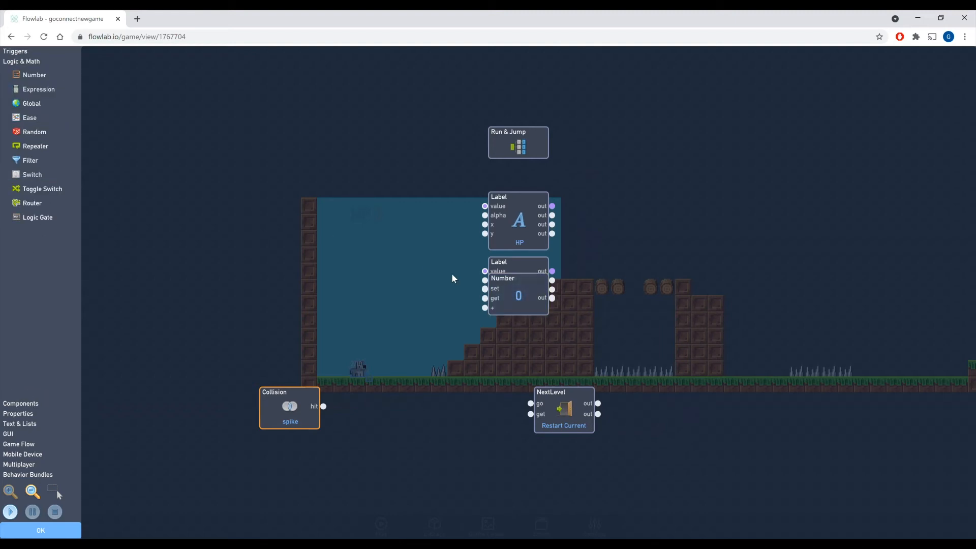
pyautogui.moveTo(524, 297); pyautogui.dragTo(387, 308)
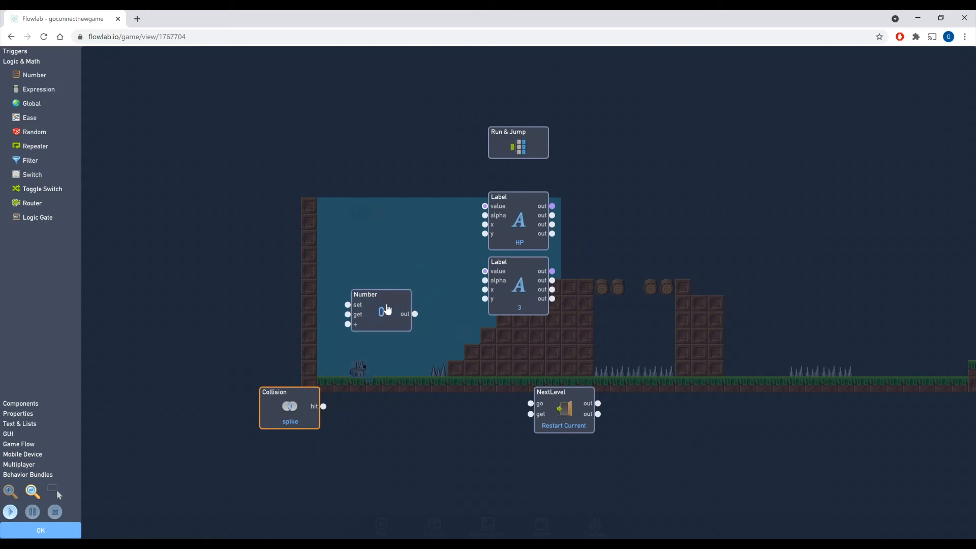
pyautogui.click(387, 309)
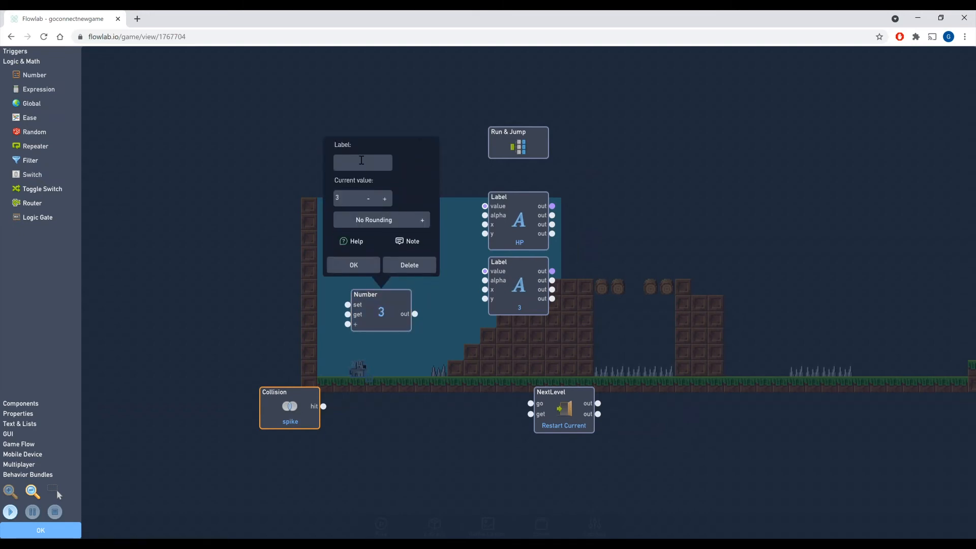
pyautogui.write('main hp')
pyautogui.click(359, 262)
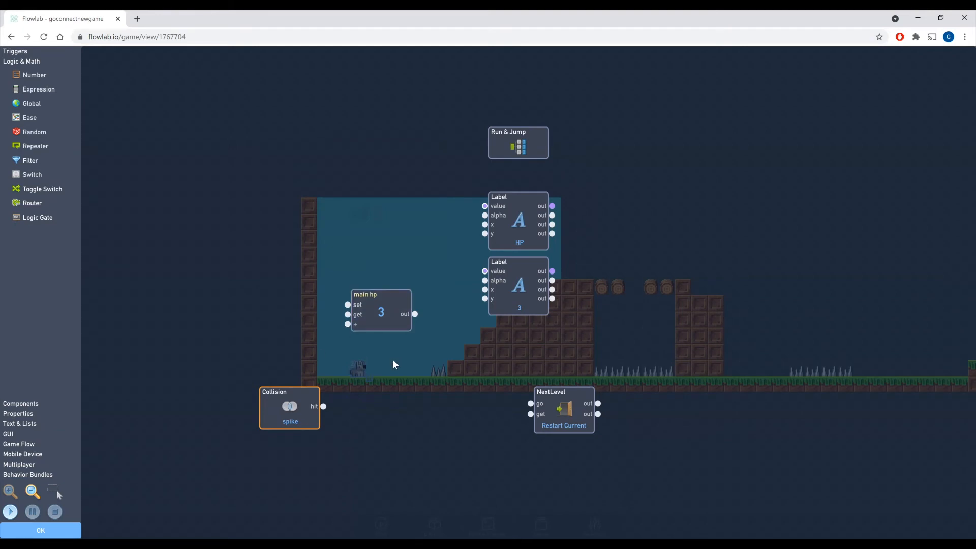
pyautogui.moveTo(388, 323)
pyautogui.mouseDown()
pyautogui.moveTo(405, 310)
pyautogui.moveTo(405, 329)
pyautogui.moveTo(389, 323)
pyautogui.mouseUp()
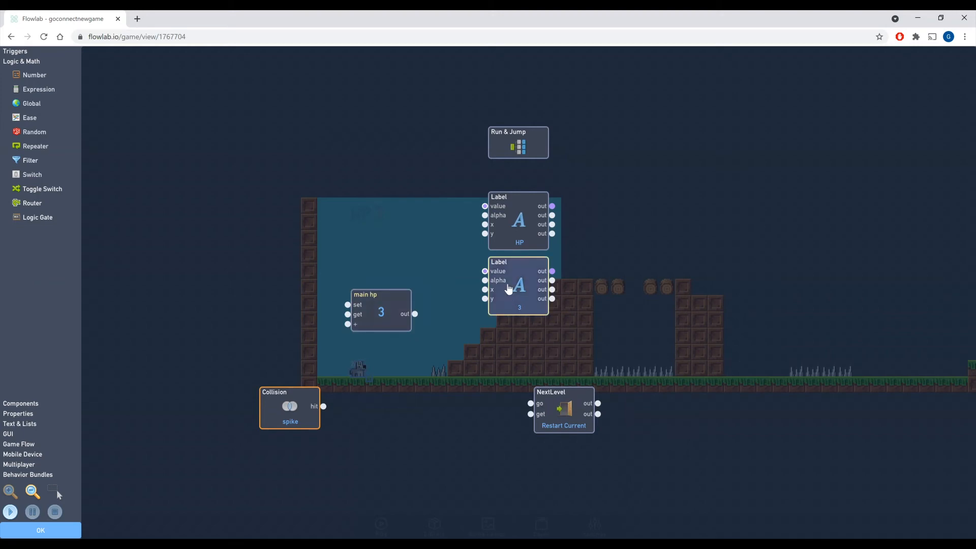
pyautogui.moveTo(415, 314); pyautogui.dragTo(485, 271)
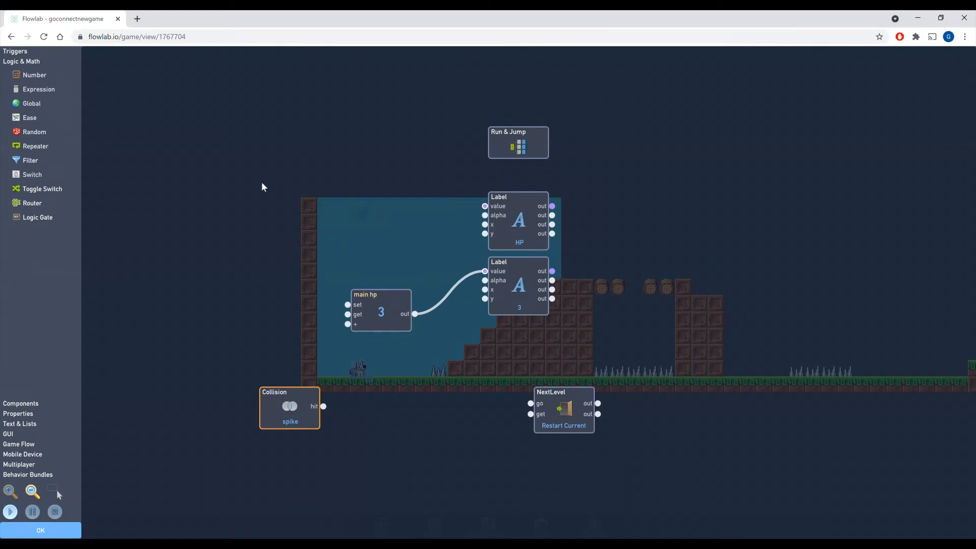
# - Change the lower Label block's text to 0 and set it back to 3
pyautogui.click(520, 289)
pyautogui.write('0')
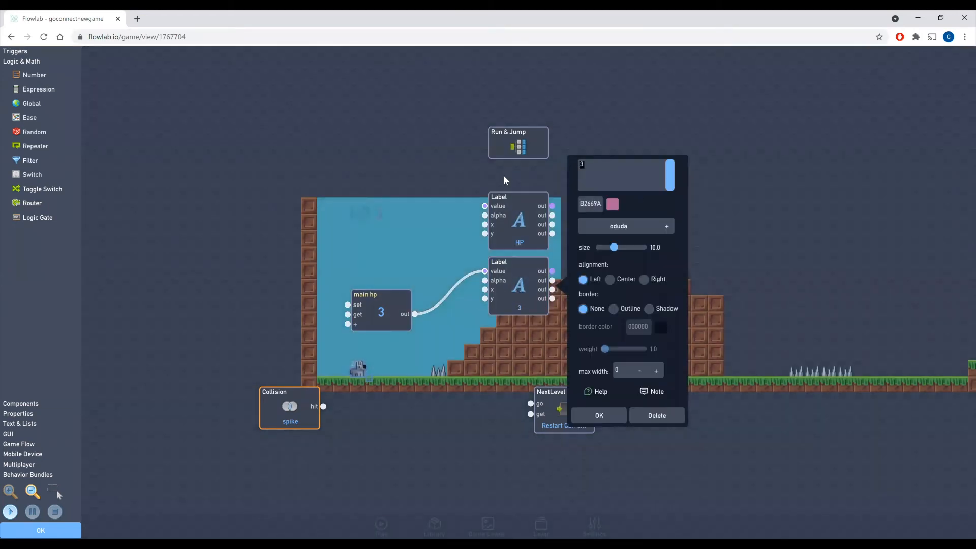
pyautogui.click(599, 416)
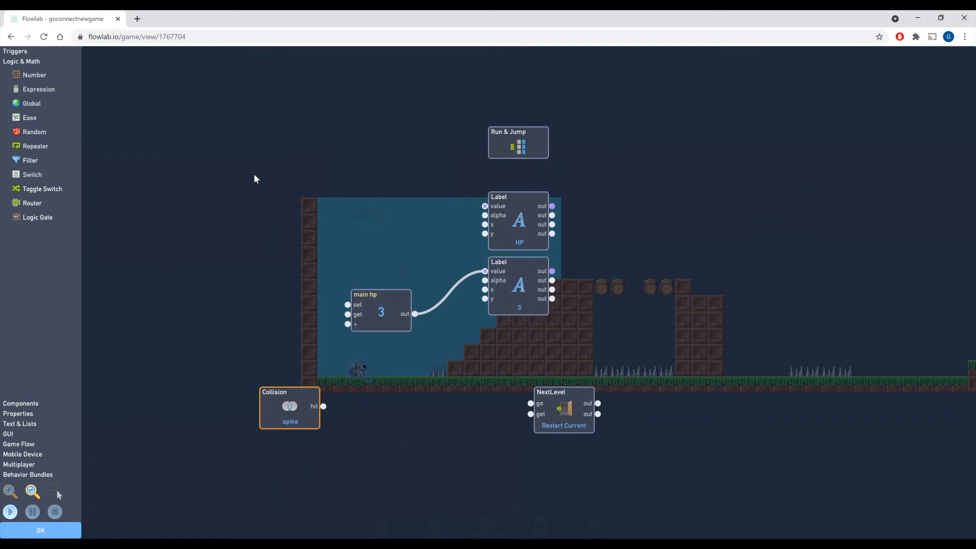
pyautogui.click(520, 291)
pyautogui.write('3')
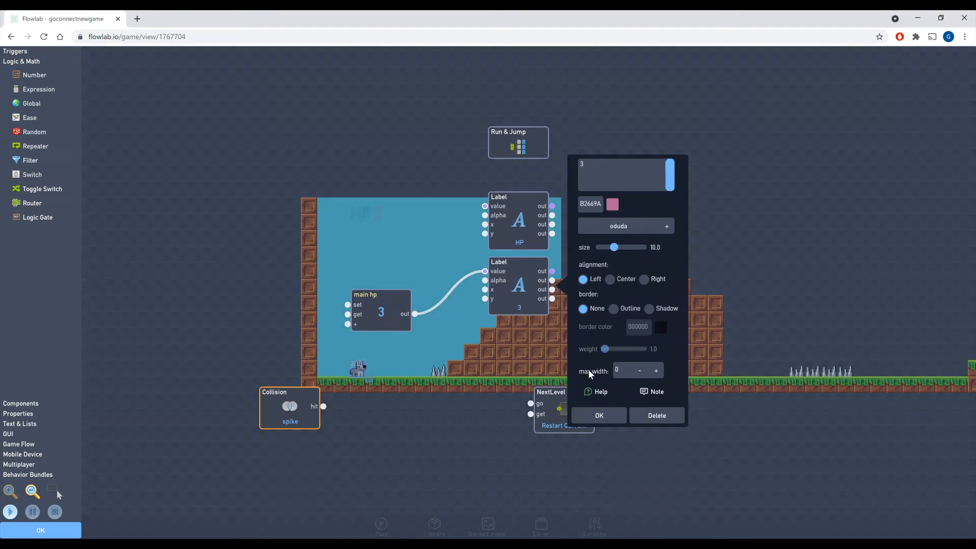
pyautogui.click(598, 415)
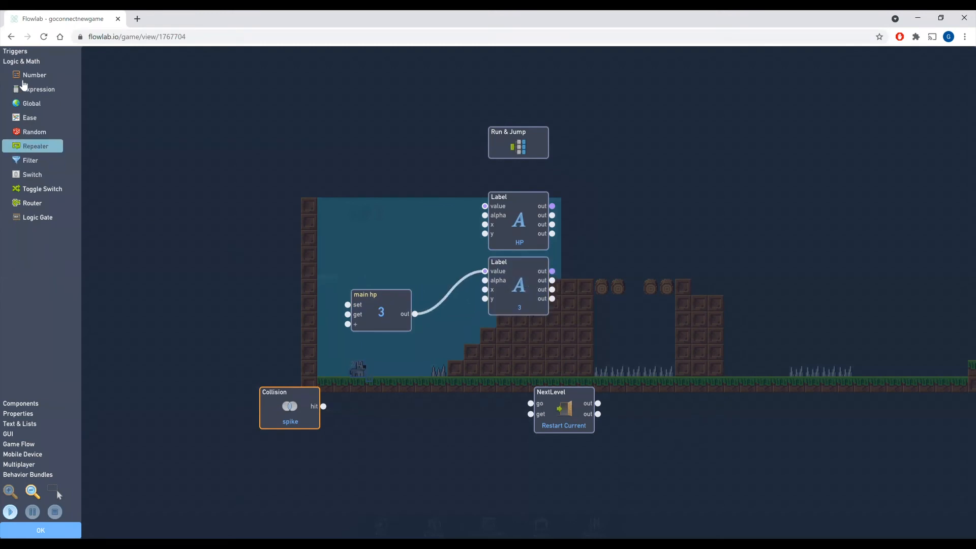
# - Add a Once trigger and connect its output to the get input of the main hp block
pyautogui.click(16, 52)
pyautogui.moveTo(28, 69); pyautogui.dragTo(174, 201)
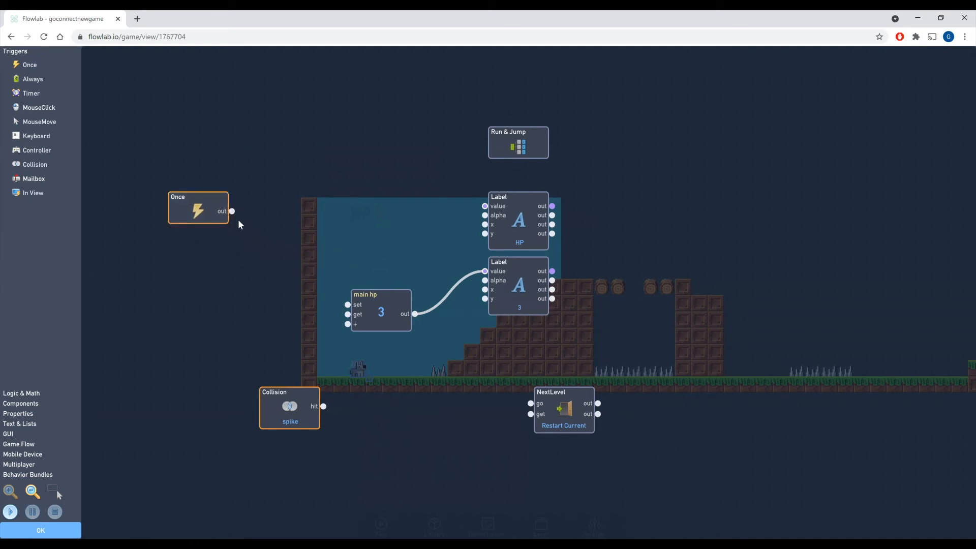
pyautogui.moveTo(232, 213); pyautogui.dragTo(347, 315)
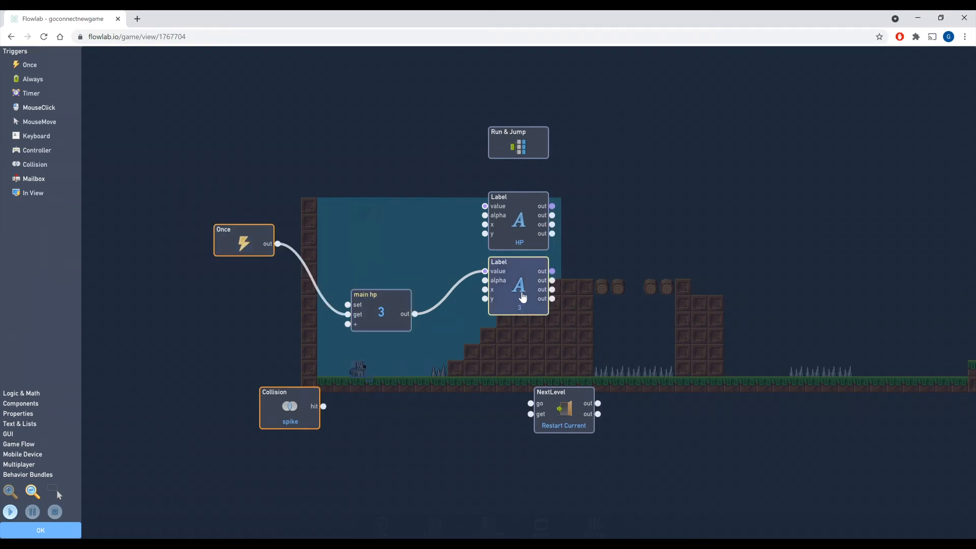
# - Set the lower Label block's text to 0 and run the game with the behaviors showing
pyautogui.click(520, 305)
pyautogui.write('0')
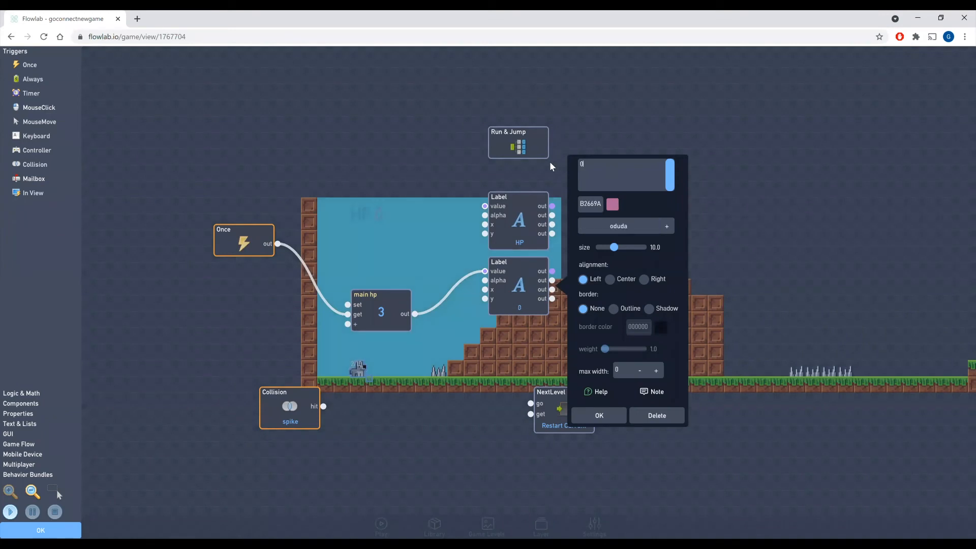
pyautogui.click(599, 415)
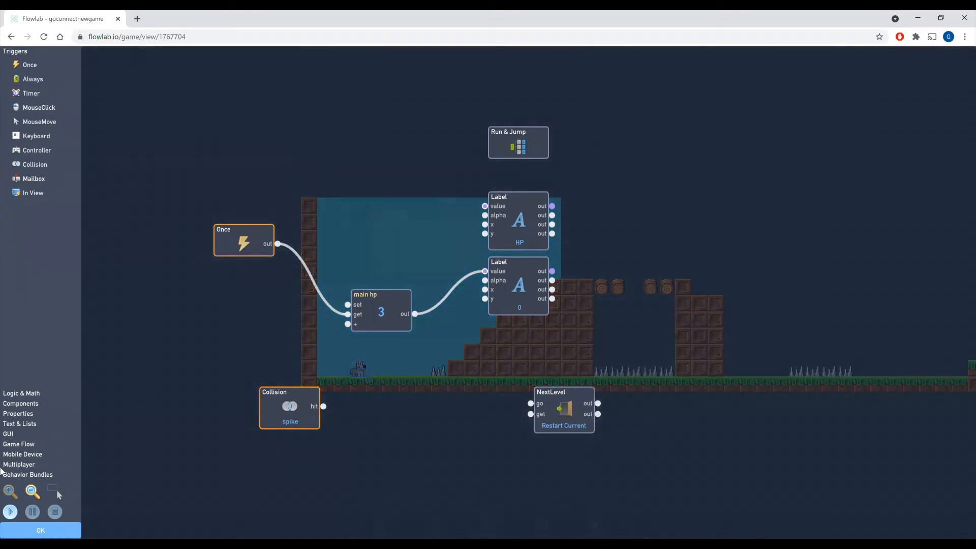
pyautogui.click(10, 518)
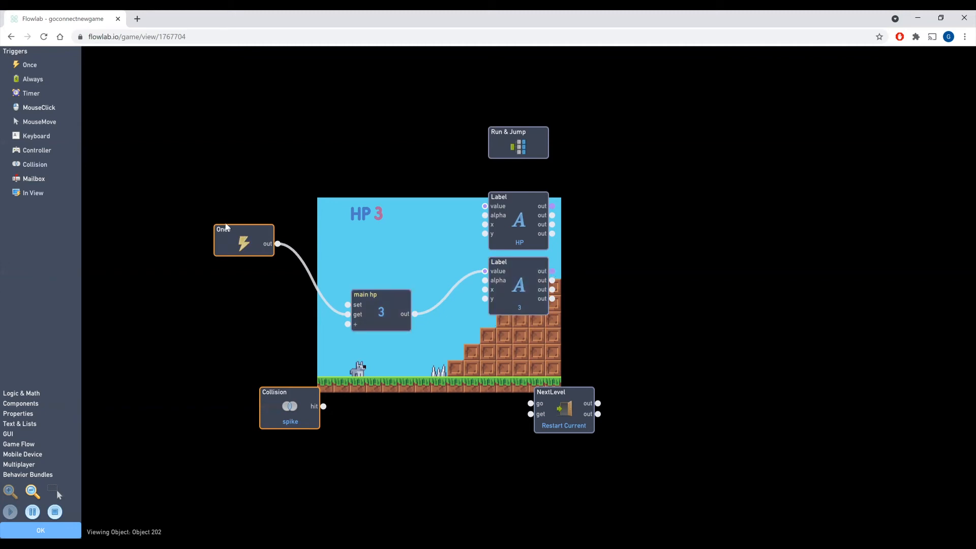
# - Change the lower Label block's text to 10 and stop the running game
pyautogui.click(521, 289)
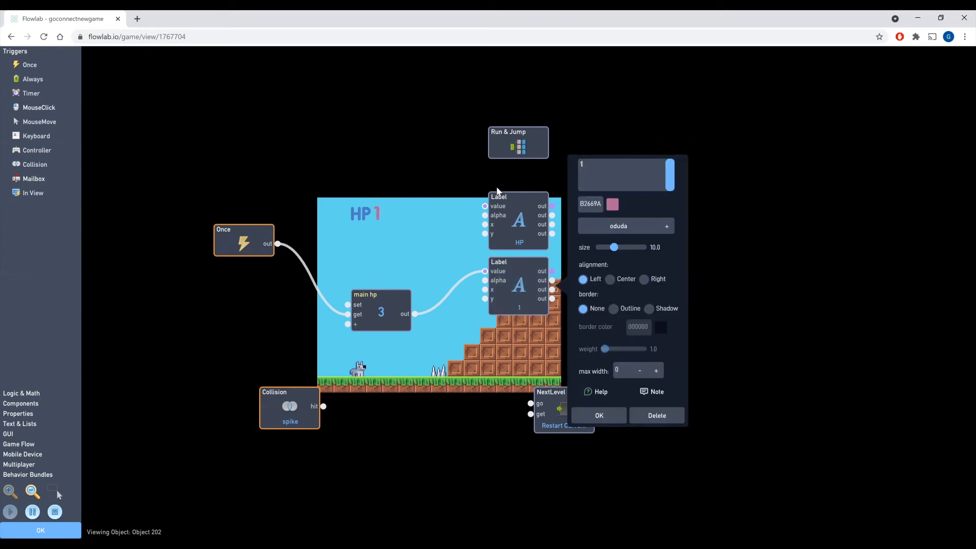
pyautogui.write('0')
pyautogui.click(620, 418)
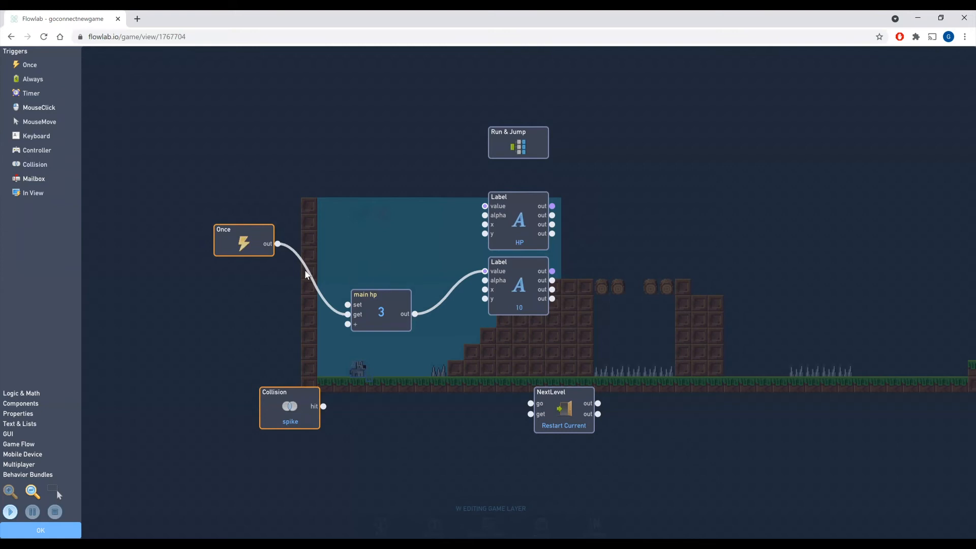
# - Remove the connection between Once and main hp, test the game without it, and stop the test
pyautogui.click(306, 275)
pyautogui.click(522, 297)
pyautogui.click(599, 415)
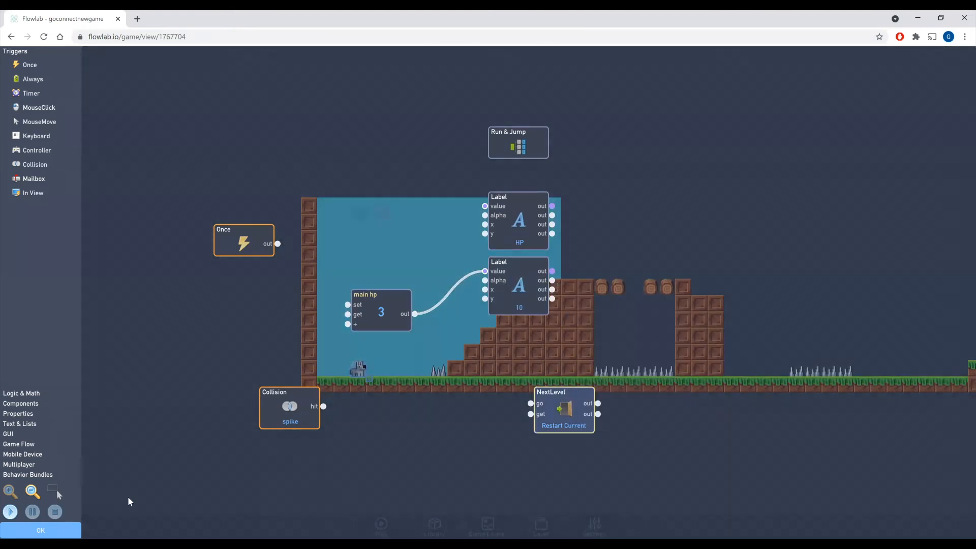
pyautogui.click(10, 512)
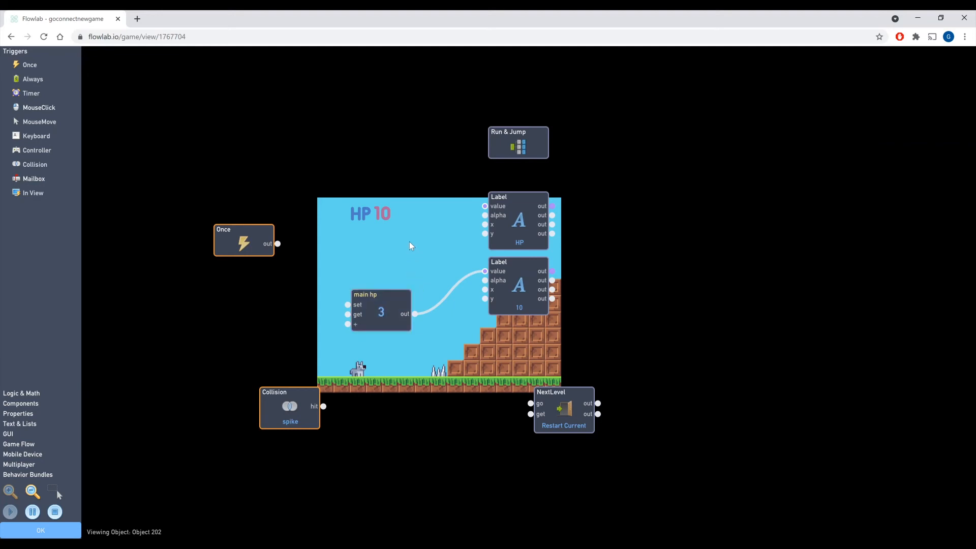
pyautogui.click(55, 512)
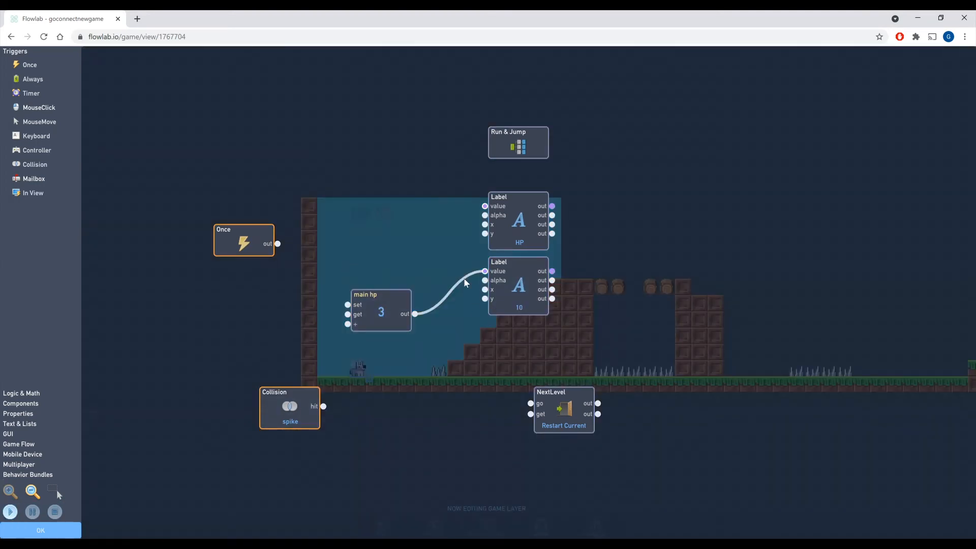
# - Set the lower Label block's text to 0 and reconnect the Once output to main hp's get input
pyautogui.click(497, 309)
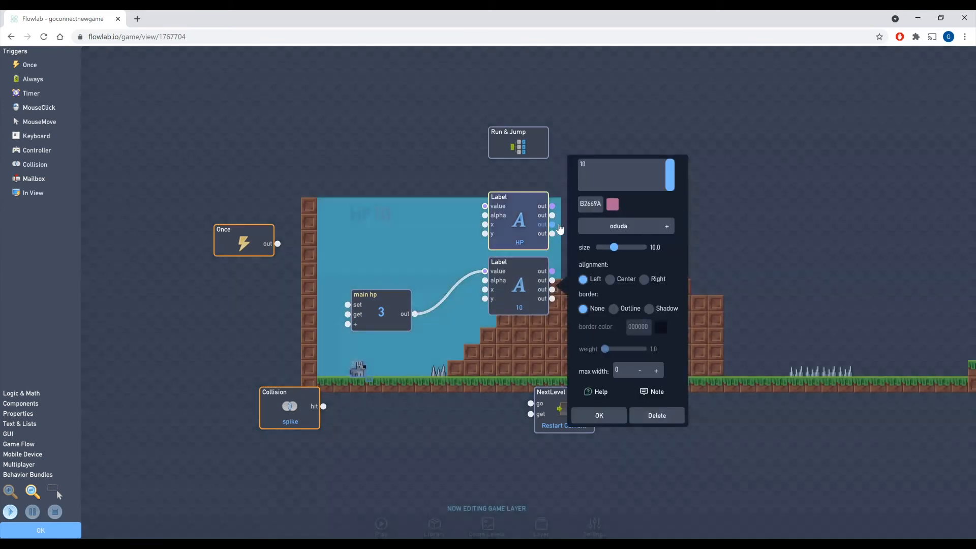
pyautogui.write('0')
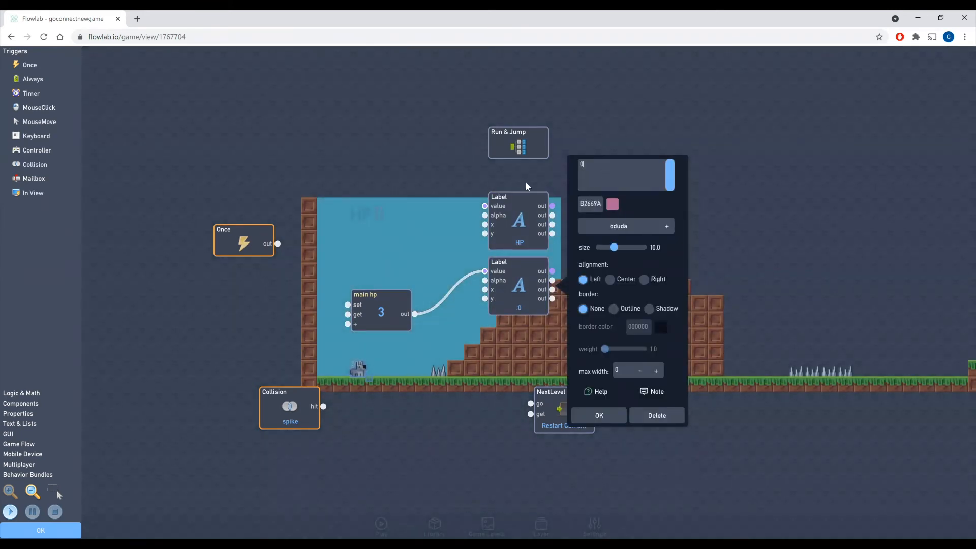
pyautogui.click(612, 418)
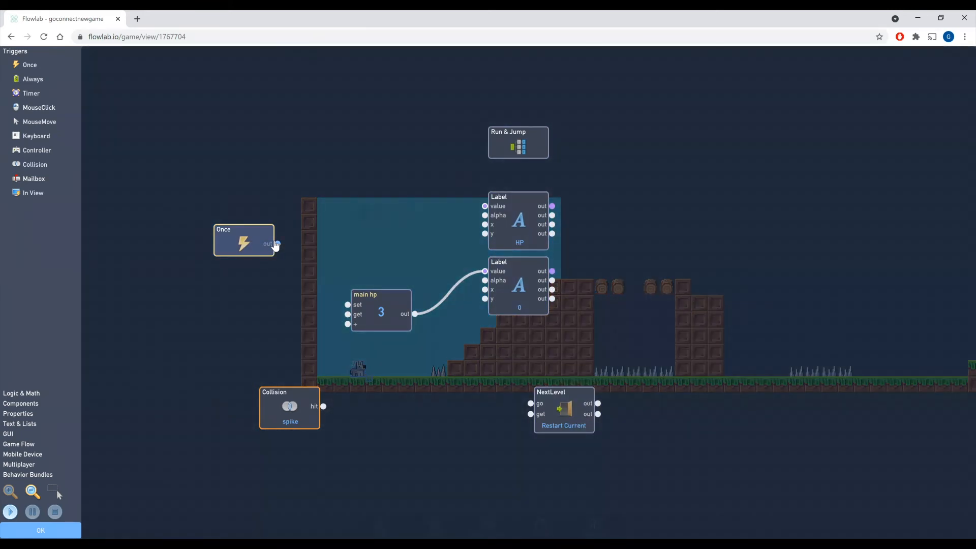
pyautogui.moveTo(276, 244); pyautogui.dragTo(348, 315)
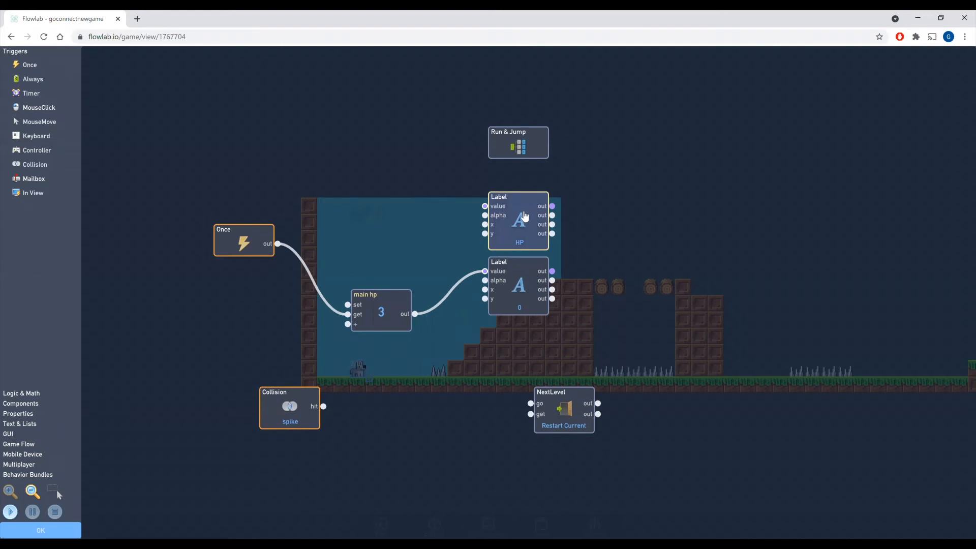
# - Move the spike Collision block aside and add a Number block labelled "damage" with value -1
pyautogui.moveTo(261, 407); pyautogui.dragTo(169, 423)
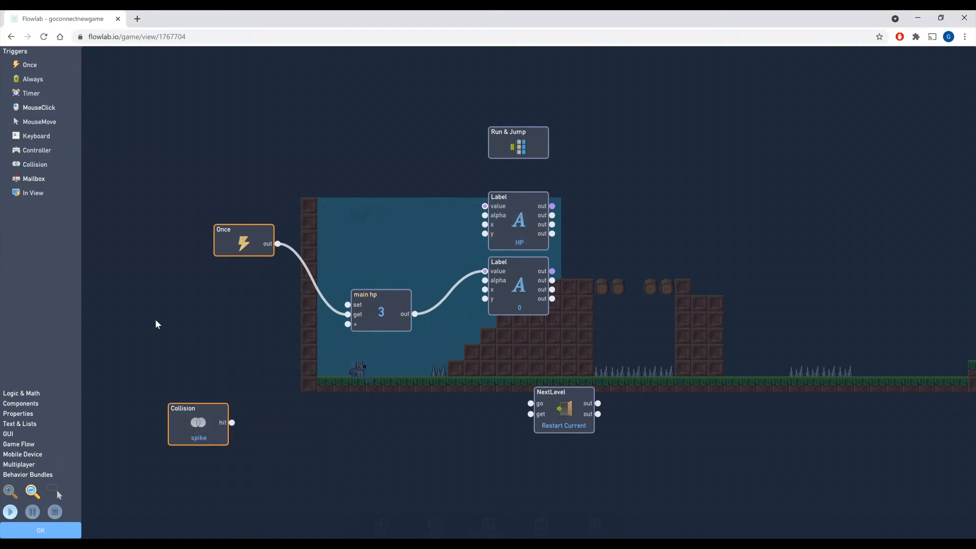
pyautogui.click(23, 393)
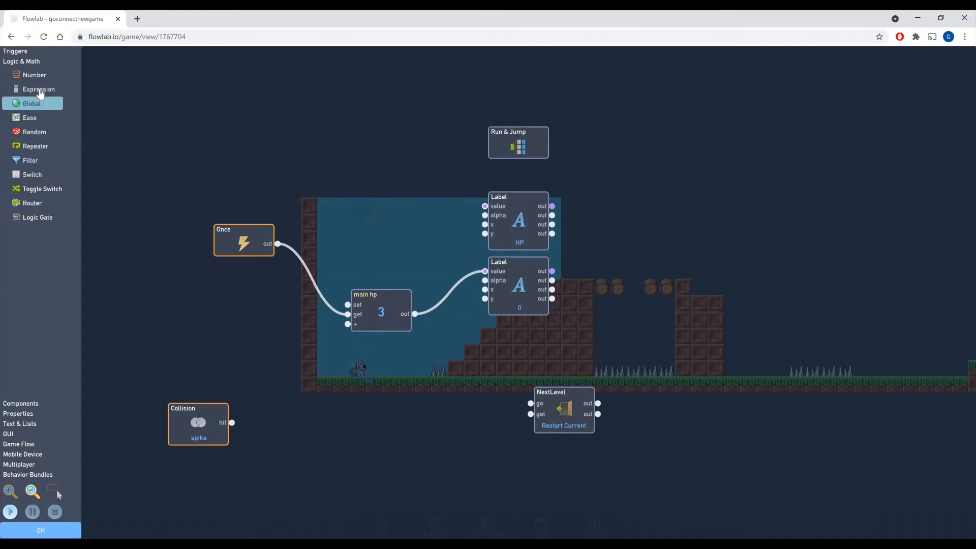
pyautogui.click(35, 75)
pyautogui.moveTo(510, 298); pyautogui.dragTo(373, 398)
pyautogui.click(376, 396)
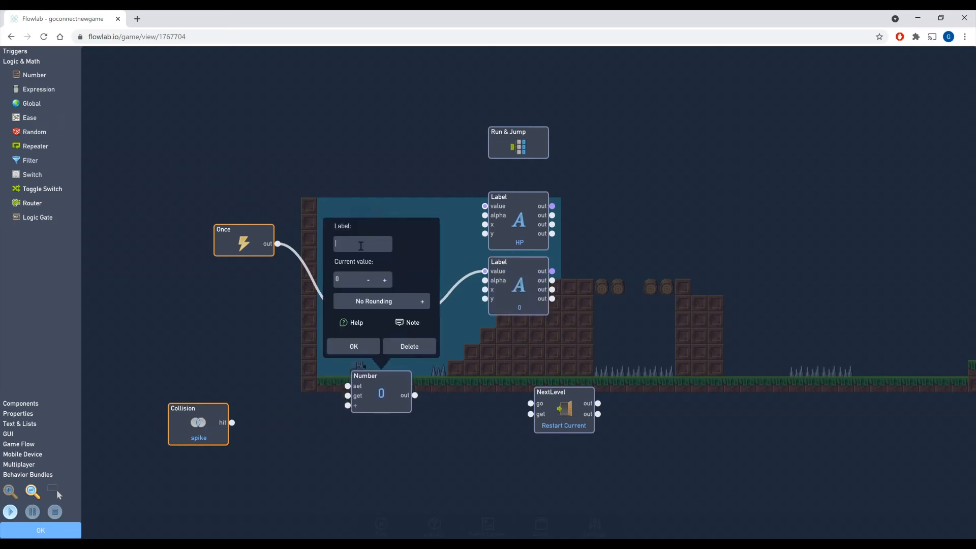
pyautogui.write('damage')
pyautogui.click(368, 279)
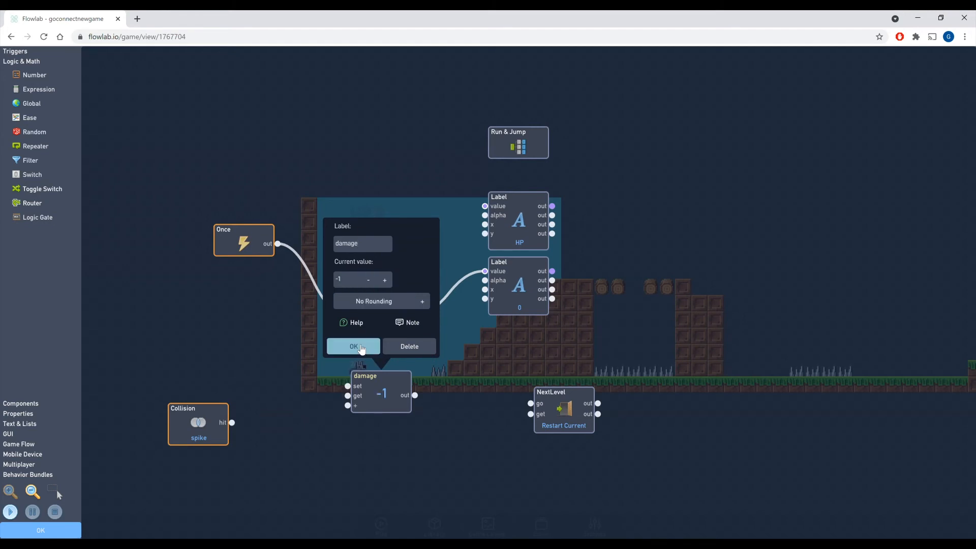
pyautogui.click(354, 346)
# - Place damage beside the spike Collision block, then wire Collision's hit to damage's get and damage's output to main hp's + input
pyautogui.moveTo(344, 389); pyautogui.dragTo(252, 324)
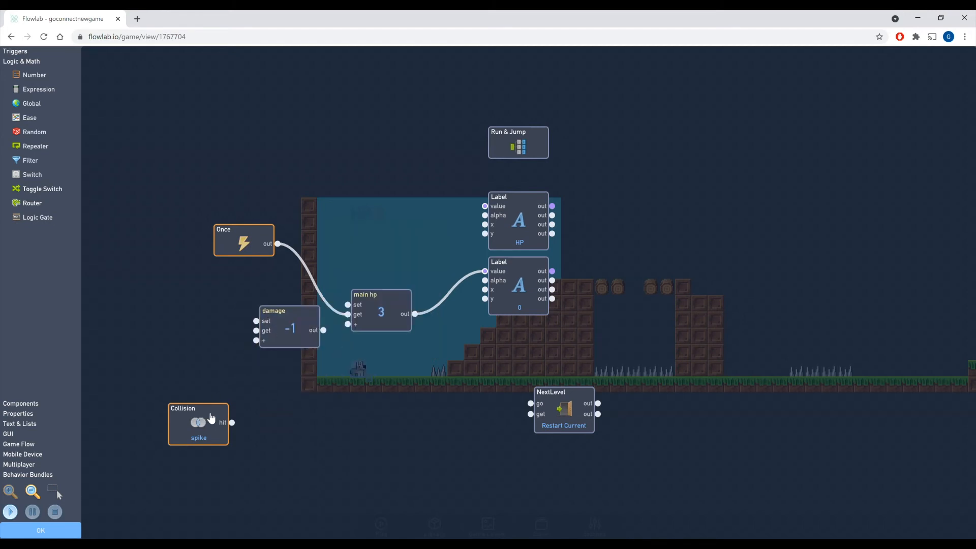
pyautogui.moveTo(173, 410); pyautogui.dragTo(127, 377)
pyautogui.moveTo(298, 327); pyautogui.dragTo(252, 359)
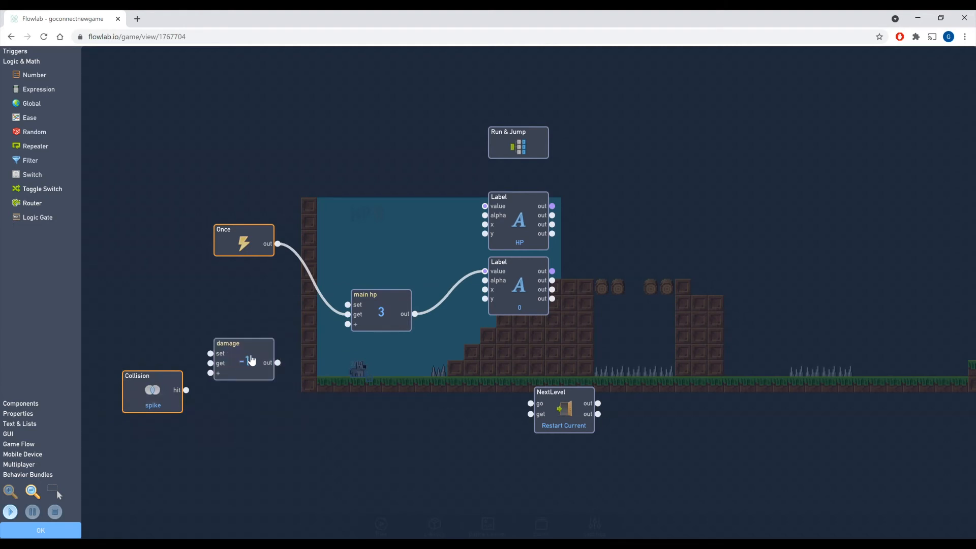
pyautogui.moveTo(186, 390); pyautogui.dragTo(211, 364)
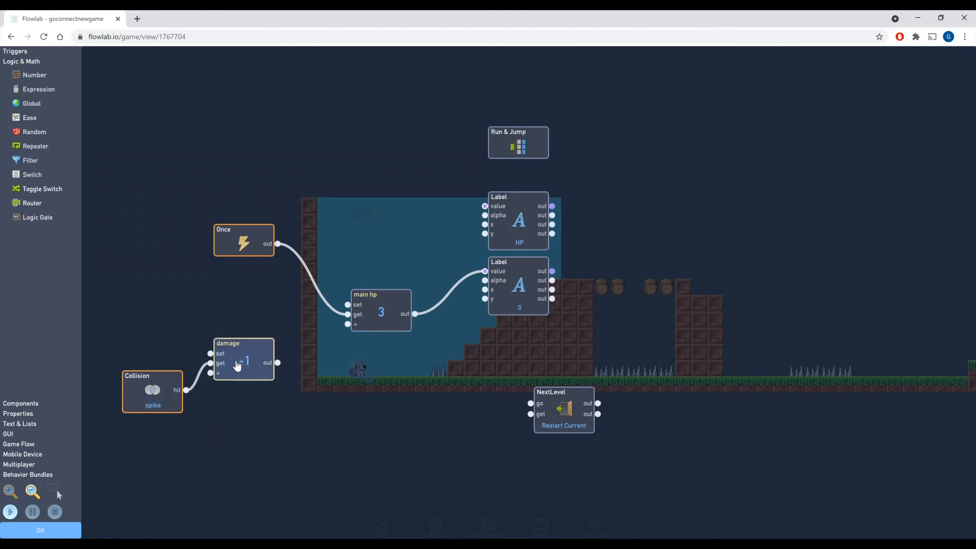
pyautogui.moveTo(277, 362); pyautogui.dragTo(348, 324)
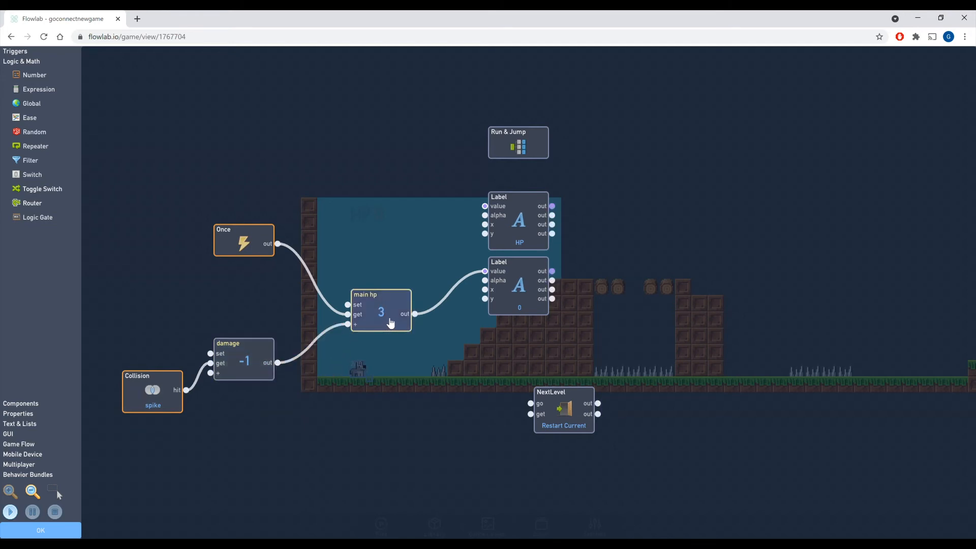
# - Test the game by running the character into the spikes to check the HP deduction, and stop the test
pyautogui.click(10, 512)
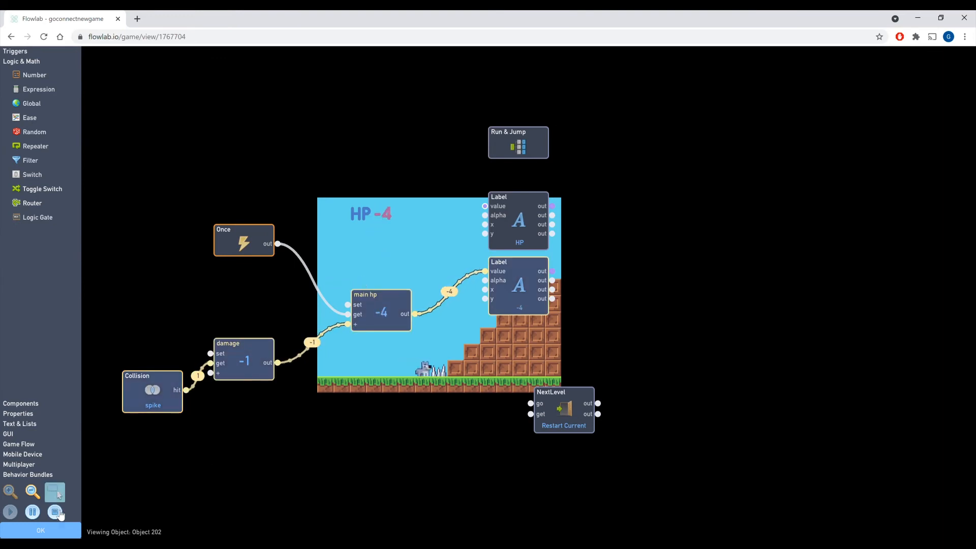
pyautogui.click(59, 515)
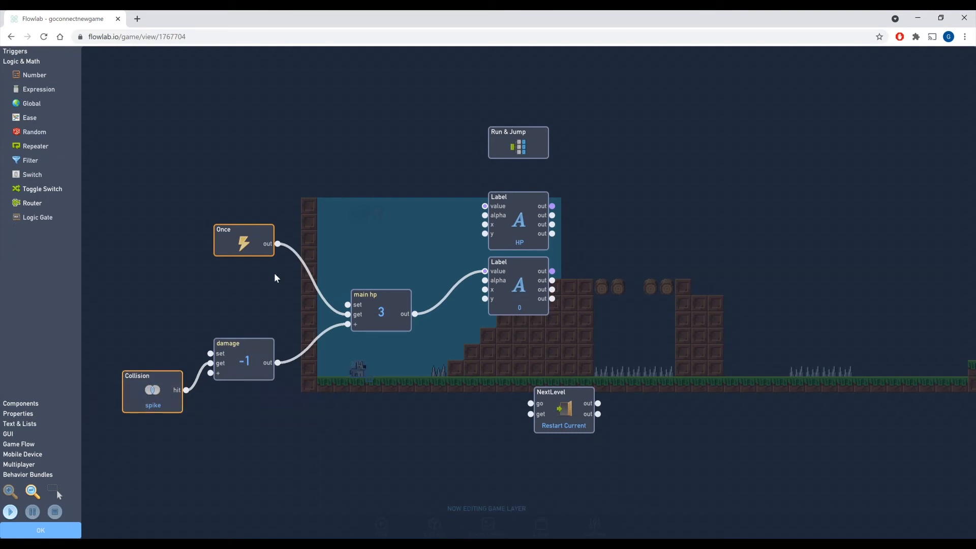
# - Remove the connection between Once and main hp, and set the lower Label block's text to 10
pyautogui.click(310, 274)
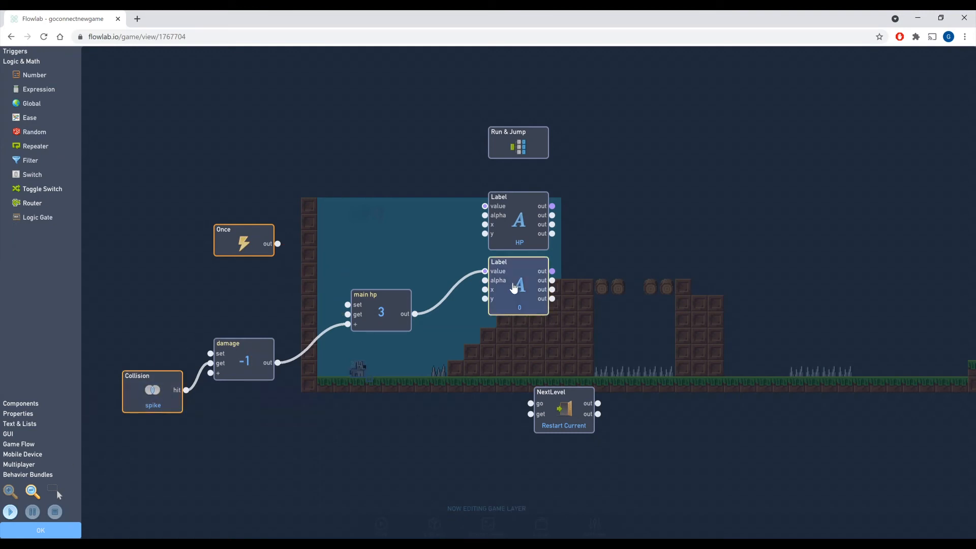
pyautogui.click(533, 278)
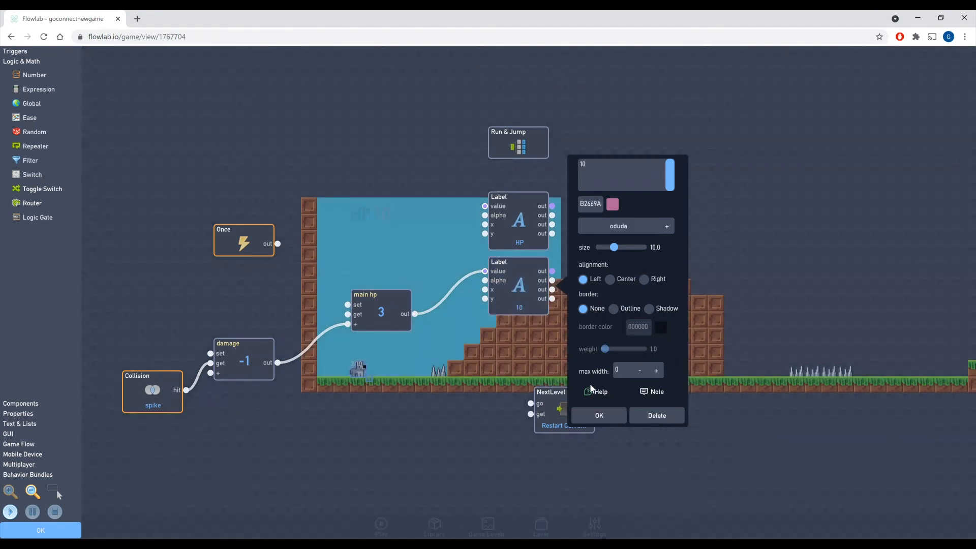
pyautogui.click(599, 416)
# - Run the game and walk the character into the first spike to check the HP label without the Once connection
pyautogui.click(11, 512)
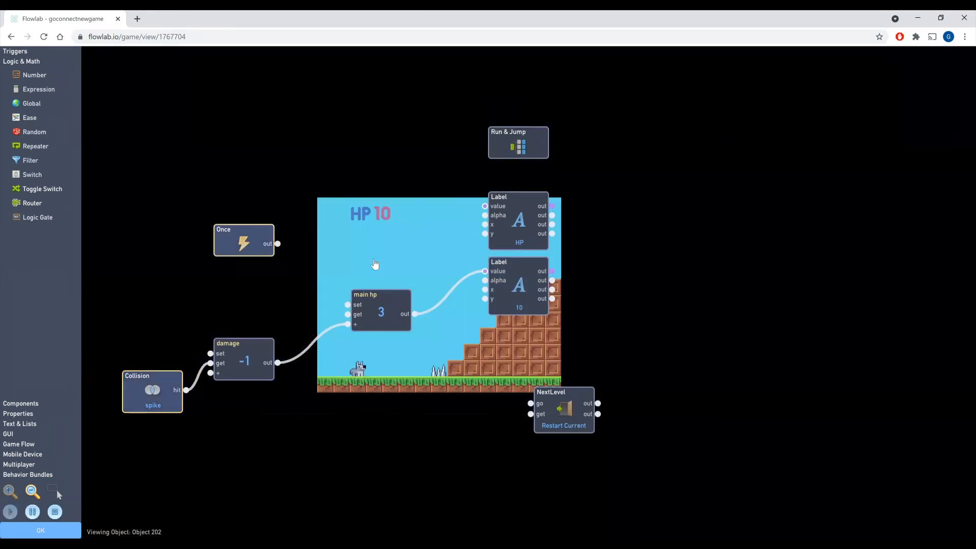
pyautogui.press('Right')
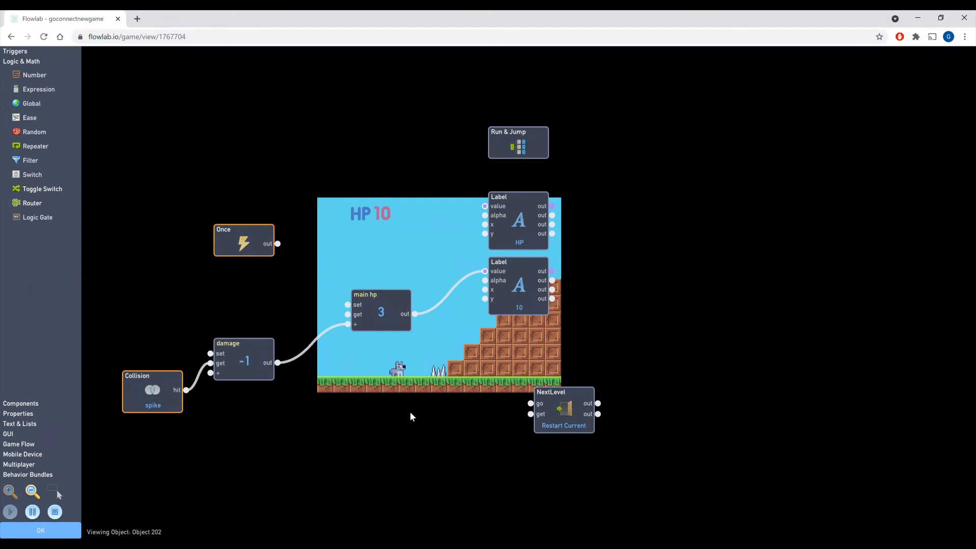
pyautogui.press('Left')
# - Set the lower Label block's text to 3
pyautogui.click(514, 291)
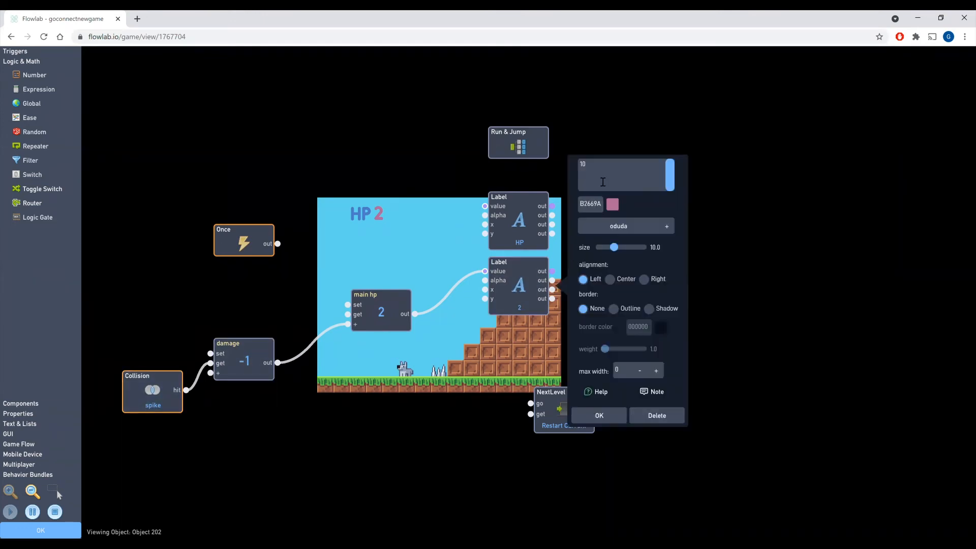
pyautogui.write('3')
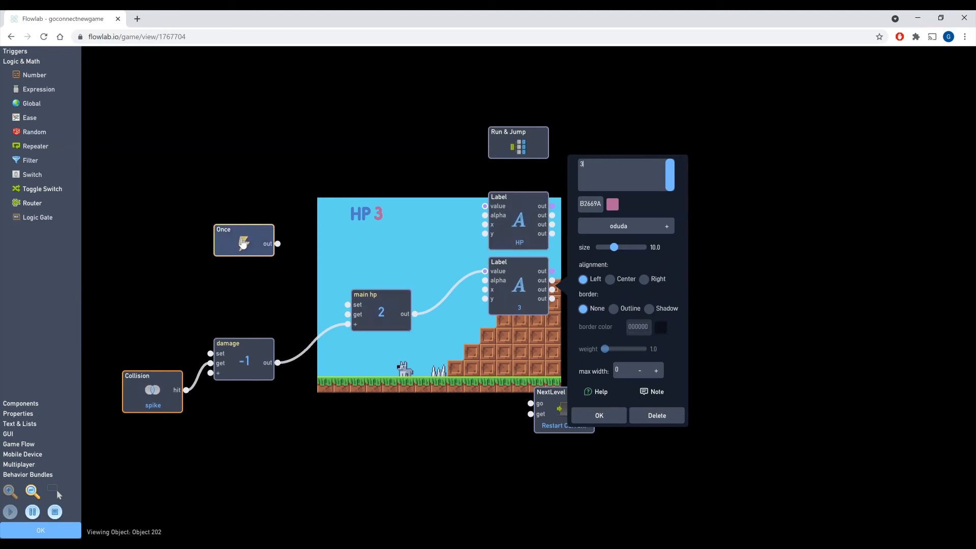
pyautogui.click(597, 416)
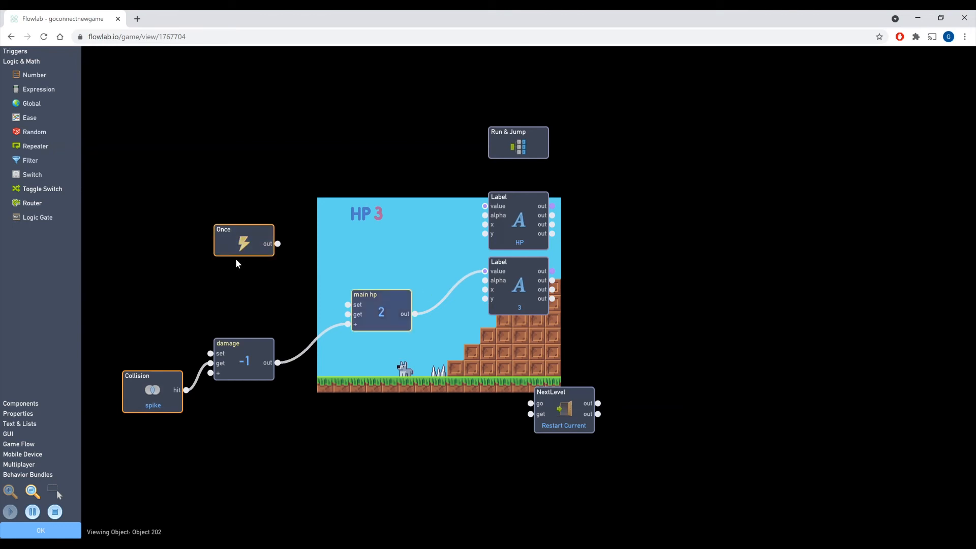
# - Restore the lower Label block's text to 0, reconnect Once's output to main hp's get input, and stop the test
pyautogui.click(521, 291)
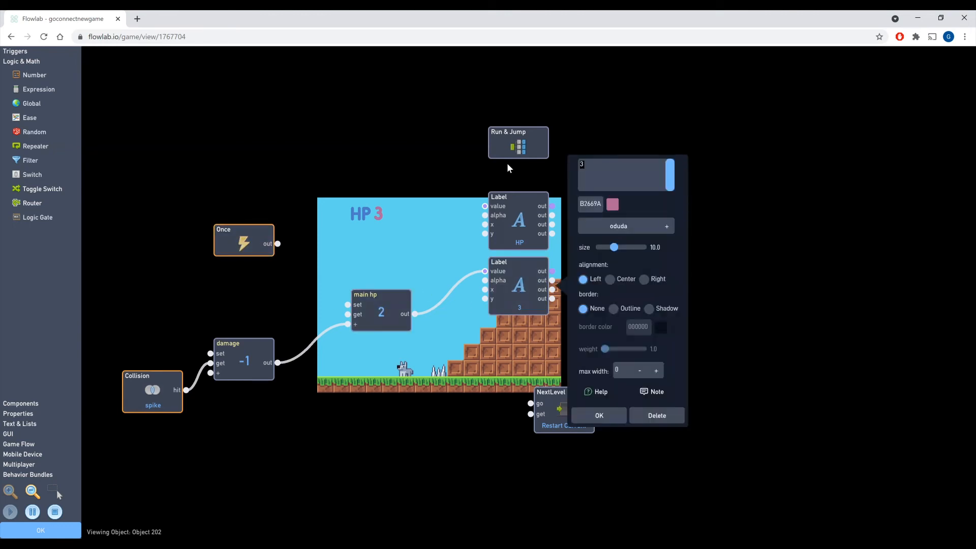
pyautogui.click(600, 416)
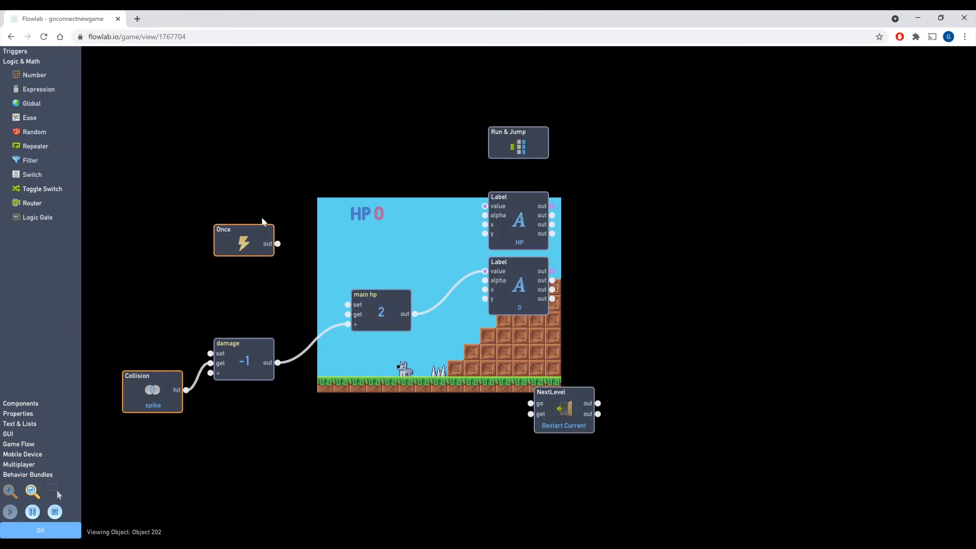
pyautogui.moveTo(277, 244); pyautogui.dragTo(349, 315)
pyautogui.click(41, 528)
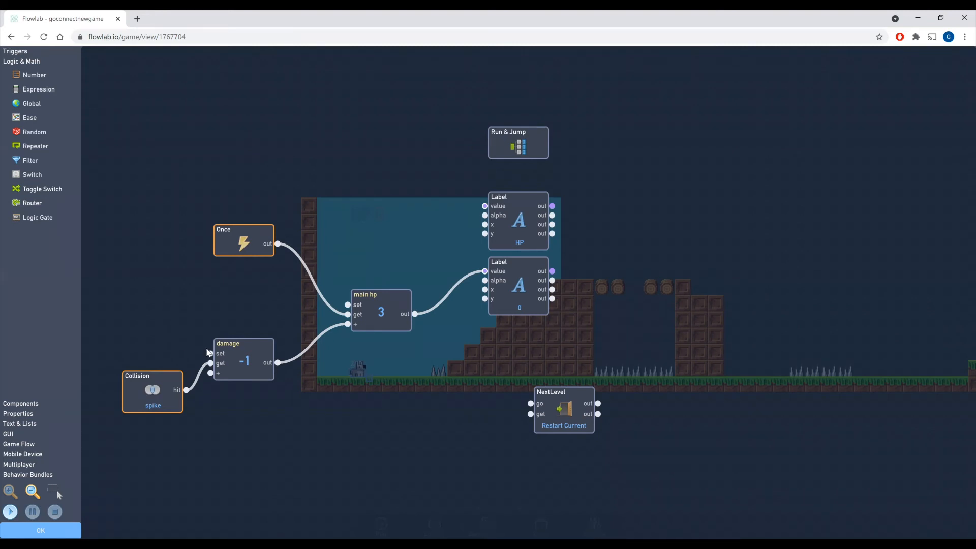
# - Move the damage block closer to main hp, away from the spike Collision block
pyautogui.click(247, 352)
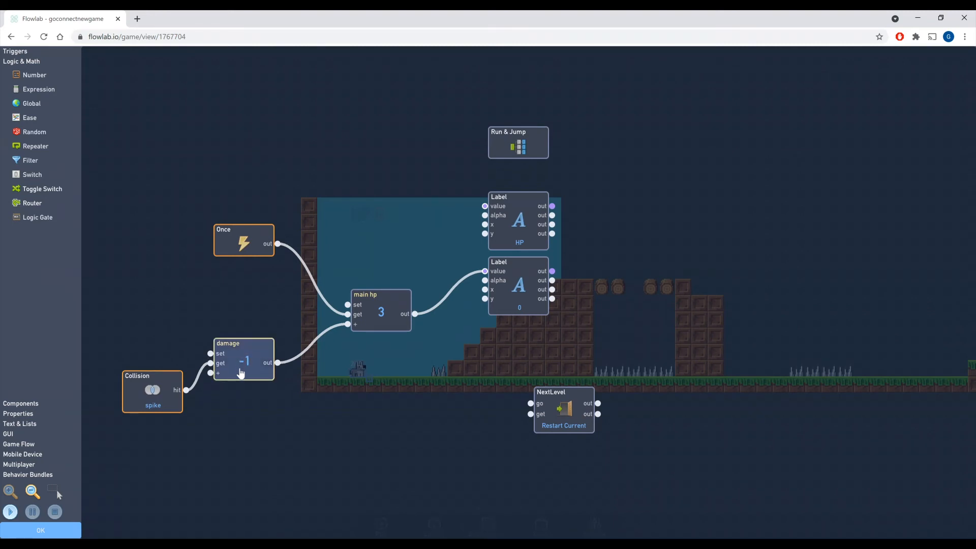
pyautogui.moveTo(244, 365); pyautogui.dragTo(290, 365)
pyautogui.moveTo(437, 312); pyautogui.dragTo(391, 312)
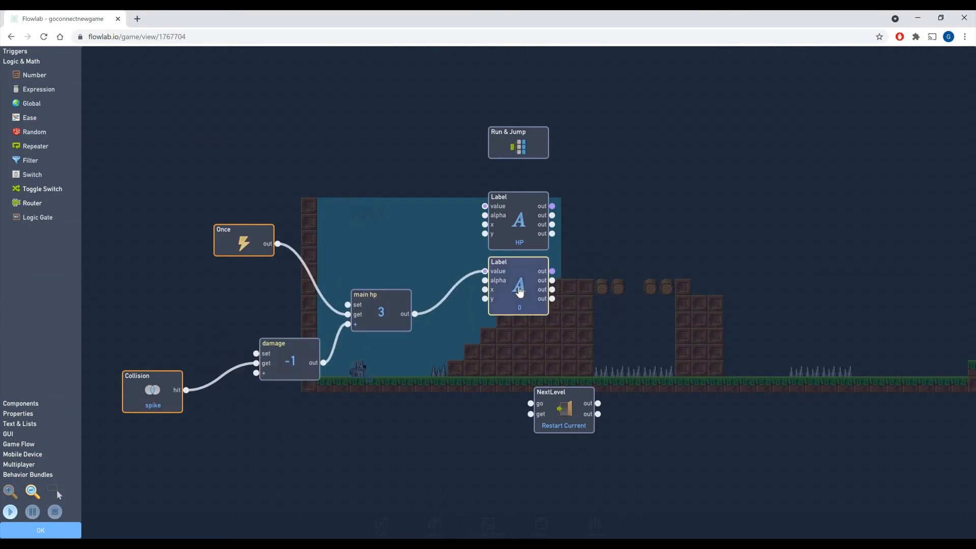
pyautogui.click(433, 181)
pyautogui.click(153, 403)
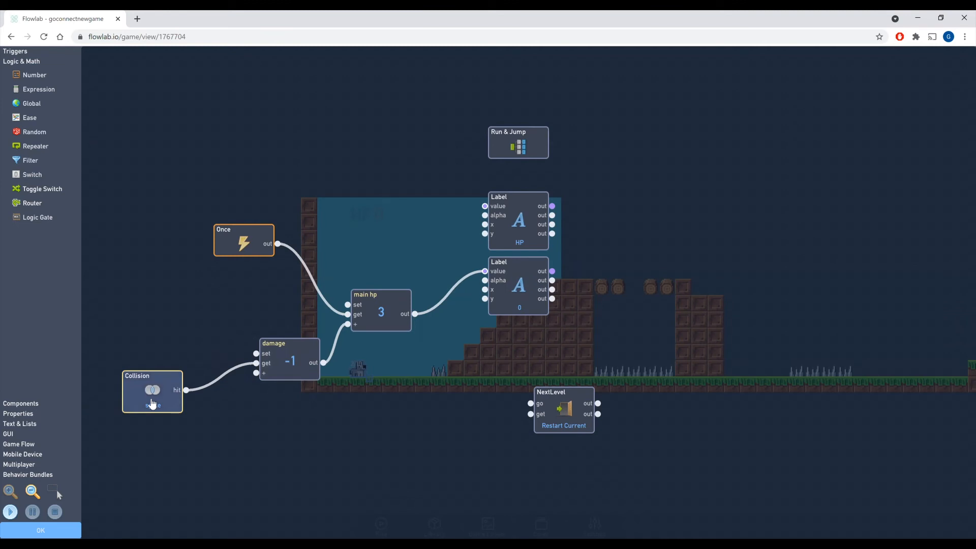
pyautogui.click(305, 356)
pyautogui.click(371, 308)
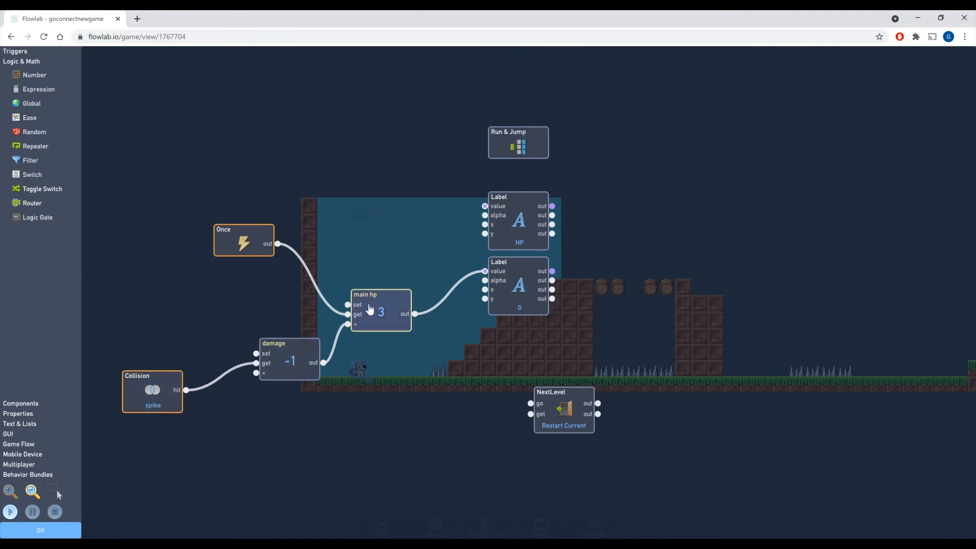
pyautogui.click(528, 277)
pyautogui.click(556, 420)
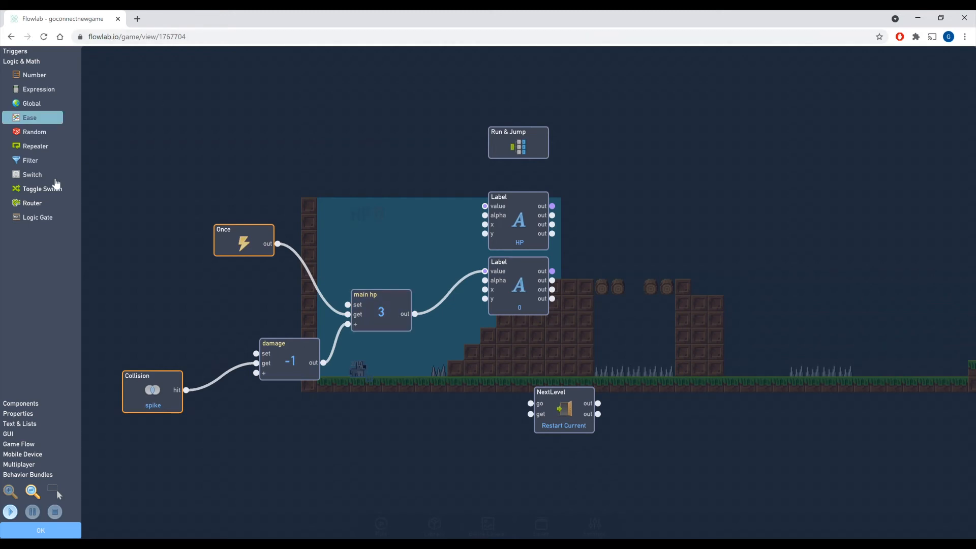
# - Add a Filter block beside NextLevel, moving NextLevel aside to make room, and connect main hp's output to the Filter's in input
pyautogui.click(26, 162)
pyautogui.moveTo(521, 298); pyautogui.dragTo(476, 388)
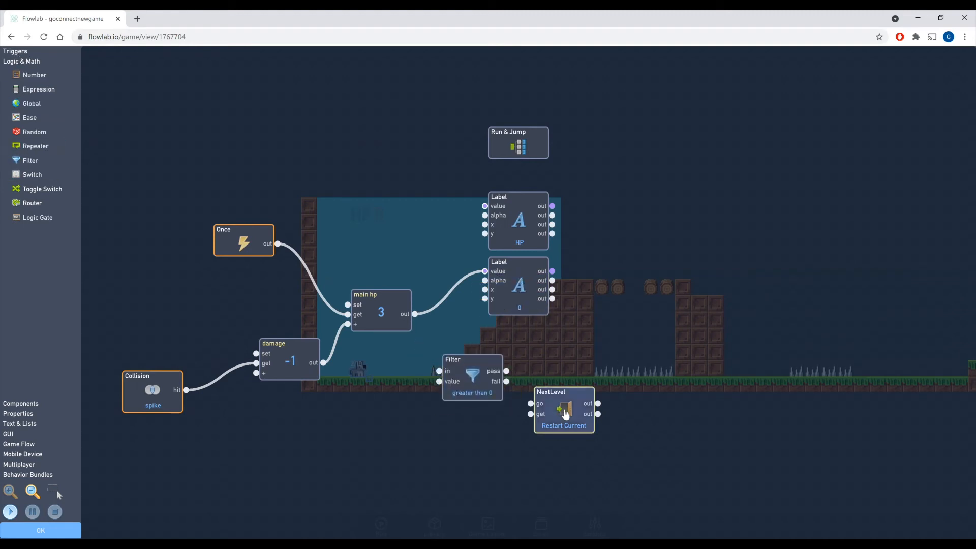
pyautogui.moveTo(564, 413); pyautogui.dragTo(600, 410)
pyautogui.moveTo(439, 372); pyautogui.dragTo(473, 405)
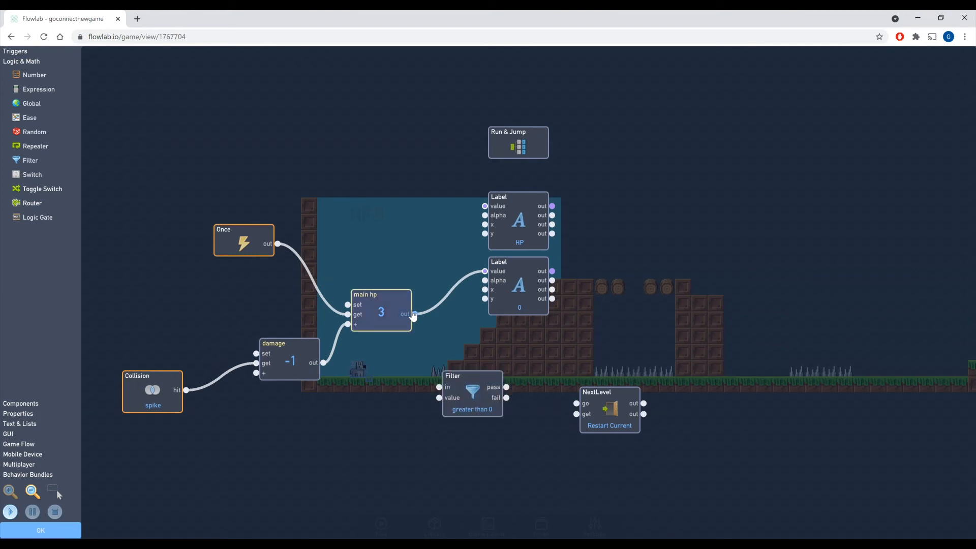
pyautogui.moveTo(413, 314); pyautogui.dragTo(488, 372)
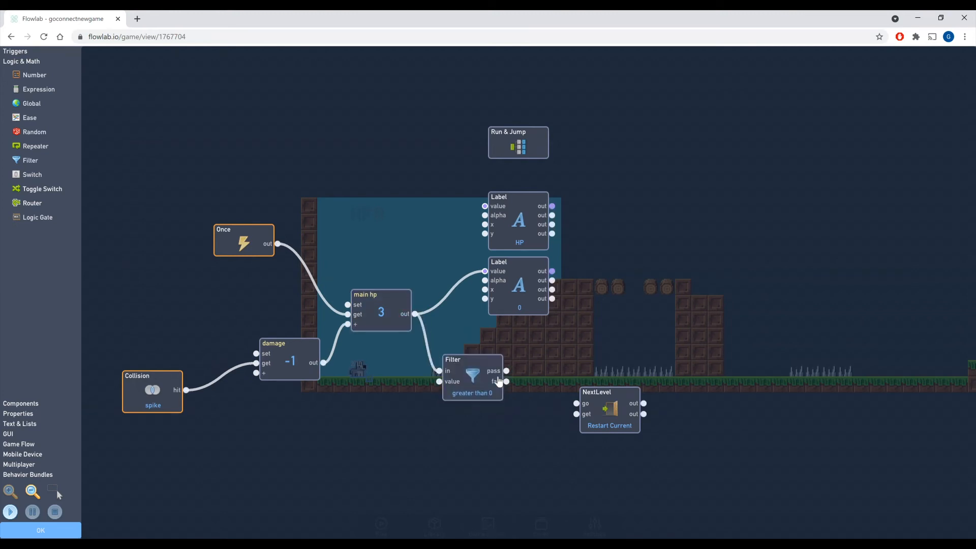
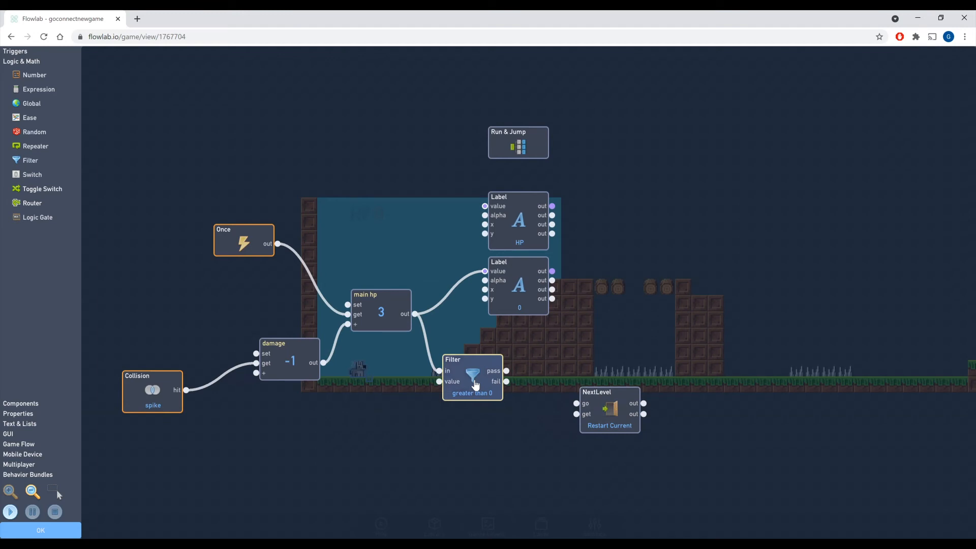
# - Set the Filter block's condition to less than 1
pyautogui.click(466, 378)
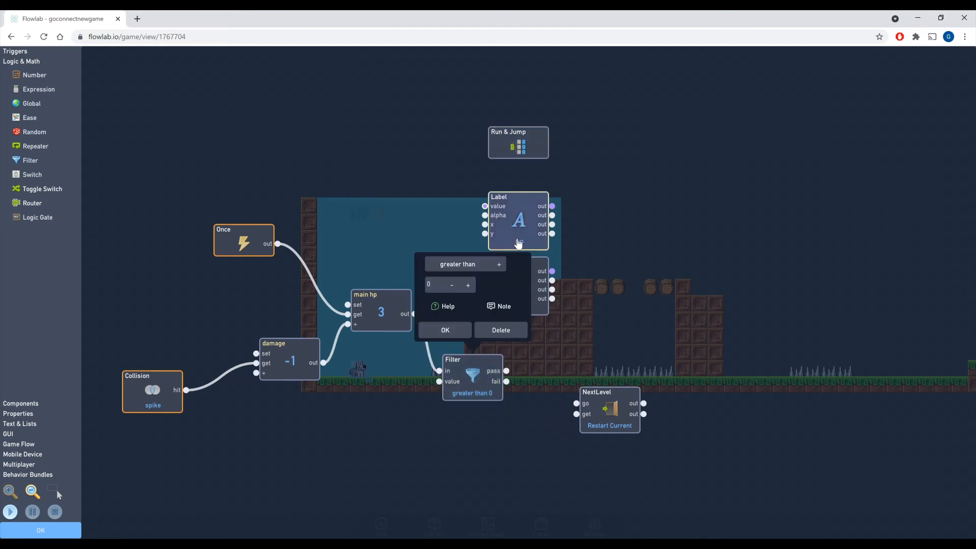
pyautogui.click(460, 264)
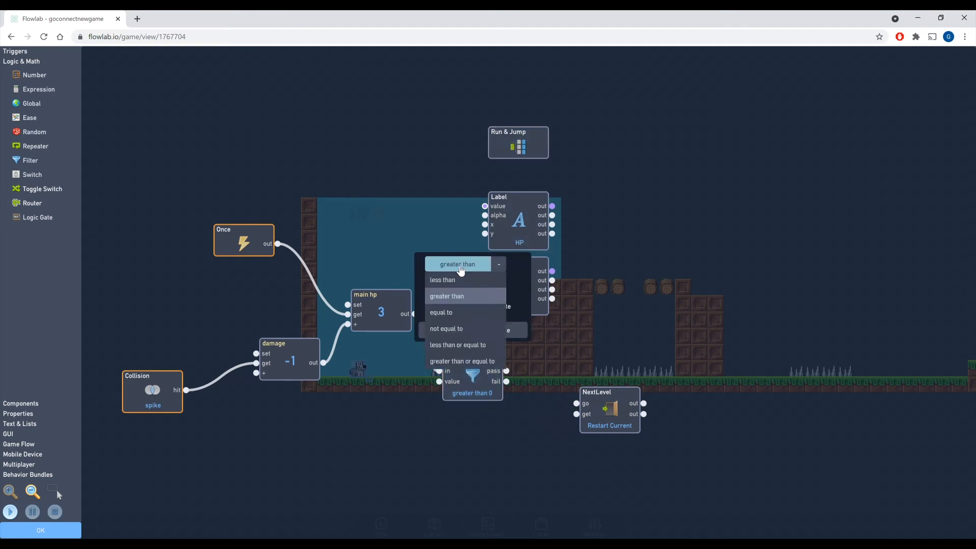
pyautogui.click(456, 280)
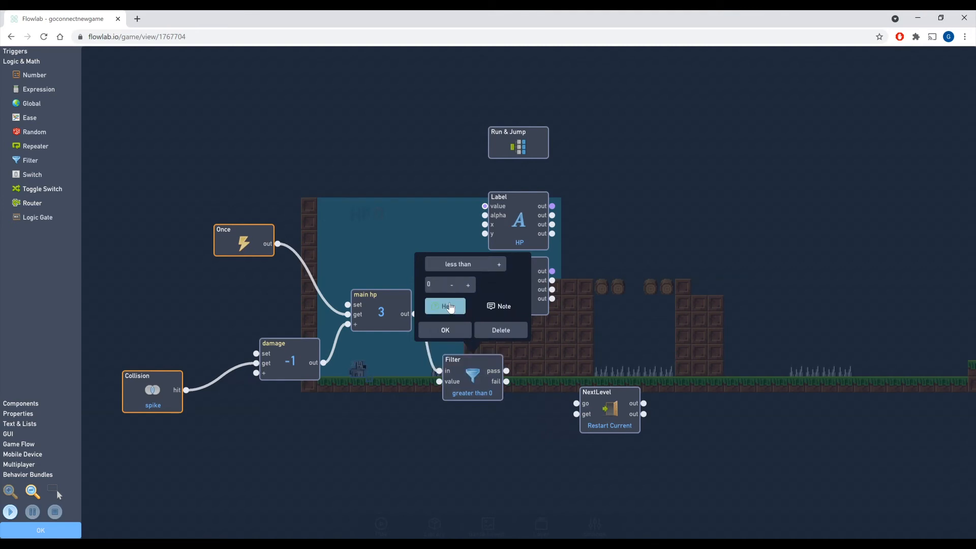
pyautogui.click(468, 285)
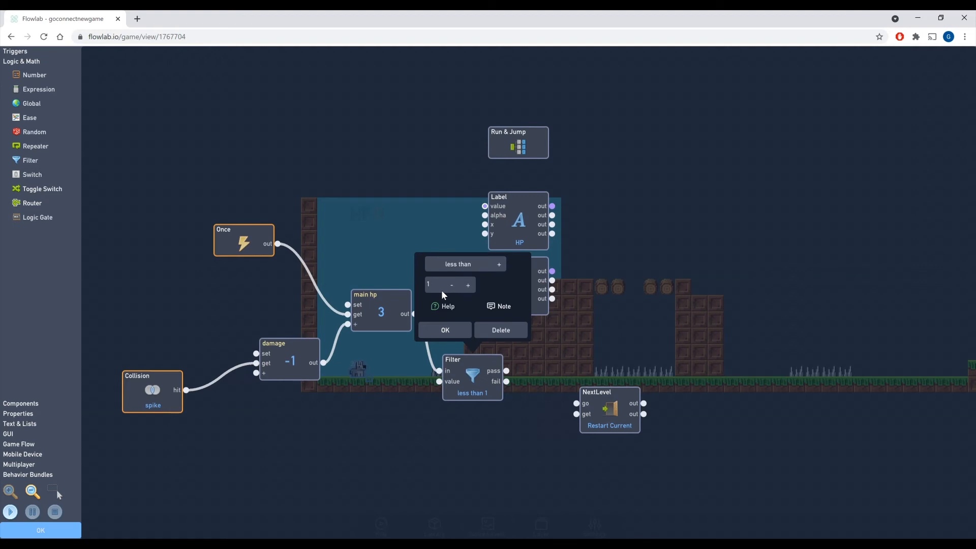
pyautogui.click(446, 330)
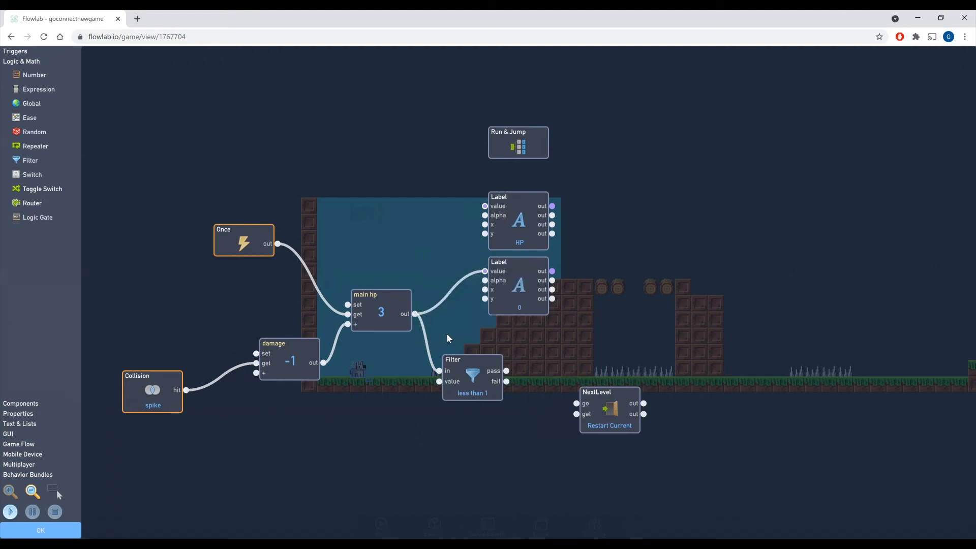
# - Place the NextLevel block directly beside the Filter and connect the Filter's pass output to NextLevel's go input
pyautogui.moveTo(604, 425); pyautogui.dragTo(558, 392)
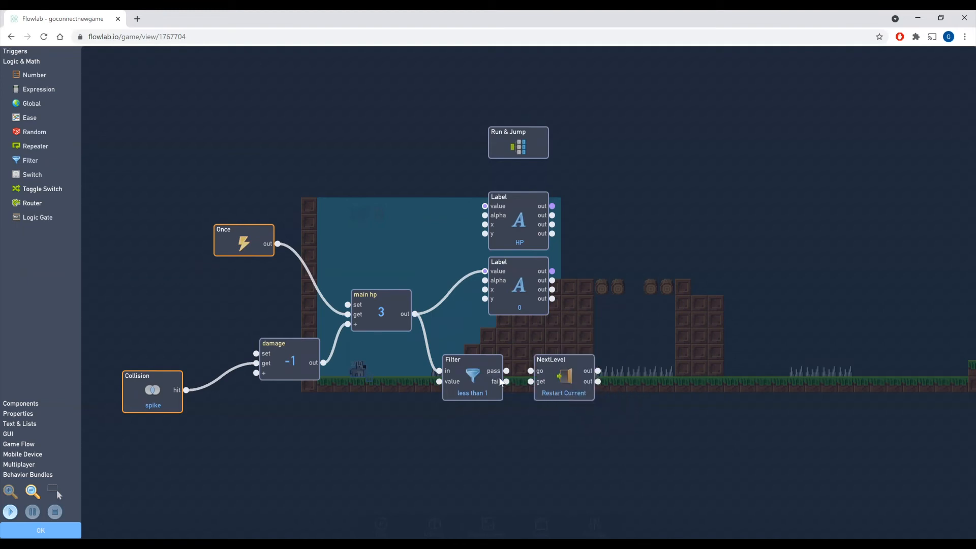
pyautogui.moveTo(506, 372); pyautogui.dragTo(570, 371)
pyautogui.click(386, 302)
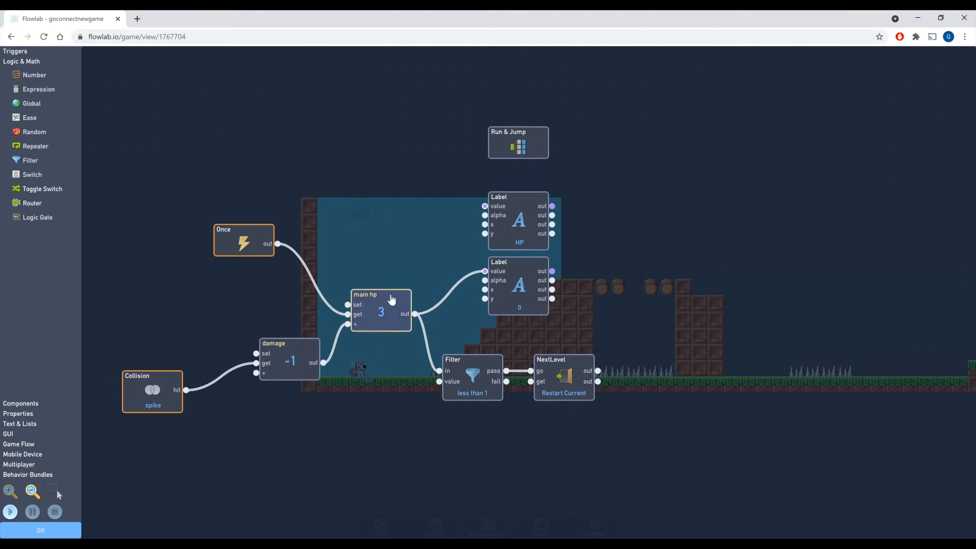
pyautogui.click(460, 382)
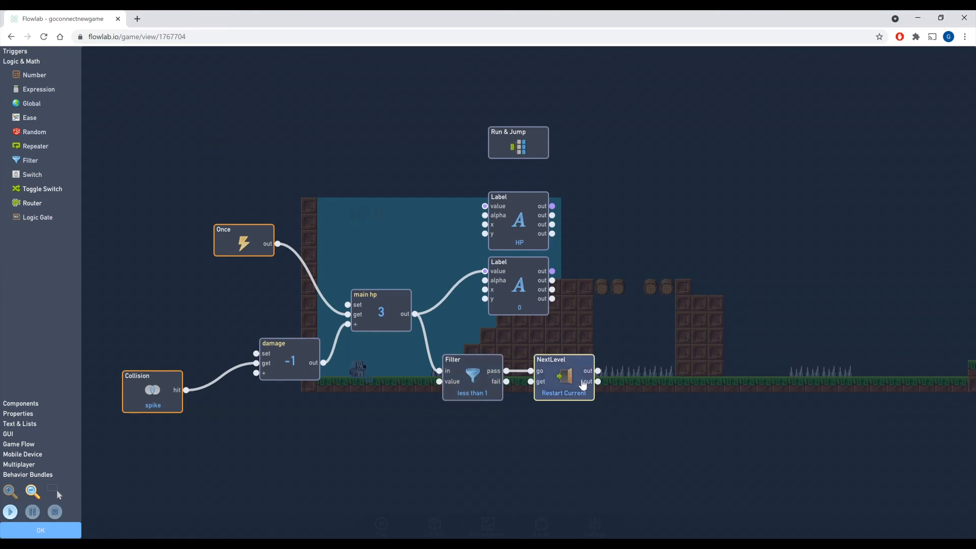
# - Change the Filter block's condition to equal to 0
pyautogui.doubleClick(475, 377)
pyautogui.click(481, 265)
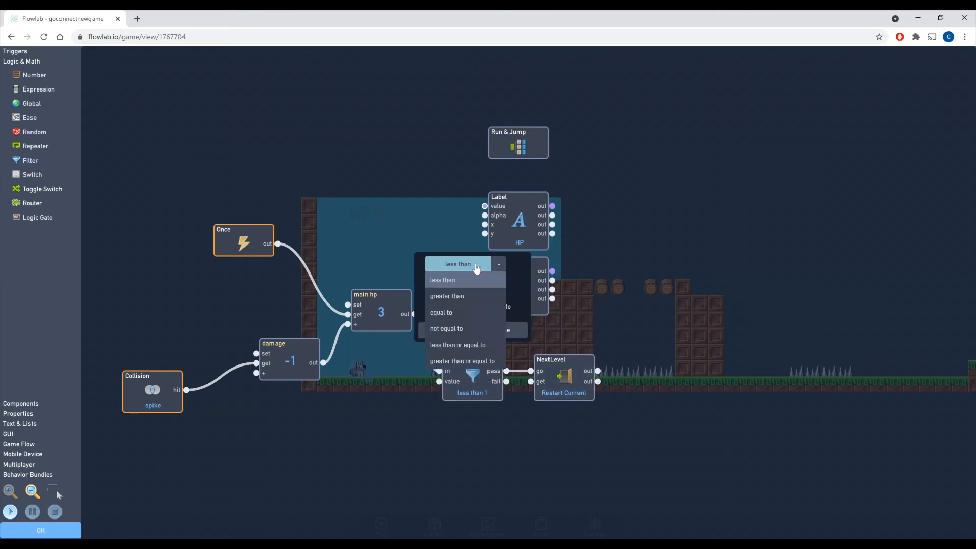
pyautogui.click(442, 312)
pyautogui.doubleClick(445, 285)
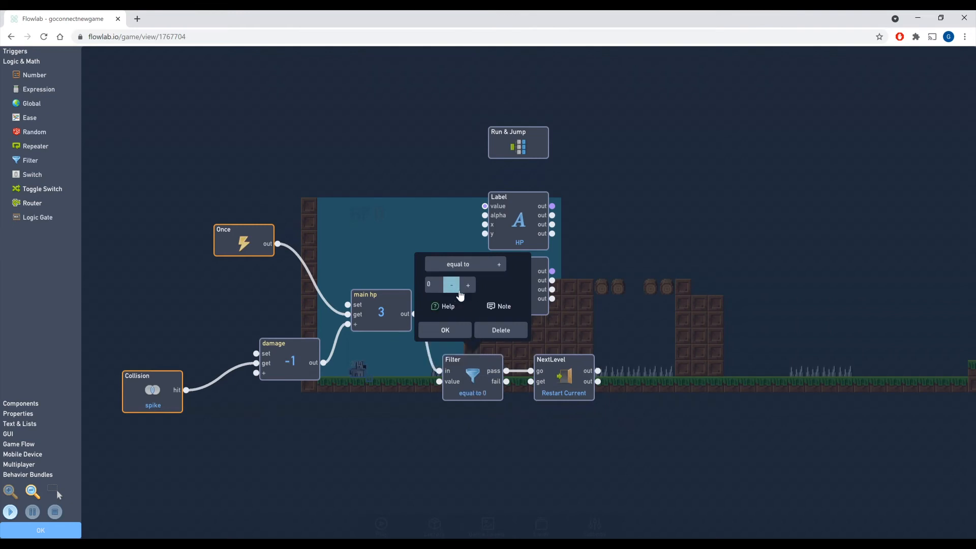
pyautogui.write('0')
pyautogui.click(447, 331)
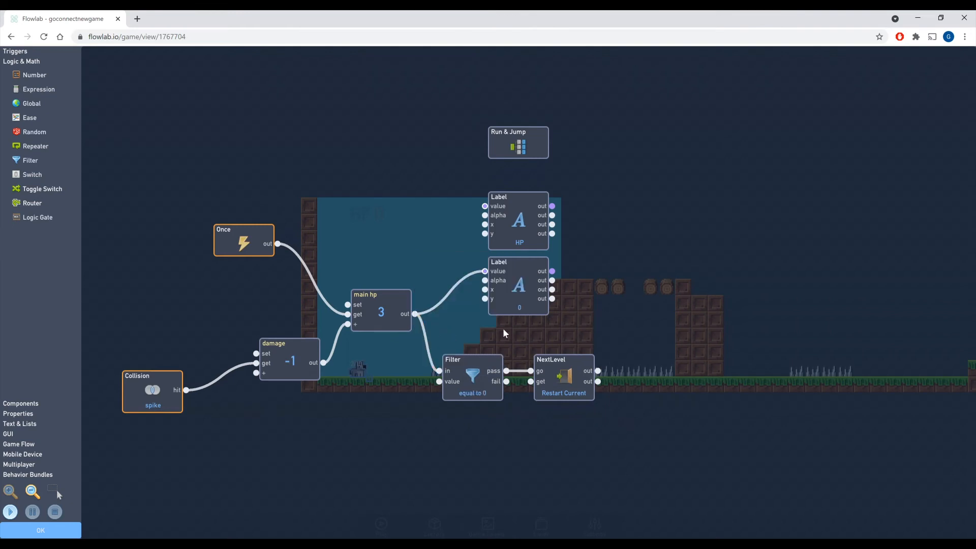
pyautogui.click(473, 376)
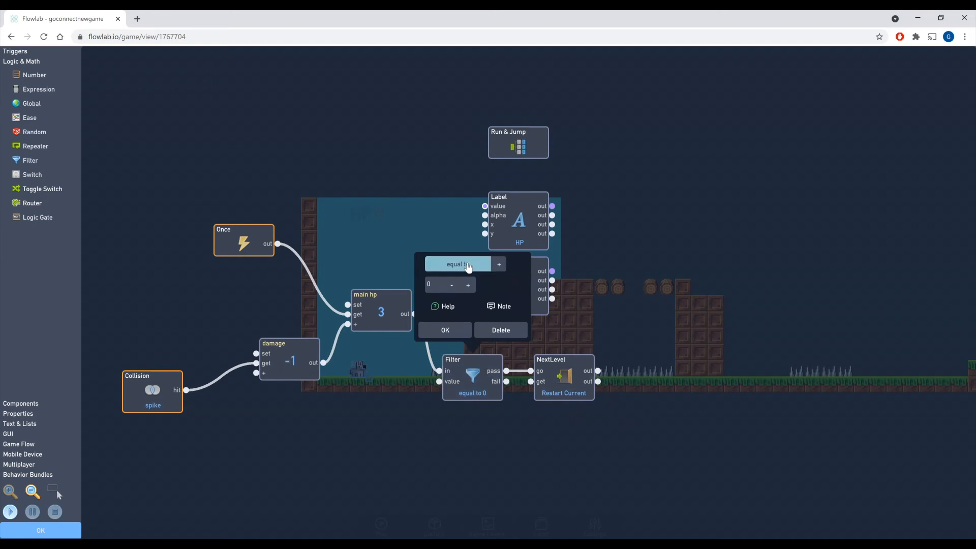
pyautogui.click(444, 331)
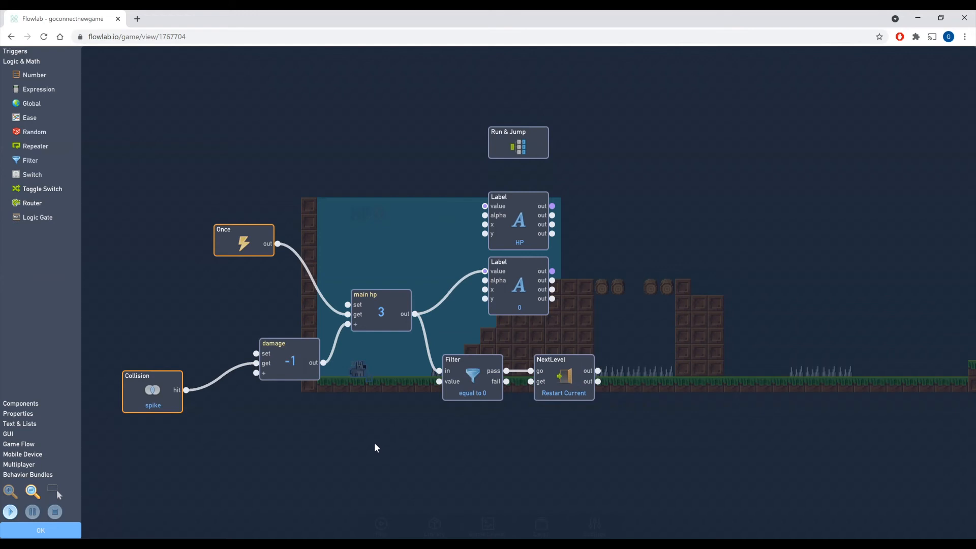
pyautogui.moveTo(347, 461); pyautogui.dragTo(367, 396)
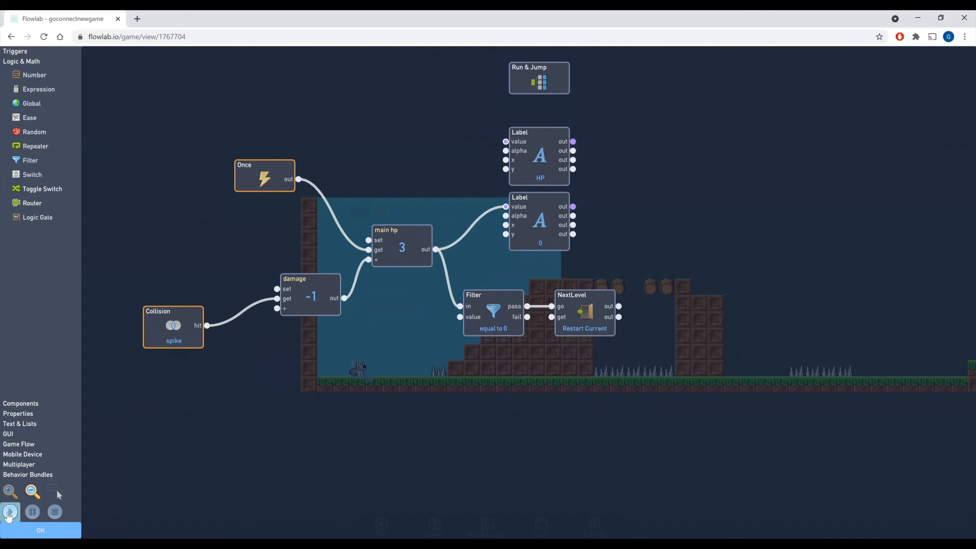
# - Run the level from the player's behavior view, steering the player over the spikes and platforms to check the HP and restart logic
pyautogui.click(10, 512)
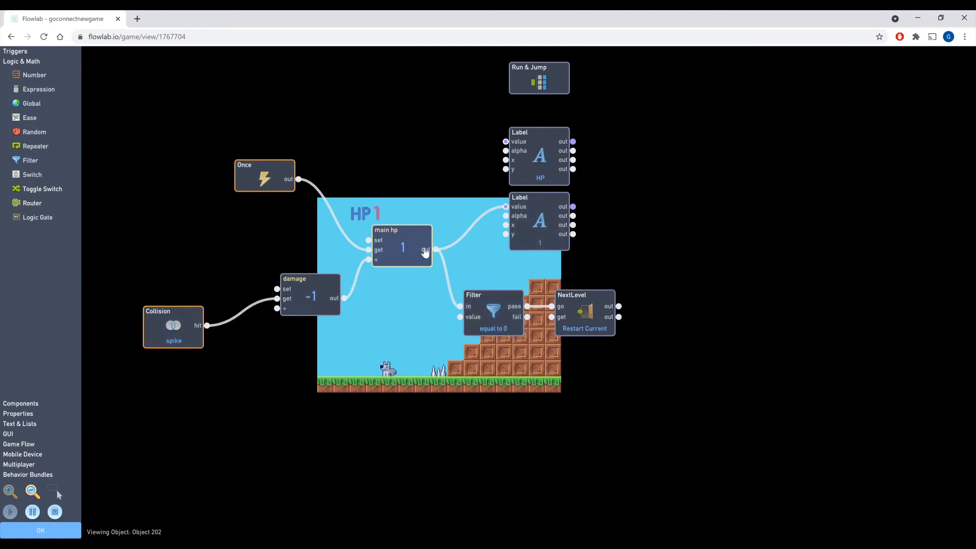
pyautogui.press('Right')
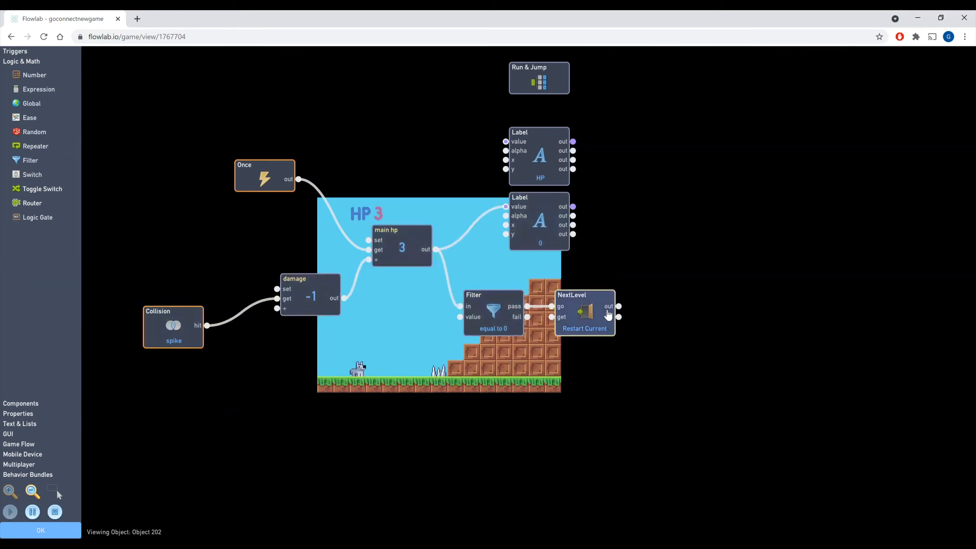
pyautogui.press('Right')
pyautogui.press('Up')
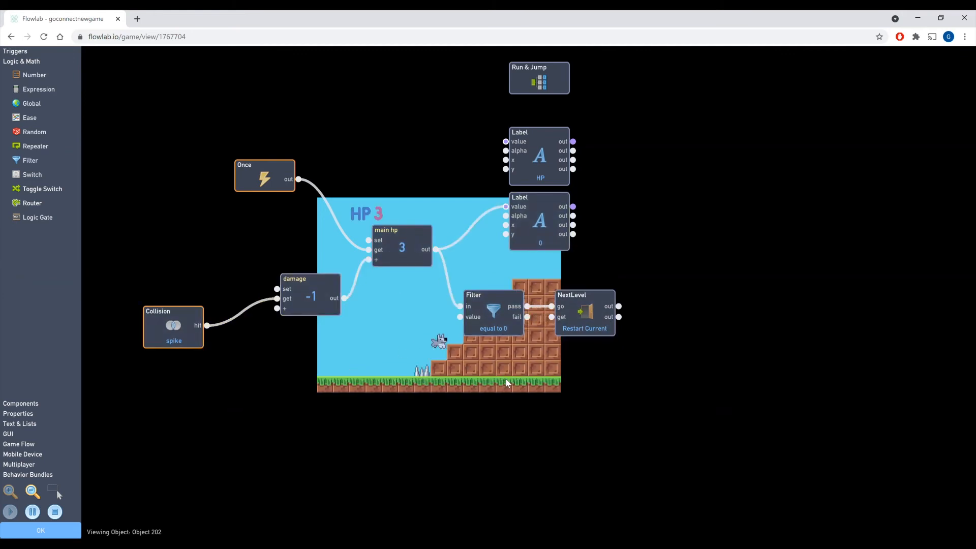
pyautogui.press('Right')
pyautogui.press('Up')
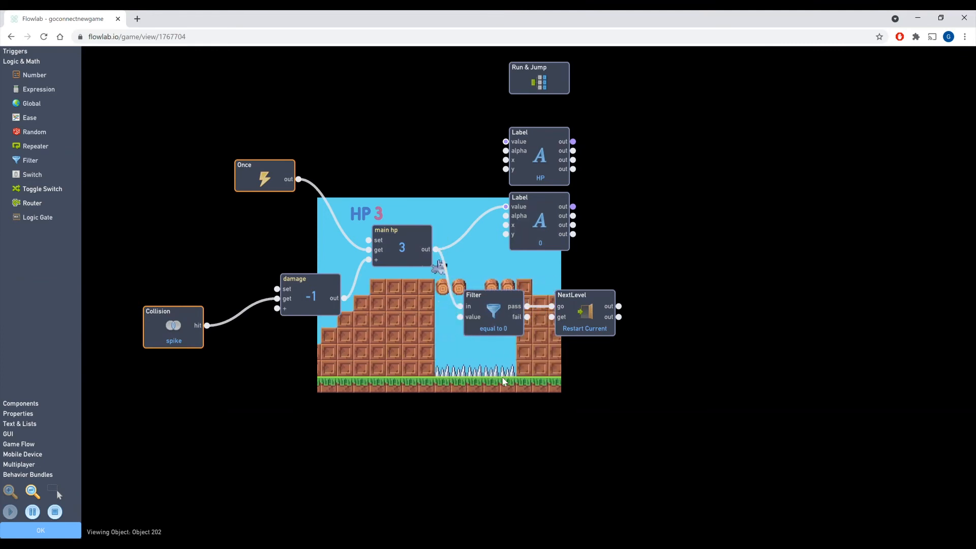
pyautogui.press('Right')
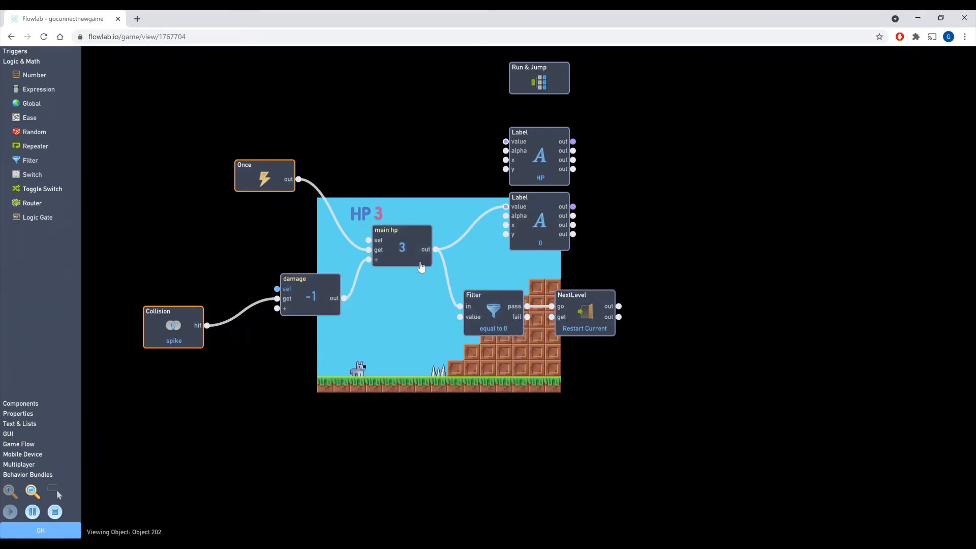
pyautogui.press('Right')
pyautogui.press('Left')
pyautogui.press('Right')
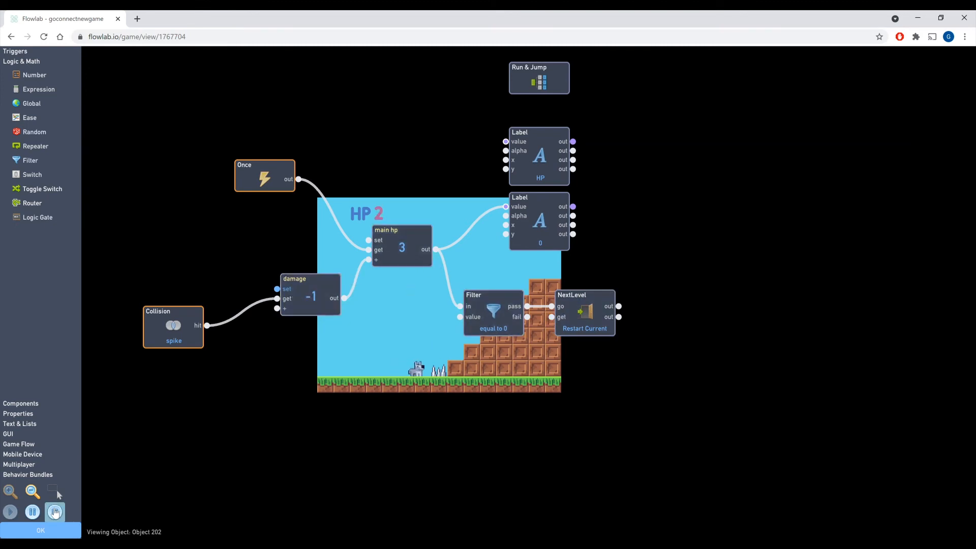
pyautogui.click(55, 512)
pyautogui.click(312, 329)
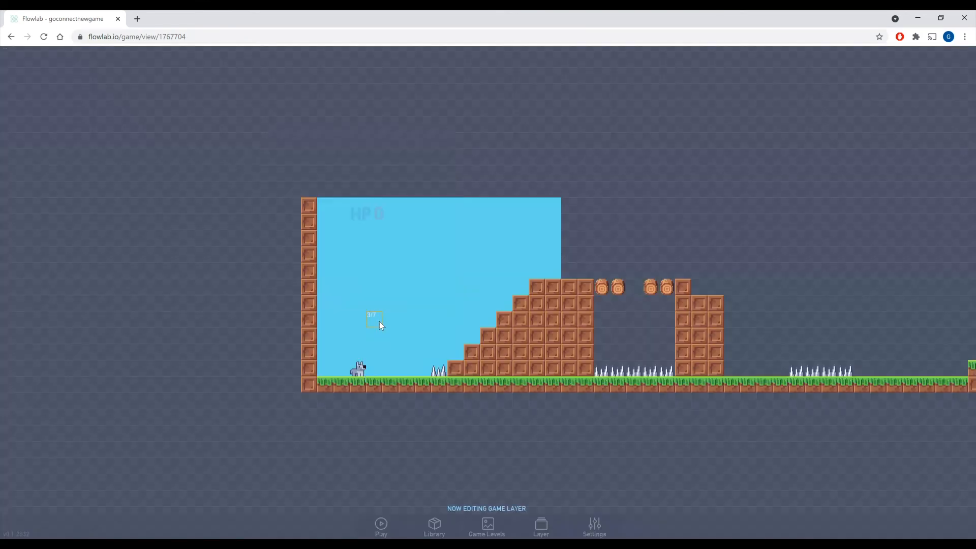
# - Reopen the player's behaviors and run the level there to watch the signals flow from the spike collision to the Filter
pyautogui.click(357, 368)
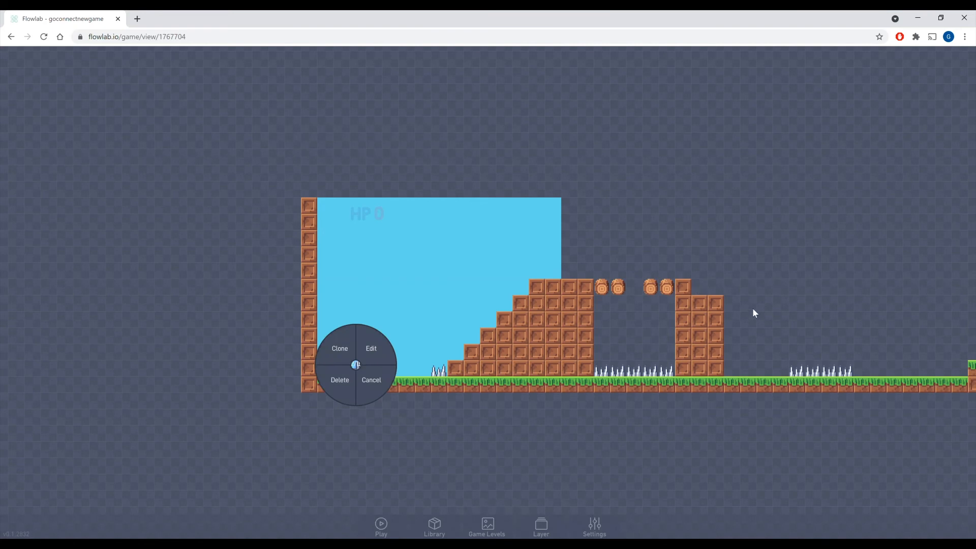
pyautogui.click(365, 353)
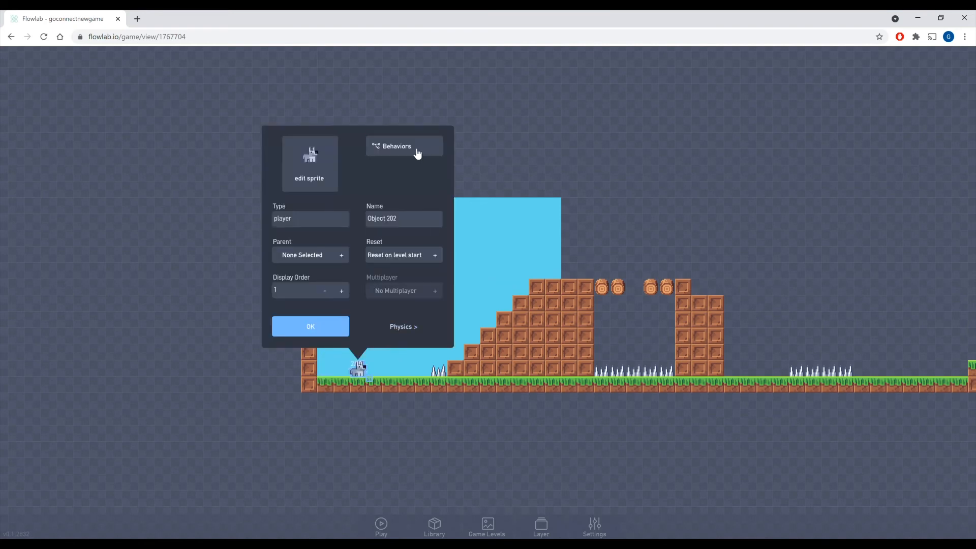
pyautogui.click(404, 147)
pyautogui.click(9, 512)
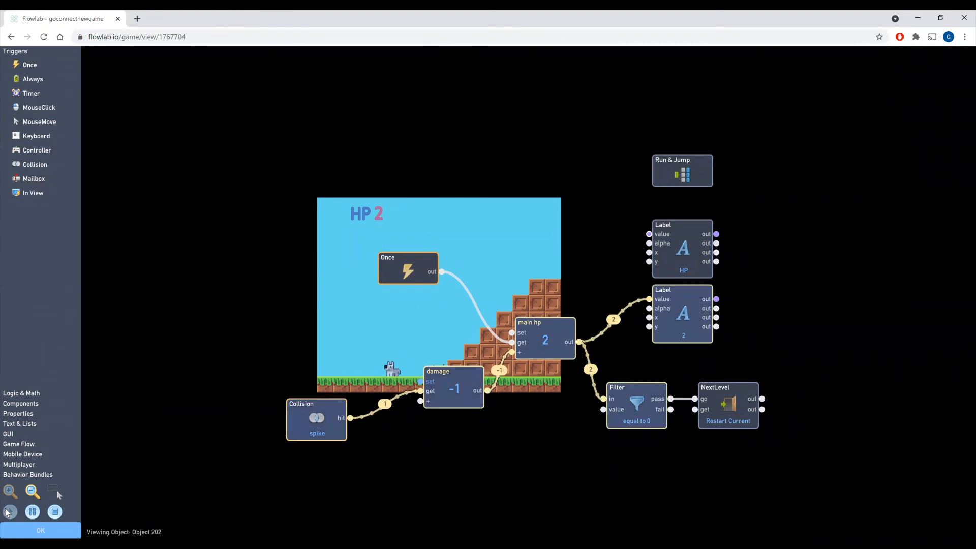
pyautogui.click(44, 529)
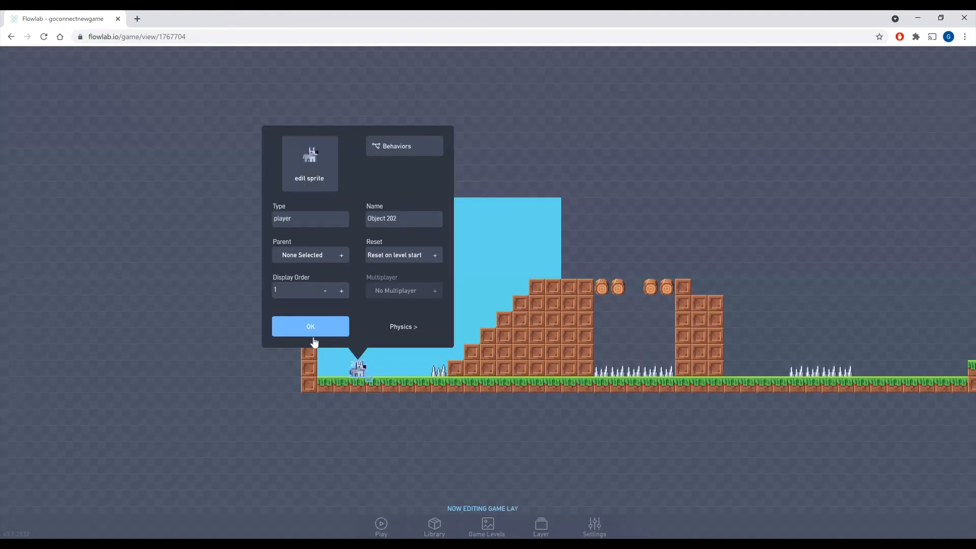
pyautogui.click(312, 332)
# - Play the game, getting the player over the first spikes, up the brick stairs and across the log bridge
pyautogui.click(382, 524)
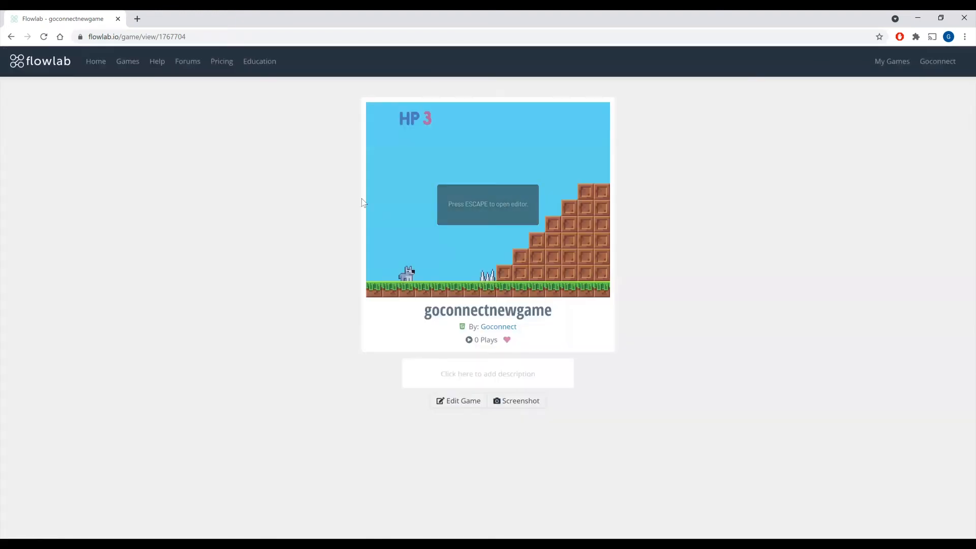
pyautogui.press('Right')
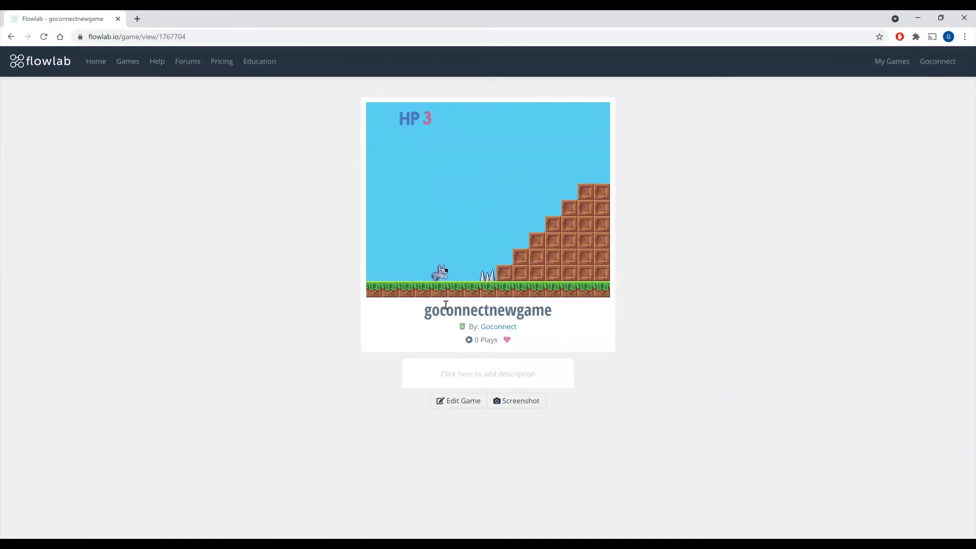
pyautogui.press('space')
pyautogui.press('space')
pyautogui.press('Right')
pyautogui.press('space')
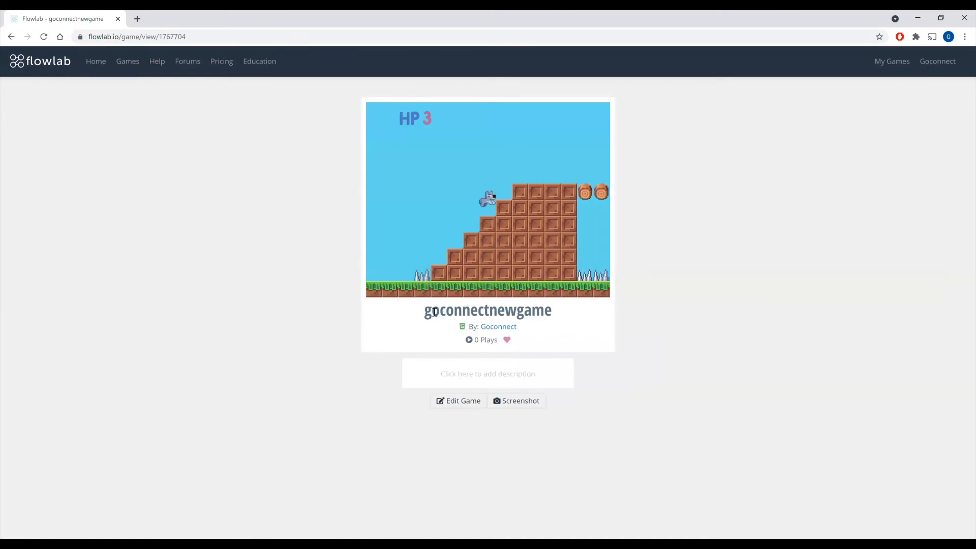
pyautogui.press('Right')
pyautogui.press('space')
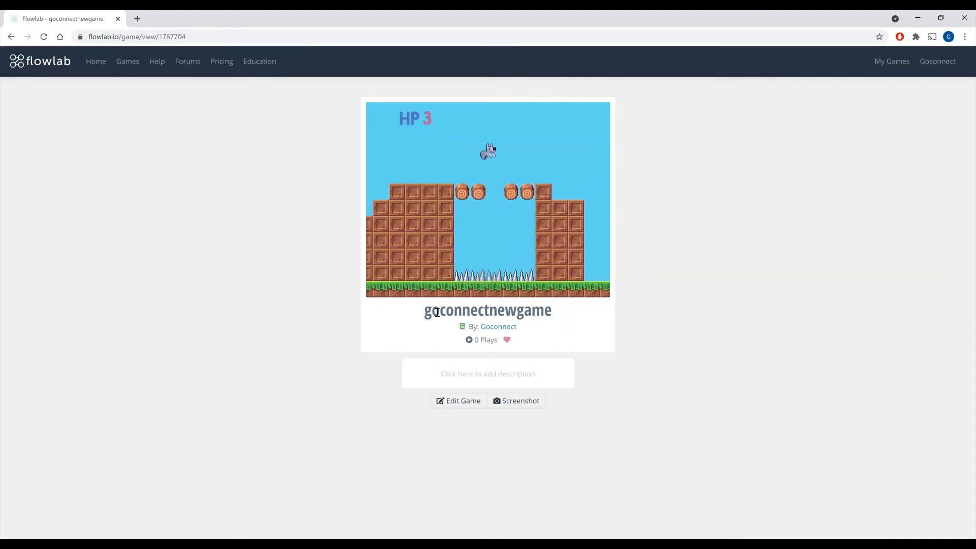
pyautogui.press('Right')
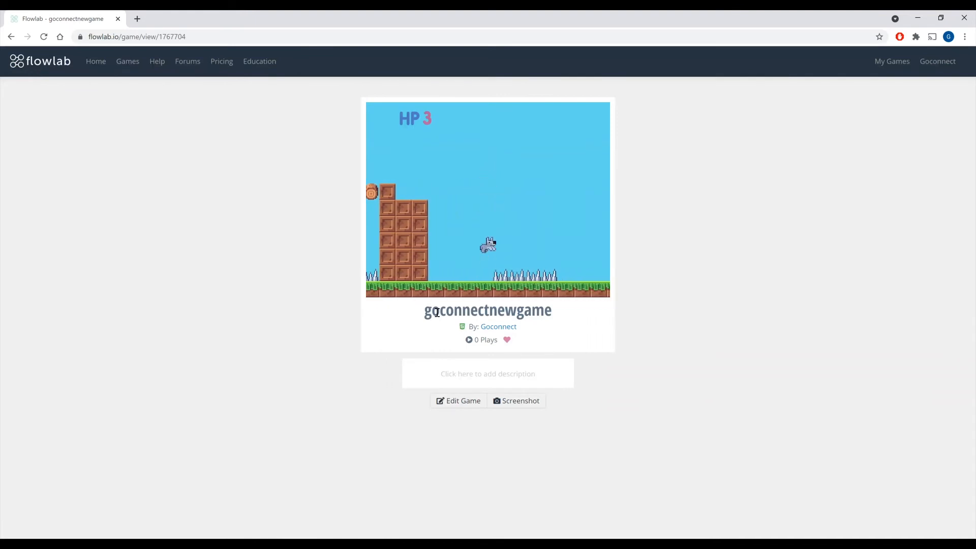
# - Continue the playtest over the ground spikes and up the grassy steps to the upper spikes, and return to the editor
pyautogui.press('space')
pyautogui.press('Right')
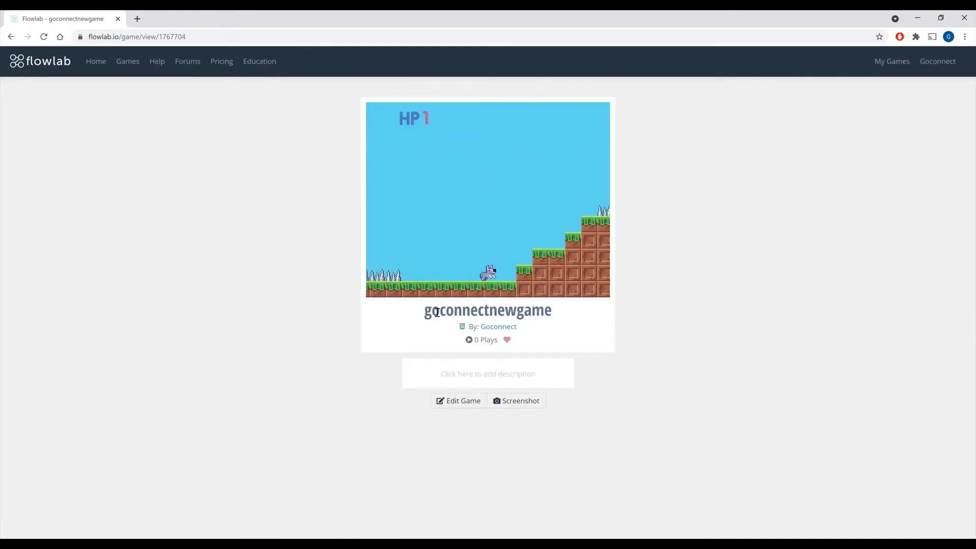
pyautogui.press('space')
pyautogui.press('Right')
pyautogui.press('space')
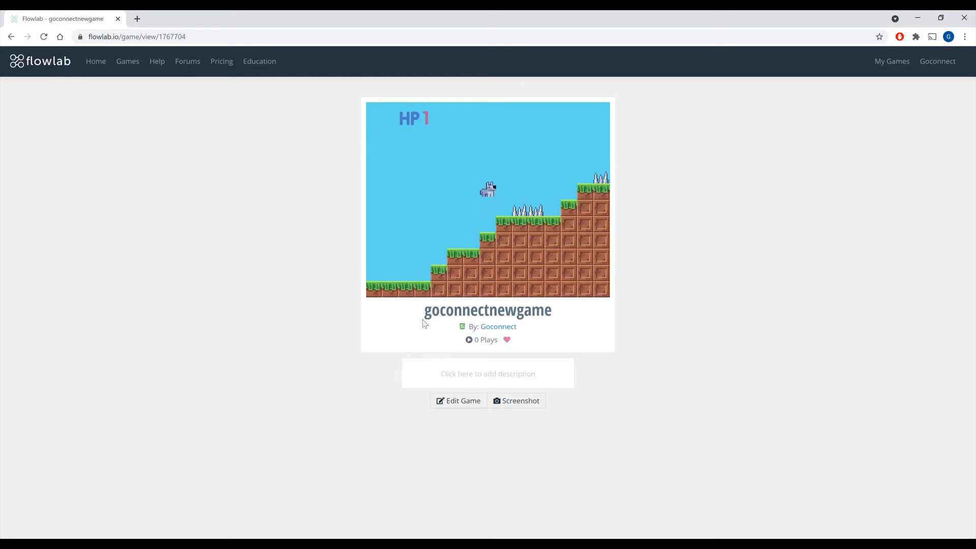
pyautogui.press('space')
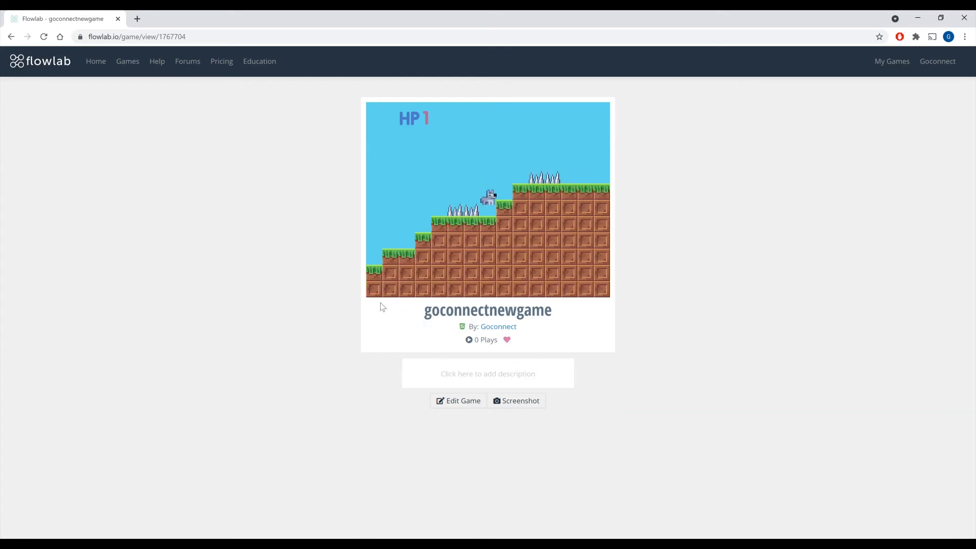
pyautogui.press('Right')
pyautogui.press('space')
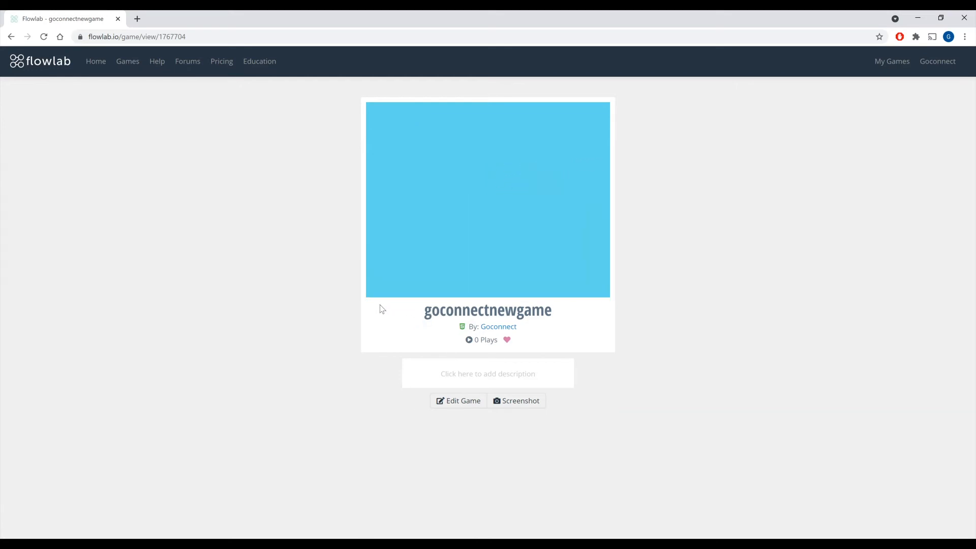
pyautogui.click(458, 401)
# - Clone a bridge log above the ground spikes and above the uppermost spikes on the grassy steps
pyautogui.press('Right')
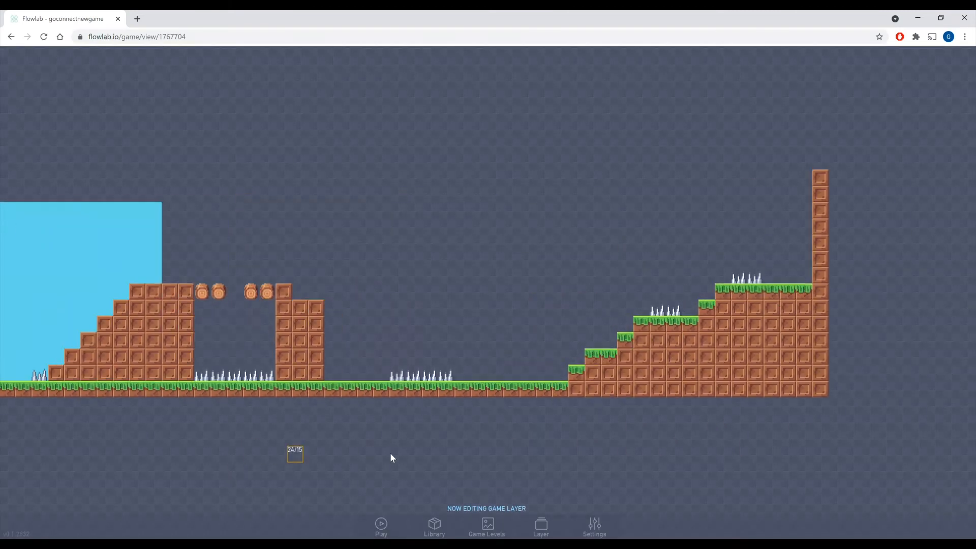
pyautogui.click(320, 287)
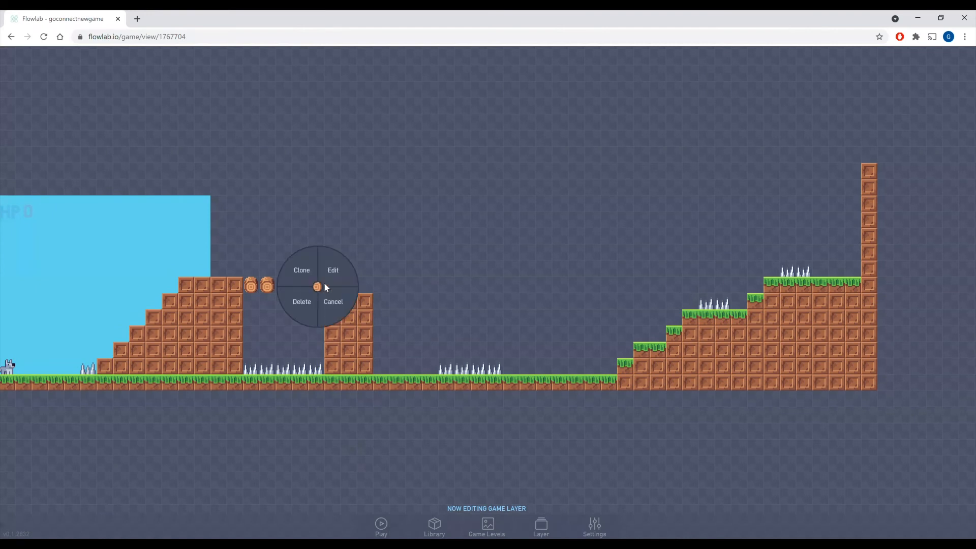
pyautogui.click(304, 269)
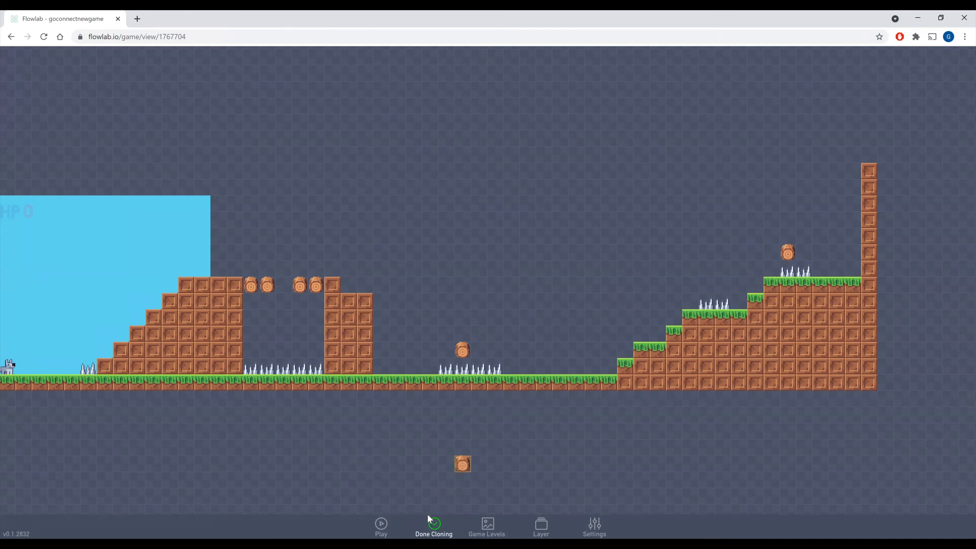
pyautogui.click(434, 527)
# - Delete the log above the uppermost spikes and the first spike tile on that grassy ledge
pyautogui.click(786, 252)
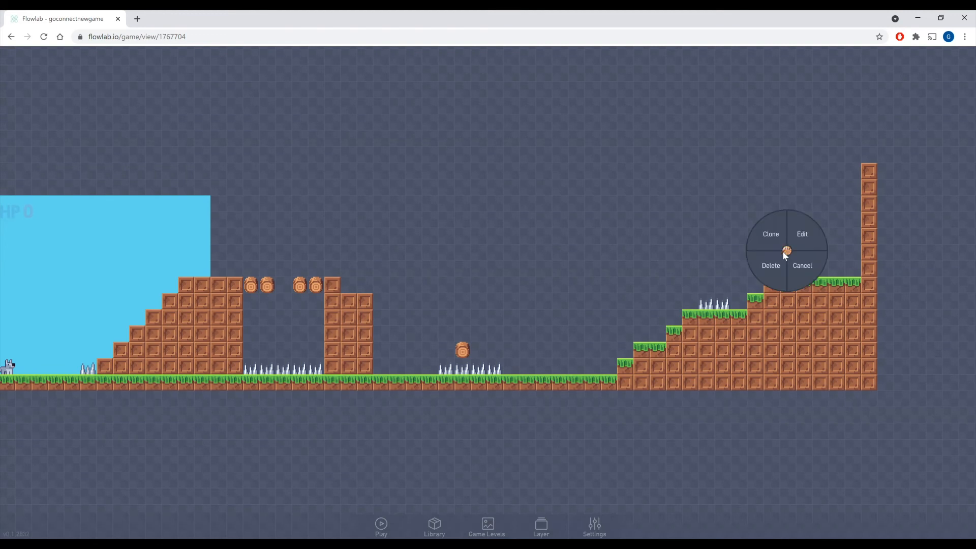
pyautogui.click(773, 265)
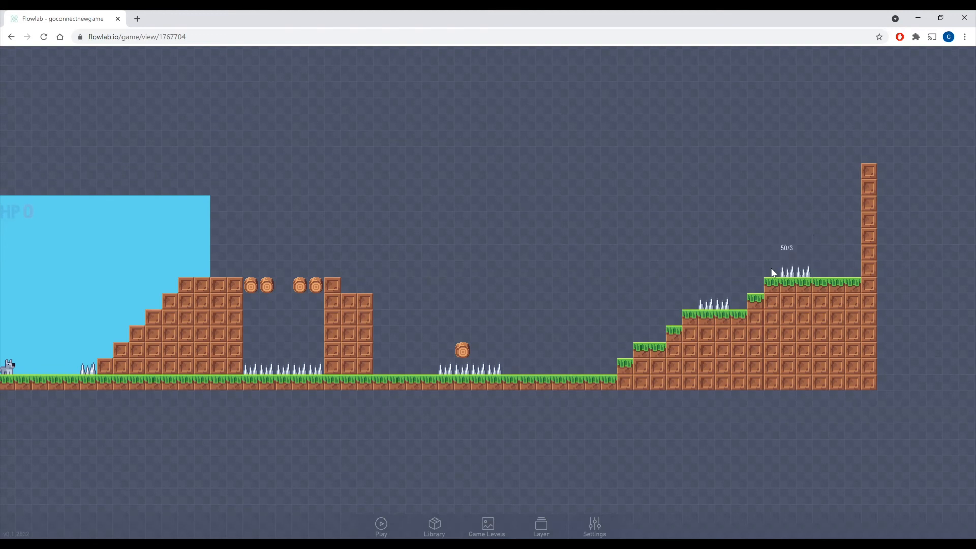
pyautogui.click(790, 272)
pyautogui.click(767, 286)
# - Delete the log above the ground spikes and the first tile of the spike row beneath it
pyautogui.click(463, 355)
pyautogui.click(450, 384)
pyautogui.click(451, 371)
pyautogui.click(442, 391)
# - Move the player from the level start to the ground between the brick wall and the ground spikes
pyautogui.moveTo(419, 431); pyautogui.dragTo(443, 439)
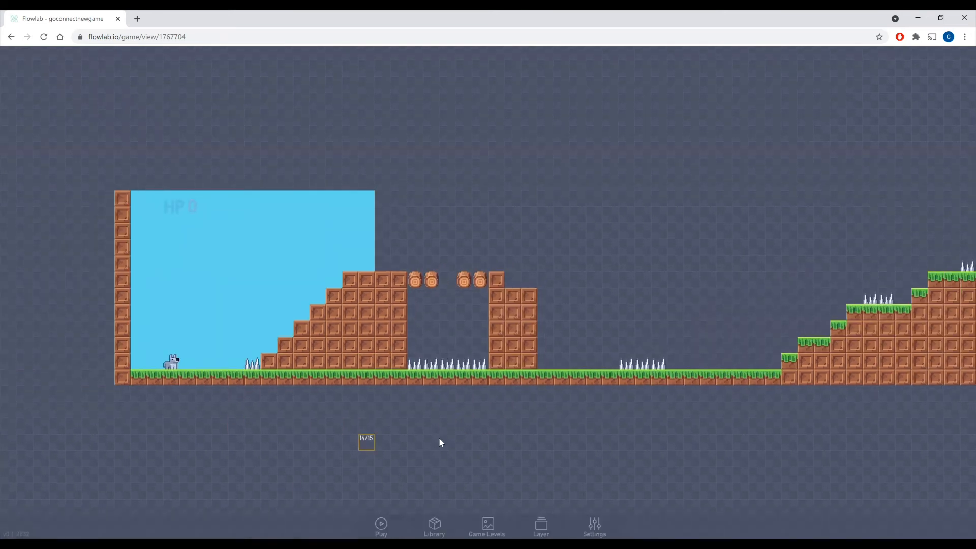
pyautogui.moveTo(368, 441); pyautogui.dragTo(248, 422)
pyautogui.moveTo(109, 364); pyautogui.dragTo(536, 370)
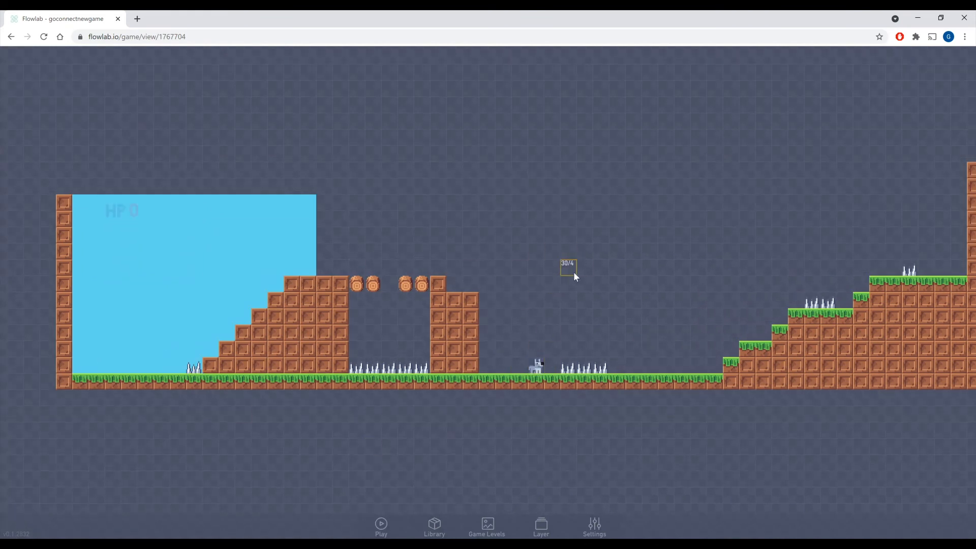
pyautogui.moveTo(630, 278); pyautogui.dragTo(540, 279)
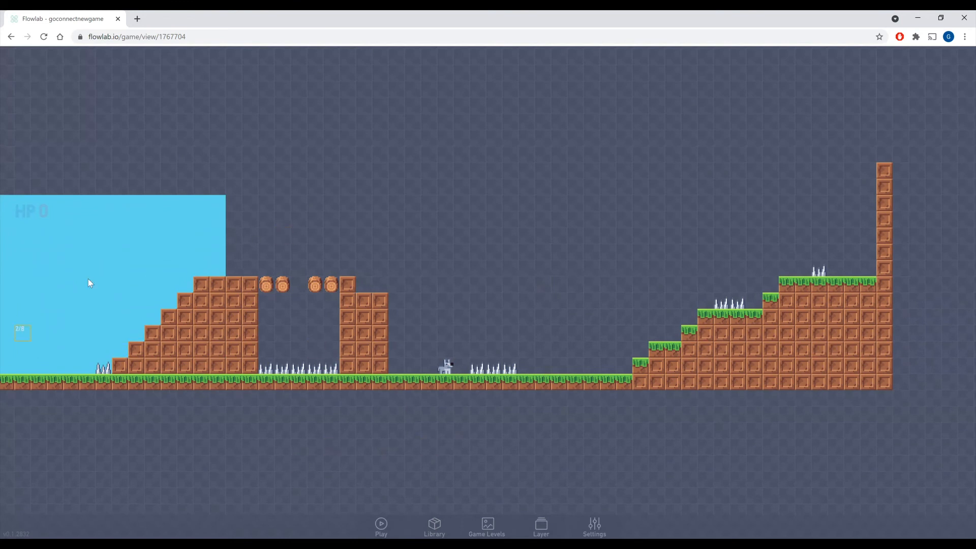
# - Playtest from the player's new position, running and jumping across the ground spikes, and return to the editor
pyautogui.click(381, 525)
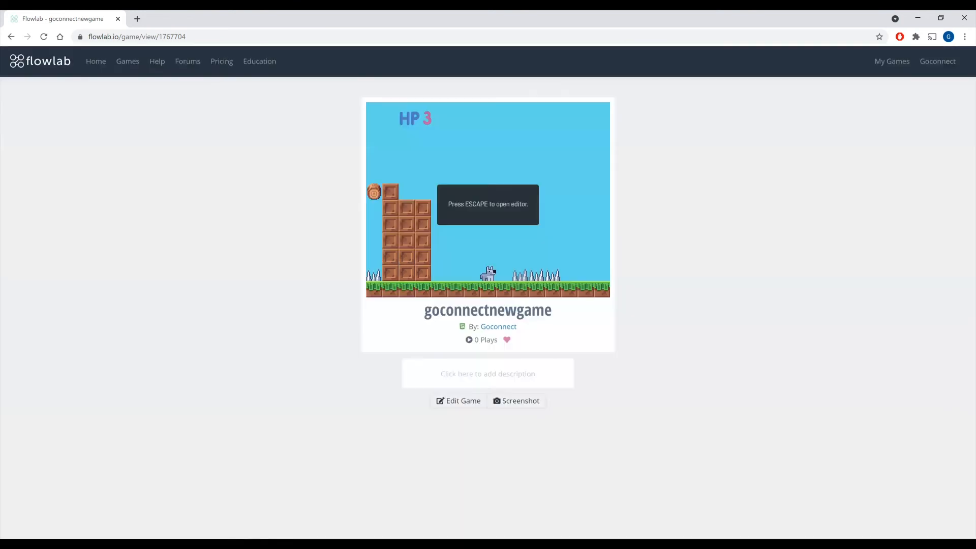
pyautogui.press('Right')
pyautogui.press('Left')
pyautogui.press('Right')
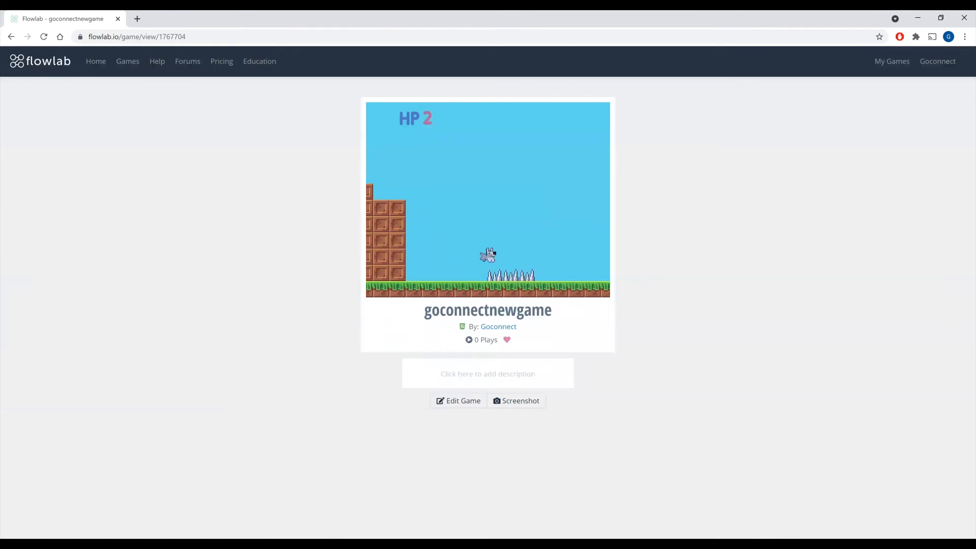
pyautogui.press('Right')
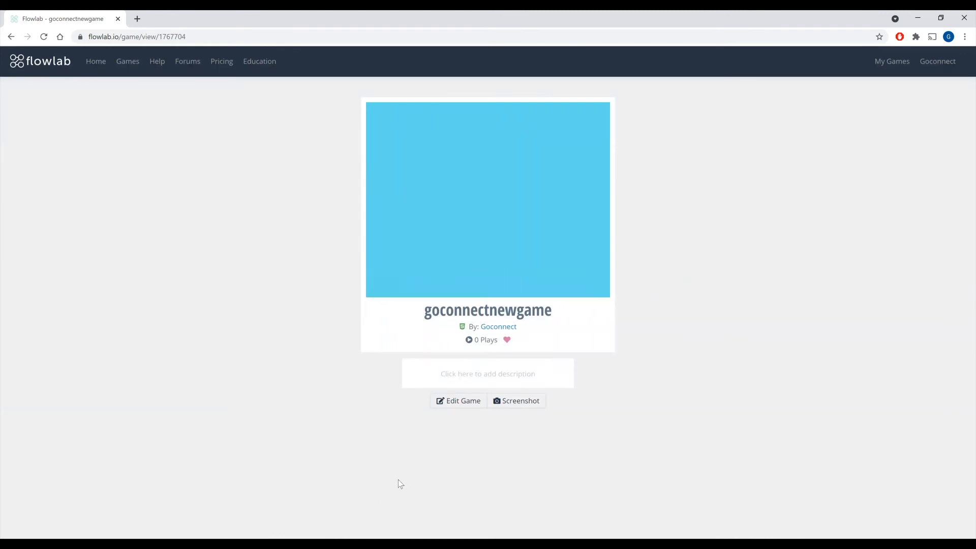
pyautogui.press('Left')
pyautogui.press('Right')
pyautogui.press('space')
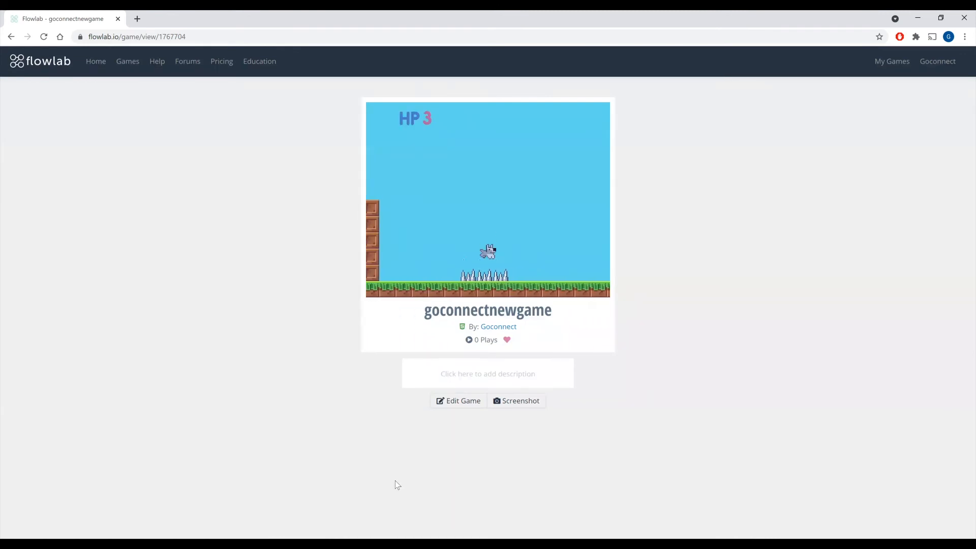
pyautogui.press('Right')
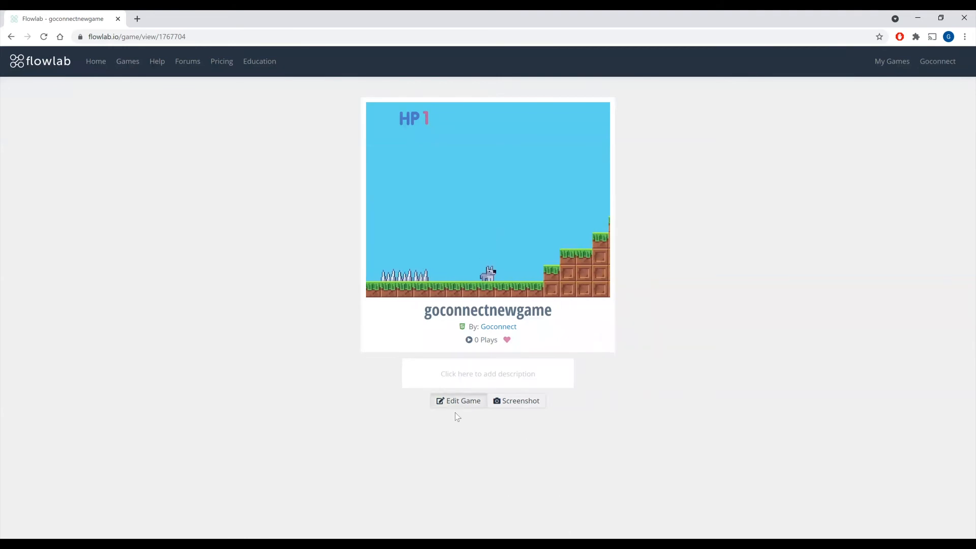
pyautogui.click(457, 402)
# - Clone a brick from the wall so that one block floats above the middle of the ground spikes
pyautogui.moveTo(723, 442); pyautogui.dragTo(200, 462)
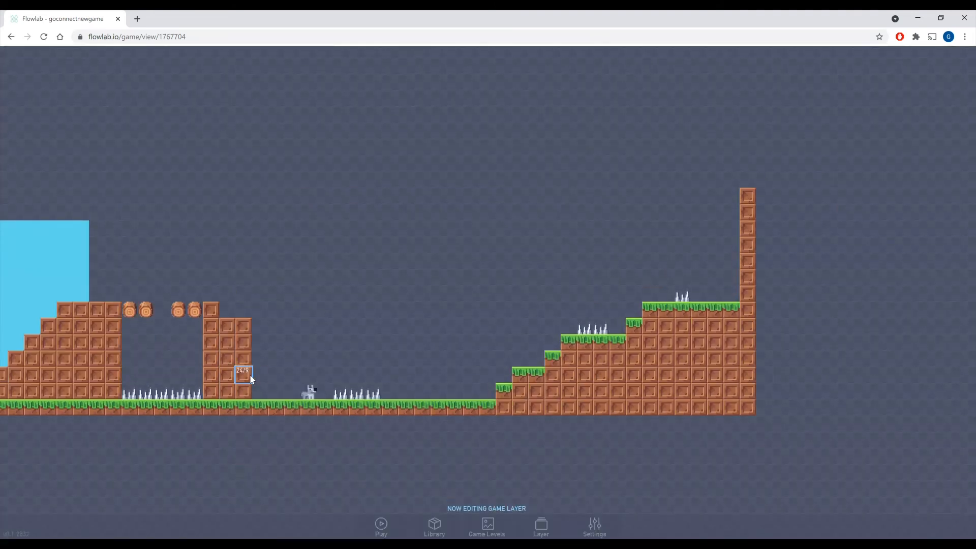
pyautogui.click(241, 387)
pyautogui.click(231, 395)
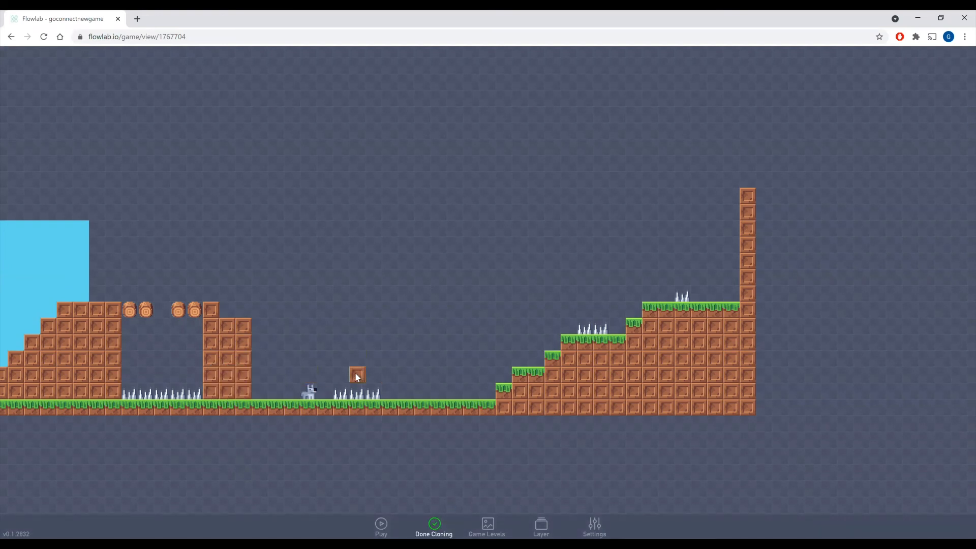
pyautogui.click(360, 376)
pyautogui.click(428, 529)
# - Playtest the jump past the floating brick and ground spikes twice, and return to the editor
pyautogui.click(386, 524)
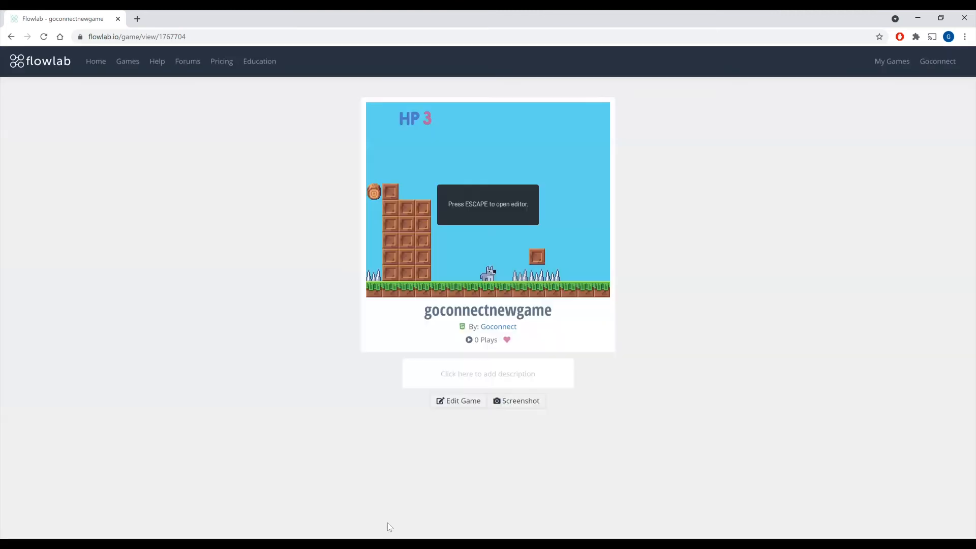
pyautogui.rightClick(333, 520)
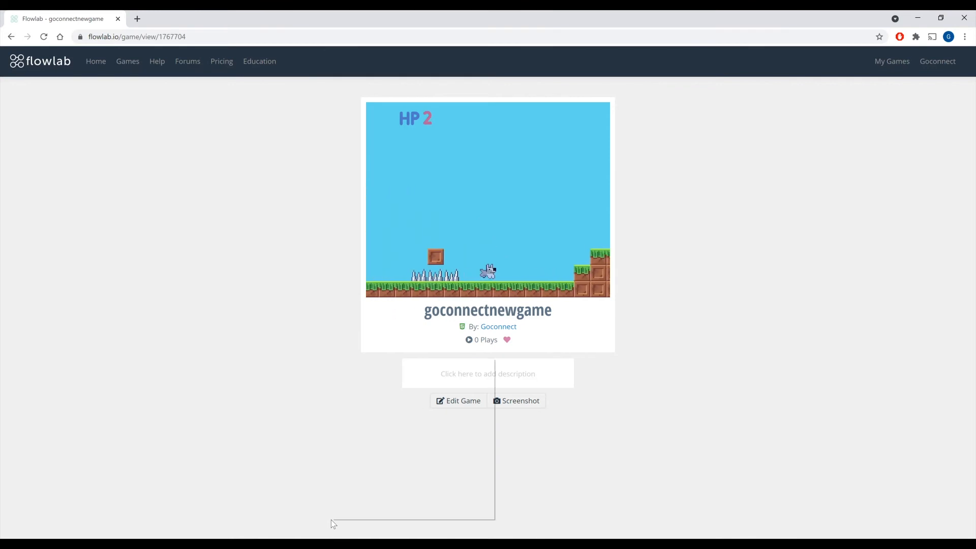
pyautogui.click(536, 362)
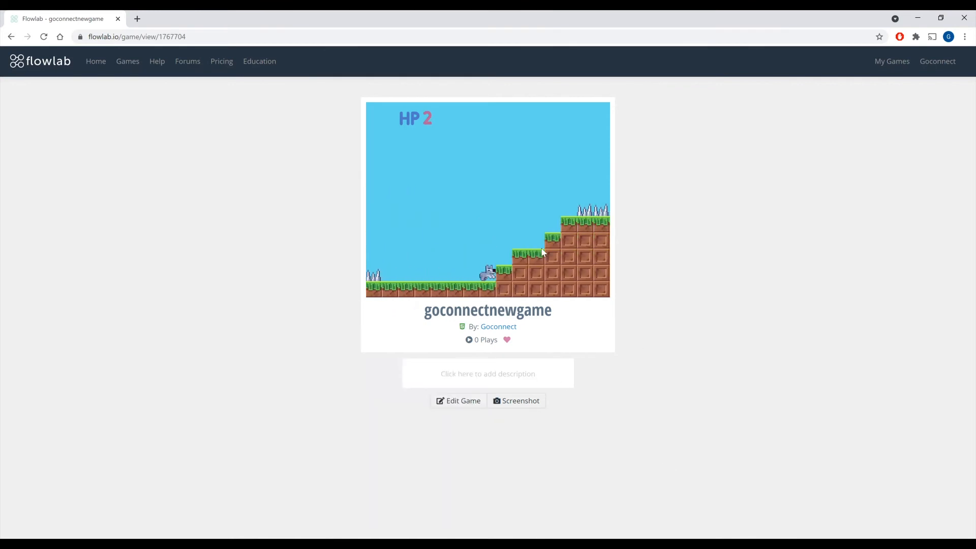
pyautogui.click(462, 407)
pyautogui.click(381, 521)
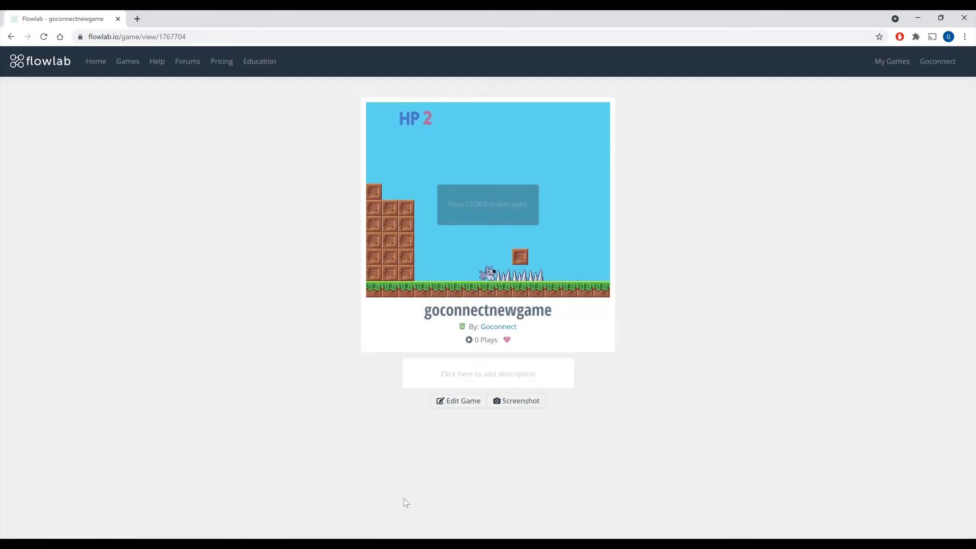
pyautogui.click(446, 402)
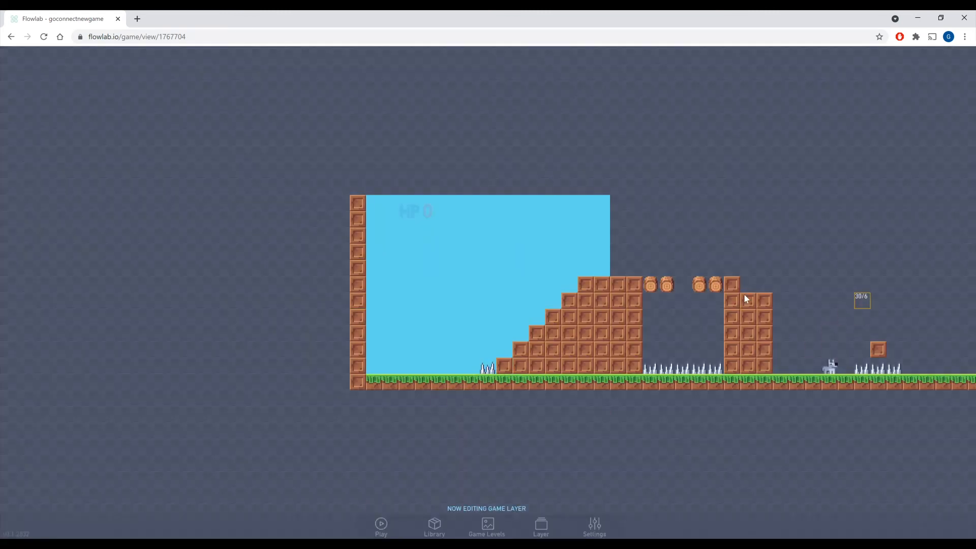
# - Move the player from beside the ground spikes back to the level start
pyautogui.click(635, 374)
pyautogui.click(649, 359)
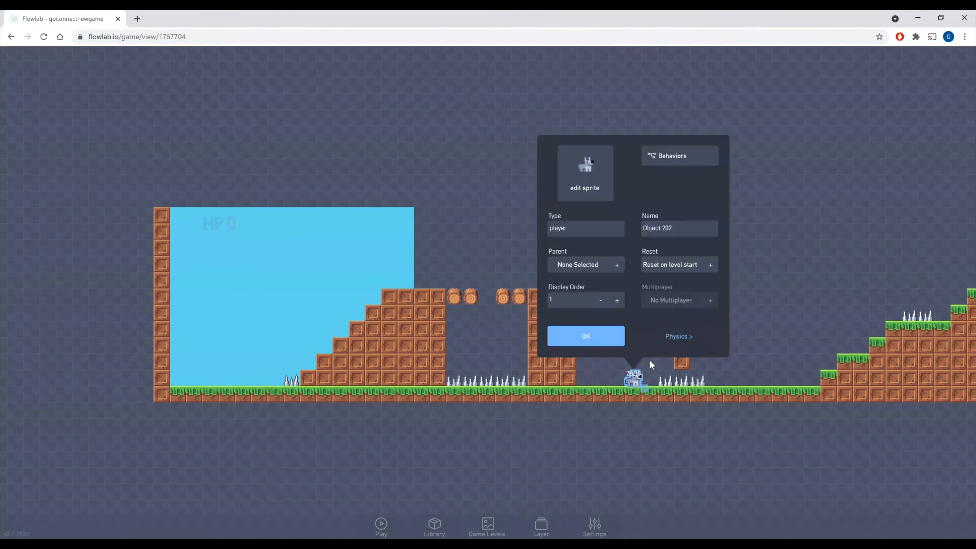
pyautogui.click(588, 328)
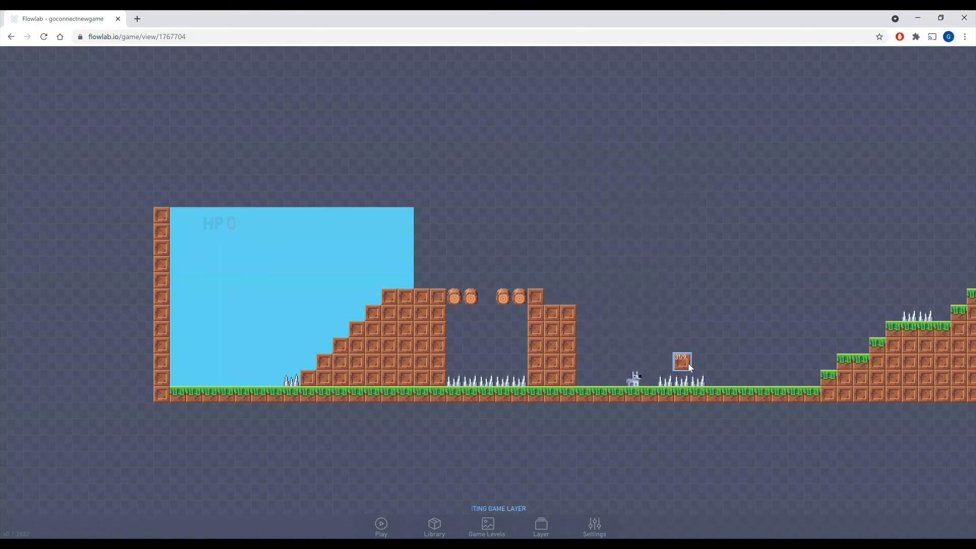
pyautogui.moveTo(634, 378); pyautogui.dragTo(390, 331)
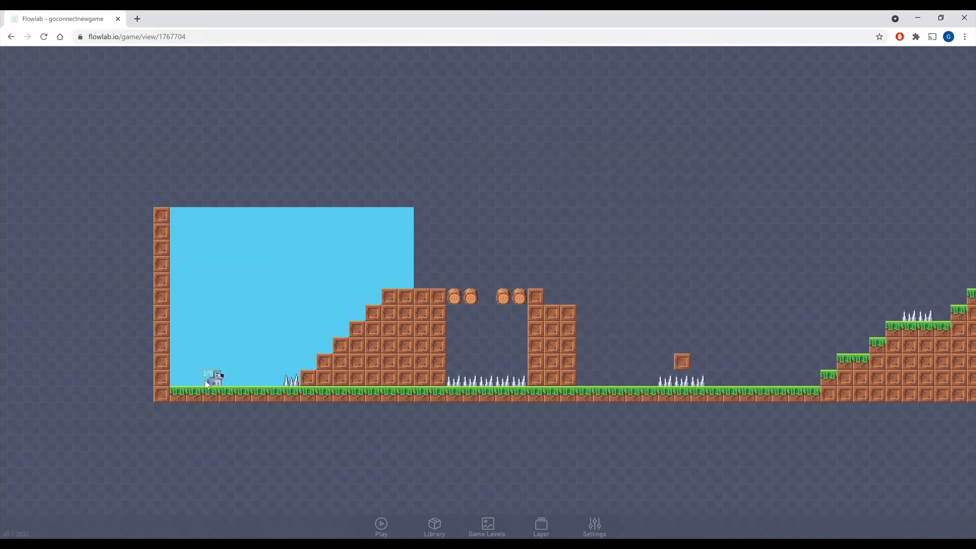
# - Open the player's behaviors, run the game there to watch the HP logic, and stop and close them
pyautogui.click(204, 376)
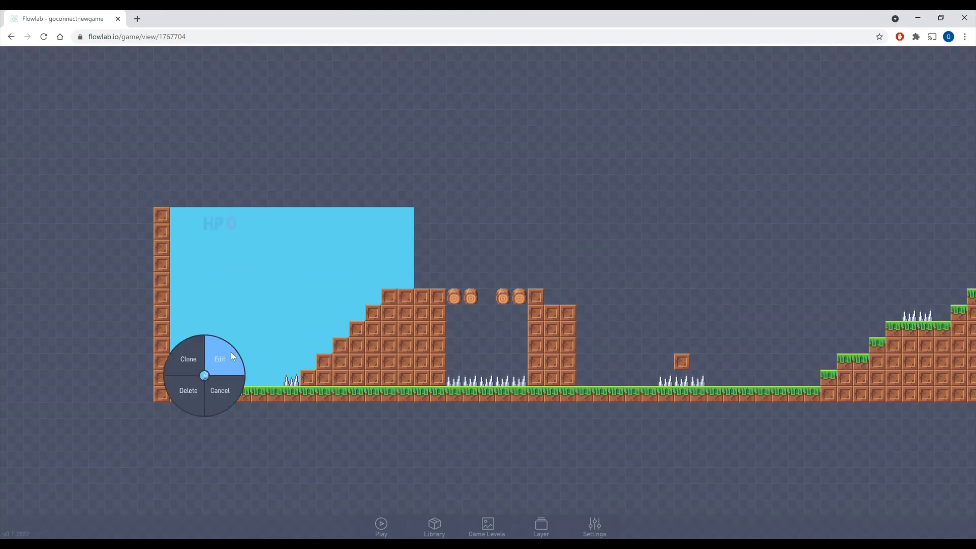
pyautogui.click(231, 352)
pyautogui.click(283, 156)
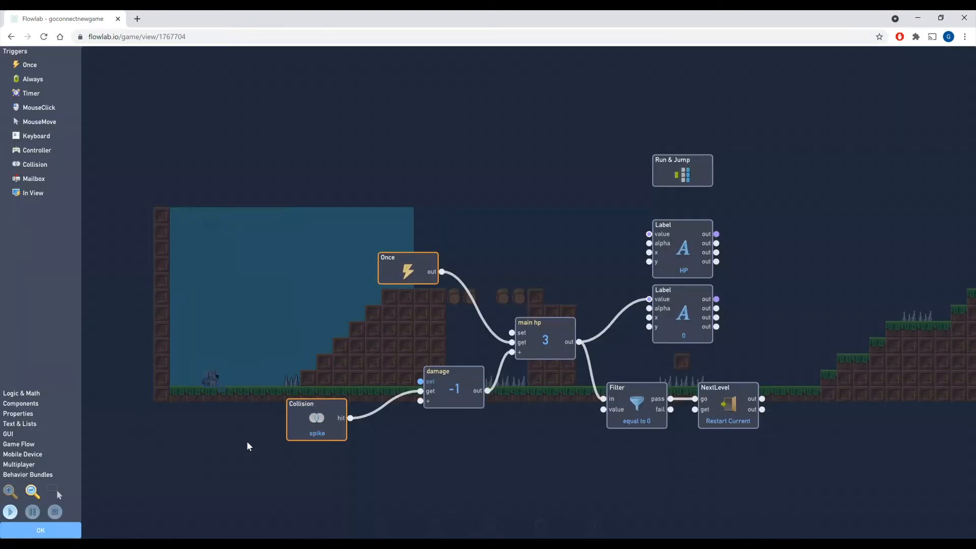
pyautogui.moveTo(248, 446); pyautogui.dragTo(118, 341)
pyautogui.moveTo(382, 440); pyautogui.dragTo(349, 425)
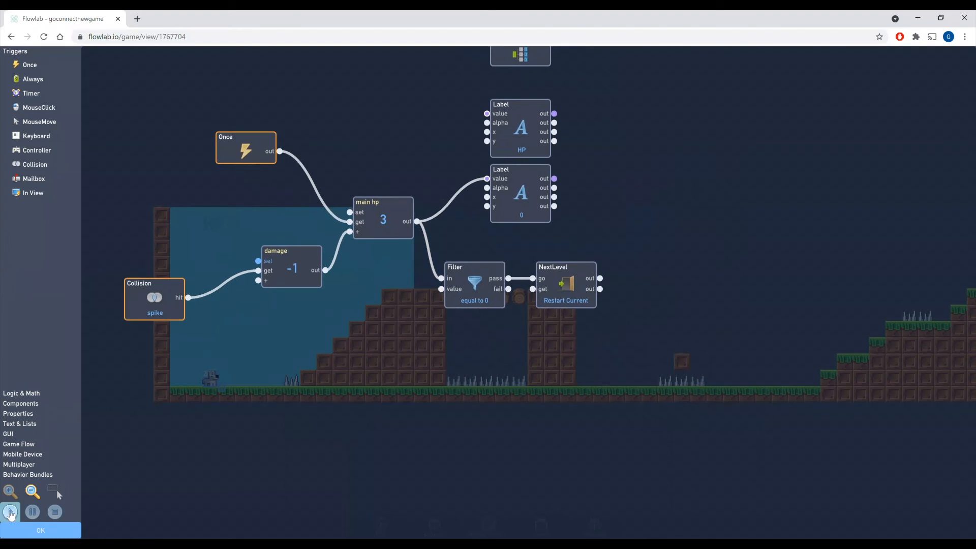
pyautogui.click(10, 512)
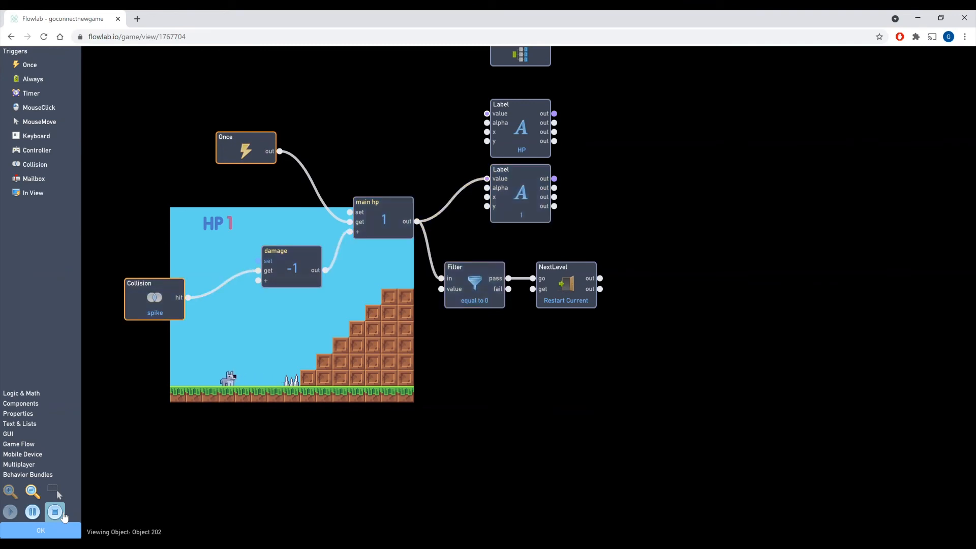
pyautogui.click(63, 515)
pyautogui.click(176, 341)
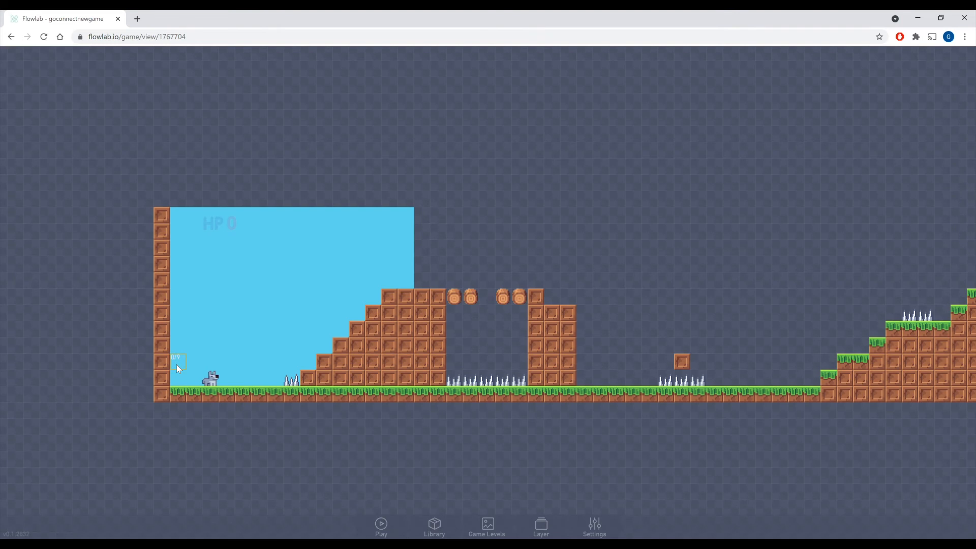
# - Create an object on the ground between the brick wall and the ground spikes and name its type "bone"
pyautogui.moveTo(600, 284); pyautogui.dragTo(358, 296)
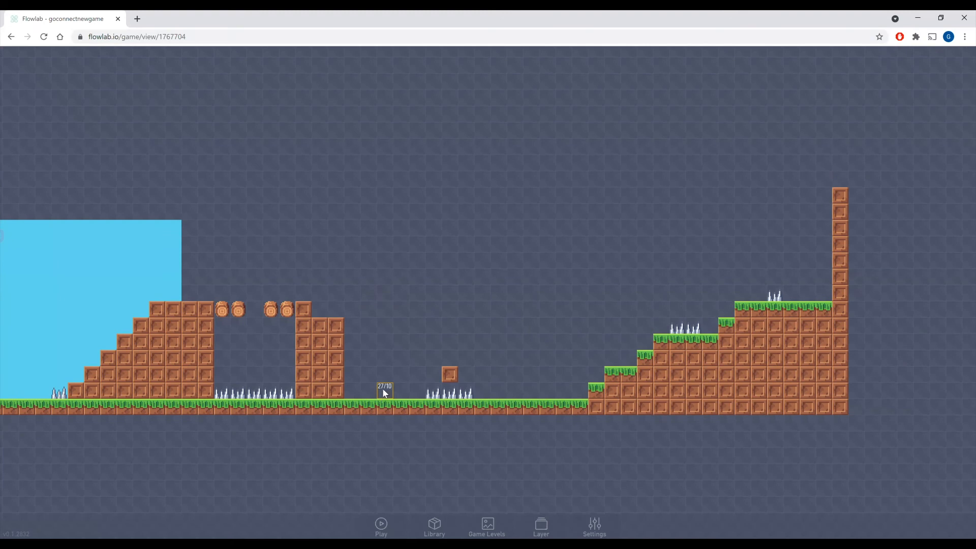
pyautogui.click(384, 393)
pyautogui.click(359, 390)
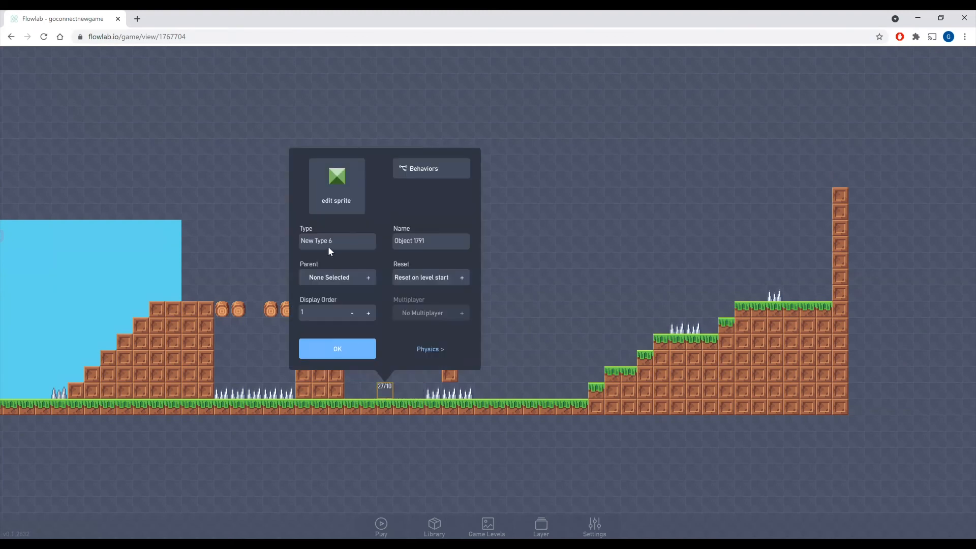
pyautogui.hotkey('ctrl', 'a')
pyautogui.write('bone')
# - Give the new object the bone sprite from the pixel-objects category and confirm its properties
pyautogui.click(316, 207)
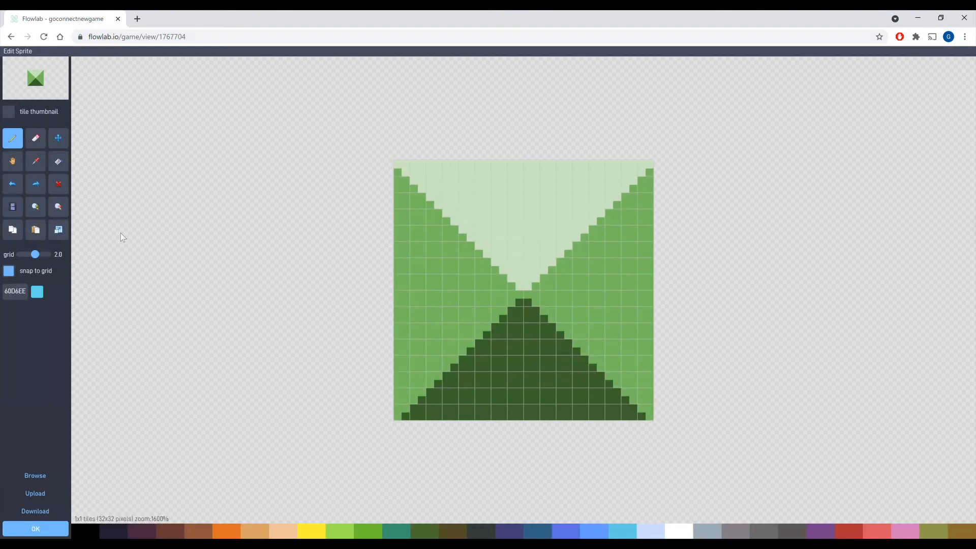
pyautogui.click(32, 478)
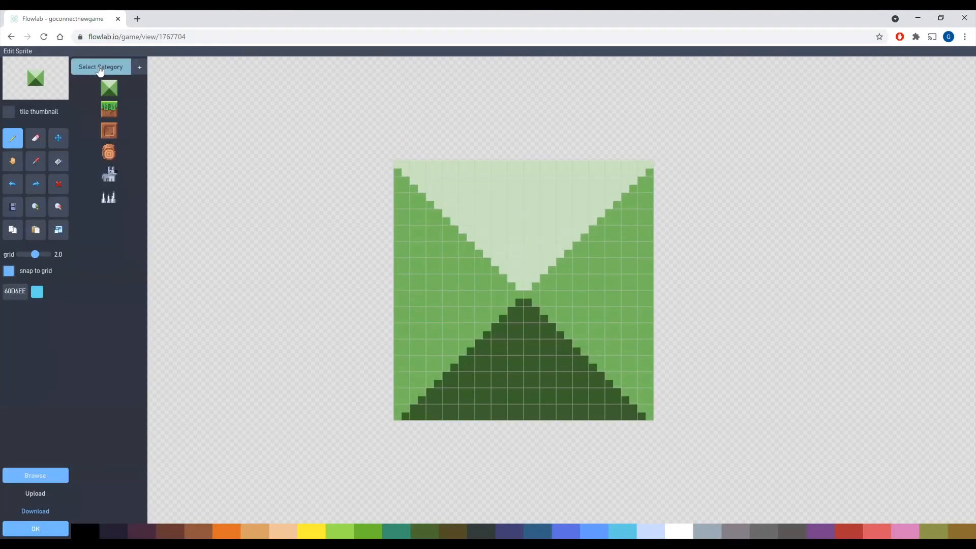
pyautogui.click(108, 67)
pyautogui.click(105, 147)
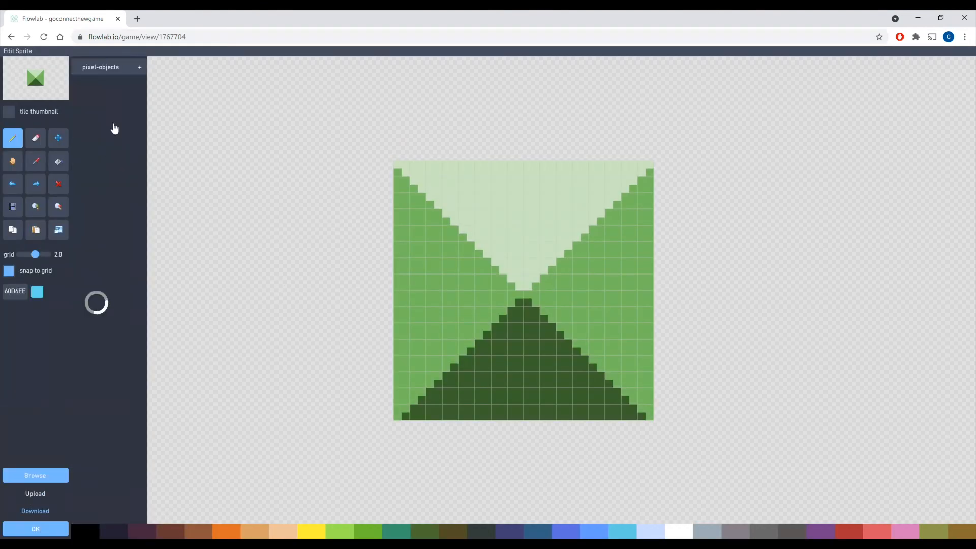
pyautogui.click(109, 132)
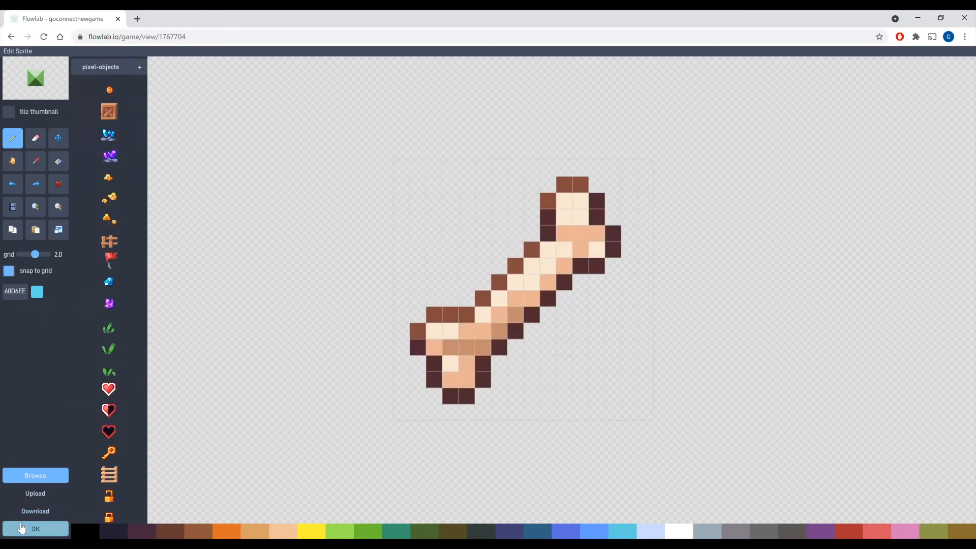
pyautogui.click(36, 529)
pyautogui.click(333, 348)
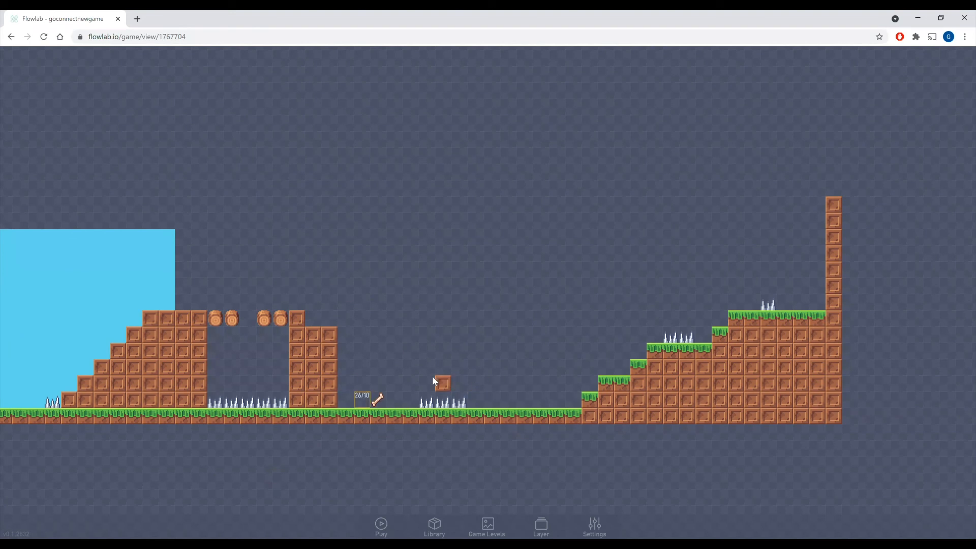
# - Clone the bone onto the ground between the ground spikes and the grassy steps
pyautogui.moveTo(443, 326); pyautogui.dragTo(335, 329)
pyautogui.click(274, 404)
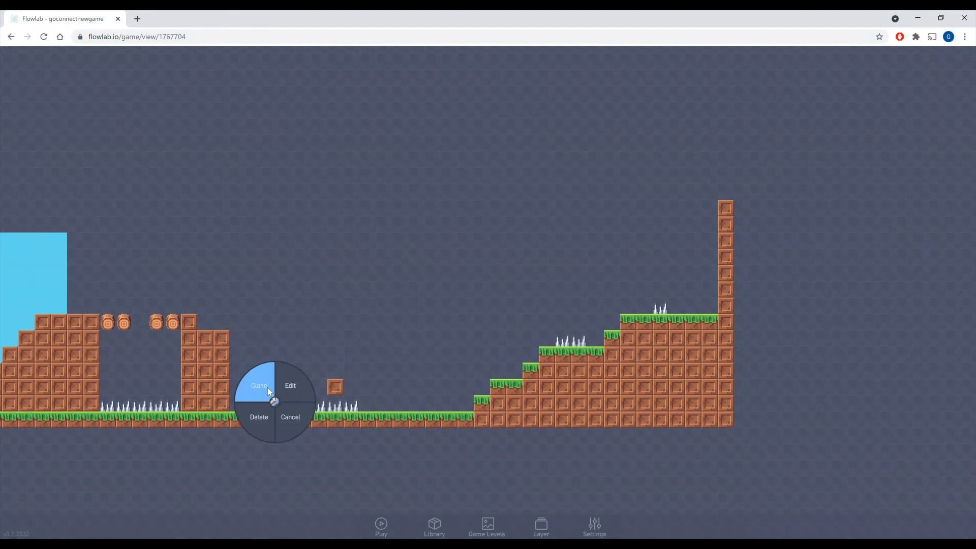
pyautogui.click(260, 386)
pyautogui.click(433, 403)
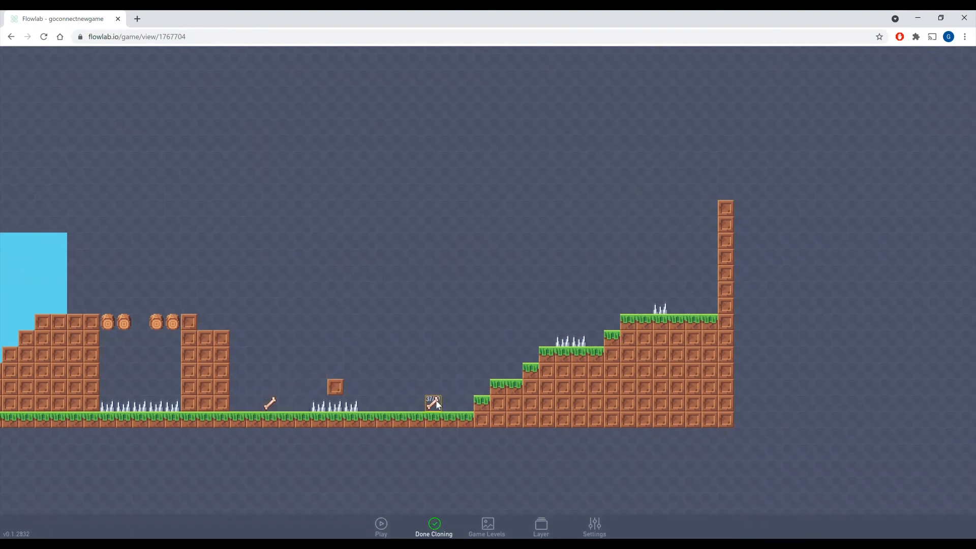
pyautogui.click(435, 527)
# - Move the original bone to the level start, between the player and the first spikes
pyautogui.moveTo(316, 477); pyautogui.dragTo(598, 448)
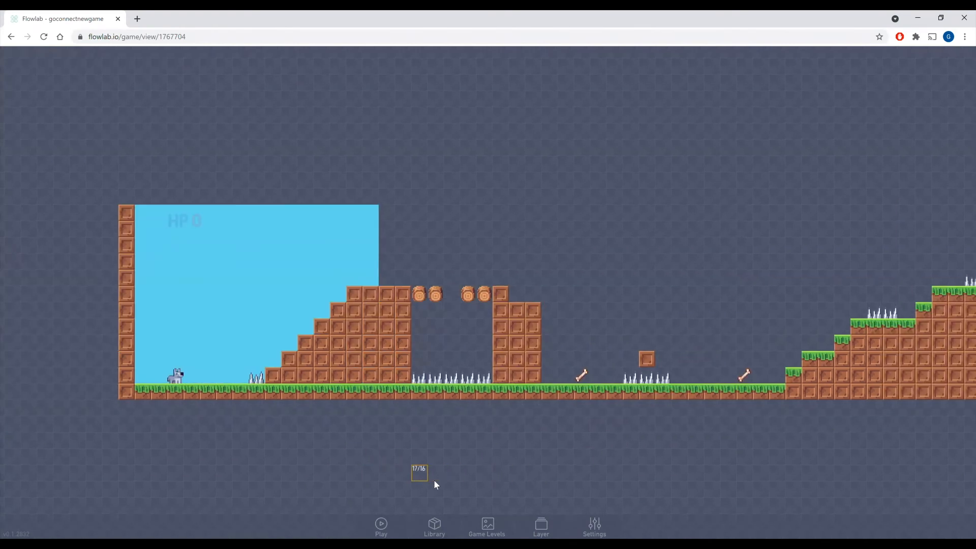
pyautogui.moveTo(339, 489); pyautogui.dragTo(360, 500)
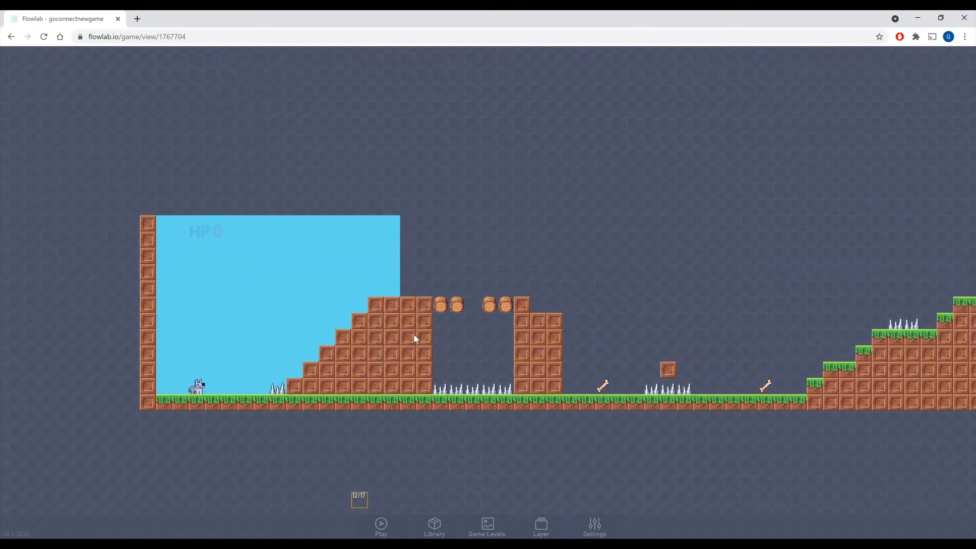
pyautogui.click(601, 388)
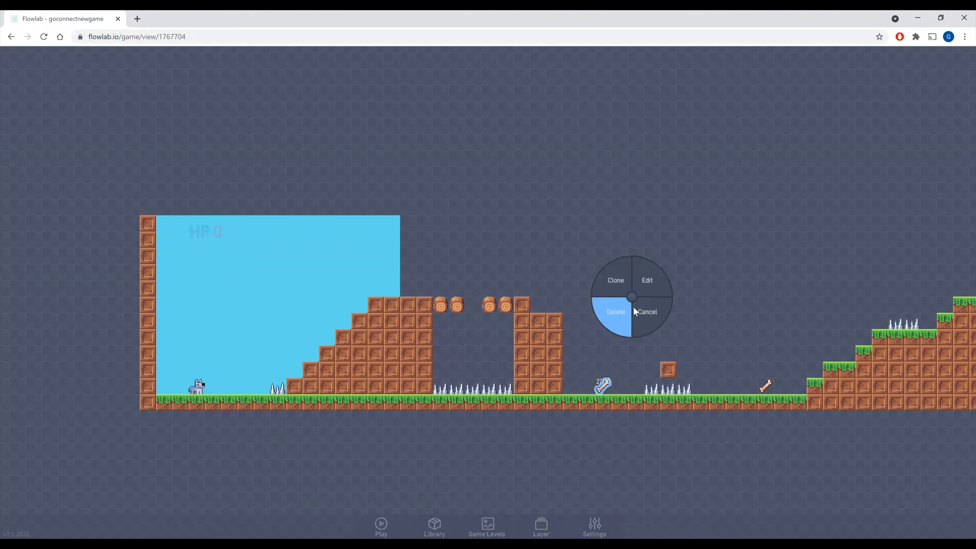
pyautogui.click(613, 397)
pyautogui.moveTo(604, 383); pyautogui.dragTo(245, 389)
pyautogui.moveTo(283, 444); pyautogui.dragTo(383, 441)
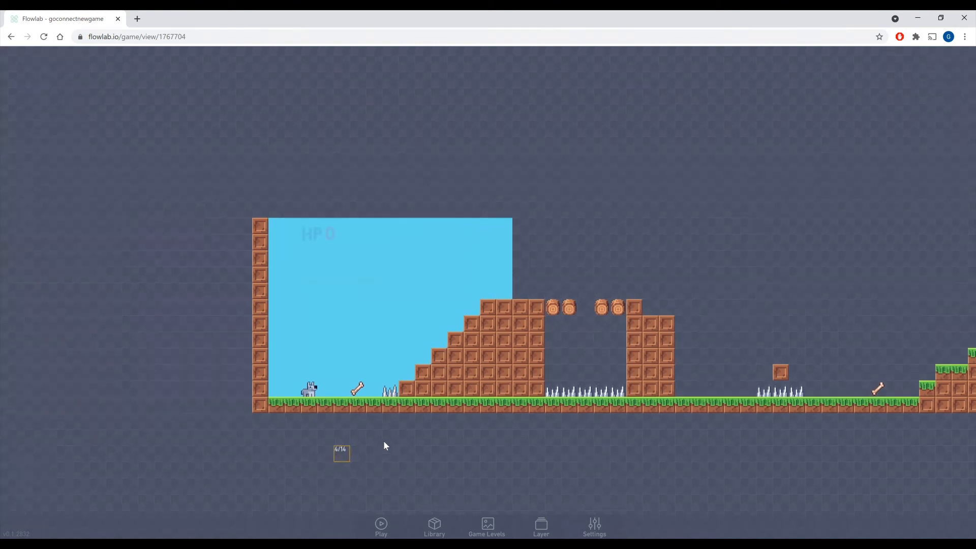
pyautogui.click(356, 393)
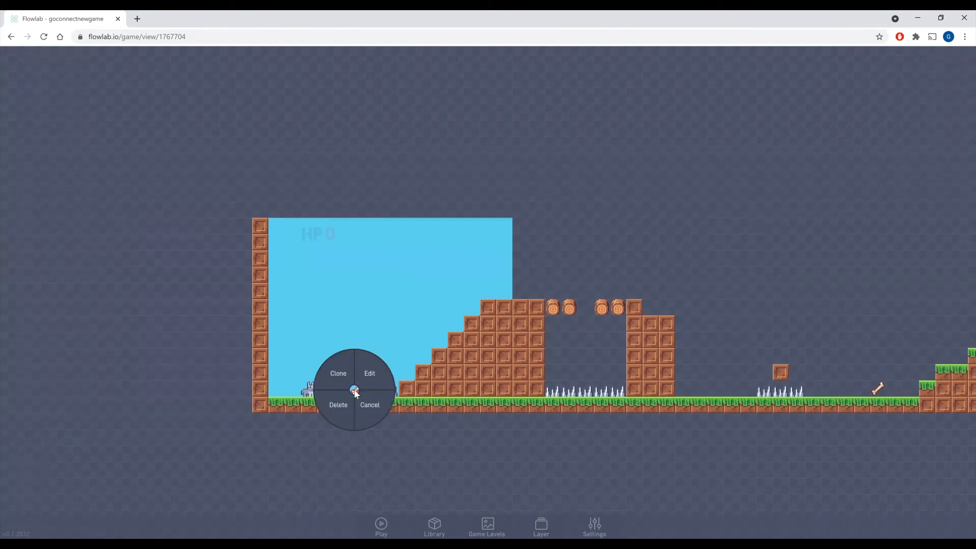
pyautogui.click(382, 337)
pyautogui.click(321, 351)
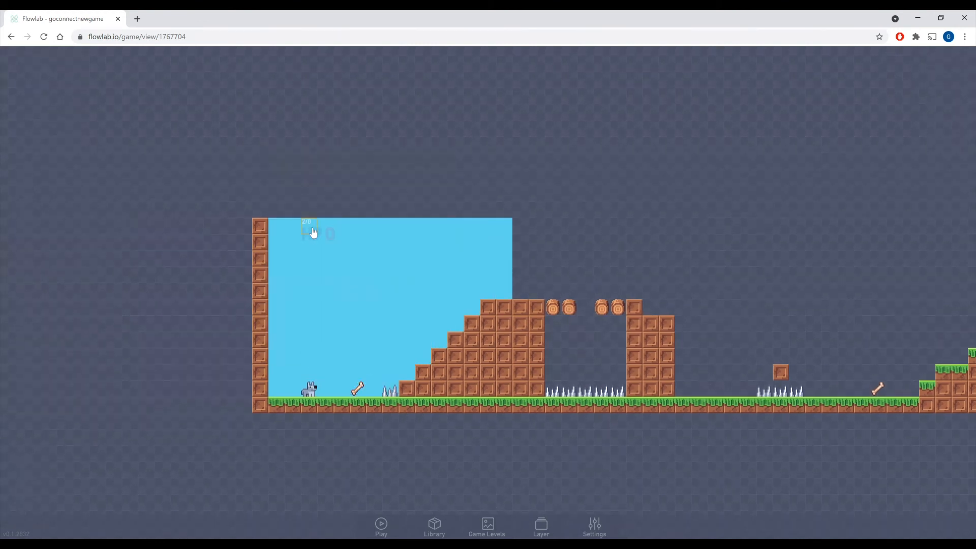
# - Add a second Collision trigger to the player's behaviors, directly below the spike collision
pyautogui.click(308, 389)
pyautogui.click(319, 373)
pyautogui.click(356, 165)
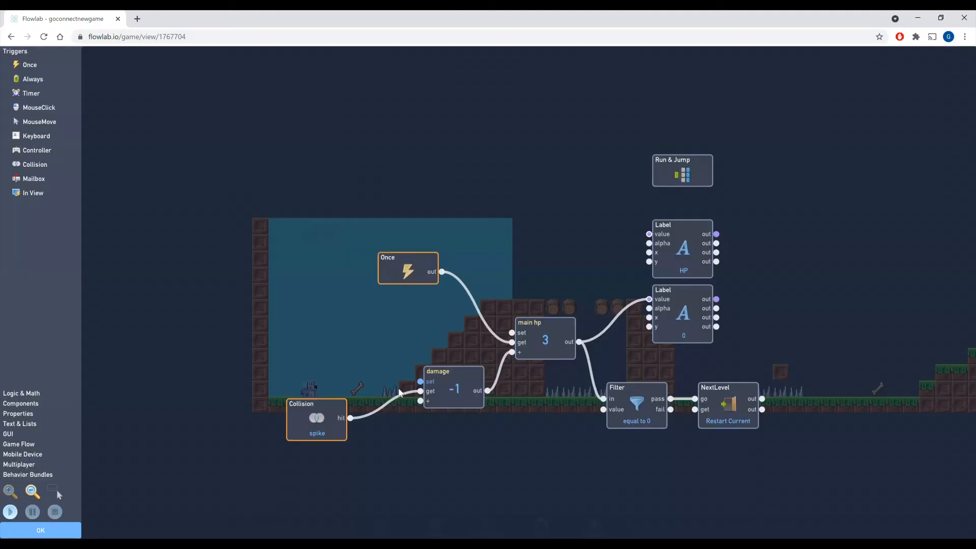
pyautogui.moveTo(400, 393); pyautogui.dragTo(280, 297)
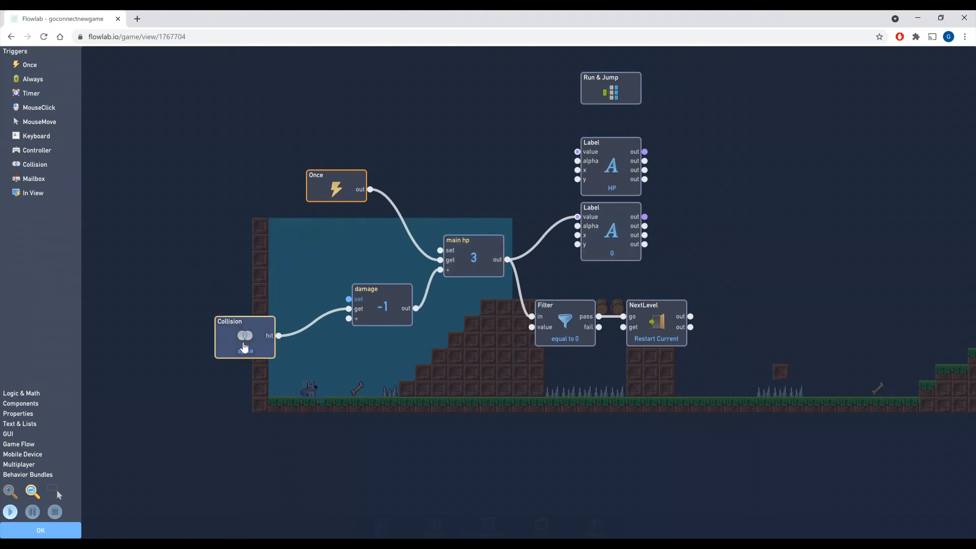
pyautogui.click(32, 164)
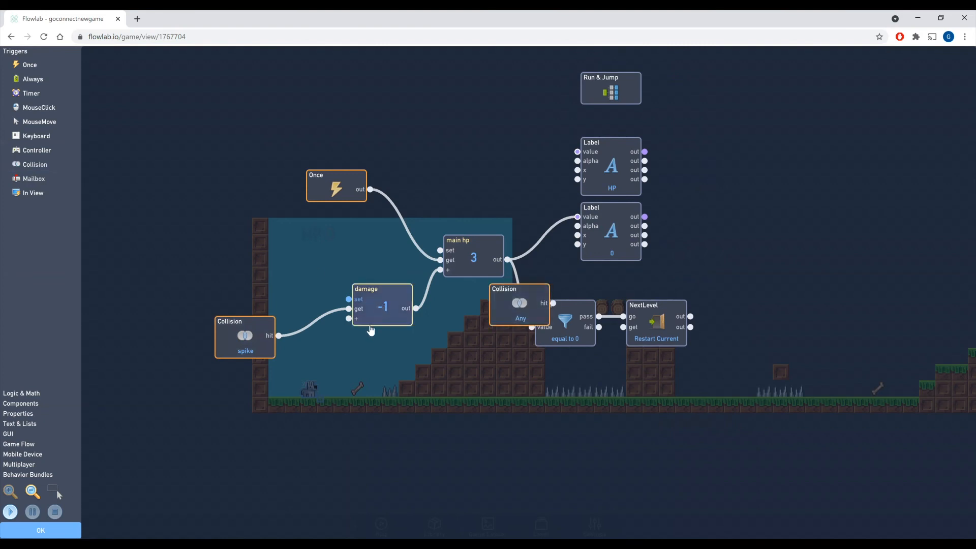
pyautogui.moveTo(468, 377); pyautogui.dragTo(242, 406)
# - Restrict the new Collision trigger below the spike collision to objects of type bone
pyautogui.click(247, 395)
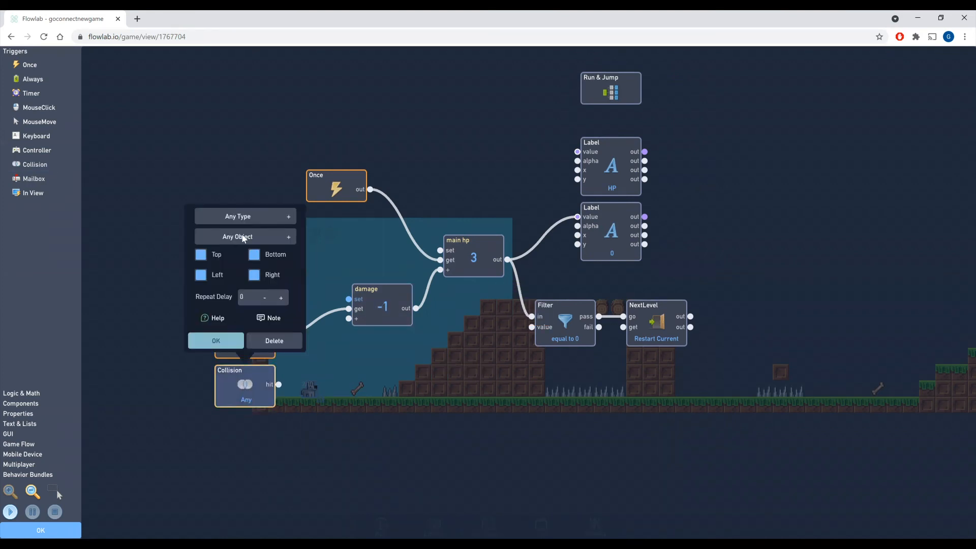
pyautogui.click(241, 216)
pyautogui.click(226, 251)
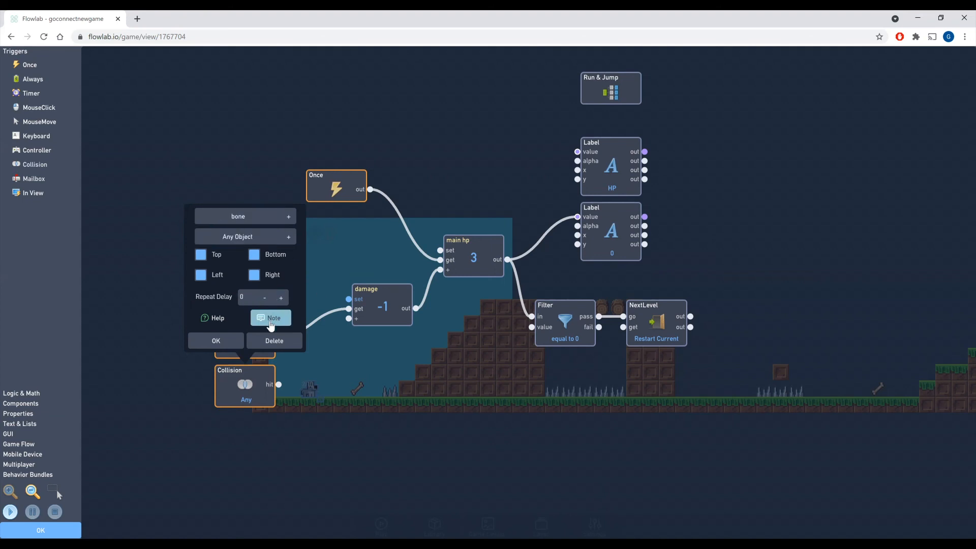
# - Attach the note "this gives hp" to the bone Collision trigger and confirm its settings
pyautogui.click(272, 322)
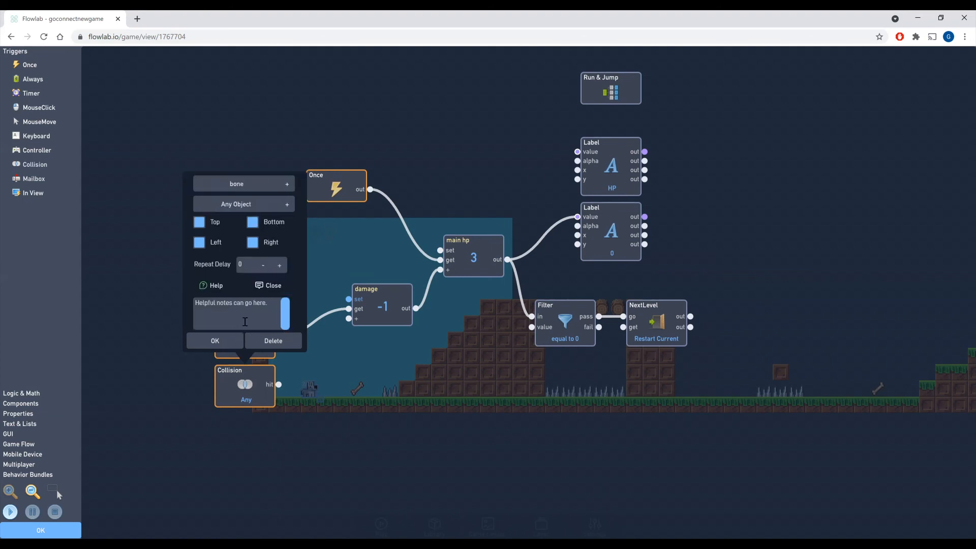
pyautogui.moveTo(274, 307); pyautogui.dragTo(196, 300)
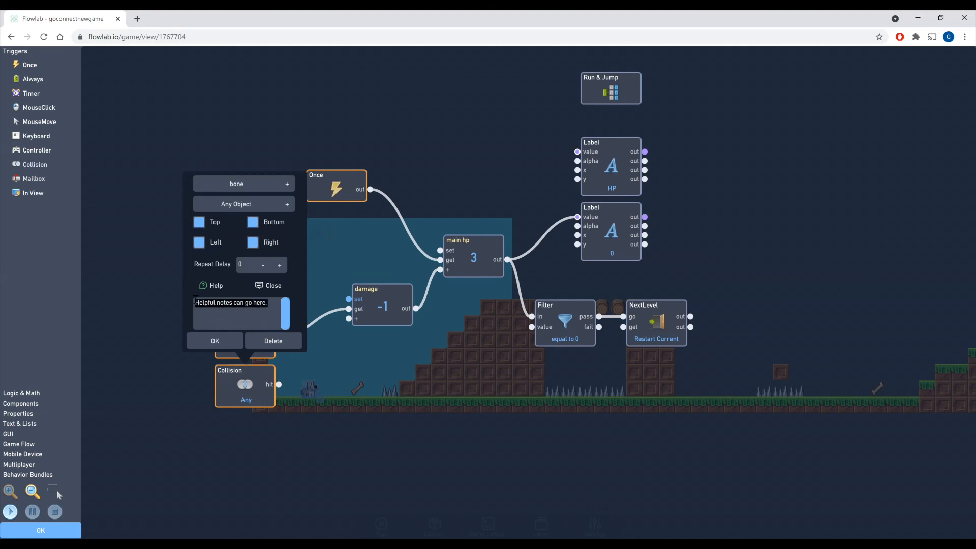
pyautogui.write('this gives hp')
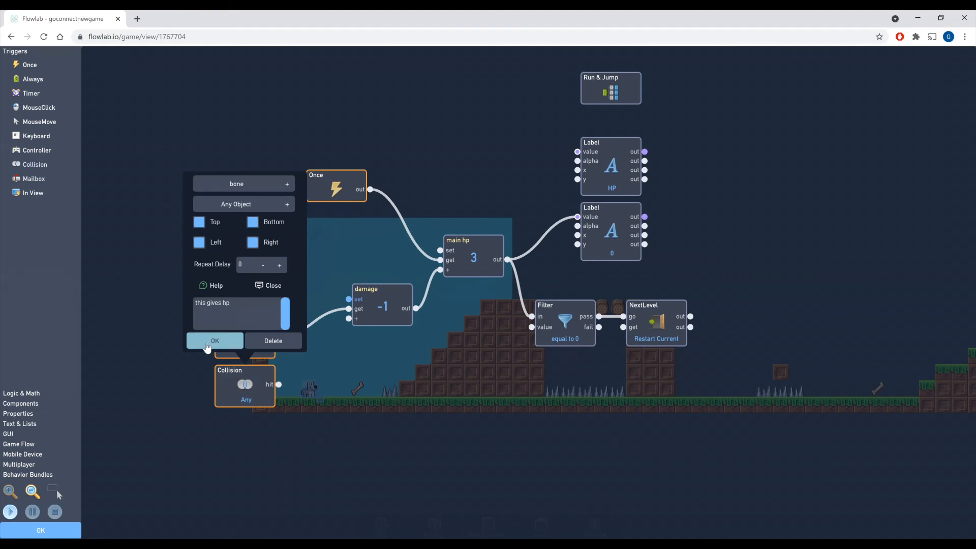
pyautogui.click(208, 342)
pyautogui.click(321, 412)
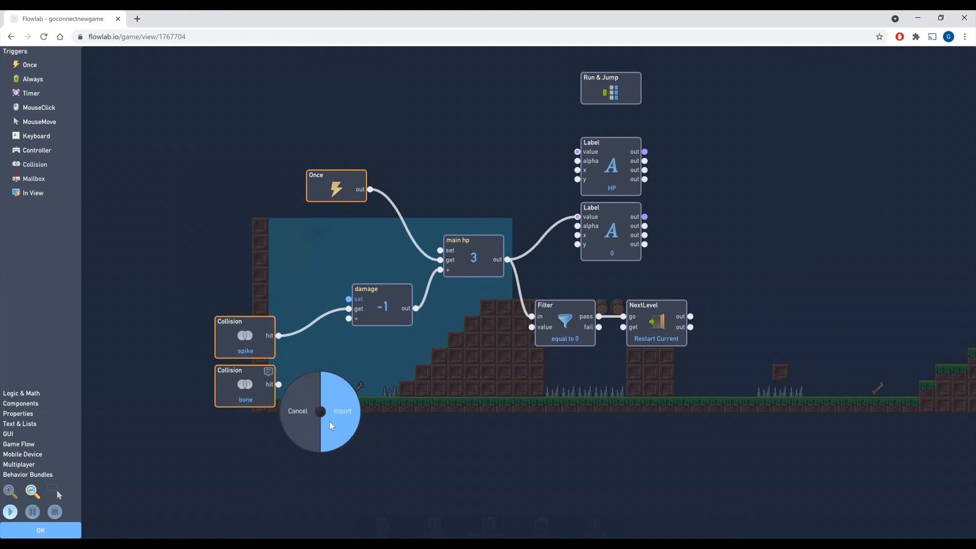
pyautogui.click(300, 418)
pyautogui.moveTo(266, 372)
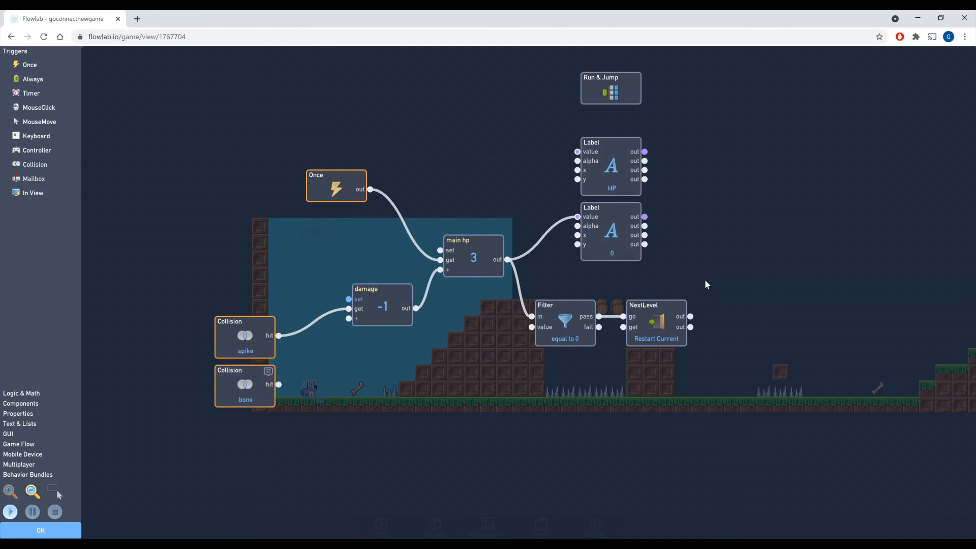
# - Read the Collision trigger's help in the behavior handbook, skim the neighbouring trigger entries, and return to the behaviors
pyautogui.click(244, 385)
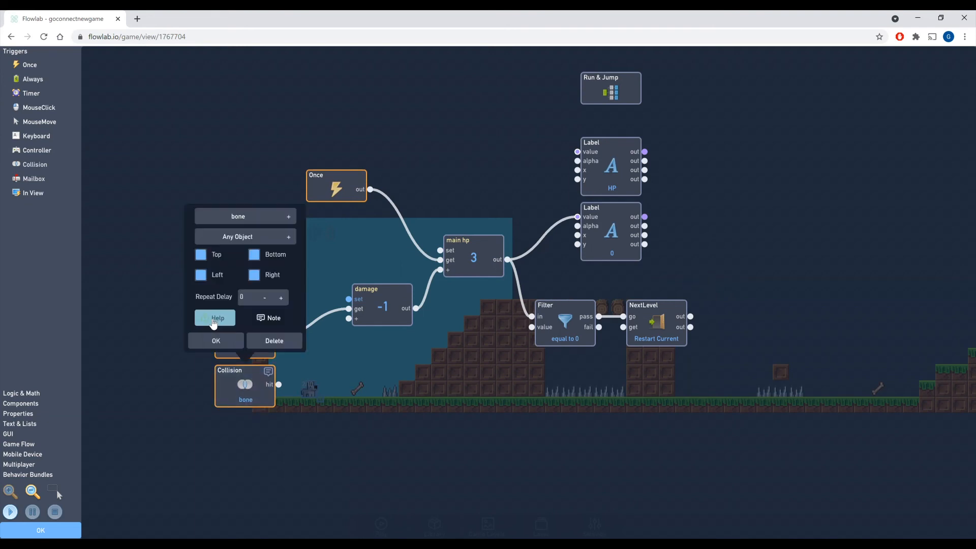
pyautogui.click(213, 319)
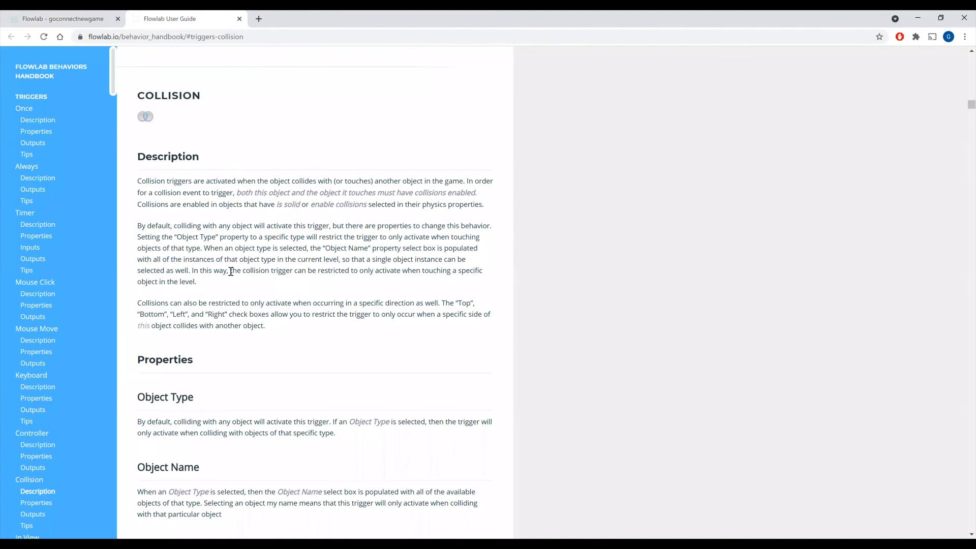
pyautogui.scroll(1, 229, 300)
pyautogui.scroll(-5, 219, 293)
pyautogui.scroll(7, 219, 244)
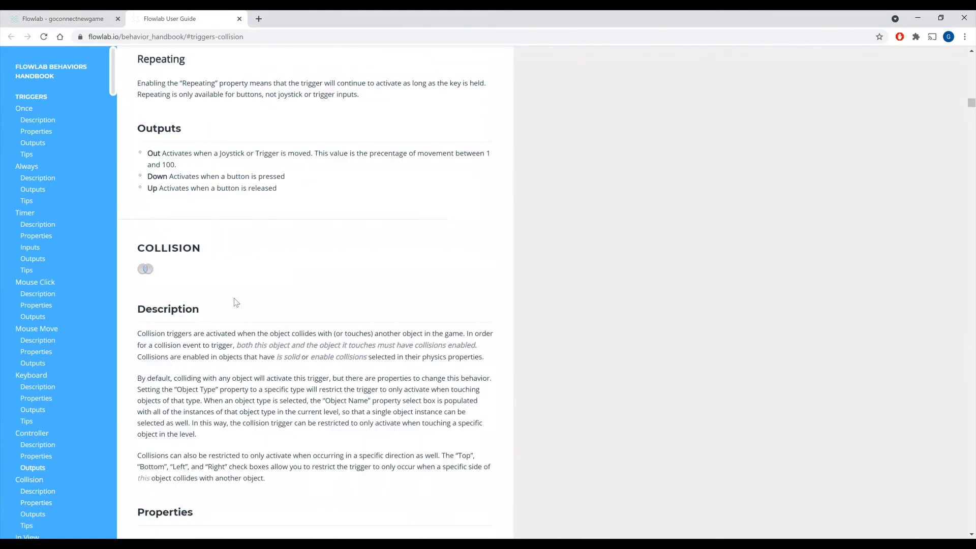
pyautogui.scroll(6, 235, 302)
pyautogui.scroll(-20, 216, 253)
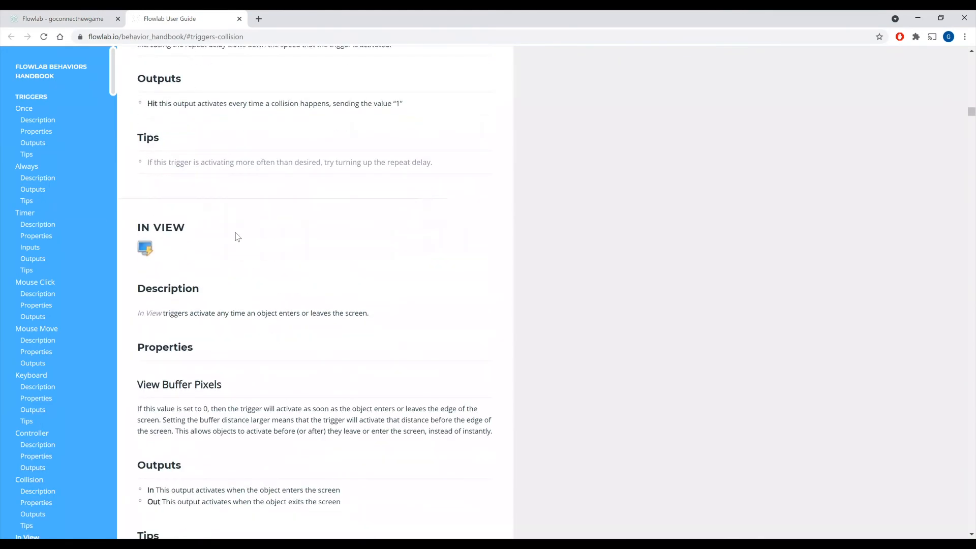
pyautogui.scroll(-6, 183, 269)
pyautogui.scroll(6, 188, 277)
pyautogui.scroll(-6, 203, 254)
pyautogui.scroll(-5, 185, 283)
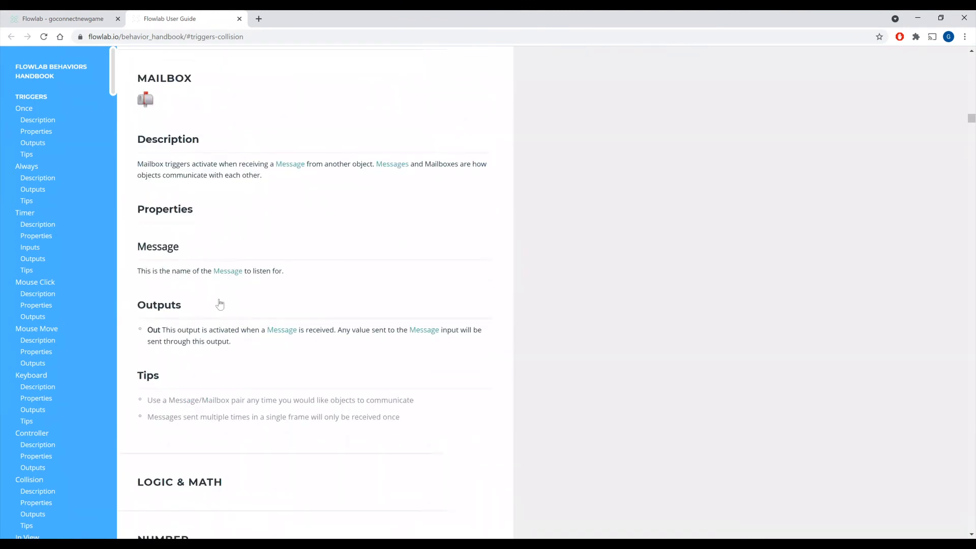
pyautogui.scroll(4, 218, 305)
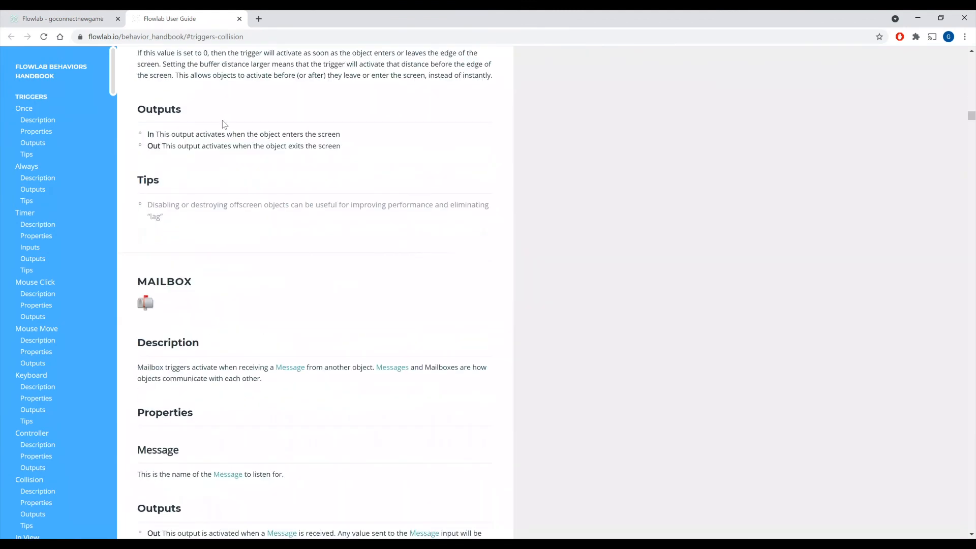
pyautogui.click(239, 19)
pyautogui.click(218, 338)
# - Add a Number behavior with the value 2 directly below the damage number
pyautogui.moveTo(365, 406); pyautogui.dragTo(366, 359)
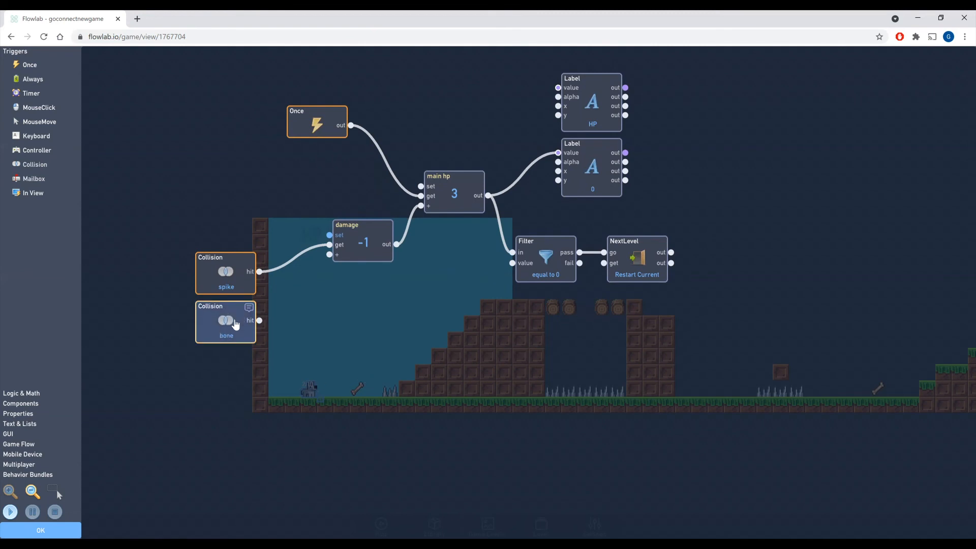
pyautogui.click(23, 393)
pyautogui.moveTo(31, 75); pyautogui.dragTo(361, 287)
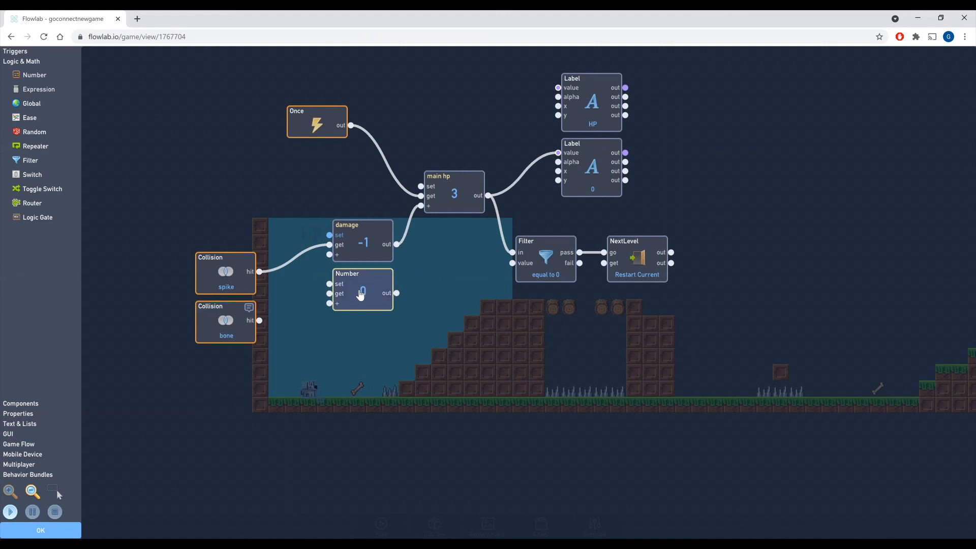
pyautogui.click(360, 294)
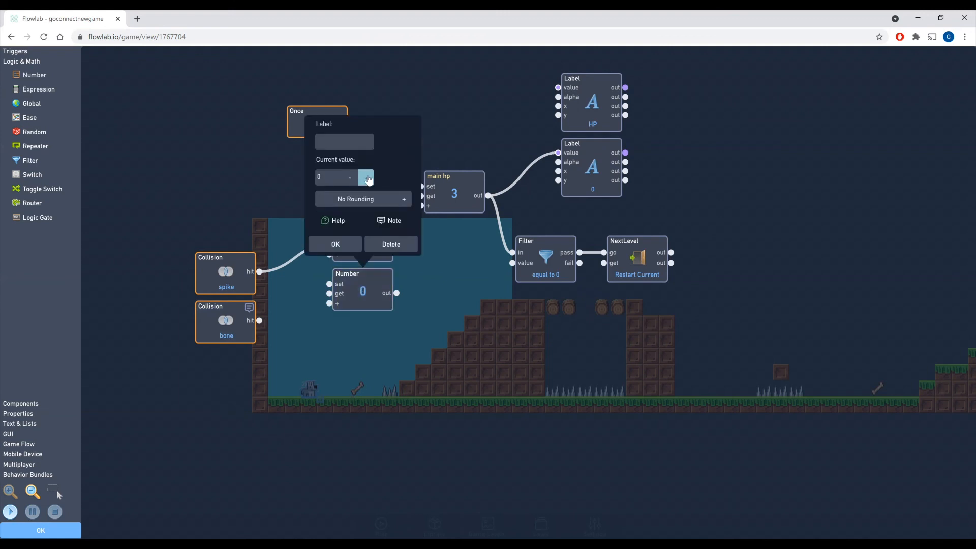
pyautogui.click(367, 178)
pyautogui.click(368, 177)
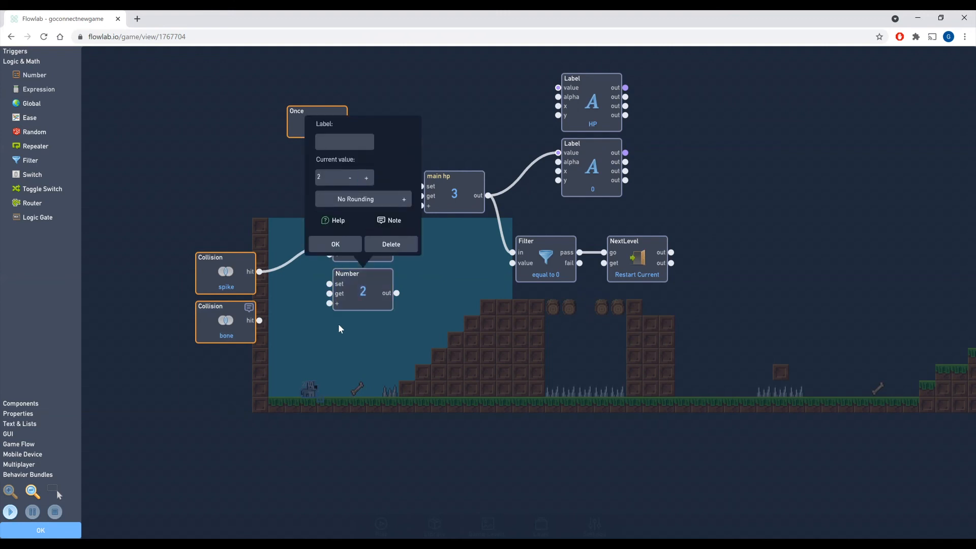
pyautogui.click(335, 244)
# - Move the new Number level with the bone collision, wire the collision's hit to its get, and its out to main hp's + input
pyautogui.moveTo(355, 304); pyautogui.dragTo(355, 320)
pyautogui.click(356, 320)
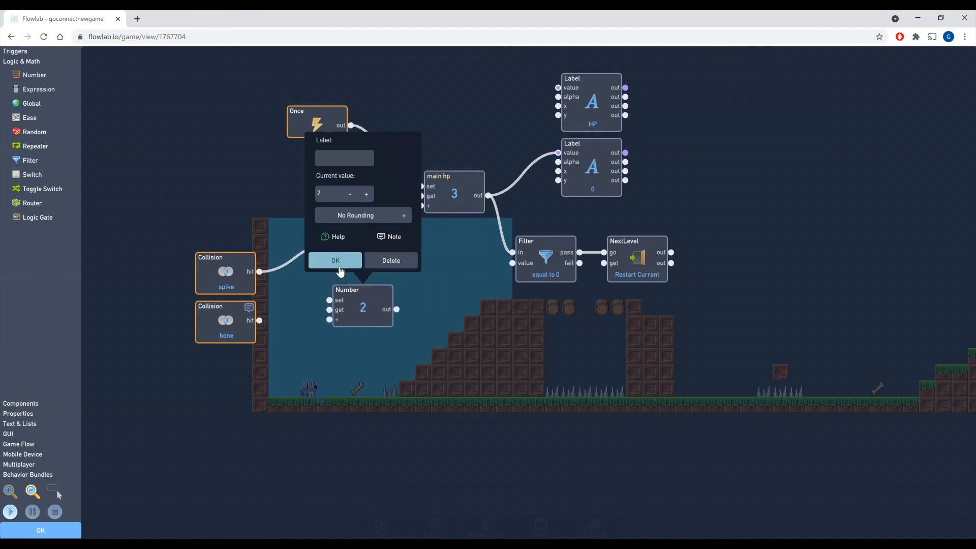
pyautogui.click(335, 260)
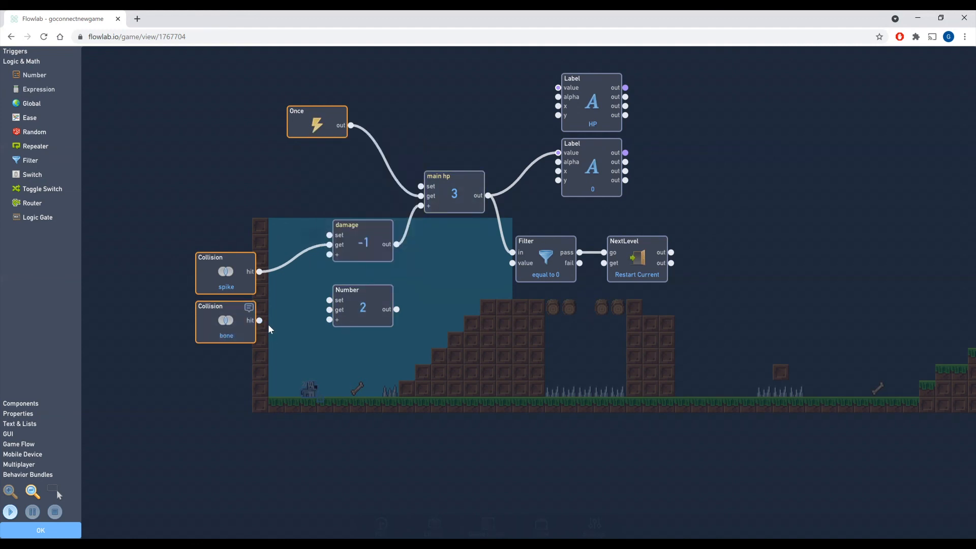
pyautogui.moveTo(259, 320); pyautogui.dragTo(422, 206)
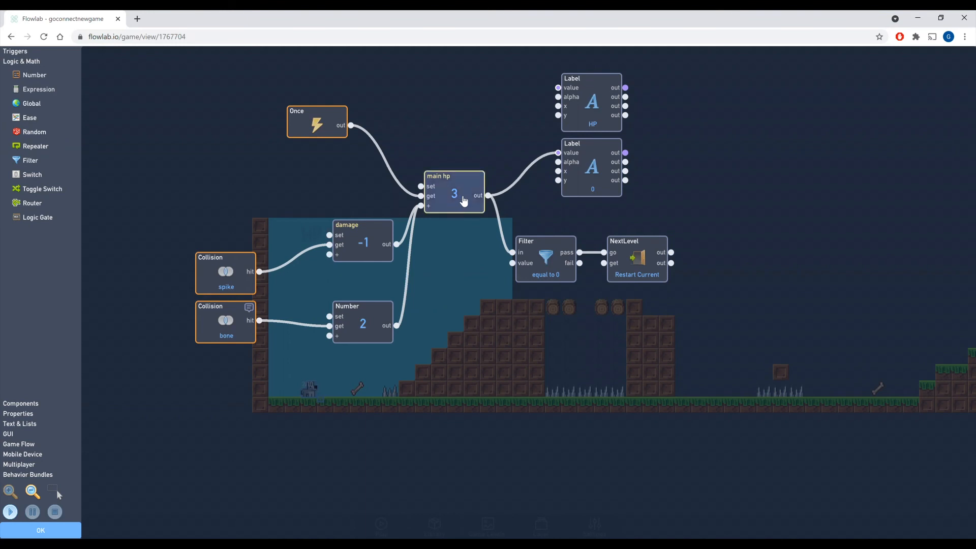
# - Test-run the level by moving the player into the first bone, and stop the run
pyautogui.click(10, 512)
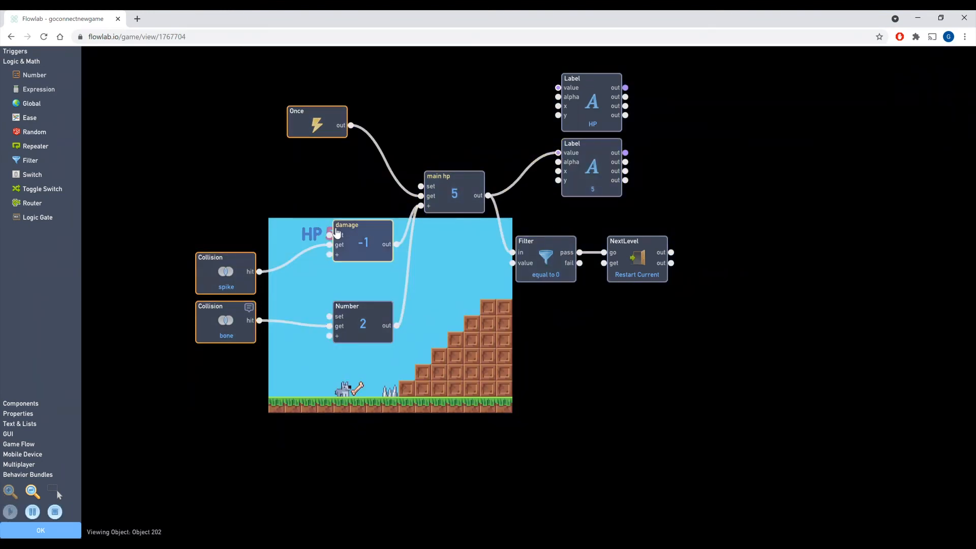
pyautogui.click(53, 512)
pyautogui.click(52, 513)
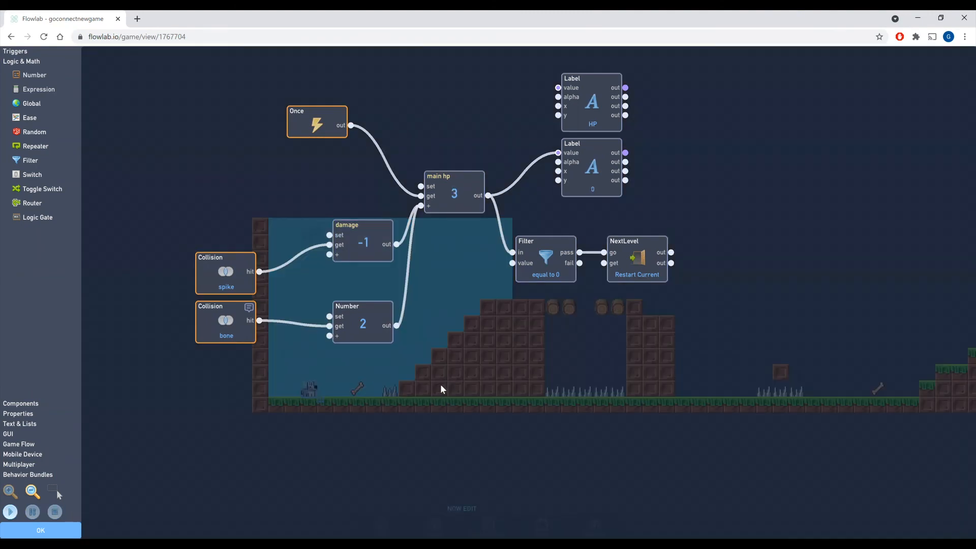
# - Run the level with the behaviors shown, repeatedly touching the bone and spikes to check the HP changes, and stop the run
pyautogui.moveTo(440, 387); pyautogui.dragTo(499, 396)
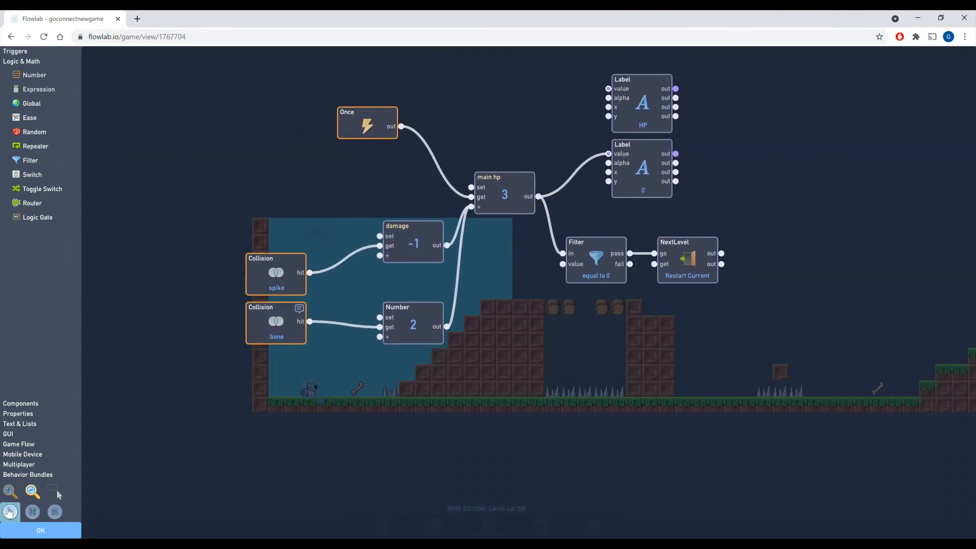
pyautogui.click(9, 512)
pyautogui.press('Right')
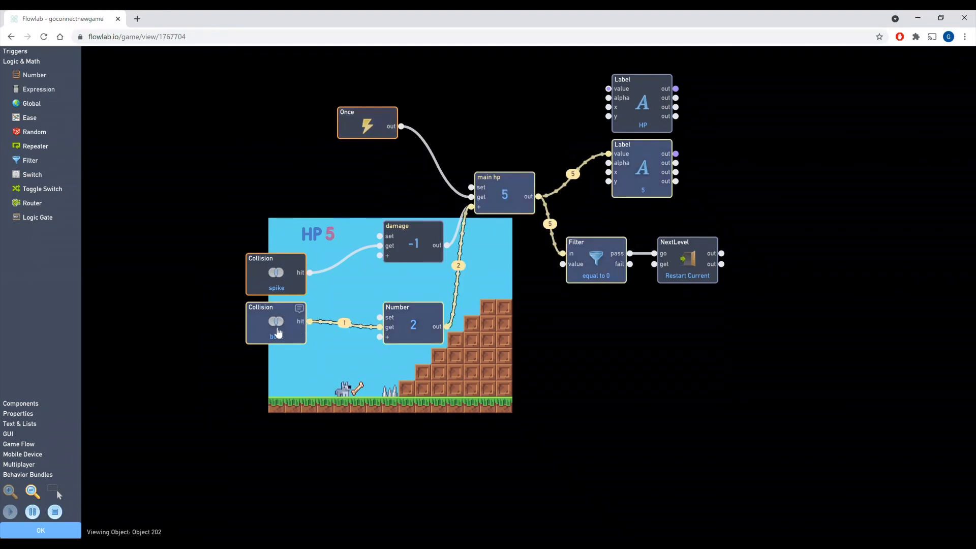
pyautogui.press('Left')
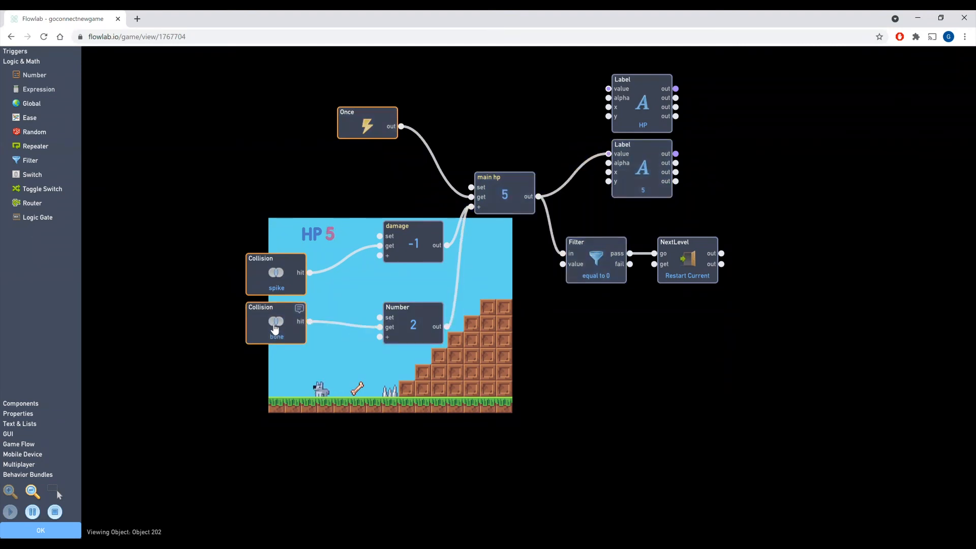
pyautogui.press('Right')
pyautogui.press('Left')
pyautogui.press('Right')
pyautogui.press('Left')
pyautogui.press('Right')
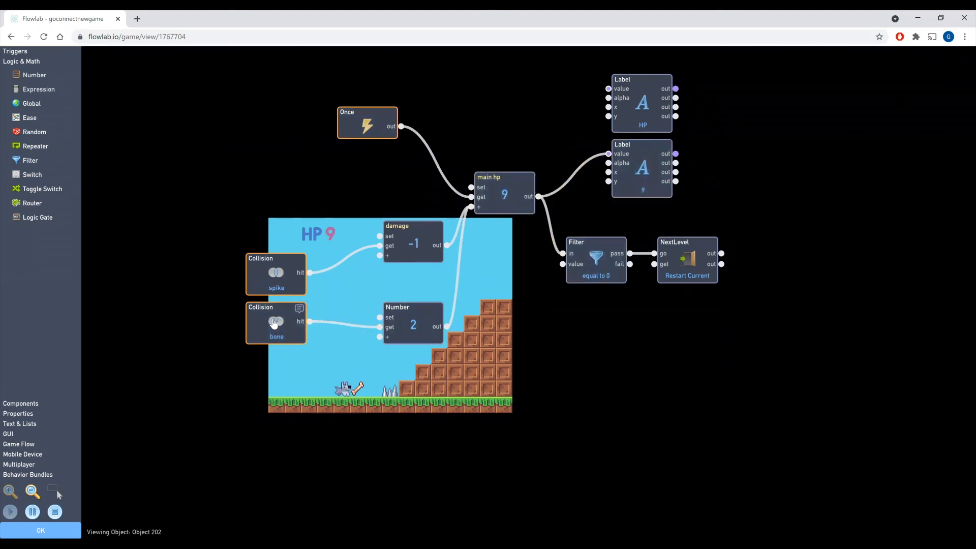
pyautogui.press('Left')
pyautogui.press('Right')
pyautogui.press('Left')
pyautogui.press('Right')
pyautogui.press('Up')
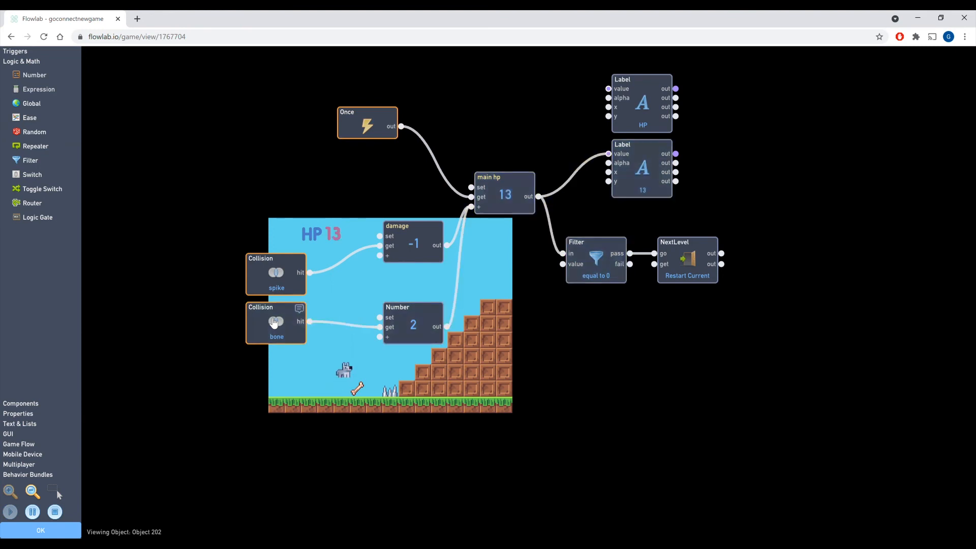
pyautogui.press('Left')
pyautogui.press('Right')
pyautogui.press('Up')
pyautogui.press('Up')
pyautogui.press('Up')
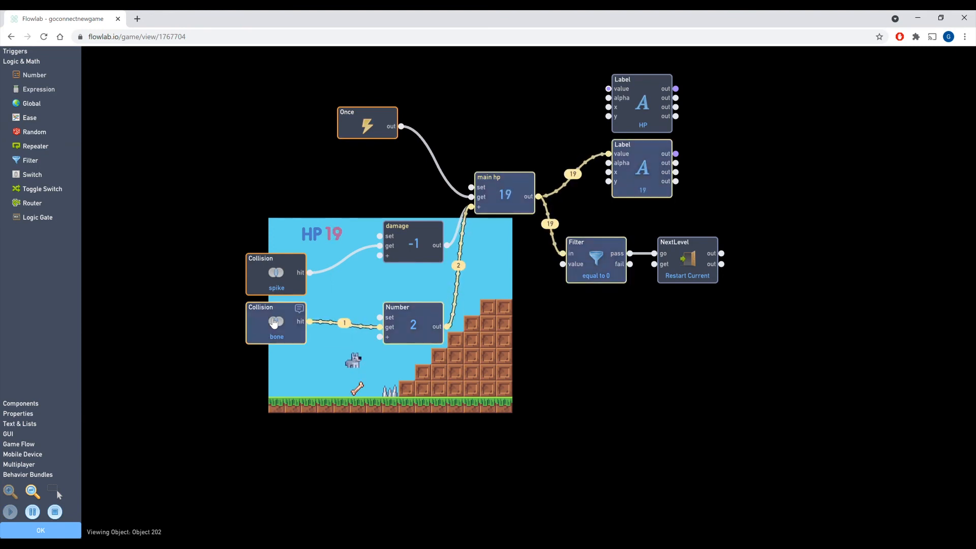
pyautogui.press('Up')
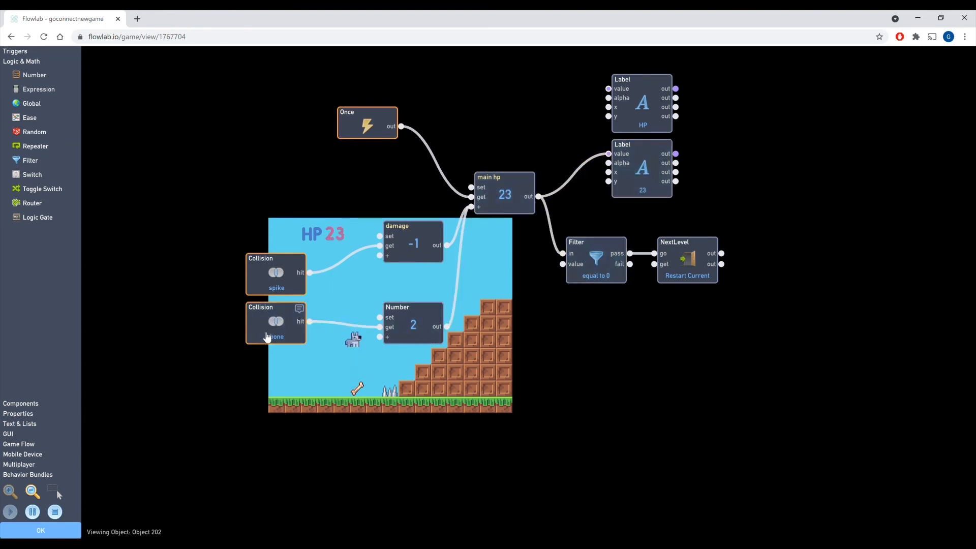
pyautogui.press('Up')
pyautogui.press('Right')
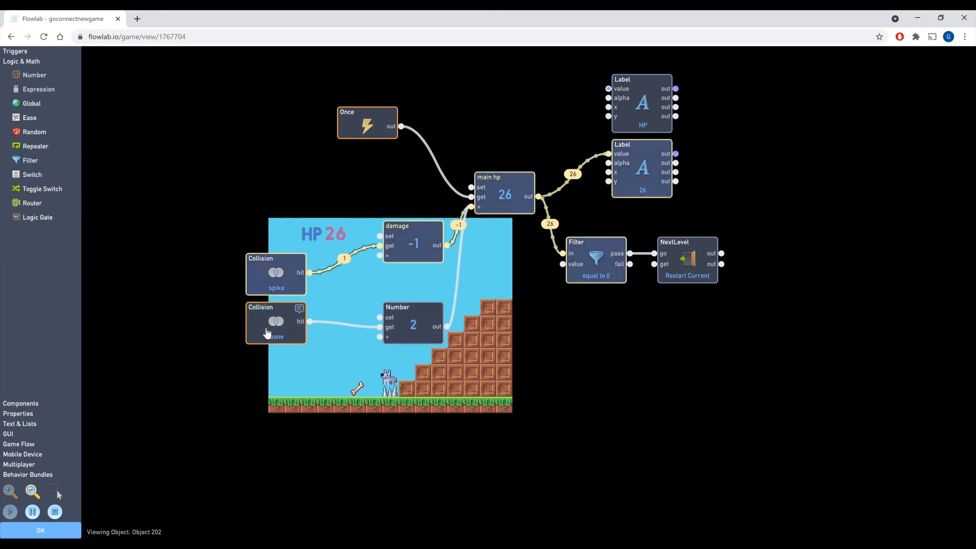
pyautogui.press('Up')
pyautogui.press('Left')
pyautogui.press('Right')
pyautogui.press('Left')
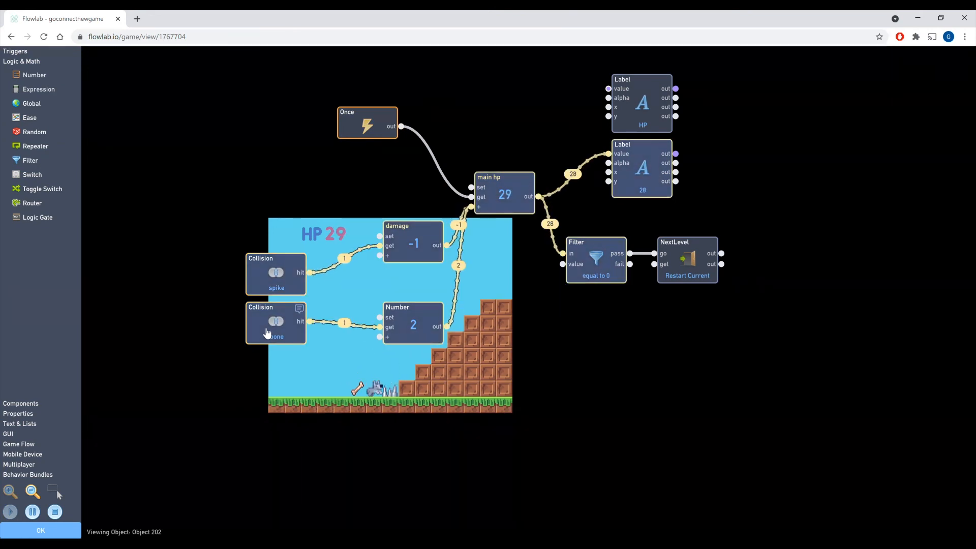
pyautogui.press('Right')
pyautogui.press('Left')
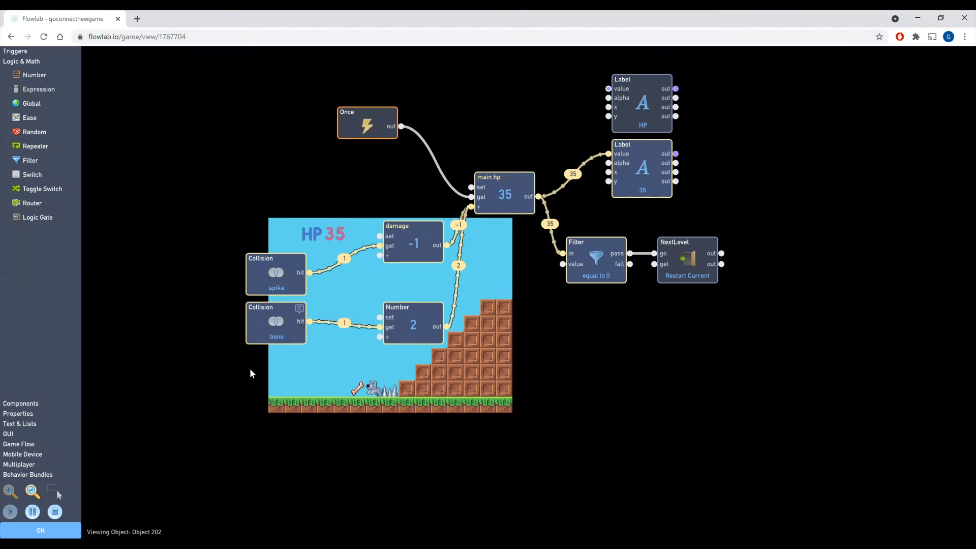
pyautogui.click(55, 512)
# - Stop the run, close the player's behaviors, and check the physics settings of the first bone
pyautogui.click(55, 530)
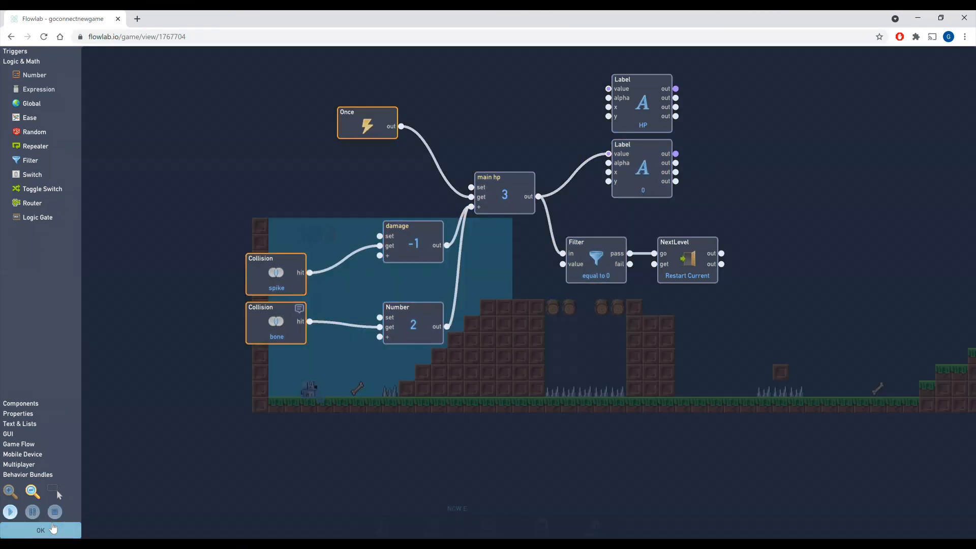
pyautogui.click(257, 347)
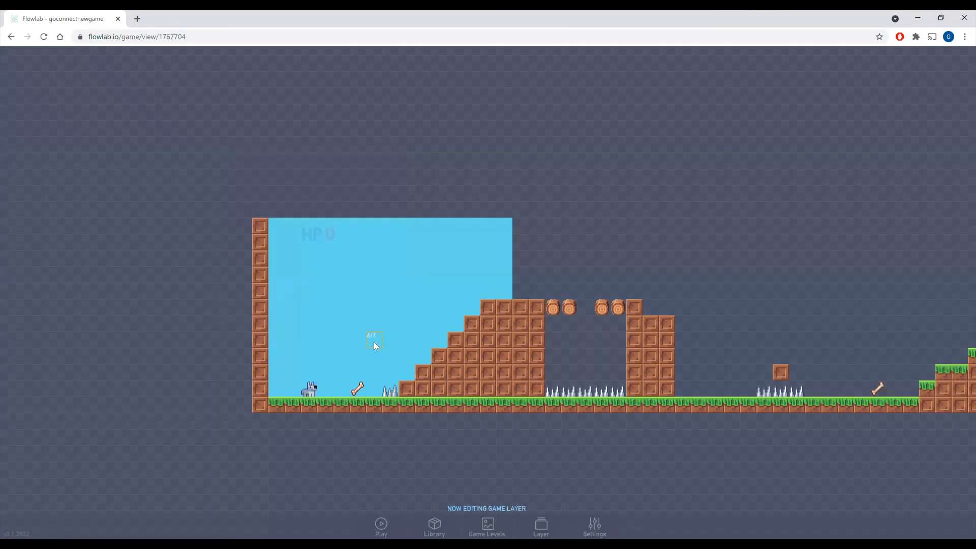
pyautogui.click(357, 394)
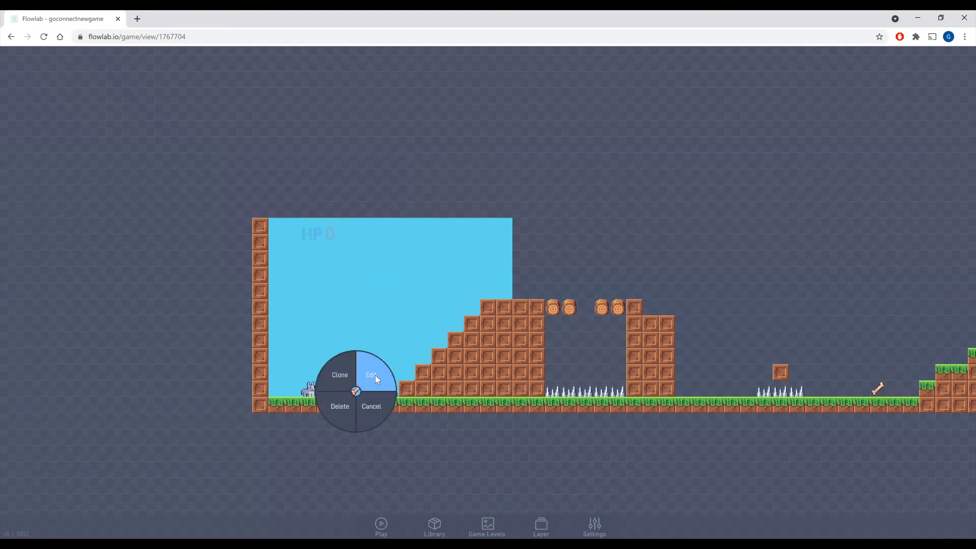
pyautogui.click(376, 375)
pyautogui.click(423, 349)
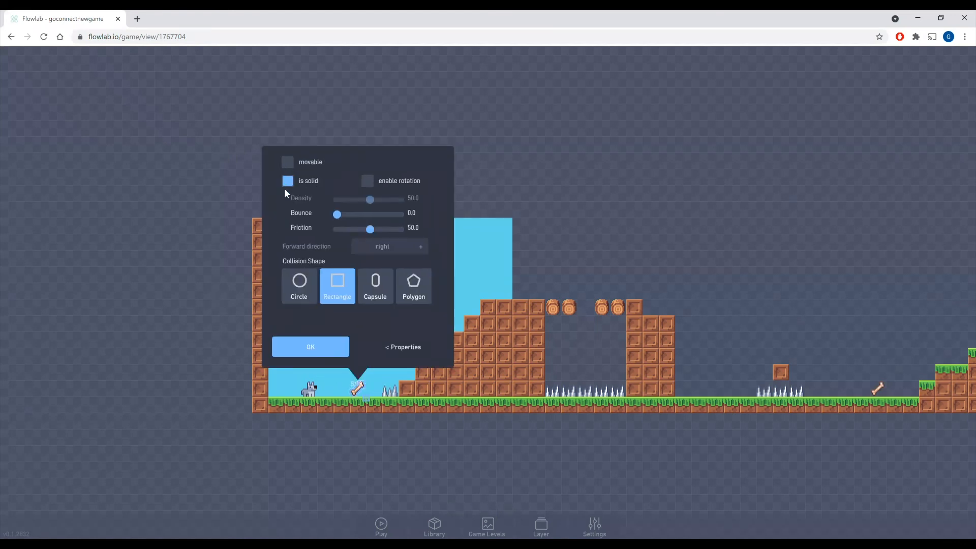
pyautogui.click(311, 345)
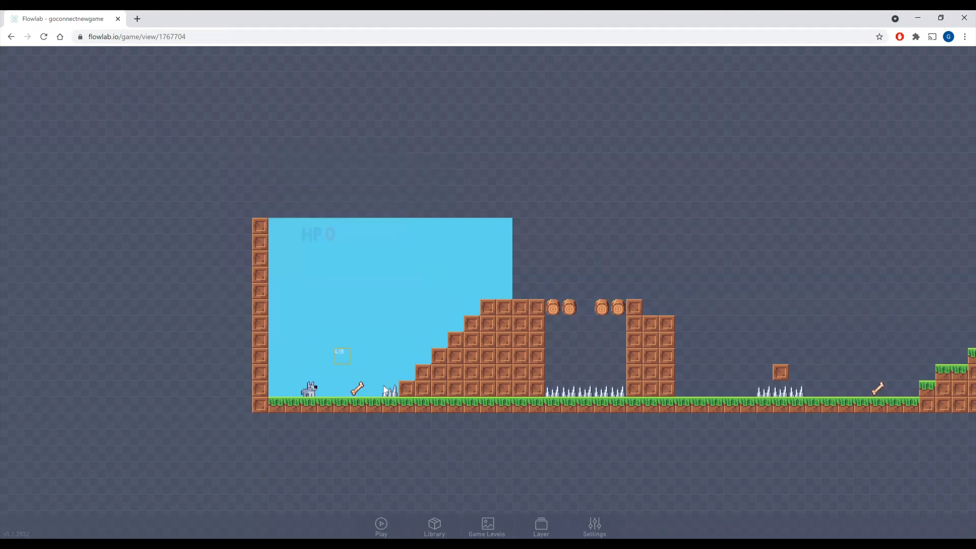
# - In the first bone's behaviors, add a Collision trigger that reacts to the player type
pyautogui.click(361, 389)
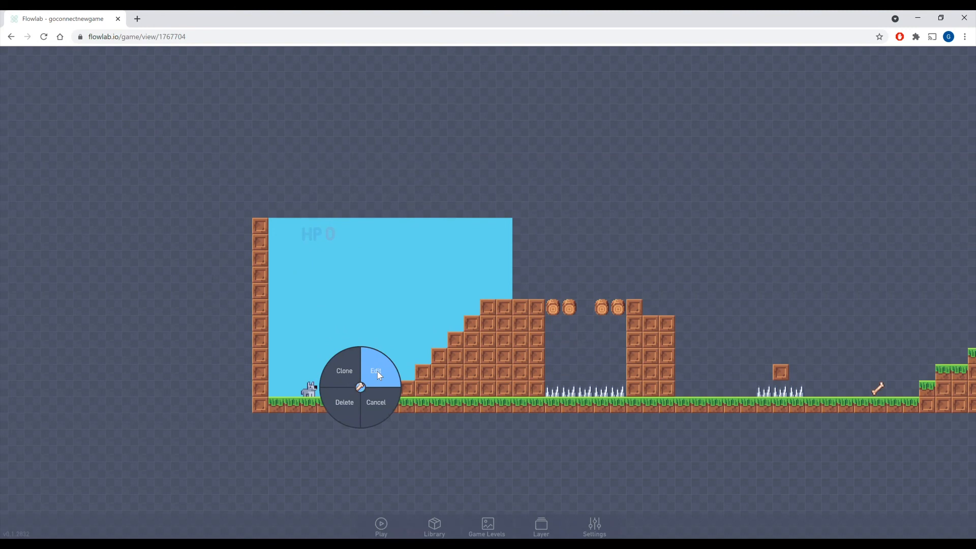
pyautogui.click(377, 371)
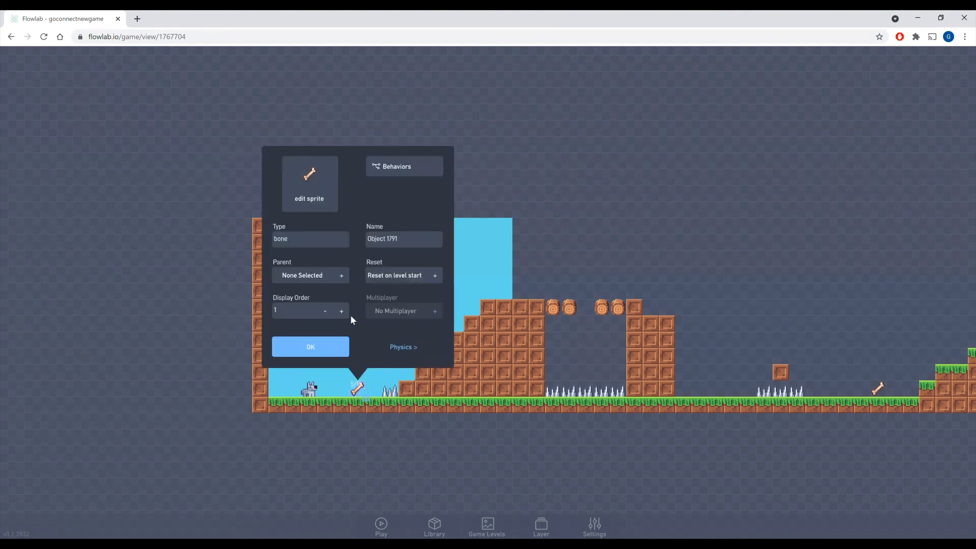
pyautogui.click(395, 173)
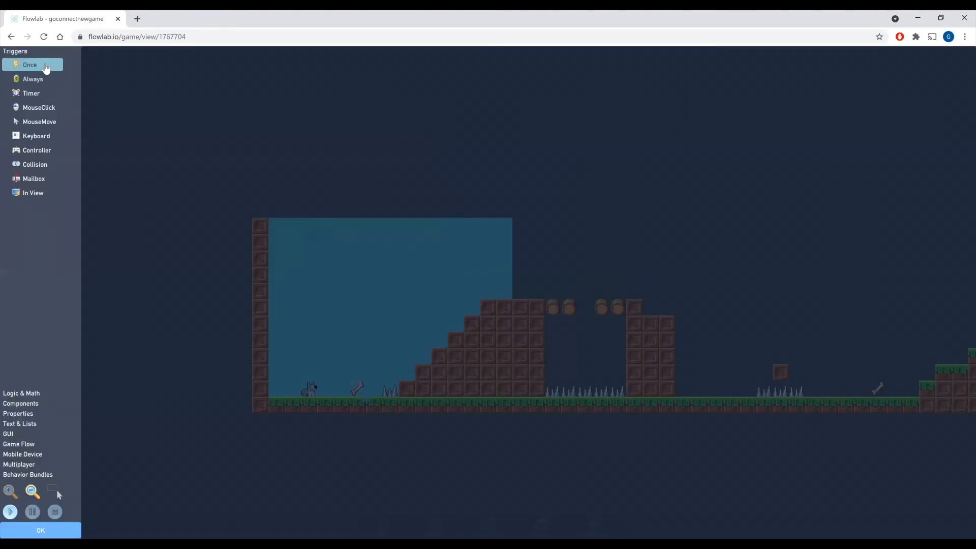
pyautogui.click(37, 168)
pyautogui.moveTo(504, 304); pyautogui.dragTo(323, 291)
pyautogui.click(321, 300)
pyautogui.click(328, 118)
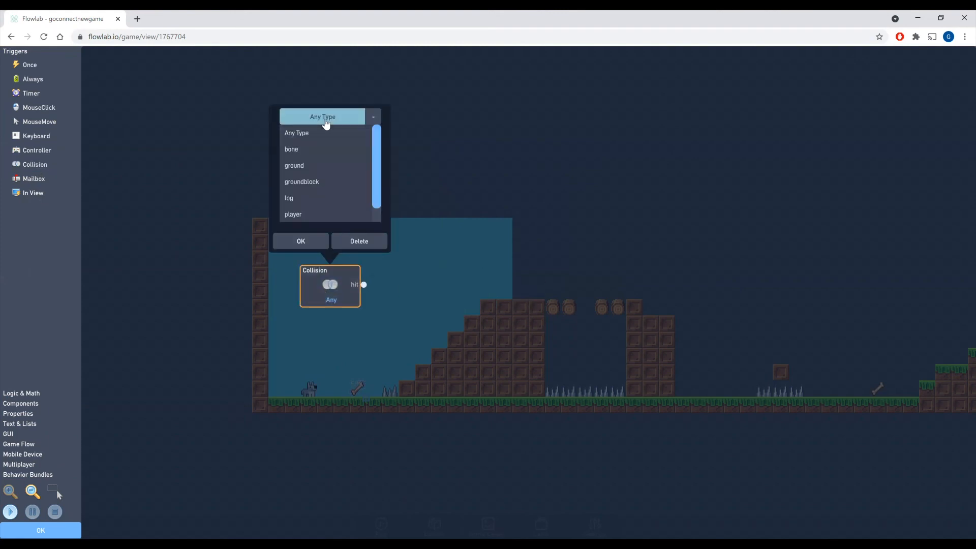
pyautogui.click(308, 214)
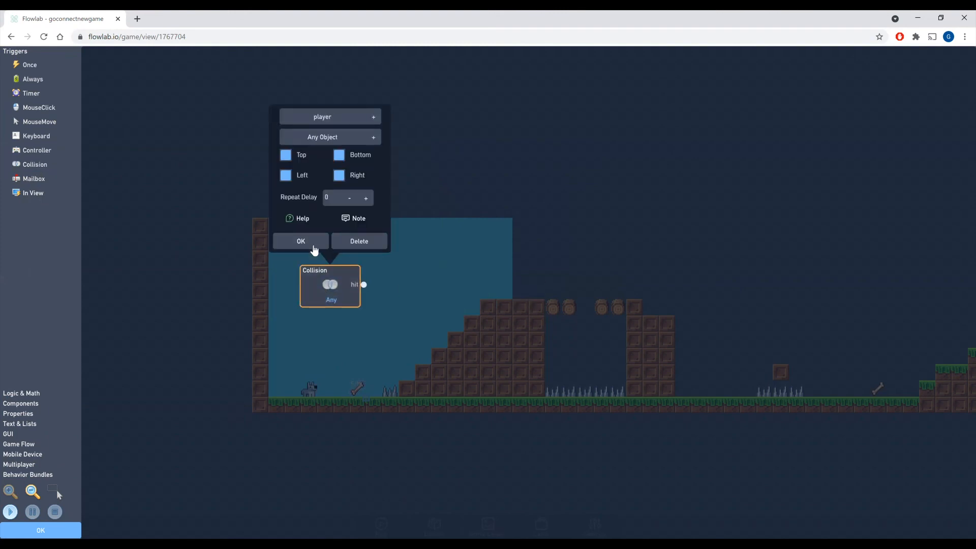
pyautogui.click(301, 241)
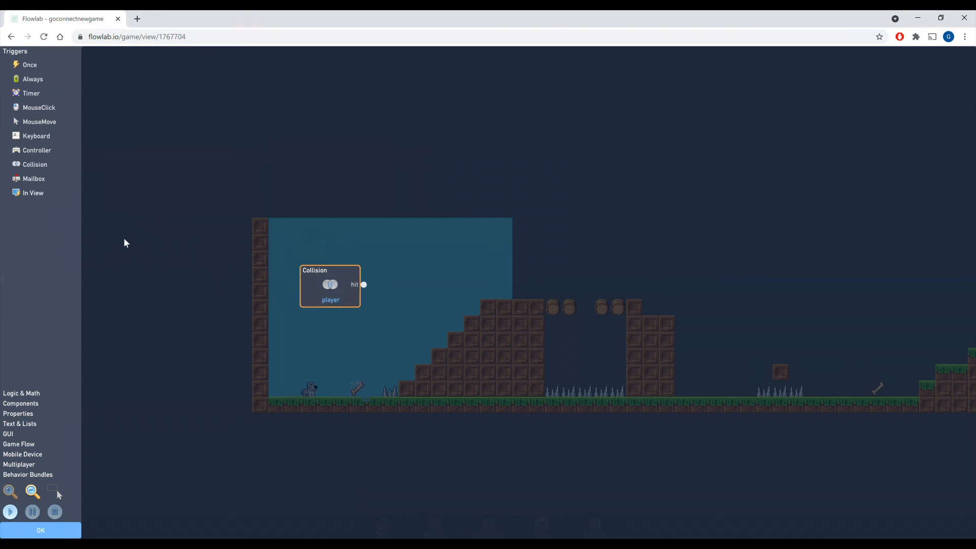
# - Add a Destroyer beside the bone's player Collision and wire the Collision's hit to its destroy input
pyautogui.click(16, 405)
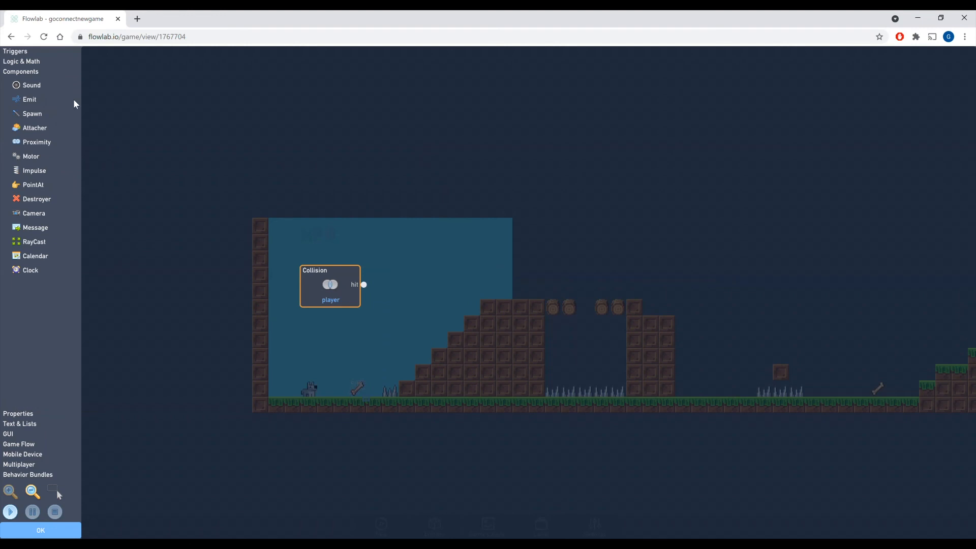
pyautogui.moveTo(56, 201); pyautogui.dragTo(456, 260)
pyautogui.moveTo(330, 308); pyautogui.dragTo(467, 236)
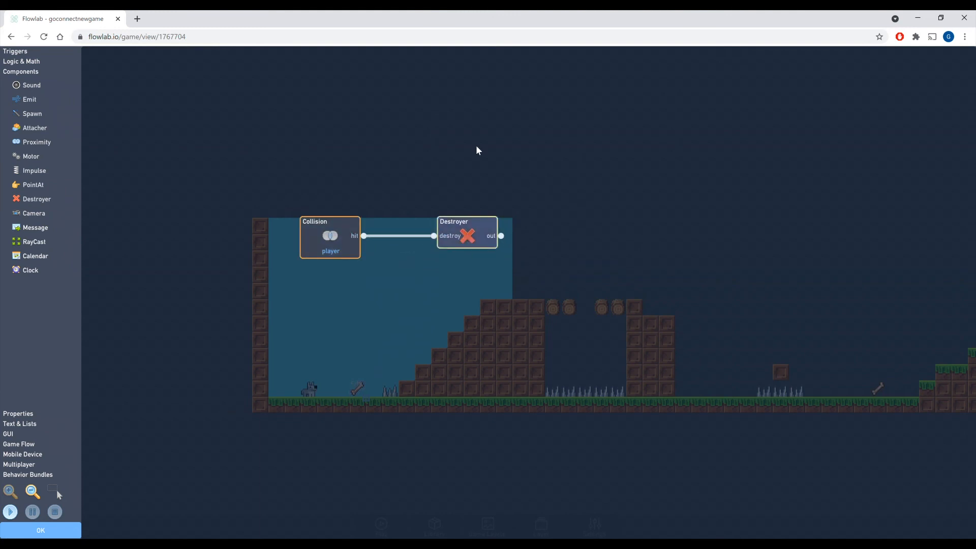
# - Test-run the level by moving the player into the first bone to check its destruction, and stop the run
pyautogui.click(10, 513)
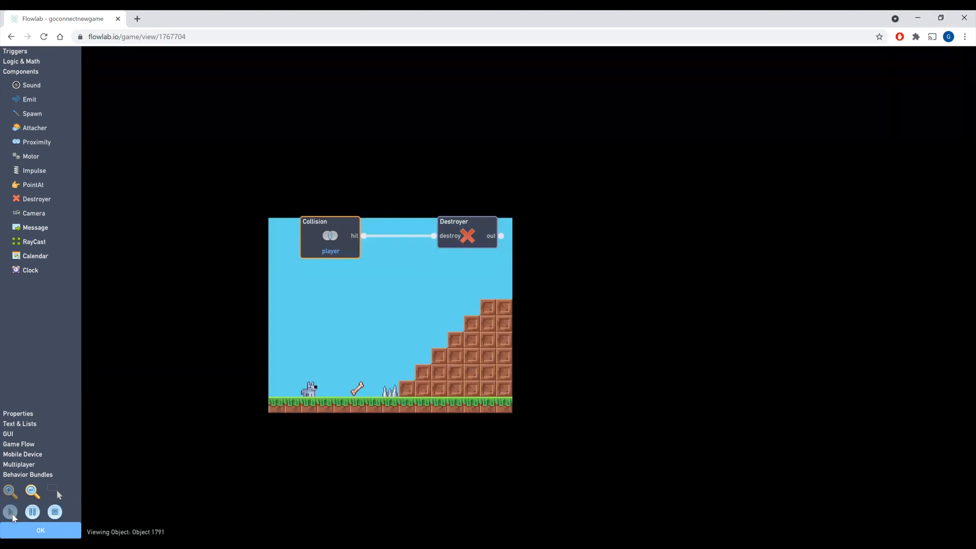
pyautogui.press('Right')
pyautogui.press('Left')
pyautogui.press('Right')
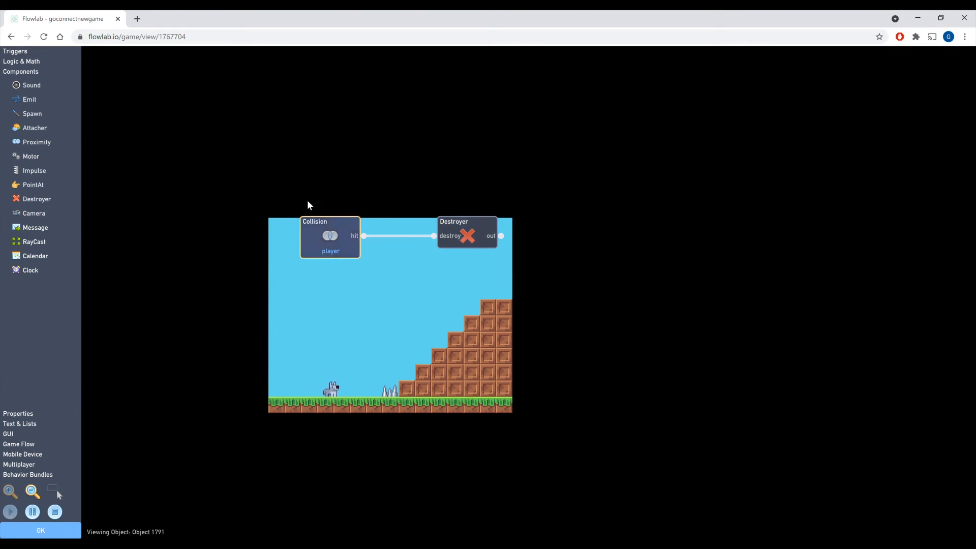
pyautogui.click(55, 511)
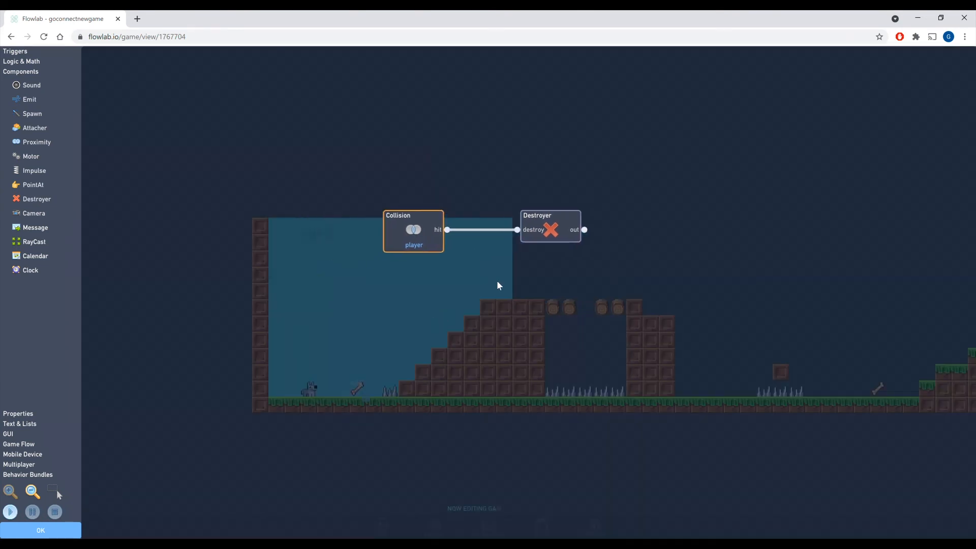
# - Run the level again, collecting both bones and crossing the logs, spikes and stairs to check the HP changes, and stop the run
pyautogui.click(11, 510)
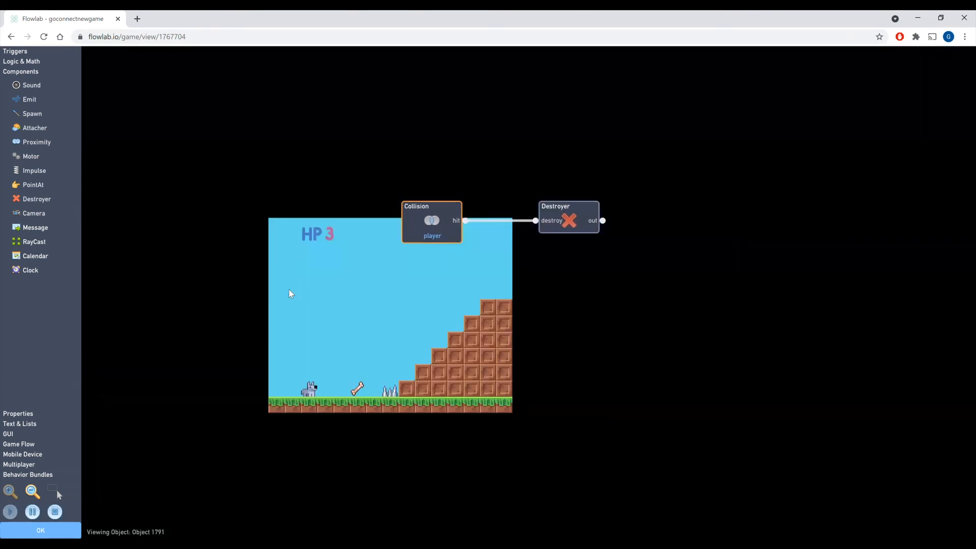
pyautogui.press('Right')
pyautogui.press('Right')
pyautogui.press('space')
pyautogui.press('space')
pyautogui.press('space')
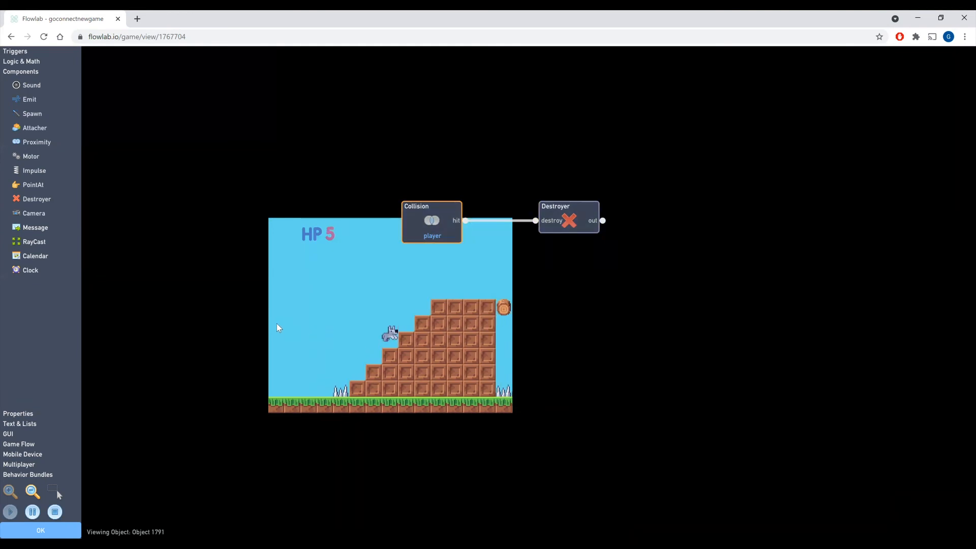
pyautogui.press('Right')
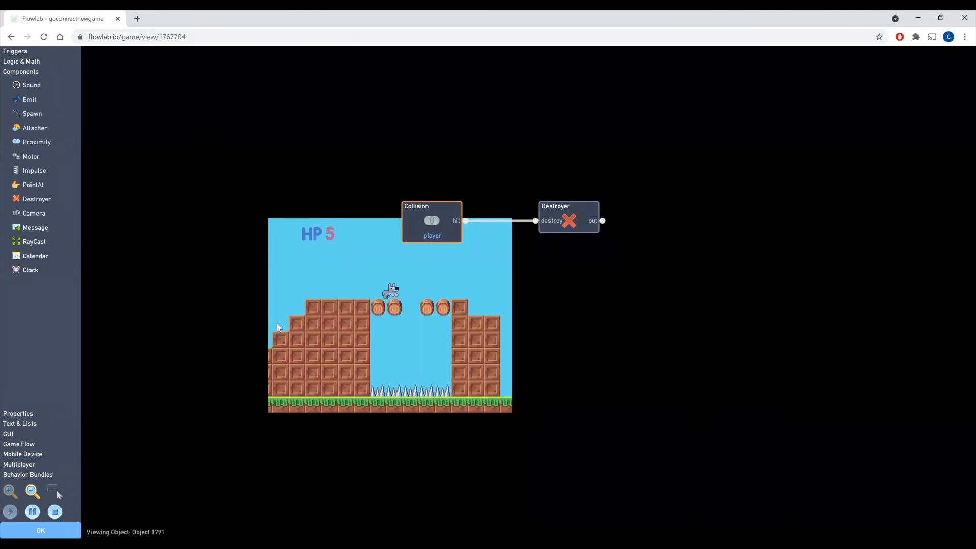
pyautogui.press('space')
pyautogui.press('Right')
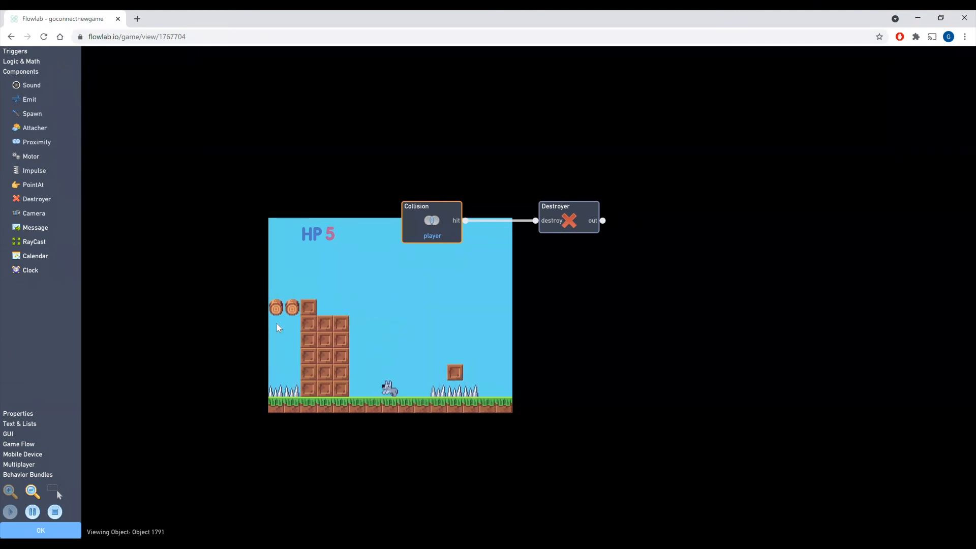
pyautogui.press('Right')
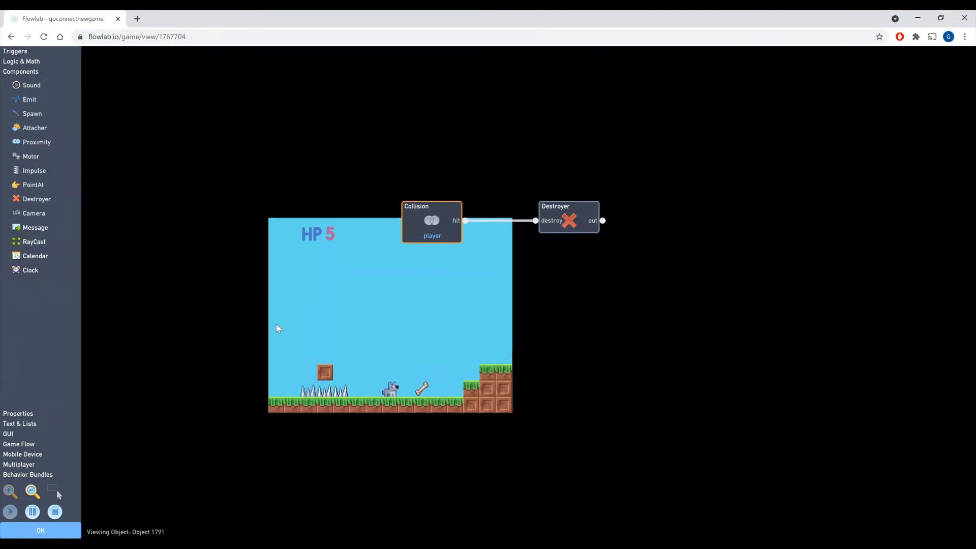
pyautogui.press('Right')
pyautogui.press('space')
pyautogui.press('space')
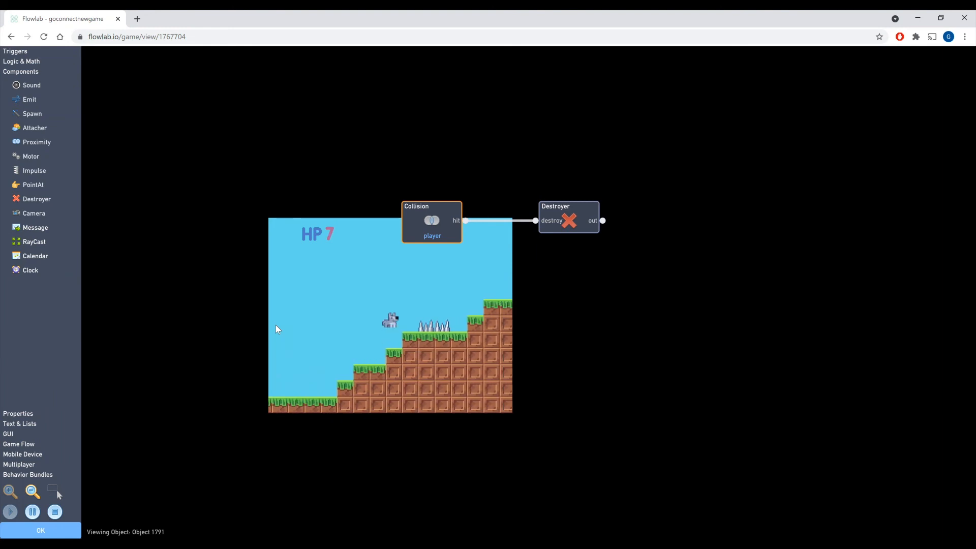
pyautogui.press('Left')
pyautogui.press('Right')
pyautogui.press('space')
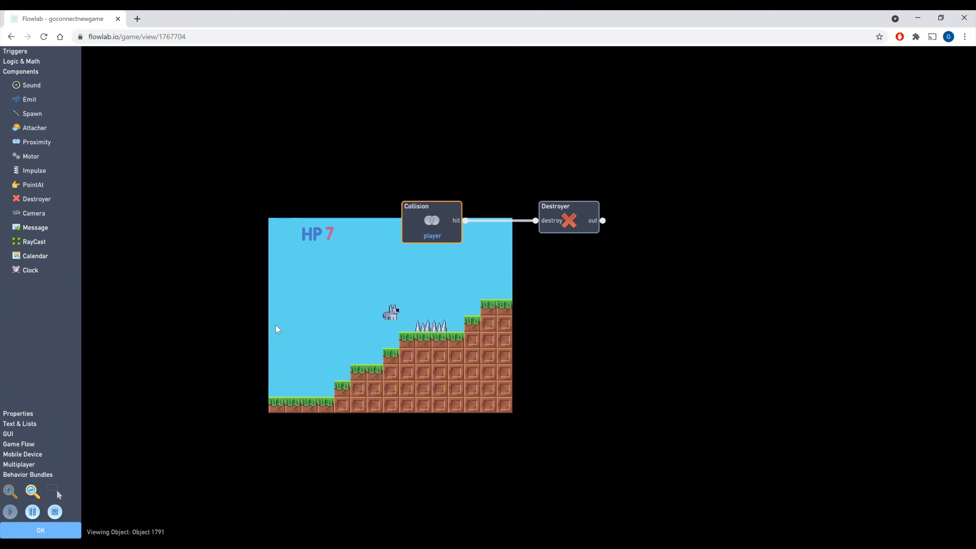
pyautogui.press('Right')
pyautogui.press('space')
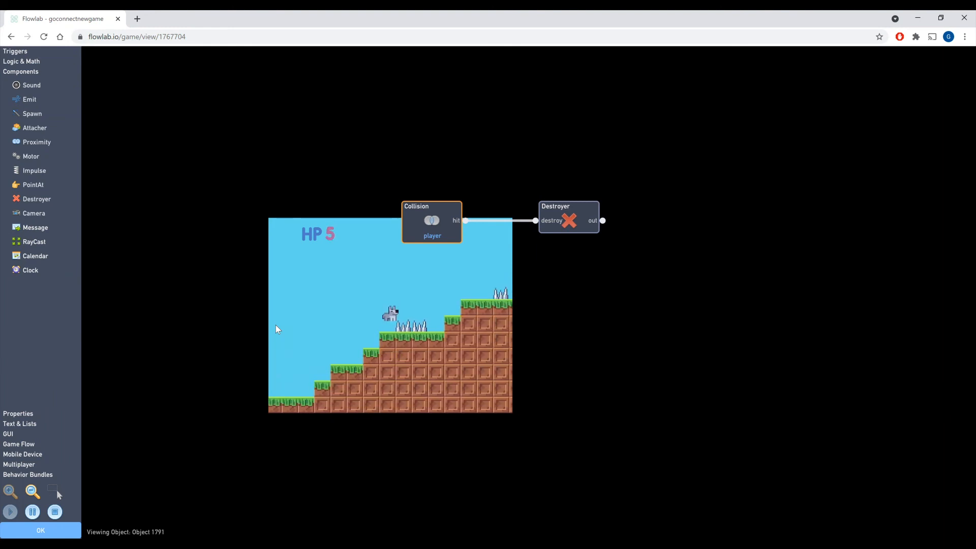
pyautogui.press('Right')
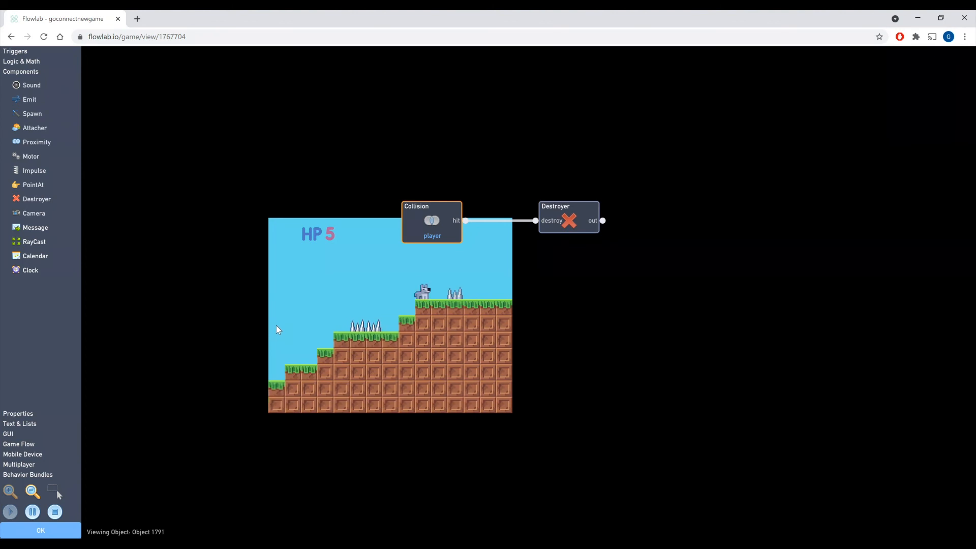
pyautogui.press('space')
pyautogui.press('Right')
pyautogui.click(56, 529)
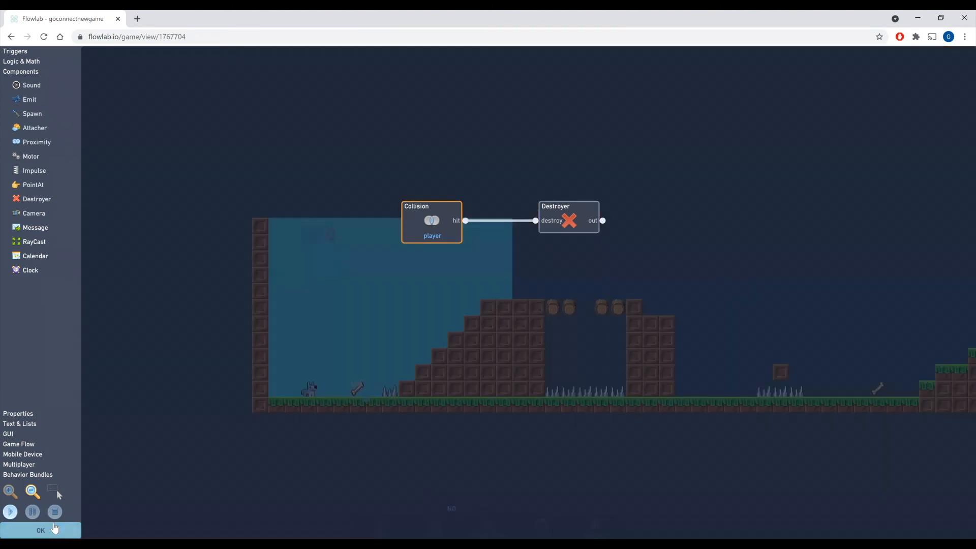
# - Move the first bone on top of the floating block above the spikes and delete the bone on the ground before the grassy stairs
pyautogui.click(311, 344)
pyautogui.moveTo(665, 457); pyautogui.dragTo(365, 455)
pyautogui.moveTo(55, 393); pyautogui.dragTo(481, 356)
pyautogui.moveTo(539, 417); pyautogui.dragTo(443, 422)
pyautogui.click(480, 390)
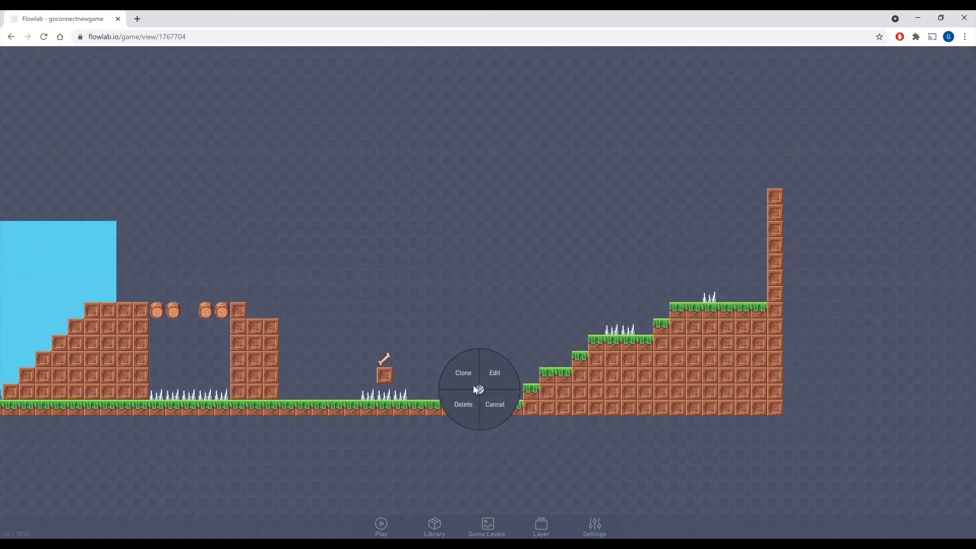
pyautogui.click(463, 405)
pyautogui.moveTo(551, 437); pyautogui.dragTo(431, 445)
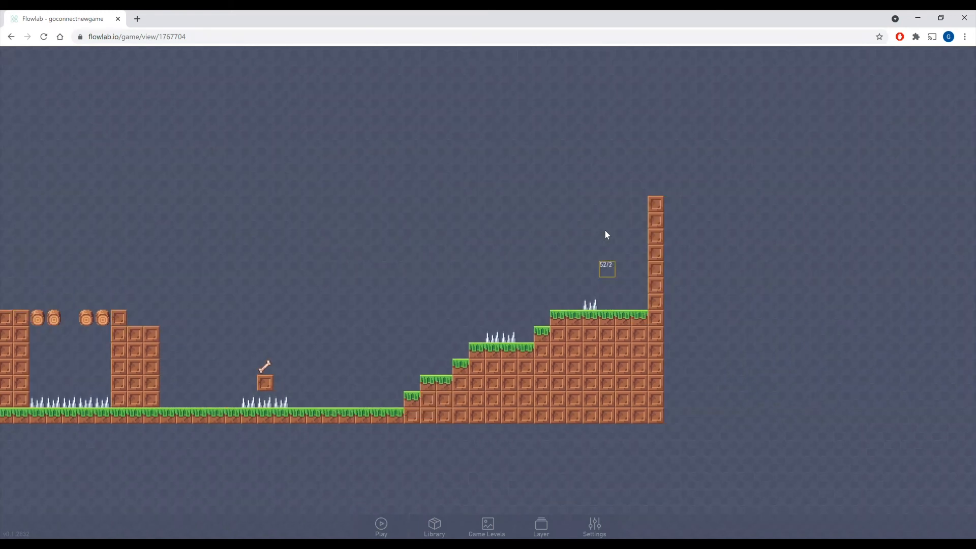
pyautogui.moveTo(396, 261); pyautogui.dragTo(427, 263)
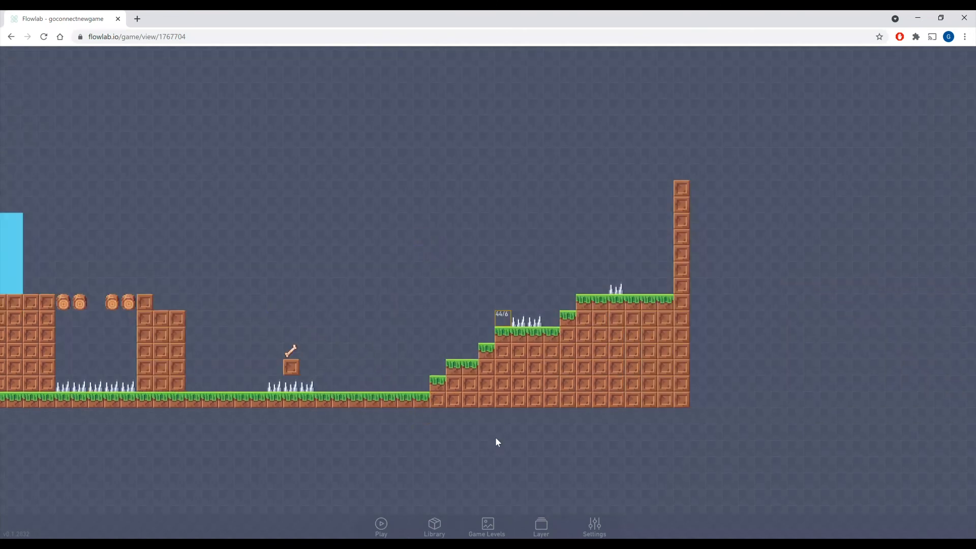
# - Create a second game level and load it for editing
pyautogui.click(487, 525)
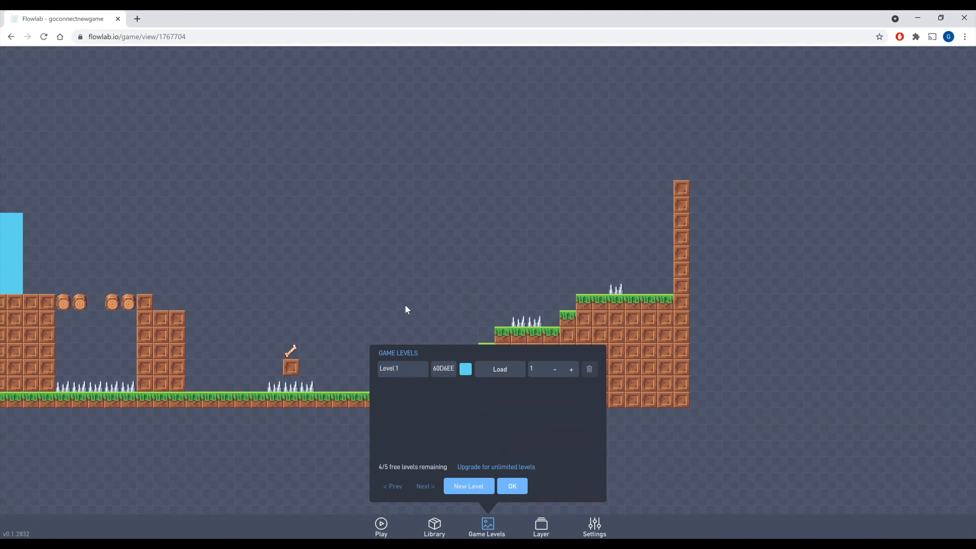
pyautogui.click(462, 492)
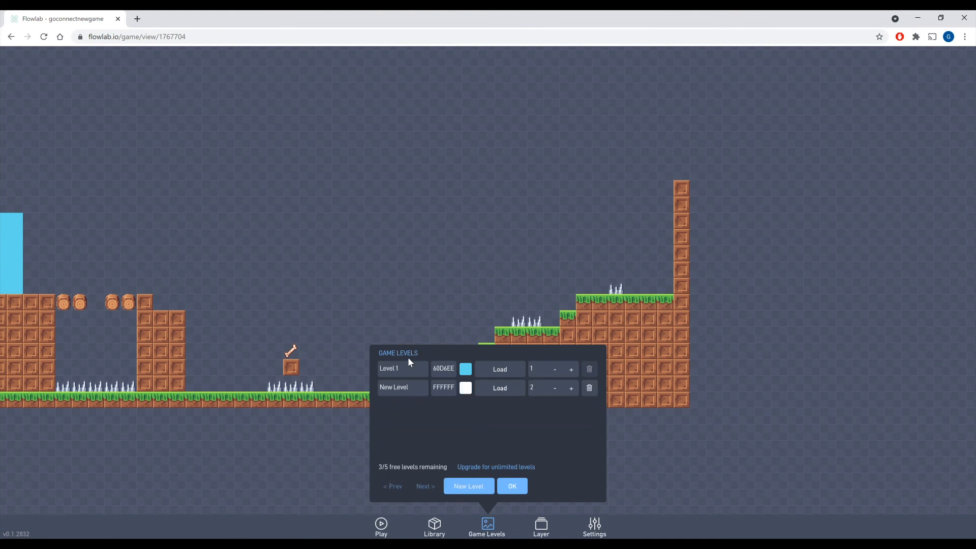
pyautogui.click(498, 390)
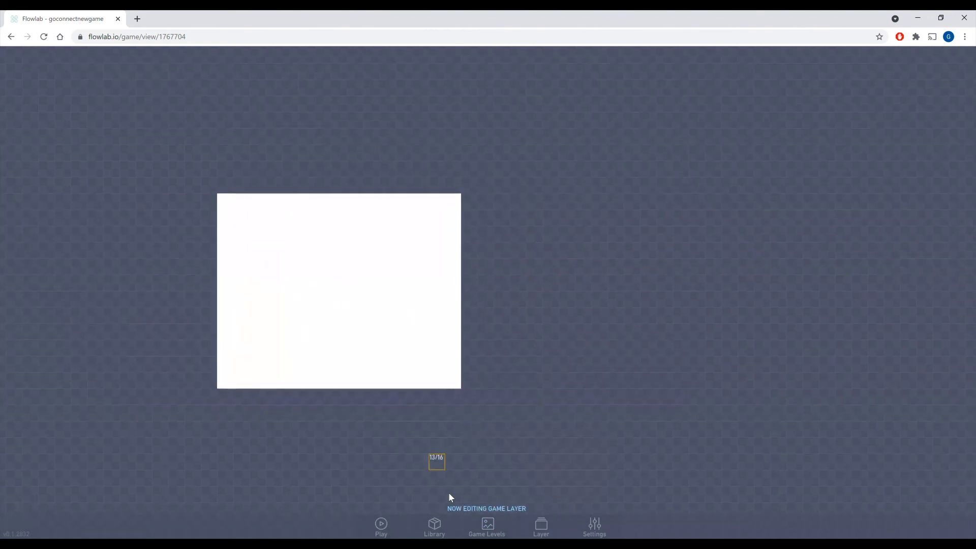
# - Add the ground object from the library to the new level, filling a row across the bottom of its visible area
pyautogui.click(437, 527)
pyautogui.click(435, 430)
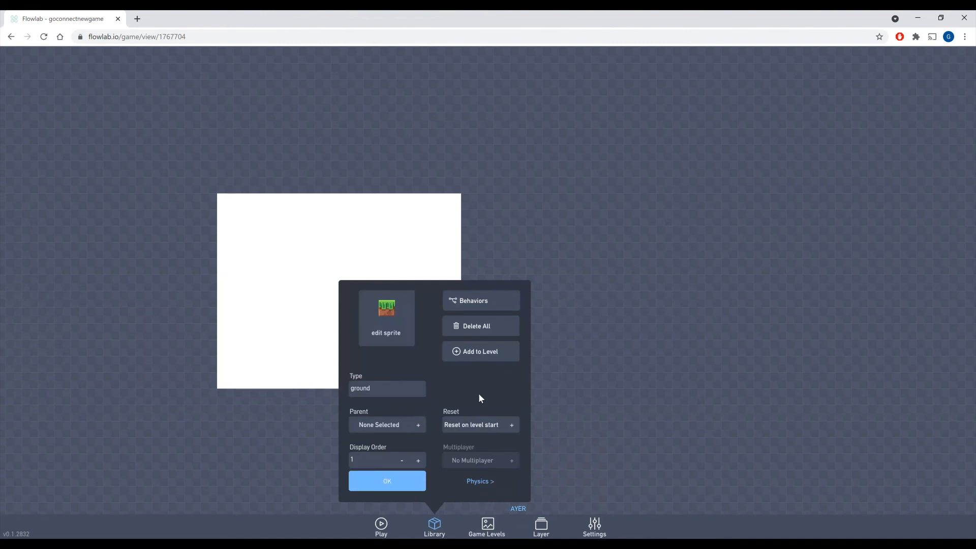
pyautogui.click(476, 353)
pyautogui.moveTo(242, 380)
pyautogui.mouseDown()
pyautogui.moveTo(225, 380)
pyautogui.moveTo(449, 383)
pyautogui.mouseUp()
# - Finish the ground row and place one player object from the library on the new level's ground
pyautogui.click(450, 529)
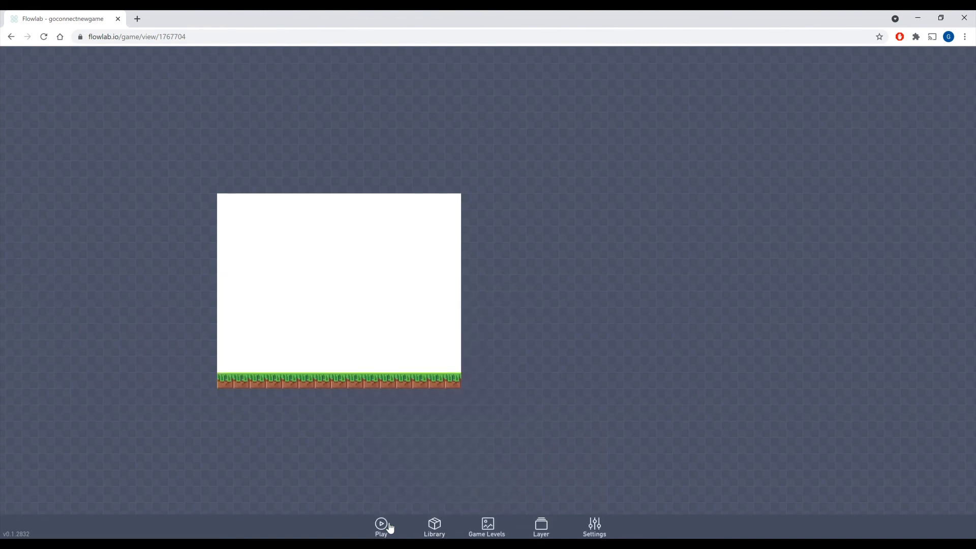
pyautogui.click(436, 527)
pyautogui.click(434, 463)
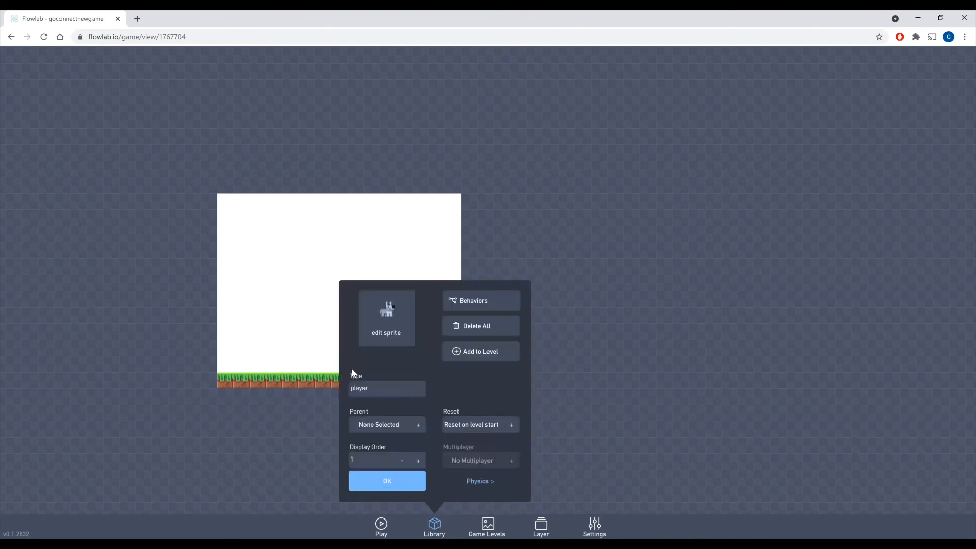
pyautogui.click(478, 352)
pyautogui.click(290, 364)
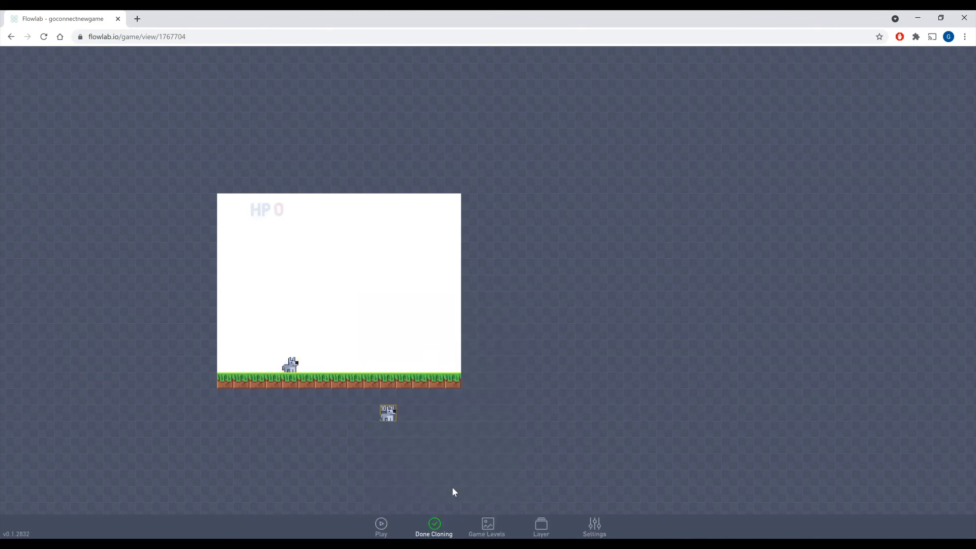
pyautogui.click(450, 530)
# - Change the new level's background colour to pink E87A96
pyautogui.click(487, 529)
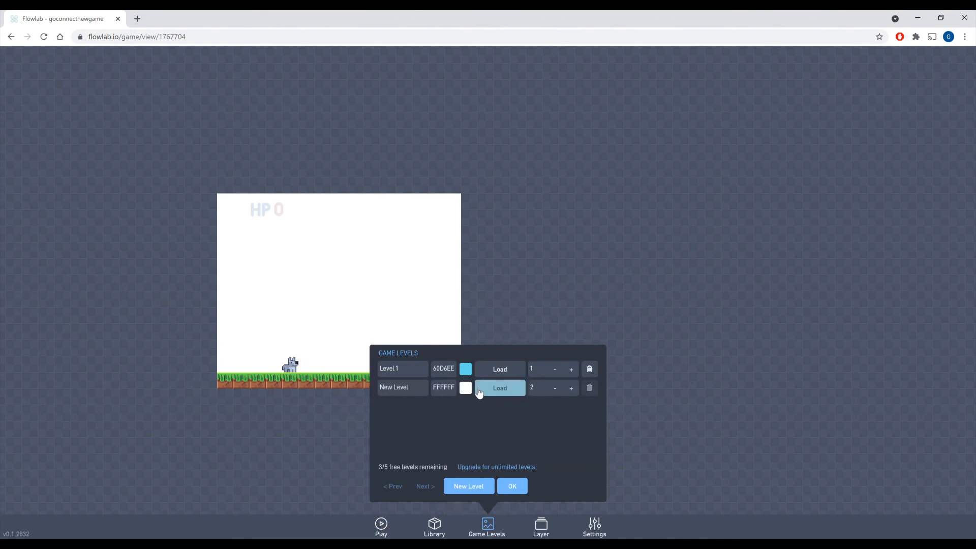
pyautogui.click(465, 389)
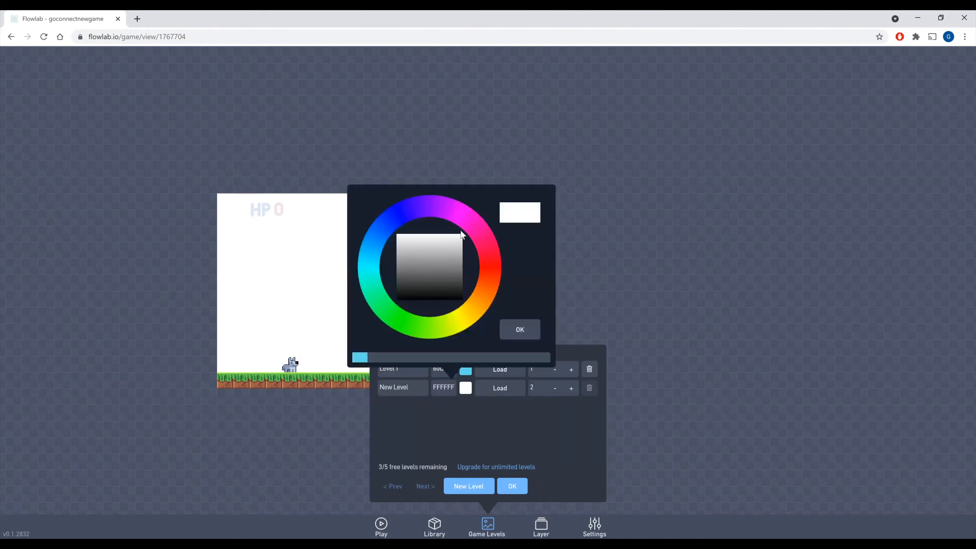
pyautogui.click(487, 261)
pyautogui.moveTo(446, 239); pyautogui.dragTo(428, 244)
pyautogui.click(517, 331)
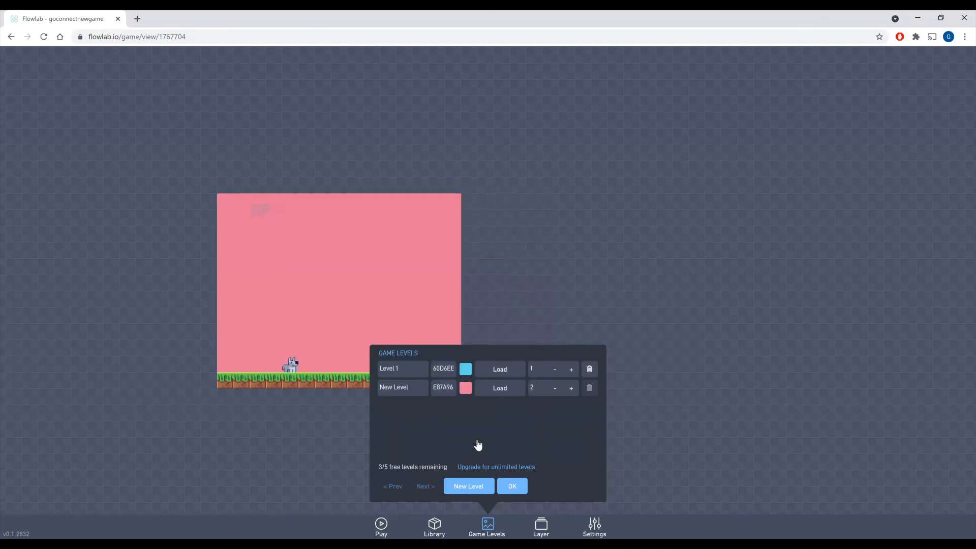
pyautogui.click(511, 486)
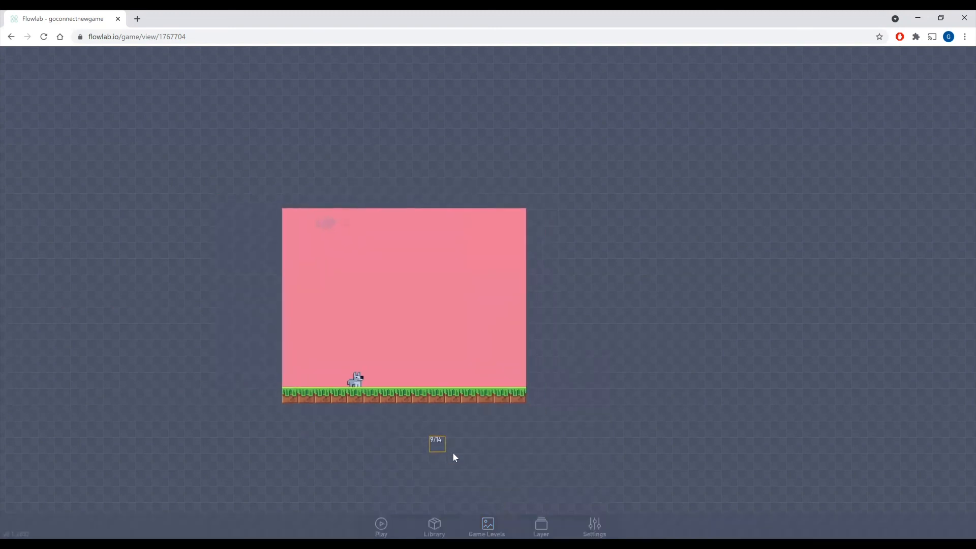
# - Build a vertical wall of groundblock objects from the library at each end of the new level's ground row
pyautogui.click(436, 527)
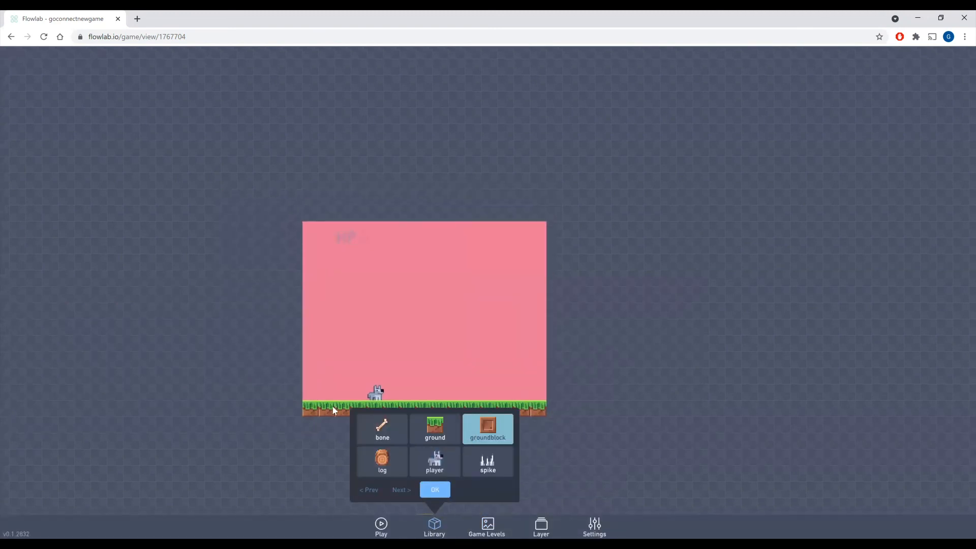
pyautogui.click(472, 436)
pyautogui.click(483, 355)
pyautogui.moveTo(297, 402)
pyautogui.mouseDown()
pyautogui.moveTo(295, 409)
pyautogui.moveTo(291, 336)
pyautogui.mouseUp()
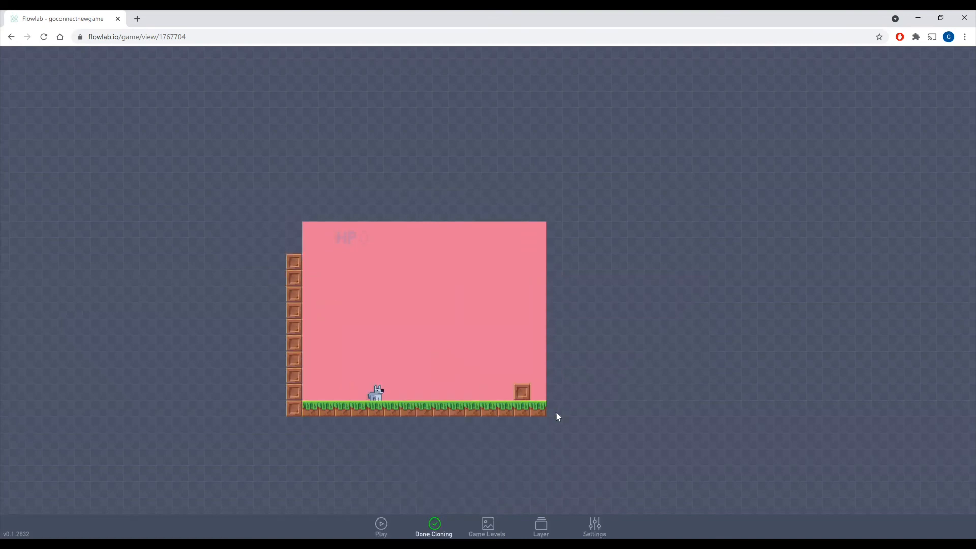
pyautogui.moveTo(556, 411); pyautogui.dragTo(556, 383)
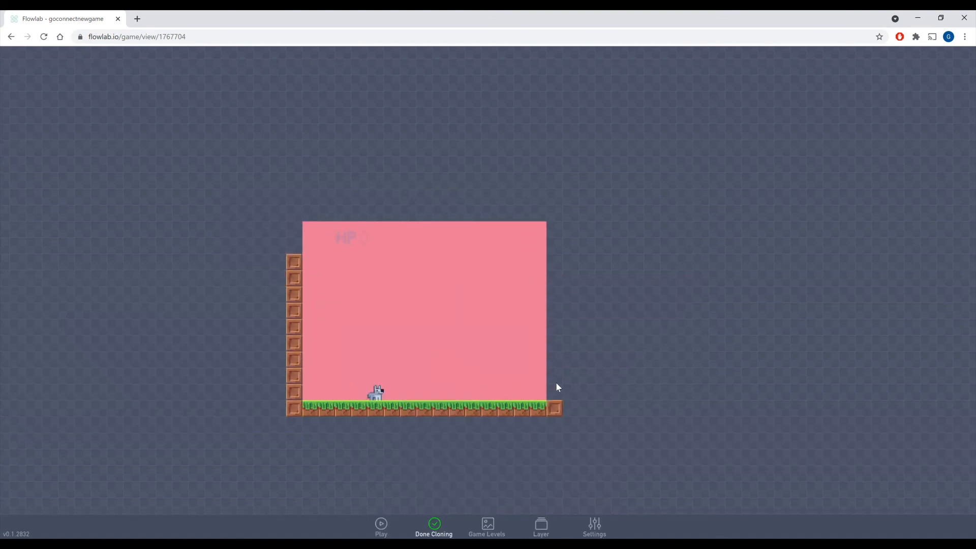
pyautogui.click(434, 526)
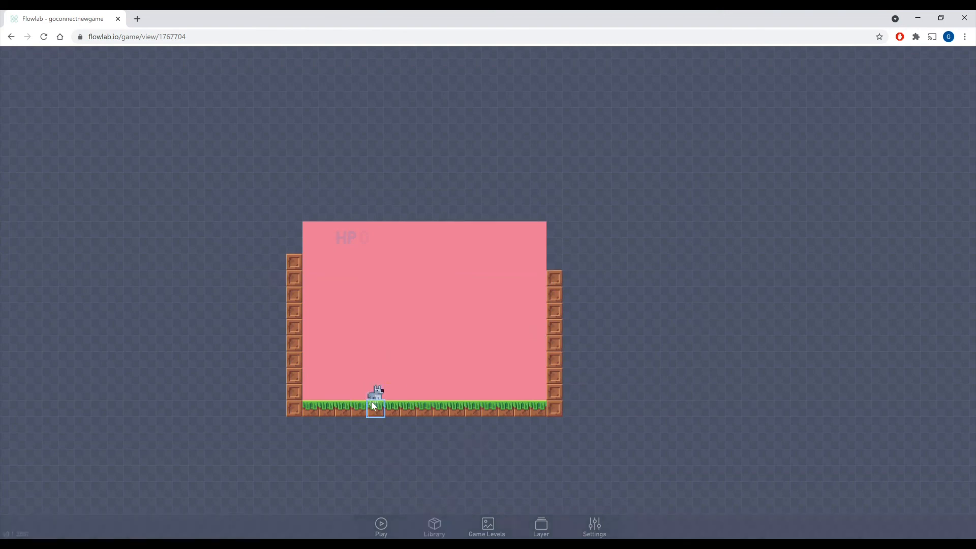
# - Check the camera's autoscroll and boundary settings in the Run & Jump bundle of the new level's player behaviors
pyautogui.click(371, 401)
pyautogui.click(382, 420)
pyautogui.click(370, 396)
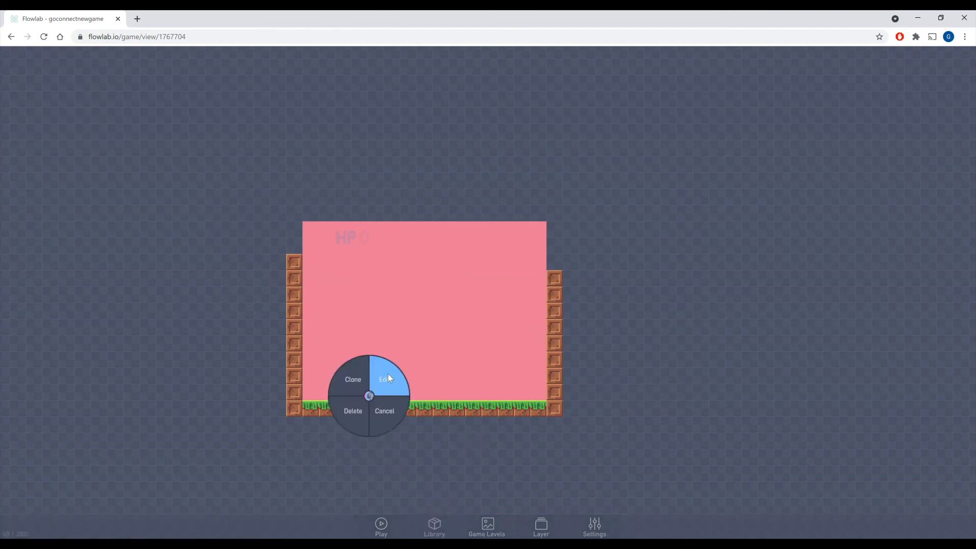
pyautogui.click(388, 376)
pyautogui.click(425, 176)
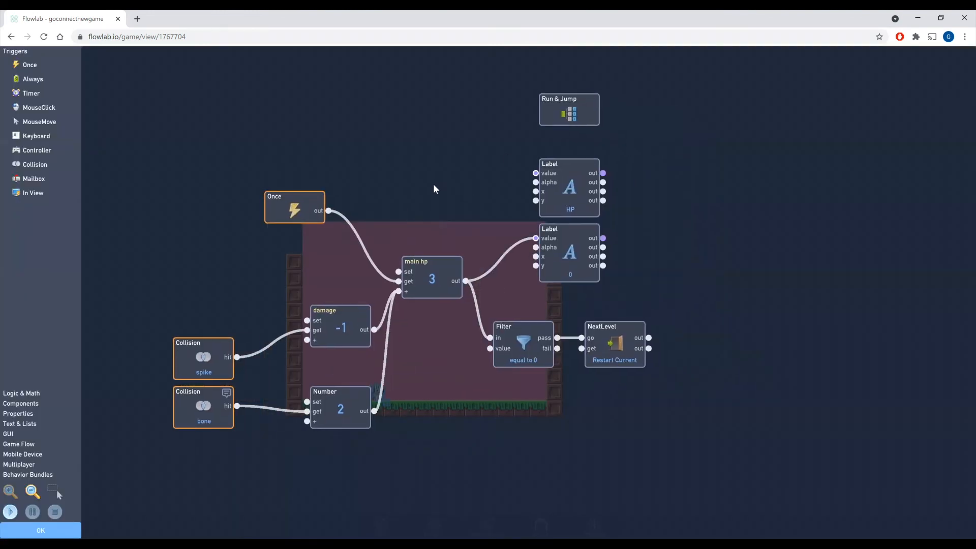
pyautogui.click(567, 114)
pyautogui.click(566, 208)
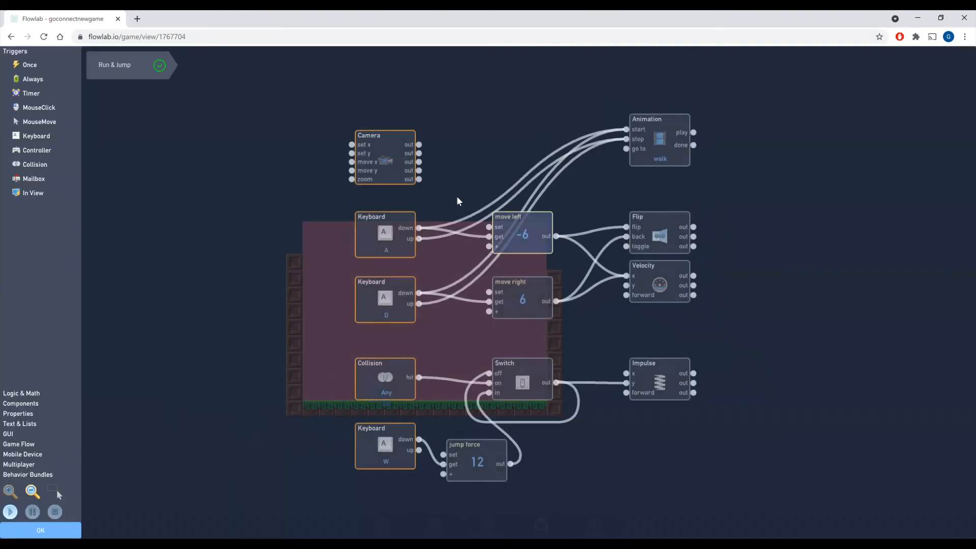
pyautogui.click(385, 162)
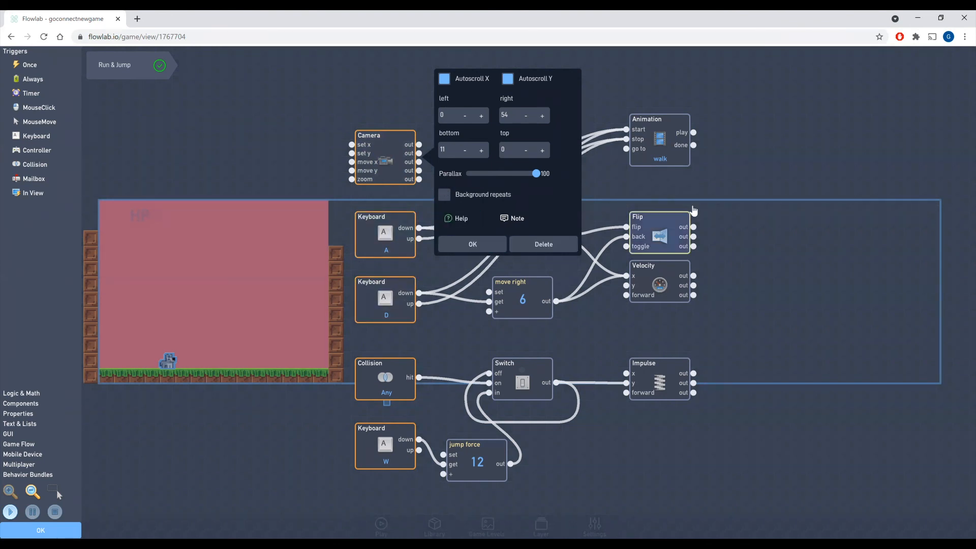
pyautogui.click(472, 244)
pyautogui.click(41, 531)
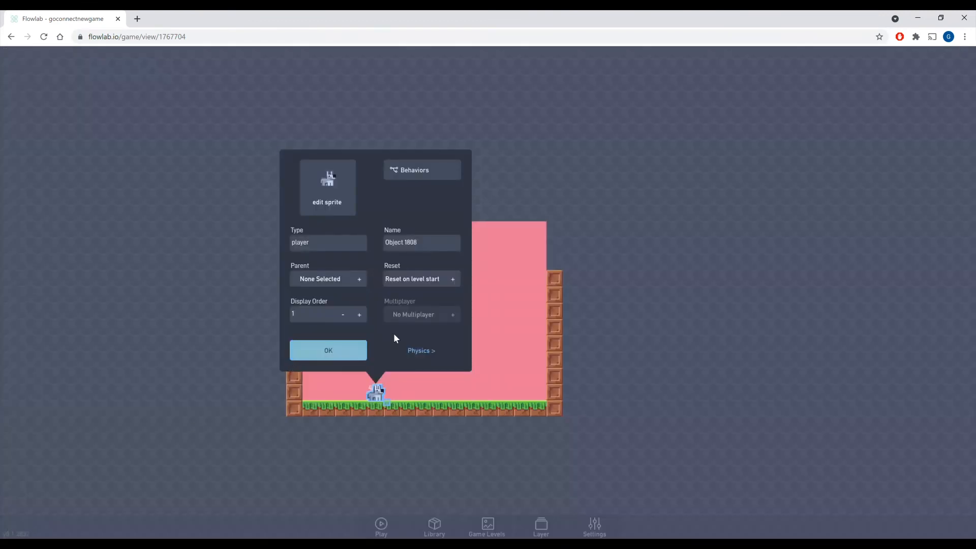
pyautogui.click(329, 351)
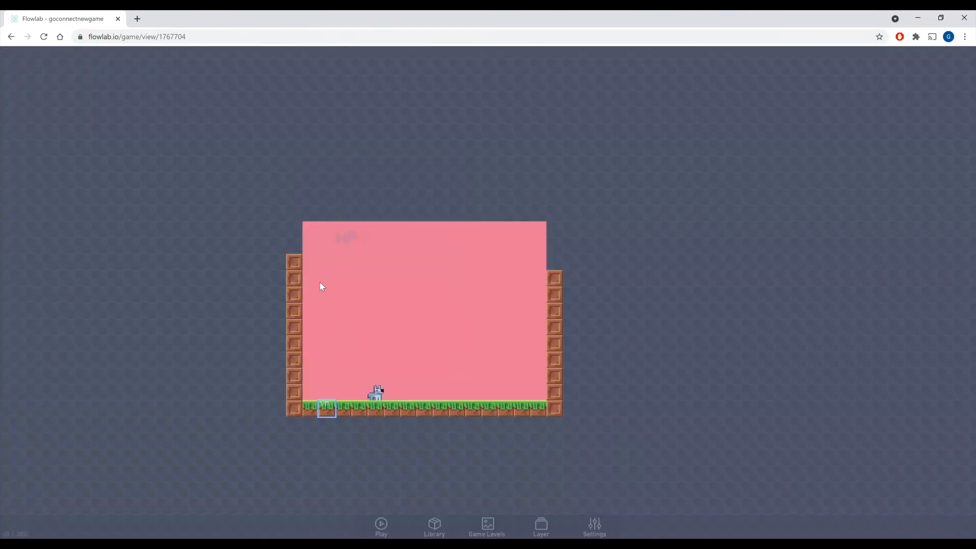
# - Load Level 1 for editing
pyautogui.click(435, 526)
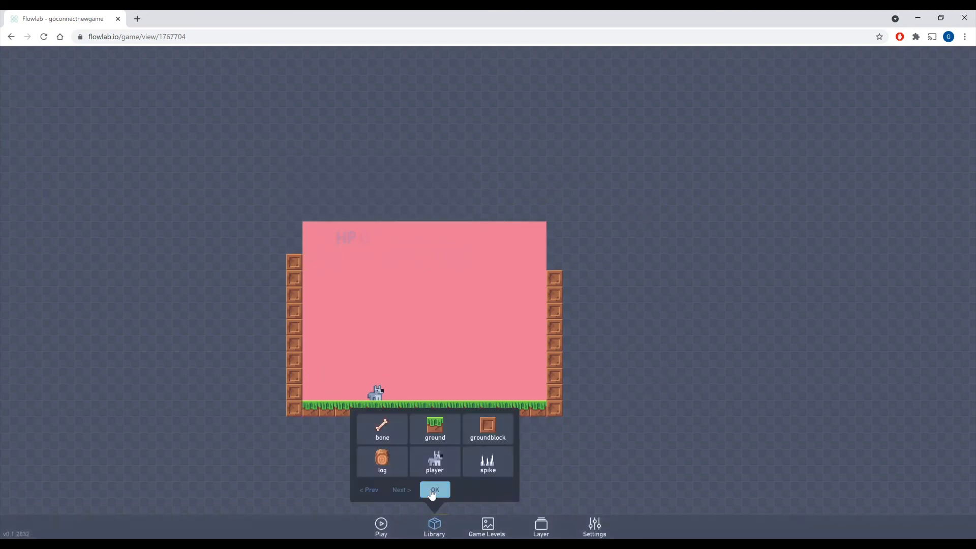
pyautogui.click(435, 489)
pyautogui.click(489, 526)
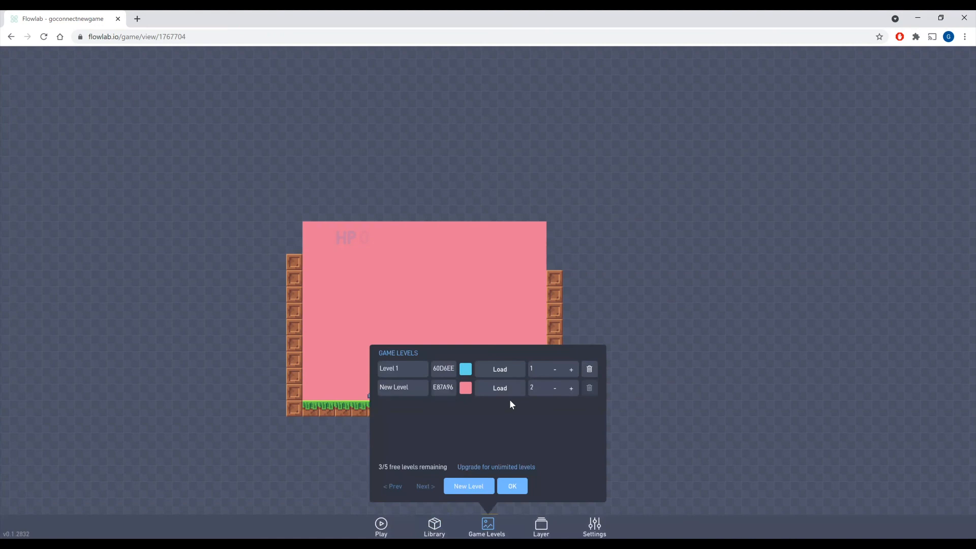
pyautogui.click(516, 371)
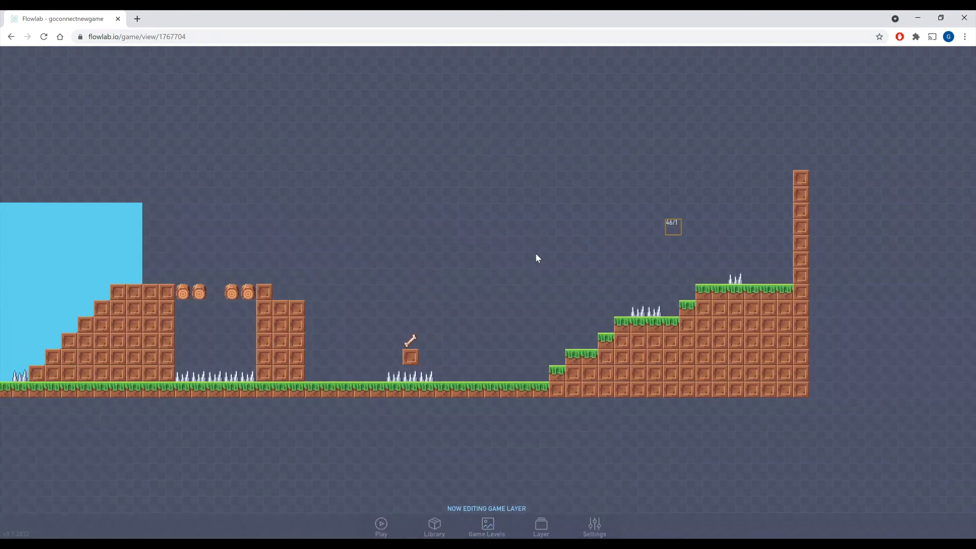
# - Create an object beside the end wall atop the grassy stairs, using the red flag sprite from the pixel-objects category
pyautogui.click(593, 339)
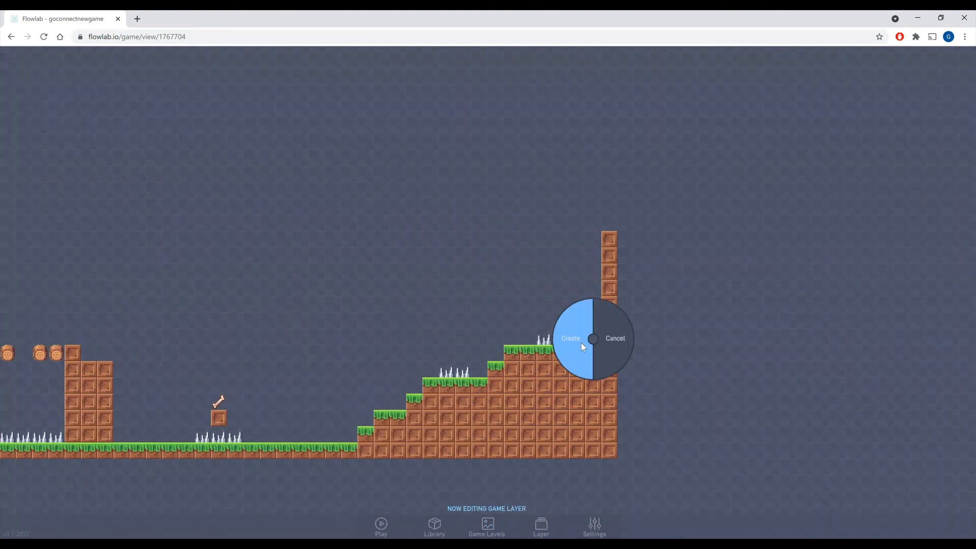
pyautogui.click(581, 343)
pyautogui.click(555, 140)
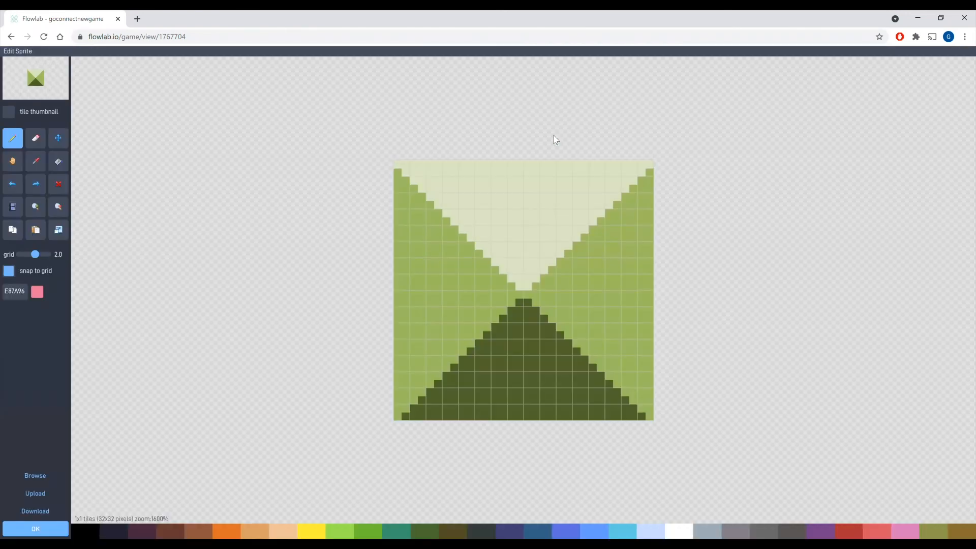
pyautogui.click(35, 475)
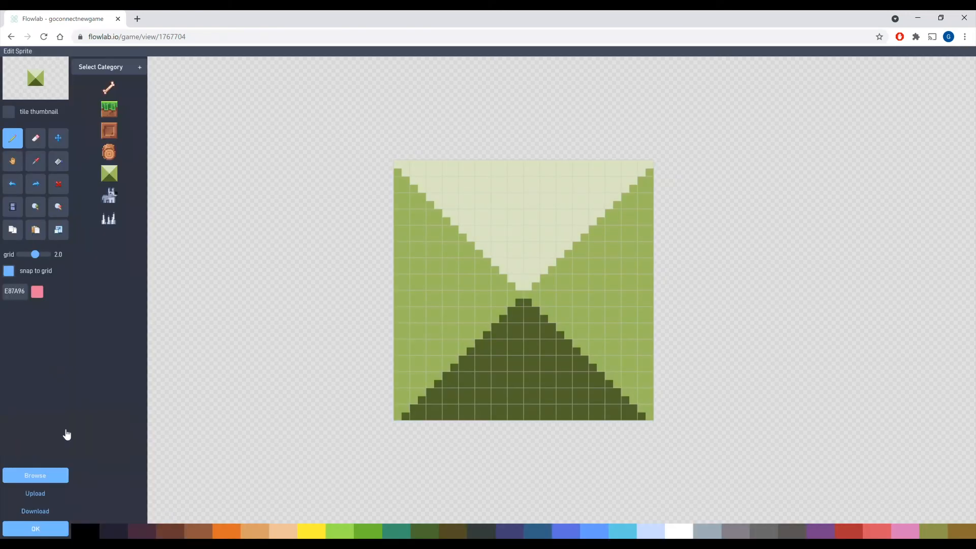
pyautogui.click(113, 71)
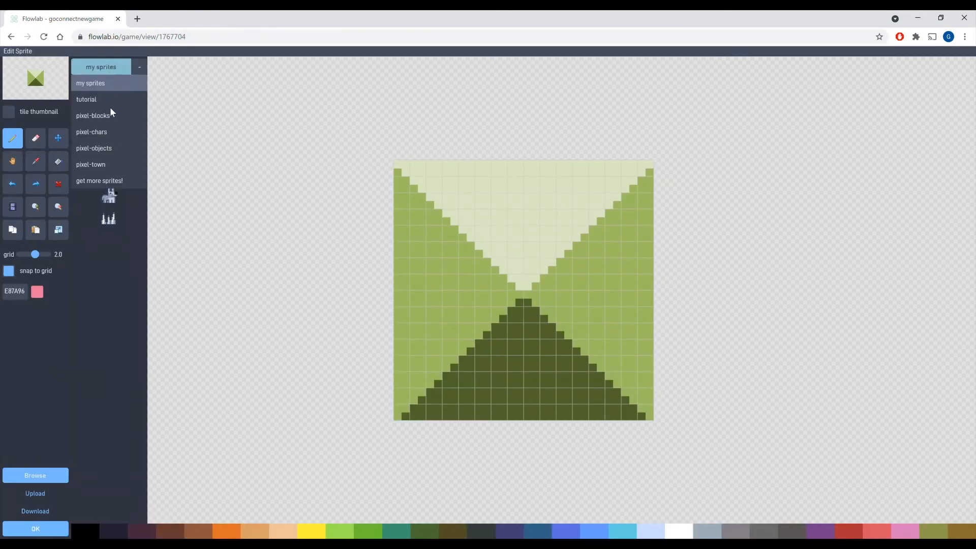
pyautogui.click(98, 148)
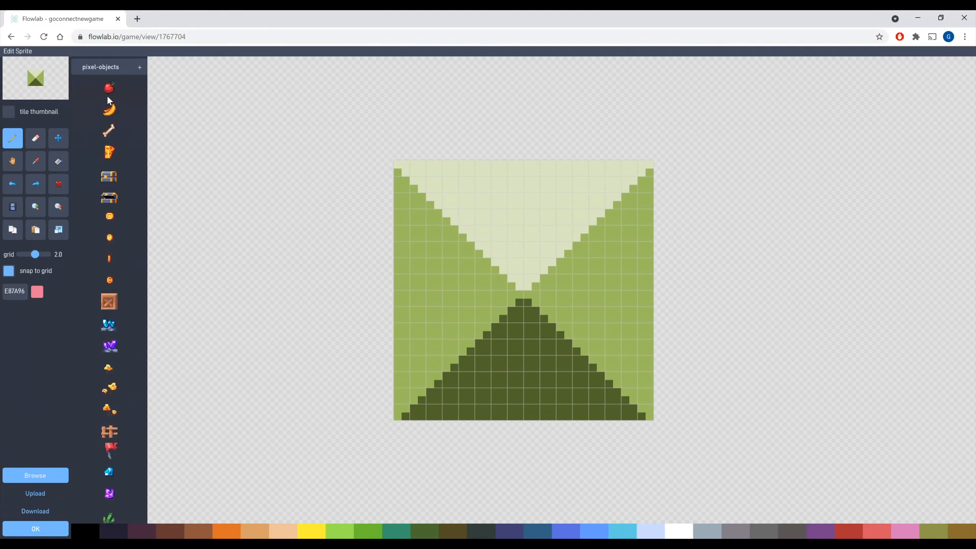
pyautogui.scroll(-3, 112, 305)
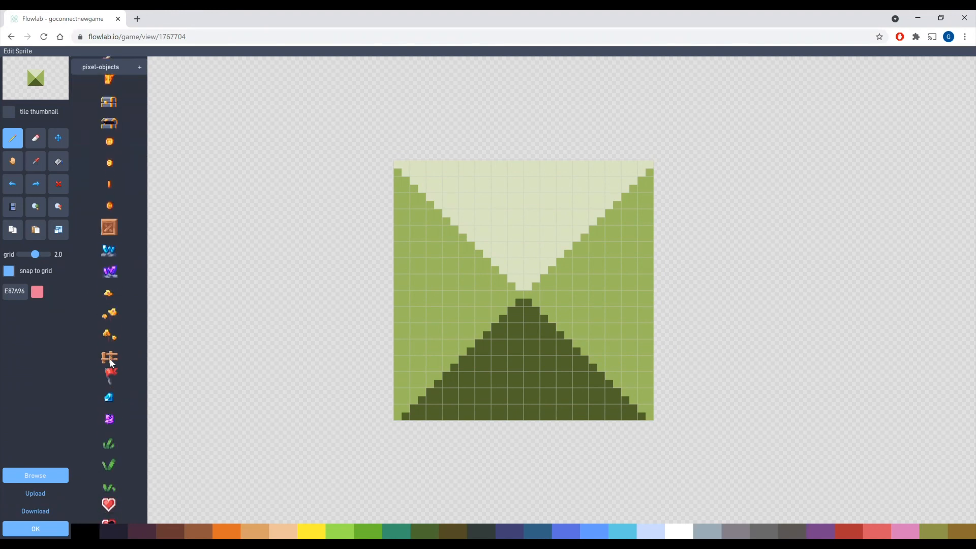
pyautogui.click(110, 298)
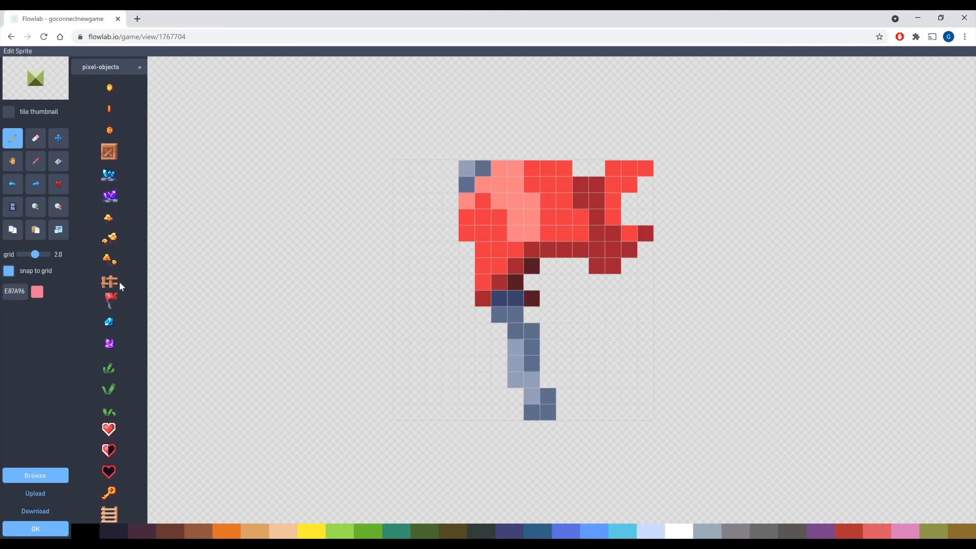
pyautogui.scroll(-5, 117, 284)
pyautogui.click(36, 528)
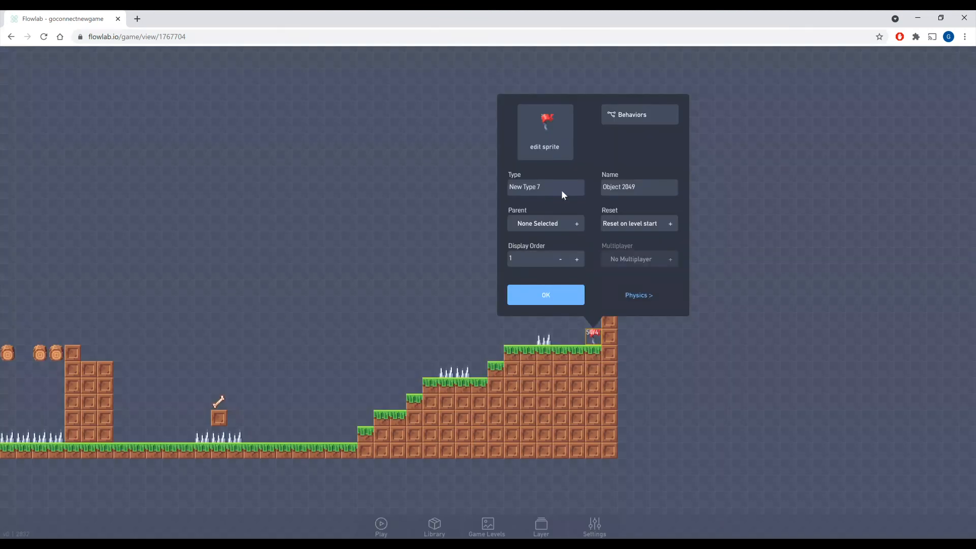
# - Set the flag's type to nextlevel and move it one cell away from the end wall
pyautogui.moveTo(570, 186); pyautogui.dragTo(434, 188)
pyautogui.write('nextlevel')
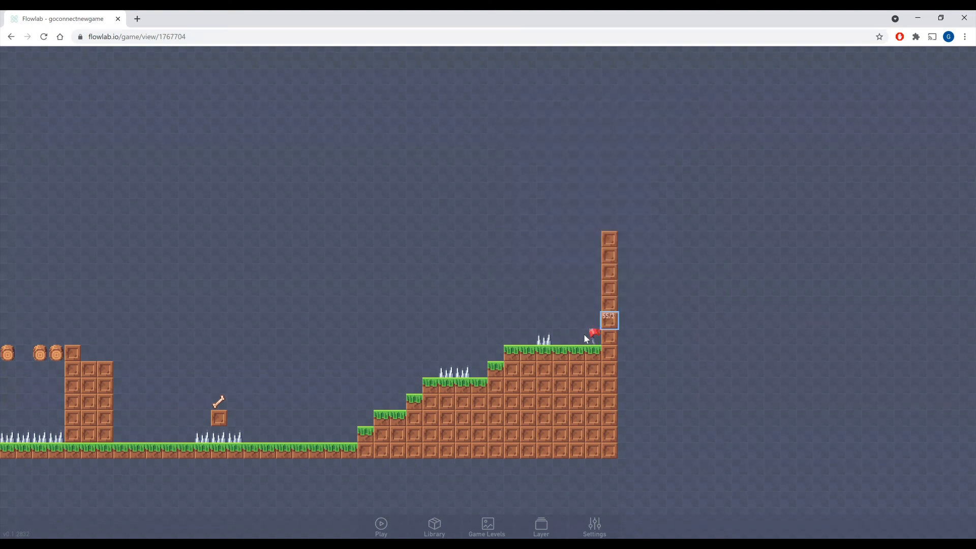
pyautogui.moveTo(594, 334); pyautogui.dragTo(578, 334)
pyautogui.moveTo(318, 490); pyautogui.dragTo(642, 451)
pyautogui.moveTo(298, 463); pyautogui.dragTo(343, 465)
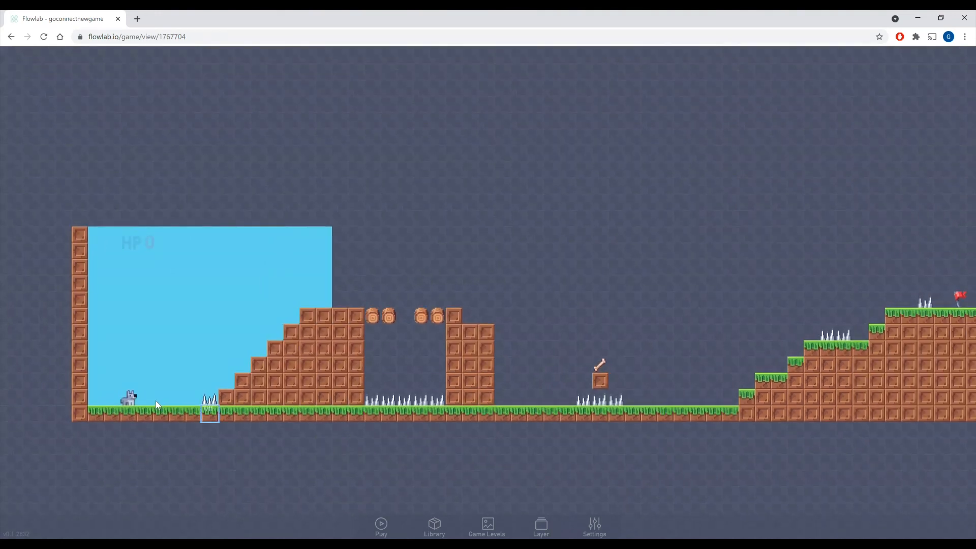
pyautogui.click(129, 398)
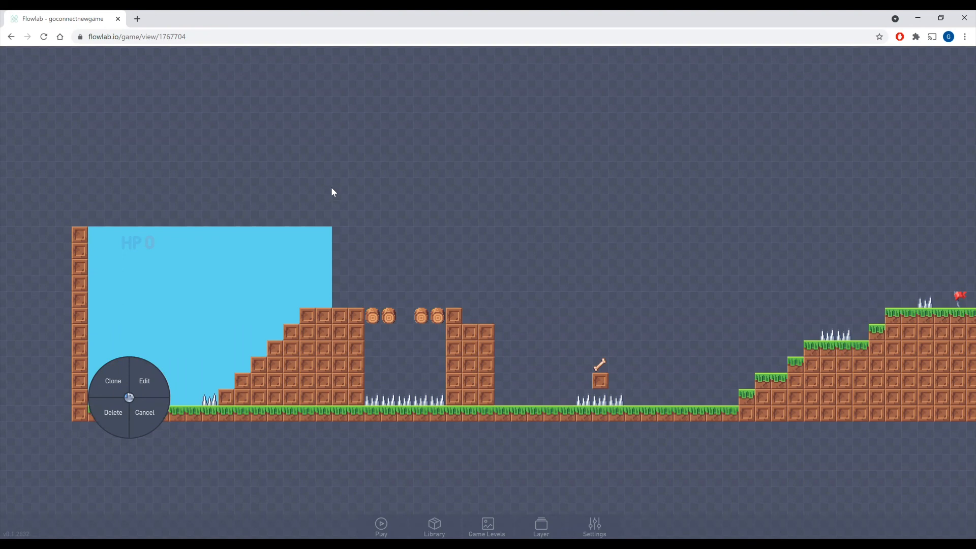
pyautogui.click(140, 412)
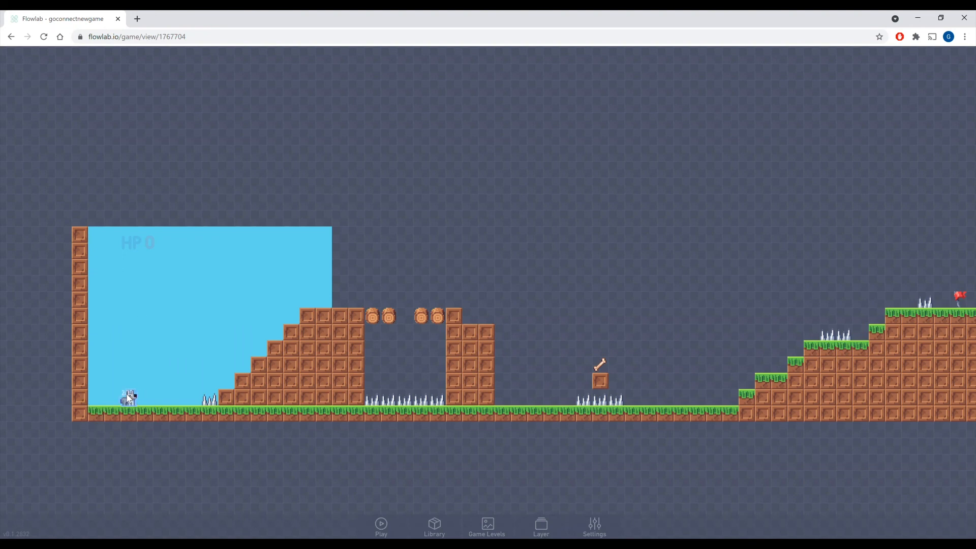
pyautogui.moveTo(815, 205); pyautogui.dragTo(556, 232)
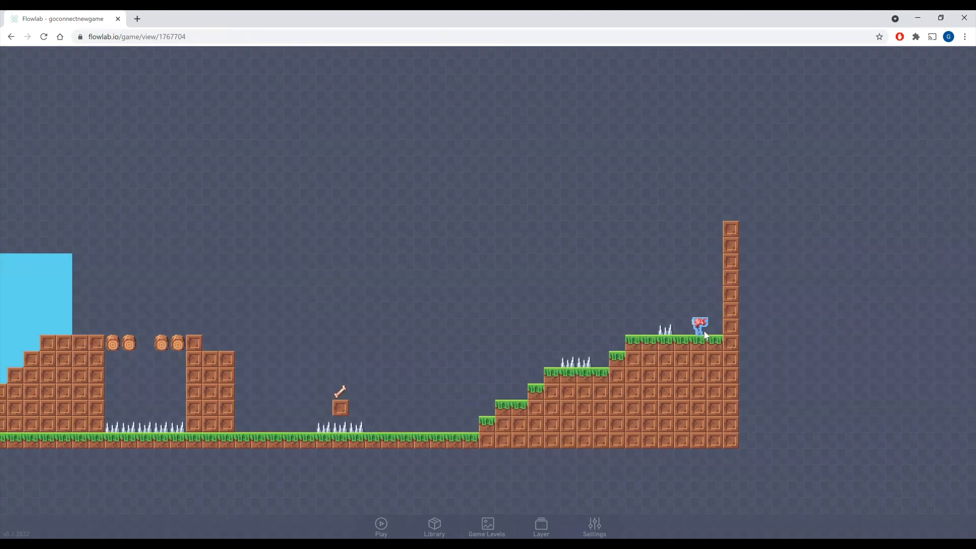
pyautogui.moveTo(346, 295); pyautogui.dragTo(671, 252)
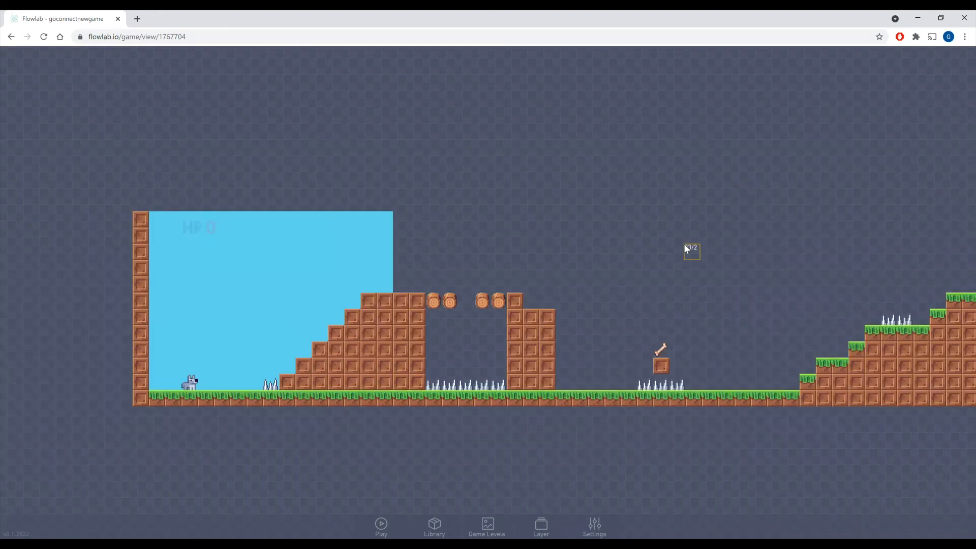
# - Add a Collision trigger for the nextlevel type to the Level 1 player's behaviors, below the bone collision
pyautogui.click(190, 379)
pyautogui.click(194, 367)
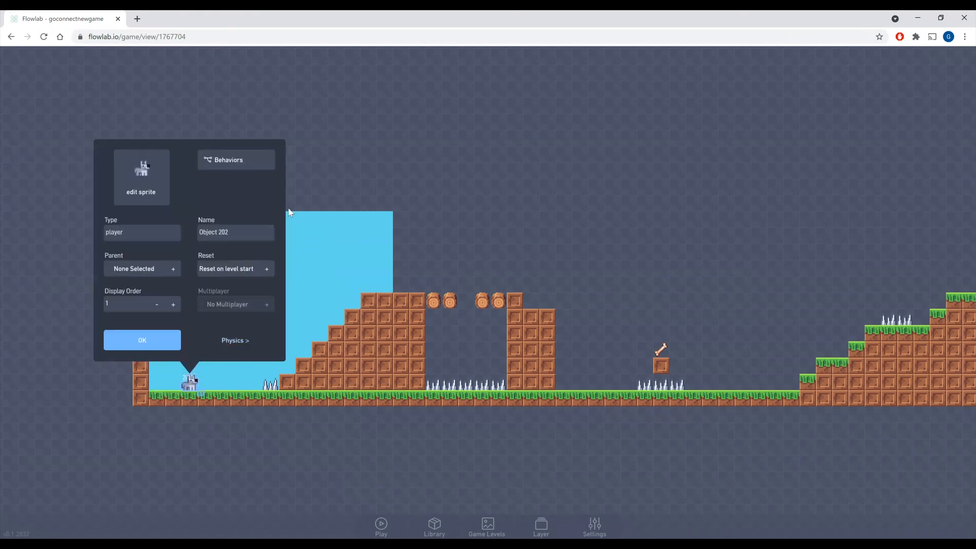
pyautogui.click(237, 160)
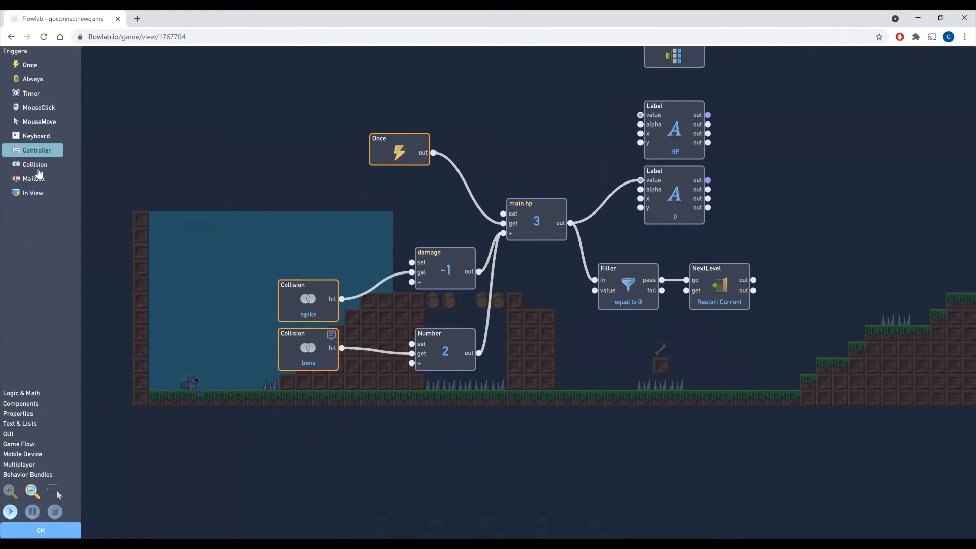
pyautogui.moveTo(35, 165); pyautogui.dragTo(304, 455)
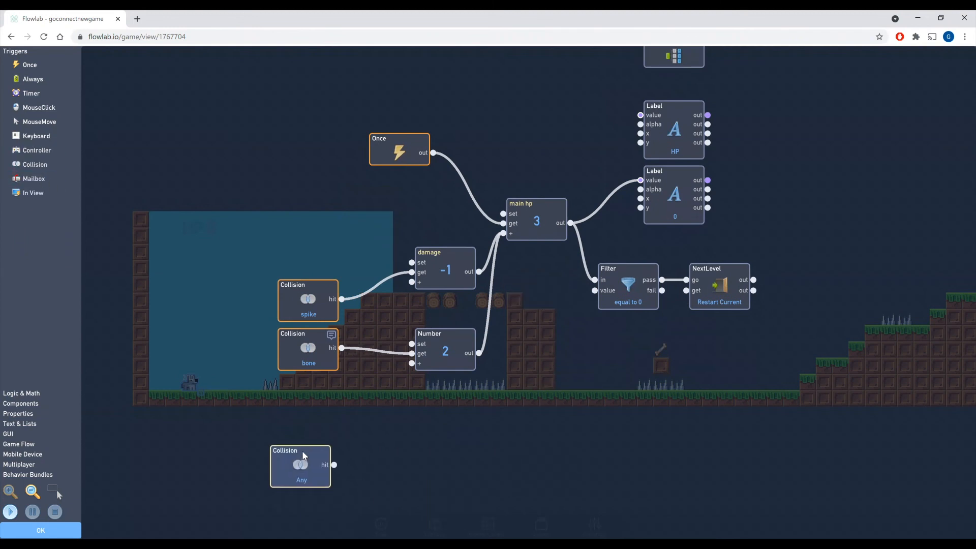
pyautogui.click(305, 432)
pyautogui.click(309, 261)
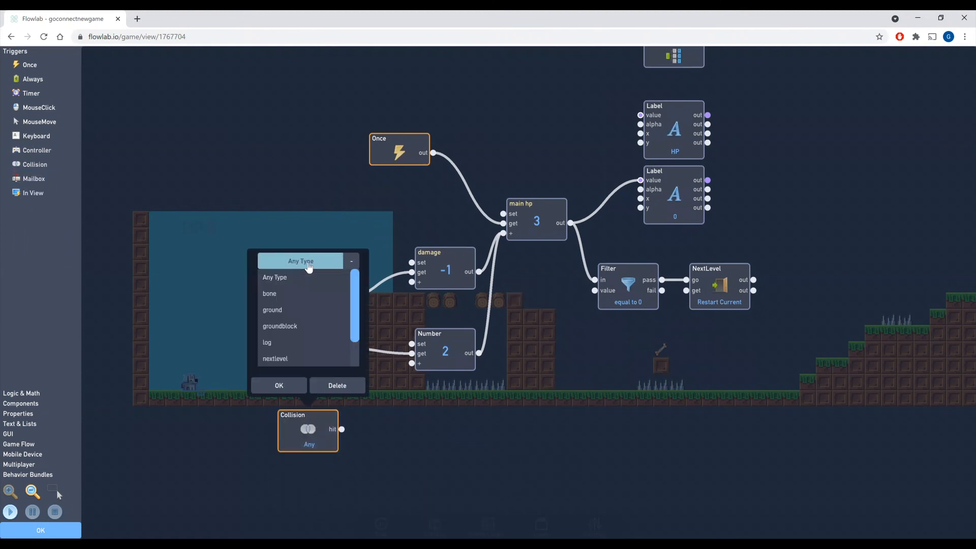
pyautogui.click(309, 359)
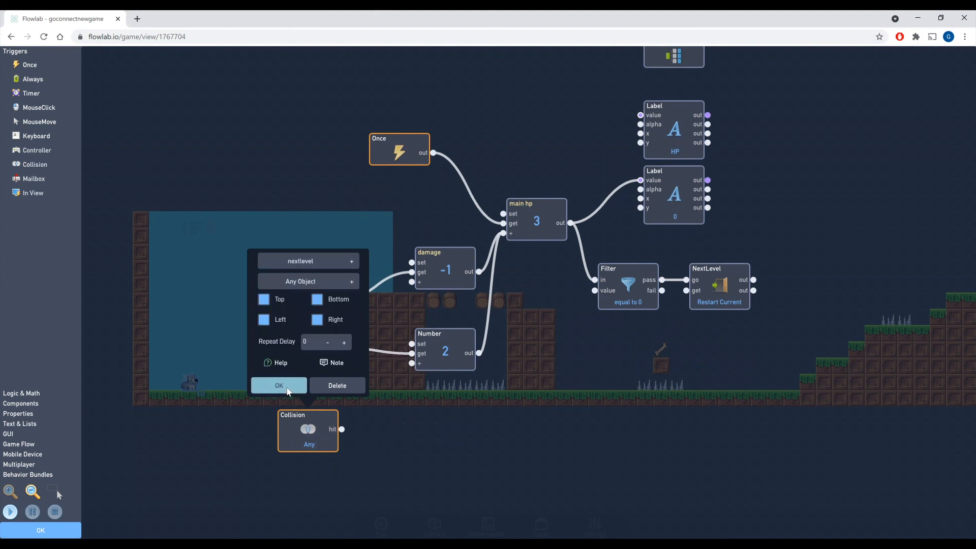
pyautogui.click(287, 389)
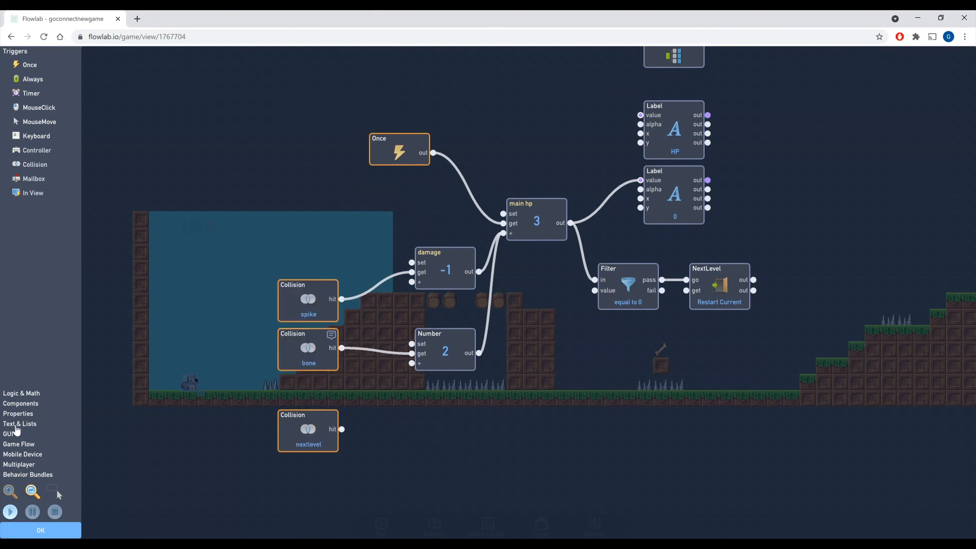
# - Add a NextLevel block set to Next Level, wire the nextlevel collision's hit output to its go input, and close the player's settings
pyautogui.click(18, 444)
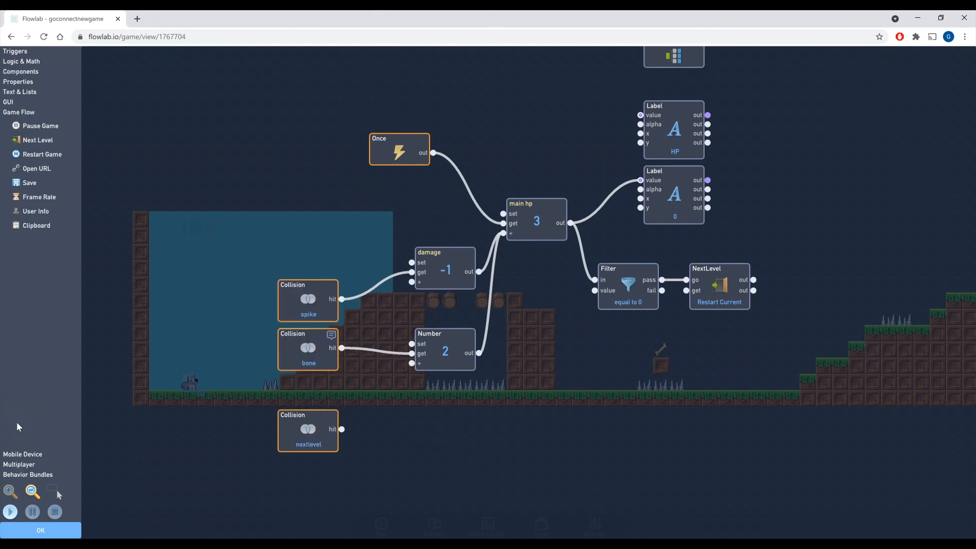
pyautogui.click(25, 141)
pyautogui.moveTo(540, 312); pyautogui.dragTo(421, 456)
pyautogui.click(404, 433)
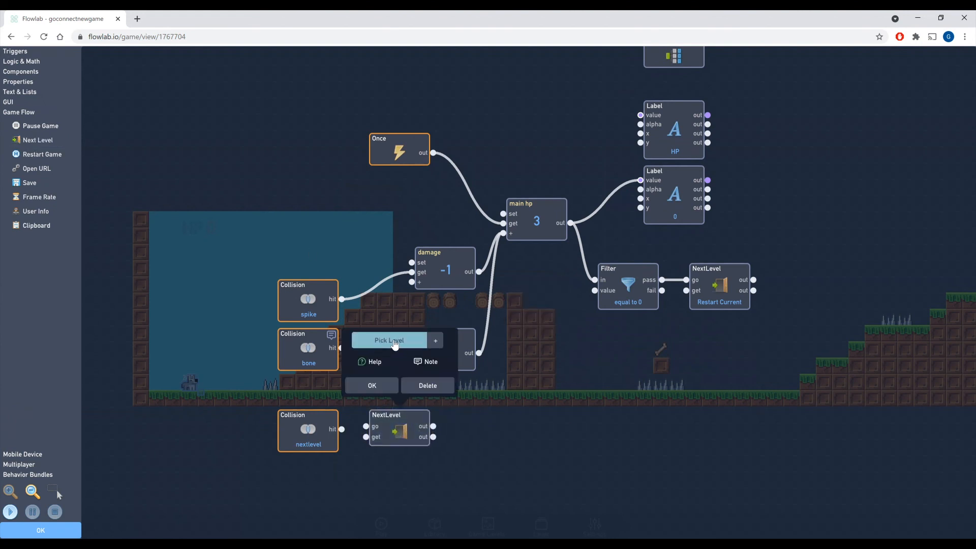
pyautogui.click(394, 341)
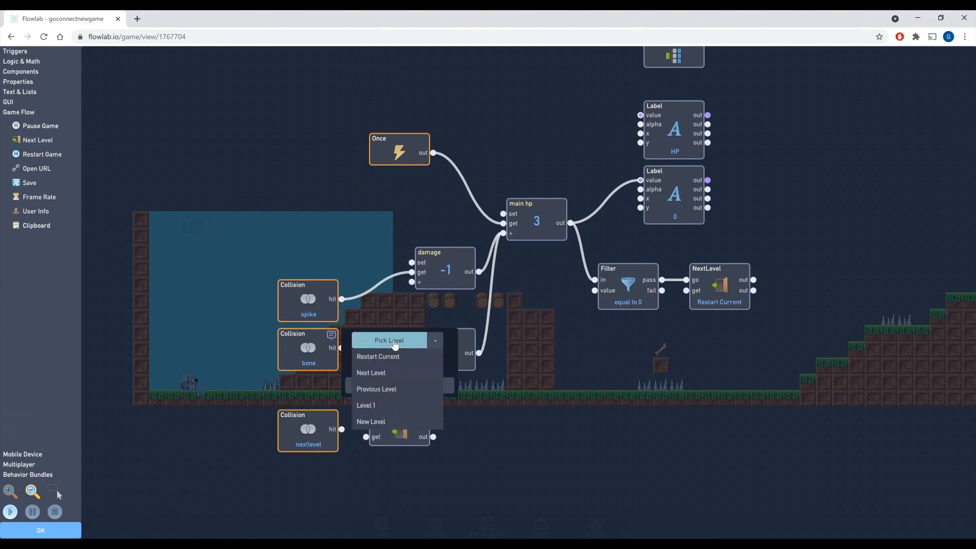
pyautogui.click(375, 373)
pyautogui.click(372, 384)
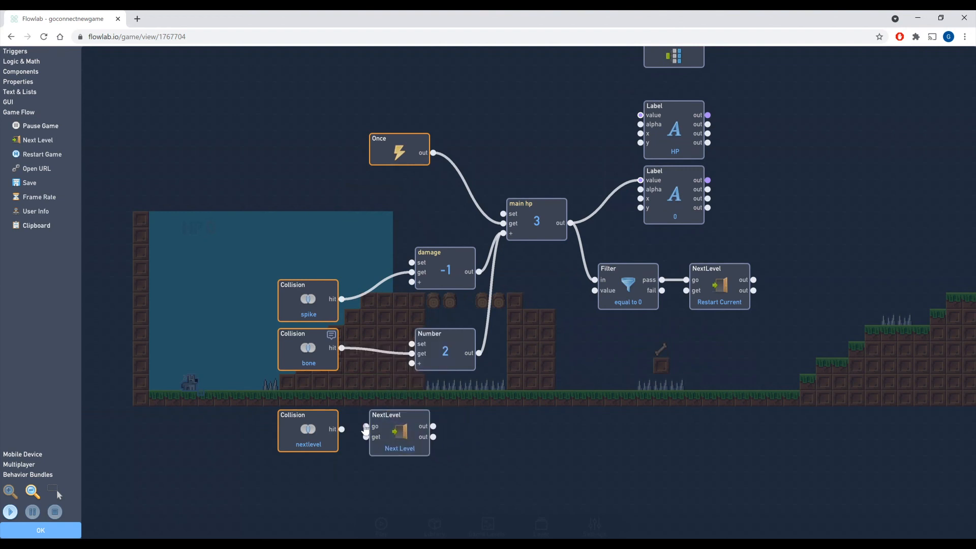
pyautogui.moveTo(342, 429); pyautogui.dragTo(366, 426)
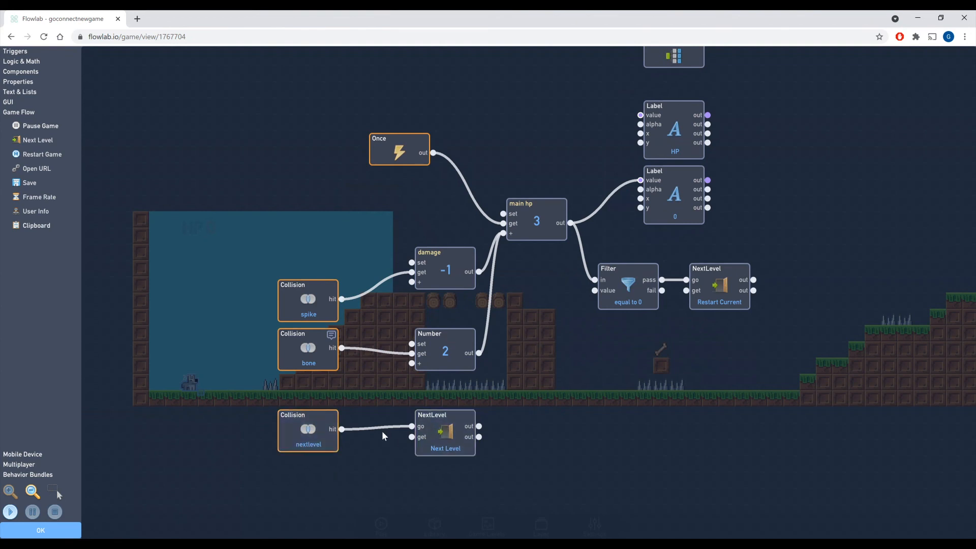
pyautogui.click(34, 529)
pyautogui.click(141, 340)
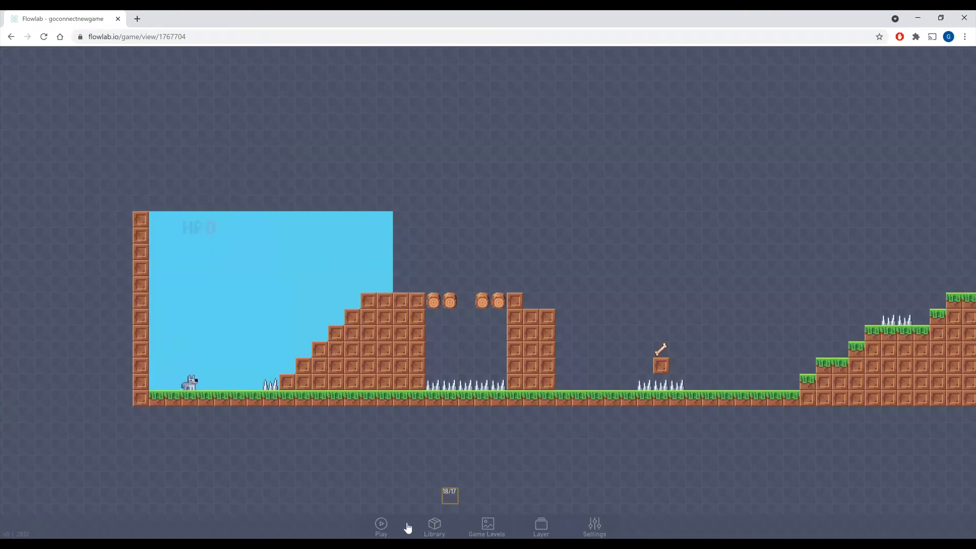
# - Playtest Level 1 up to the red flag, collecting the bone on the way, run through the second level, and return to editing
pyautogui.click(388, 526)
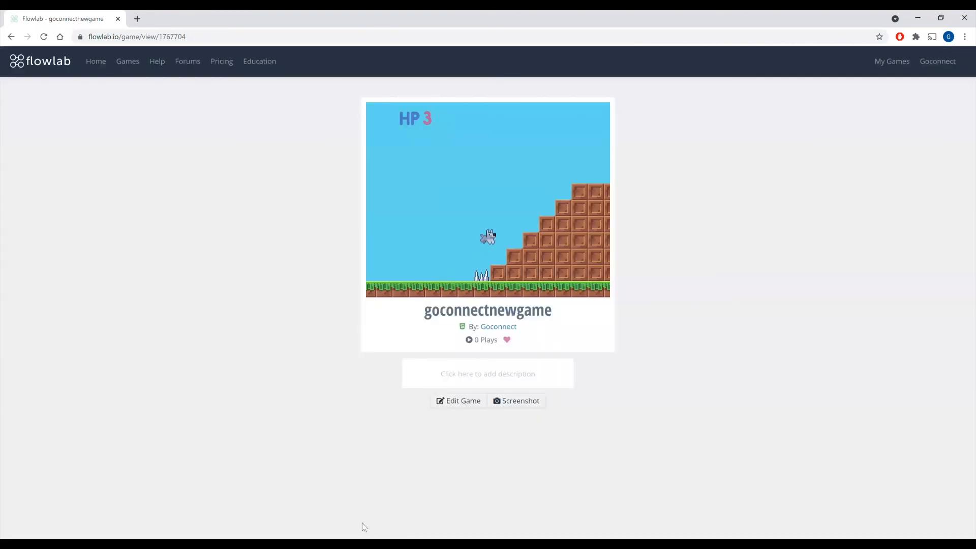
pyautogui.press('Right')
pyautogui.press('Up')
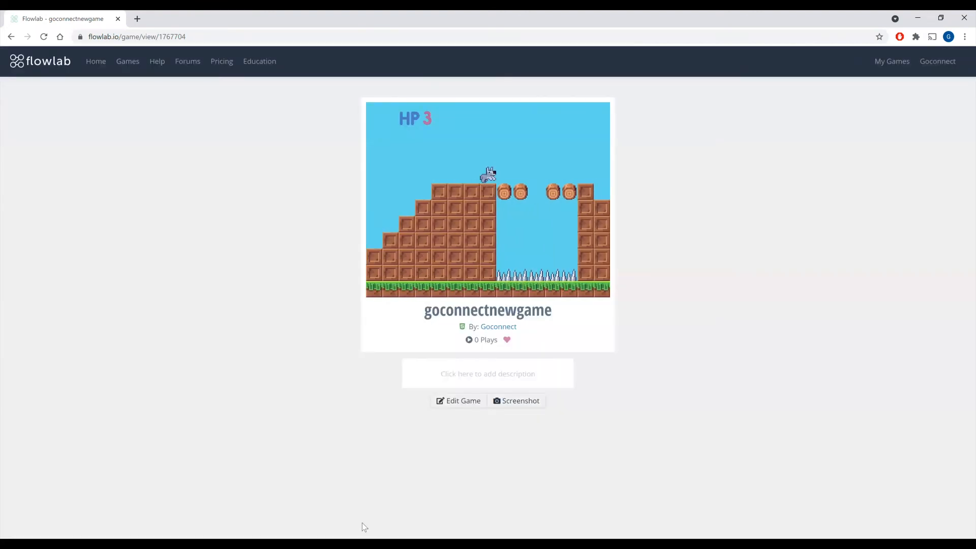
pyautogui.press('Up')
pyautogui.press('Right')
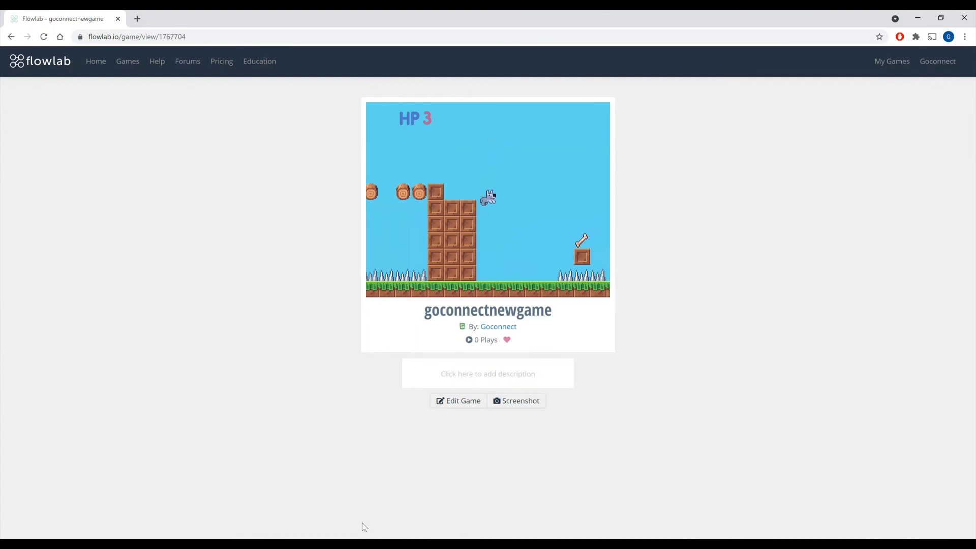
pyautogui.press('Right')
pyautogui.press('Up')
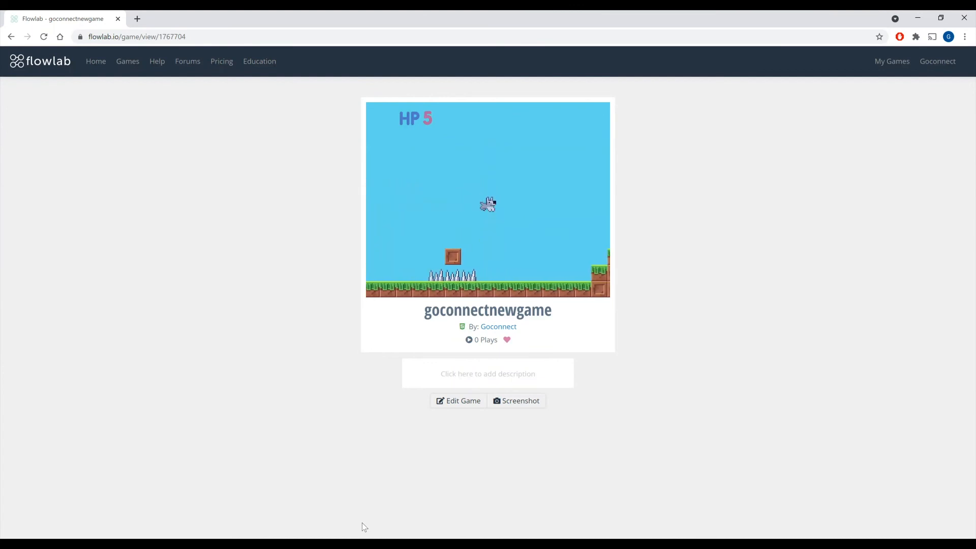
pyautogui.press('Right')
pyautogui.press('Up')
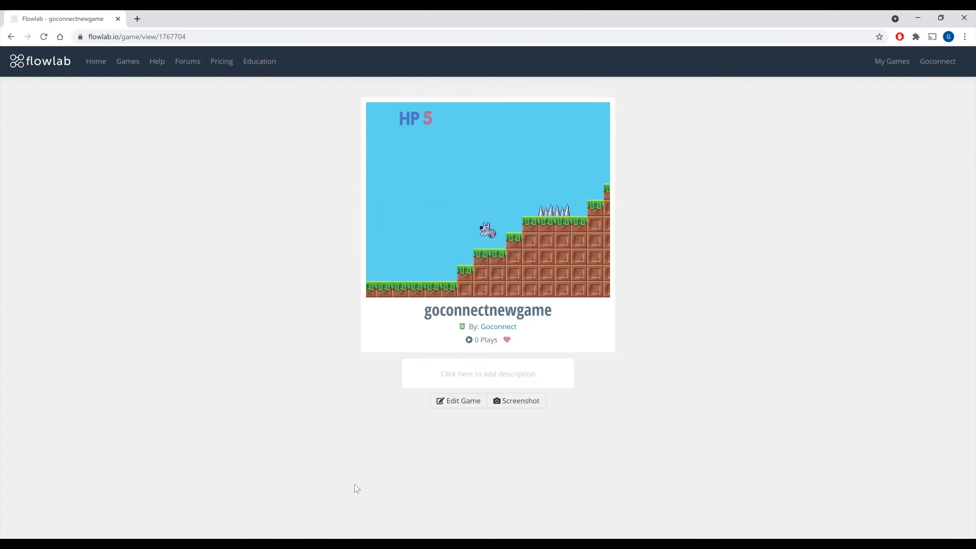
pyautogui.press('Right')
pyautogui.press('Up')
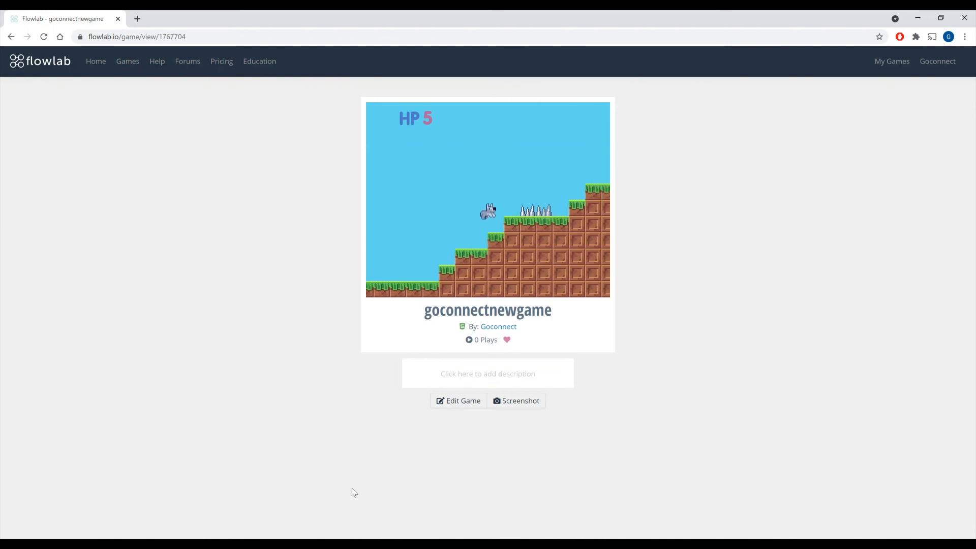
pyautogui.press('Right')
pyautogui.press('Up')
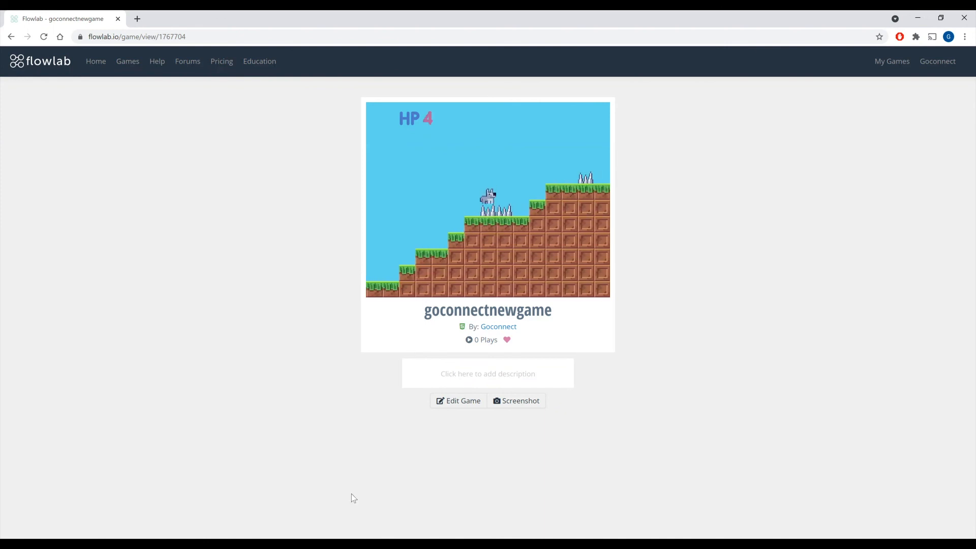
pyautogui.press('Right')
pyautogui.press('Up')
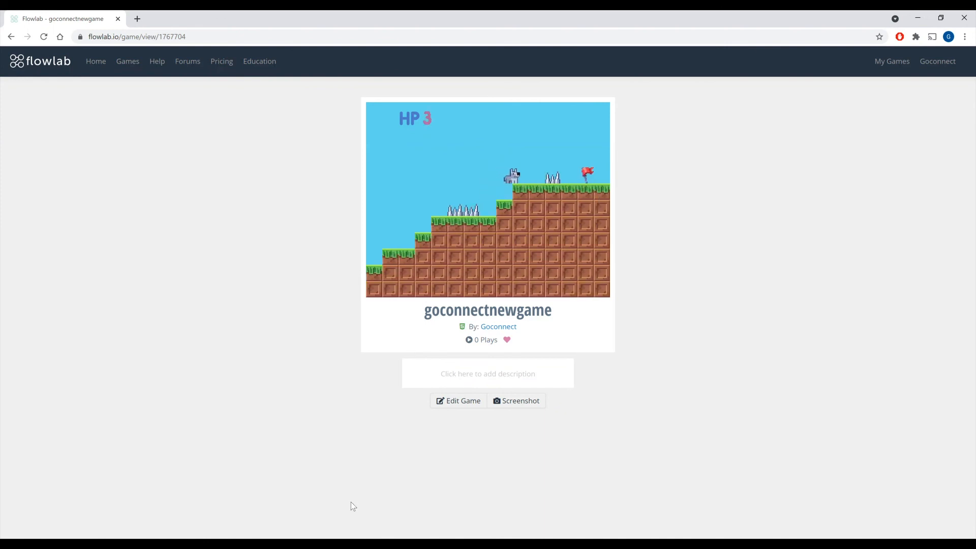
pyautogui.press('Right')
pyautogui.press('Right')
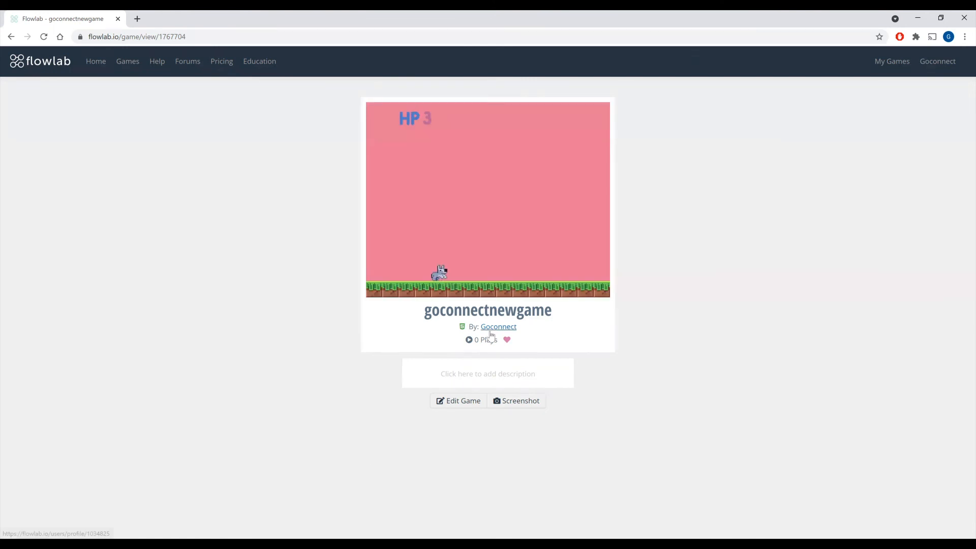
pyautogui.press('Right')
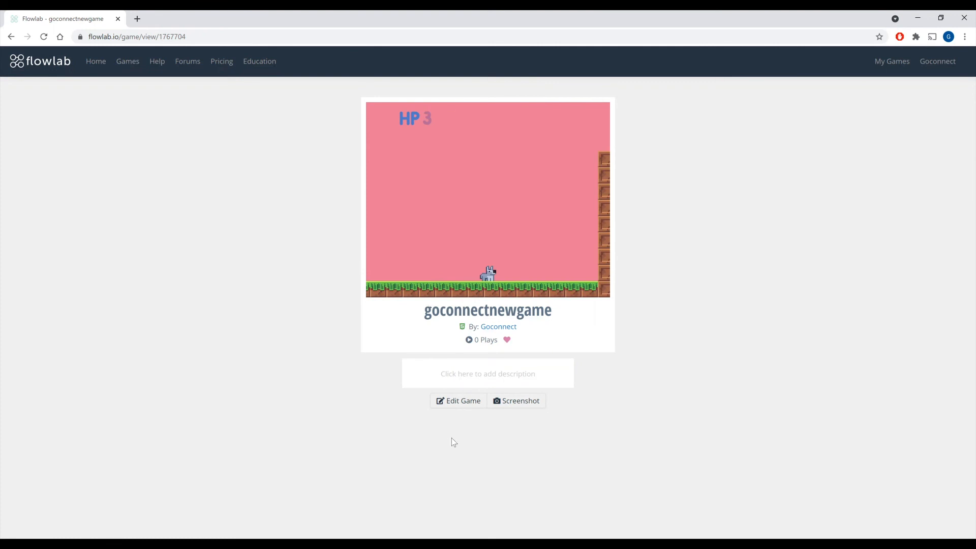
pyautogui.click(463, 403)
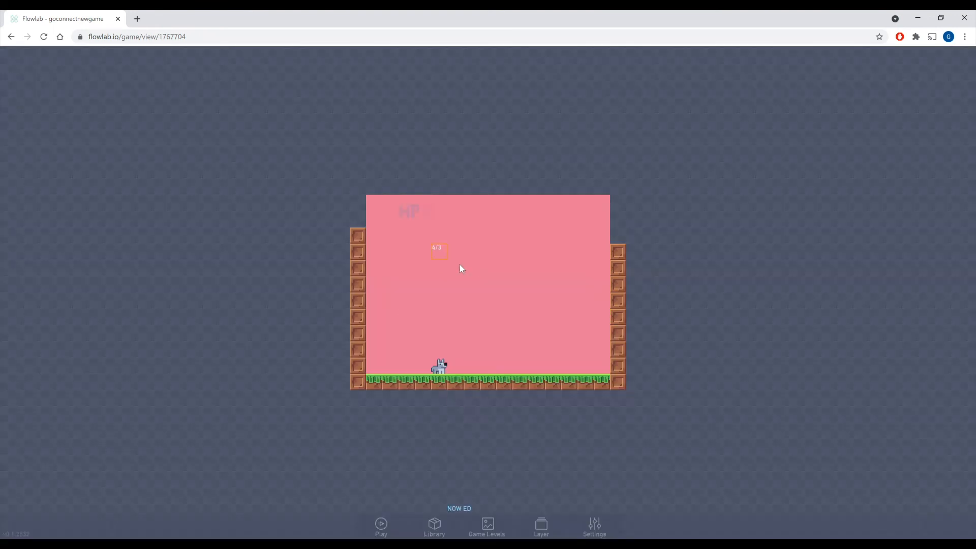
# - Change the color of the HP value label in the second level's player behaviors to light grey-pink D6CCD3
pyautogui.click(442, 365)
pyautogui.click(450, 339)
pyautogui.click(476, 148)
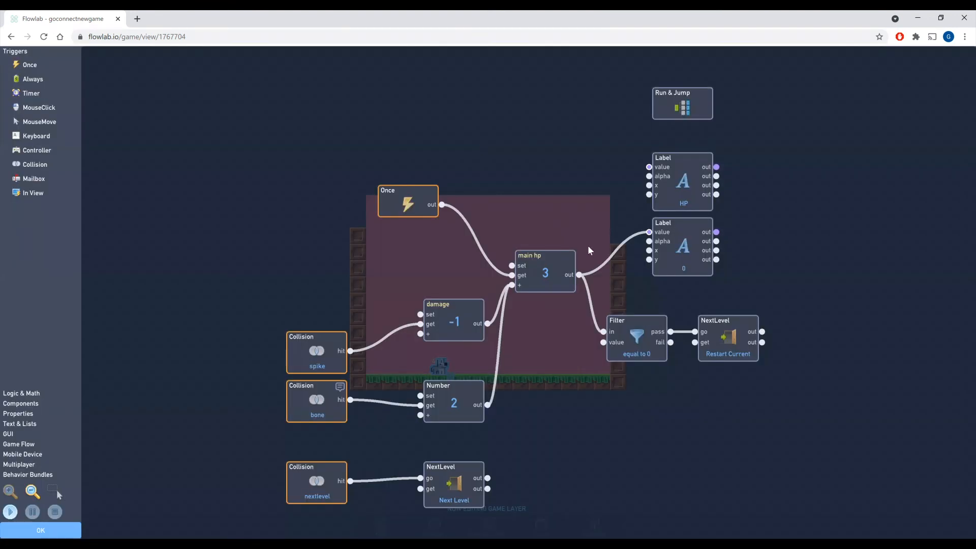
pyautogui.click(557, 251)
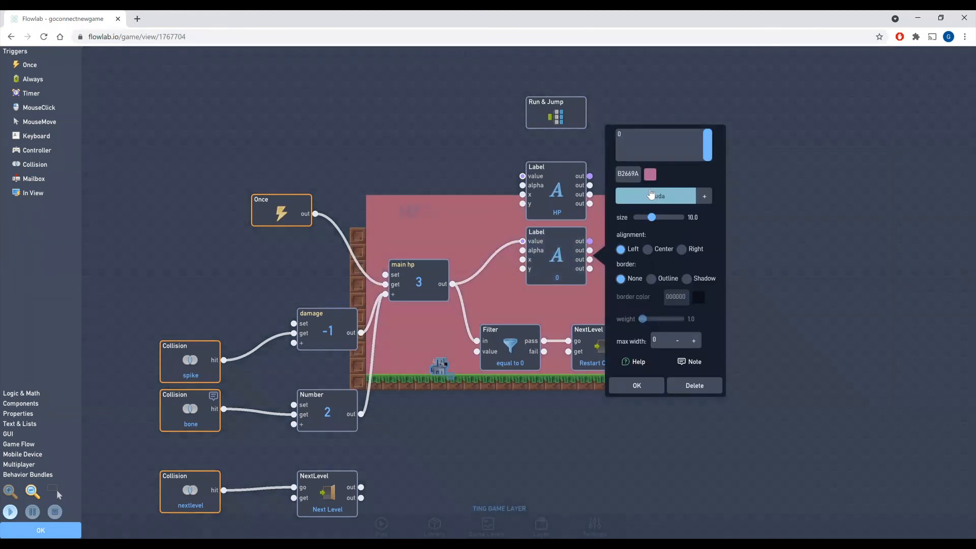
pyautogui.click(650, 176)
pyautogui.click(714, 137)
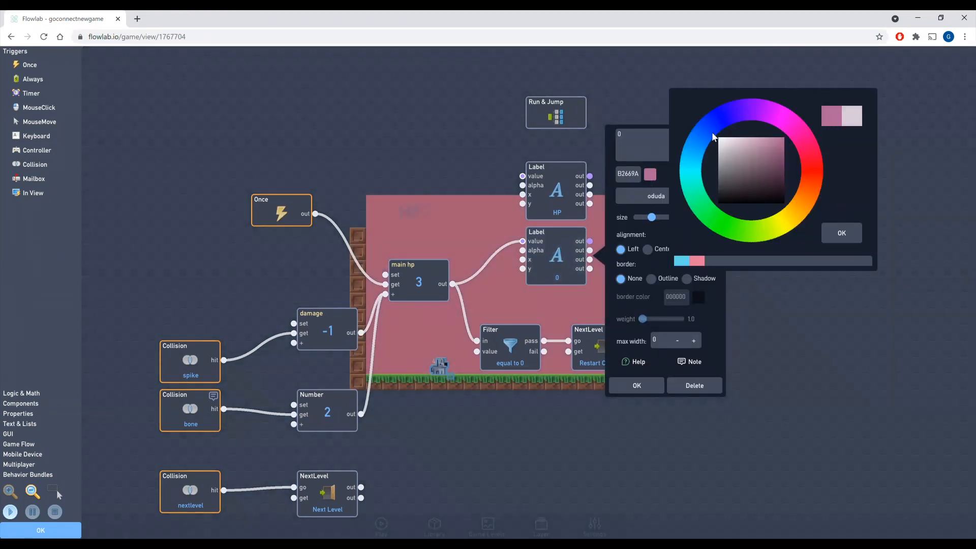
pyautogui.click(842, 233)
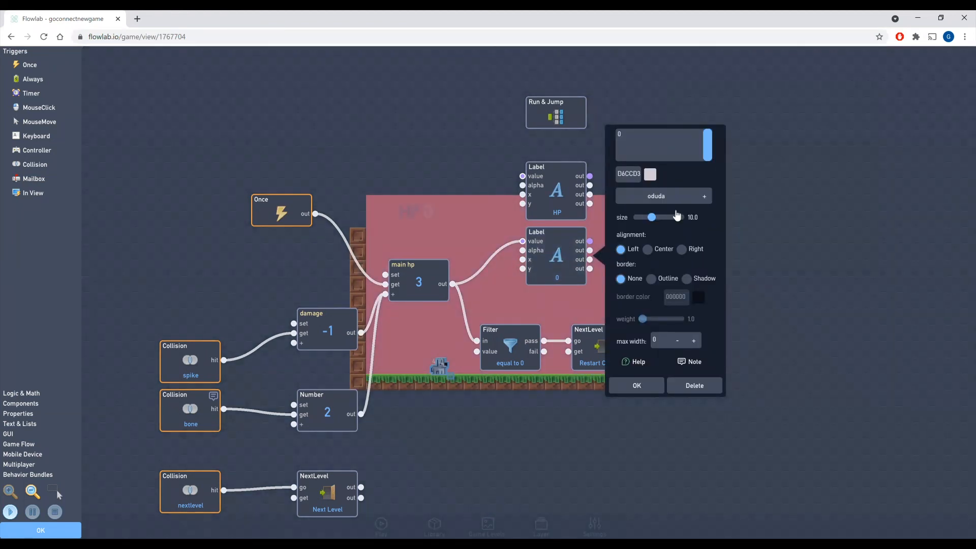
# - Try the sensei font on the HP value label and settle on prime
pyautogui.click(672, 199)
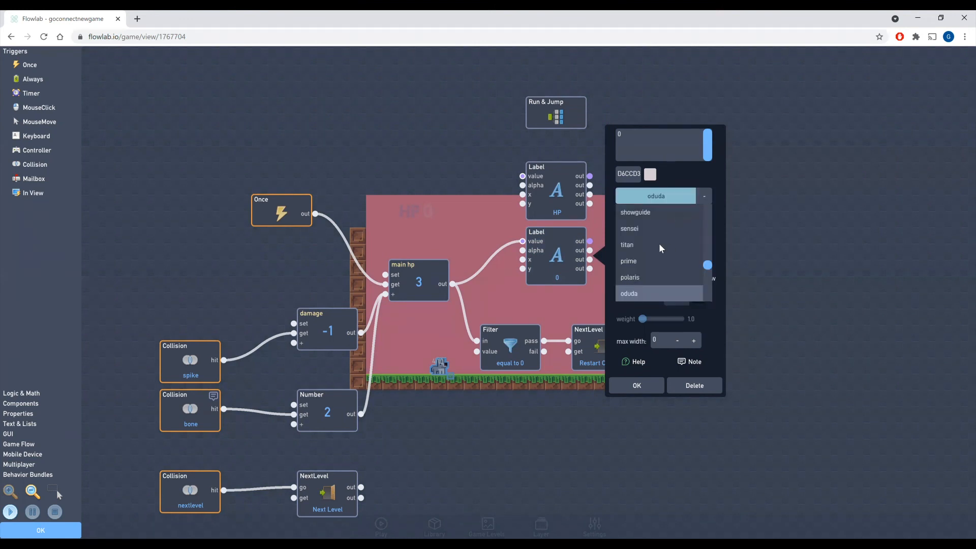
pyautogui.click(643, 238)
pyautogui.click(649, 197)
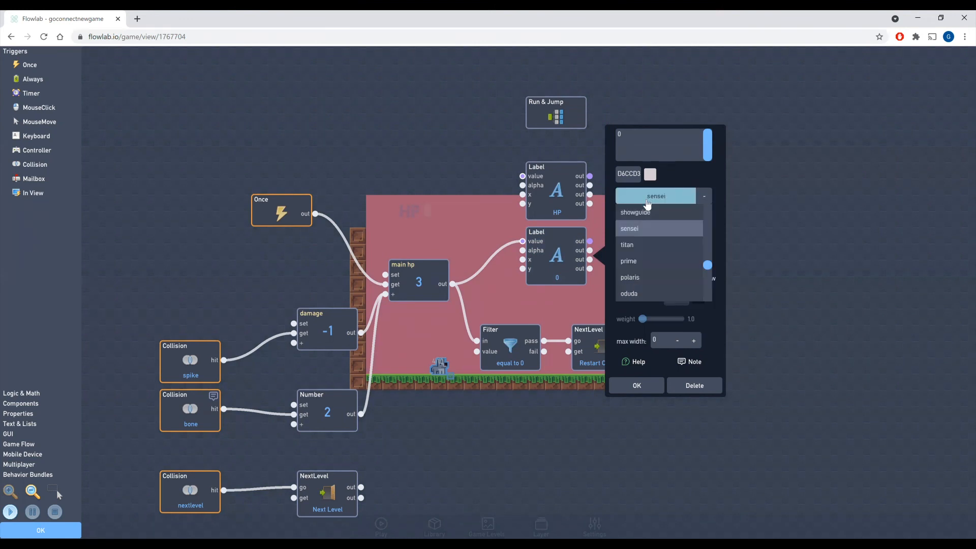
pyautogui.click(644, 268)
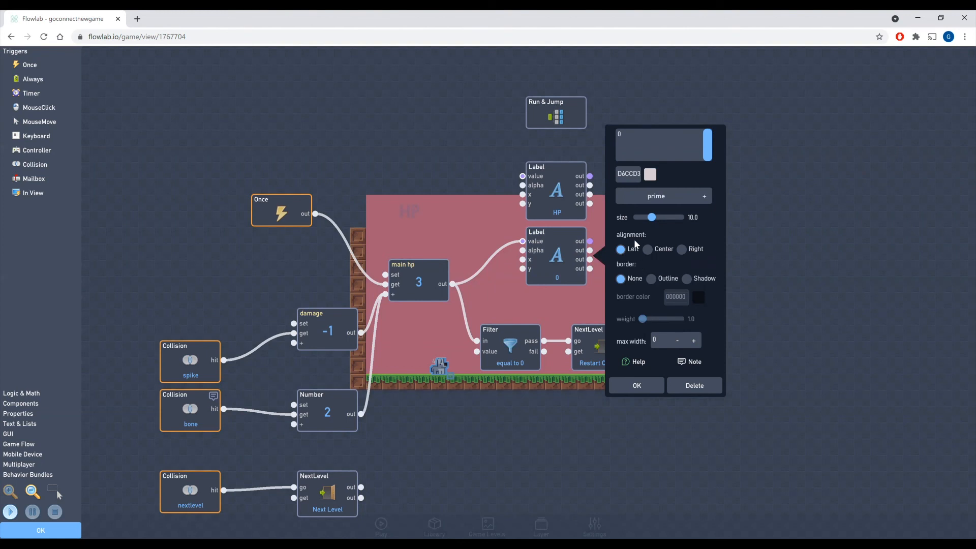
# - Increase the text size of the HP value label and close the player's behaviors and settings in the second level
pyautogui.click(665, 199)
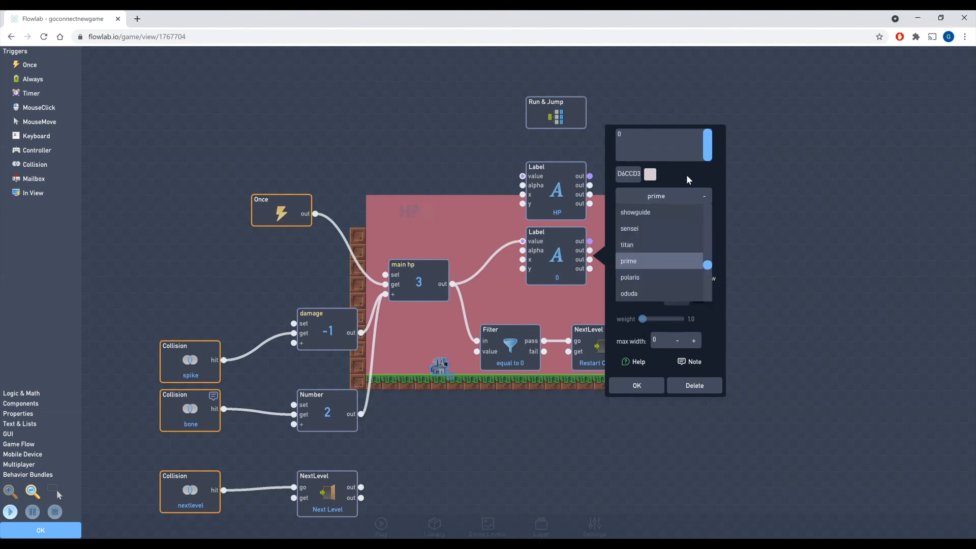
pyautogui.click(667, 189)
pyautogui.moveTo(652, 218); pyautogui.dragTo(670, 224)
pyautogui.click(622, 385)
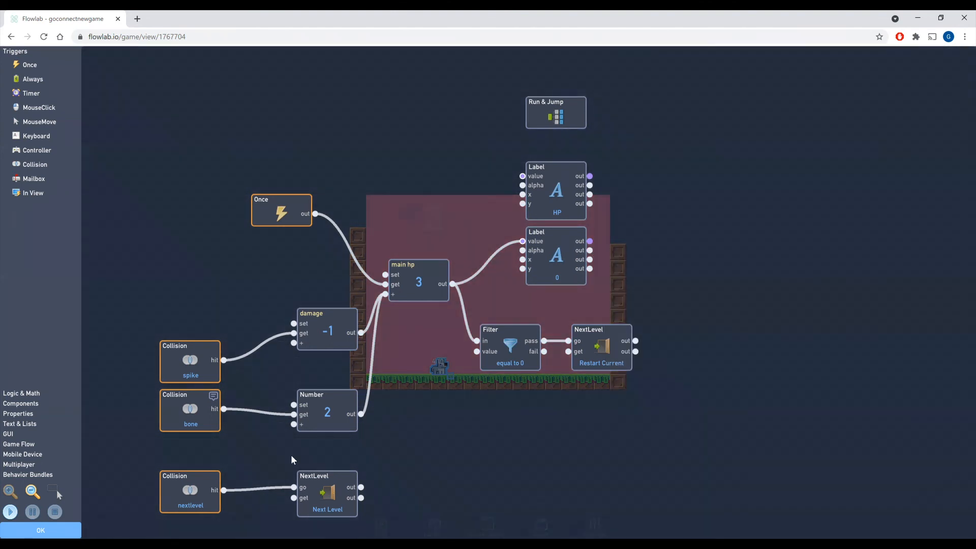
pyautogui.click(41, 530)
pyautogui.click(389, 324)
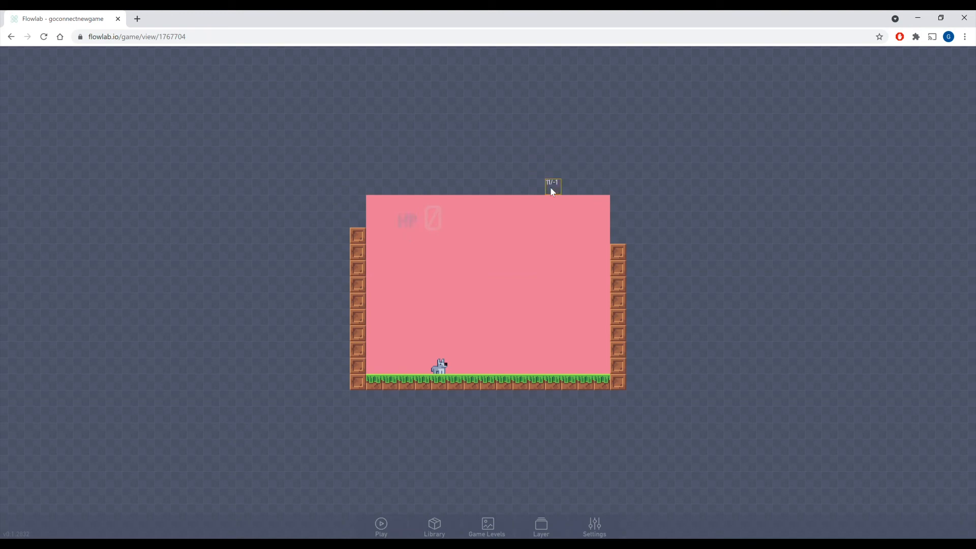
# - Run the second level to check the enlarged HP value, return to editing, and look over the object library
pyautogui.click(380, 526)
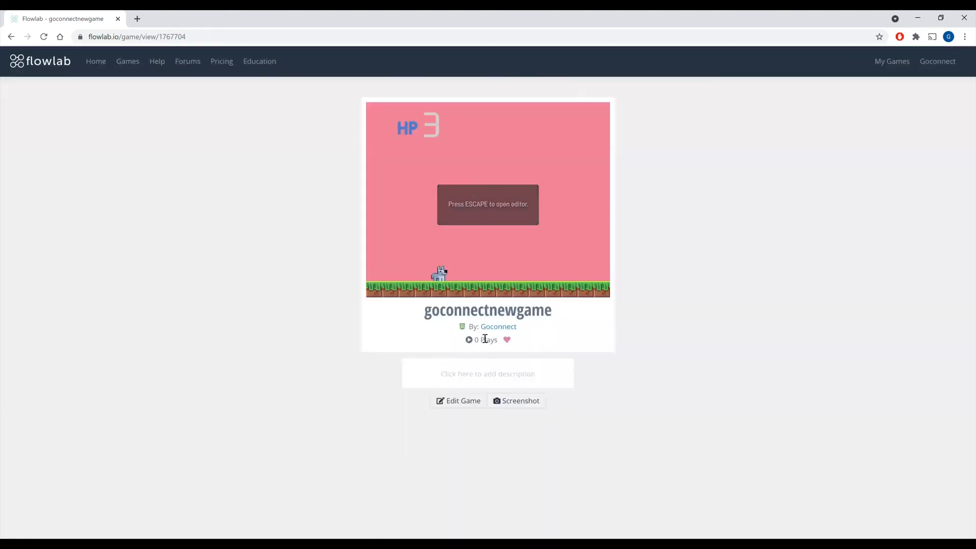
pyautogui.click(468, 403)
pyautogui.click(436, 527)
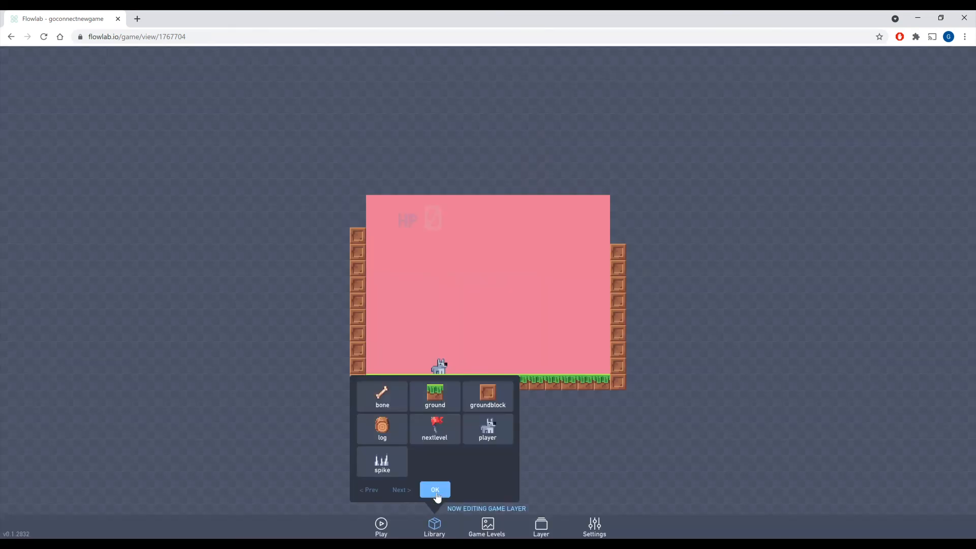
pyautogui.click(437, 492)
pyautogui.click(435, 527)
pyautogui.click(437, 491)
# - Switch the editor from the second level back to Level 1
pyautogui.click(486, 527)
pyautogui.click(517, 369)
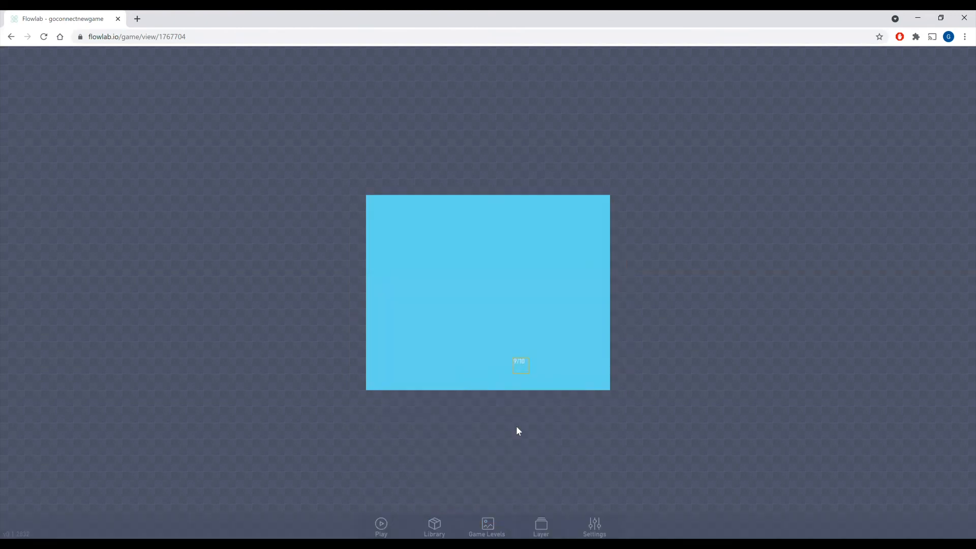
pyautogui.moveTo(518, 428); pyautogui.dragTo(424, 430)
# - Playtest Level 1 over the first spikes, block stairs and logs, collect the bone, and return to editing before the grassy steps
pyautogui.click(381, 526)
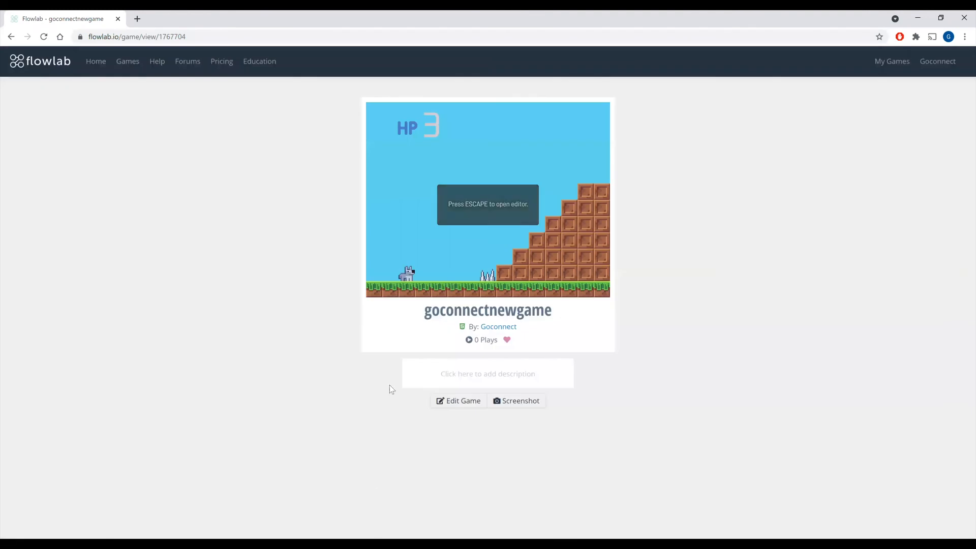
pyautogui.press('Right')
pyautogui.press('space')
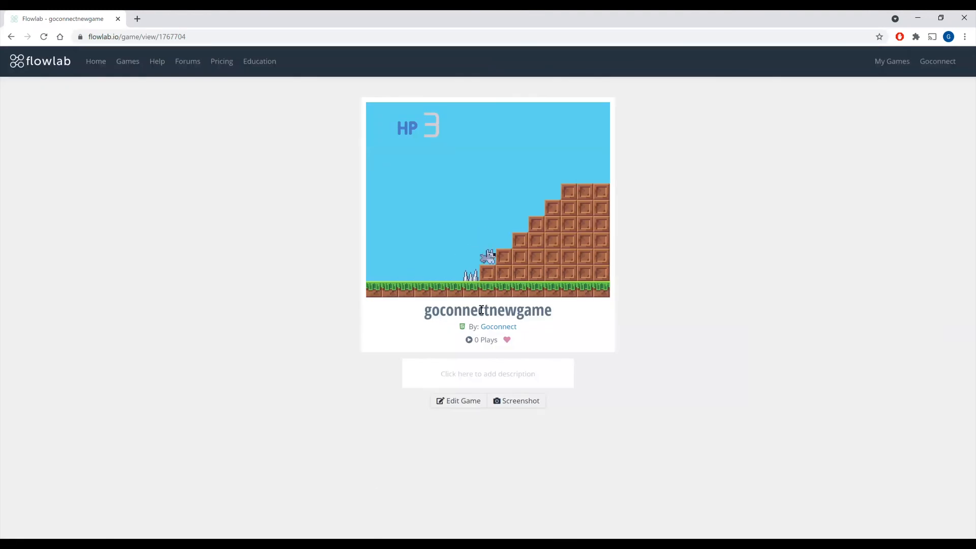
pyautogui.press('space')
pyautogui.press('Right')
pyautogui.press('space')
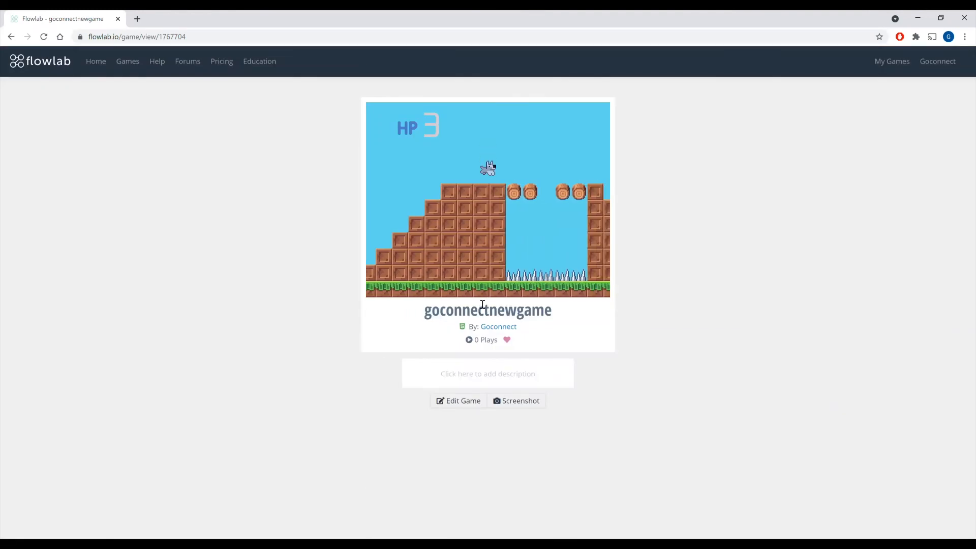
pyautogui.press('space')
pyautogui.press('Right')
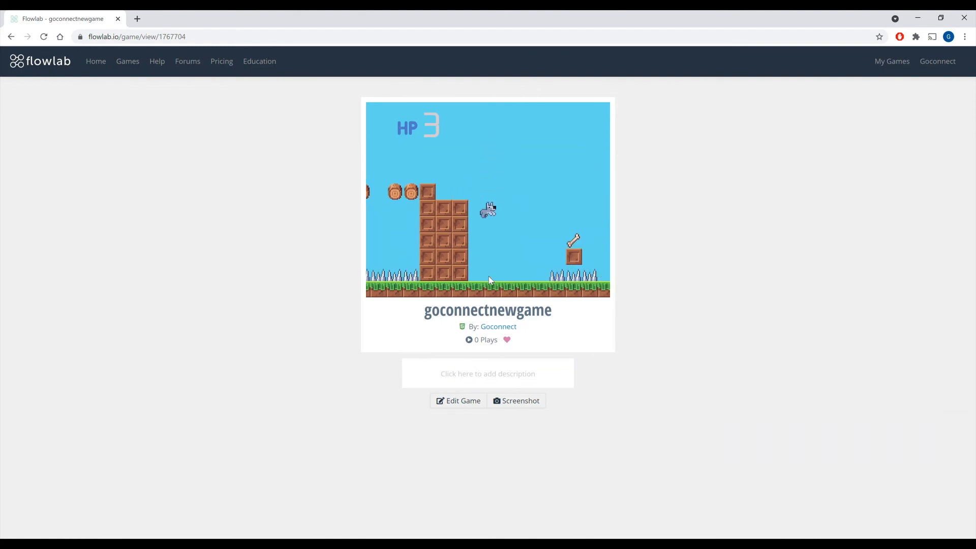
pyautogui.press('Right')
pyautogui.press('space')
pyautogui.press('space')
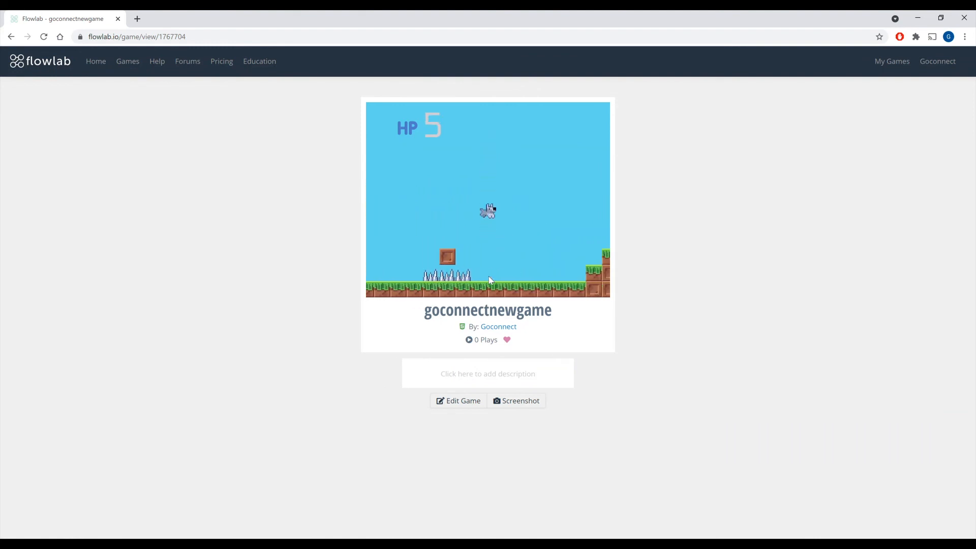
pyautogui.press('Right')
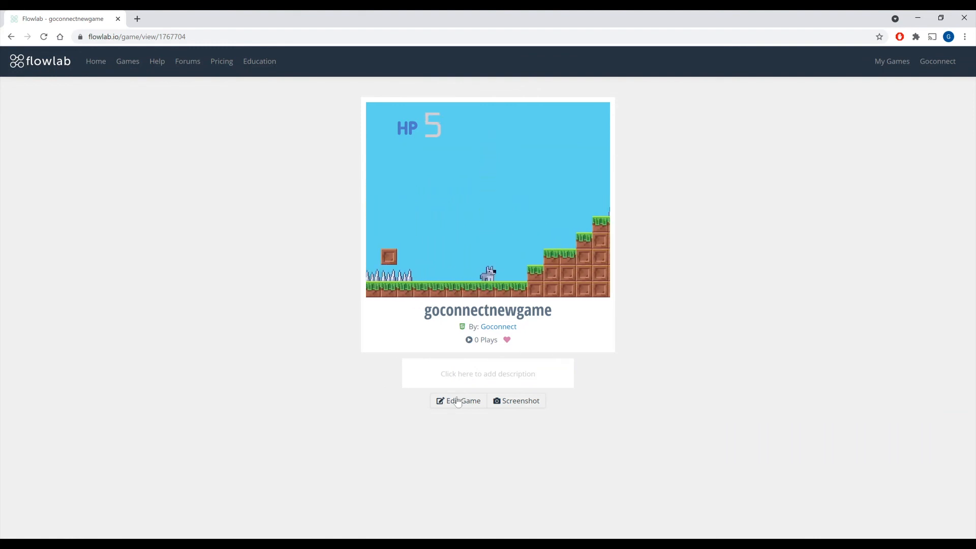
pyautogui.click(441, 401)
pyautogui.moveTo(614, 426); pyautogui.dragTo(385, 425)
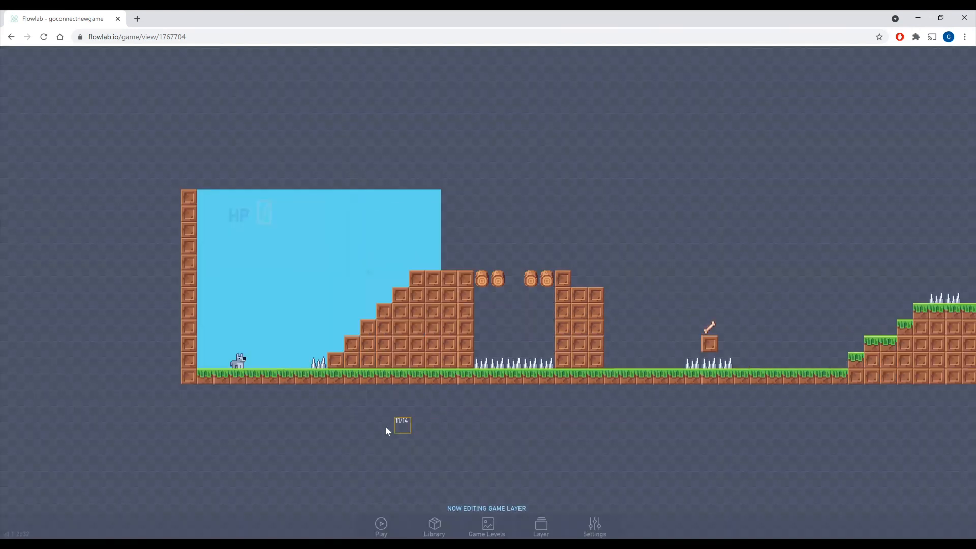